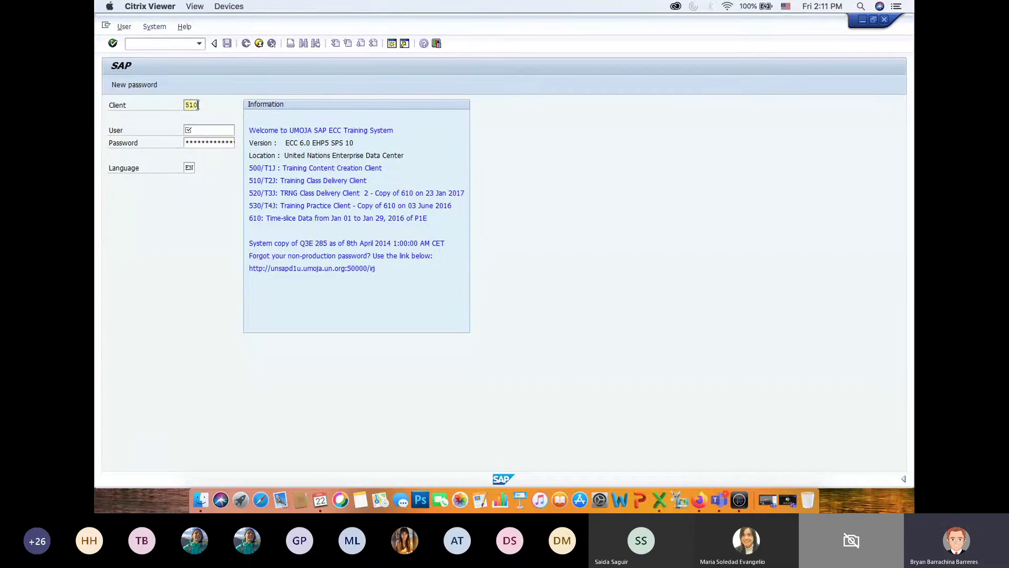
pyautogui.press('BackSpace')
pyautogui.press('BackSpace')
pyautogui.press('BackSpace')
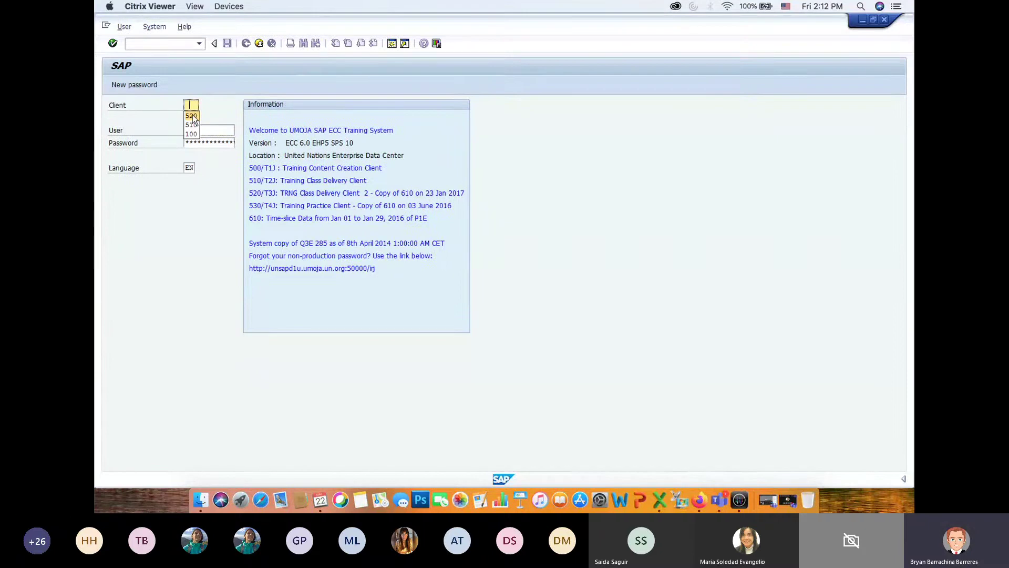
pyautogui.click(192, 116)
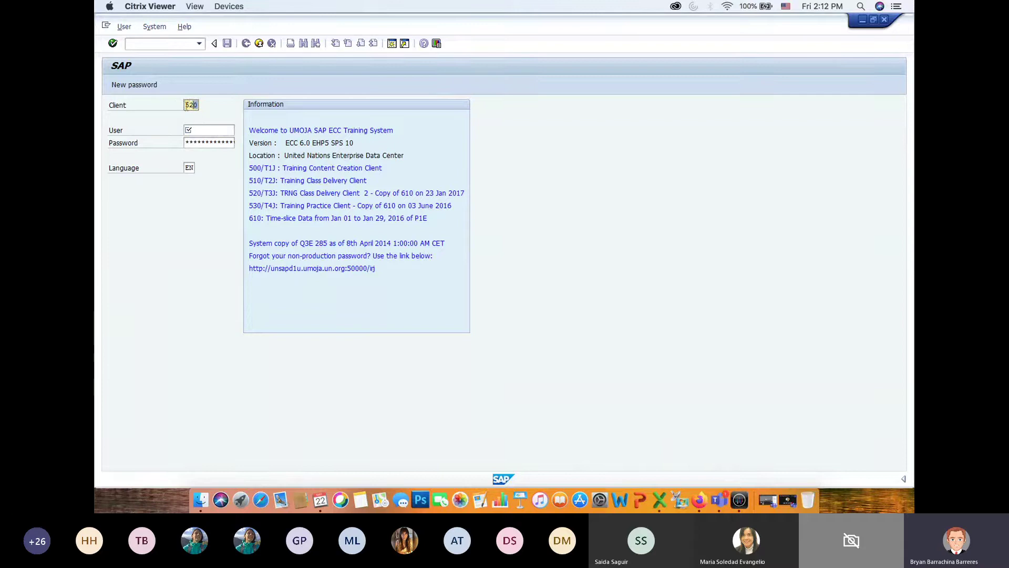
pyautogui.doubleClick(184, 104)
pyautogui.click(885, 19)
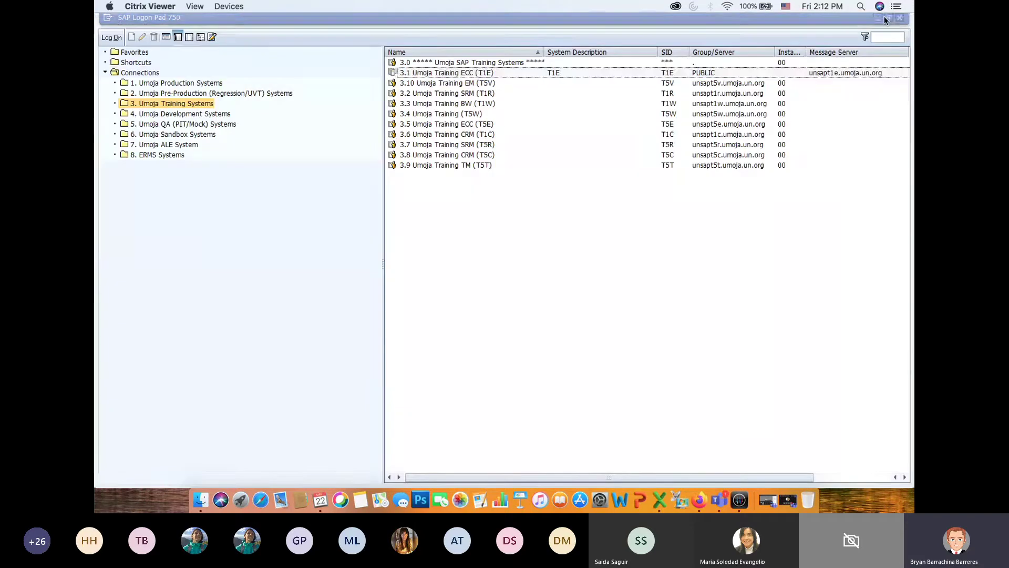
# Step: Open the logon screen of the 3.1 Umoja Training ECC (T1E) system from the training systems list
pyautogui.click(448, 73)
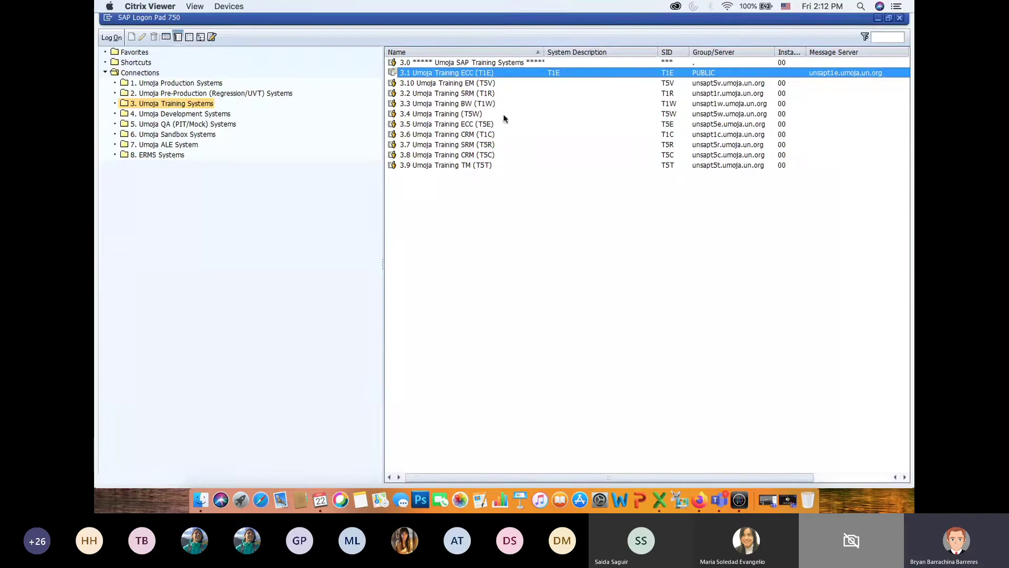
pyautogui.doubleClick(448, 73)
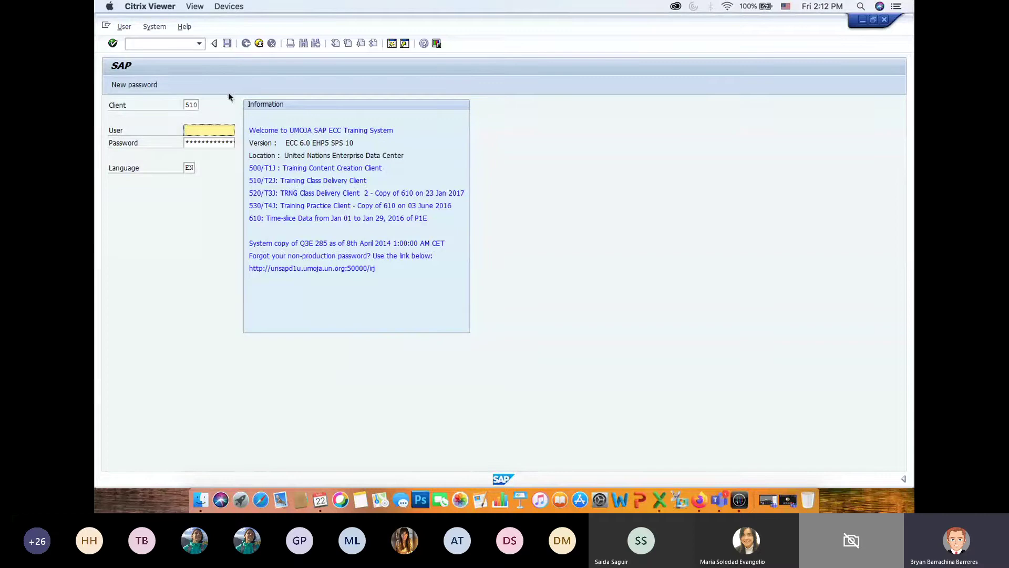
pyautogui.doubleClick(190, 106)
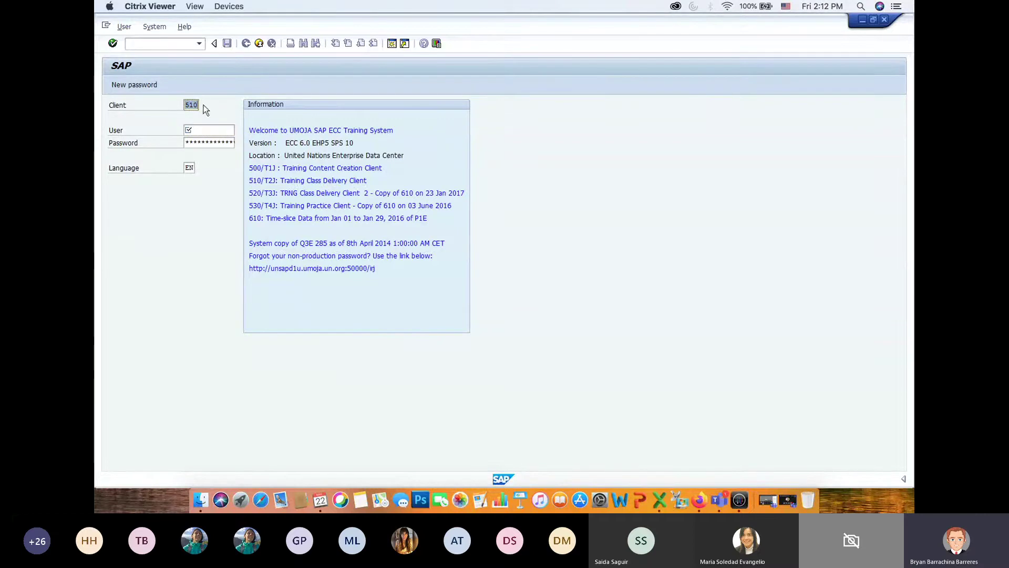
# Step: Switch to the Virtual Goods Receipt Word document in Firefox and check the training environment and client given for the exercise
pyautogui.press('super+Tab')
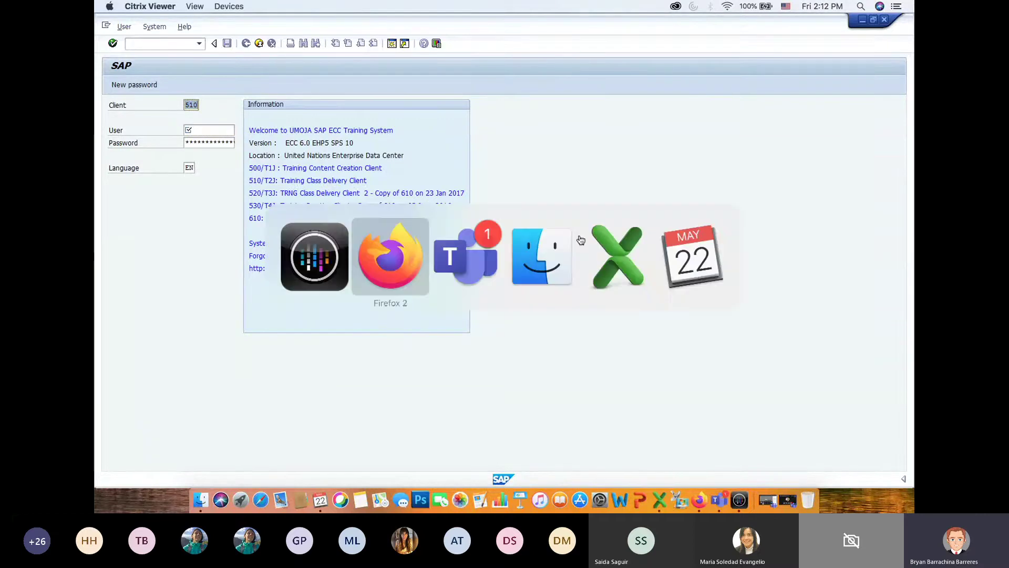
pyautogui.scroll(3, 602, 282)
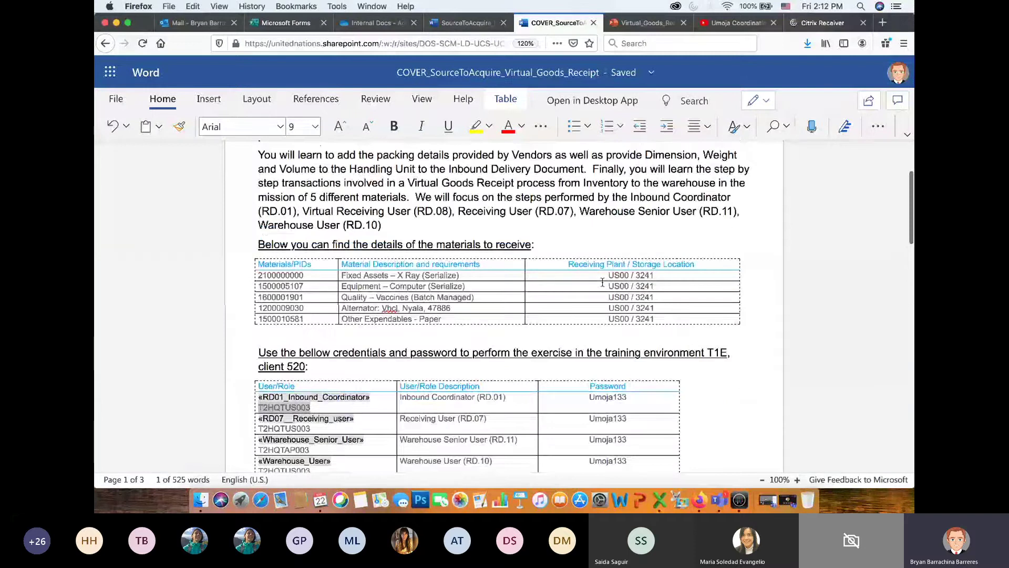
pyautogui.scroll(-5, 602, 282)
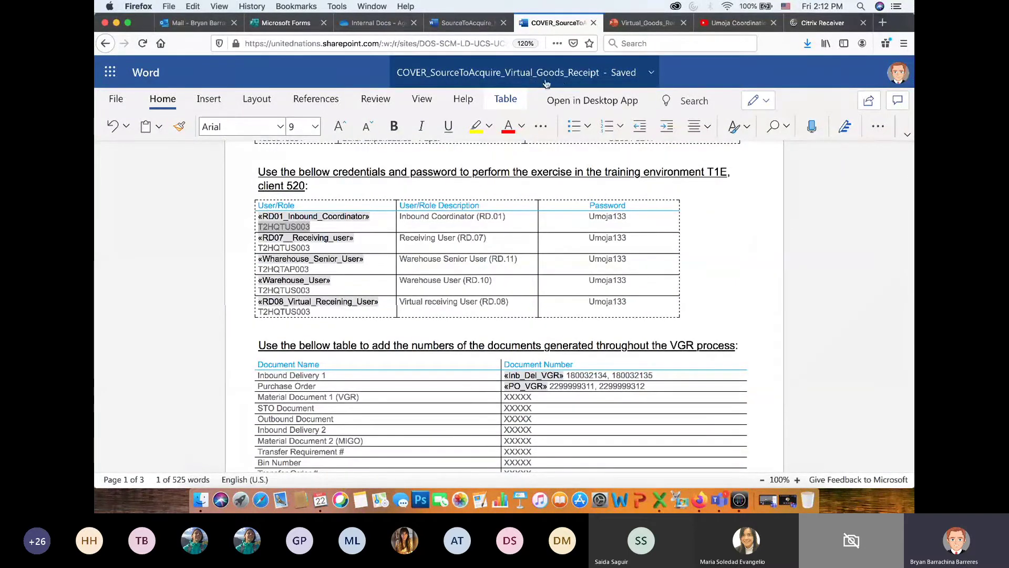
pyautogui.moveTo(604, 172); pyautogui.dragTo(620, 172)
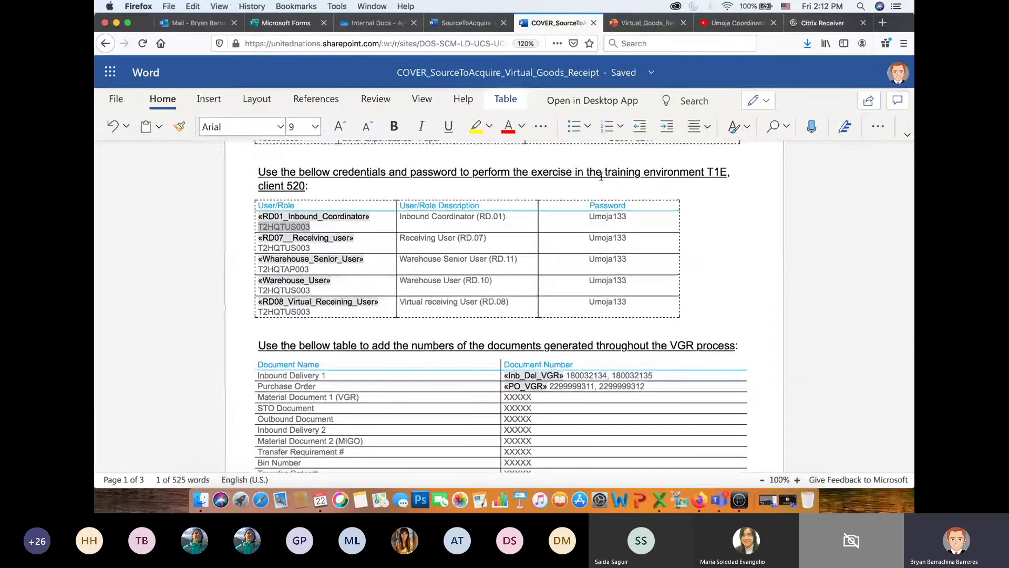
pyautogui.scroll(5, 726, 389)
pyautogui.click(727, 391)
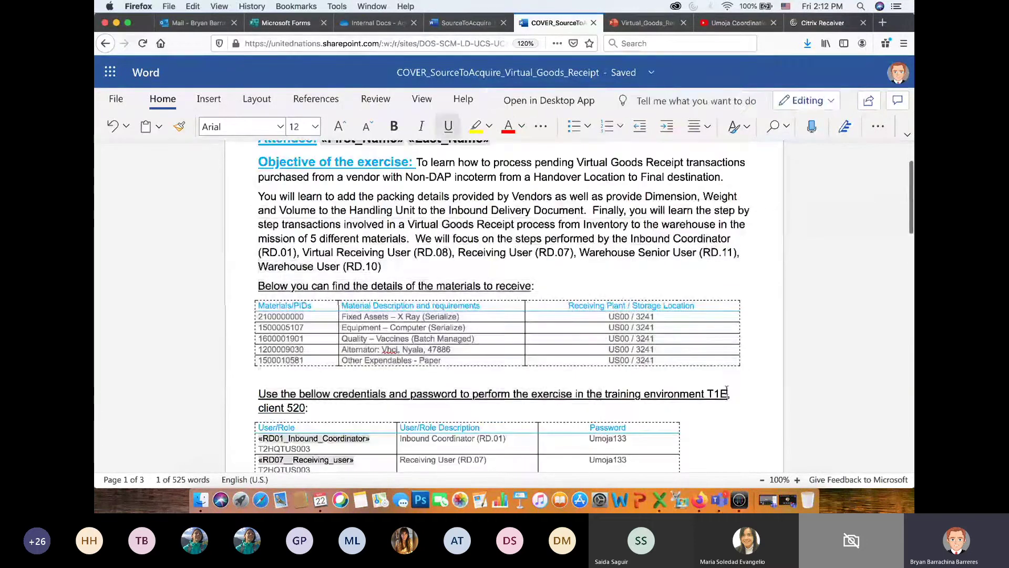
pyautogui.scroll(-3, 726, 390)
pyautogui.doubleClick(718, 266)
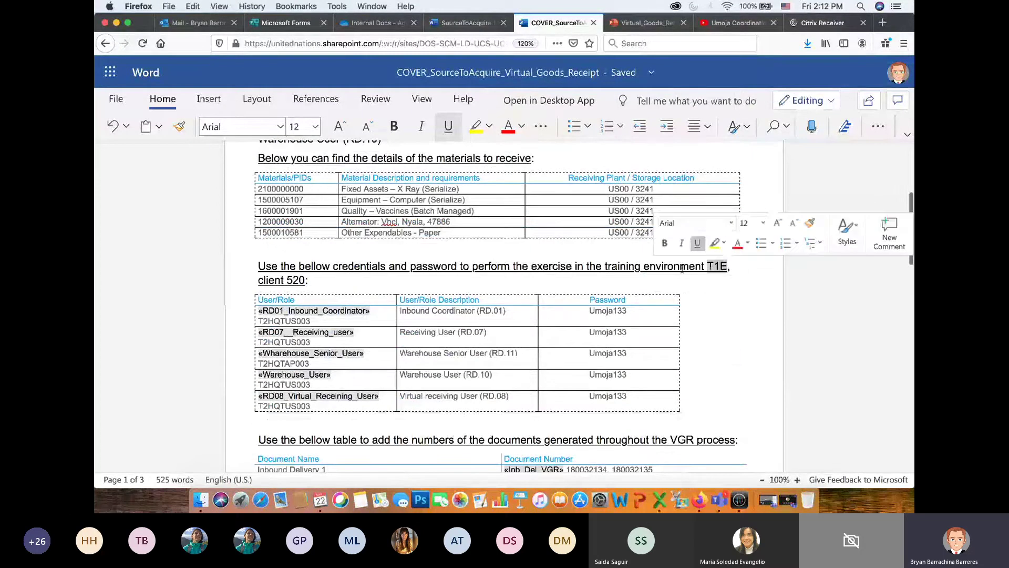
pyautogui.doubleClick(295, 280)
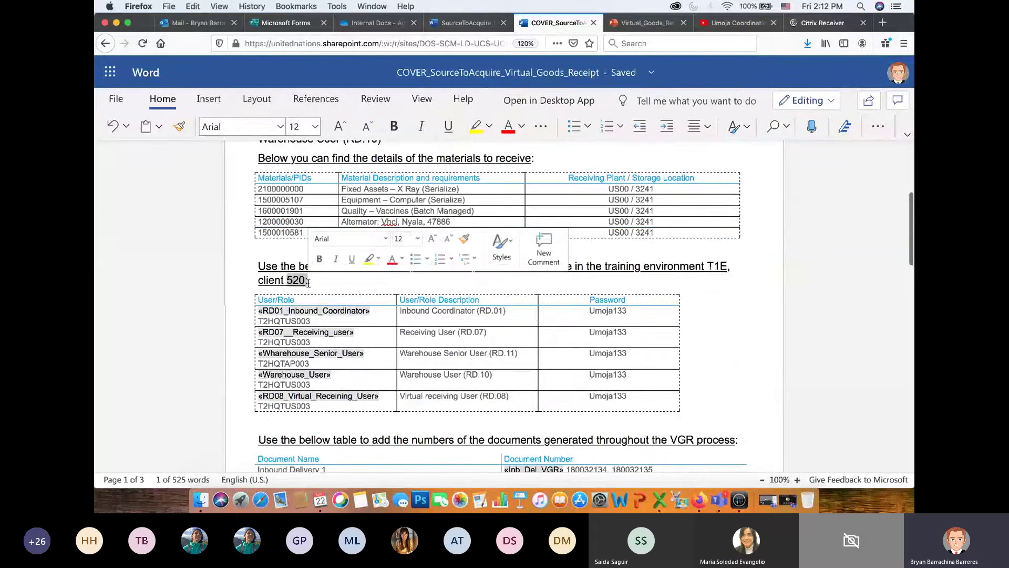
# Step: Return to the SAP logon in Citrix Viewer, set the client to 520 and enter the Inbound Coordinator's user ID
pyautogui.press('super+Tab')
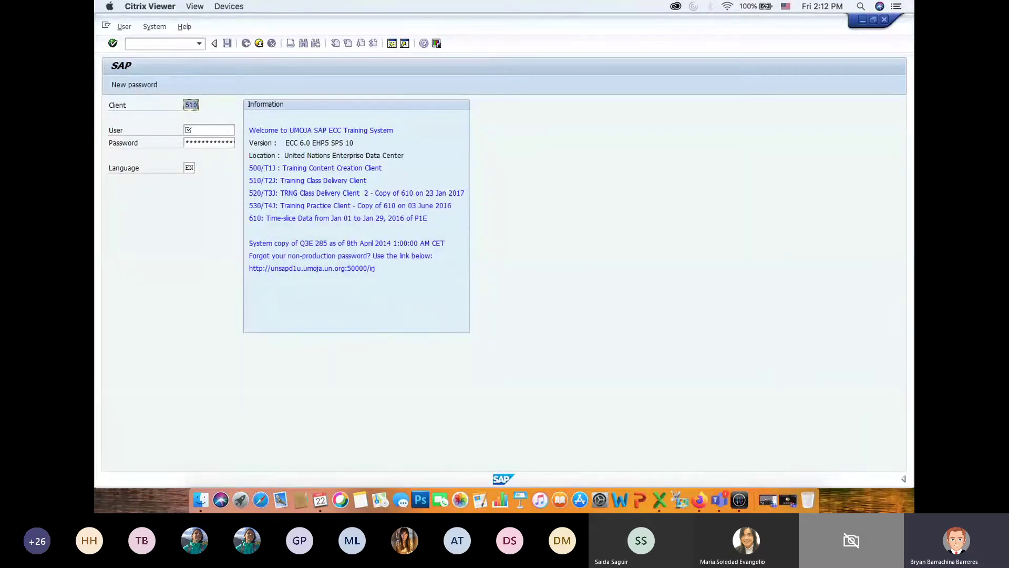
pyautogui.click(191, 104)
pyautogui.press('BackSpace')
pyautogui.press('BackSpace')
pyautogui.press('BackSpace')
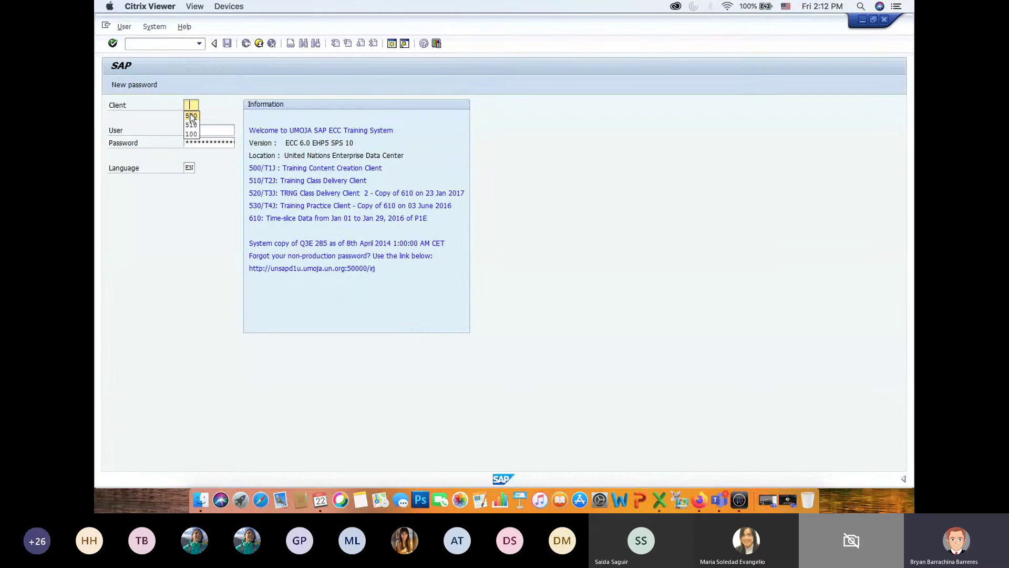
pyautogui.write('520')
pyautogui.click(212, 130)
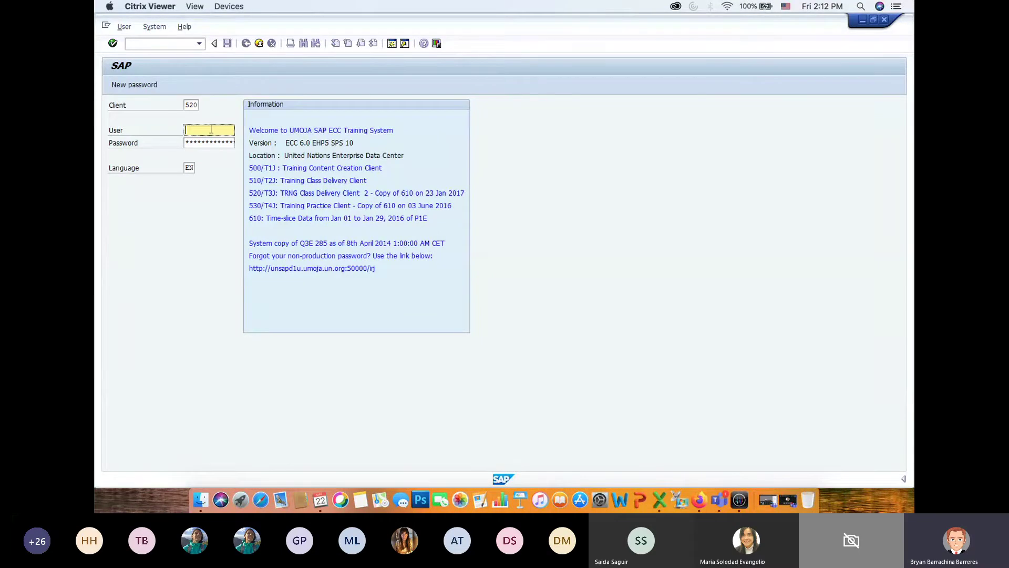
pyautogui.write('T2HQTUS003')
# Step: Look up the Inbound Coordinator's password in the Word document, enter it in the SAP password field and log on
pyautogui.press('super+Tab')
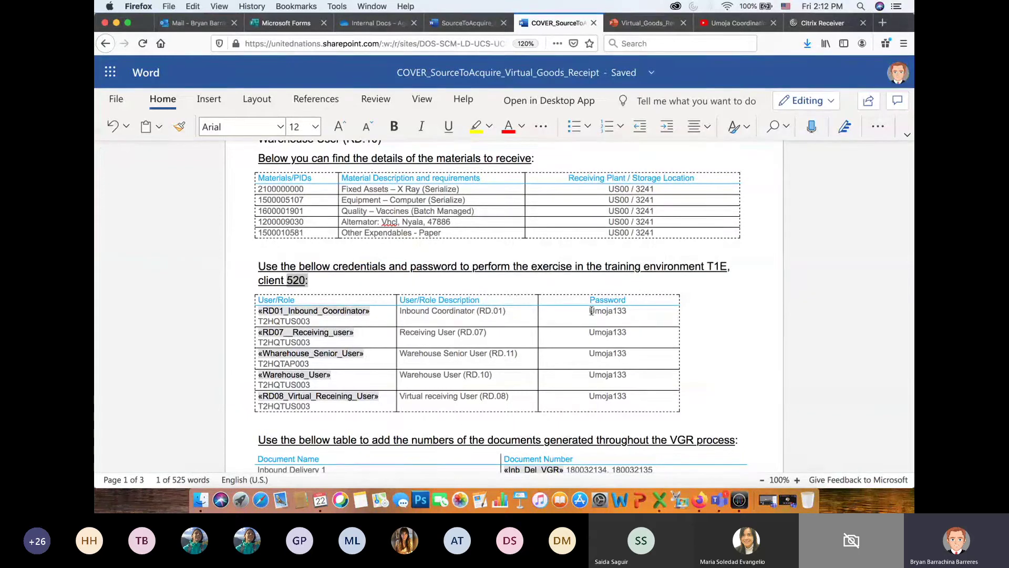
pyautogui.moveTo(591, 311); pyautogui.dragTo(624, 312)
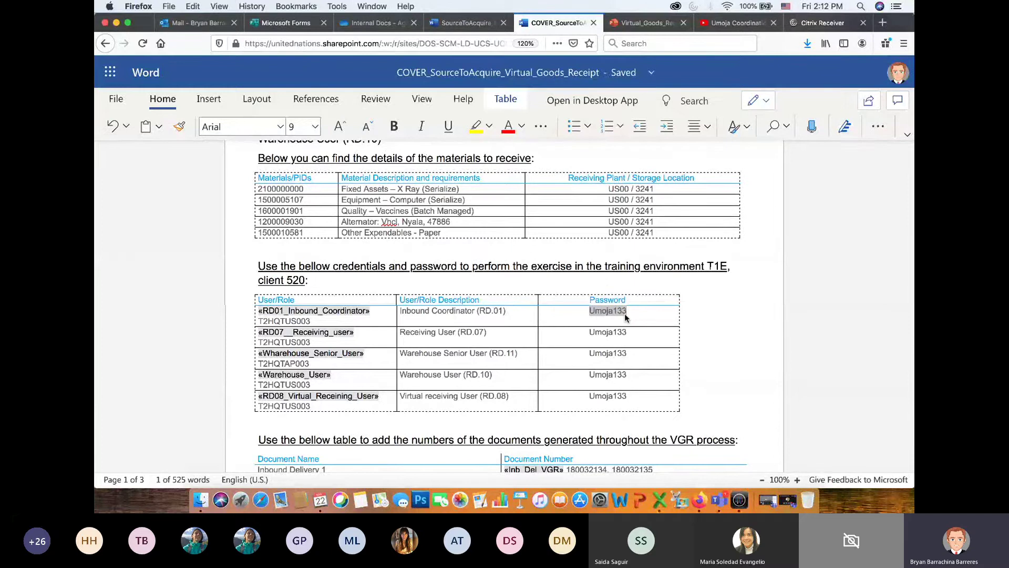
pyautogui.press('super+Tab')
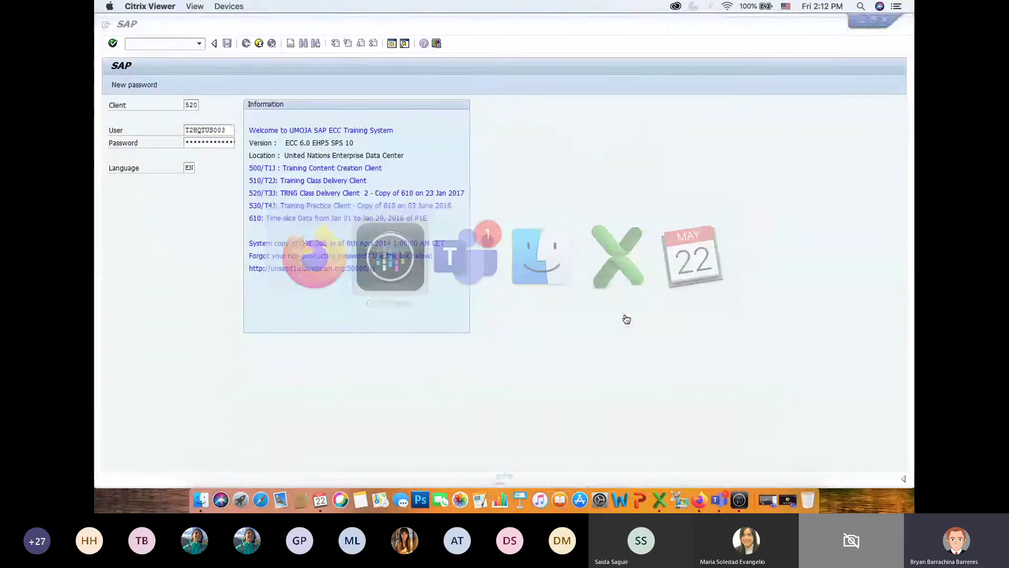
pyautogui.click(218, 143)
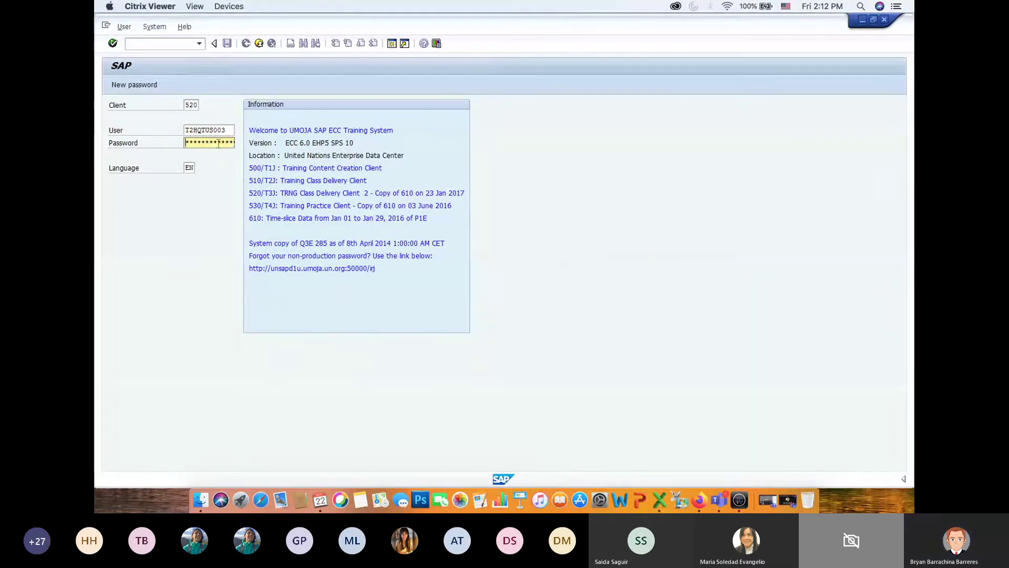
pyautogui.press('Return')
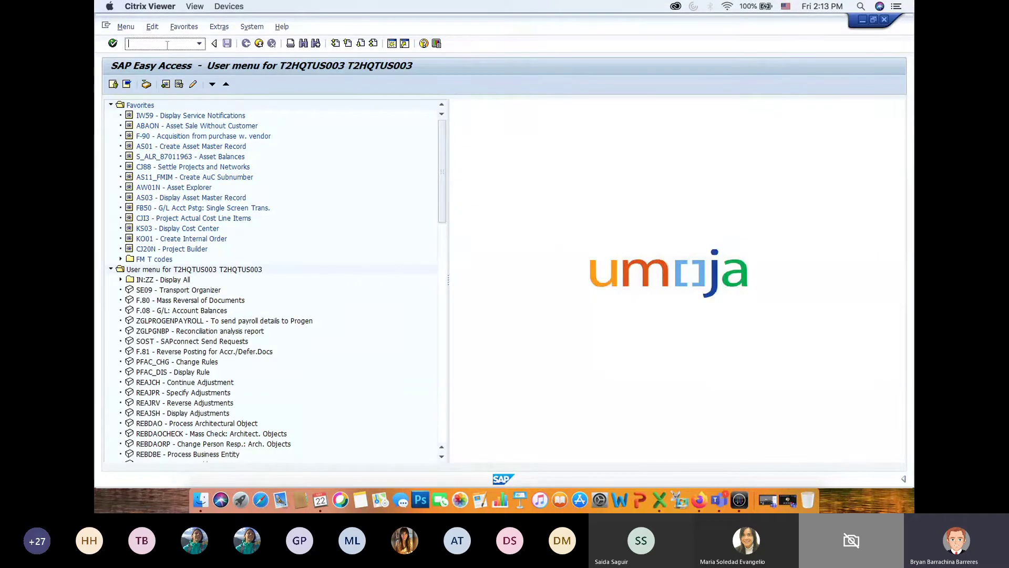
# Step: Run transaction vl06i and open the List Inbound Deliveries selection
pyautogui.write('vl06i')
pyautogui.press('Return')
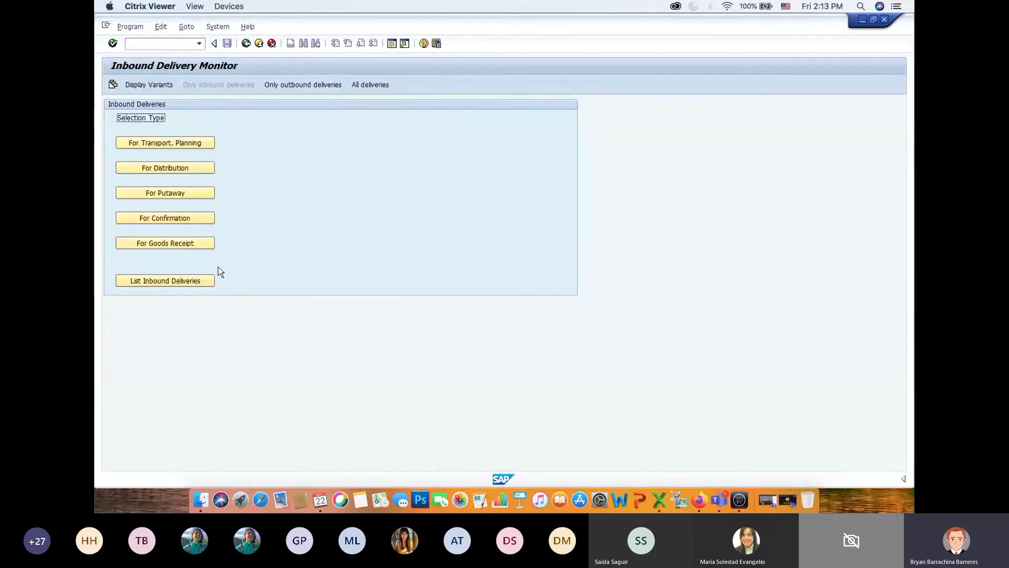
pyautogui.click(187, 283)
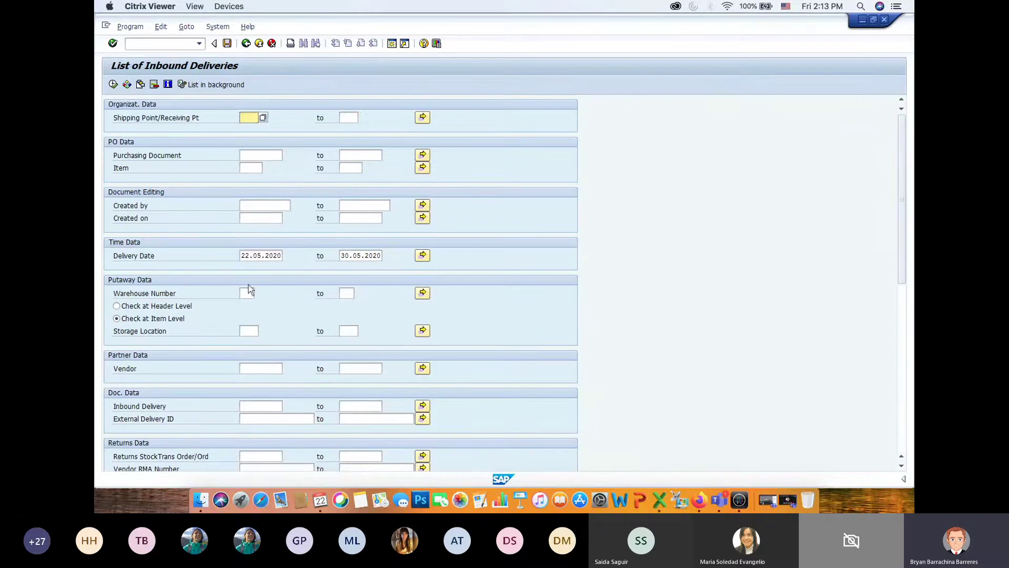
# Step: Clear both the start and end dates of the Delivery Date range
pyautogui.moveTo(241, 257); pyautogui.dragTo(301, 254)
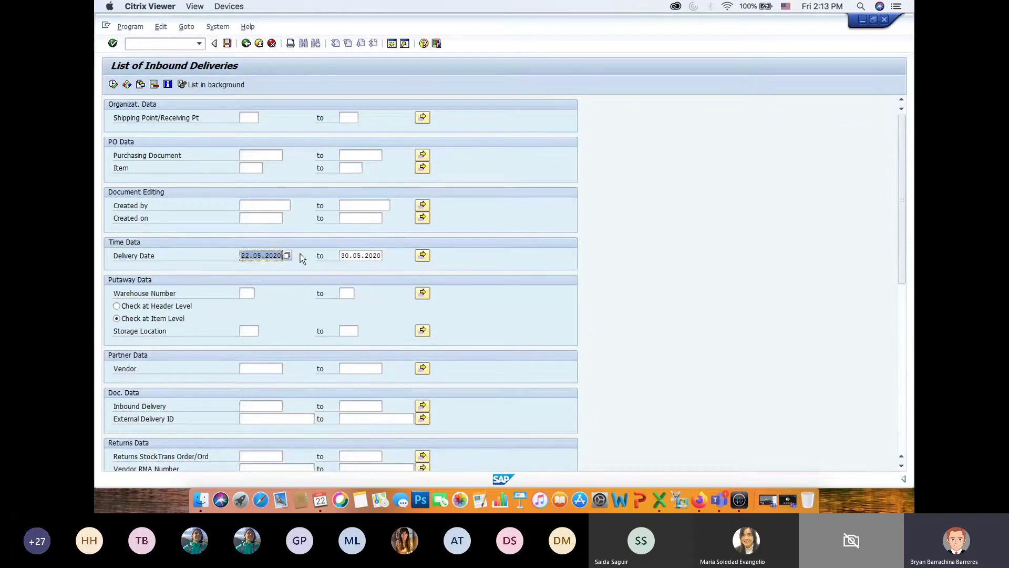
pyautogui.press('BackSpace')
pyautogui.click(320, 256)
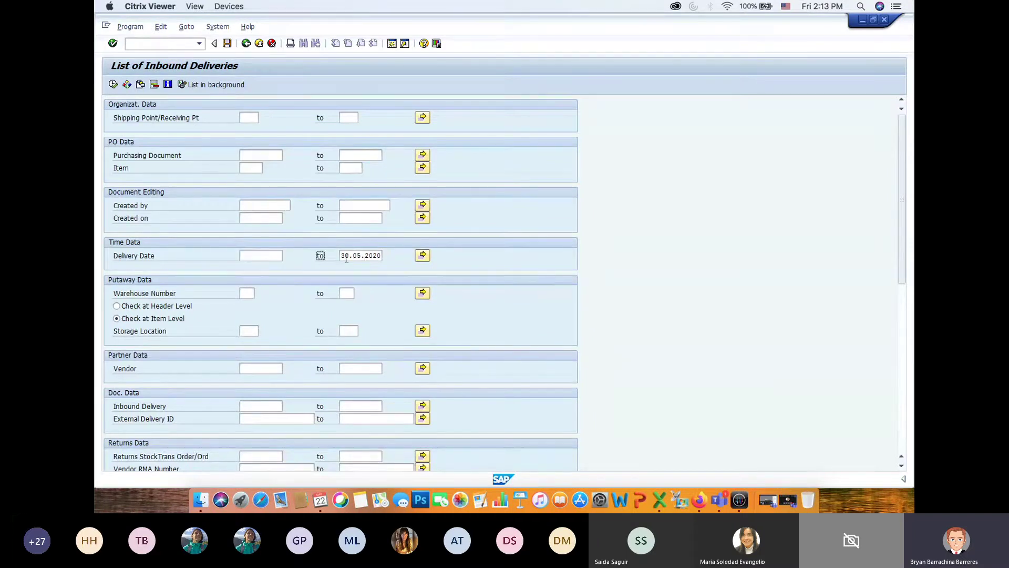
pyautogui.moveTo(342, 256); pyautogui.dragTo(399, 252)
pyautogui.press('BackSpace')
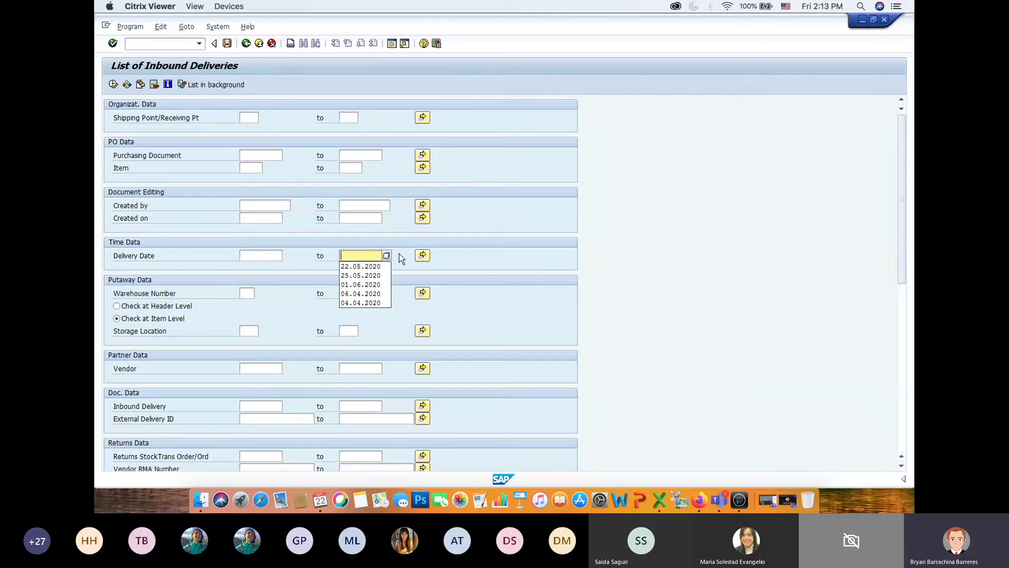
pyautogui.click(393, 334)
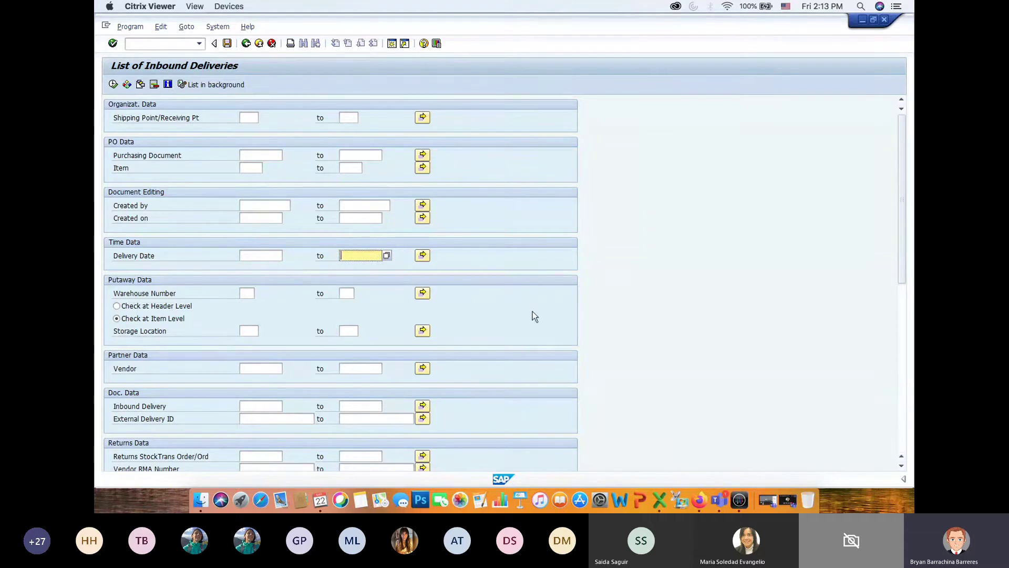
# Step: Open the multiple selection for Inbound Delivery under Doc. Data and activate its first single value entry
pyautogui.scroll(-1, 487, 294)
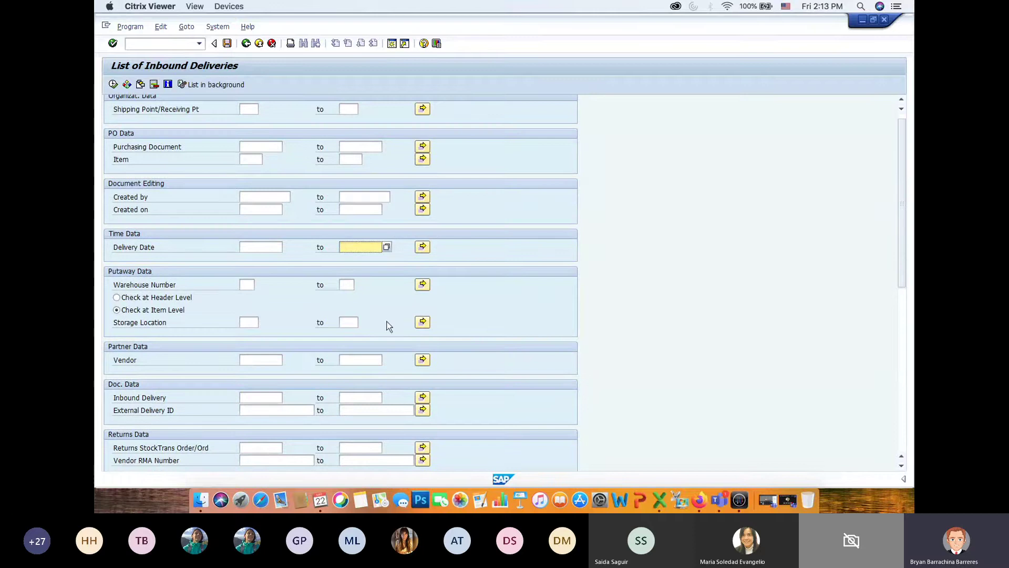
pyautogui.click(262, 397)
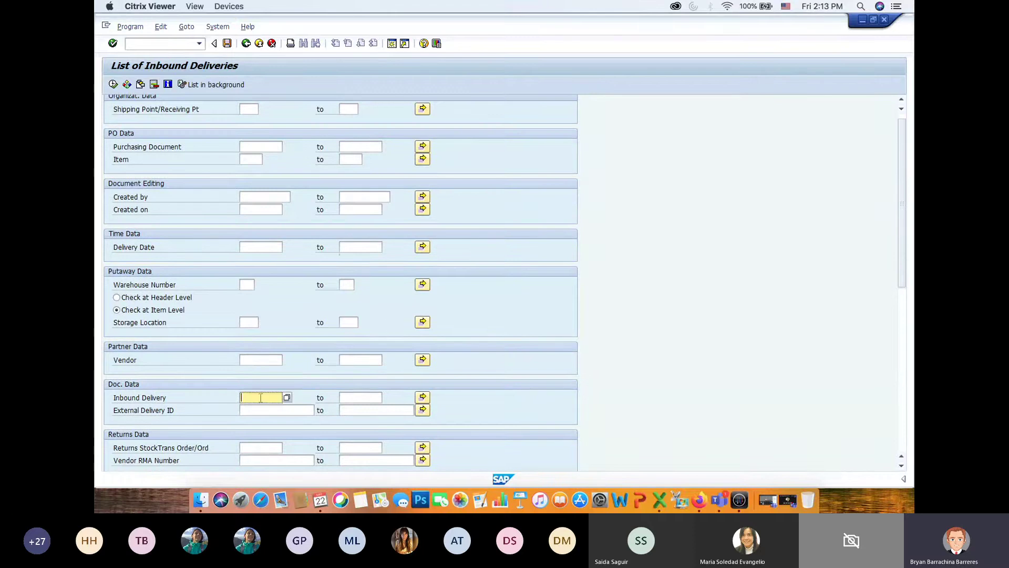
pyautogui.click(423, 399)
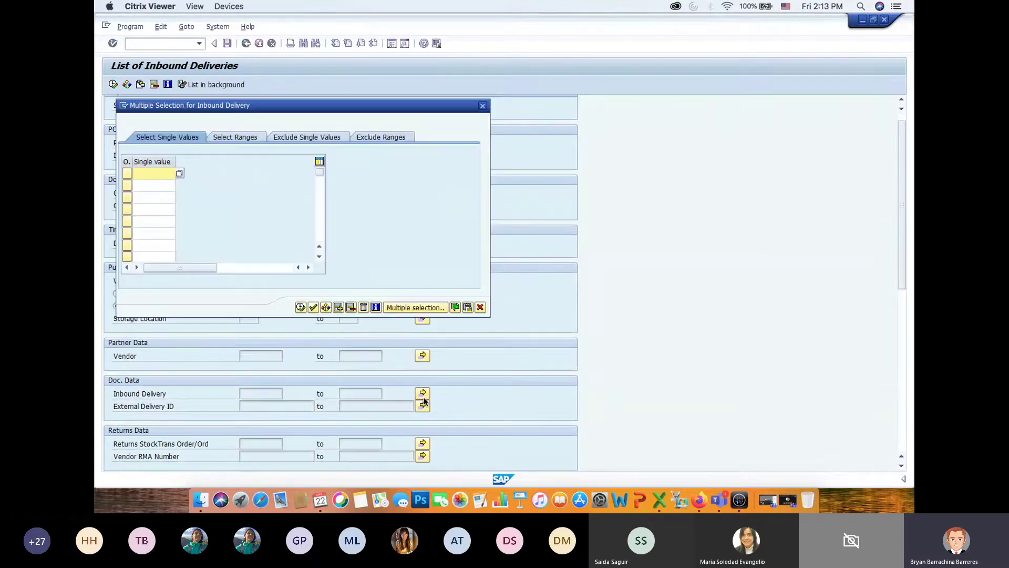
pyautogui.click(152, 174)
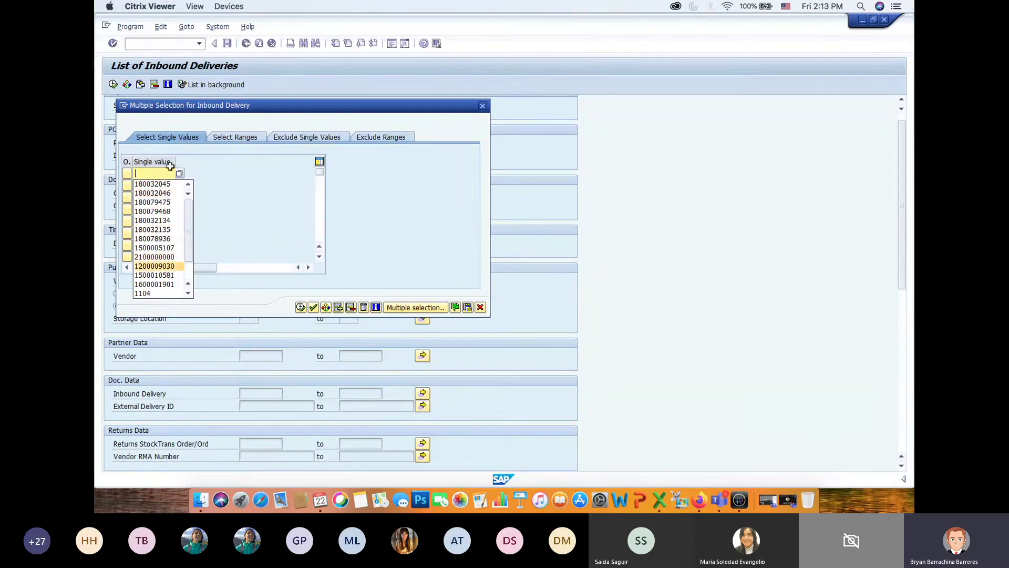
# Step: Look up the Inbound Delivery 1 numbers in the Word document and enter 180032134 and 180032135 as single values in SAP
pyautogui.press('super+Tab')
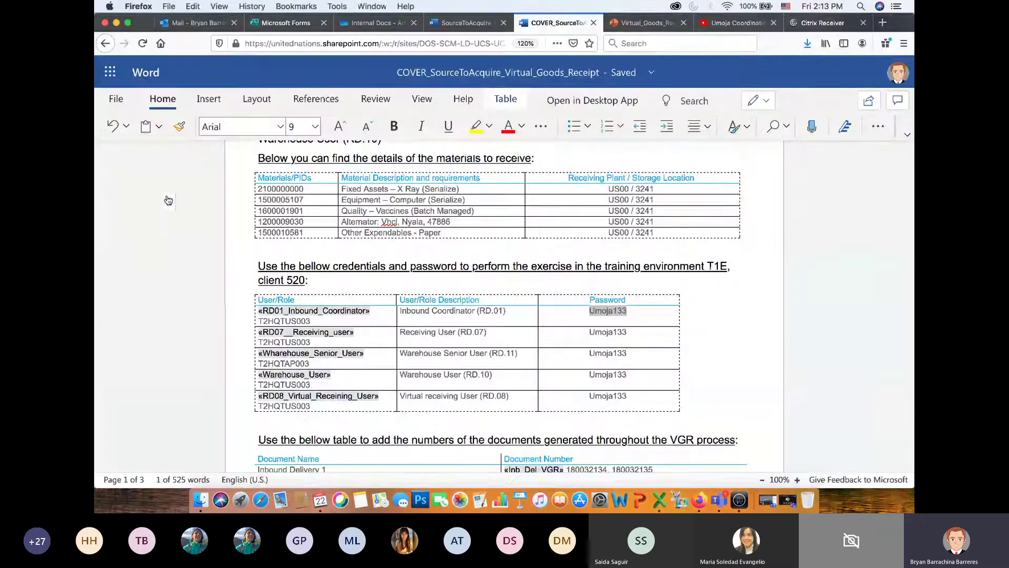
pyautogui.scroll(-5, 715, 338)
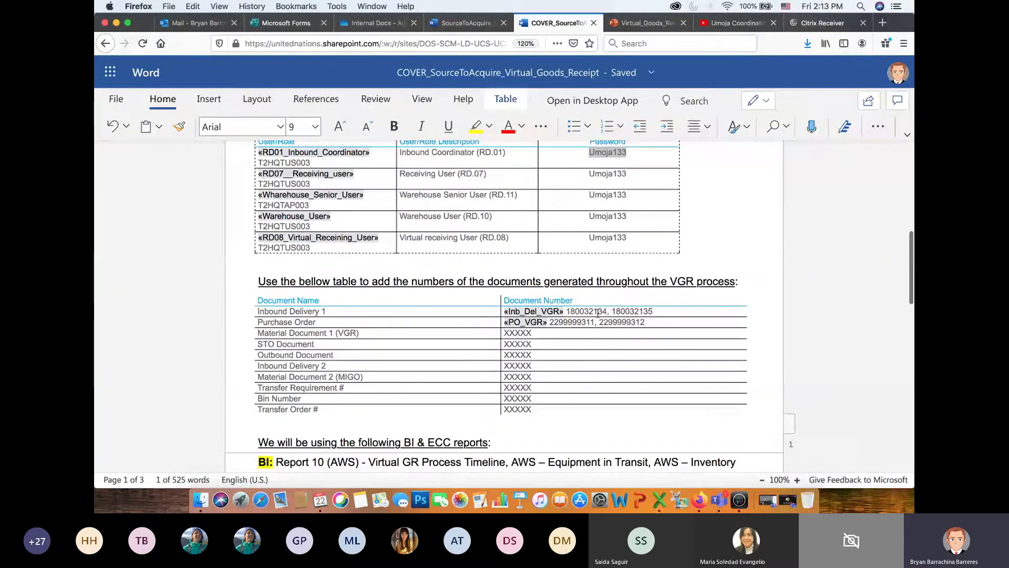
pyautogui.press('super+Tab')
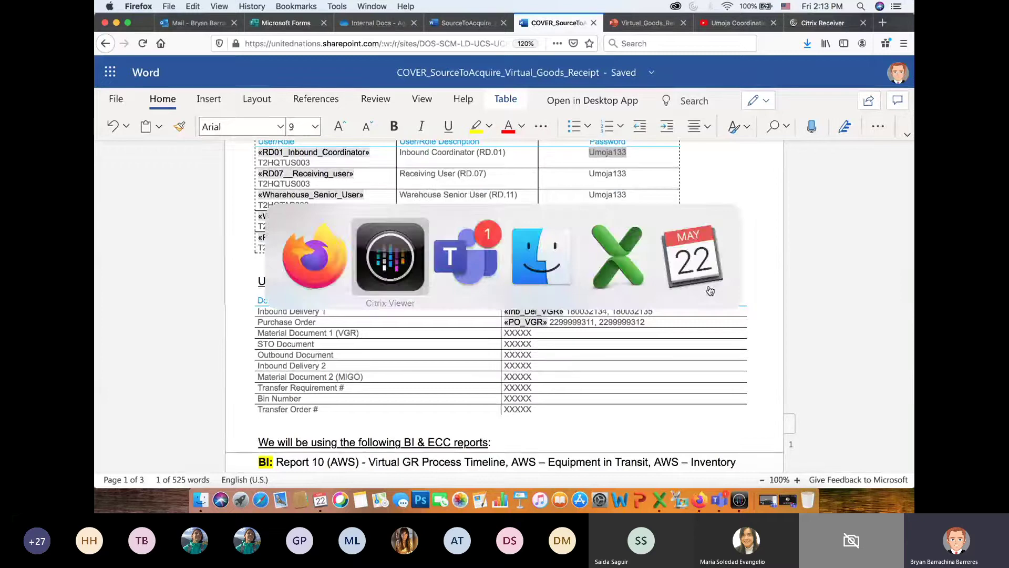
pyautogui.click(154, 173)
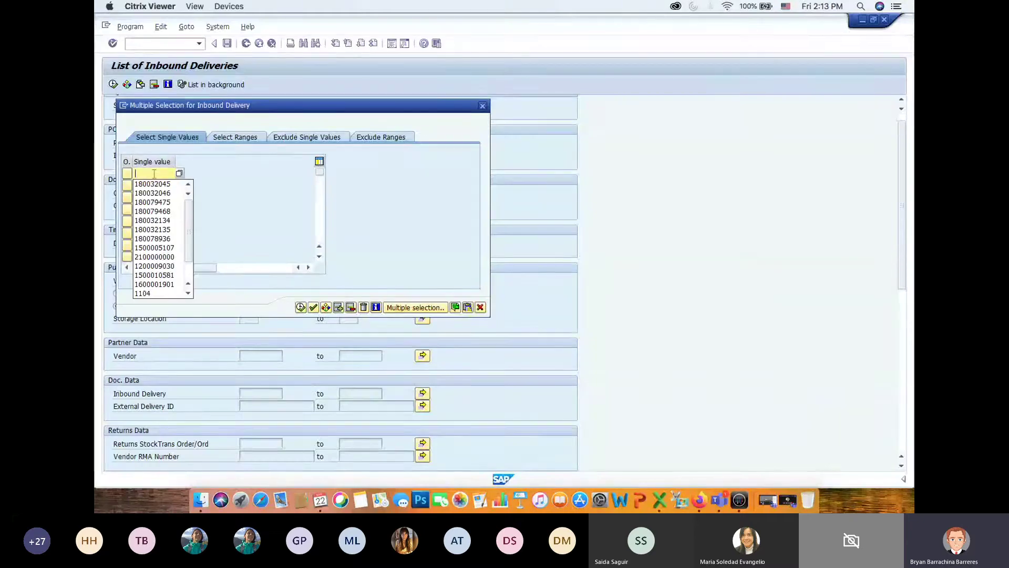
pyautogui.click(153, 221)
pyautogui.click(157, 184)
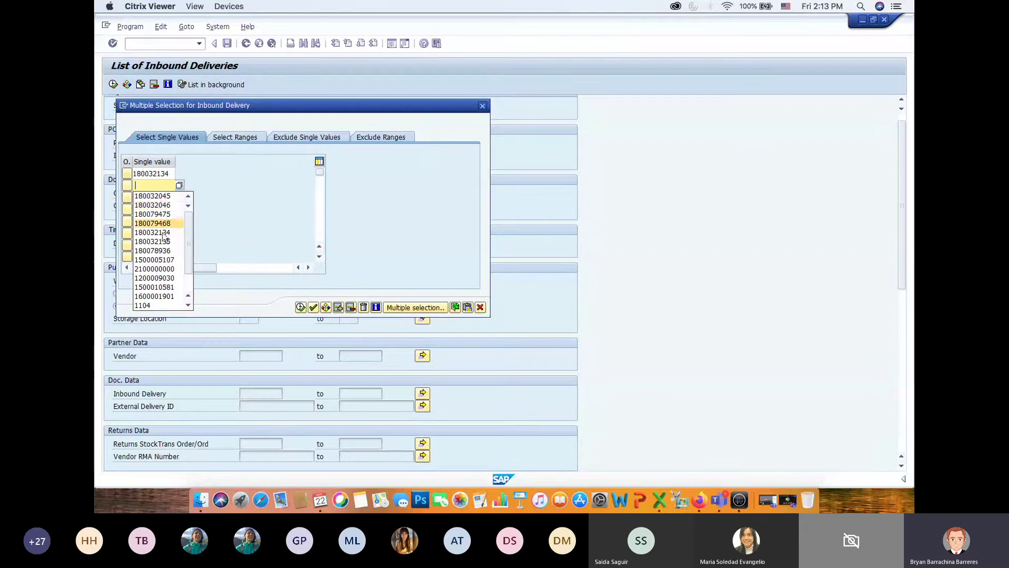
pyautogui.click(158, 239)
# Step: Add inbound deliveries 180032045 and 180032046 as the third and fourth single values
pyautogui.click(154, 198)
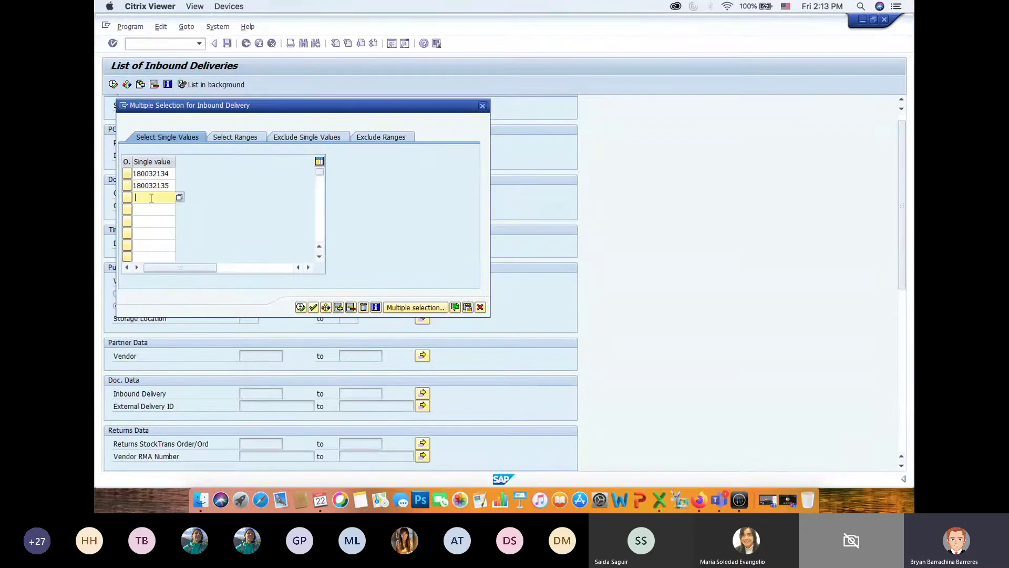
pyautogui.click(156, 210)
pyautogui.click(156, 209)
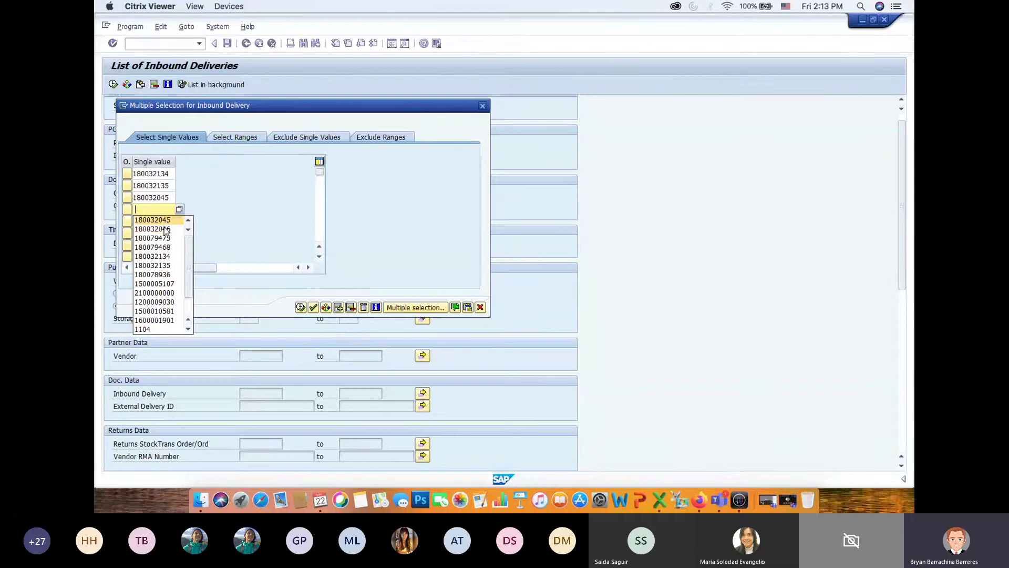
pyautogui.click(166, 230)
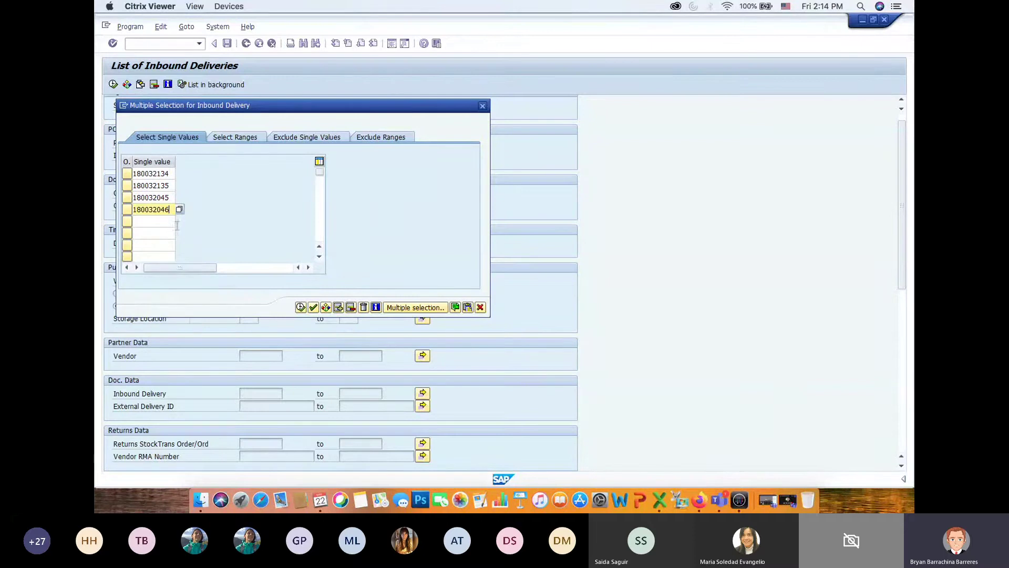
# Step: Accept the multiple selection and execute the List of Inbound Deliveries report
pyautogui.click(301, 307)
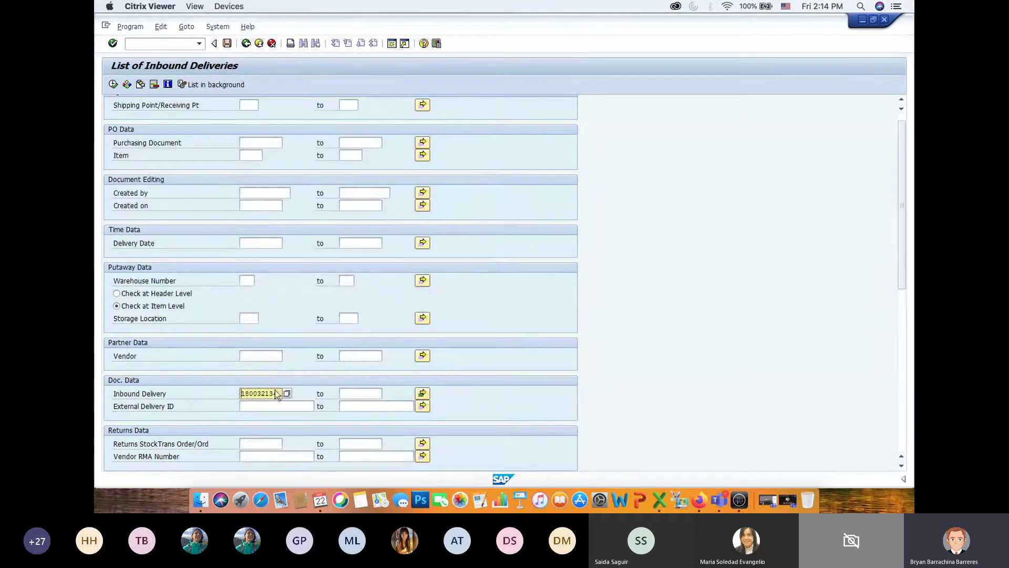
pyautogui.scroll(1, 294, 329)
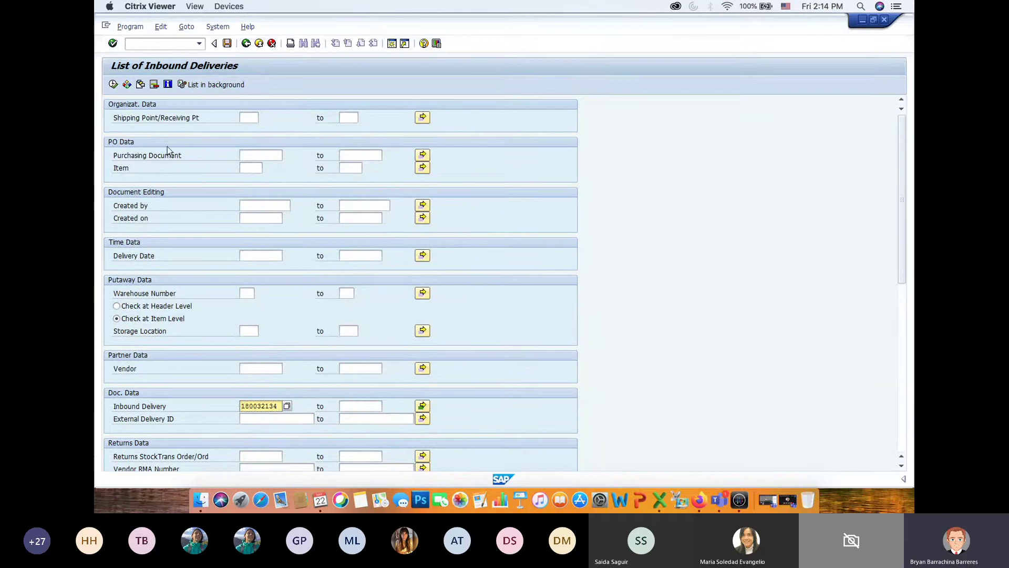
pyautogui.click(113, 84)
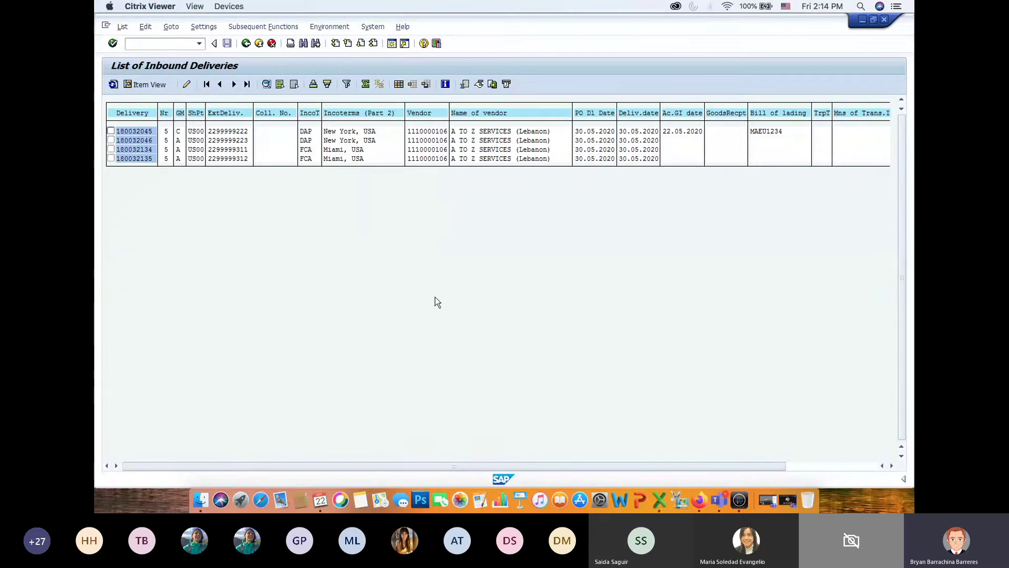
# Step: Switch to the Virtual Goods Receipt presentation in Firefox and show the Incoterms slide, number 6, full screen
pyautogui.press('super+Tab')
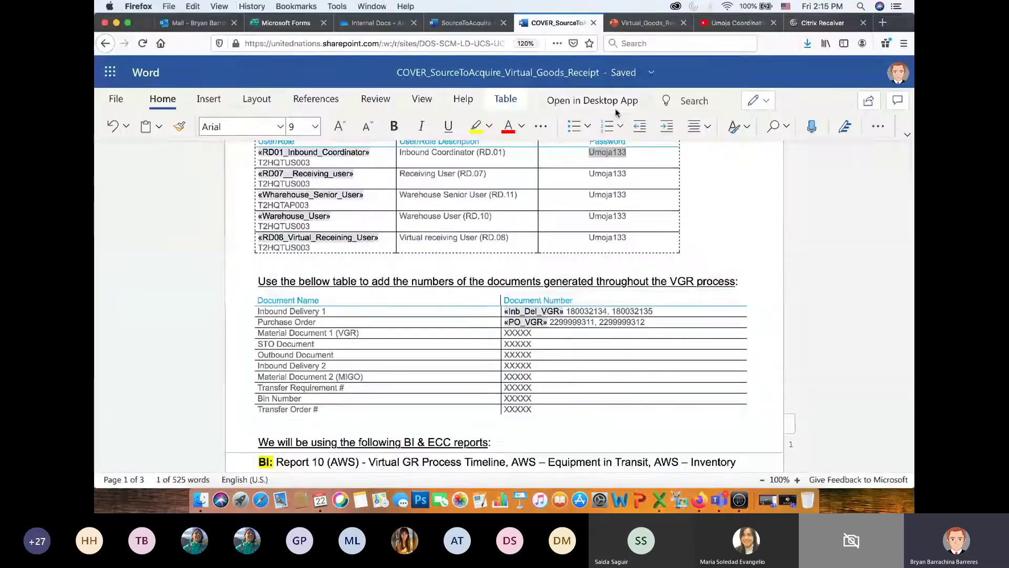
pyautogui.click(647, 22)
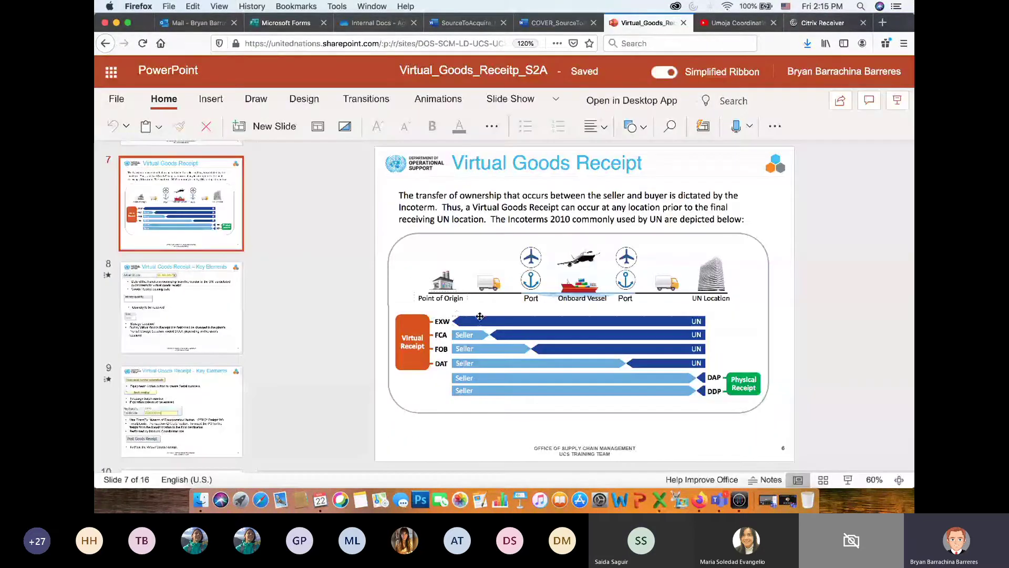
pyautogui.click(848, 480)
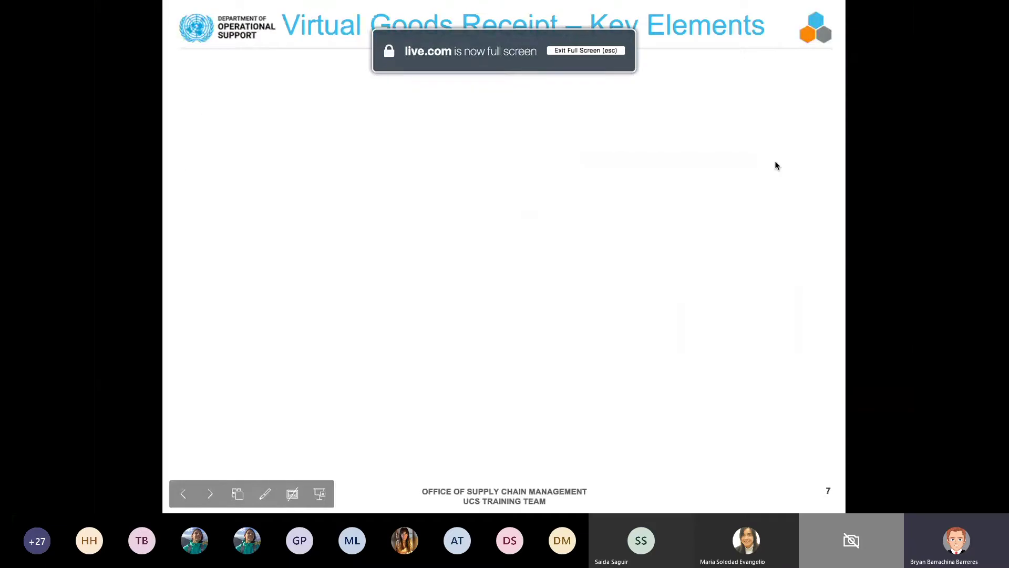
pyautogui.press('Left')
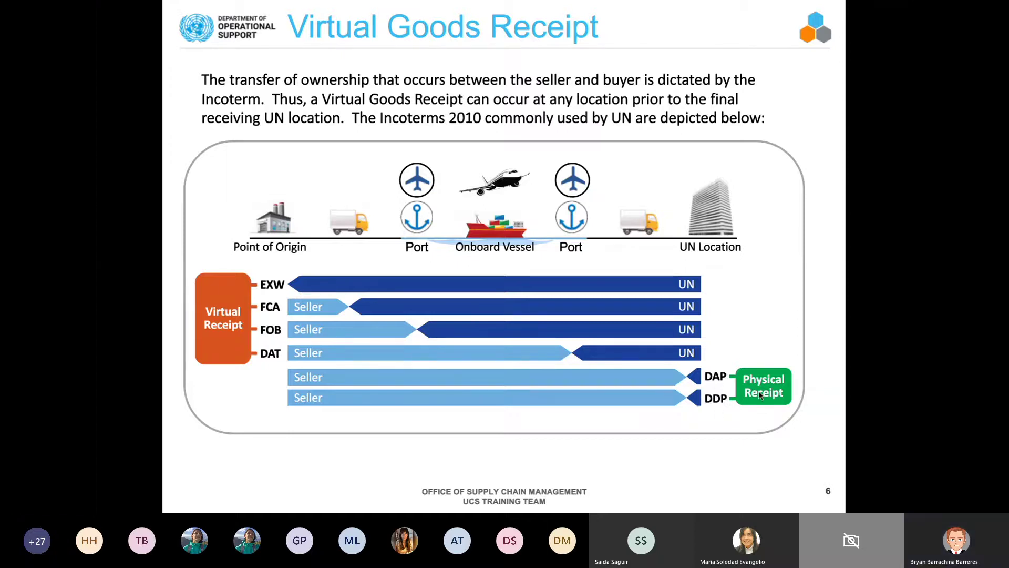
# Step: Switch back to SAP and open inbound delivery 180032134 from the list
pyautogui.press('super+Tab')
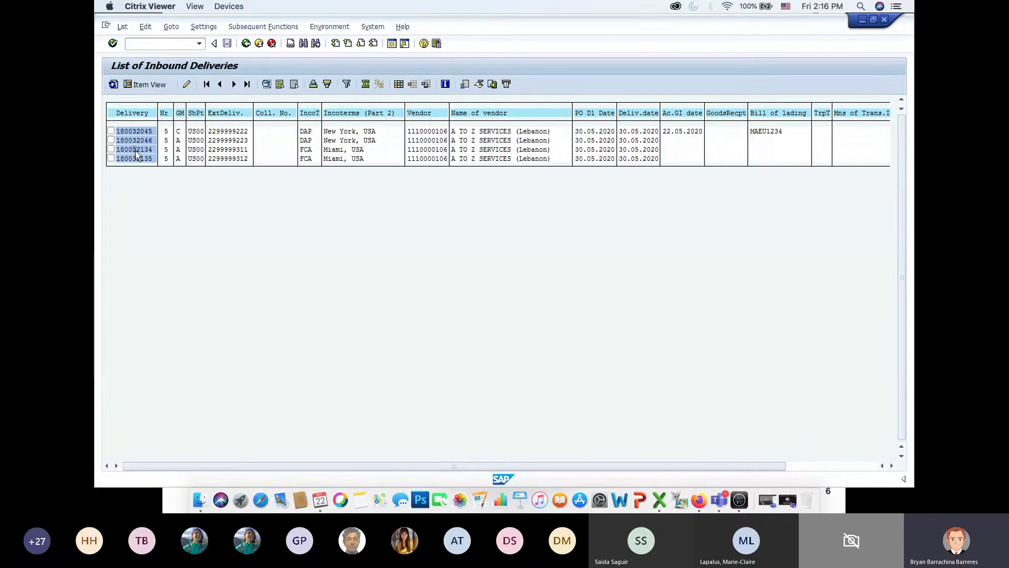
pyautogui.doubleClick(135, 150)
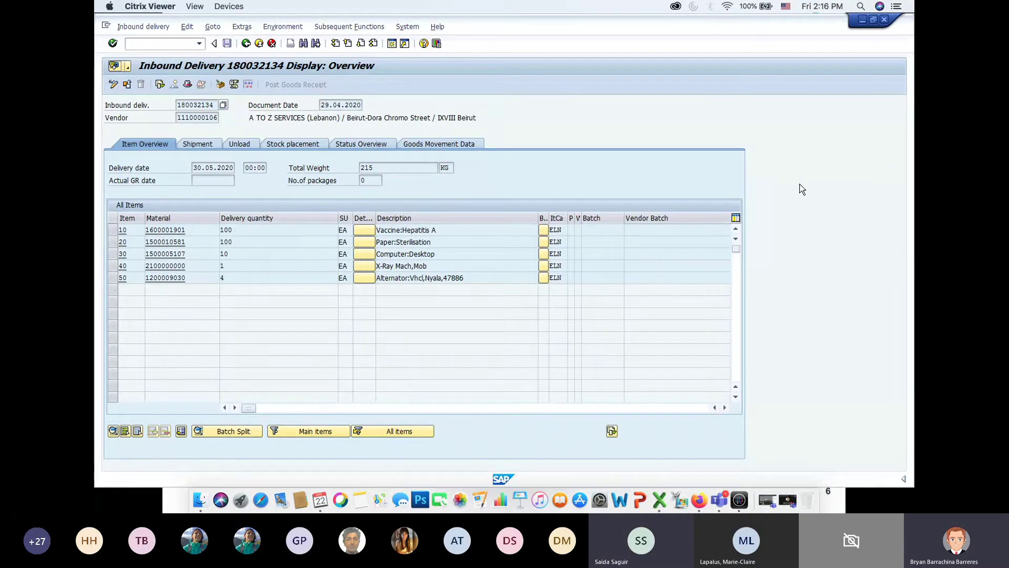
# Step: Return to the slide show and go back to the Roles slide on the Inbound Coordinator and Receiving User
pyautogui.press('super+Tab')
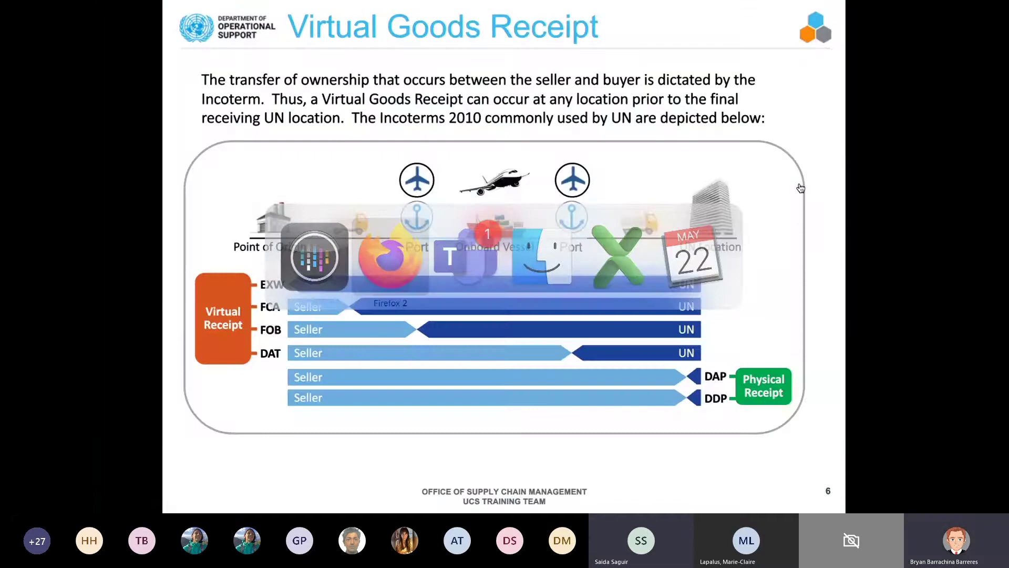
pyautogui.press('Left')
pyautogui.press('Left')
pyautogui.press('Left')
pyautogui.press('Left')
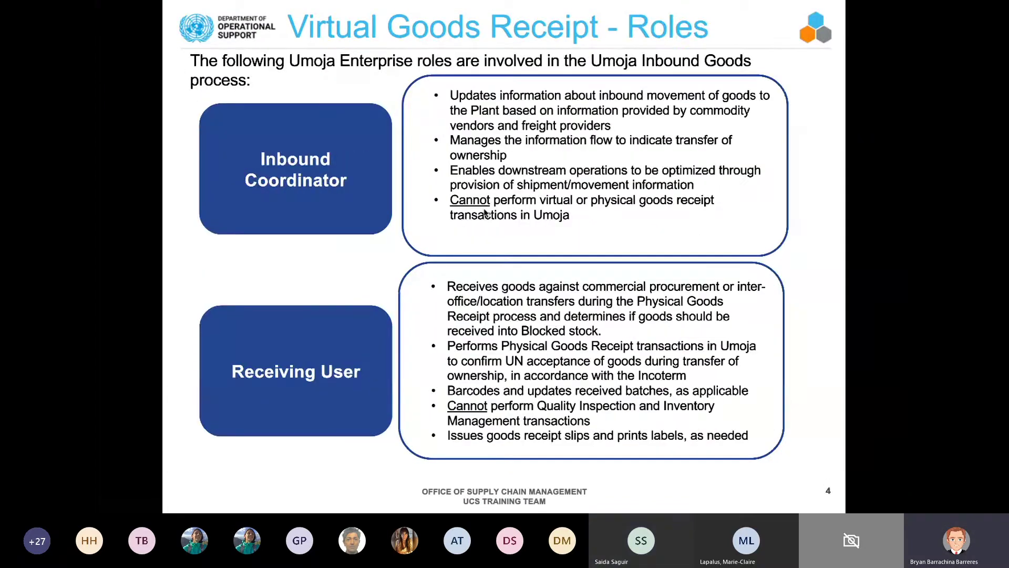
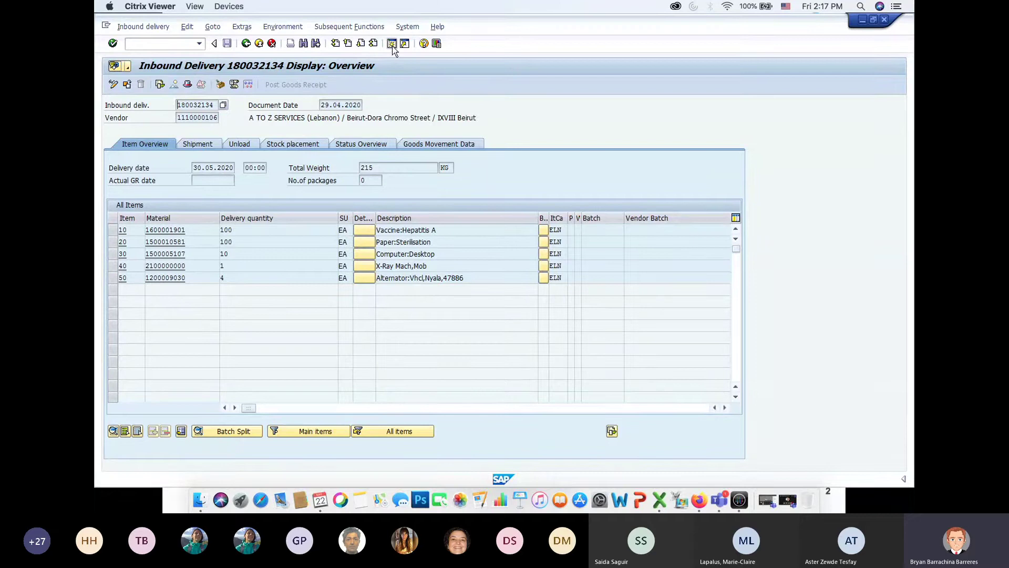
# Step: Run transaction ME23N in a new SAP session and place its reduced window beside the inbound delivery overview
pyautogui.click(392, 44)
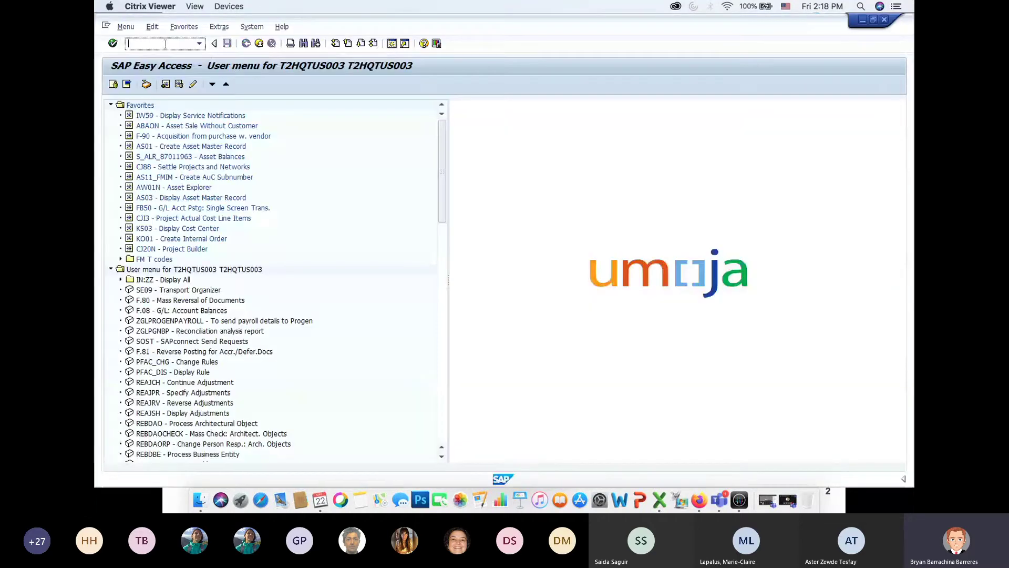
pyautogui.write('ME23N')
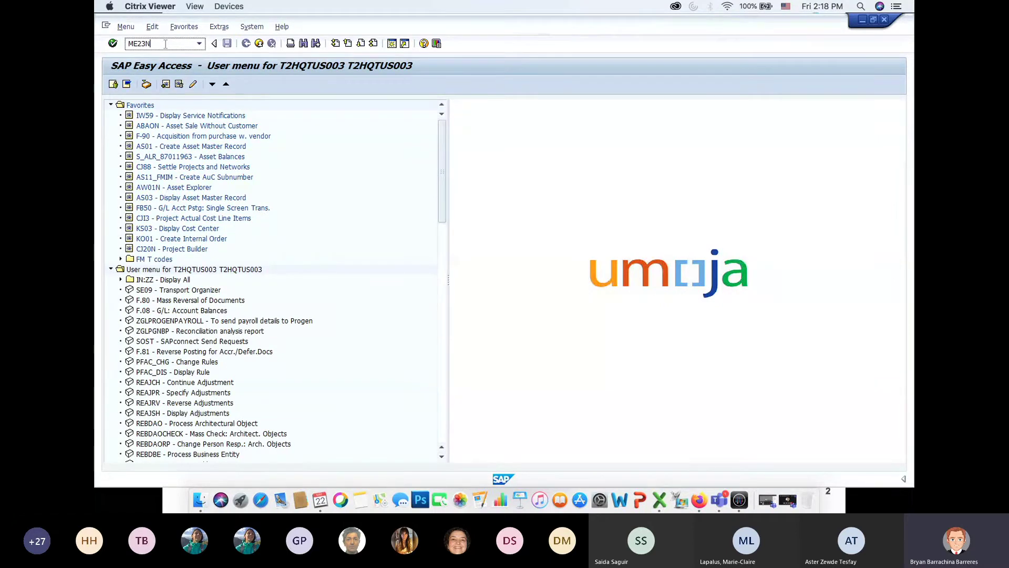
pyautogui.press('Return')
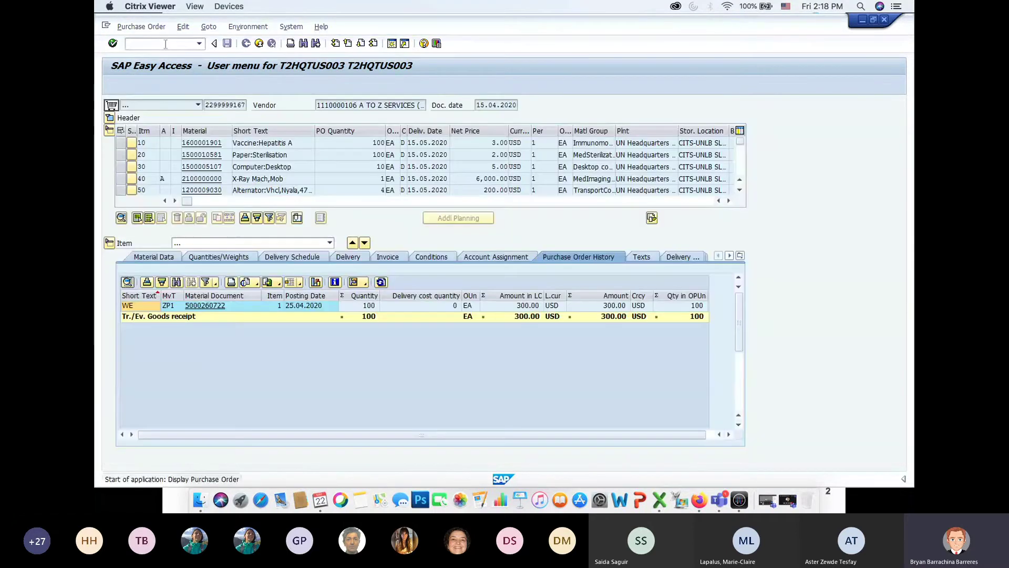
pyautogui.click(167, 45)
pyautogui.write('ME23N')
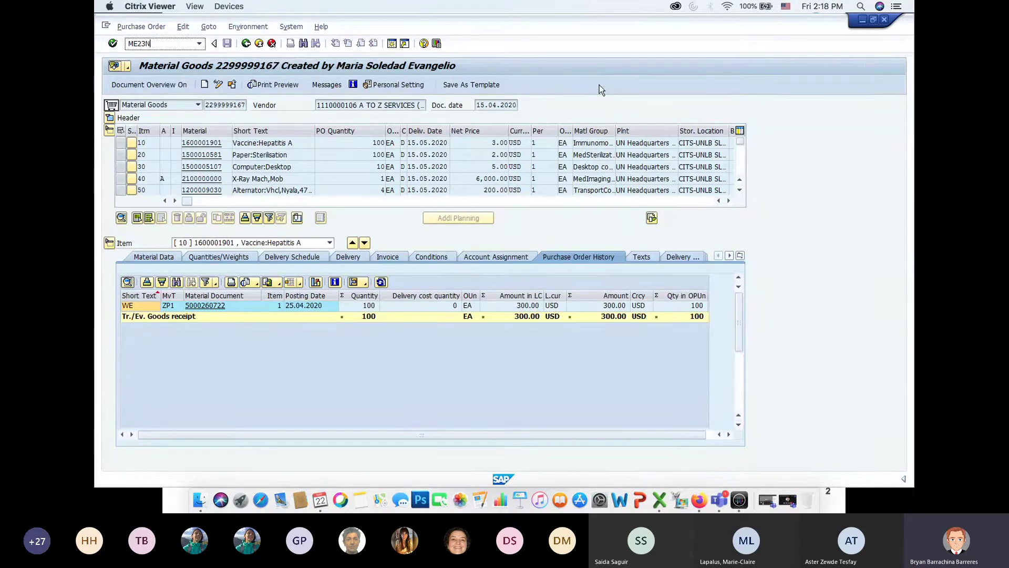
pyautogui.click(873, 19)
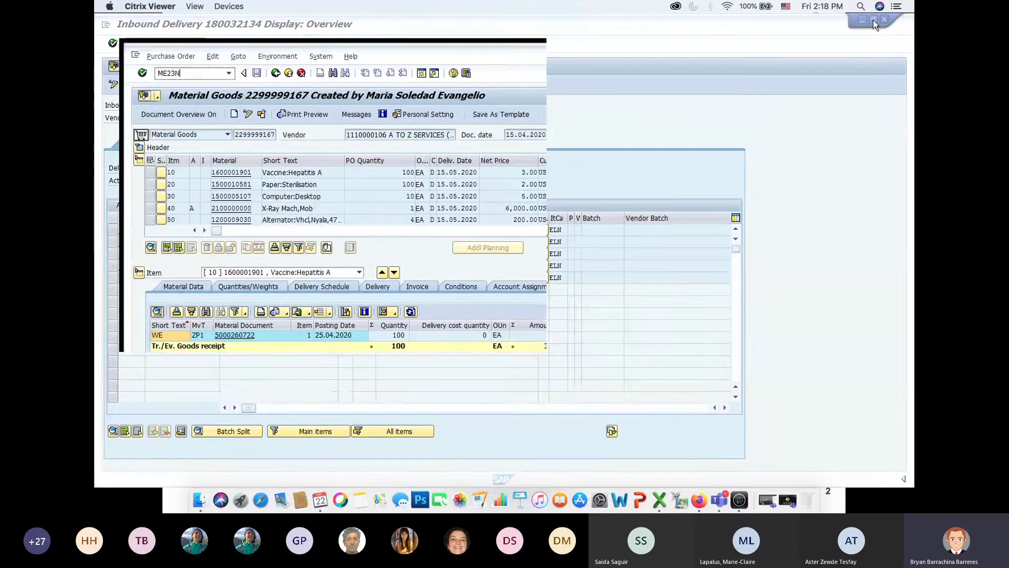
pyautogui.moveTo(409, 59); pyautogui.dragTo(781, 132)
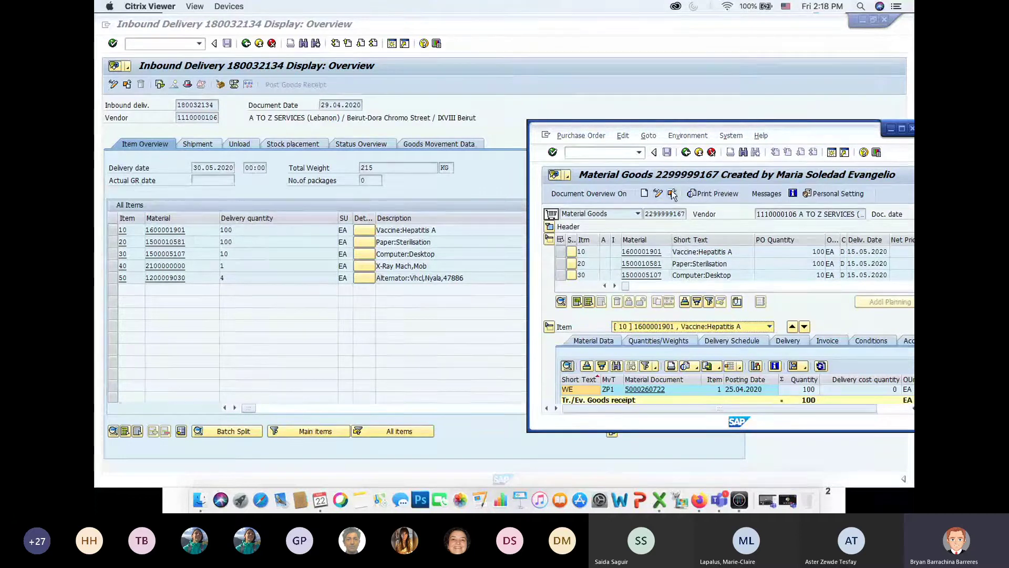
# Step: Leave the slide show and select the first Purchase Order number in the Word document's table of document numbers
pyautogui.press('super+Tab')
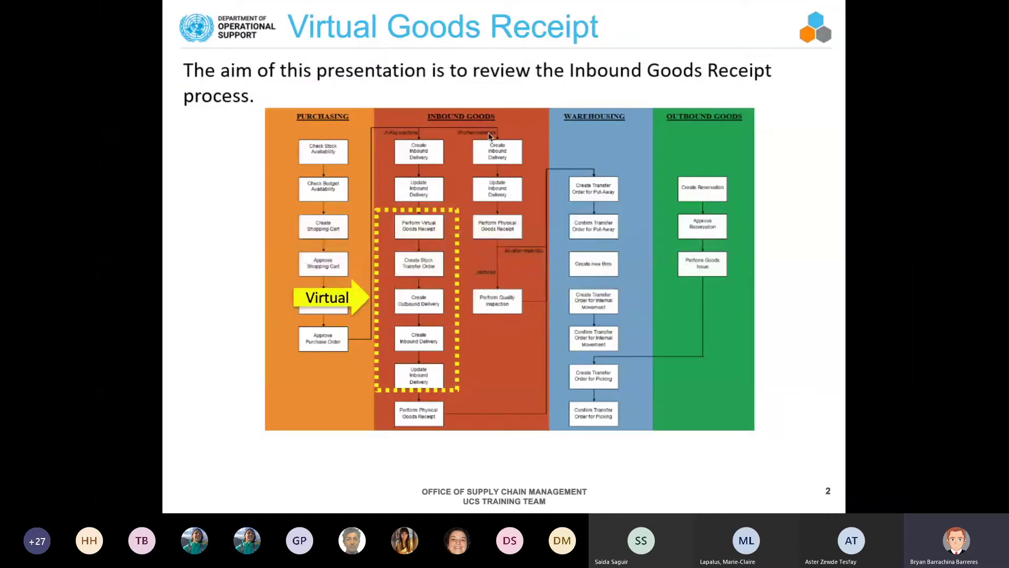
pyautogui.press('Escape')
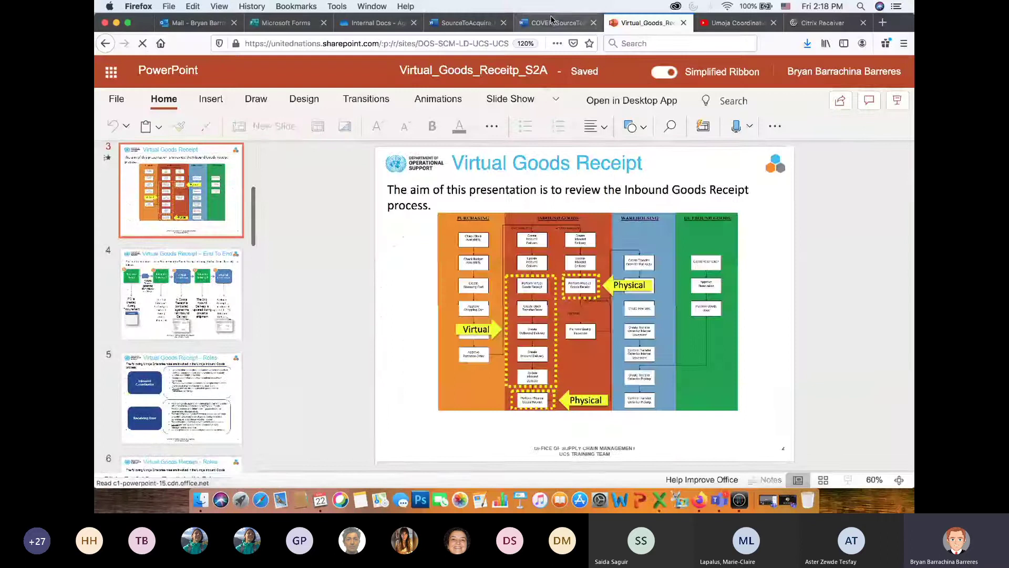
pyautogui.click(551, 20)
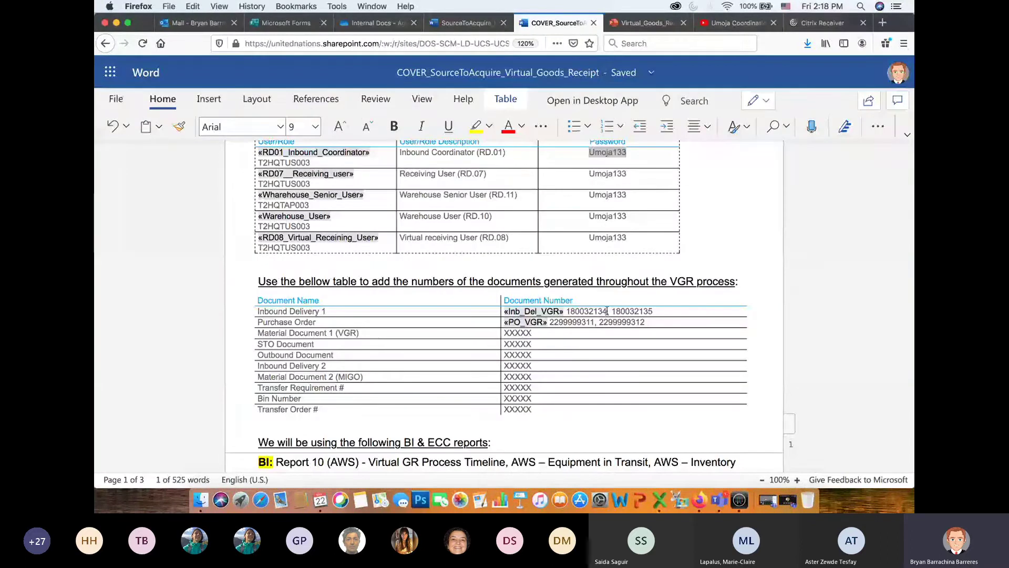
pyautogui.moveTo(551, 322); pyautogui.dragTo(594, 325)
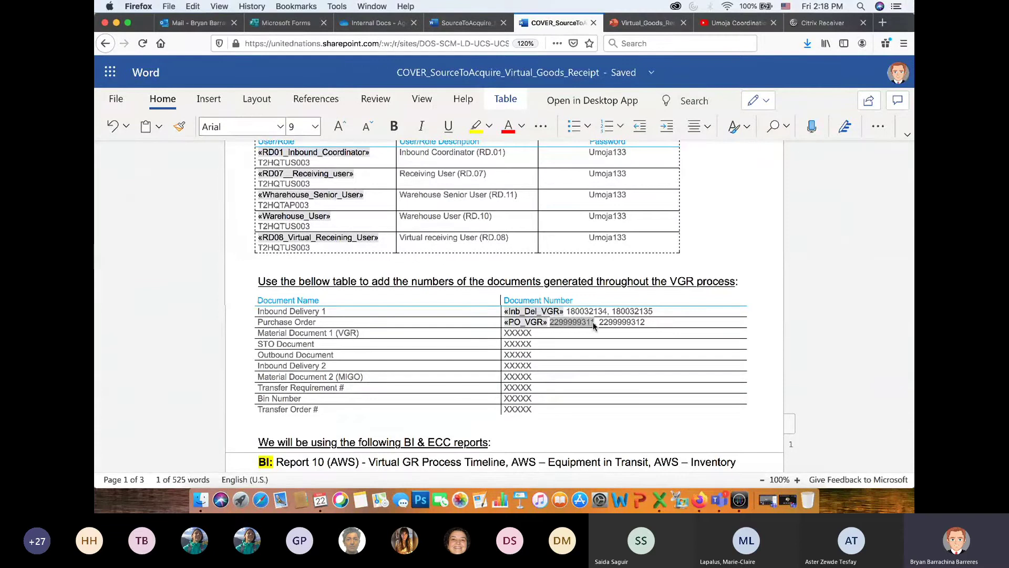
# Step: Display the first purchase order from the Word table in the SAP purchase order window and enlarge that window
pyautogui.press('super+Tab')
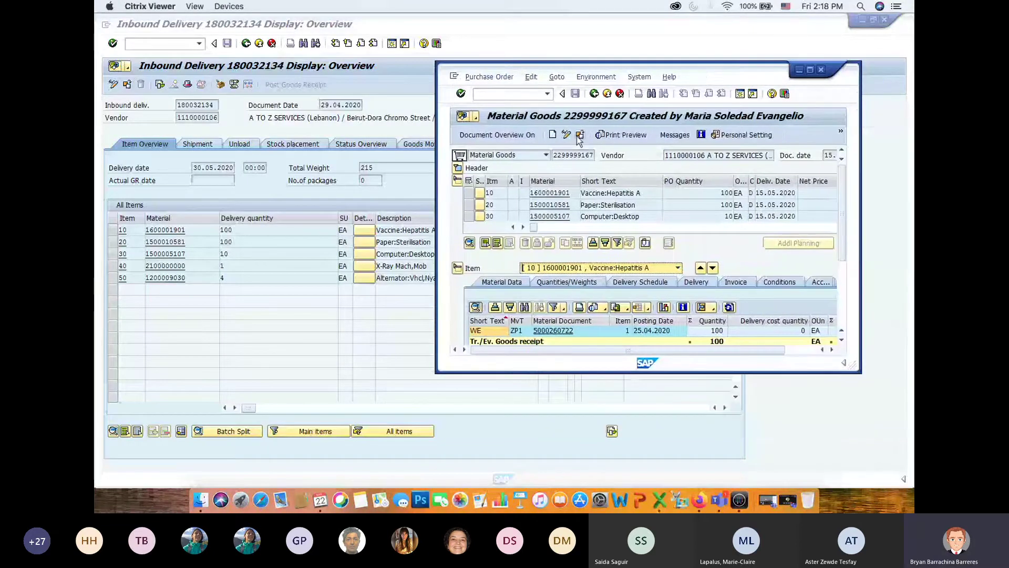
pyautogui.click(579, 135)
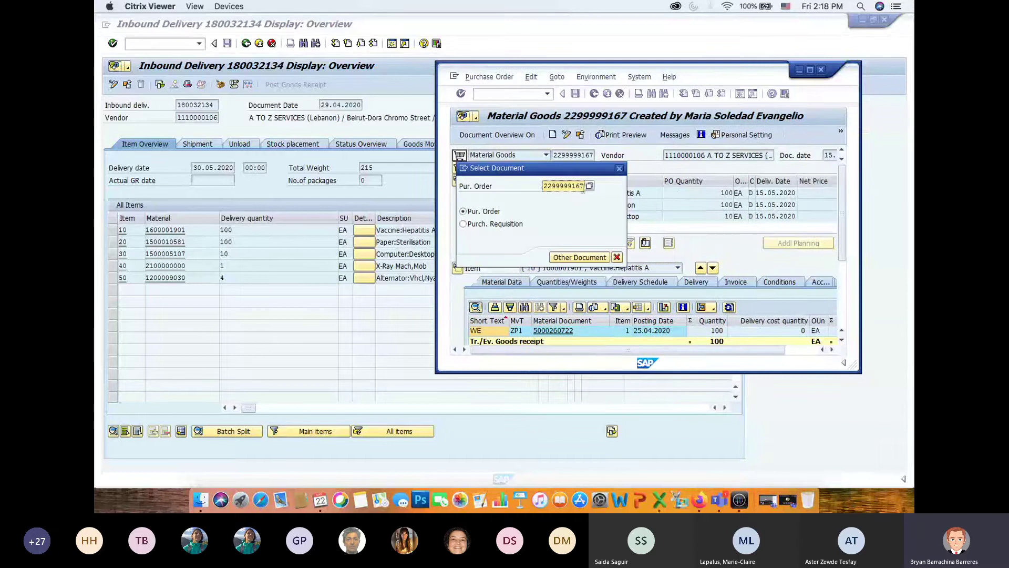
pyautogui.moveTo(583, 187); pyautogui.dragTo(518, 185)
pyautogui.write('2299999311')
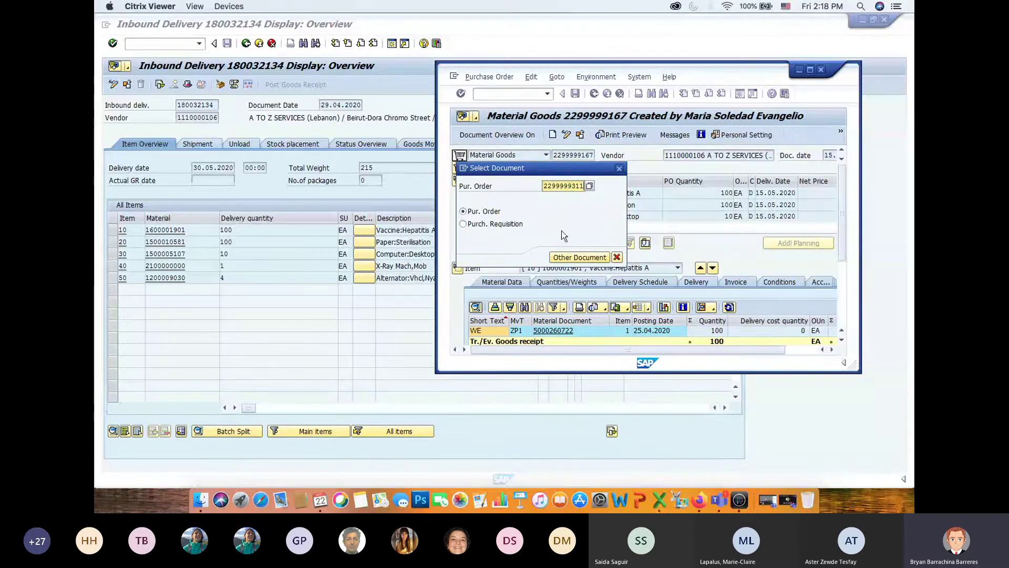
pyautogui.click(580, 257)
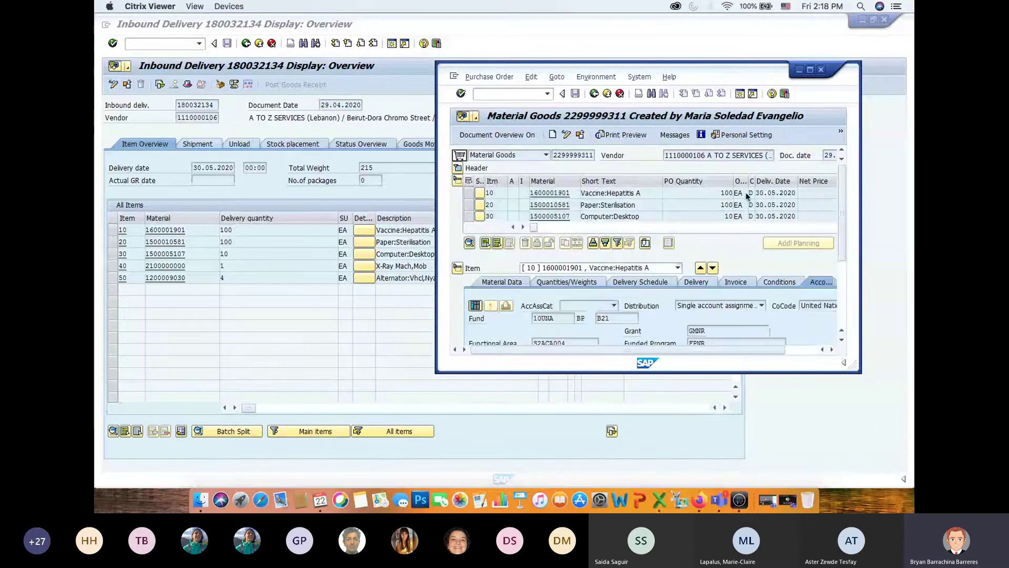
pyautogui.moveTo(859, 372); pyautogui.dragTo(895, 472)
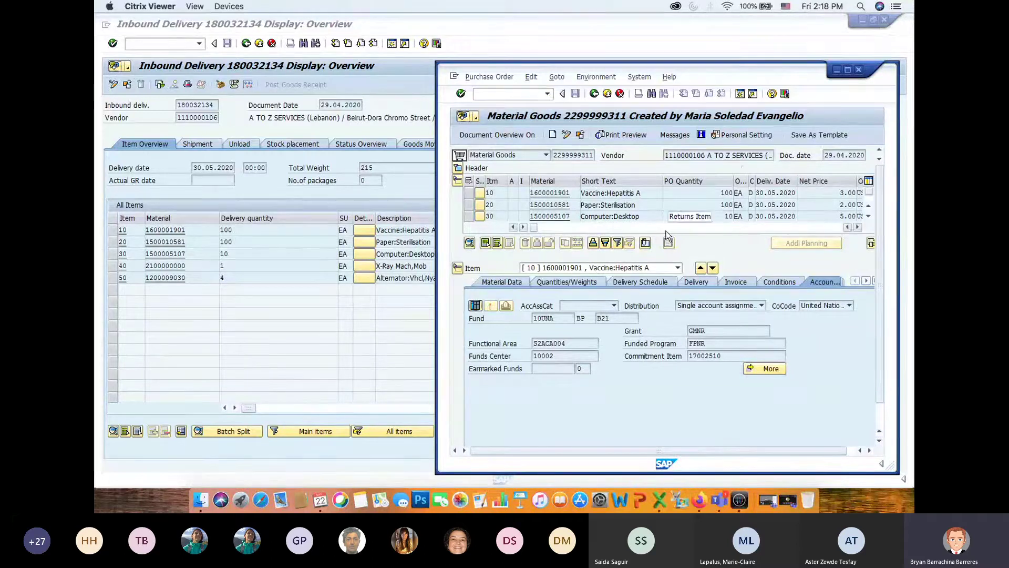
# Step: Widen and reposition the purchase order window, and display the Confirmations of item 10 to check its inbound delivery number
pyautogui.moveTo(731, 74); pyautogui.dragTo(704, 50)
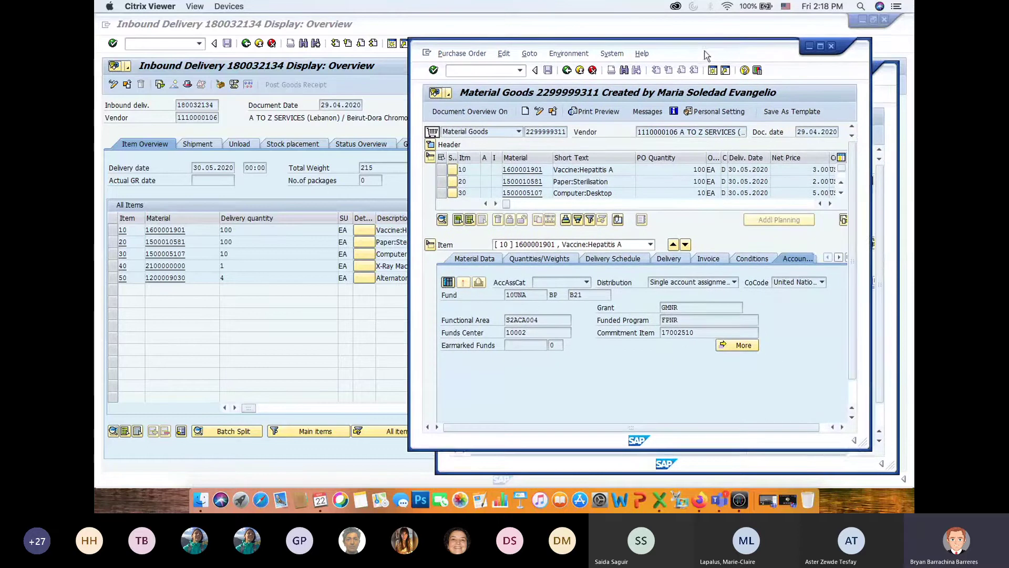
pyautogui.moveTo(871, 102); pyautogui.dragTo(913, 102)
pyautogui.moveTo(735, 54); pyautogui.dragTo(684, 49)
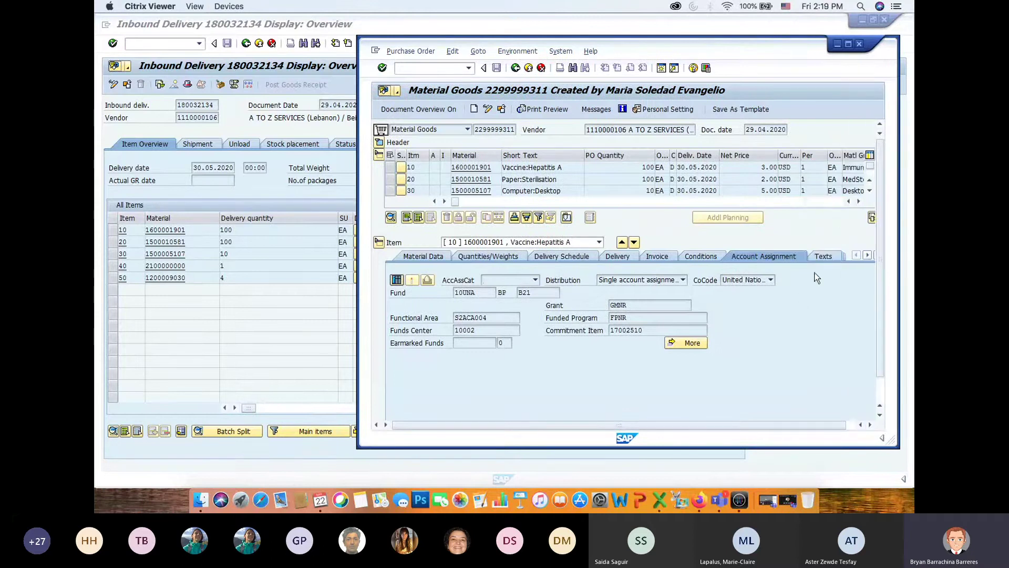
pyautogui.moveTo(744, 49); pyautogui.dragTo(687, 43)
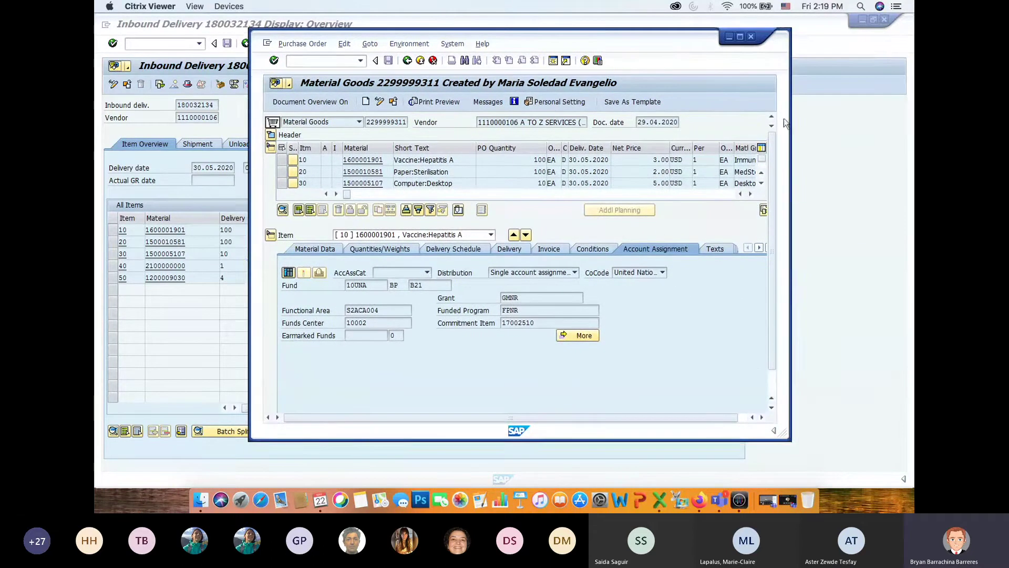
pyautogui.moveTo(792, 135); pyautogui.dragTo(892, 135)
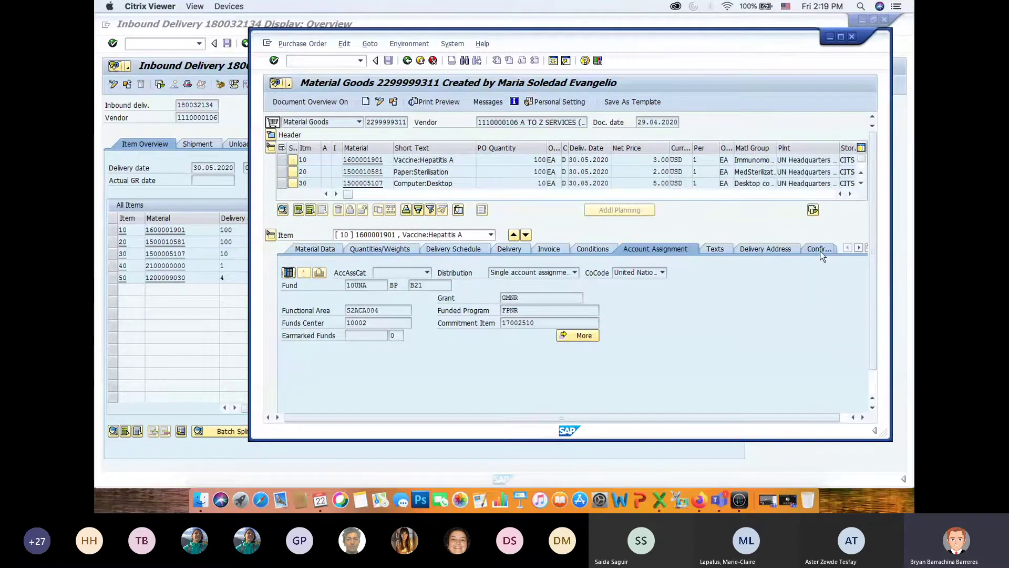
pyautogui.click(818, 250)
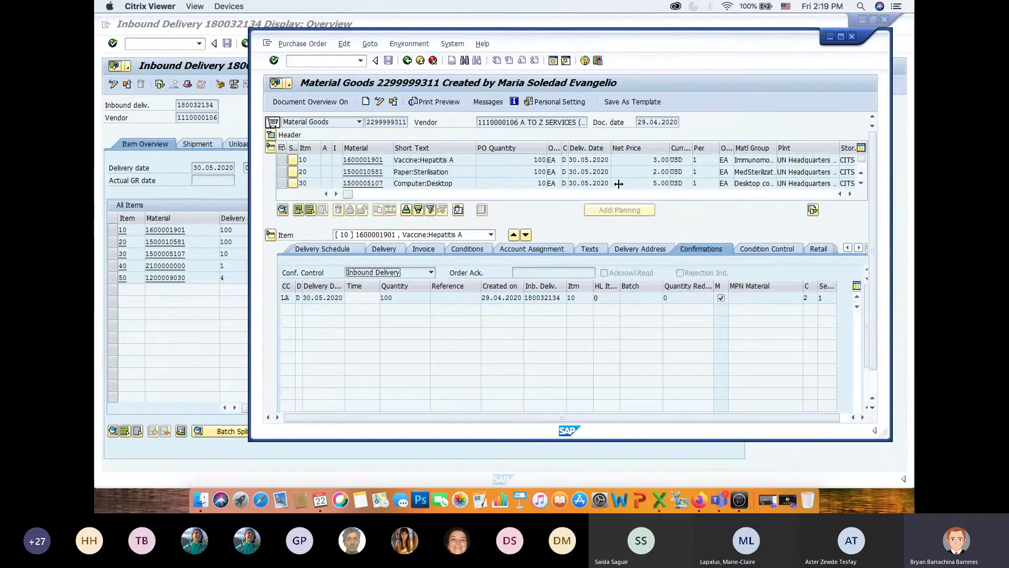
pyautogui.moveTo(632, 44); pyautogui.dragTo(626, 107)
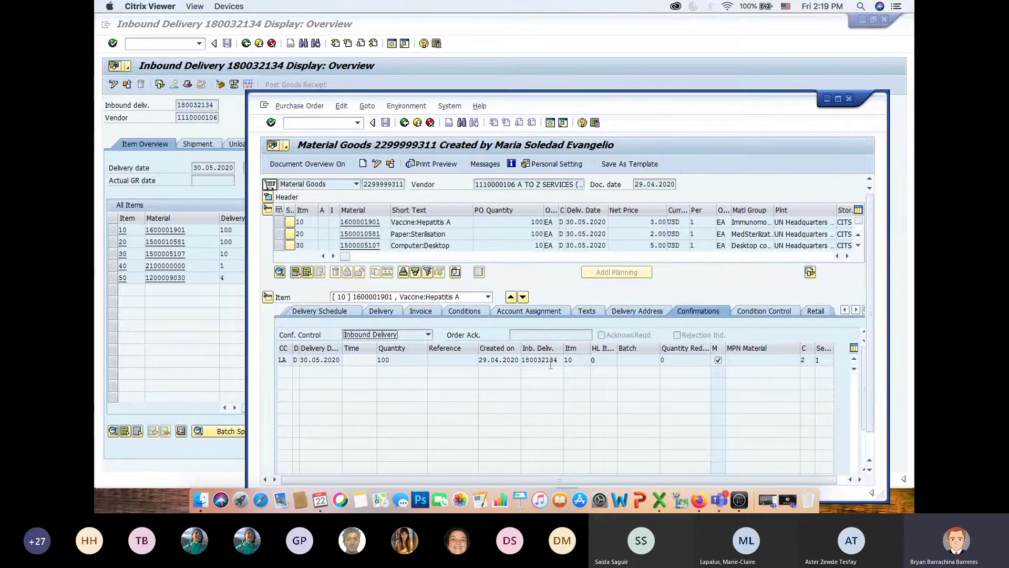
# Step: Review the inbound delivery's header details, including Processing, Foreign Trade/Customs, Shipment, Unload and Administration, and return to the Stock placement overview
pyautogui.click(161, 327)
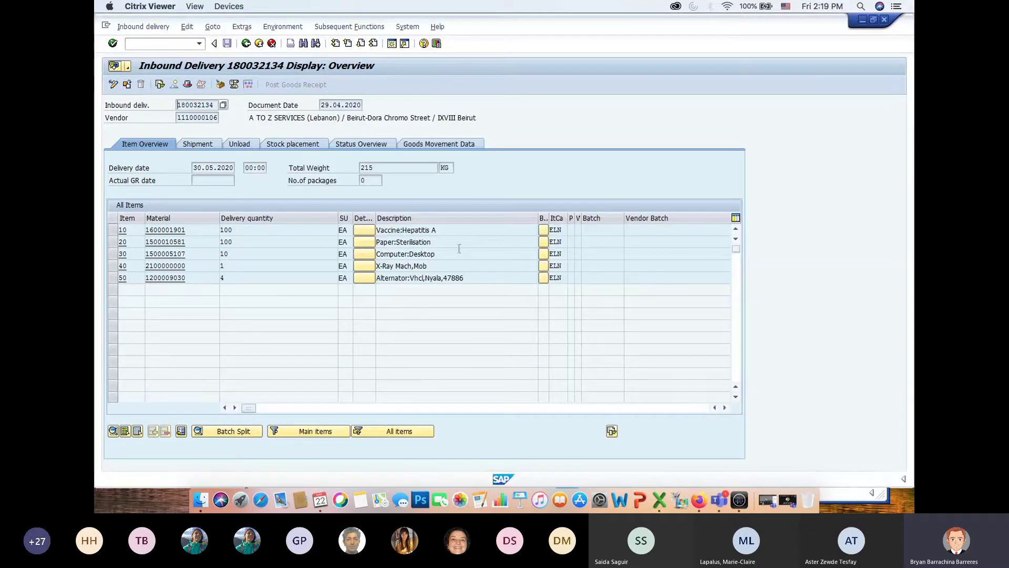
pyautogui.click(188, 85)
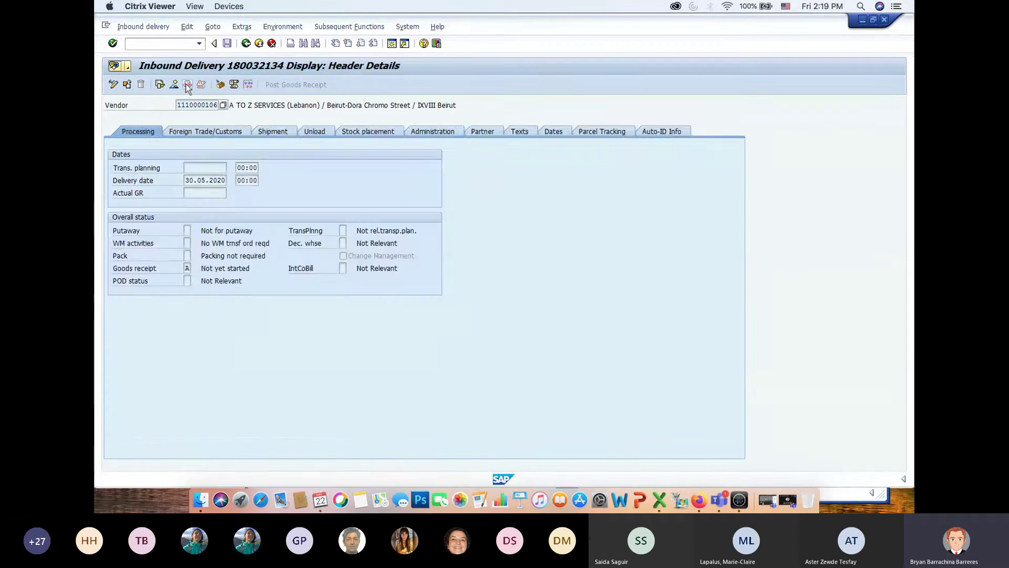
pyautogui.click(275, 132)
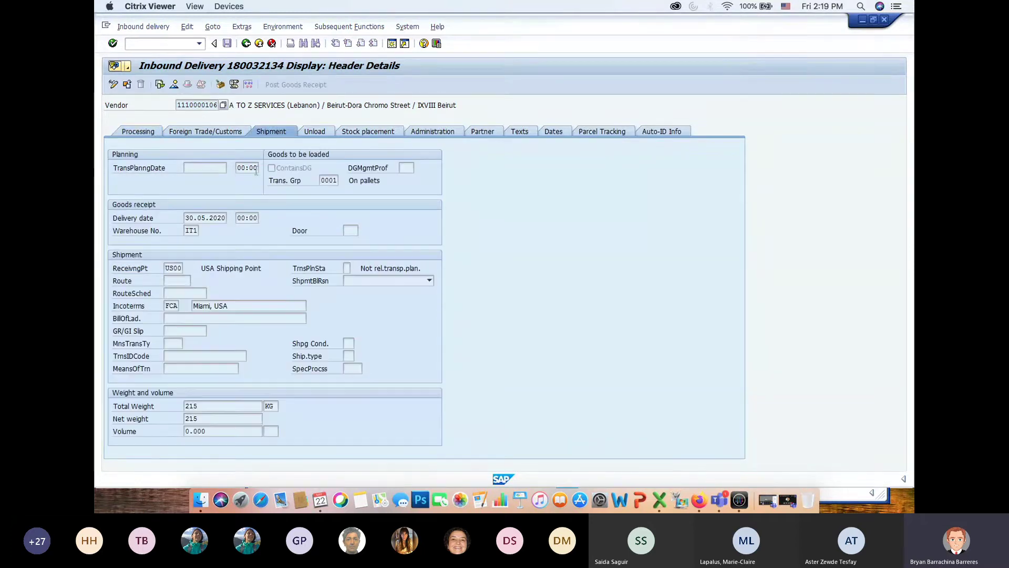
pyautogui.click(199, 135)
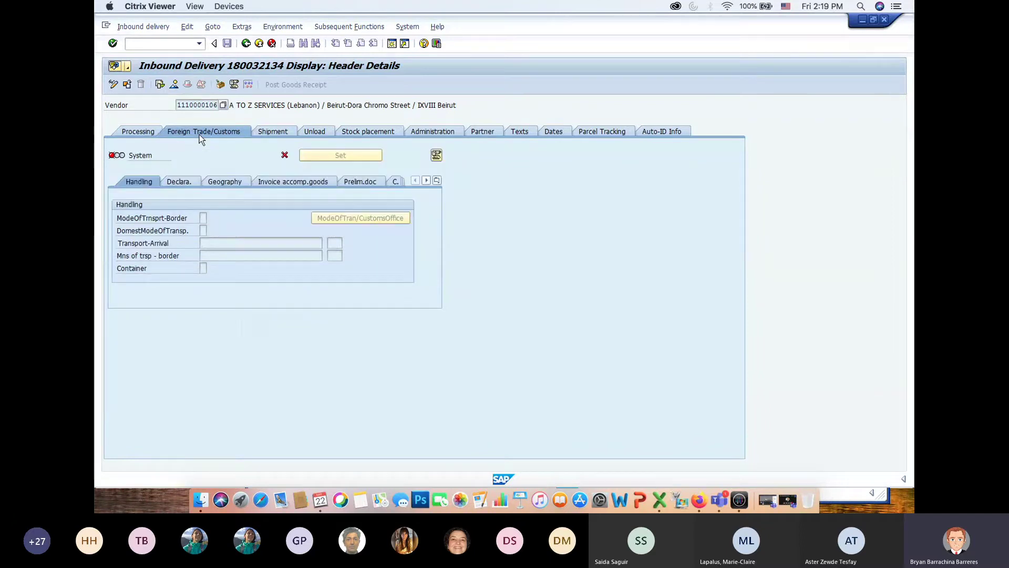
pyautogui.click(149, 130)
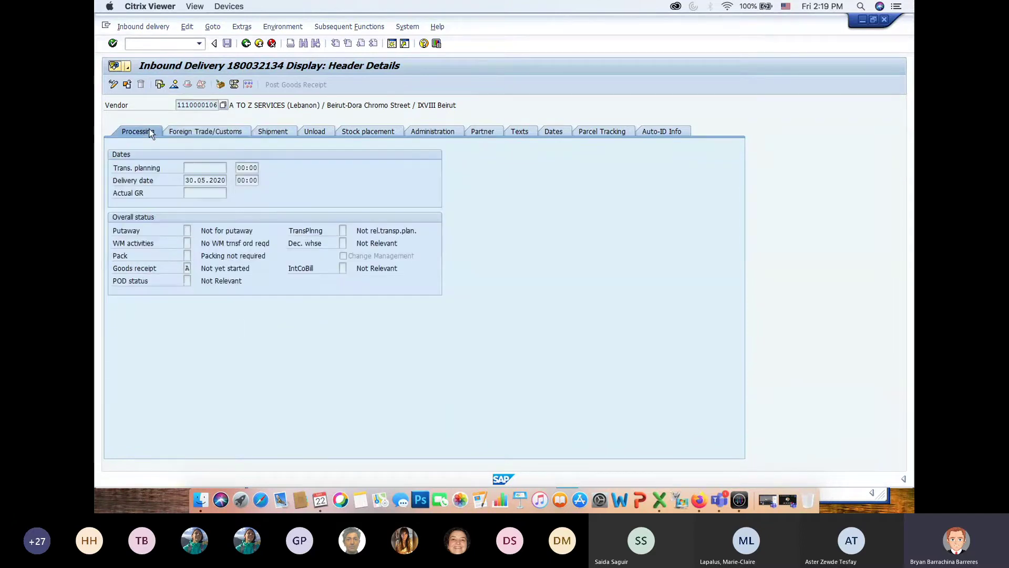
pyautogui.click(229, 134)
pyautogui.click(280, 133)
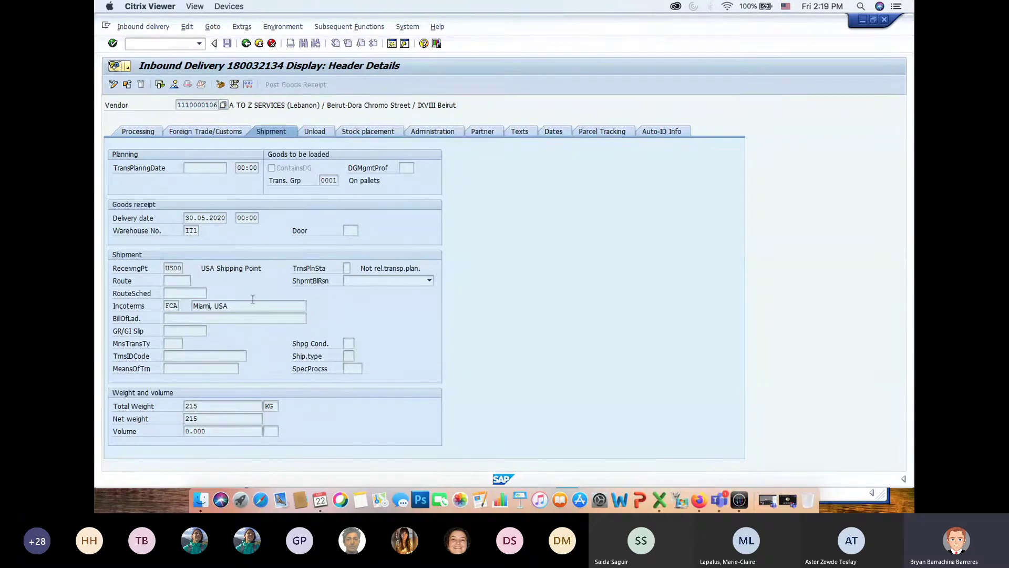
pyautogui.click(320, 133)
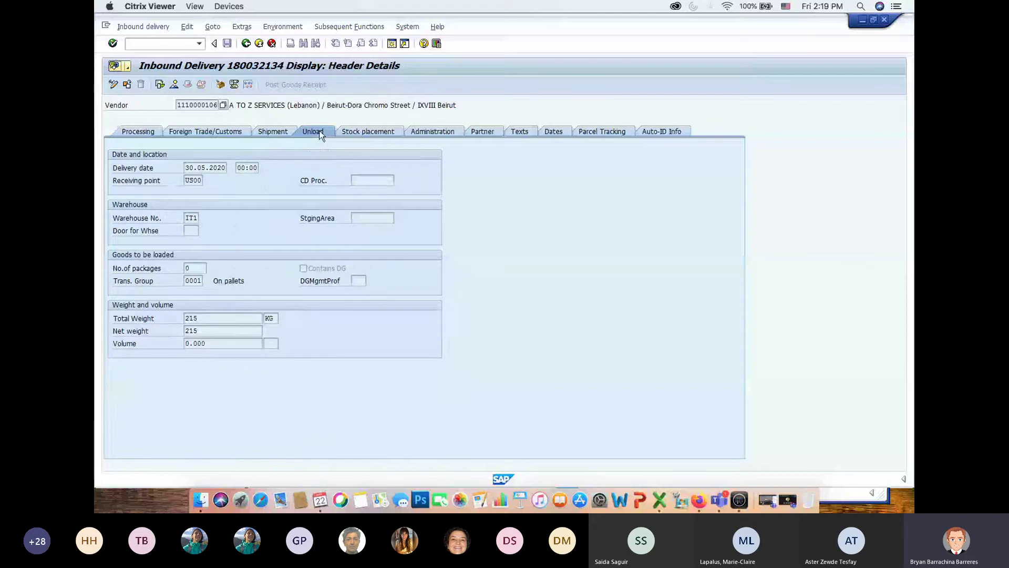
pyautogui.click(349, 131)
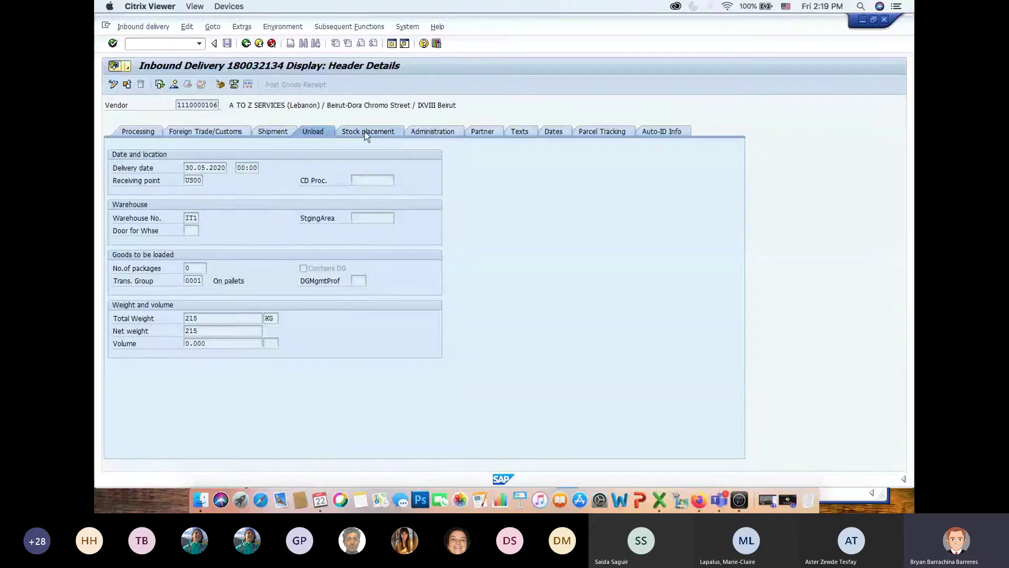
pyautogui.click(443, 136)
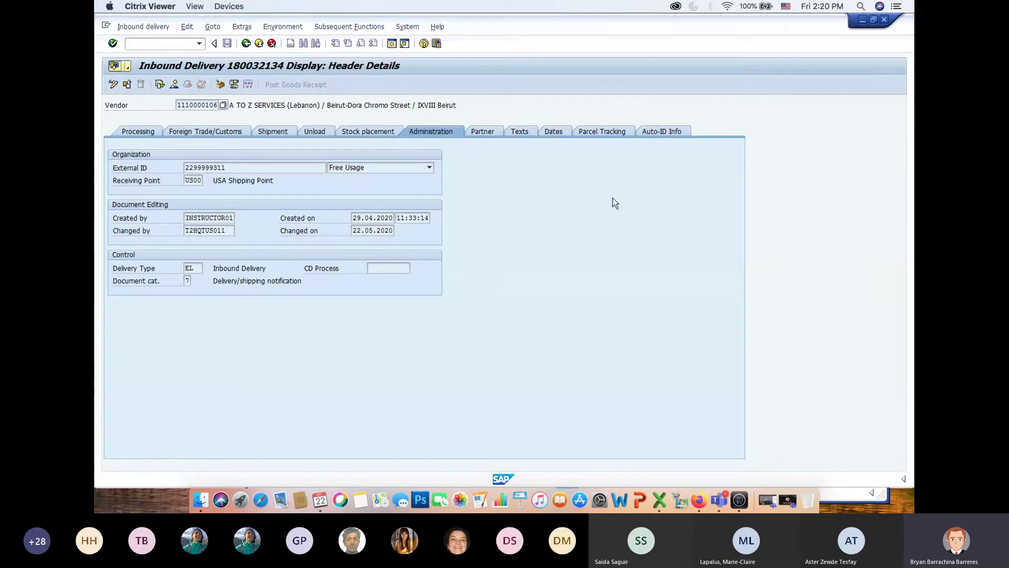
pyautogui.click(174, 85)
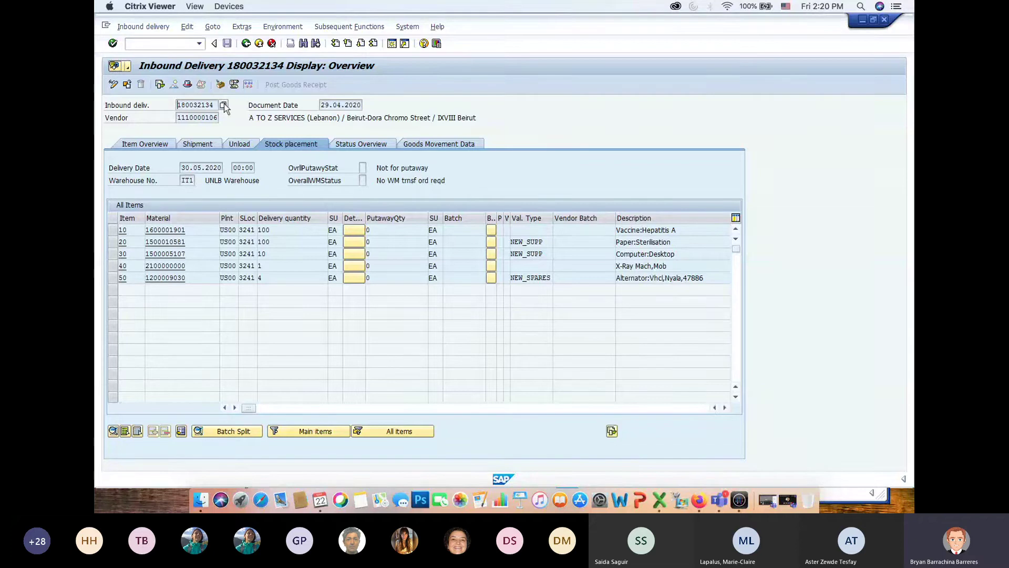
# Step: Switch the inbound delivery to change mode and assign existing batch #000000111 to item 10, Vaccine:Hepatitis A
pyautogui.click(114, 85)
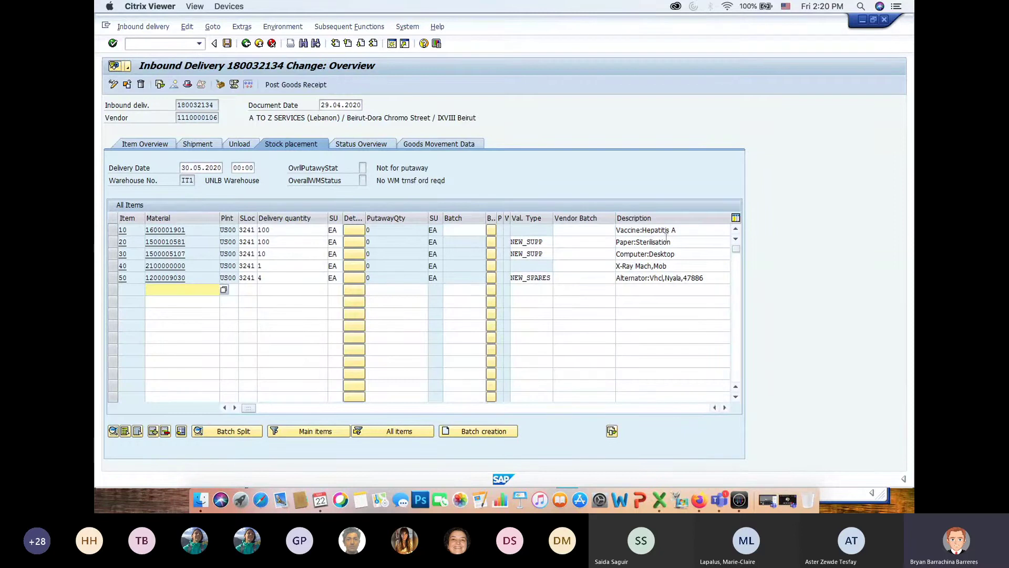
pyautogui.click(455, 232)
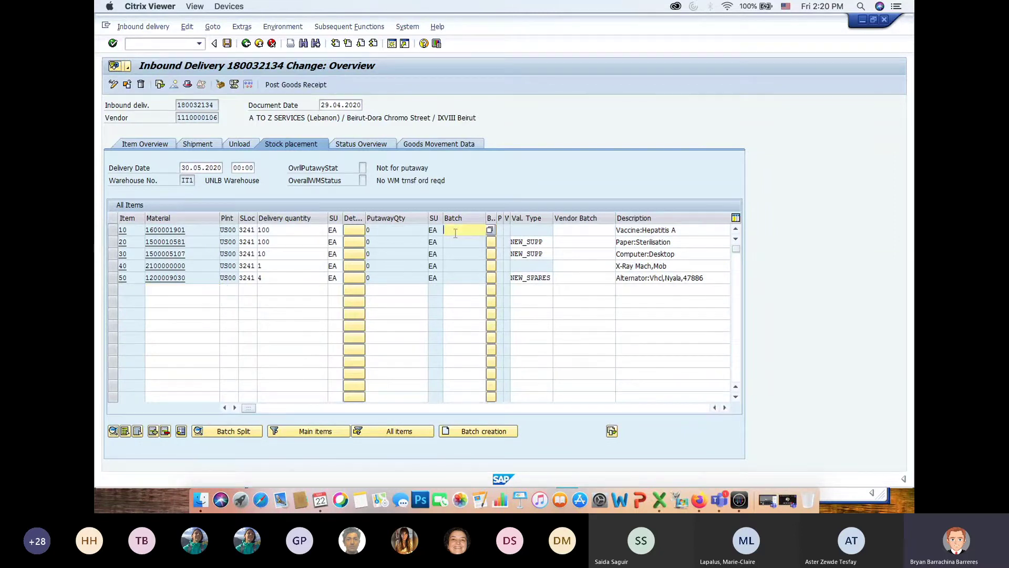
pyautogui.click(490, 231)
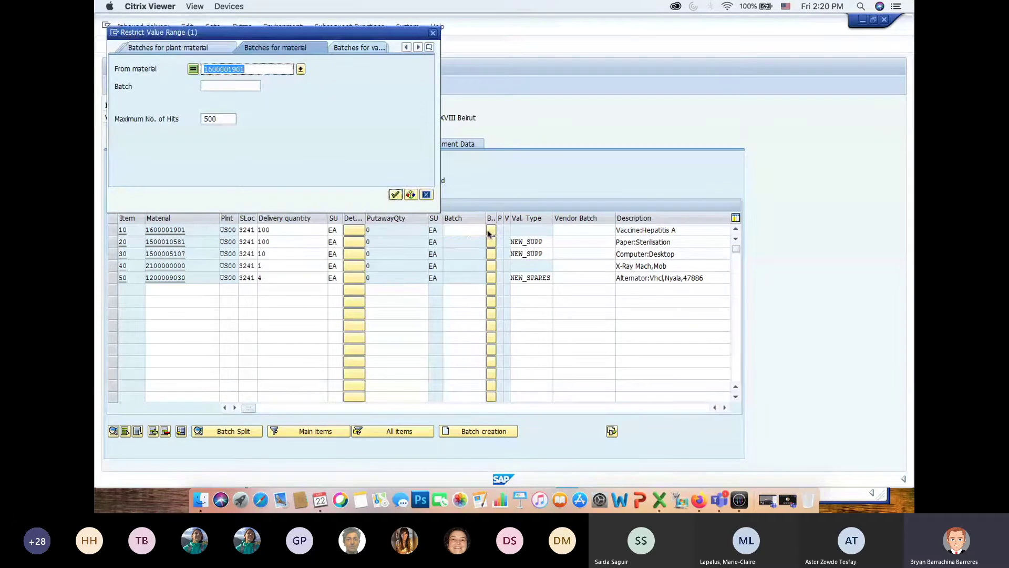
pyautogui.click(396, 194)
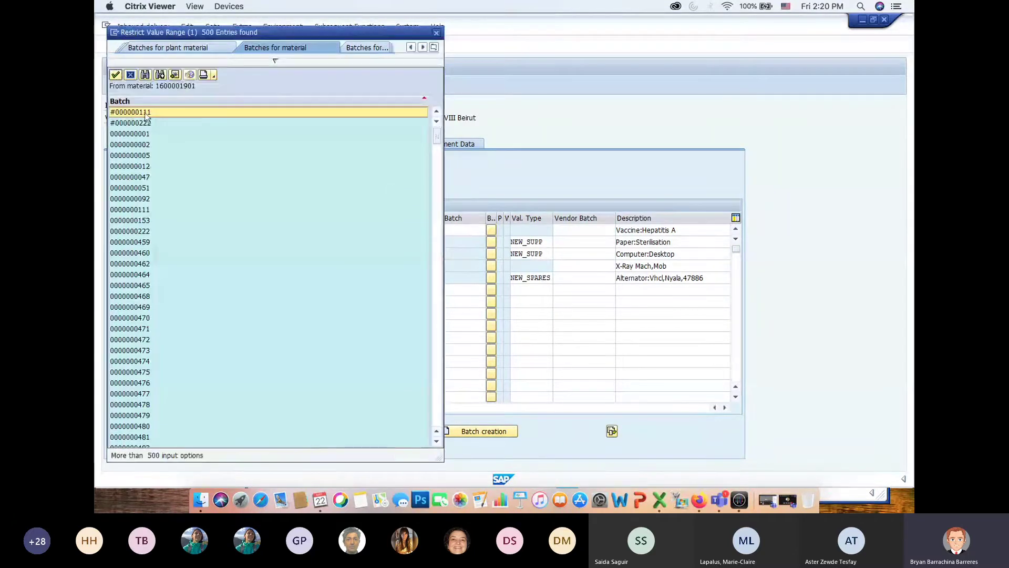
pyautogui.doubleClick(144, 114)
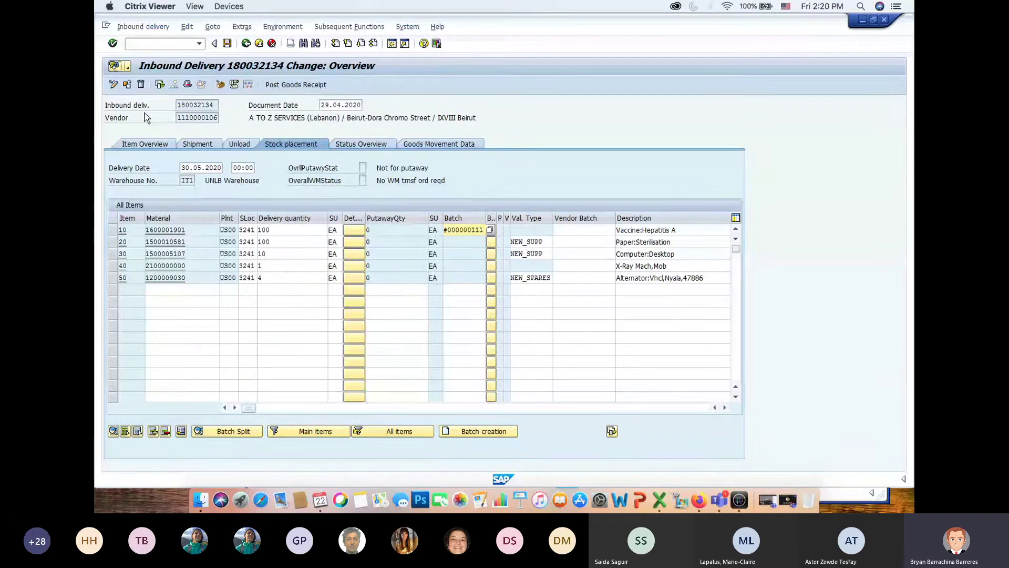
pyautogui.press('Return')
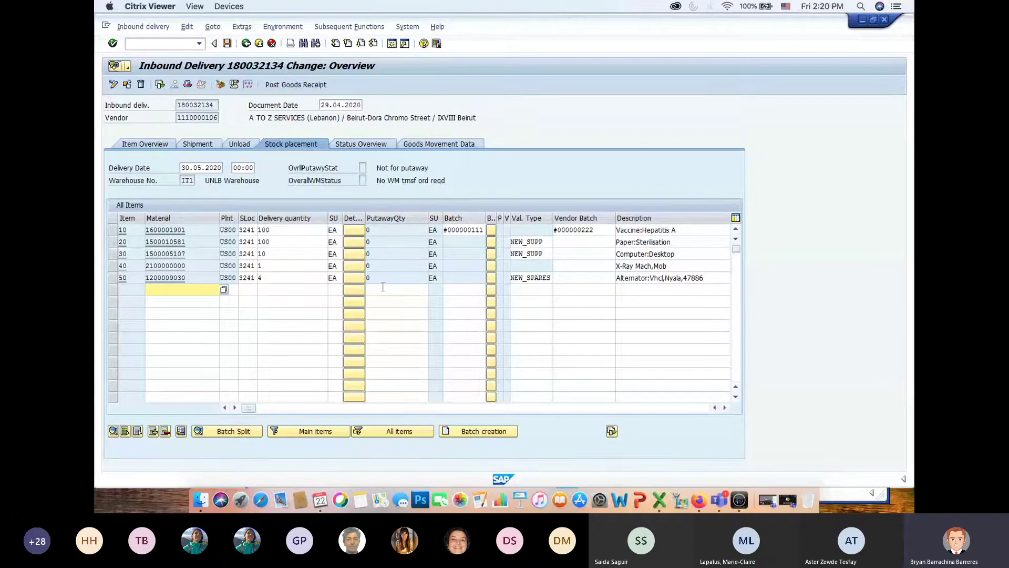
# Step: Open handling unit packing for the delivery, select all five materials to be packed and open the search help for the packaging material
pyautogui.click(219, 85)
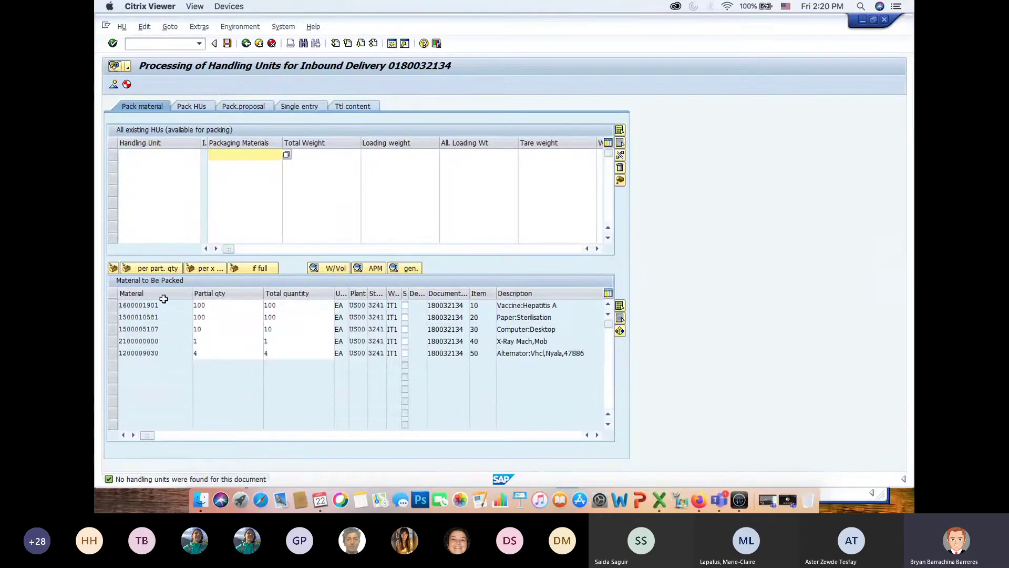
pyautogui.moveTo(112, 305); pyautogui.dragTo(112, 352)
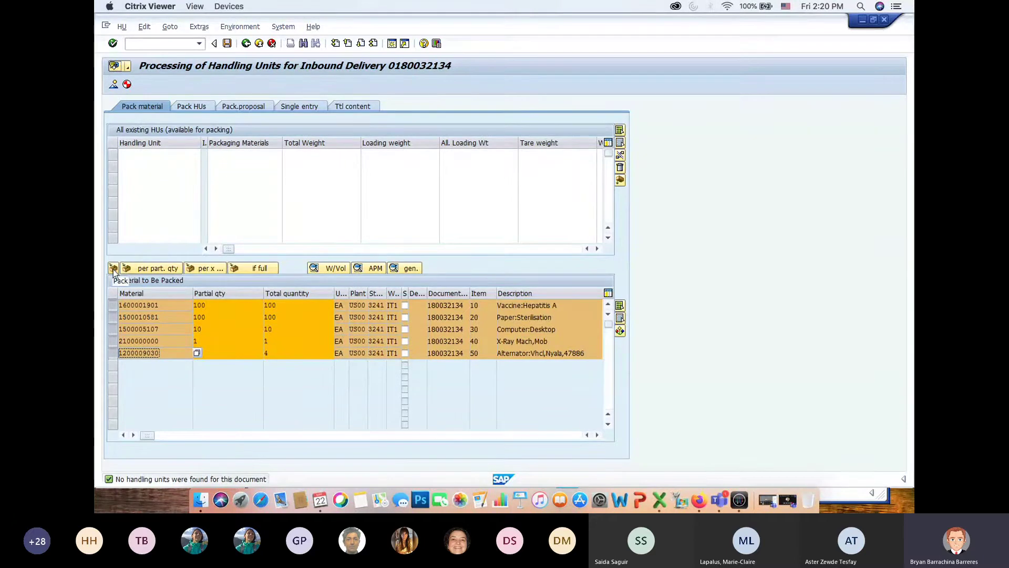
pyautogui.click(250, 156)
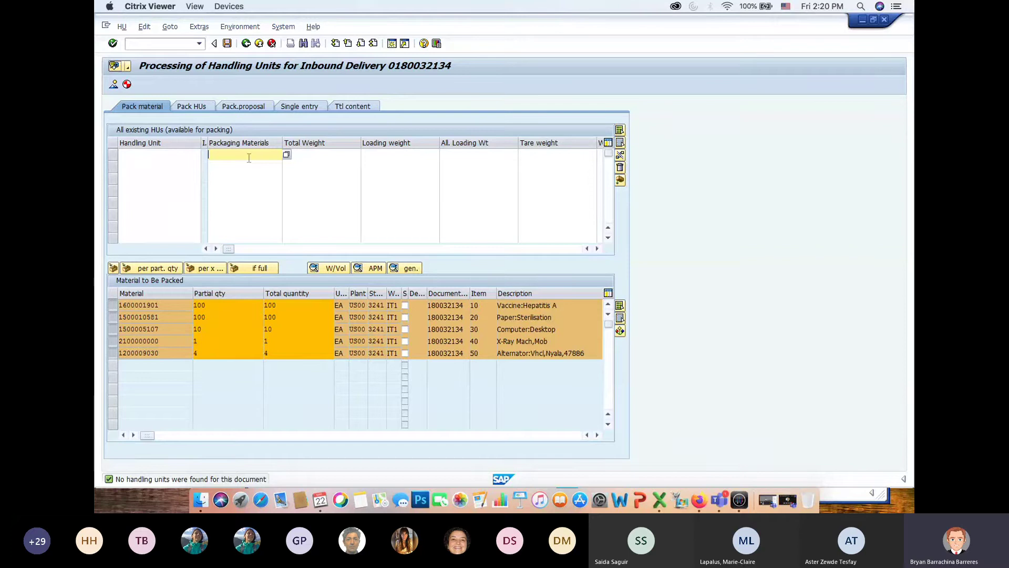
pyautogui.click(286, 154)
# Step: Search the materials available for packing by material type, using type ZPAM, Packaging materials
pyautogui.moveTo(300, 33); pyautogui.dragTo(559, 66)
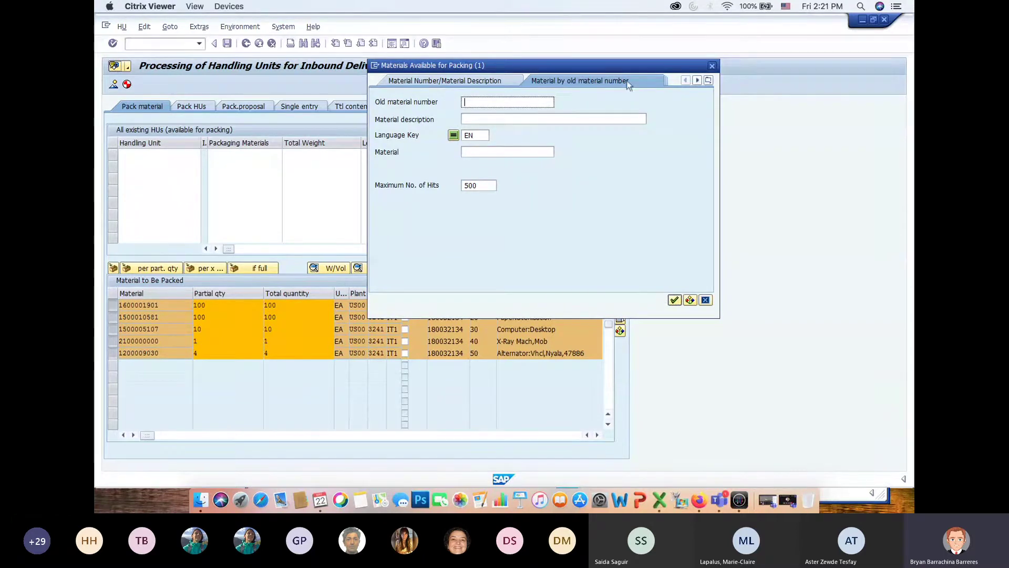
pyautogui.click(708, 81)
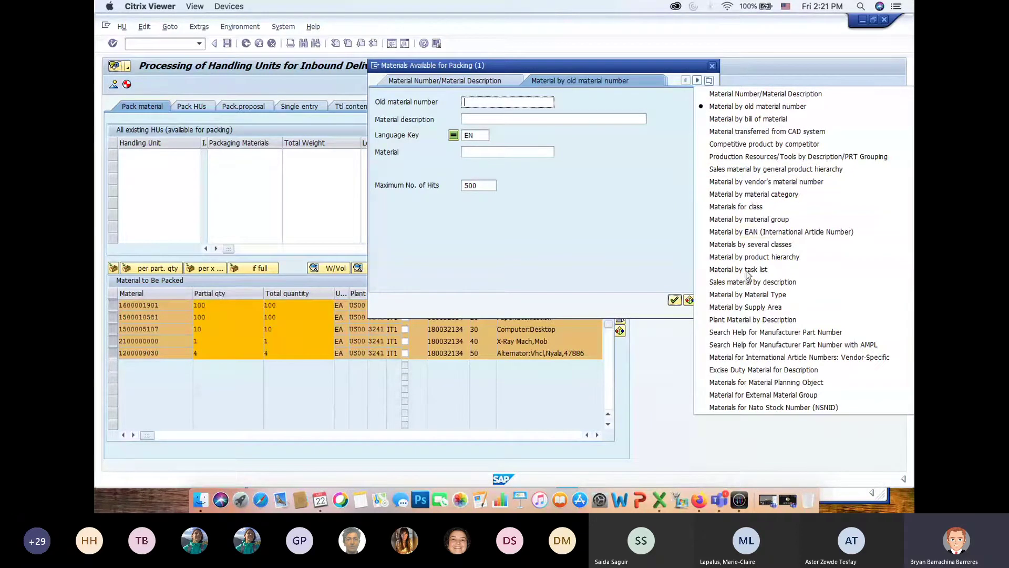
pyautogui.click(750, 296)
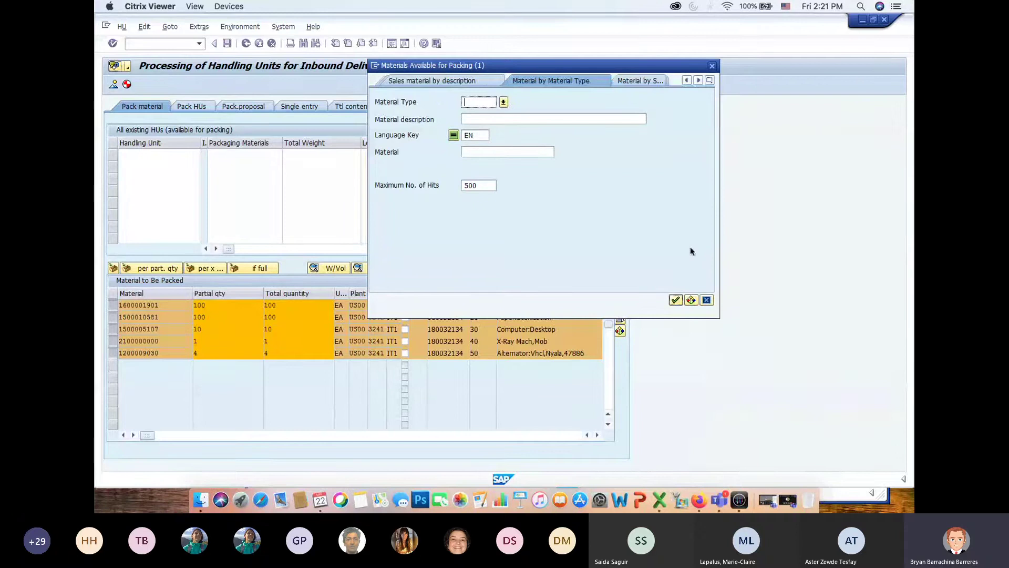
pyautogui.click(503, 103)
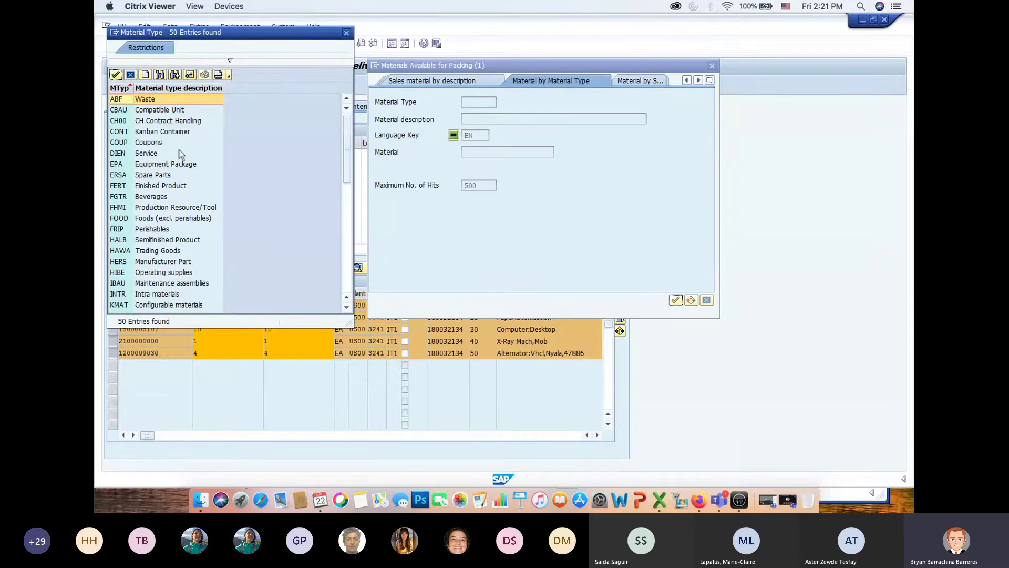
pyautogui.moveTo(346, 153); pyautogui.dragTo(341, 294)
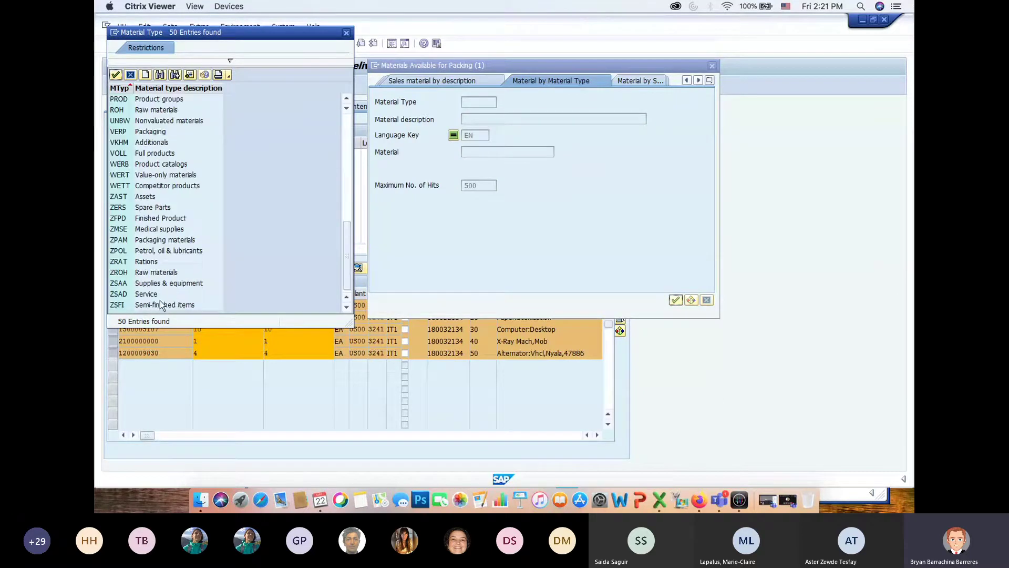
pyautogui.click(127, 243)
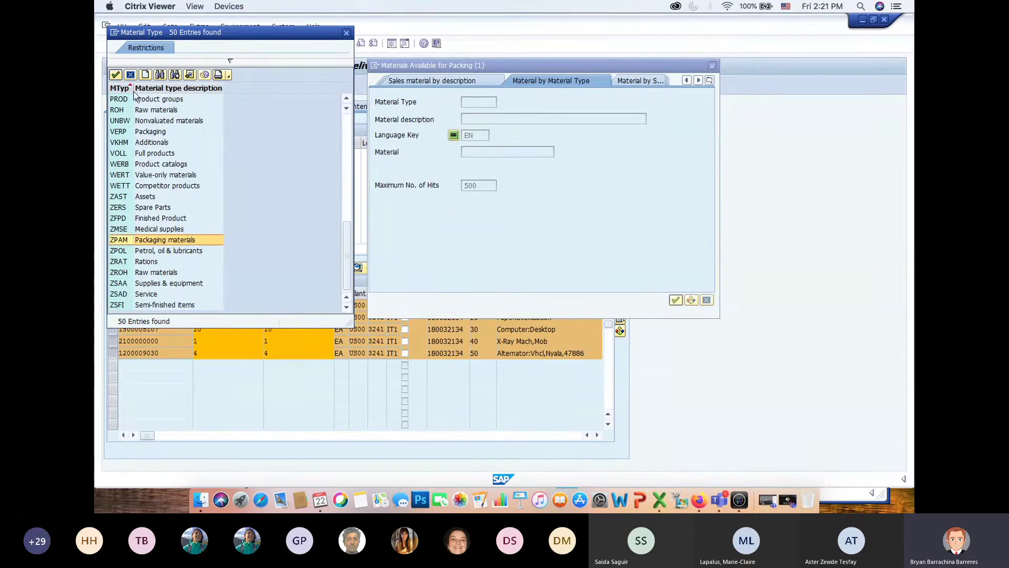
pyautogui.click(117, 76)
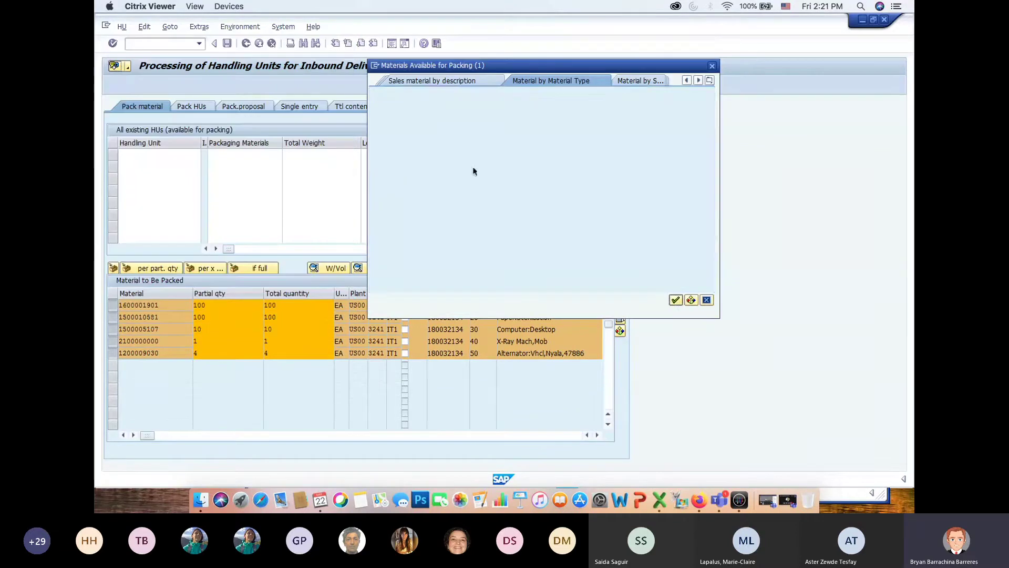
pyautogui.click(675, 300)
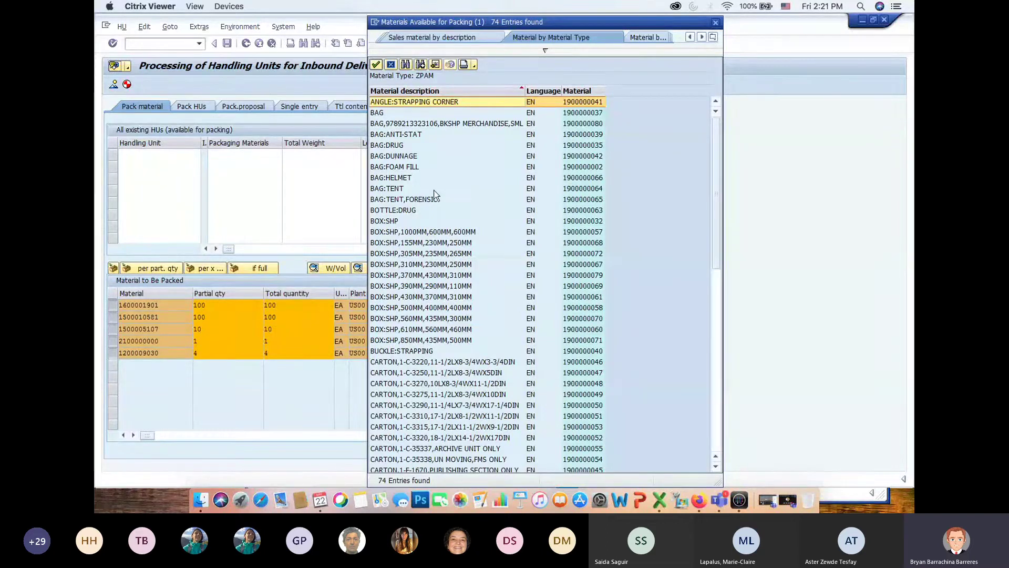
pyautogui.scroll(-12, 434, 194)
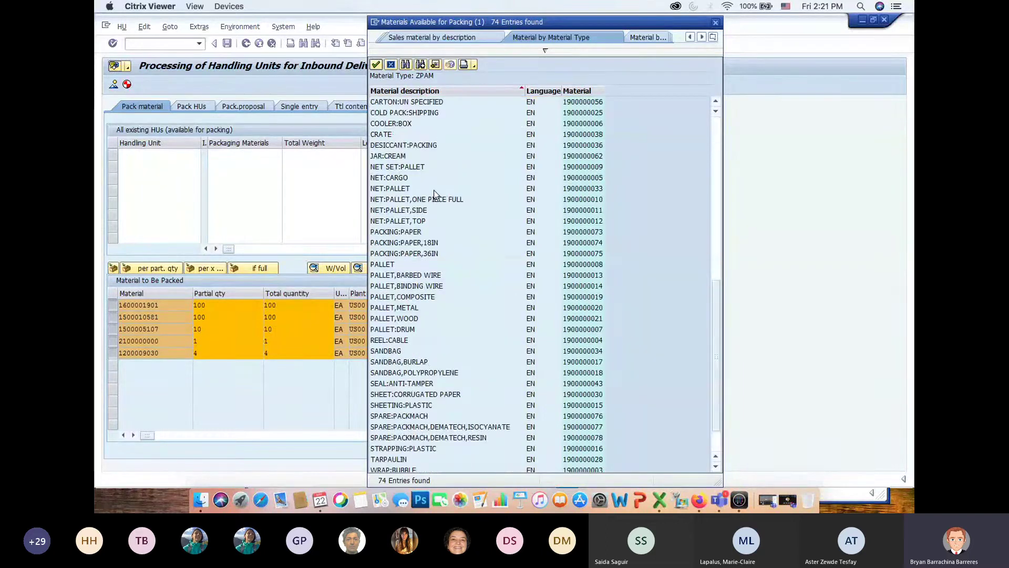
pyautogui.scroll(-2, 434, 195)
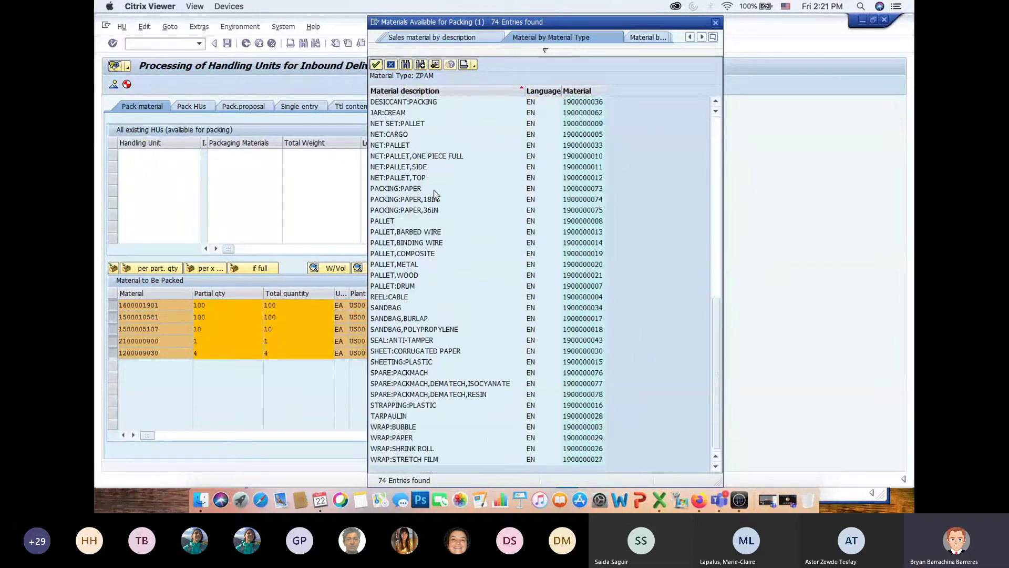
pyautogui.click(408, 428)
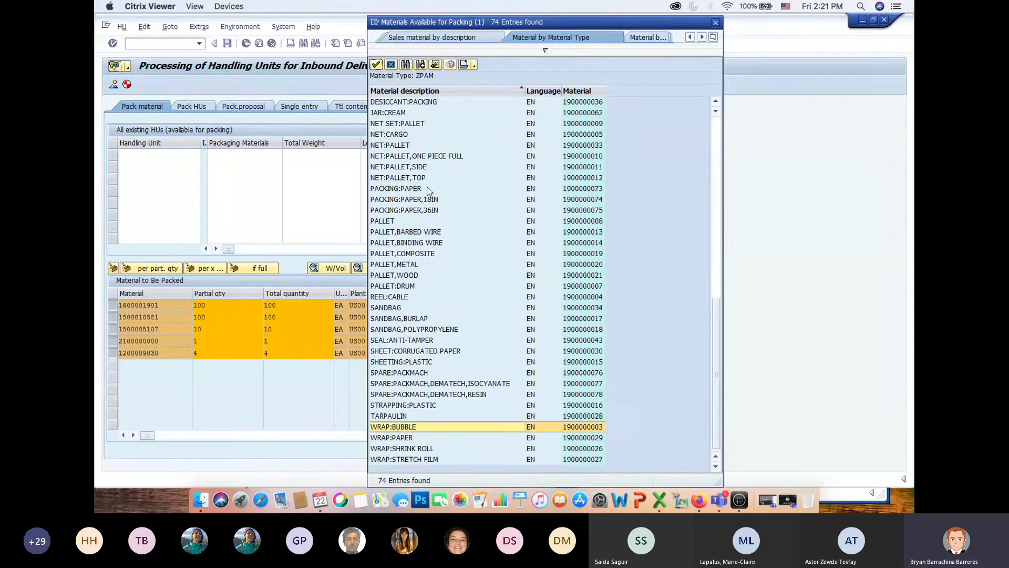
pyautogui.click(376, 64)
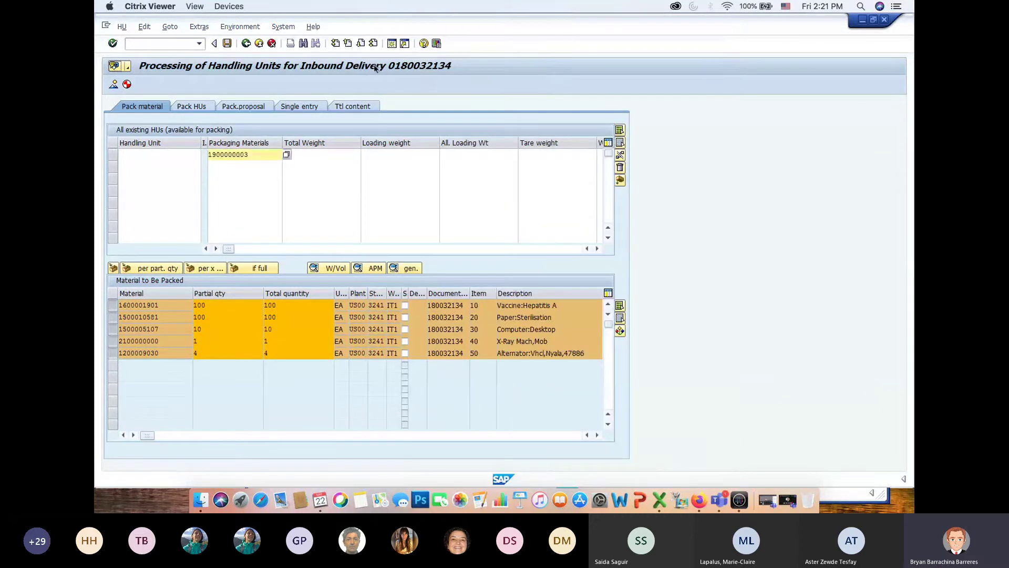
pyautogui.click(266, 157)
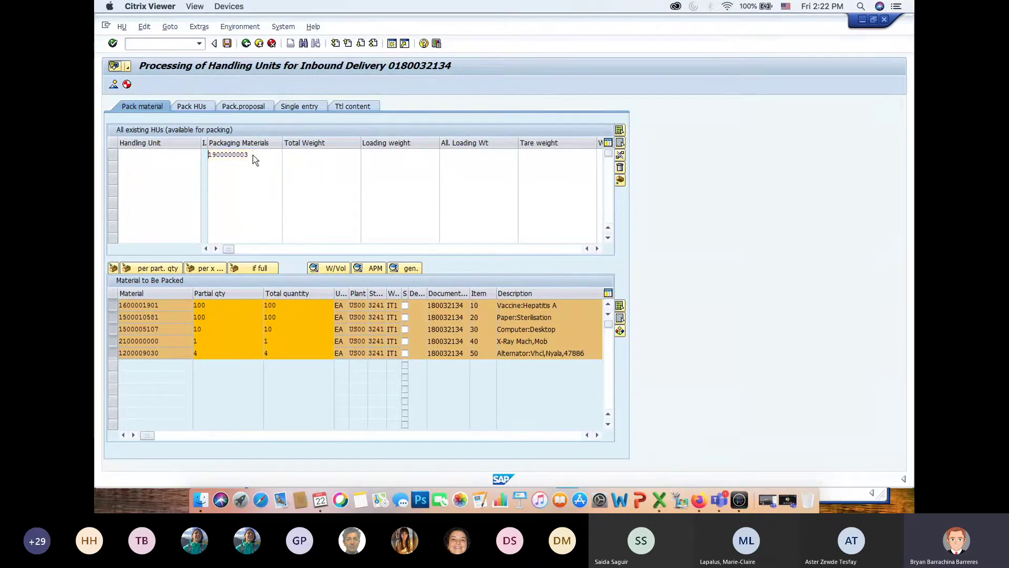
pyautogui.press('Return')
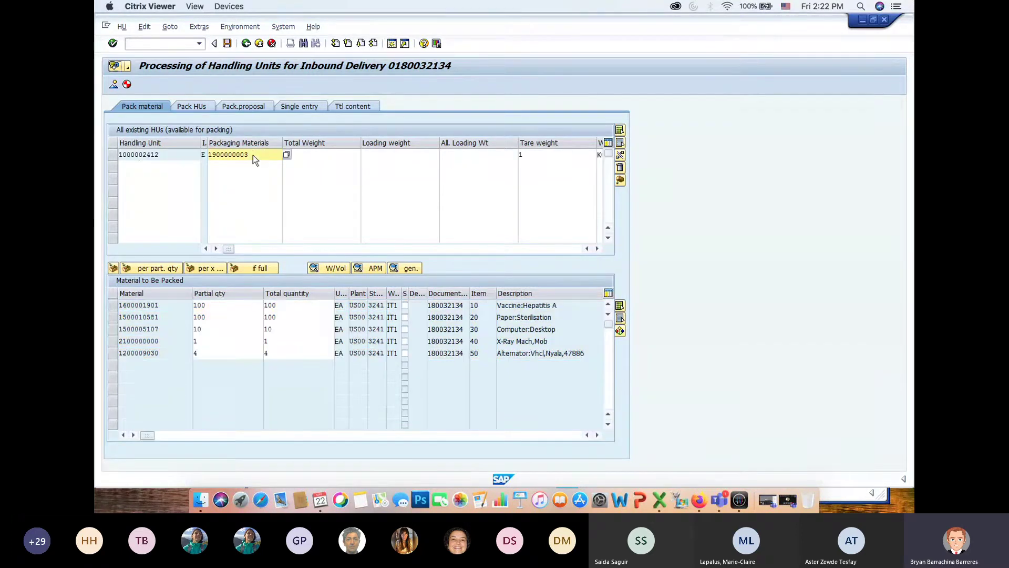
# Step: Open the new handling unit's details and set tare weight 45 KG, allowed loading weight 3000 KG, loading weight 15 and total weight 10
pyautogui.doubleClick(140, 156)
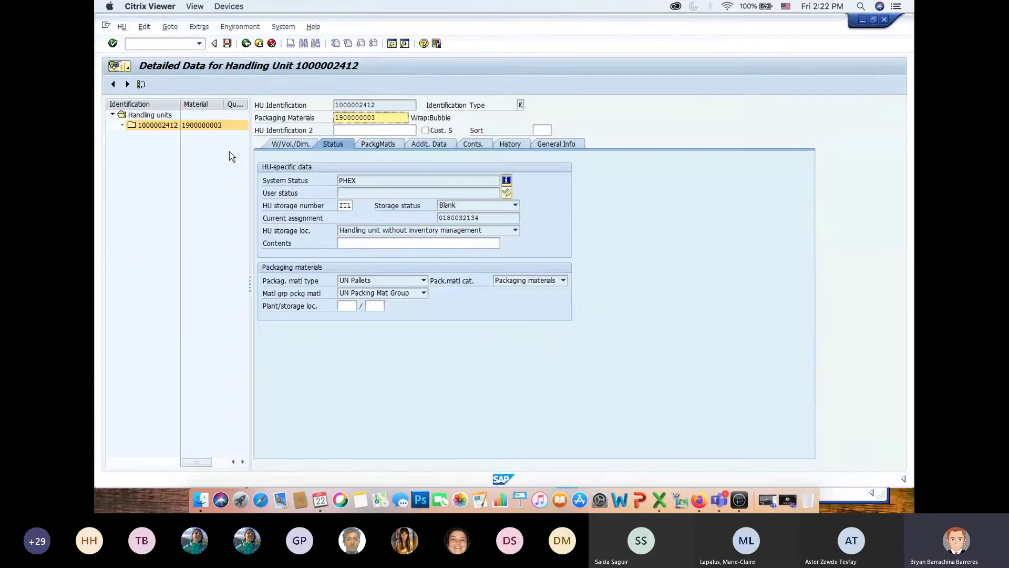
pyautogui.click(293, 145)
pyautogui.moveTo(371, 180); pyautogui.dragTo(338, 179)
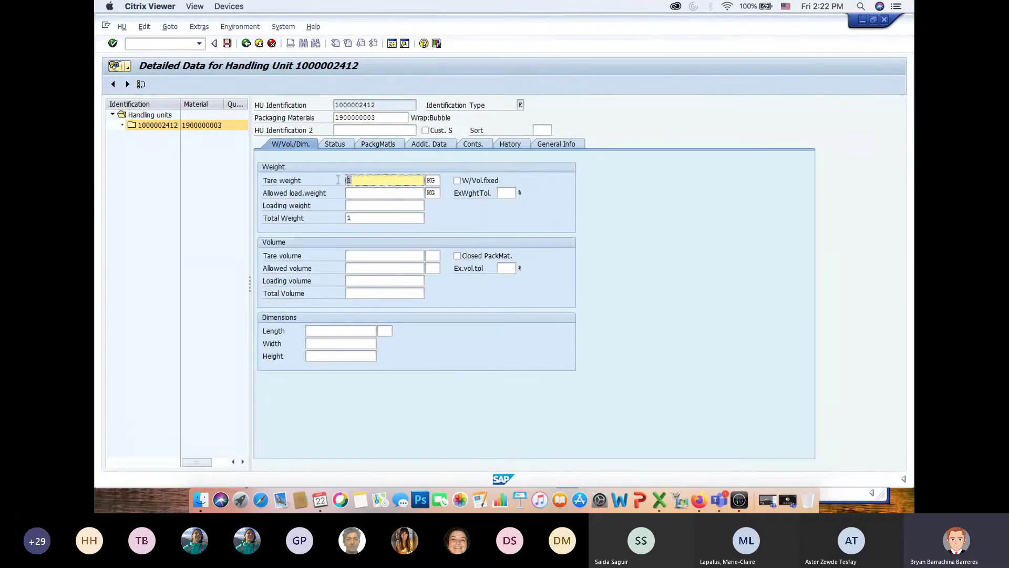
pyautogui.write('45')
pyautogui.click(365, 192)
pyautogui.write('3000')
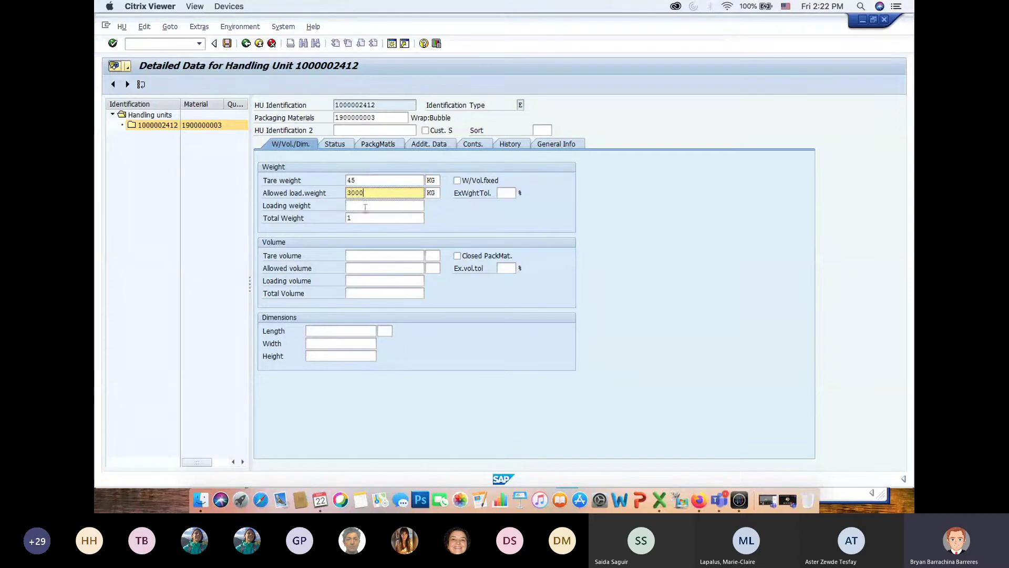
pyautogui.click(364, 206)
pyautogui.click(365, 208)
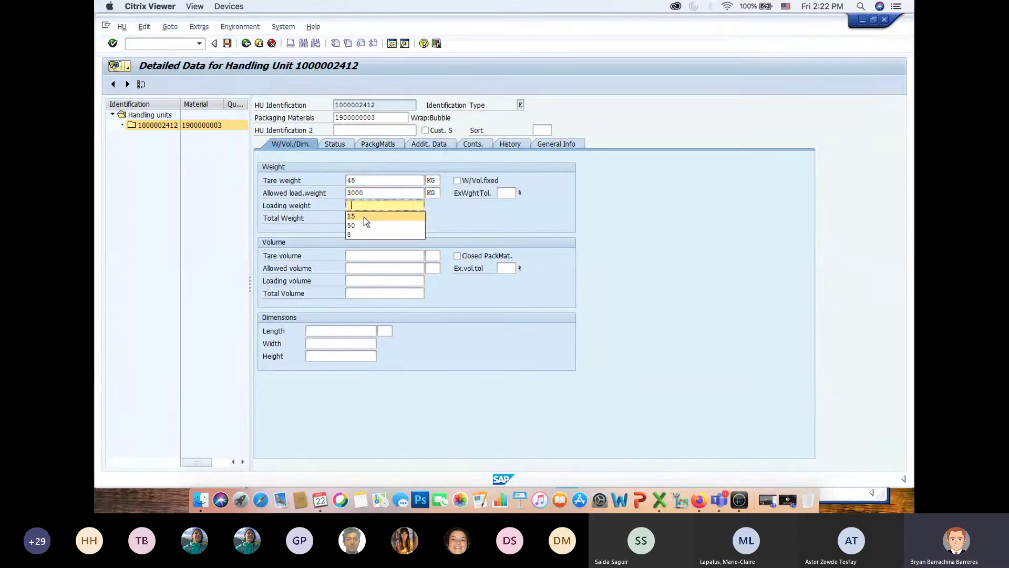
pyautogui.click(364, 216)
pyautogui.click(374, 218)
pyautogui.write('1')
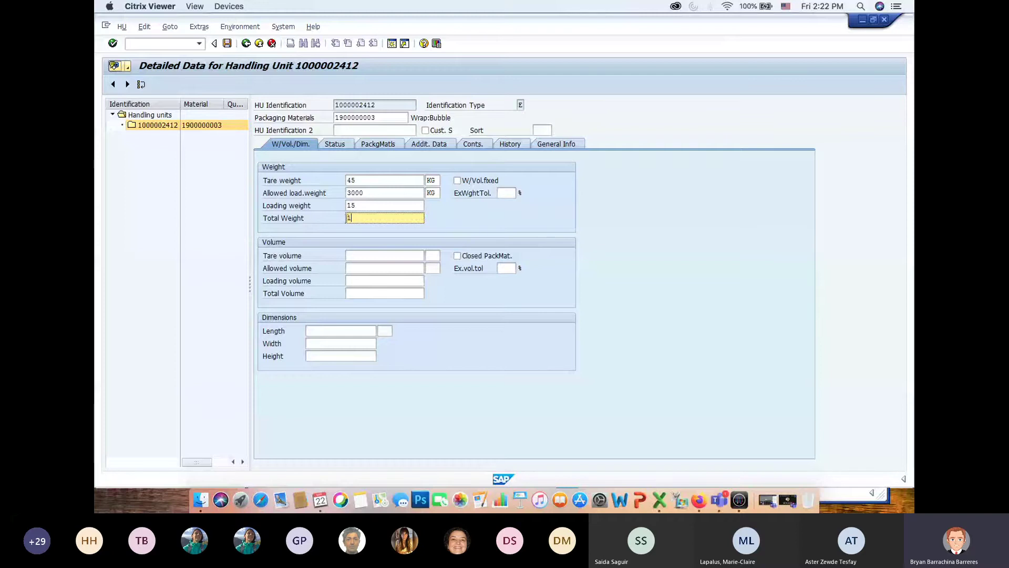
pyautogui.write('0')
# Step: Set the handling unit's tare volume to 200 M3, allowed volume unit to M3, loading volume to 70.200 and total volume to 5000
pyautogui.click(368, 256)
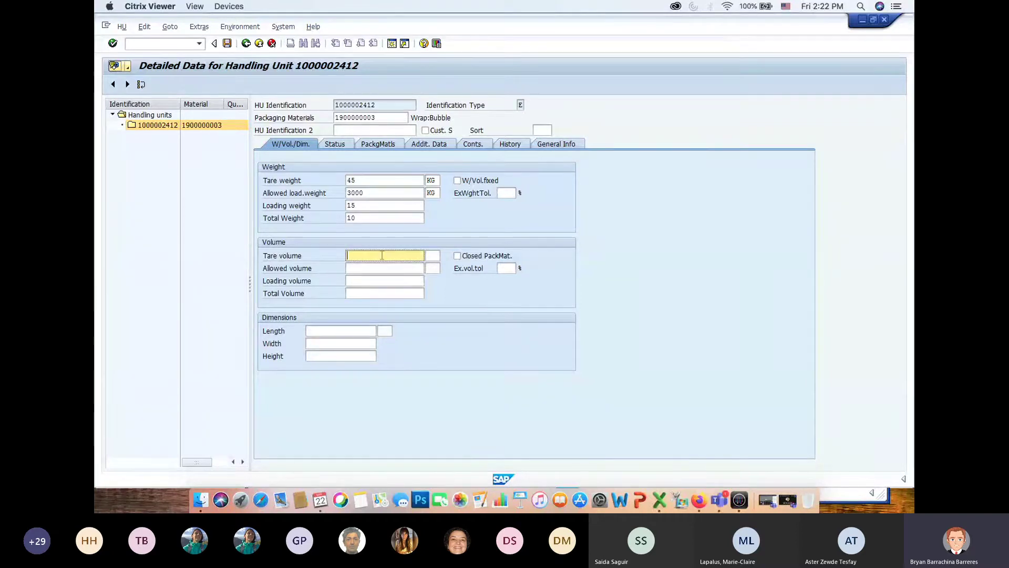
pyautogui.write('200')
pyautogui.click(431, 255)
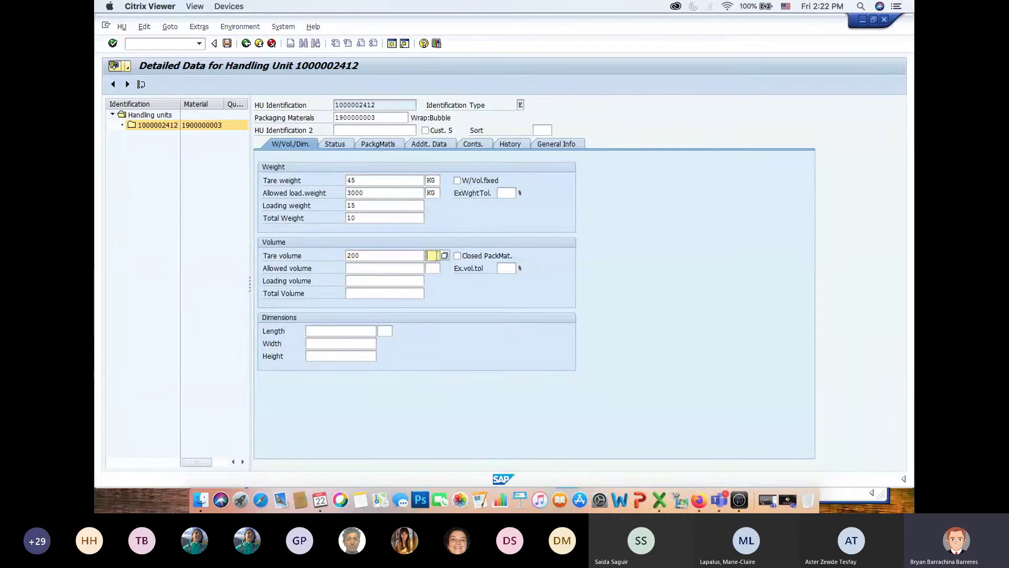
pyautogui.write('M3')
pyautogui.click(434, 268)
pyautogui.write('M3')
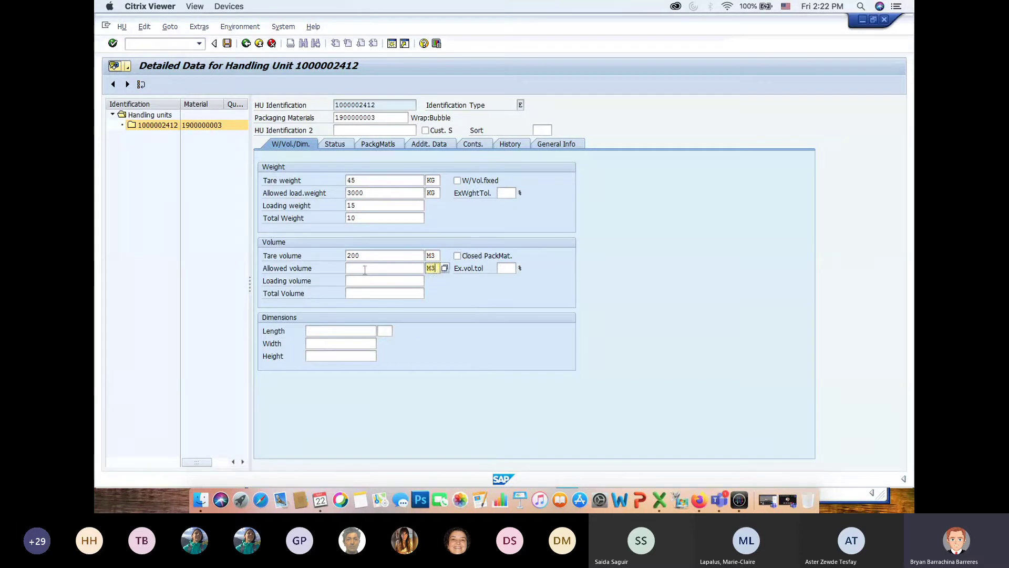
pyautogui.click(365, 269)
pyautogui.click(364, 281)
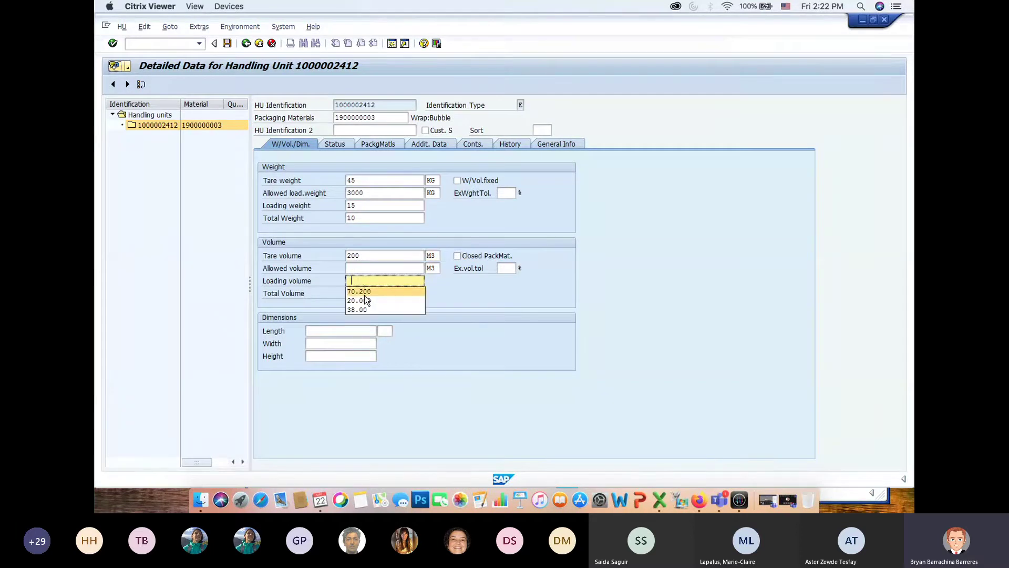
pyautogui.click(366, 295)
pyautogui.click(366, 292)
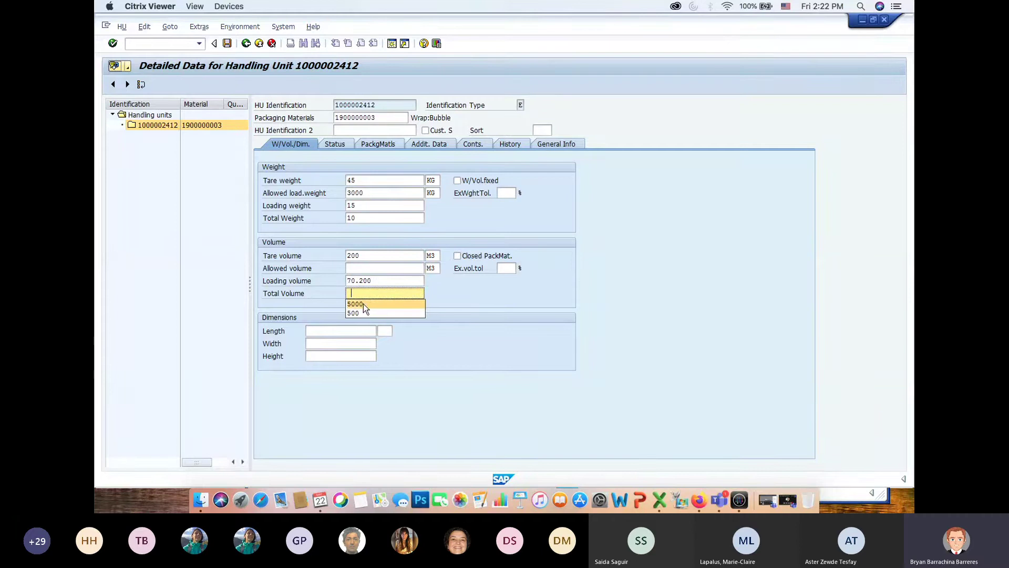
pyautogui.click(364, 304)
# Step: Set the handling unit's dimensions to length 1.700, width 1.220 and height 1.350 in unit M, and confirm the entries
pyautogui.click(345, 330)
pyautogui.click(335, 342)
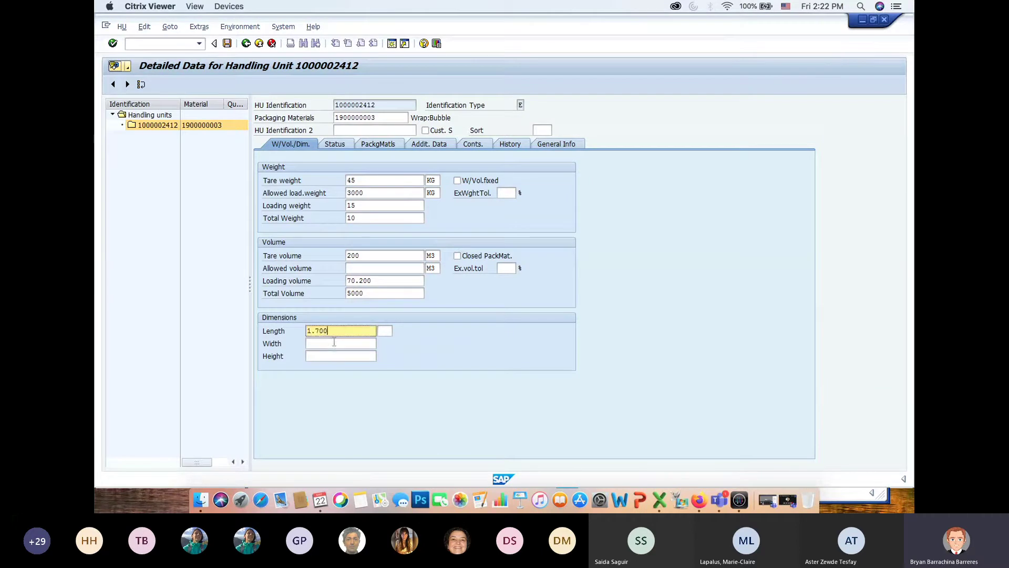
pyautogui.click(333, 342)
pyautogui.click(331, 354)
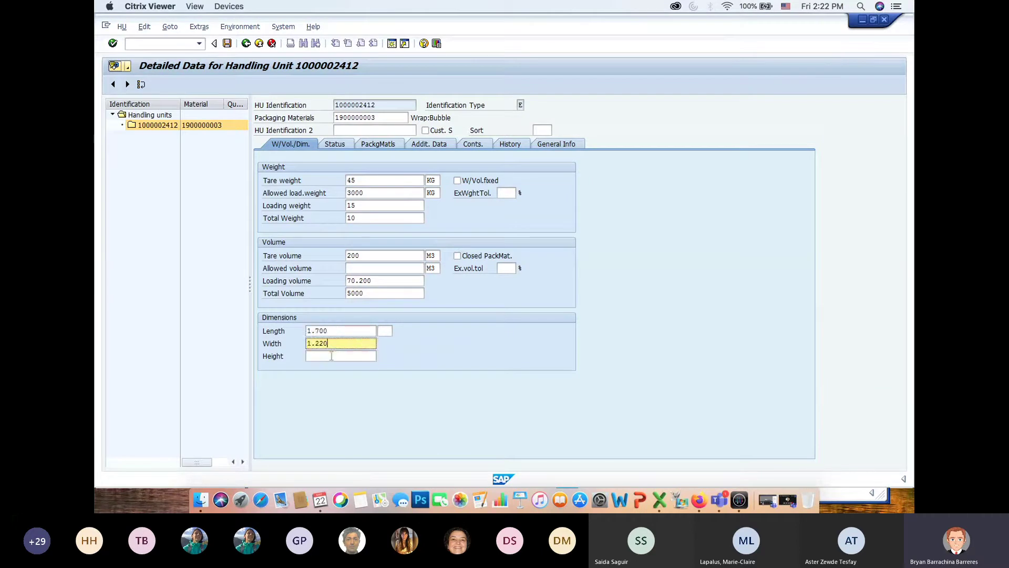
pyautogui.click(332, 356)
pyautogui.click(329, 368)
pyautogui.click(385, 330)
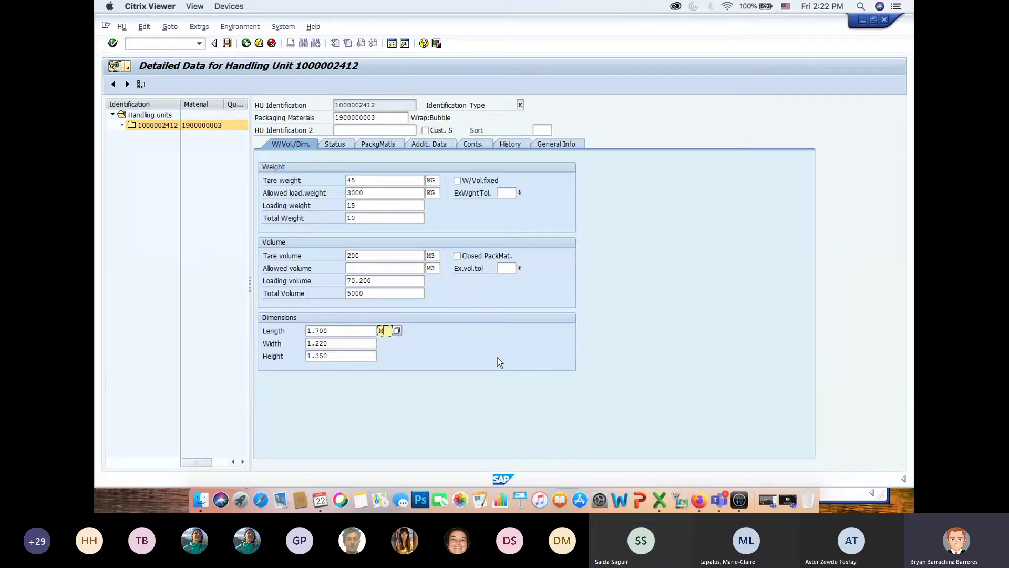
pyautogui.press('Return')
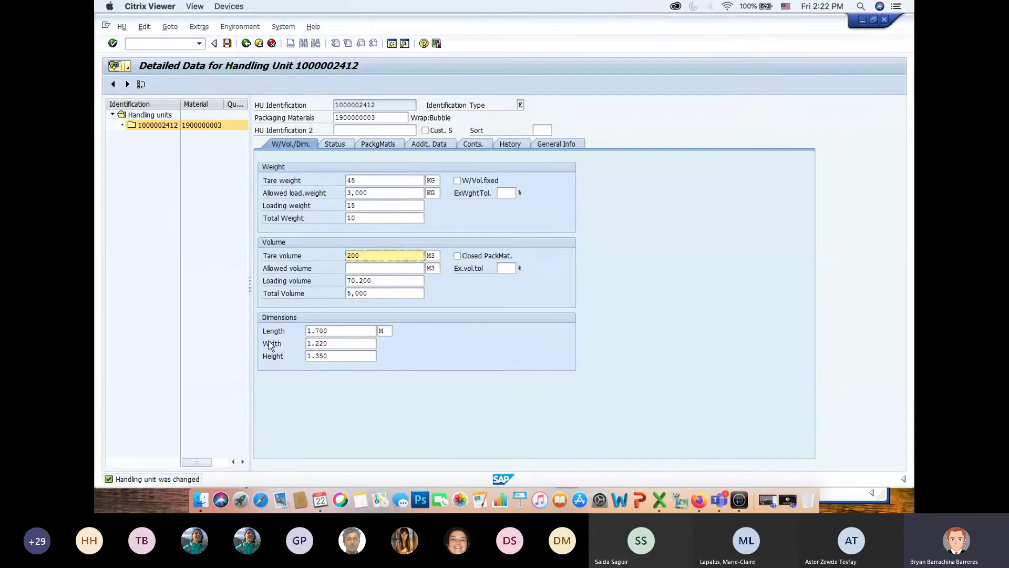
# Step: Save the packed inbound delivery, then reopen delivery 180032134 from the deliveries list and display its Item Overview
pyautogui.click(227, 43)
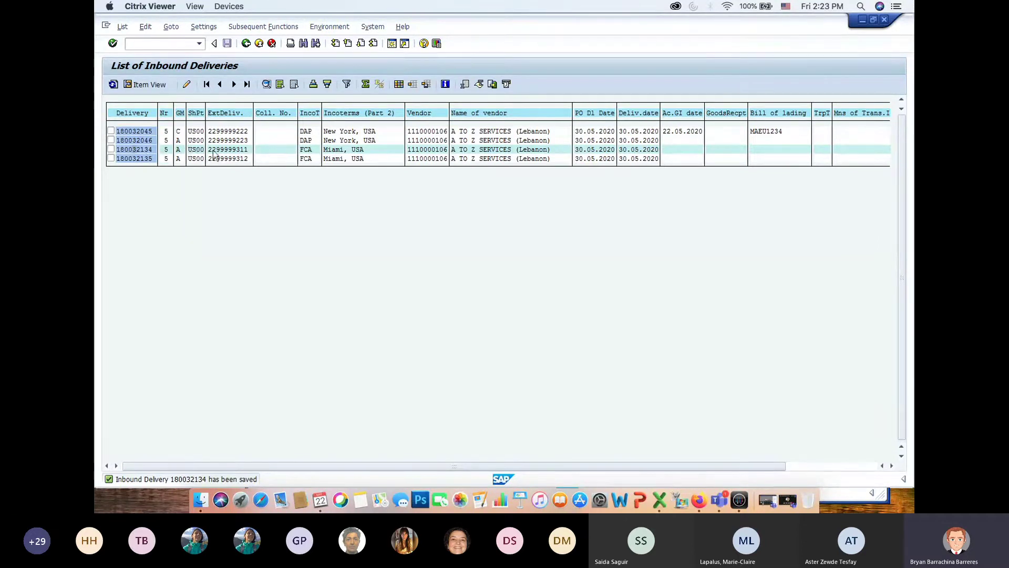
pyautogui.doubleClick(149, 150)
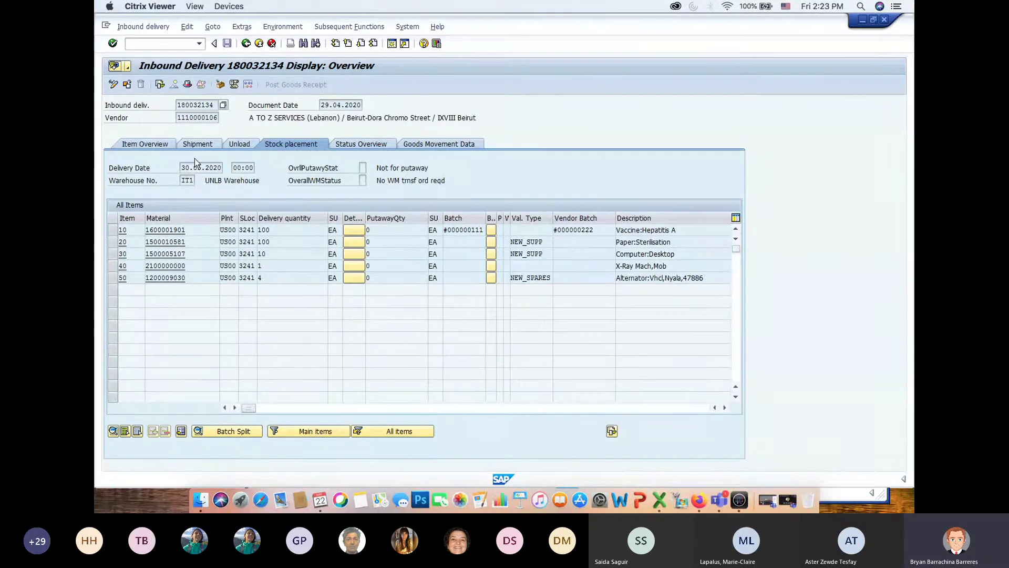
pyautogui.click(145, 145)
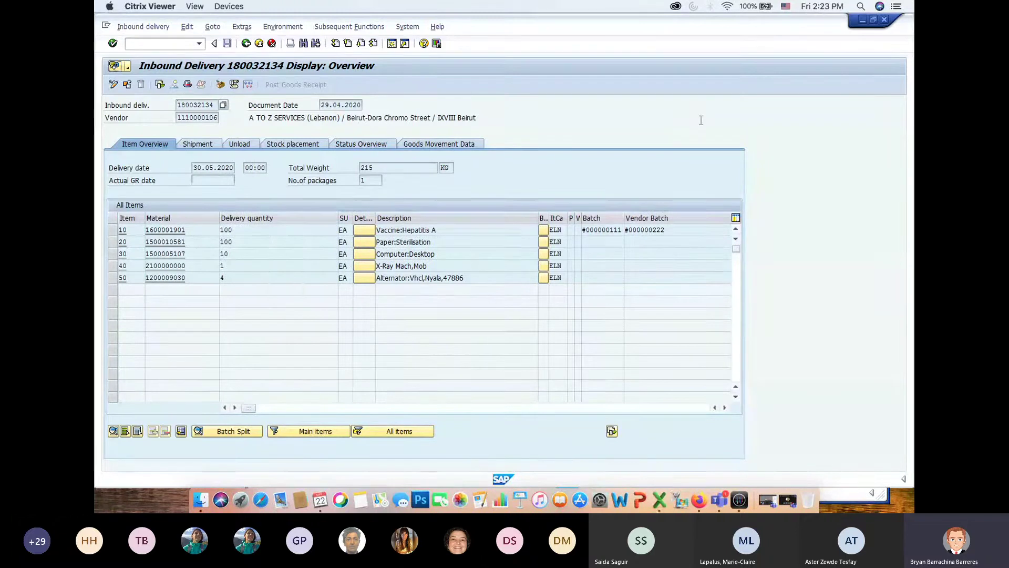
# Step: Switch to the COVER_SourceToAcquire_Virtual_Goods_Receipt document in Firefox and review its table of process steps, user roles and transaction codes
pyautogui.press('super+Tab')
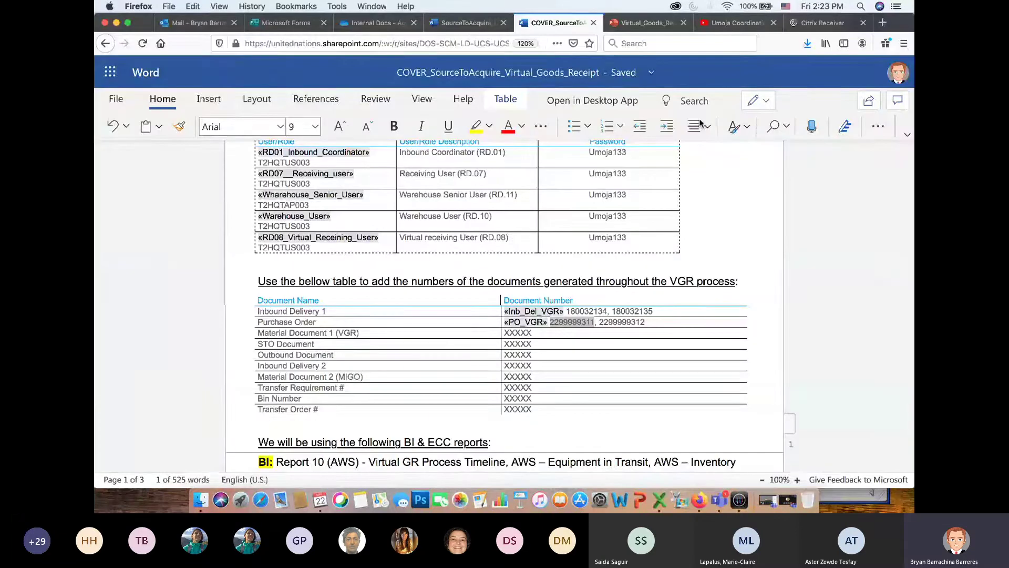
pyautogui.click(466, 25)
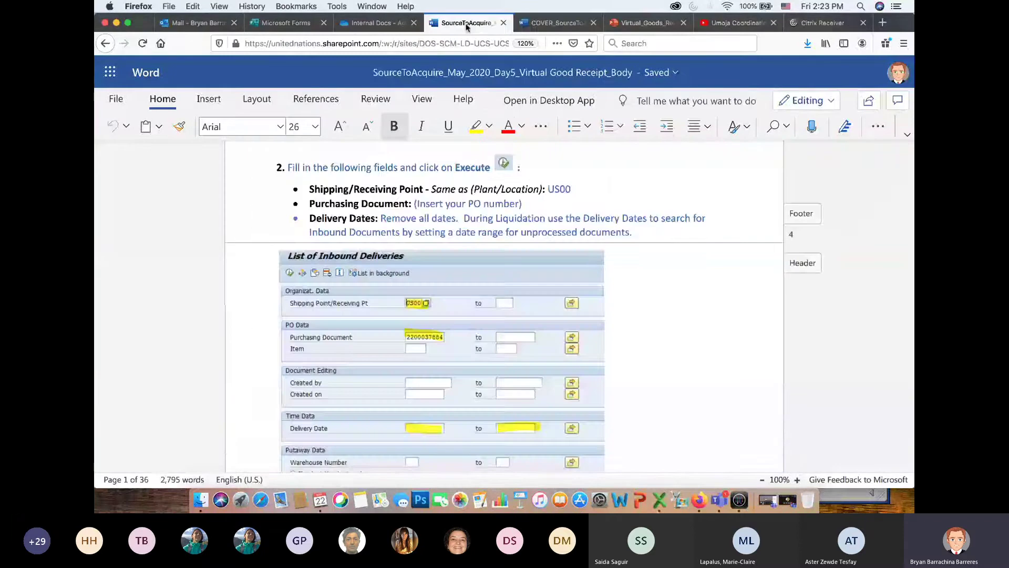
pyautogui.click(555, 25)
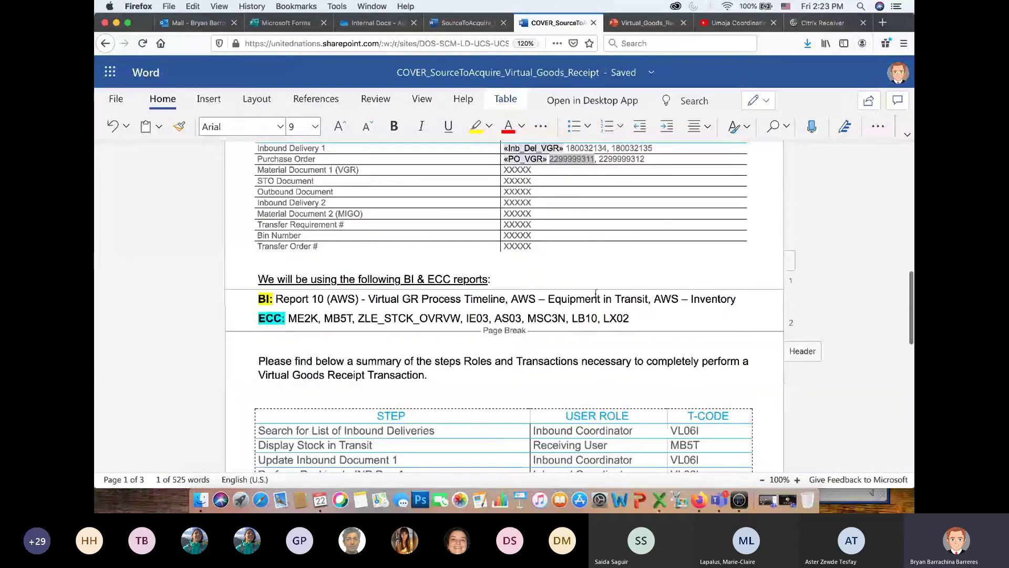
pyautogui.scroll(-5, 596, 293)
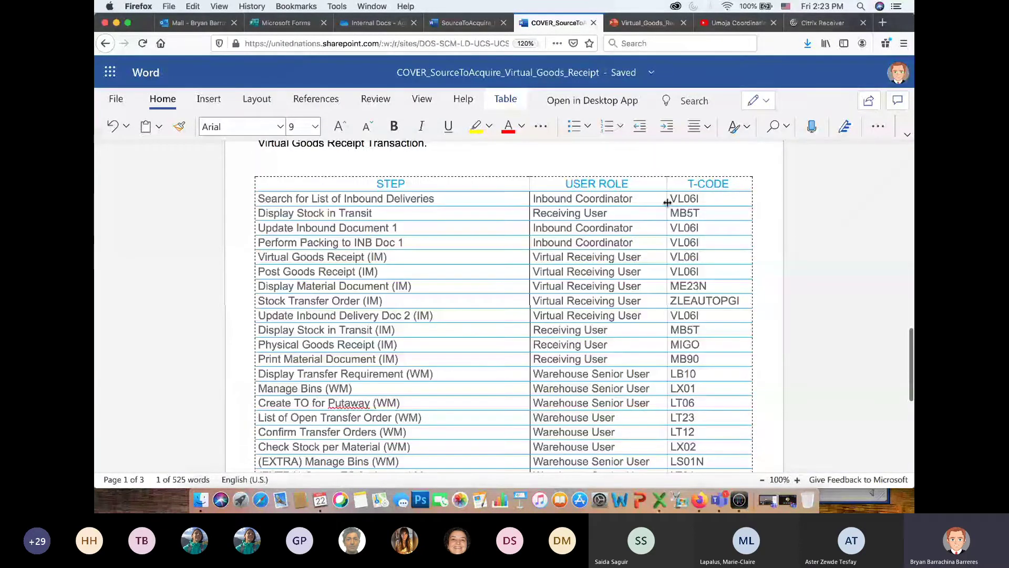
# Step: Switch to the Virtual Good Receipt_Body document, review the instructions through exercise step 5, and select the bill of lading value MAEU1234
pyautogui.click(467, 22)
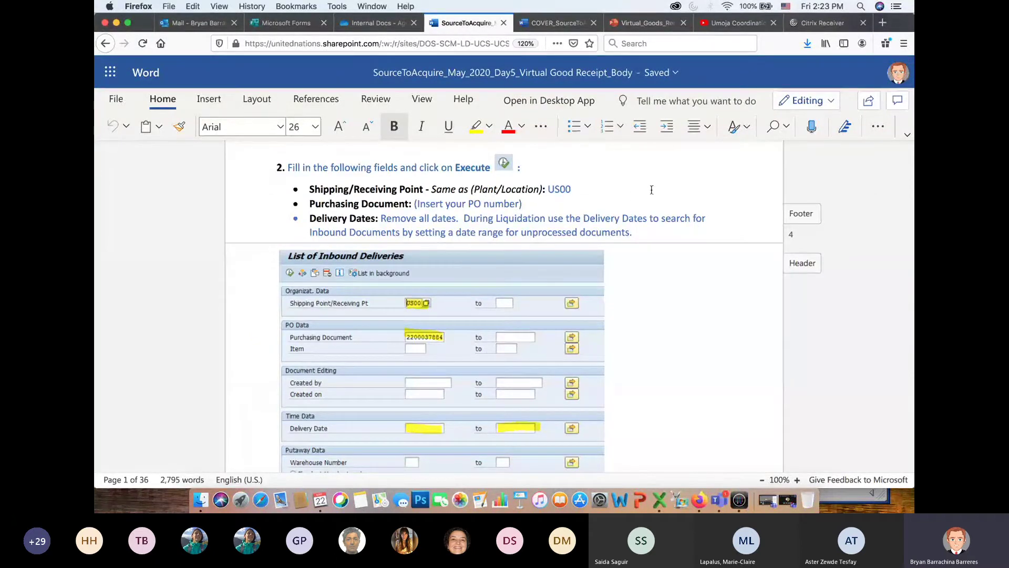
pyautogui.scroll(-5, 652, 189)
pyautogui.scroll(-13, 652, 190)
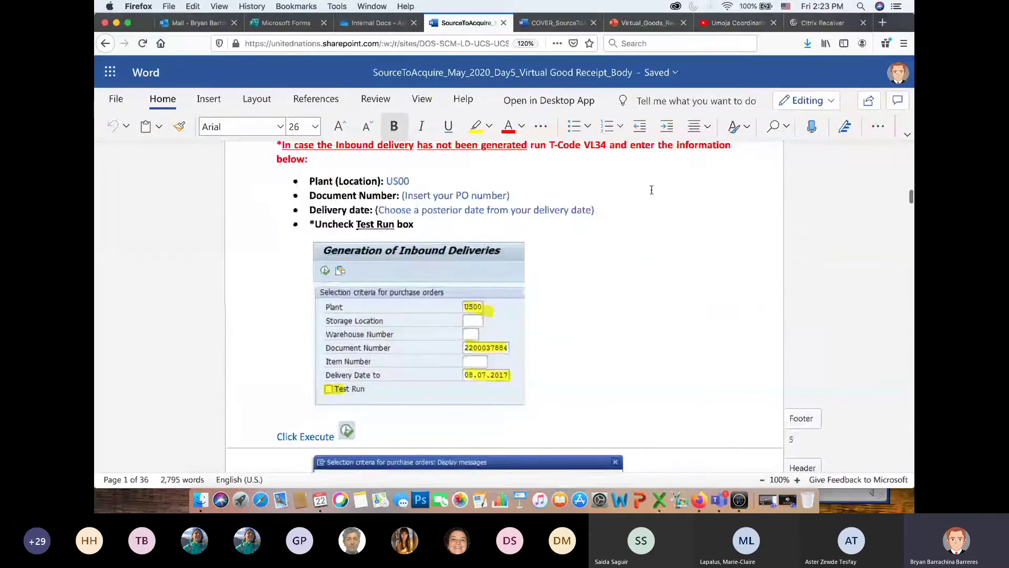
pyautogui.scroll(-2, 652, 193)
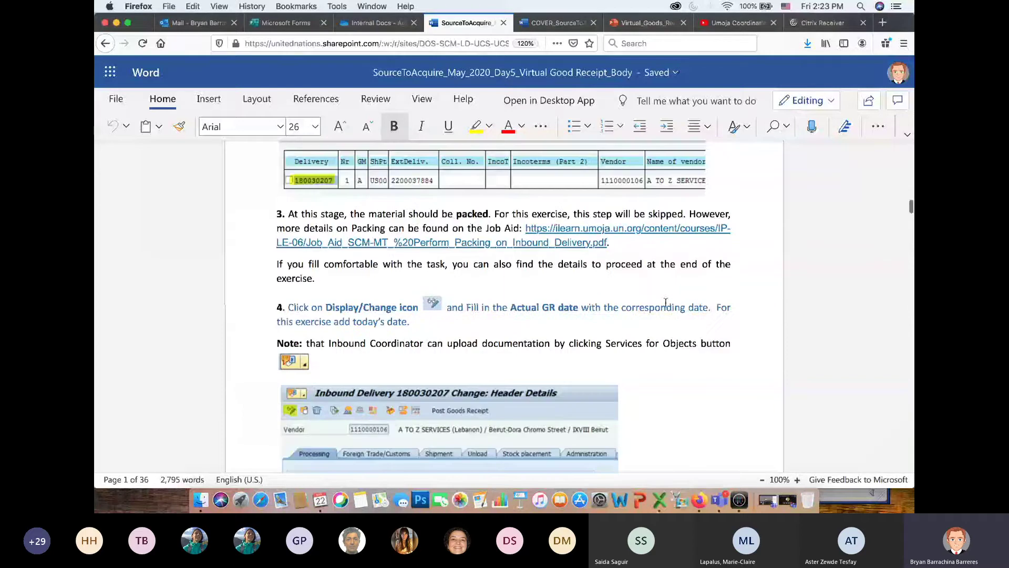
pyautogui.scroll(-3, 489, 240)
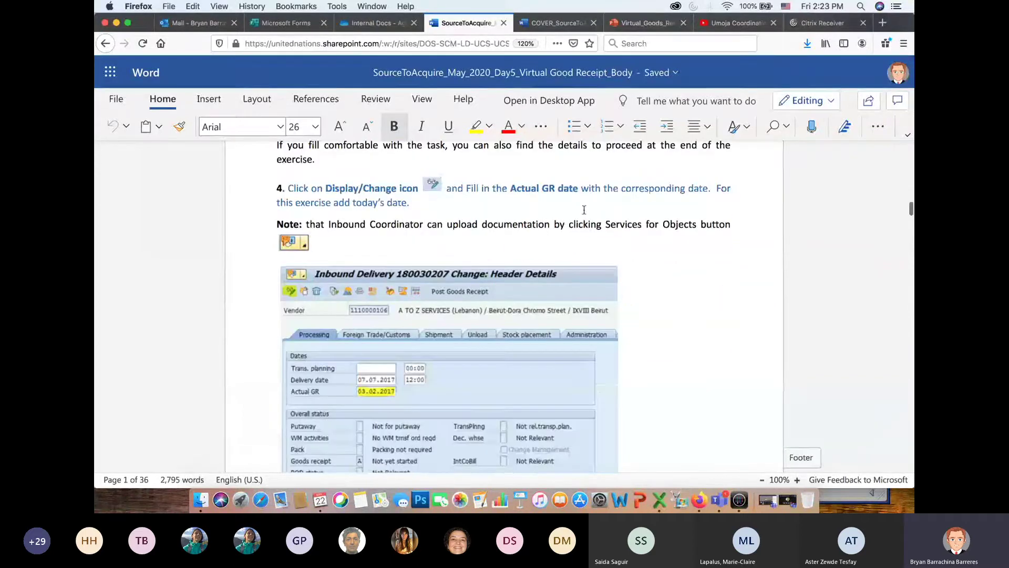
pyautogui.scroll(-3, 598, 223)
pyautogui.scroll(3, 597, 223)
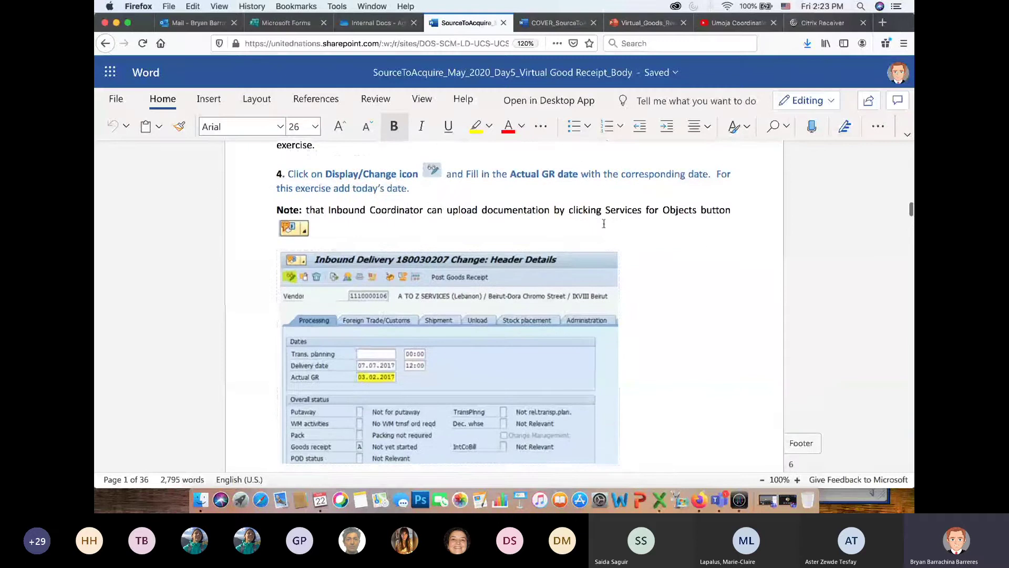
pyautogui.scroll(-2, 708, 246)
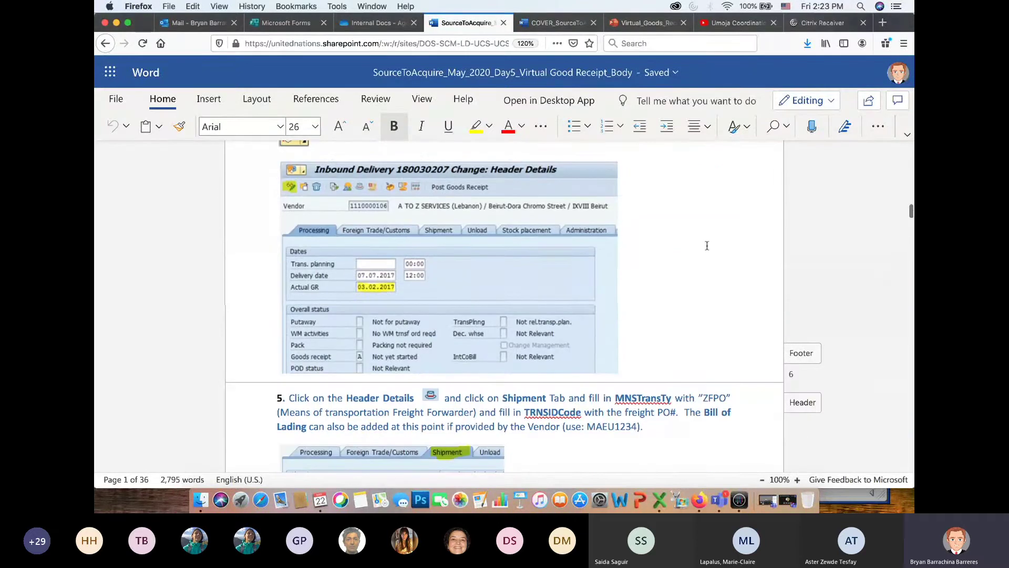
pyautogui.scroll(-4, 707, 246)
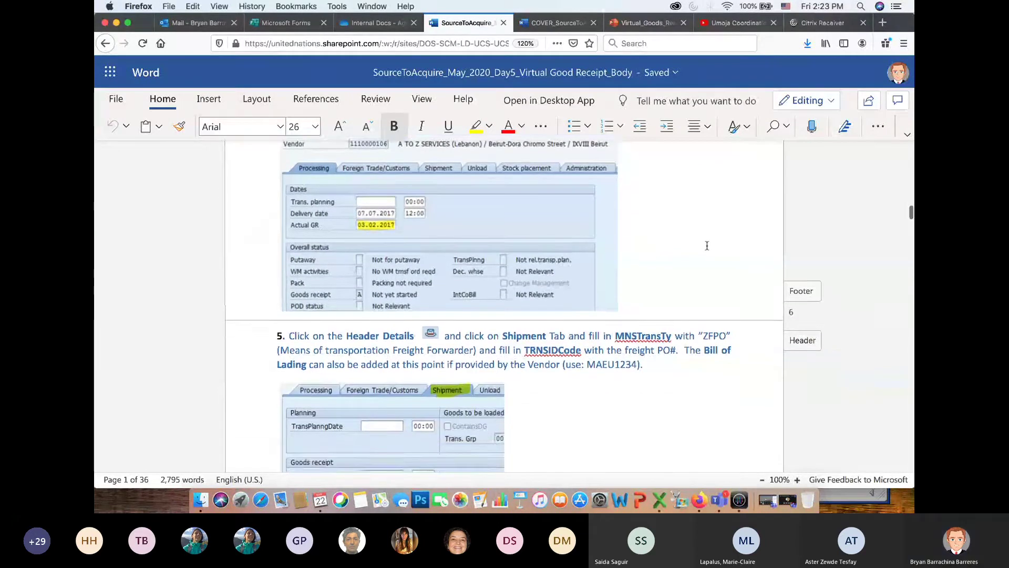
pyautogui.scroll(-2, 707, 245)
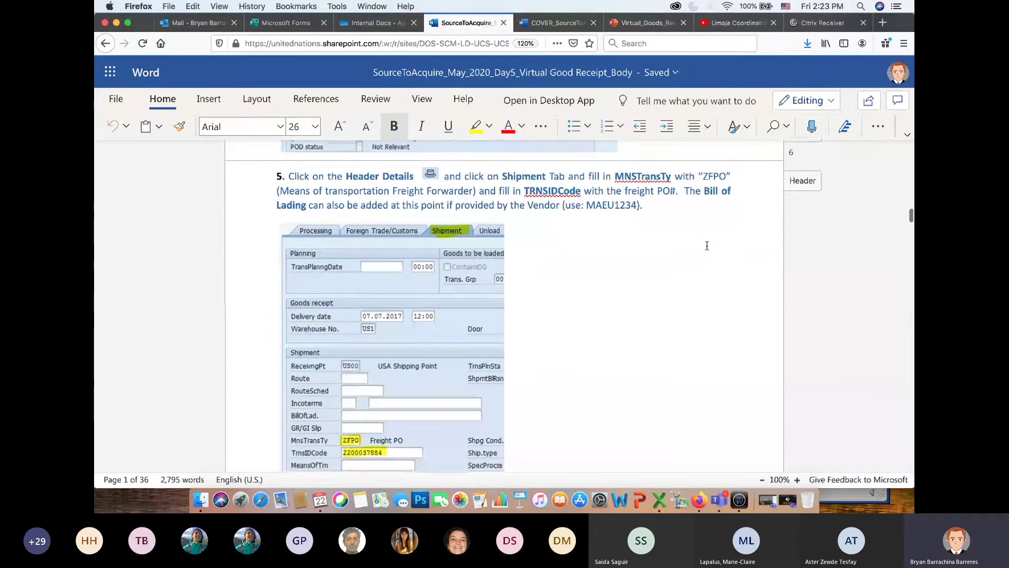
pyautogui.scroll(1, 707, 246)
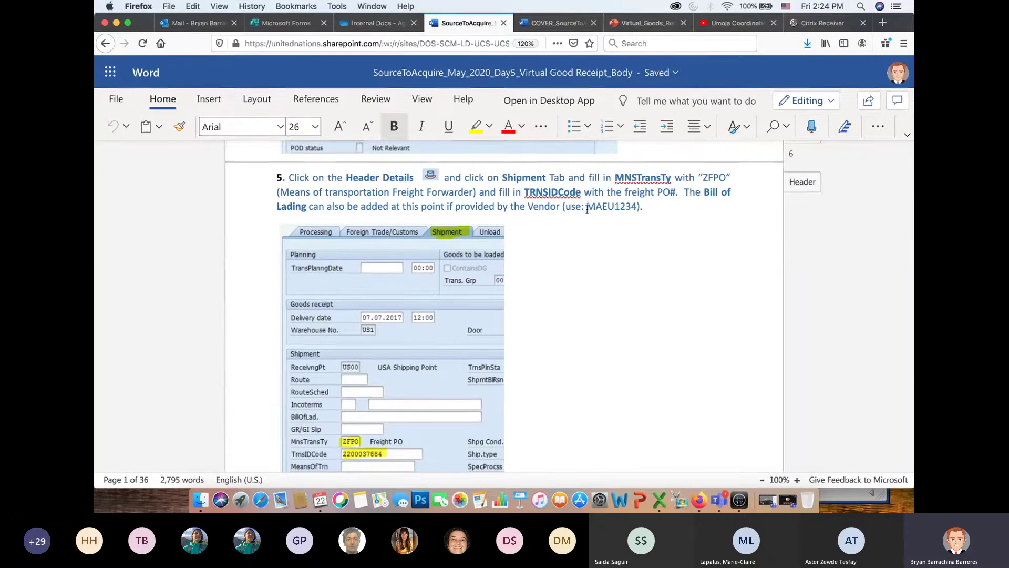
pyautogui.moveTo(586, 207); pyautogui.dragTo(636, 206)
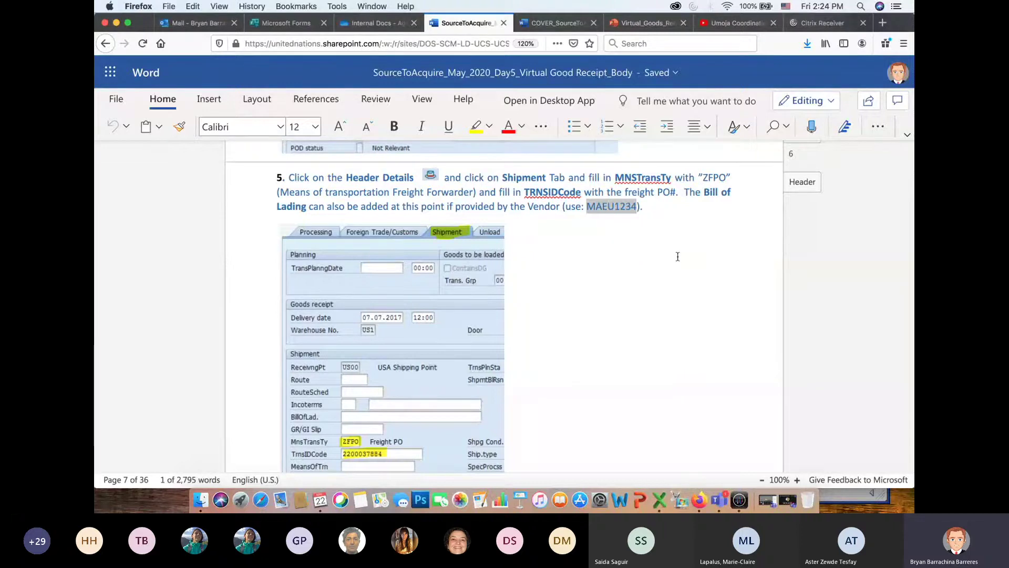
# Step: Return to SAP in Citrix Viewer, put the inbound delivery in change mode, and set the actual GR date to 22.05.2020
pyautogui.press('super+Tab')
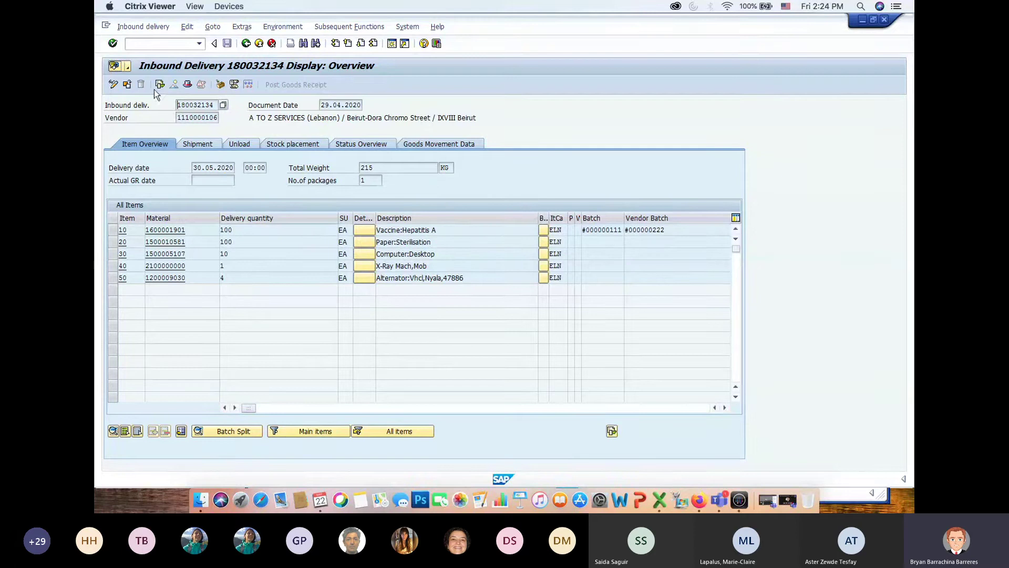
pyautogui.click(113, 85)
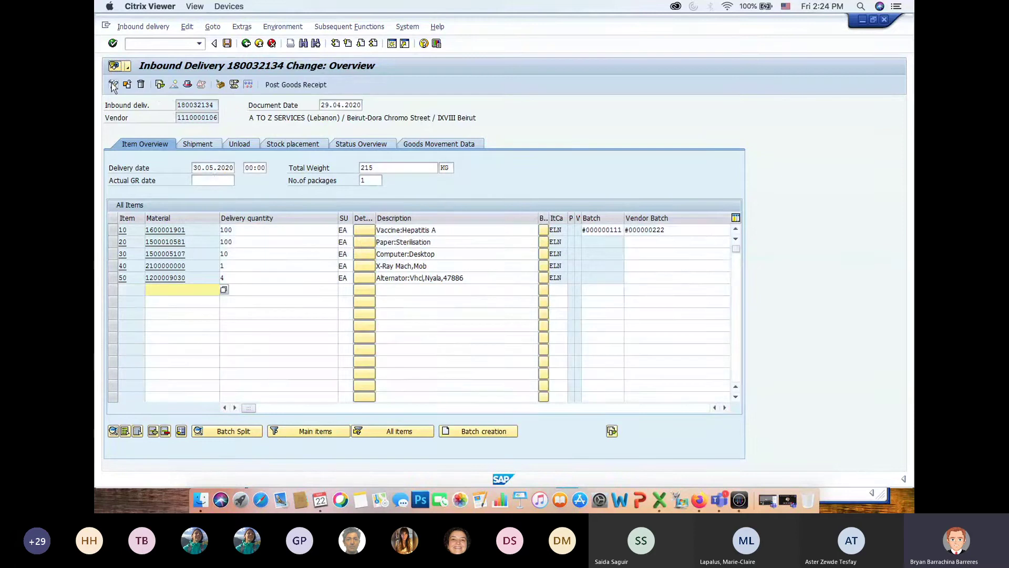
pyautogui.click(215, 180)
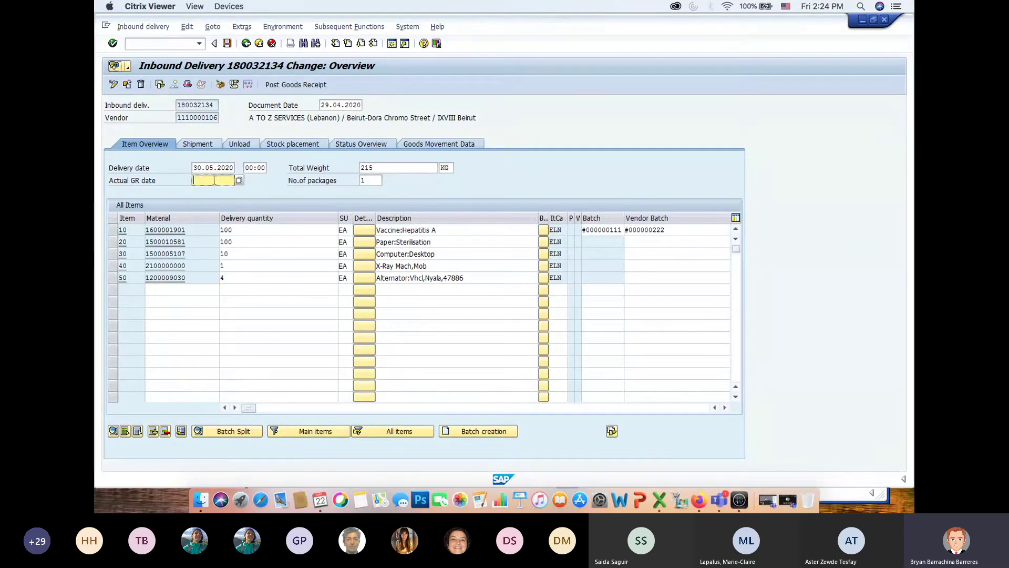
pyautogui.write('22.05')
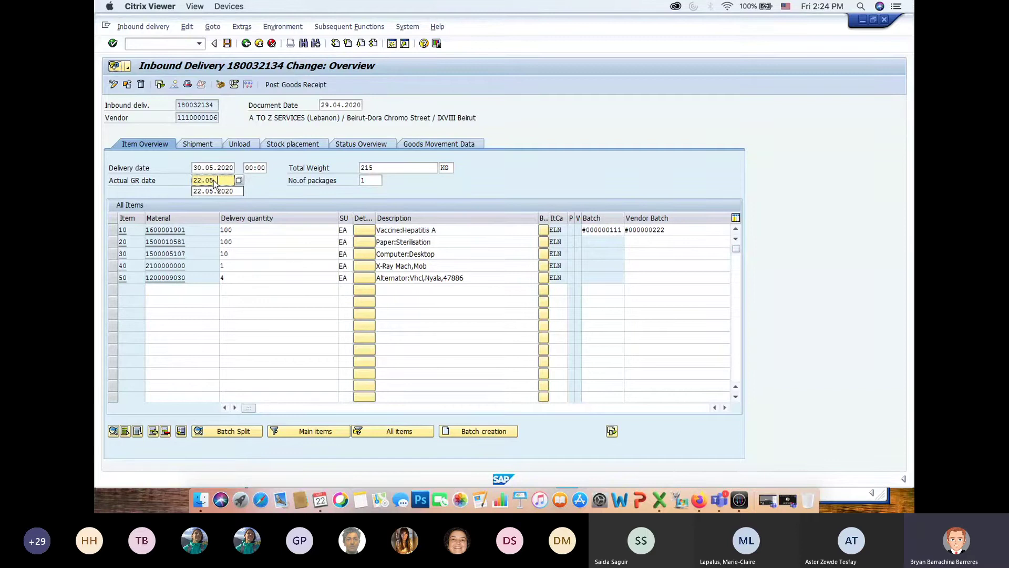
pyautogui.click(216, 191)
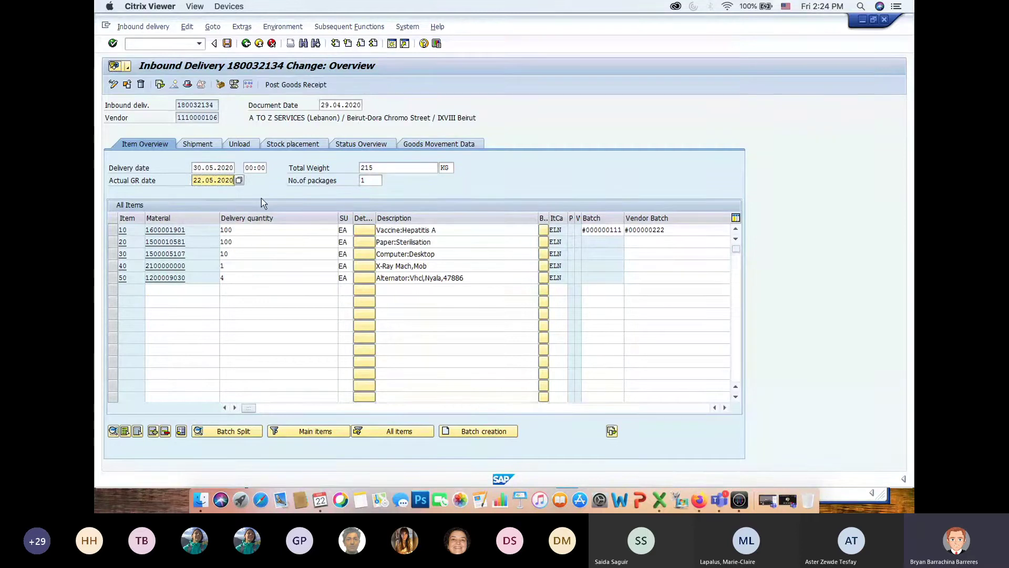
# Step: In the delivery header's shipment details, set the bill of lading to MAEU1234 and the means-of-transport type to ZFPO (Freight PO)
pyautogui.click(187, 85)
pyautogui.click(273, 131)
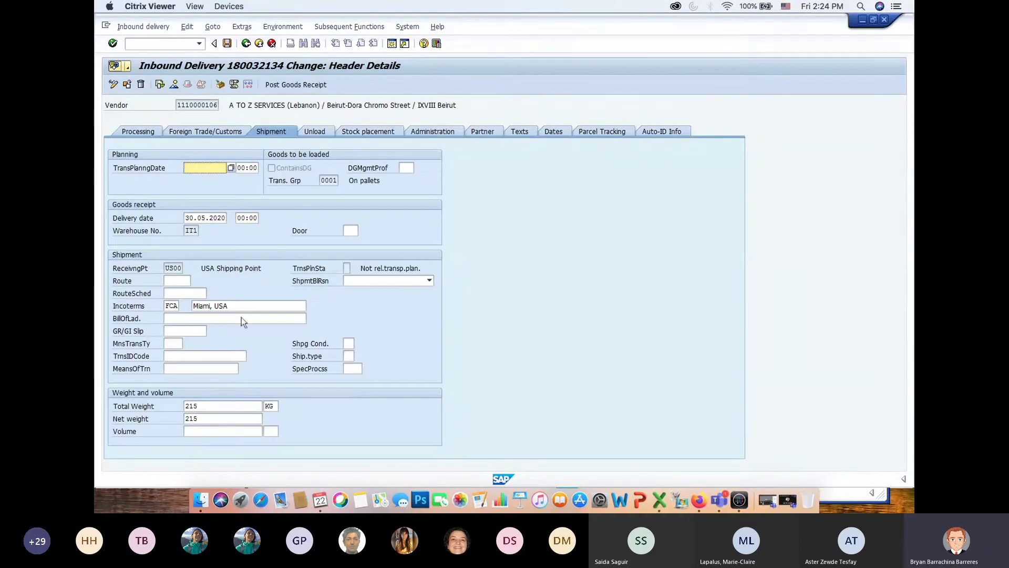
pyautogui.click(221, 319)
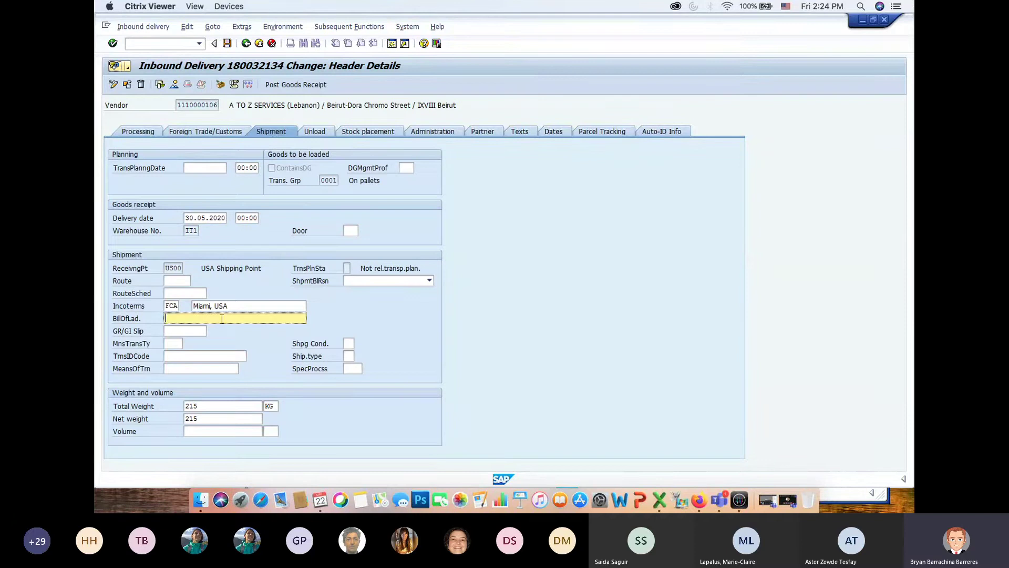
pyautogui.write('MAEU1234')
pyautogui.click(174, 344)
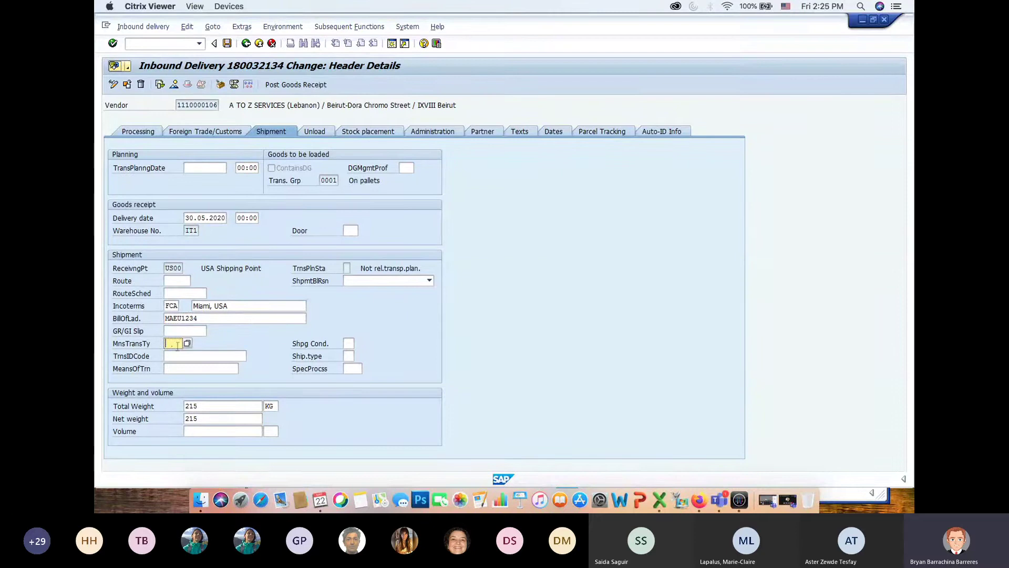
pyautogui.click(187, 343)
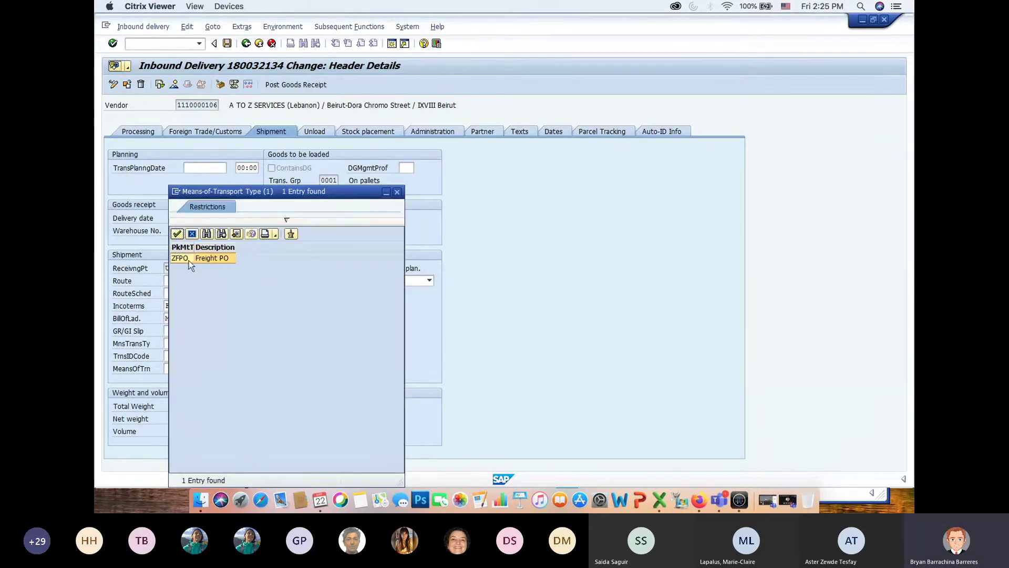
pyautogui.click(177, 234)
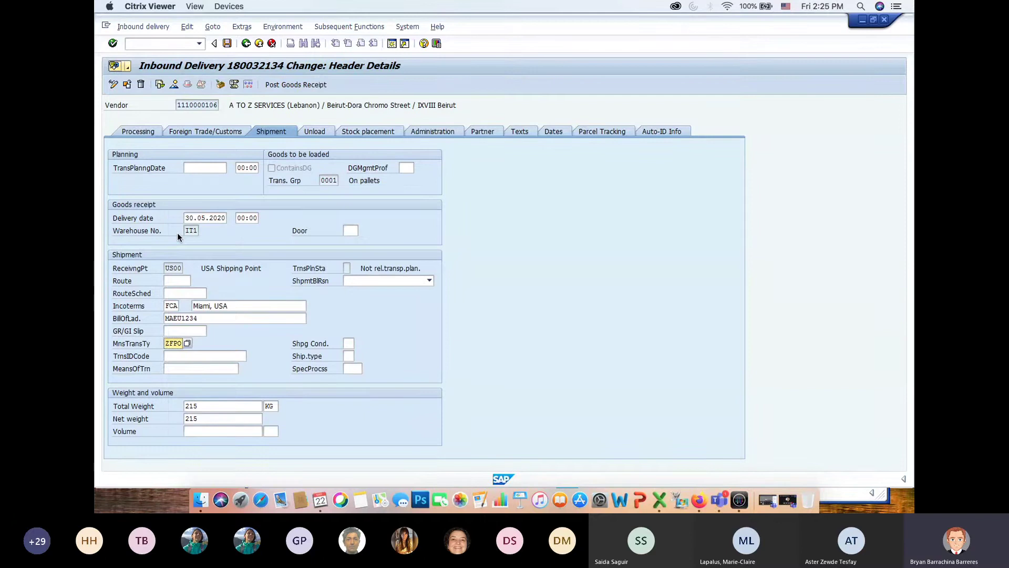
# Step: Fill in the transport ID code with the first suggested freight PO number and save the inbound delivery
pyautogui.click(191, 355)
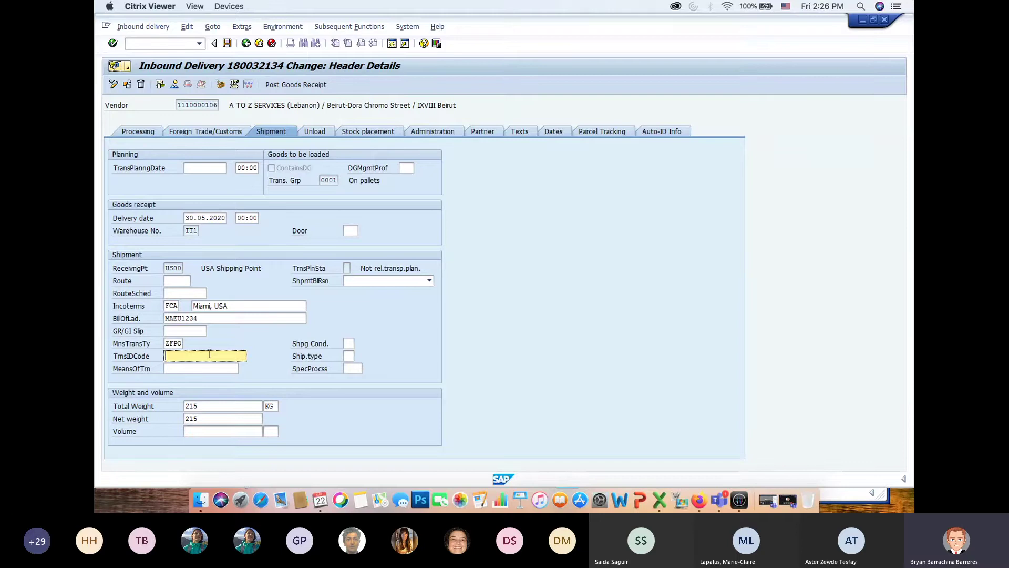
pyautogui.click(194, 358)
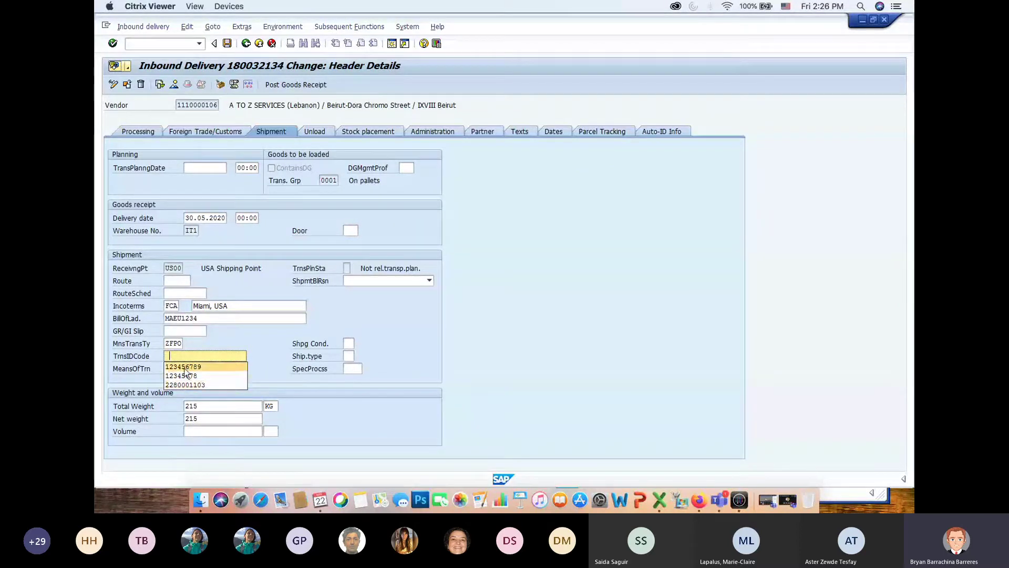
pyautogui.click(184, 367)
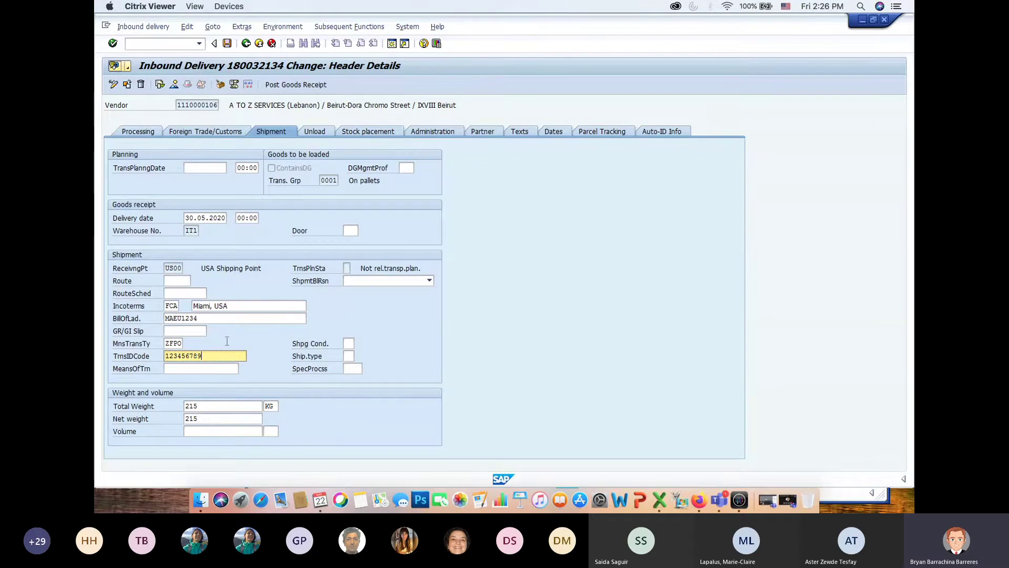
pyautogui.press('Return')
pyautogui.click(227, 44)
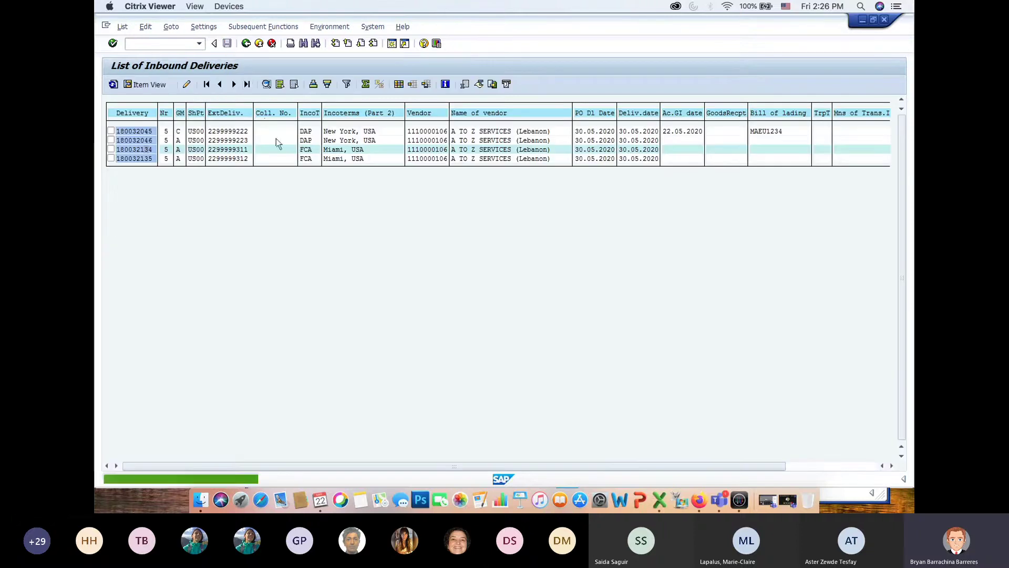
# Step: Reopen delivery 180032134 from the deliveries list and check its actual GR date and header shipment data, returning to the overview
pyautogui.doubleClick(145, 151)
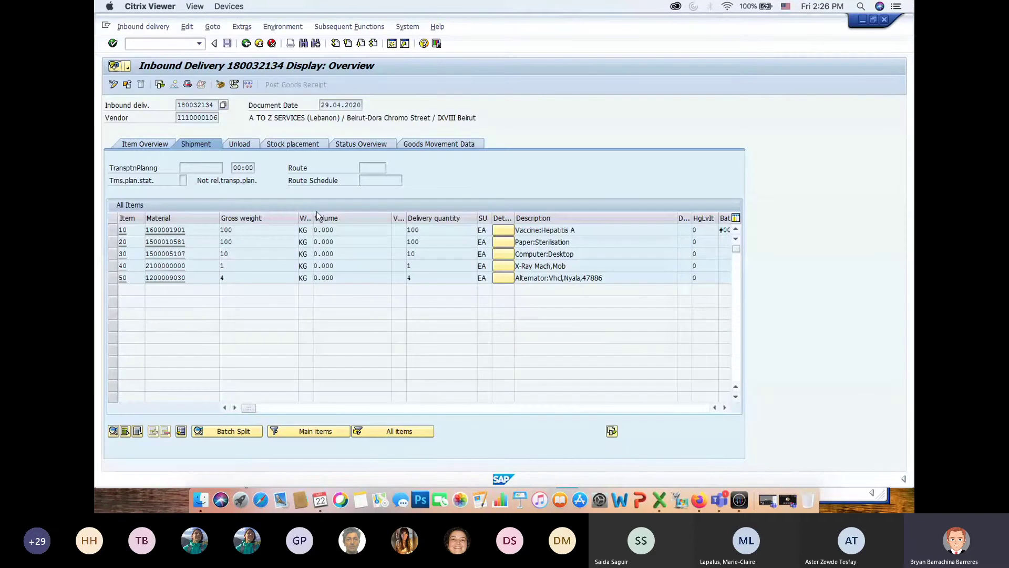
pyautogui.click(146, 146)
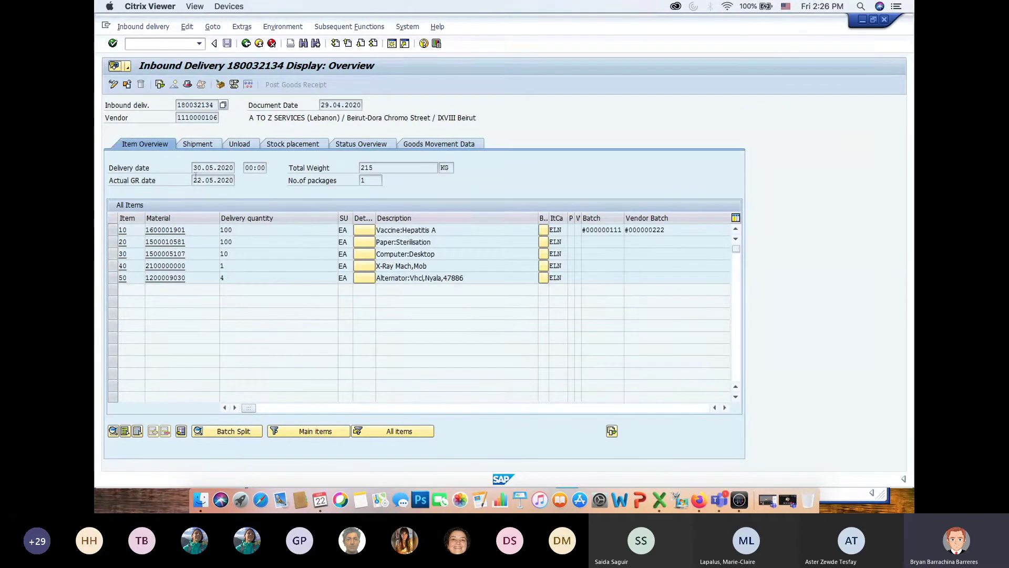
pyautogui.click(187, 84)
pyautogui.click(269, 131)
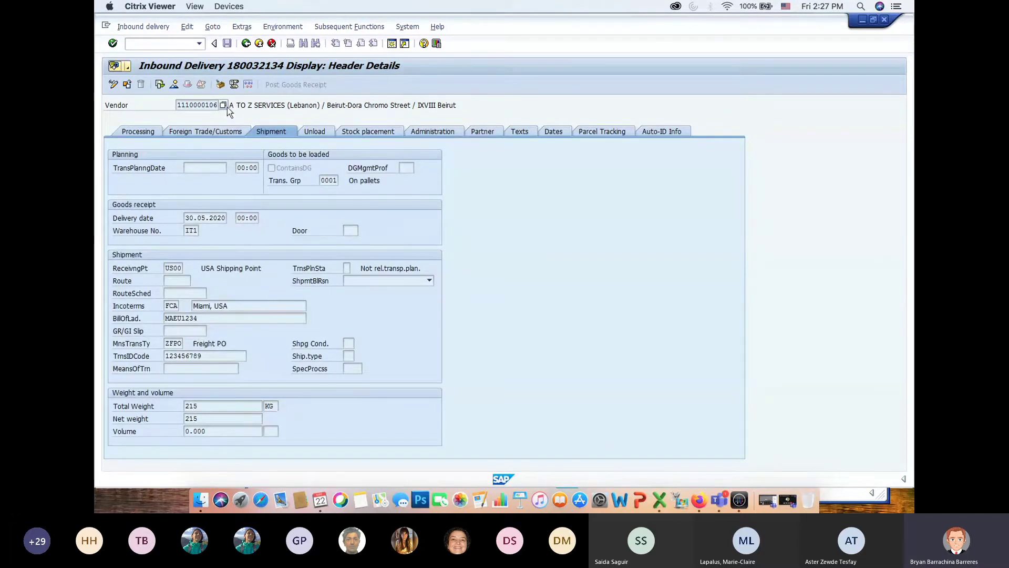
pyautogui.click(174, 85)
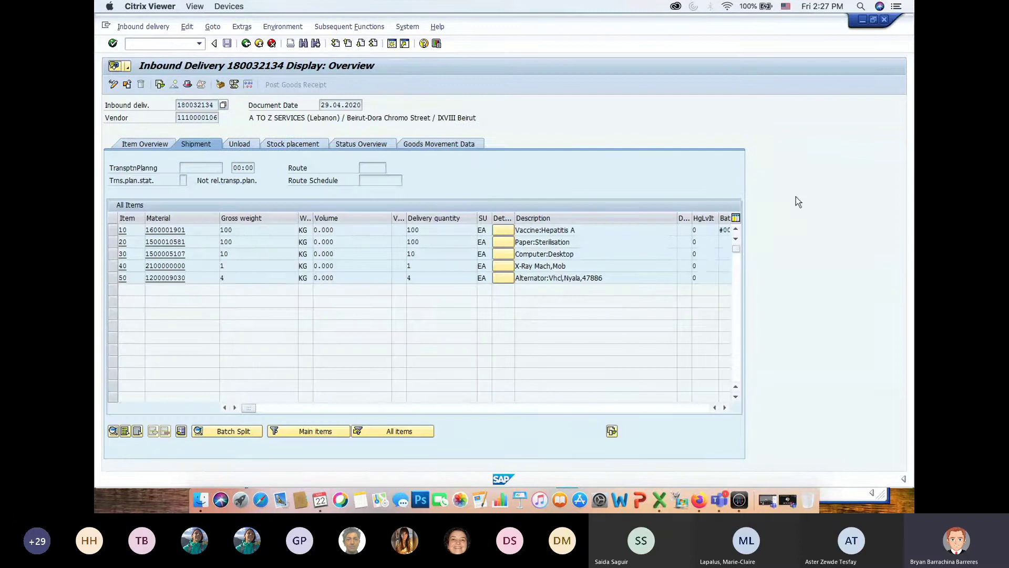
# Step: Switch back to the exercise document in Firefox and review Part II, Step 1 on Virtual Goods Receipt and the preceding instructions
pyautogui.press('super+Tab')
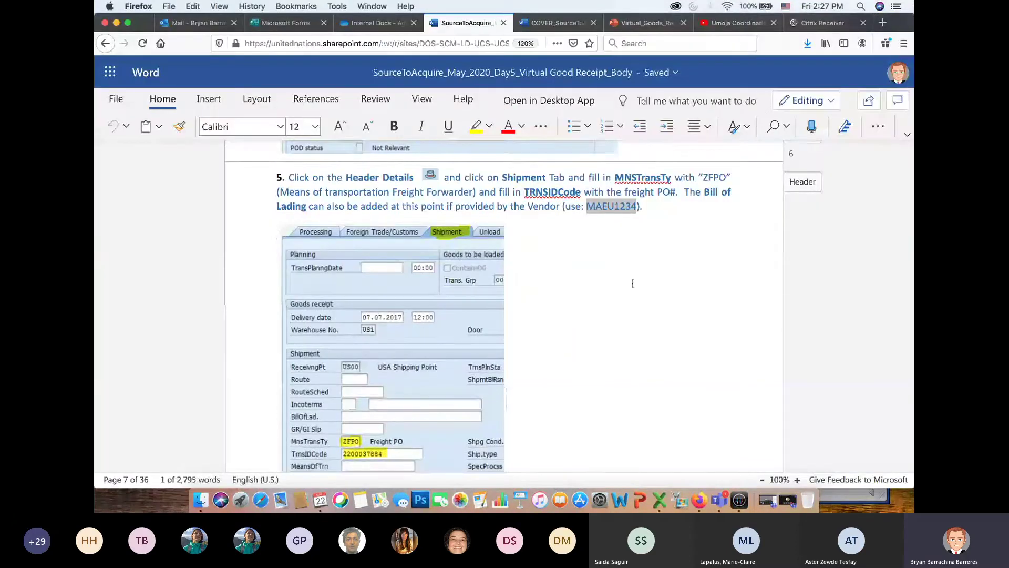
pyautogui.scroll(-3, 632, 284)
pyautogui.scroll(-10, 632, 283)
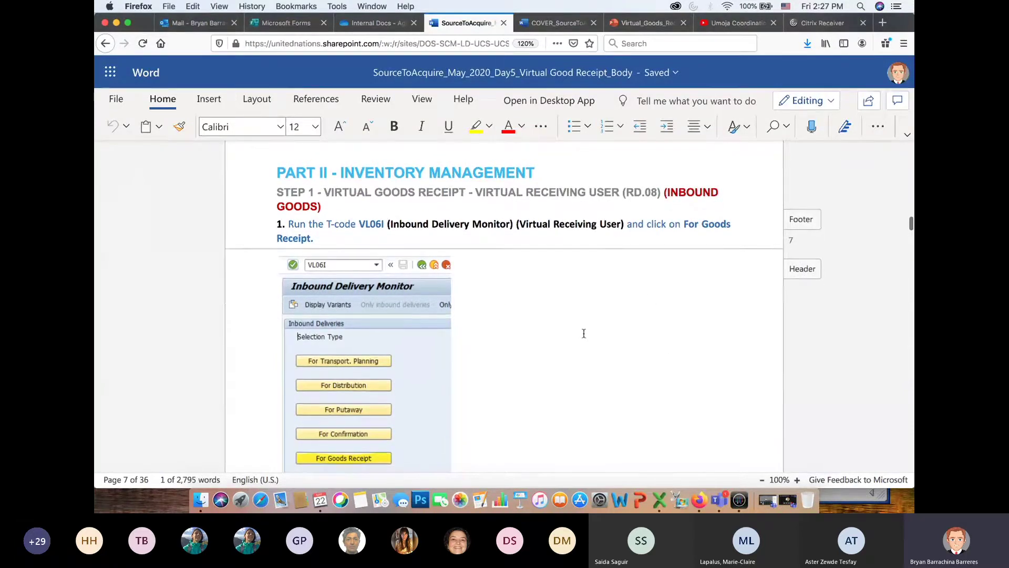
pyautogui.scroll(-1, 584, 333)
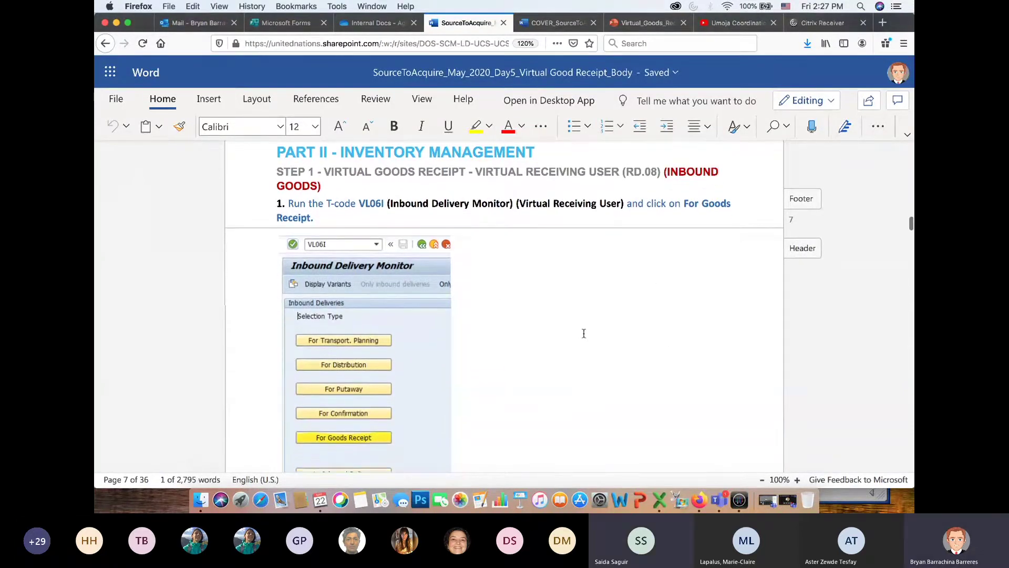
pyautogui.scroll(1, 584, 334)
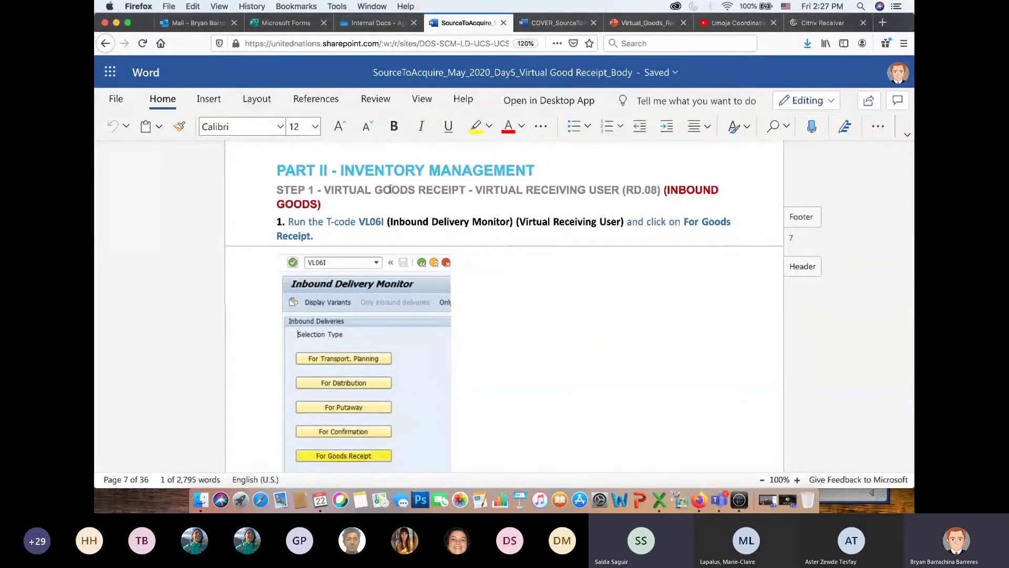
pyautogui.moveTo(325, 189); pyautogui.dragTo(502, 193)
pyautogui.scroll(15, 604, 184)
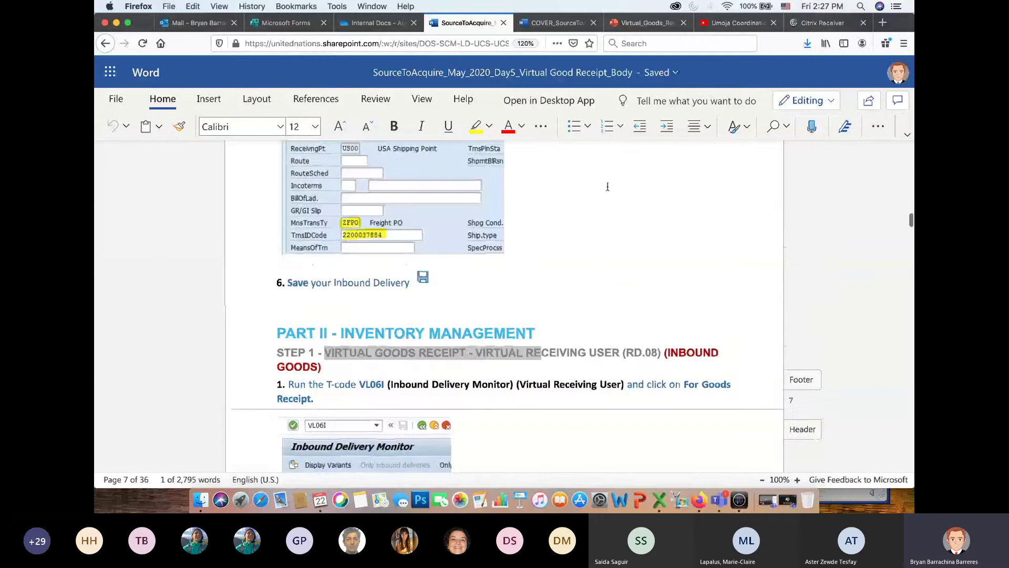
pyautogui.scroll(-3, 599, 312)
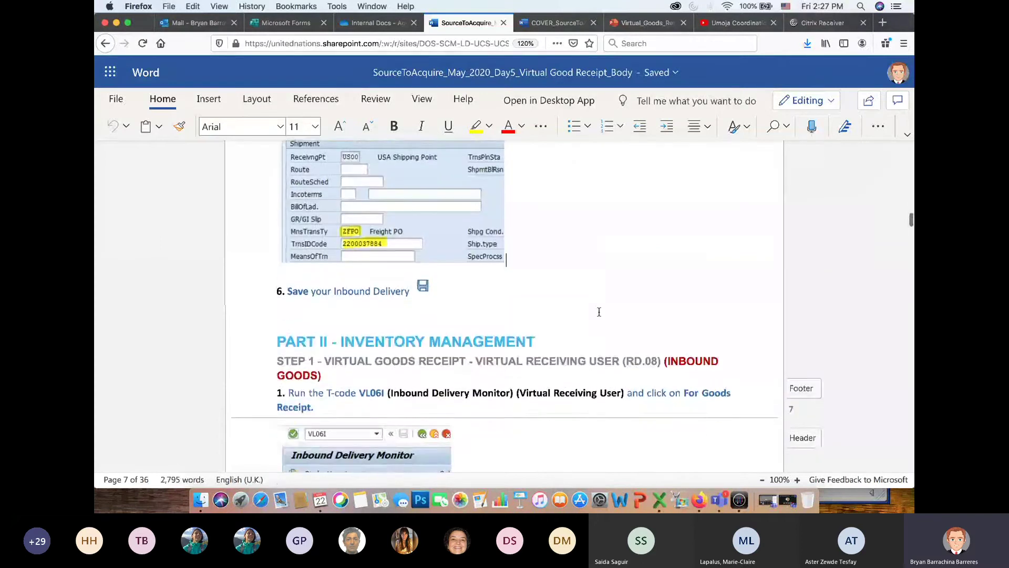
pyautogui.scroll(20, 599, 311)
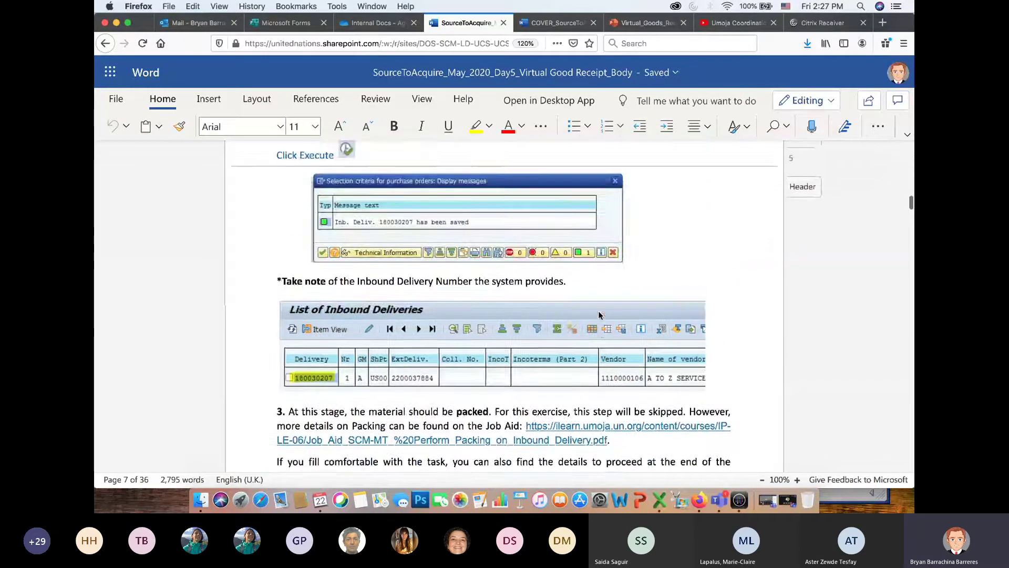
# Step: Review the Part I instruction on logging in to ECC as Inbound Coordinator (RD.01) and running VL06I in the exercise document
pyautogui.scroll(15, 599, 312)
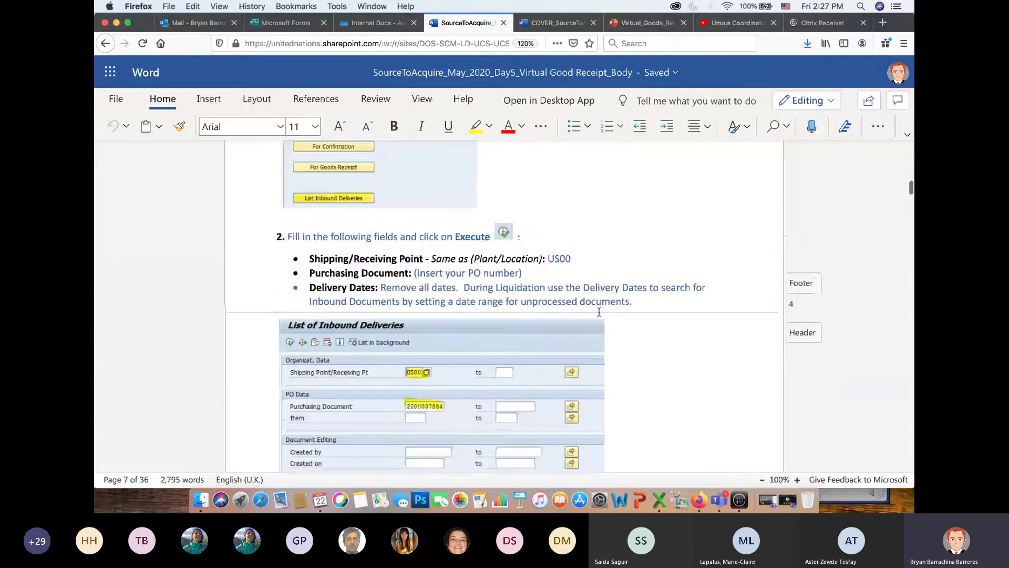
pyautogui.scroll(5, 599, 312)
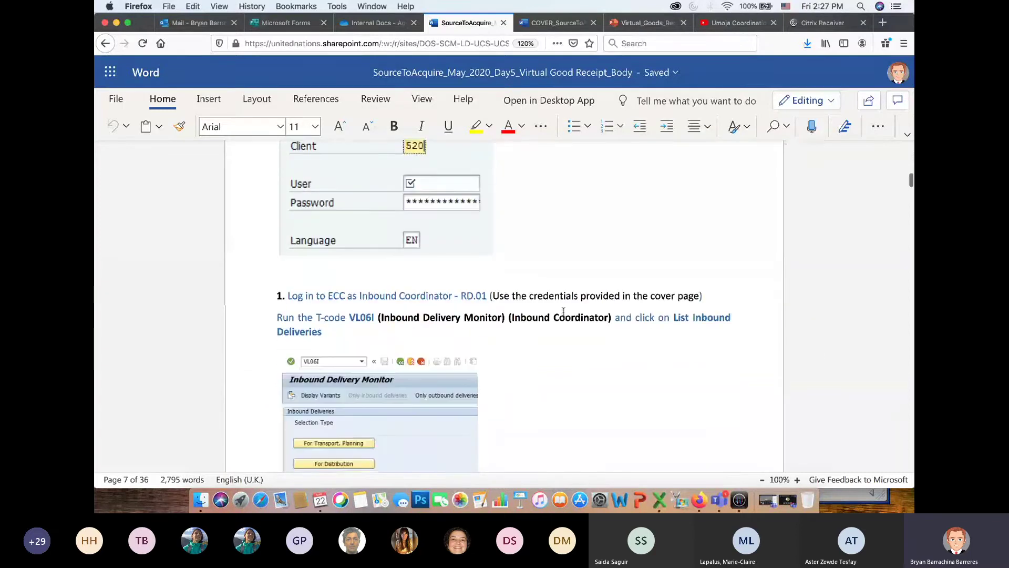
pyautogui.moveTo(358, 297); pyautogui.dragTo(439, 319)
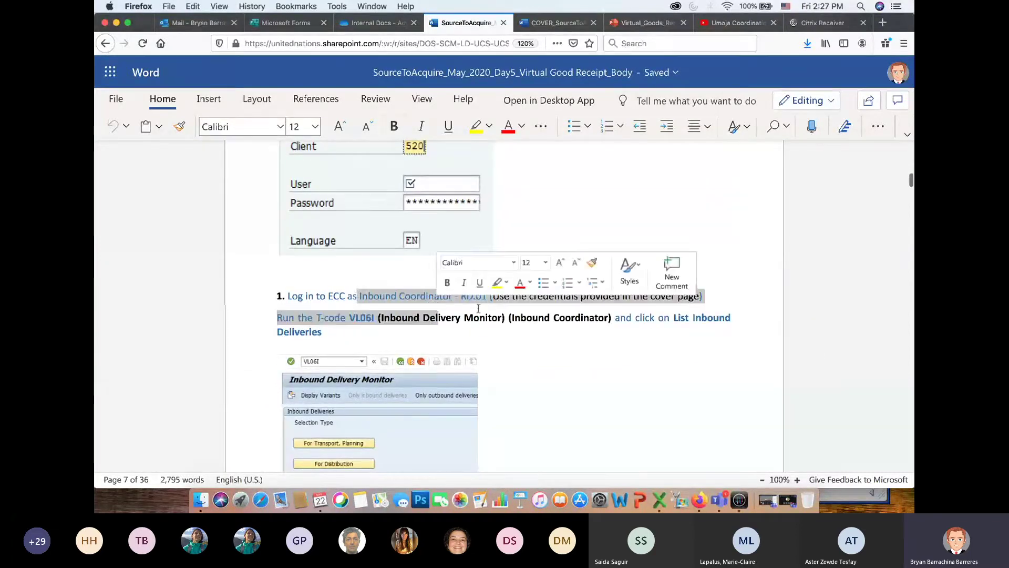
pyautogui.click(477, 322)
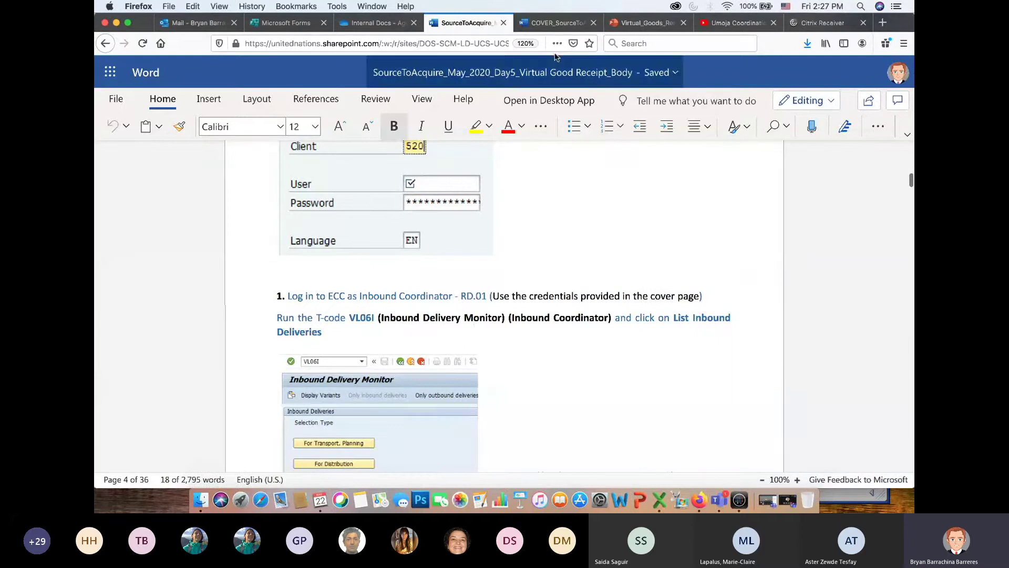
# Step: Switch to the COVER_SourceToAcquire_Virtual_Goods_Receipt document and review which training users are assigned to the Inbound Coordinator, Receiving, Warehouse and Virtual Receiving roles
pyautogui.click(548, 24)
pyautogui.scroll(15, 492, 191)
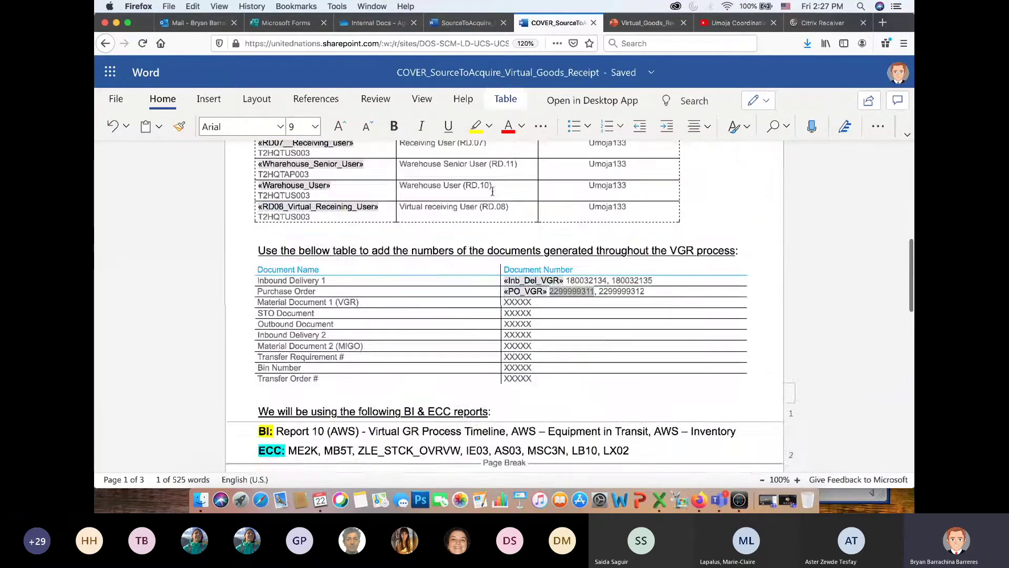
pyautogui.moveTo(474, 259); pyautogui.dragTo(409, 262)
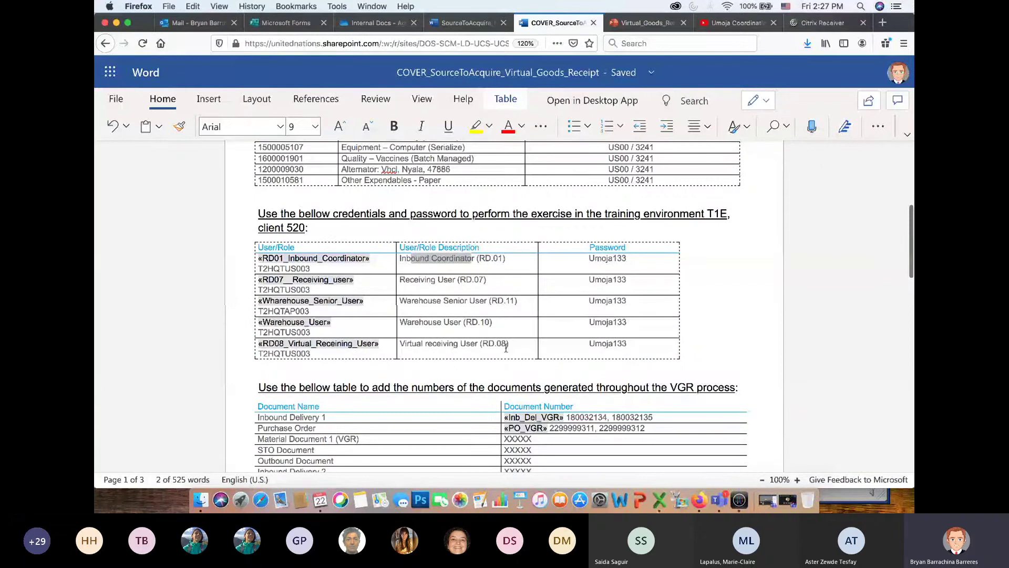
pyautogui.click(480, 285)
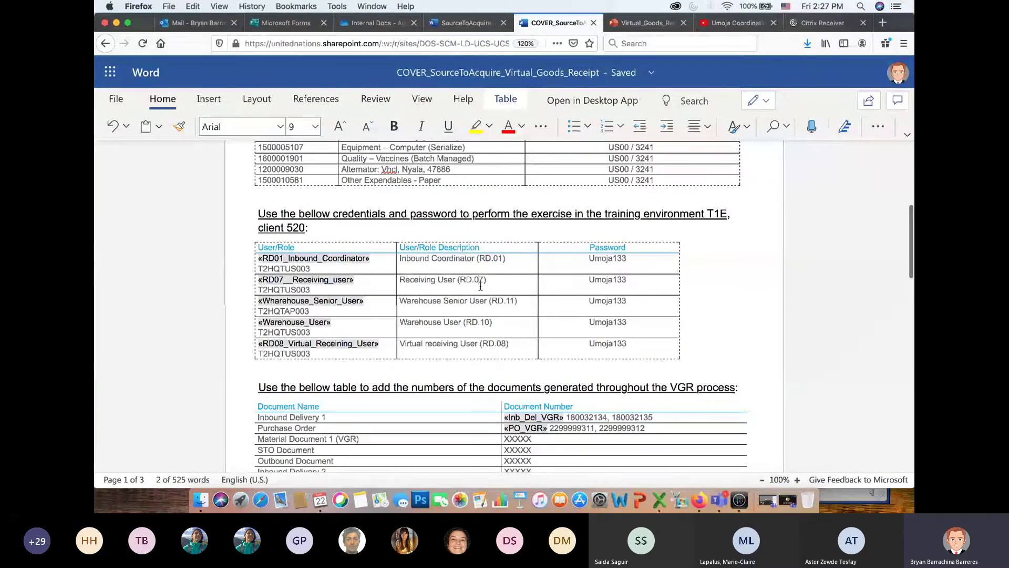
pyautogui.moveTo(454, 281); pyautogui.dragTo(405, 283)
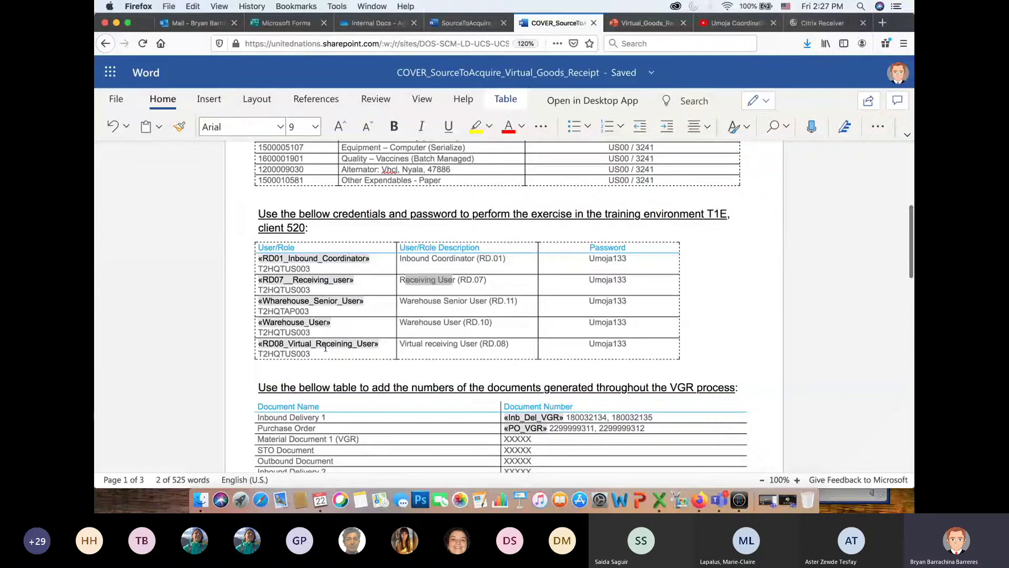
pyautogui.moveTo(310, 289); pyautogui.dragTo(277, 289)
pyautogui.click(319, 300)
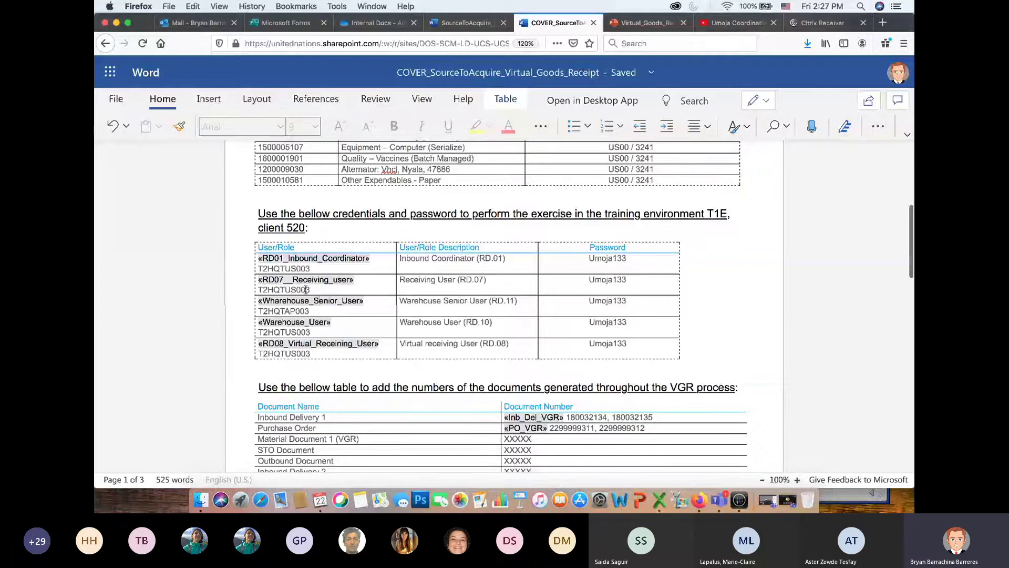
pyautogui.moveTo(316, 311); pyautogui.dragTo(259, 311)
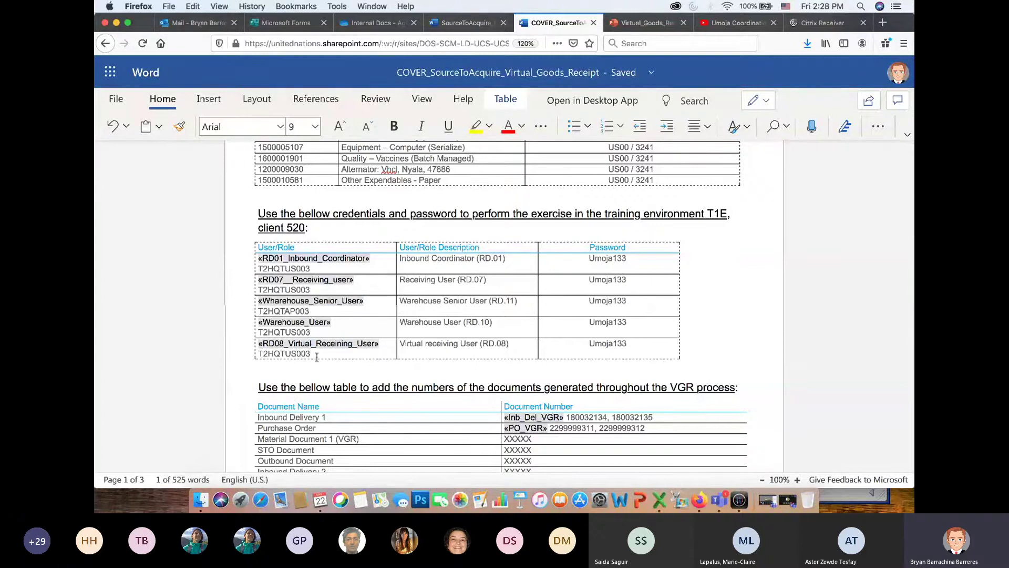
pyautogui.click(352, 345)
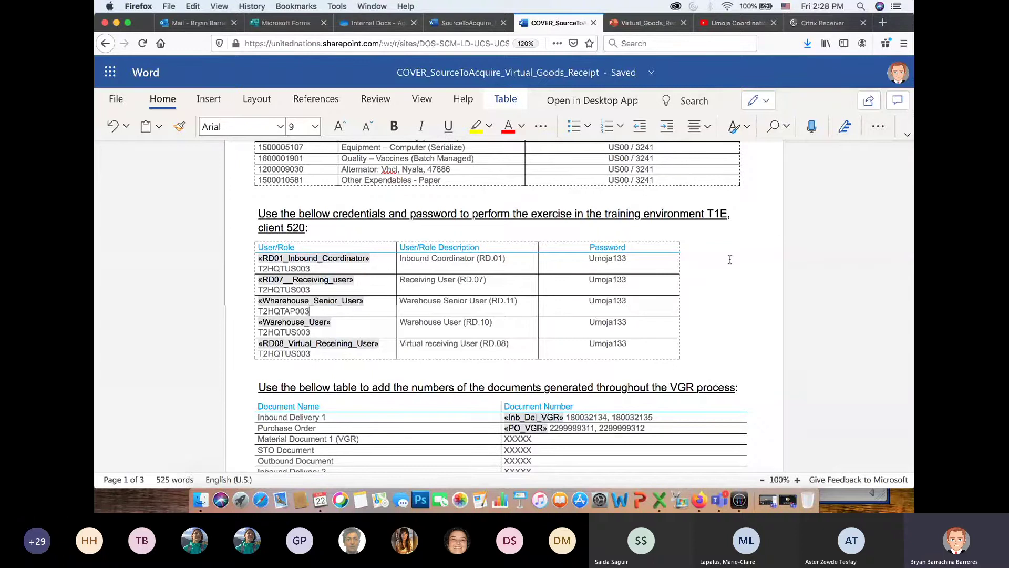
# Step: Return to the exercise document and read Part II, Step 1, instruction 1 on running VL06I for goods receipt as Virtual Receiving User
pyautogui.hotkey('ctrl', 'shift', 'Tab')
pyautogui.scroll(-10, 530, 261)
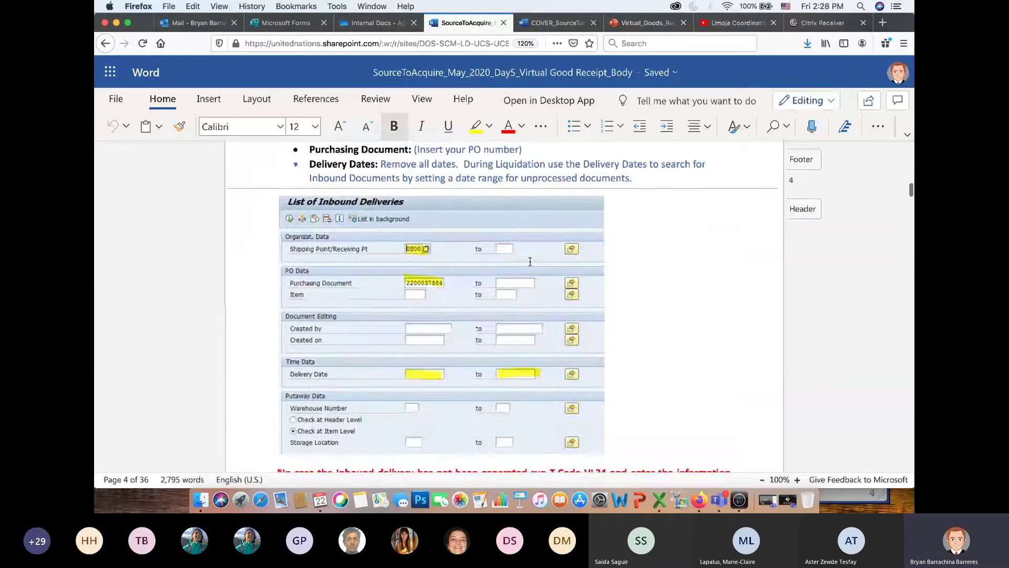
pyautogui.scroll(-15, 530, 262)
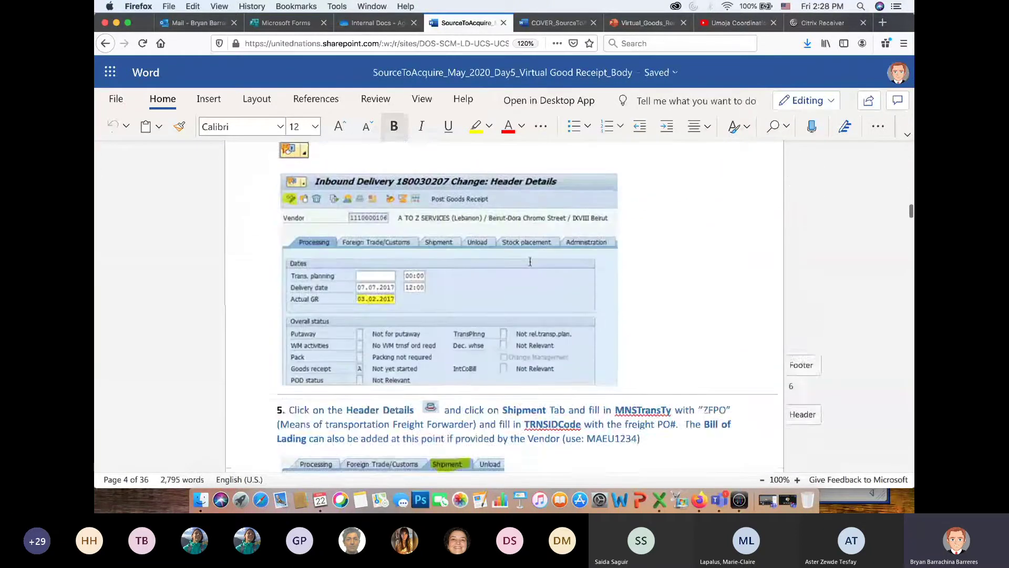
pyautogui.scroll(-15, 530, 261)
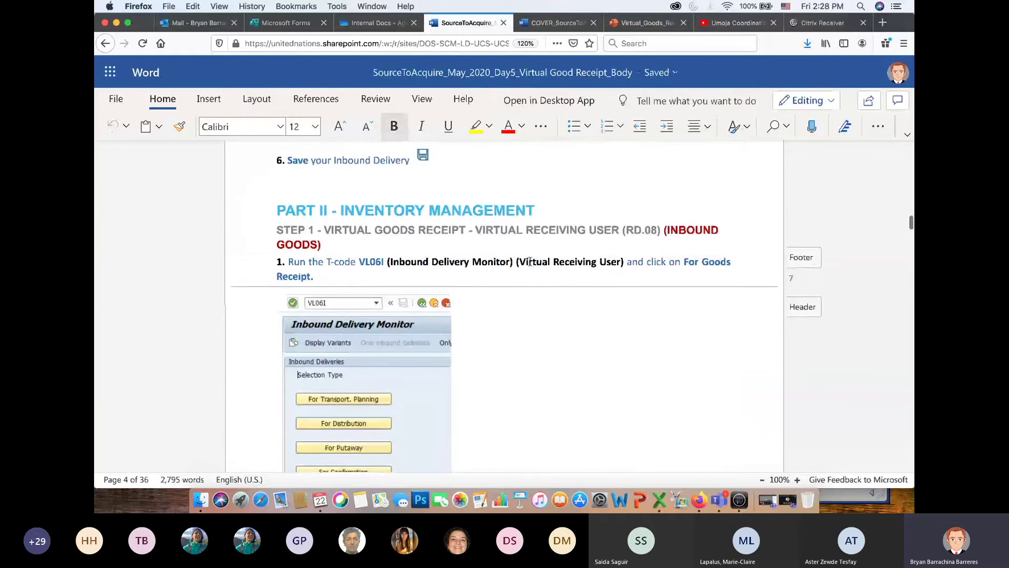
pyautogui.scroll(-2, 530, 261)
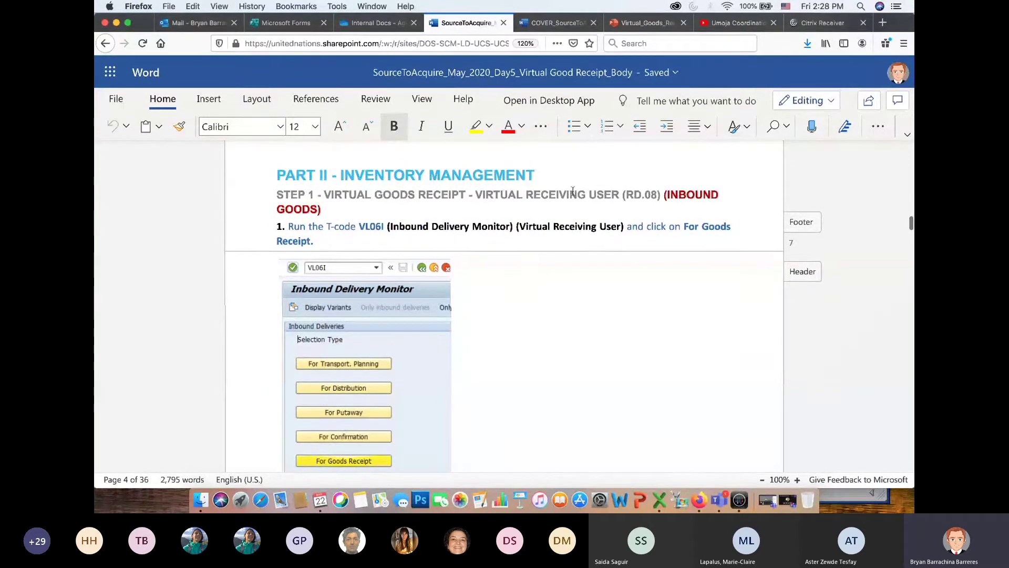
pyautogui.scroll(-1, 619, 249)
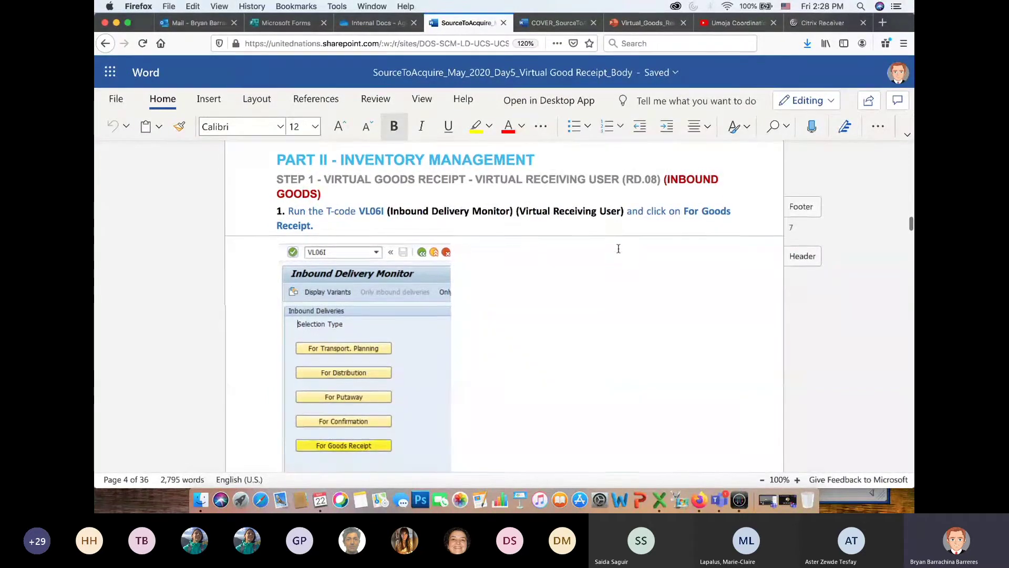
# Step: Read Part II, Step 1, instructions 2 to 4 on selecting the inbound delivery and updating the transit storage location for all items
pyautogui.scroll(-10, 619, 249)
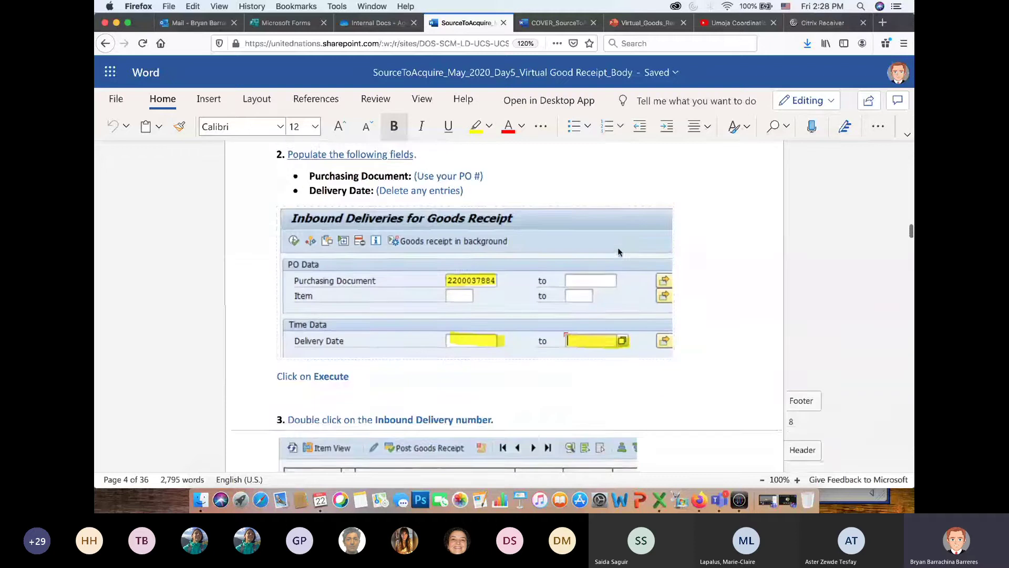
pyautogui.scroll(-3, 617, 252)
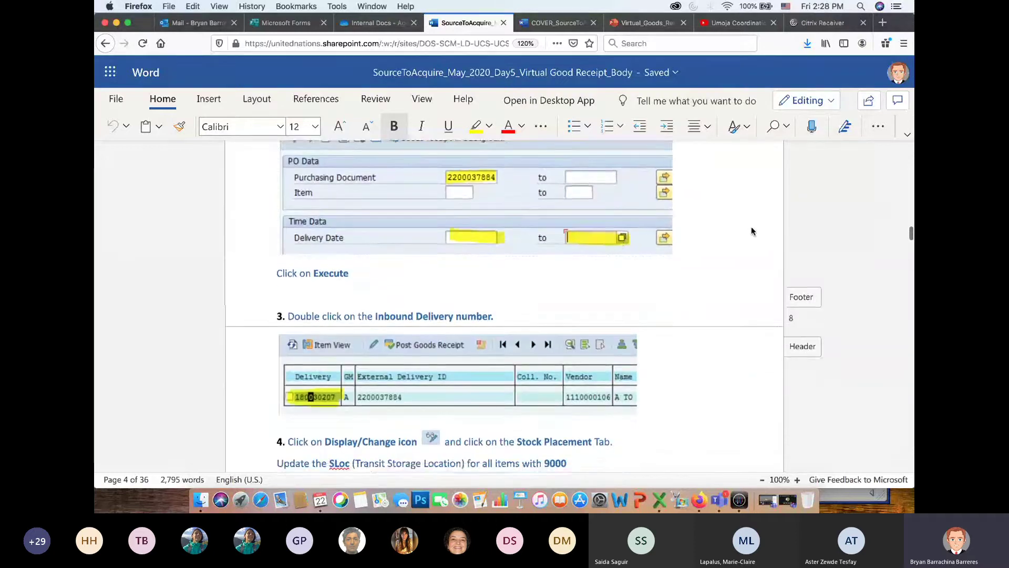
pyautogui.scroll(-5, 751, 232)
pyautogui.scroll(-4, 752, 232)
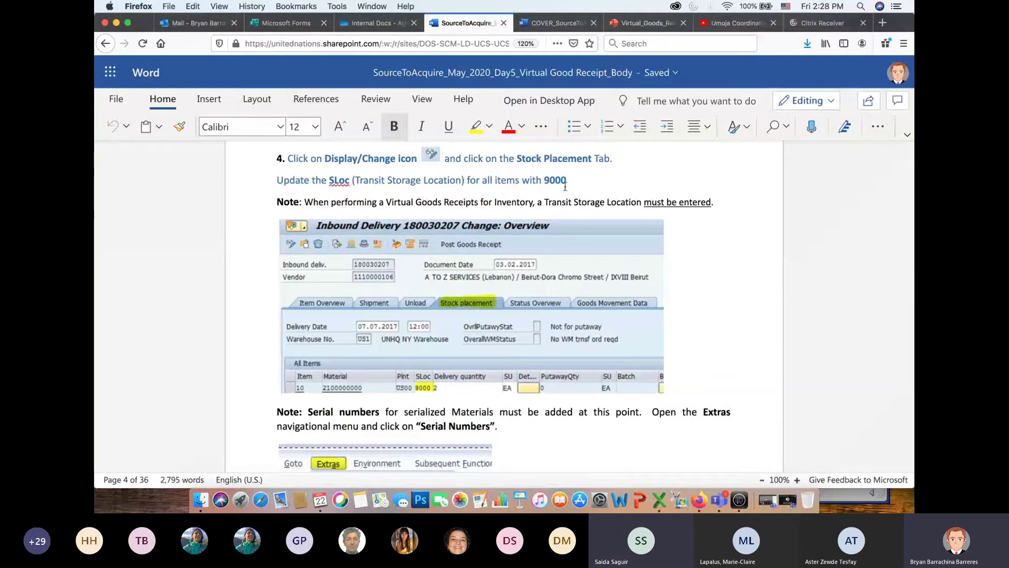
pyautogui.scroll(5, 564, 181)
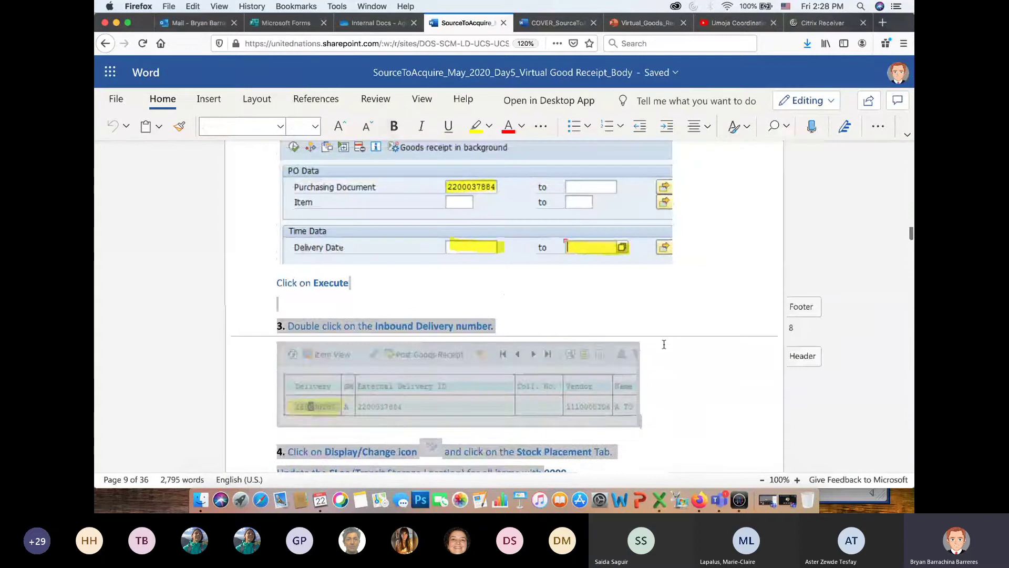
pyautogui.scroll(-3, 664, 342)
pyautogui.scroll(-3, 720, 226)
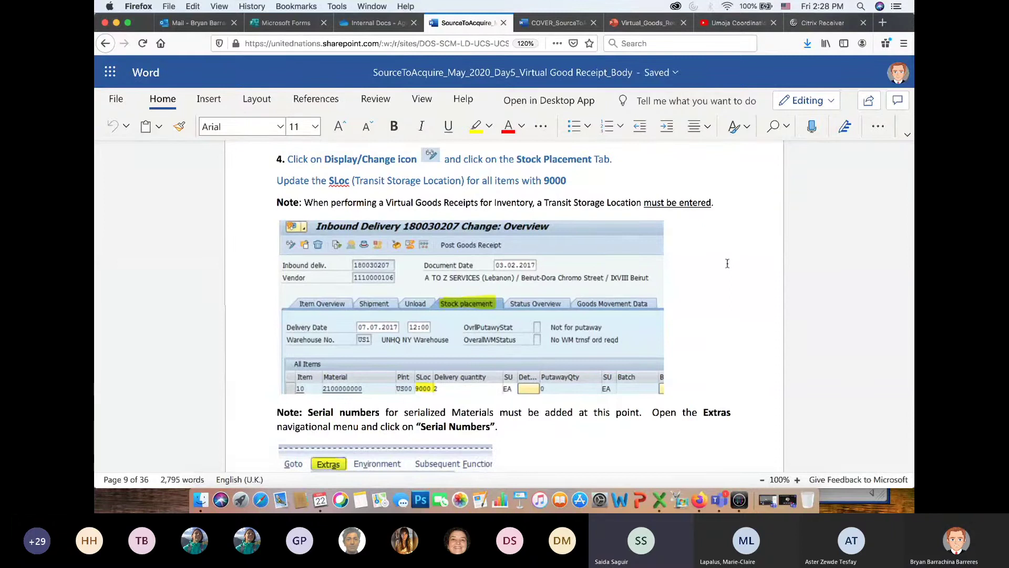
# Step: Switch to SAP in Citrix Viewer, reopen inbound delivery 180032134 from the deliveries list and put it in change mode
pyautogui.press('super+Tab')
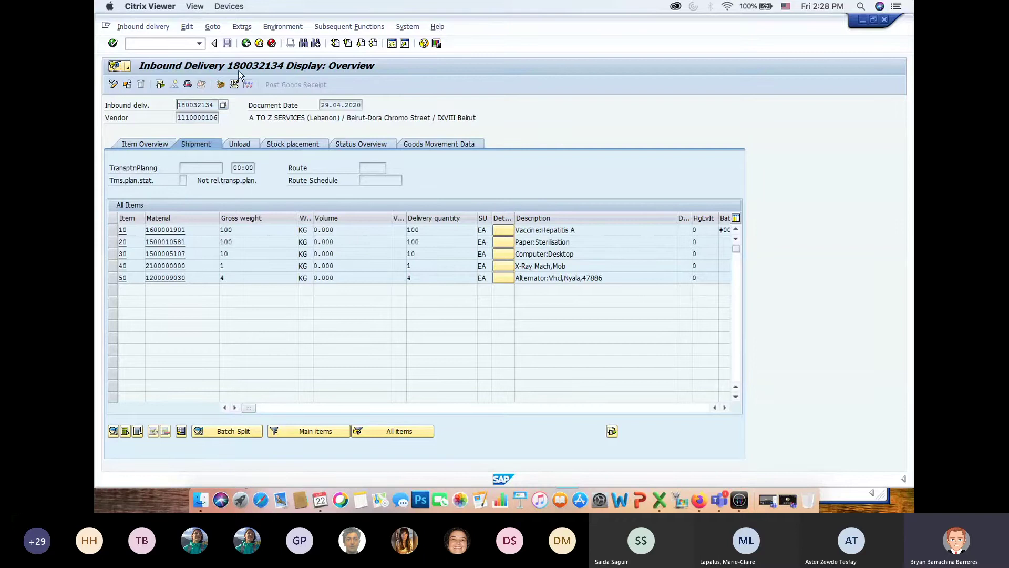
pyautogui.click(245, 46)
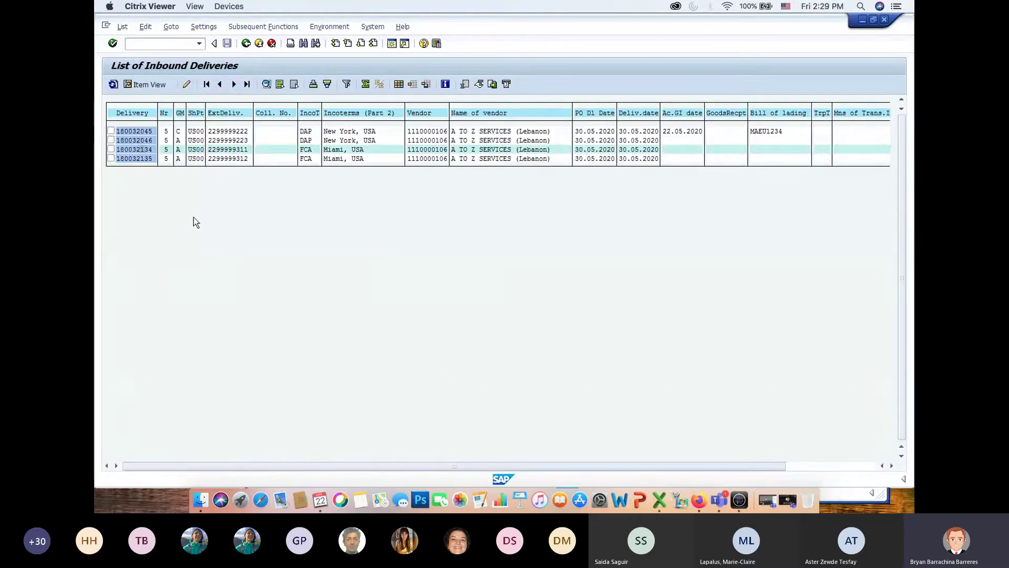
pyautogui.doubleClick(146, 151)
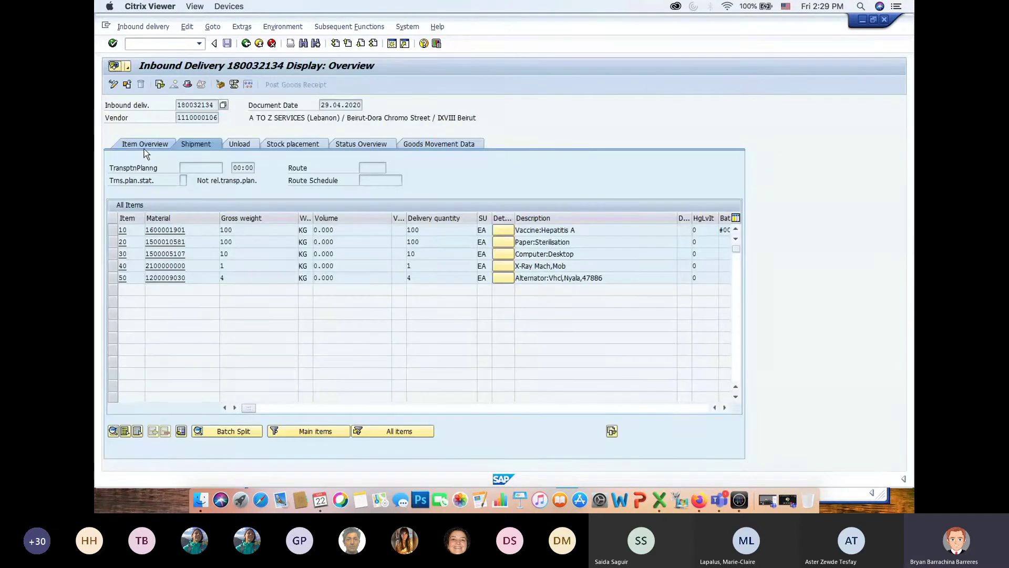
pyautogui.click(114, 85)
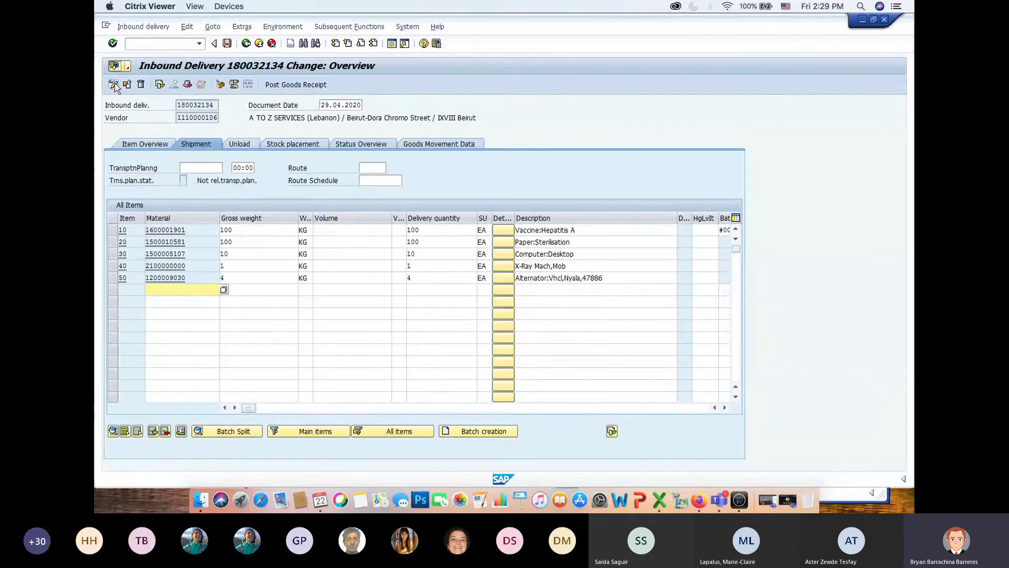
# Step: Set the storage location of item 10 (Vaccine:Hepatitis A) to 9000 in the delivery's item table
pyautogui.click(725, 408)
pyautogui.click(726, 409)
pyautogui.click(726, 409)
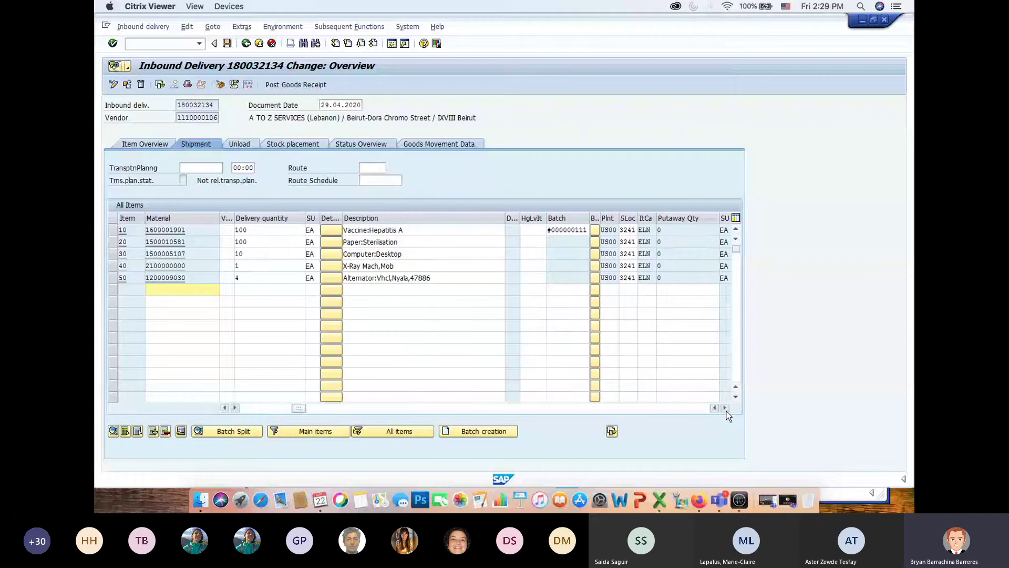
pyautogui.click(725, 408)
pyautogui.click(725, 409)
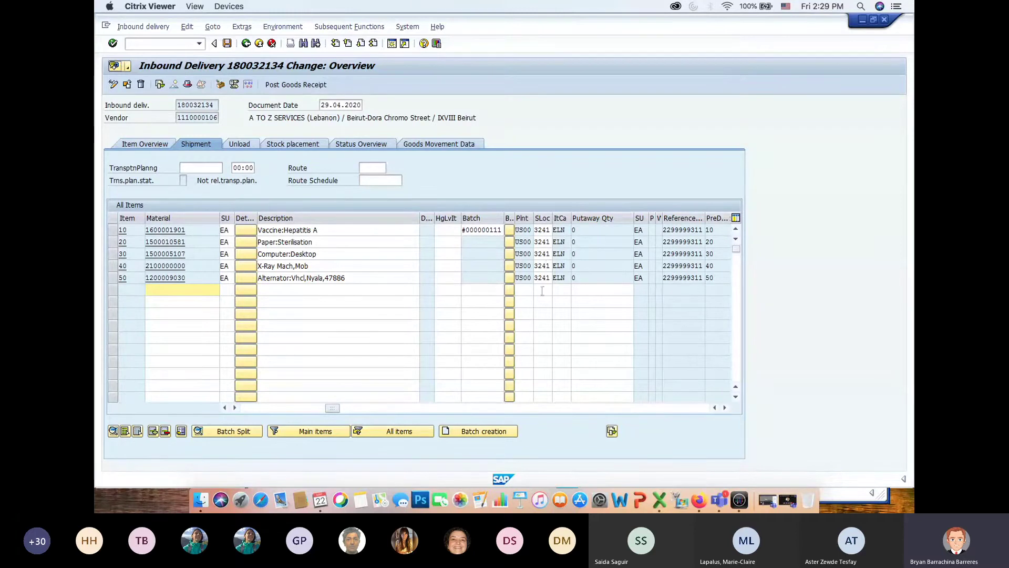
pyautogui.doubleClick(546, 231)
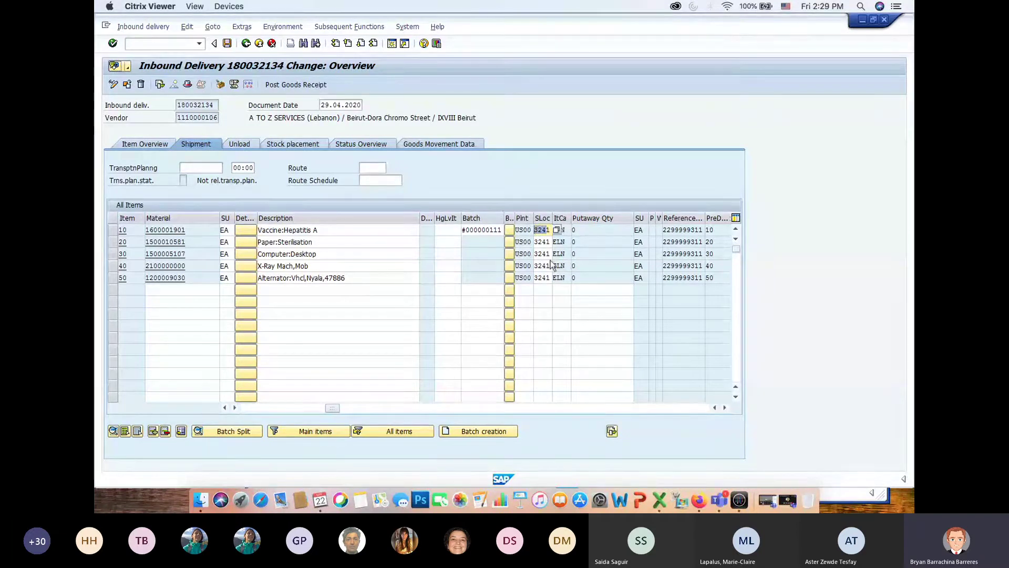
pyautogui.click(547, 230)
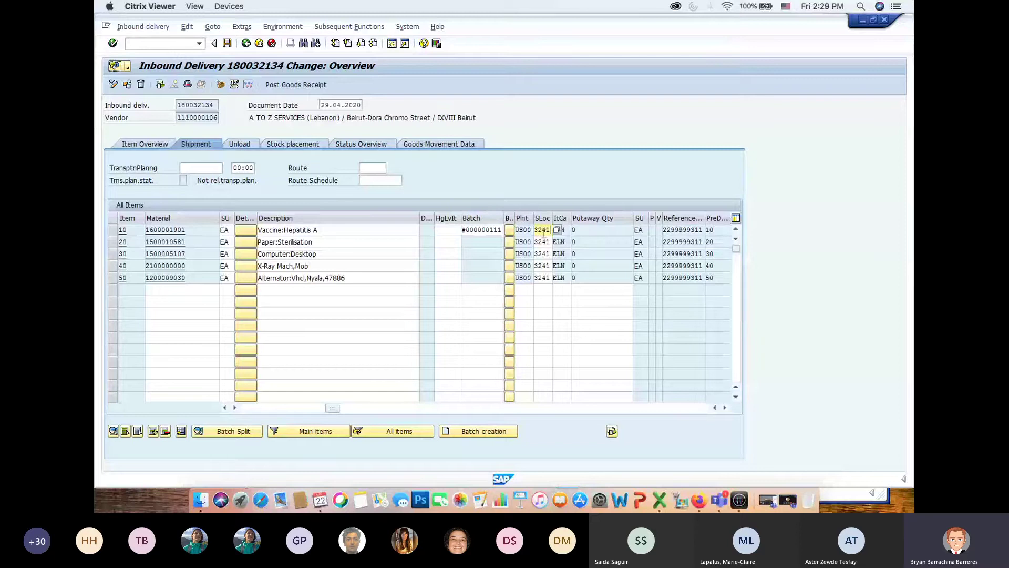
pyautogui.press('BackSpace')
pyautogui.press('BackSpace')
pyautogui.press('BackSpace')
pyautogui.press('BackSpace')
pyautogui.write('90')
# Step: Set the storage location of items 20 (Paper:Sterilisation) and 30 (Computer:Desktop) to 9000
pyautogui.click(544, 240)
pyautogui.click(549, 242)
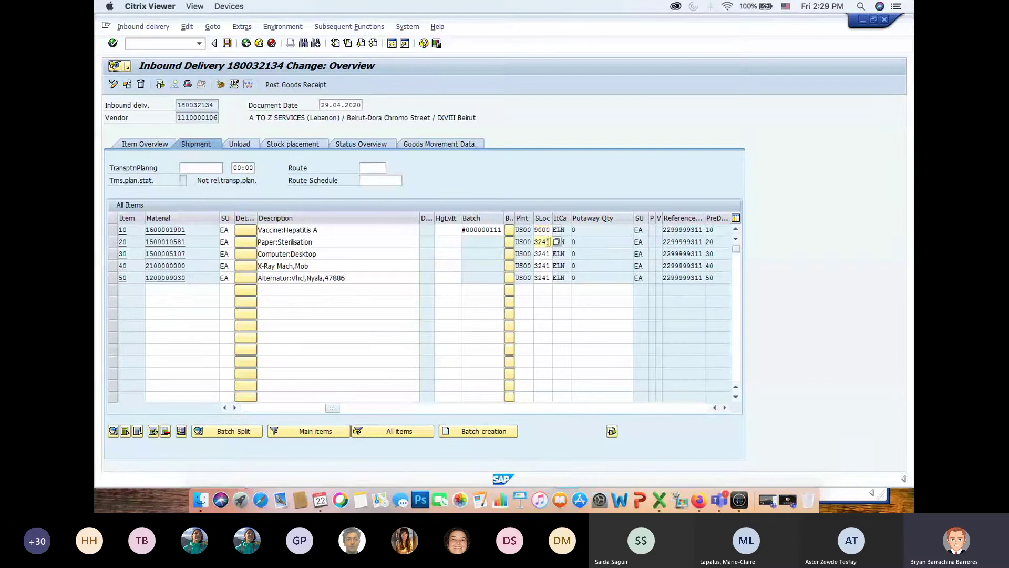
pyautogui.moveTo(550, 242); pyautogui.dragTo(533, 242)
pyautogui.write('900')
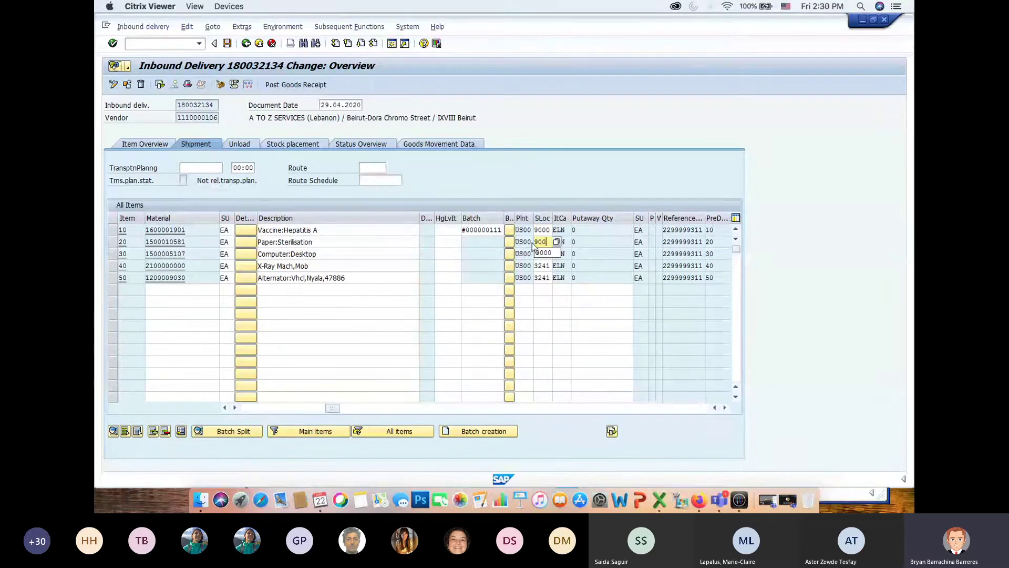
pyautogui.write('0')
pyautogui.moveTo(550, 254); pyautogui.dragTo(532, 254)
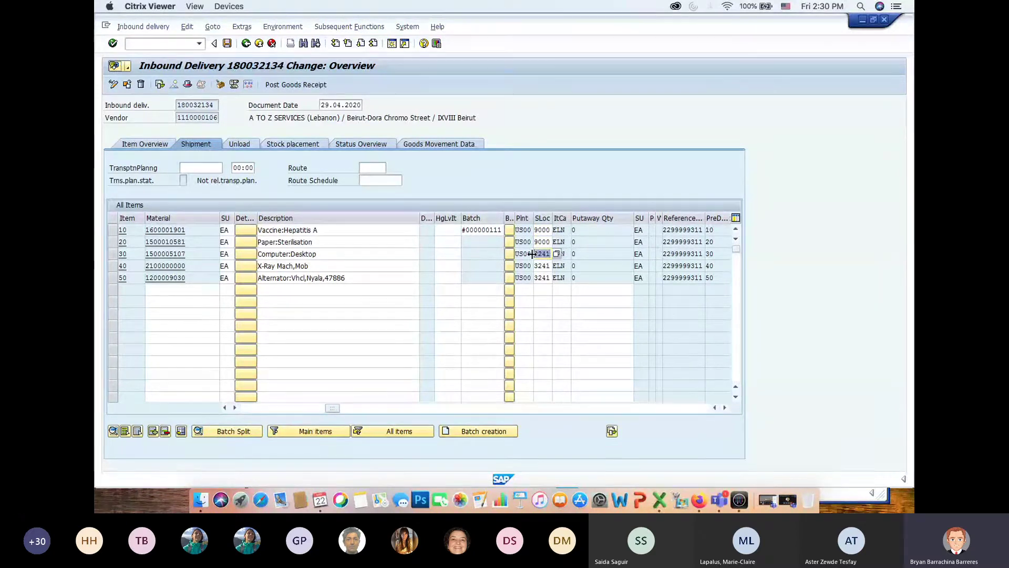
pyautogui.write('9000')
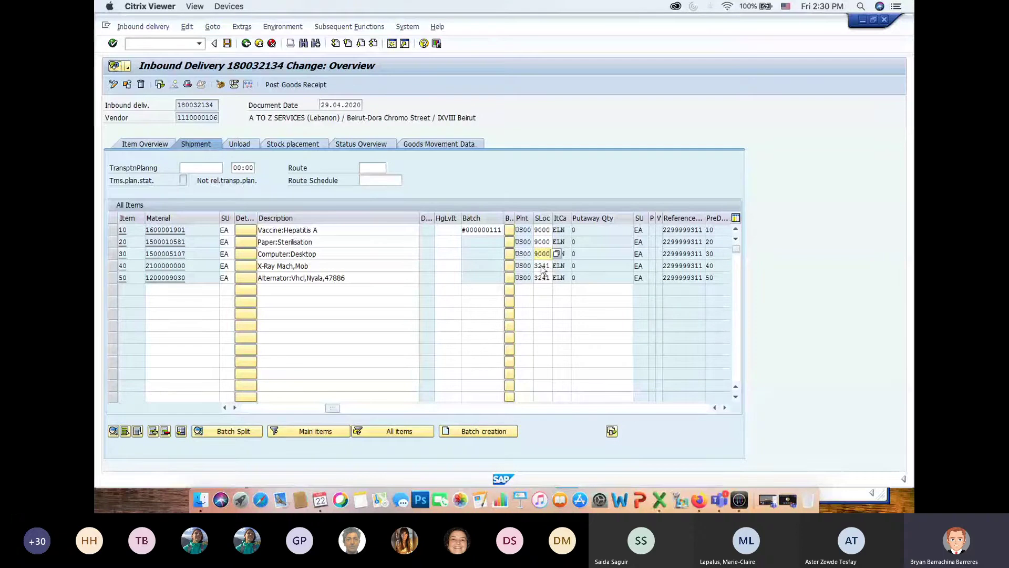
# Step: Set the storage location of items 40 (X-Ray Mach,Mob) and 50 (Alternator:Vhcl,Nyala,47886) to 9000
pyautogui.moveTo(549, 266); pyautogui.dragTo(534, 279)
pyautogui.write('90009000')
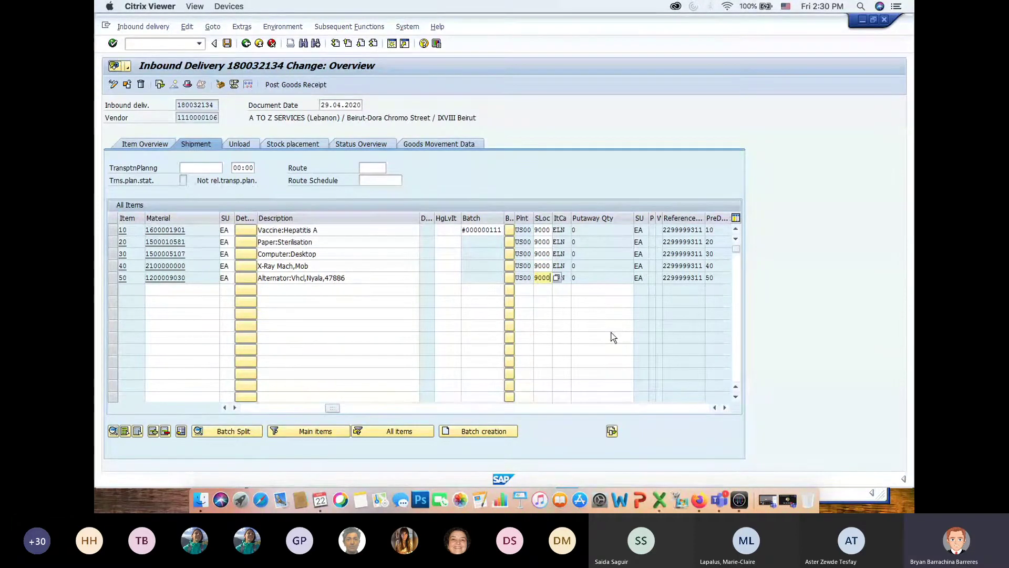
pyautogui.click(388, 313)
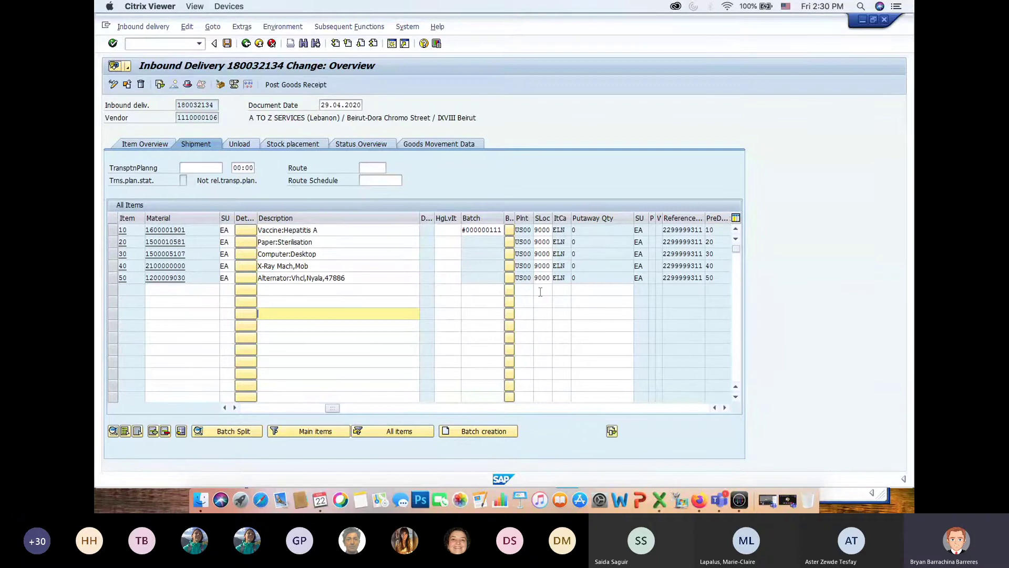
# Step: Switch to the Word guide in Firefox and review Part II, Step 1, from running VL06I through the serial number instructions
pyautogui.press('super+Tab')
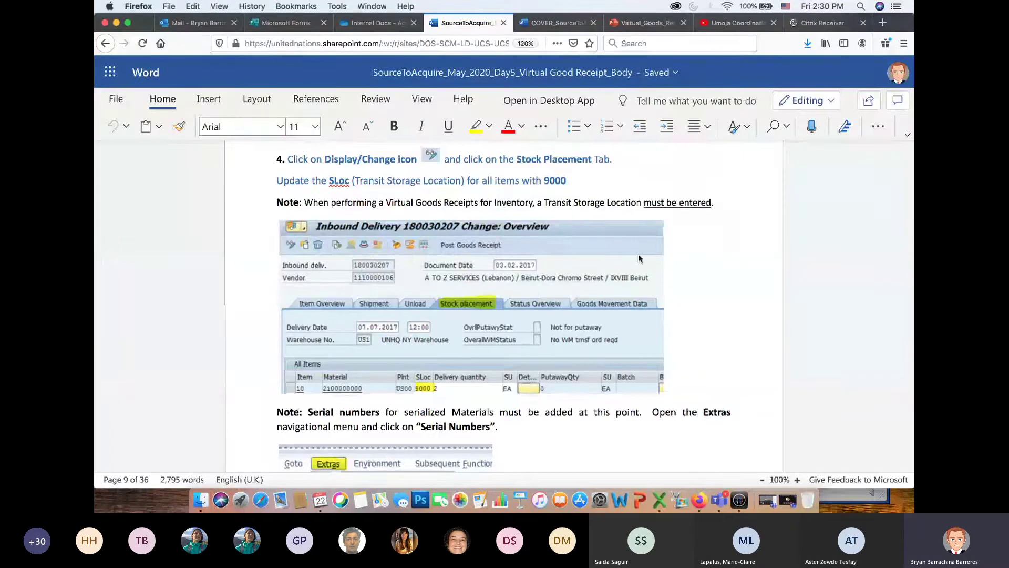
pyautogui.scroll(2, 639, 254)
pyautogui.scroll(2, 639, 255)
pyautogui.scroll(10, 639, 254)
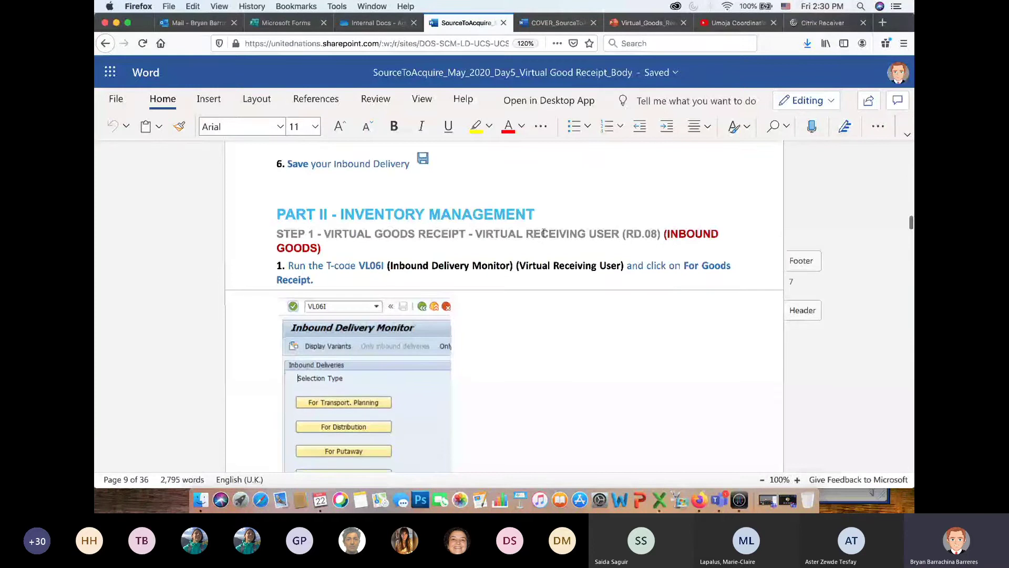
pyautogui.scroll(-1, 568, 238)
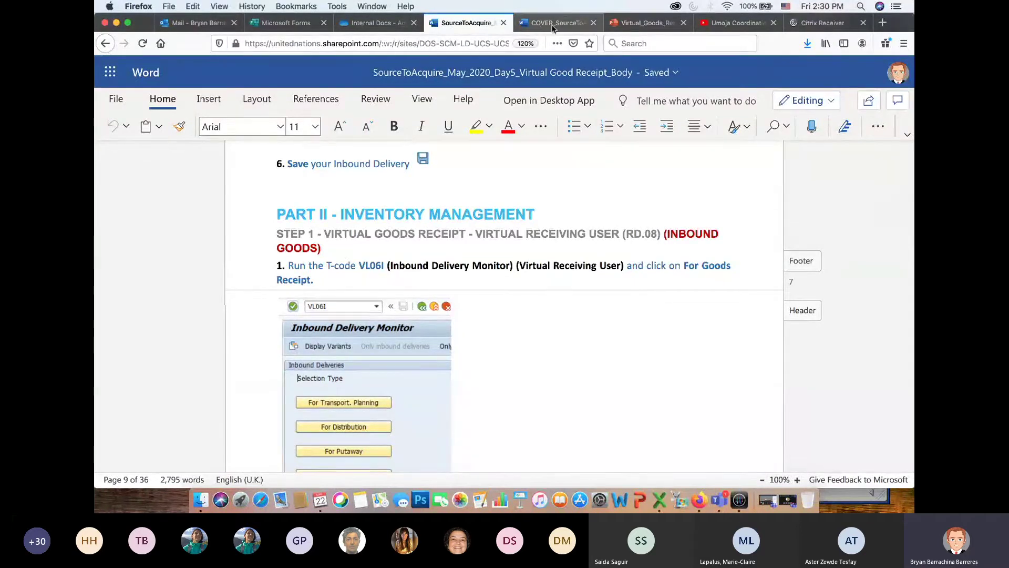
pyautogui.scroll(-3, 579, 216)
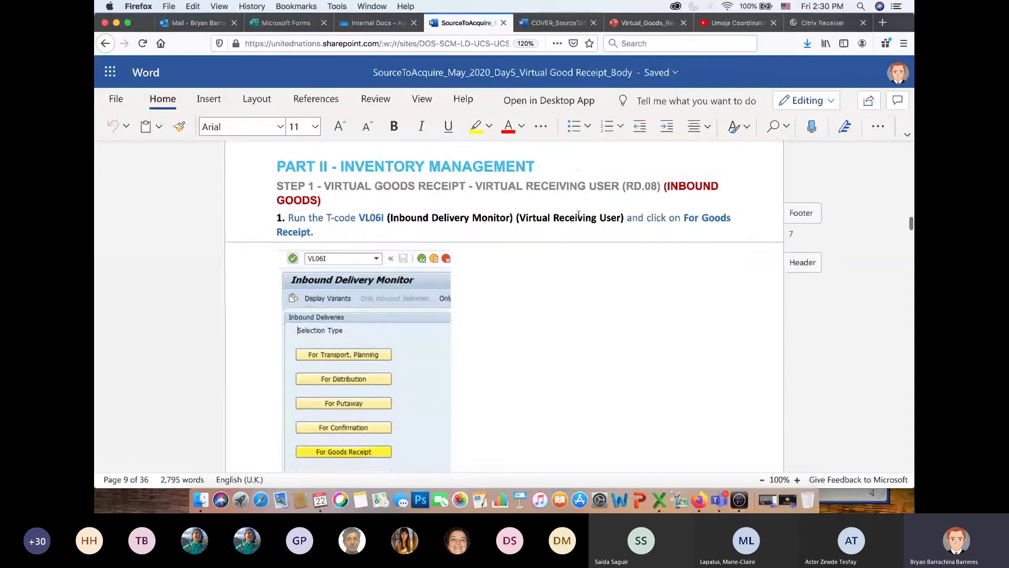
pyautogui.scroll(-10, 578, 216)
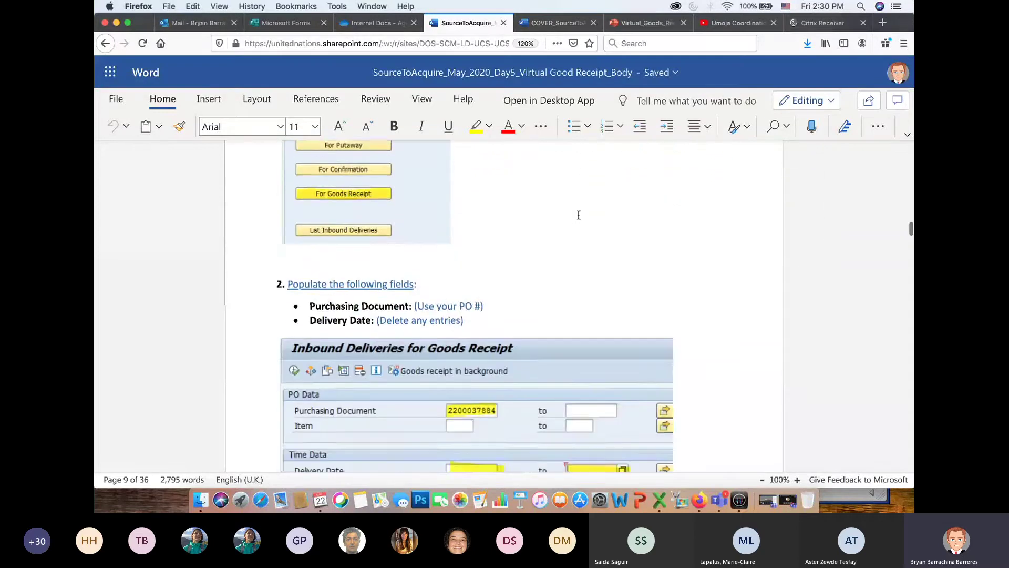
pyautogui.scroll(-10, 578, 215)
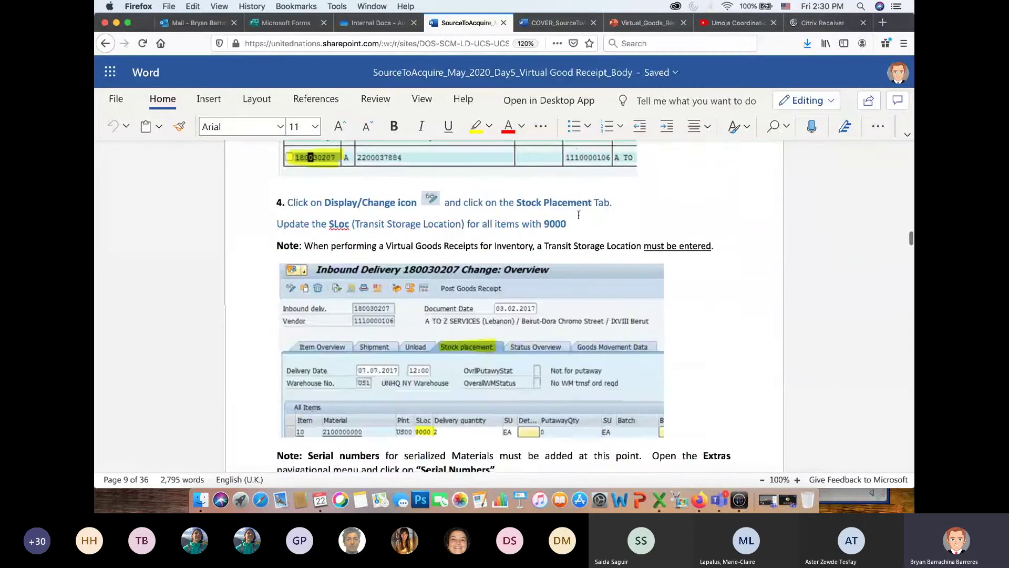
pyautogui.scroll(-5, 683, 252)
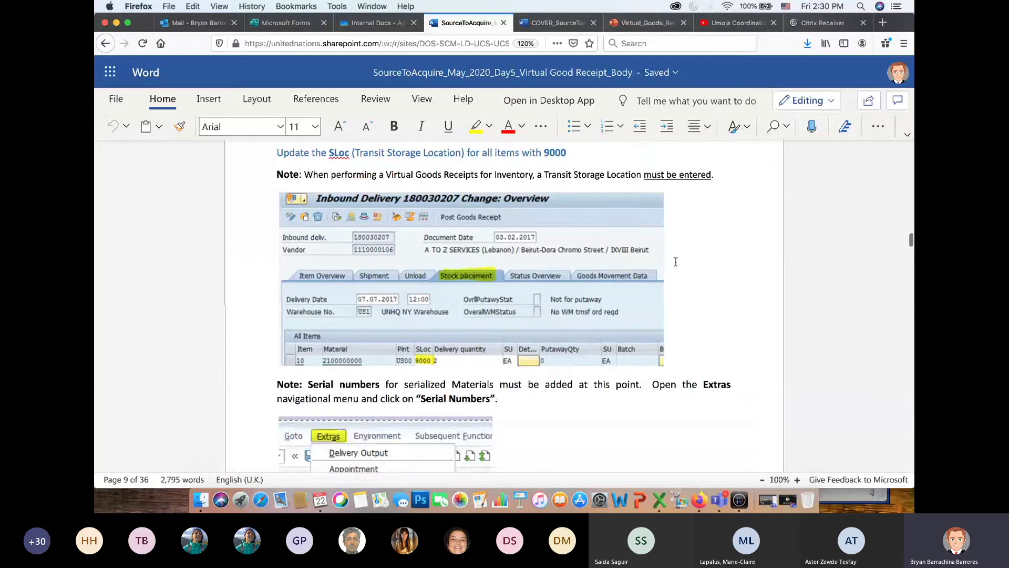
pyautogui.scroll(-5, 676, 261)
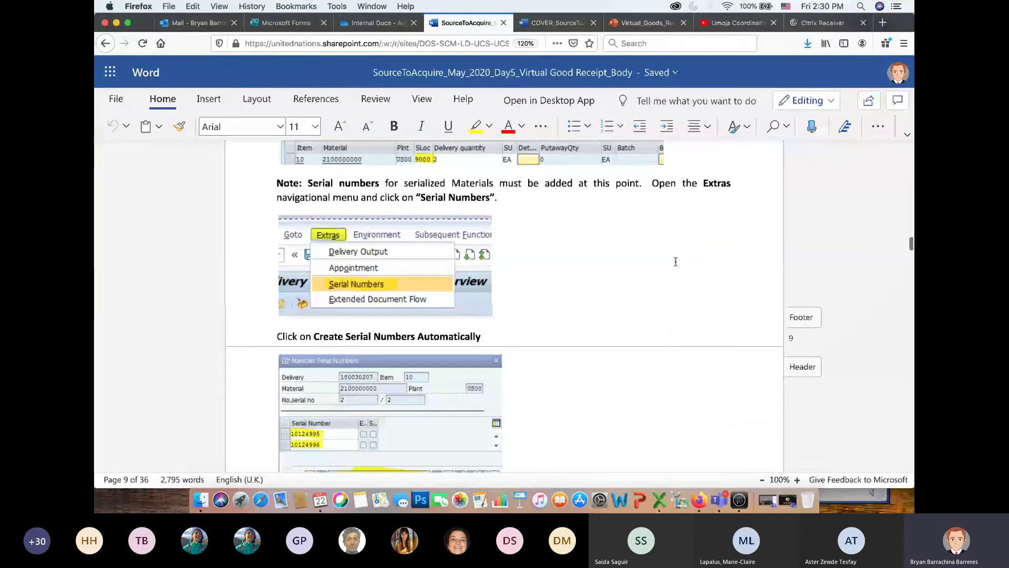
pyautogui.scroll(-1, 516, 217)
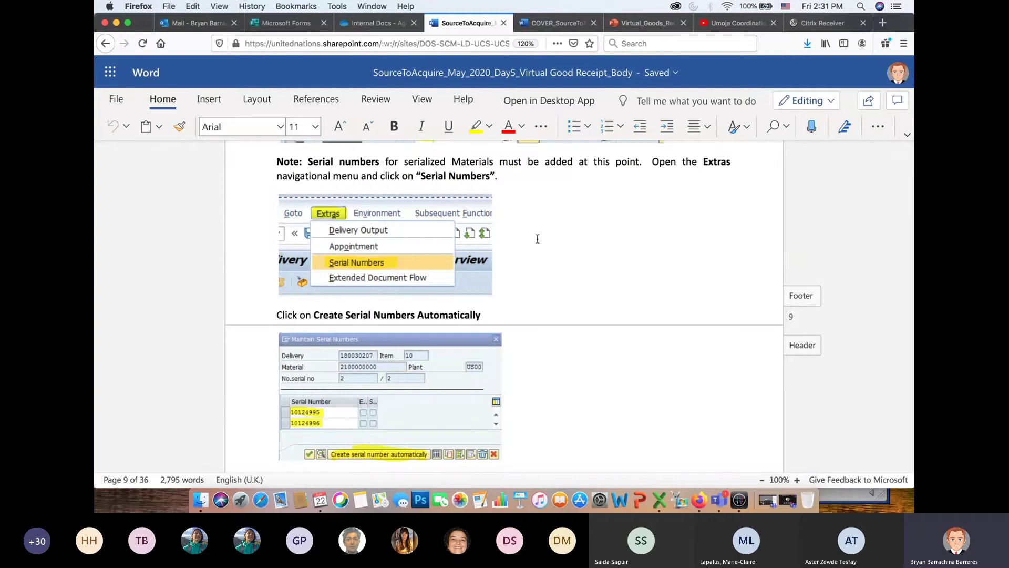
# Step: Switch back to SAP in Citrix Viewer, confirm the storage location entries and try to open serial number maintenance for the delivery
pyautogui.press('super+Tab')
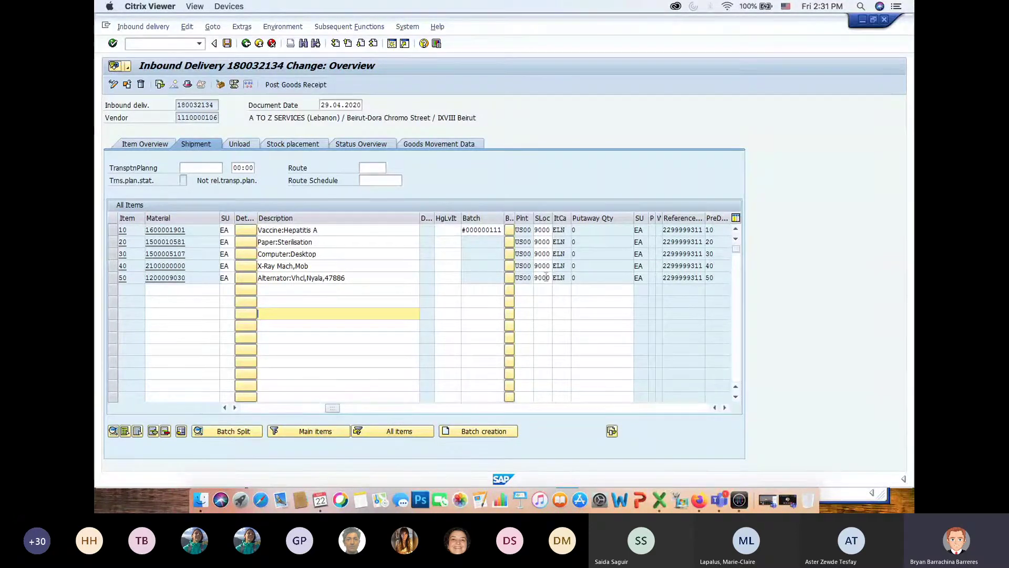
pyautogui.press('Return')
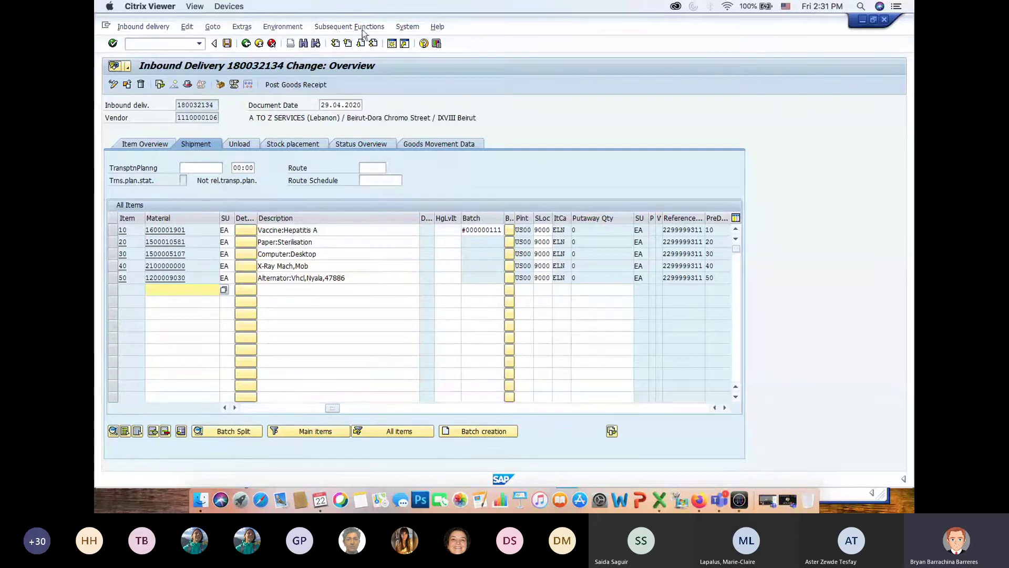
pyautogui.click(153, 26)
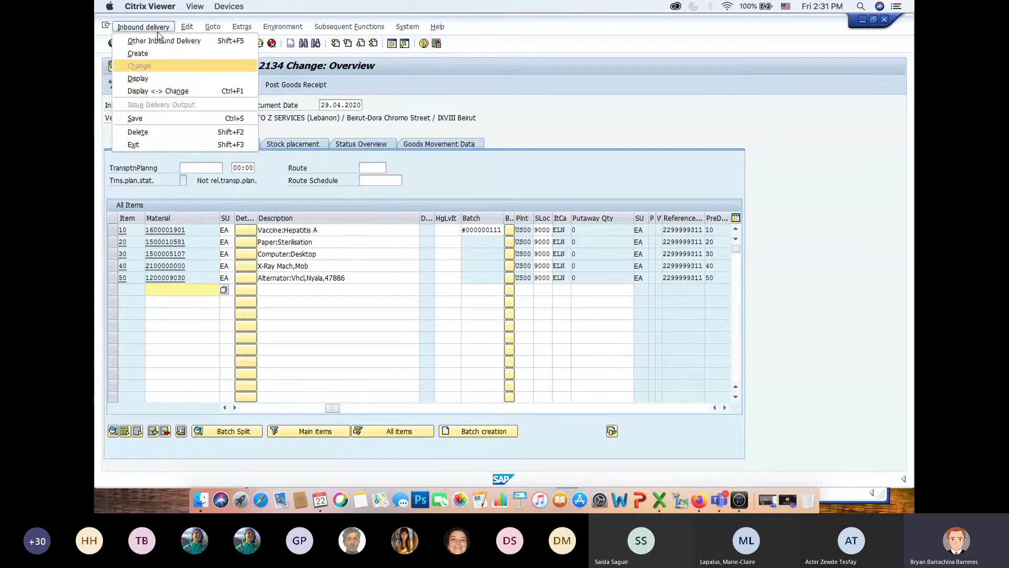
pyautogui.moveTo(185, 30)
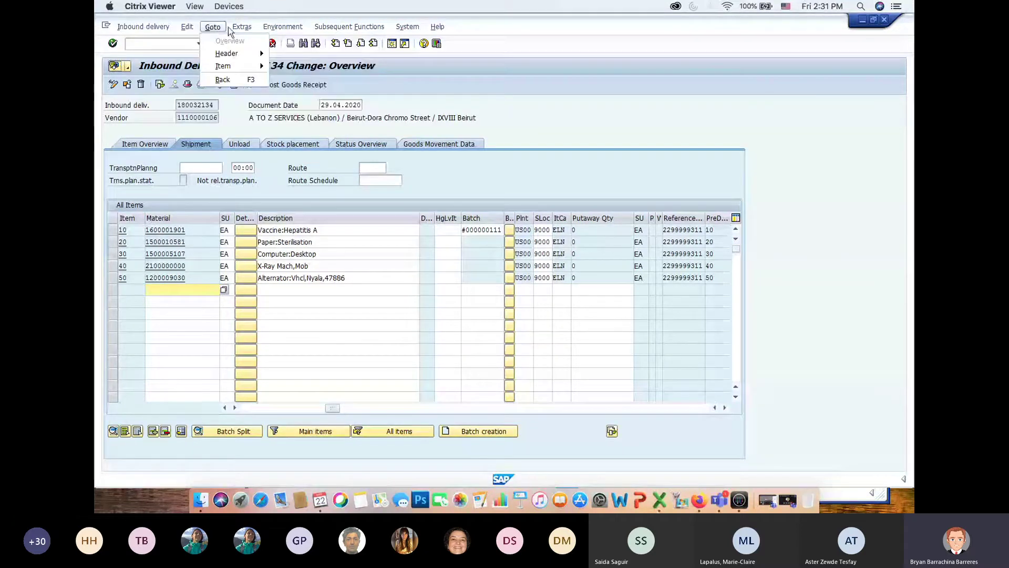
pyautogui.moveTo(244, 31)
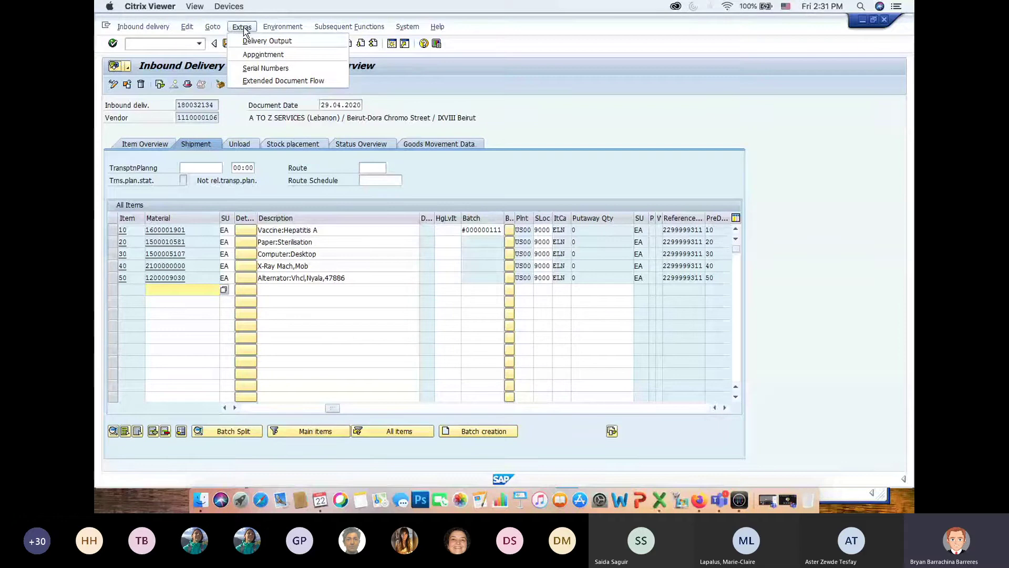
pyautogui.click(253, 68)
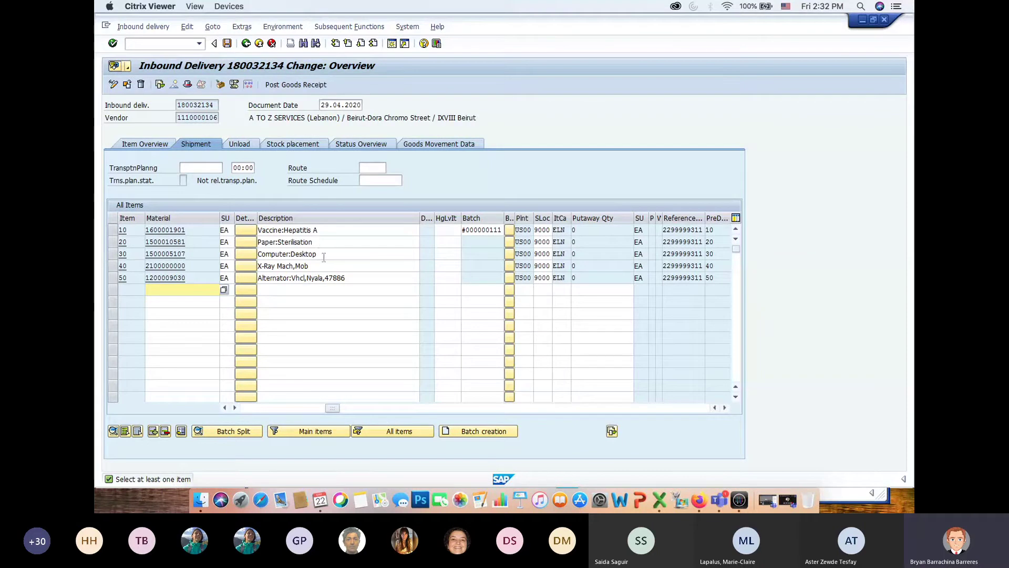
# Step: Try to post the goods receipt with item 30 (Computer:Desktop) selected, and return to the delivery overview
pyautogui.click(111, 254)
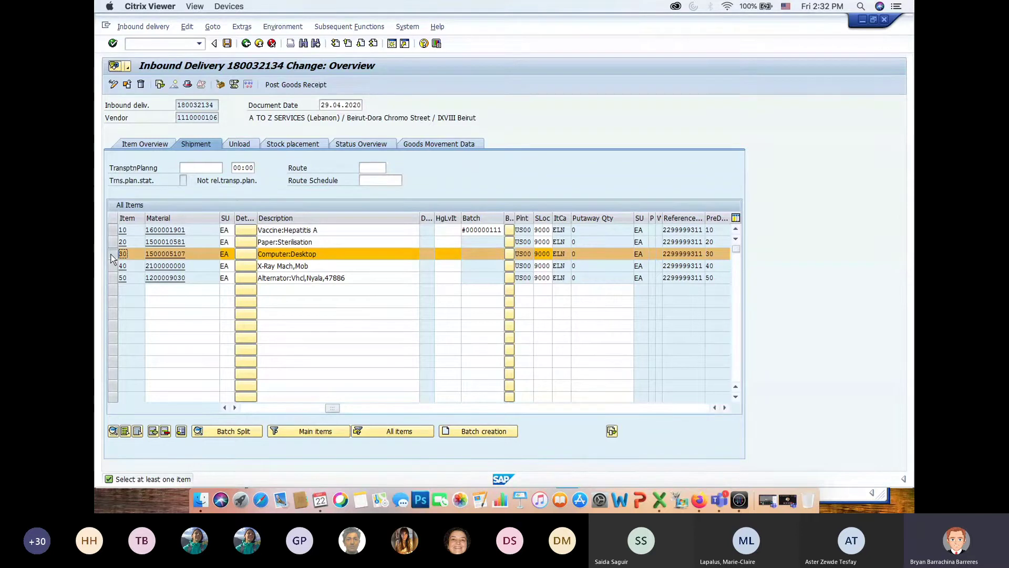
pyautogui.click(298, 85)
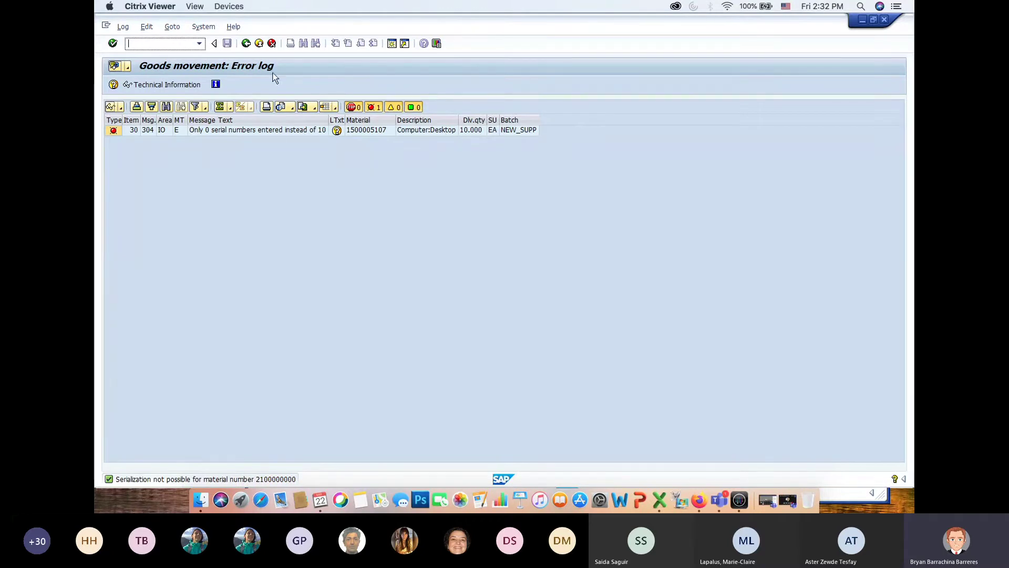
pyautogui.click(246, 44)
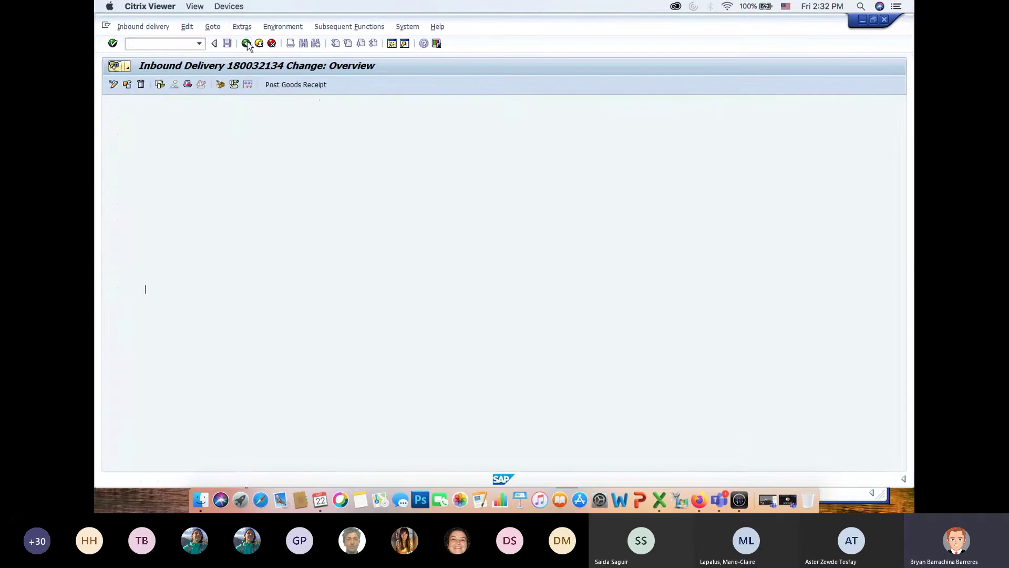
# Step: Create the serial numbers for item 30 (Computer:Desktop) automatically and confirm them
pyautogui.click(114, 255)
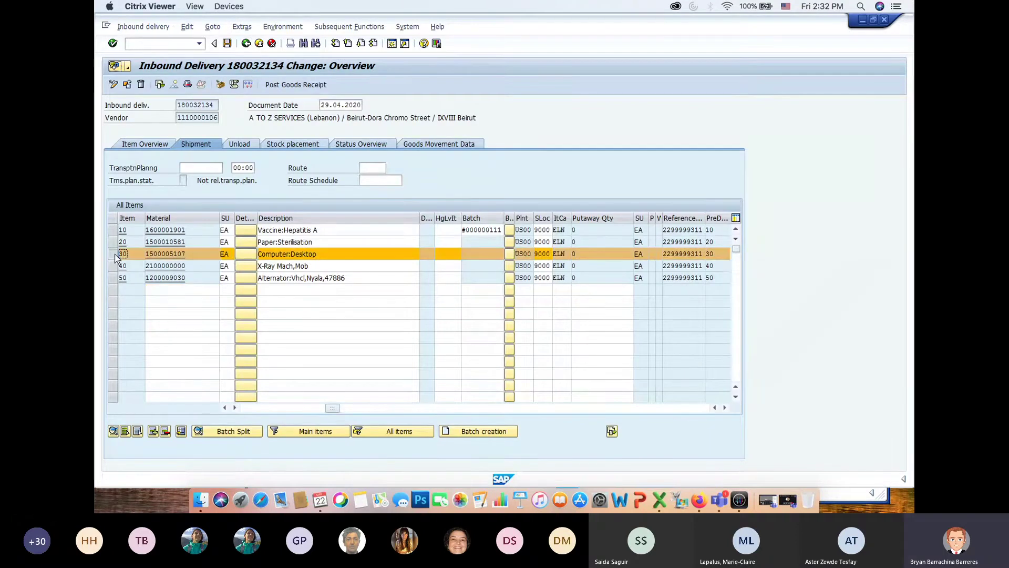
pyautogui.click(249, 29)
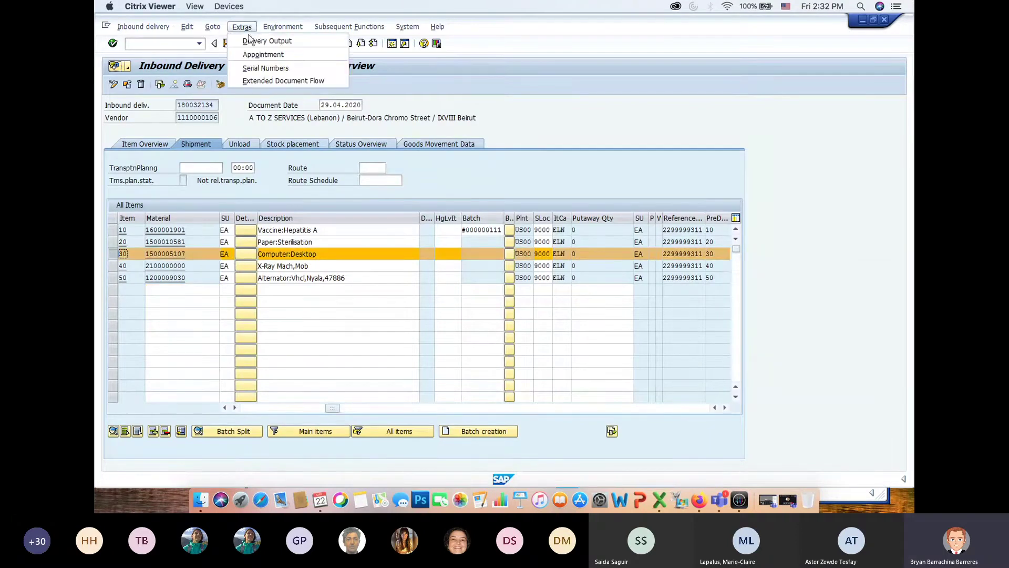
pyautogui.click(258, 68)
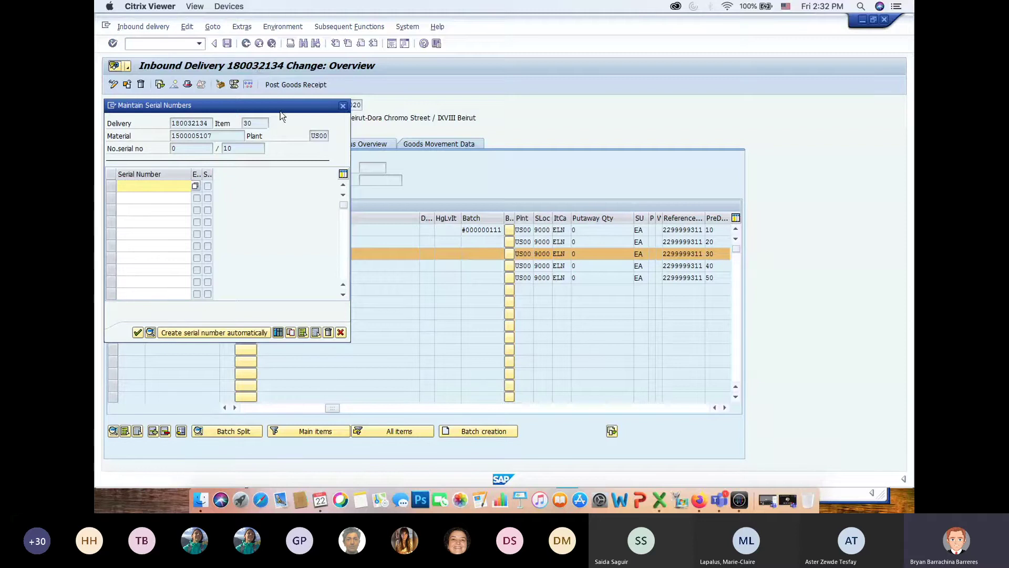
pyautogui.moveTo(279, 105); pyautogui.dragTo(548, 35)
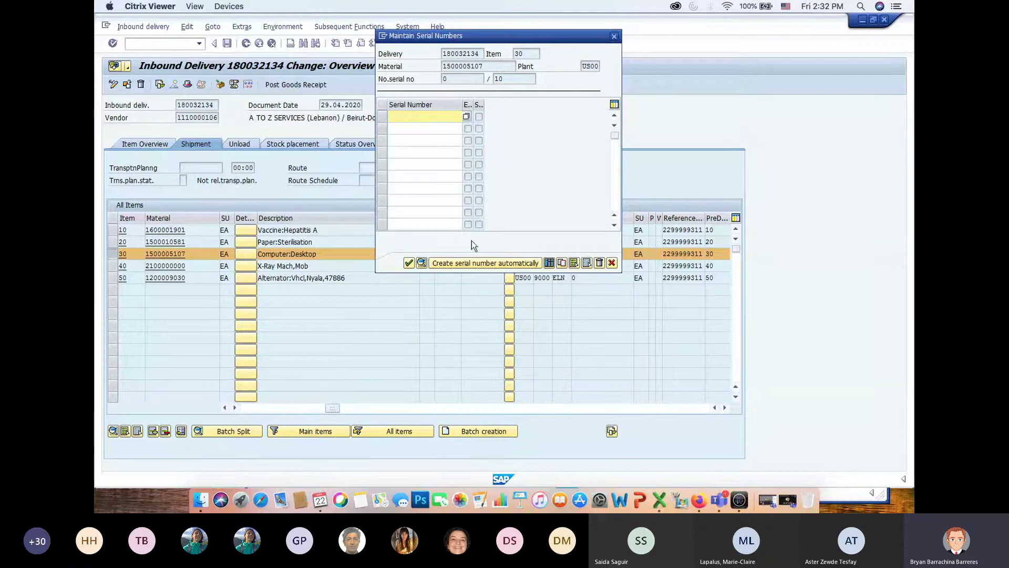
pyautogui.click(487, 267)
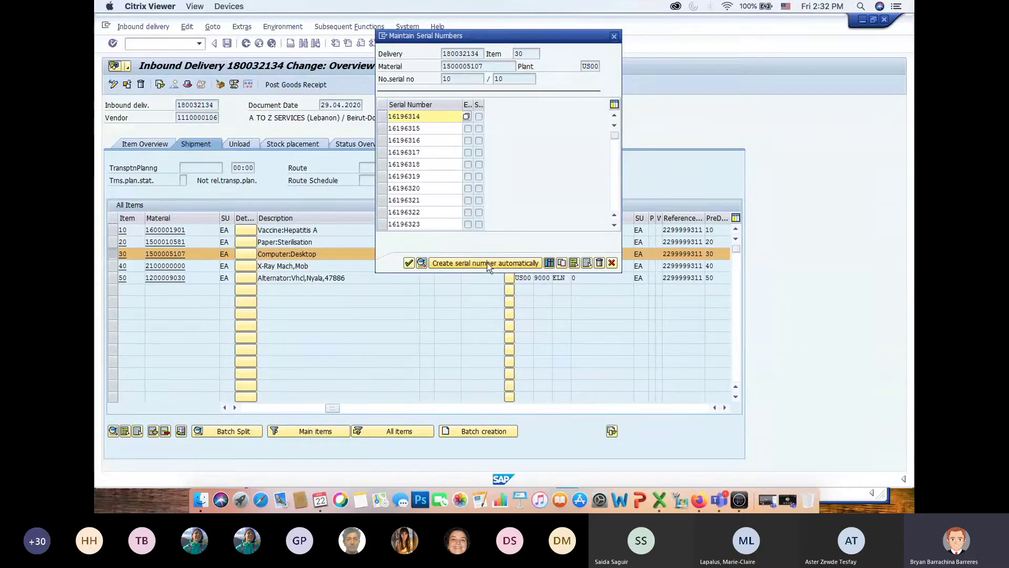
pyautogui.moveTo(497, 37)
pyautogui.mouseDown()
pyautogui.moveTo(783, 198)
pyautogui.moveTo(728, 285)
pyautogui.mouseUp()
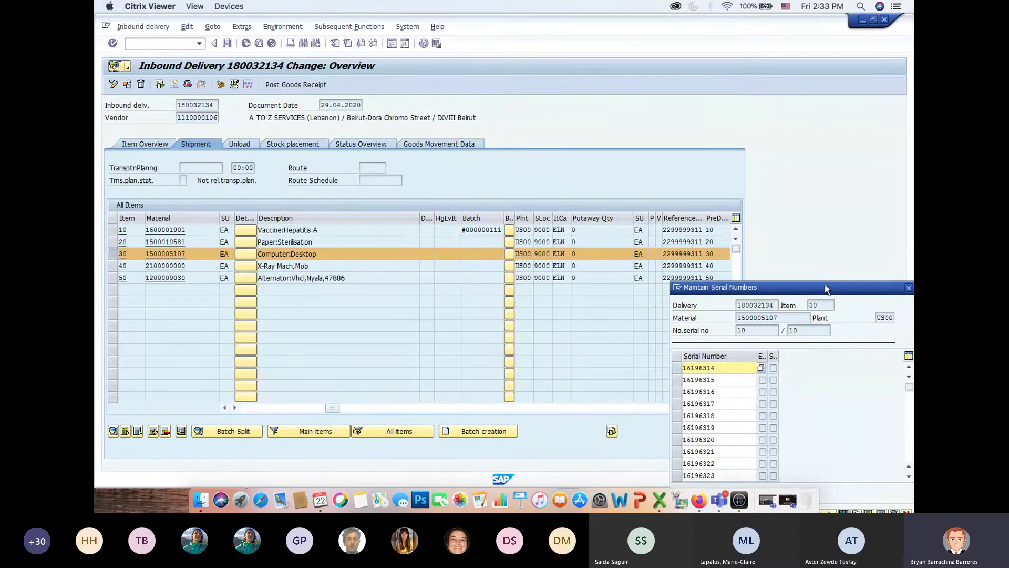
pyautogui.moveTo(825, 289); pyautogui.dragTo(731, 124)
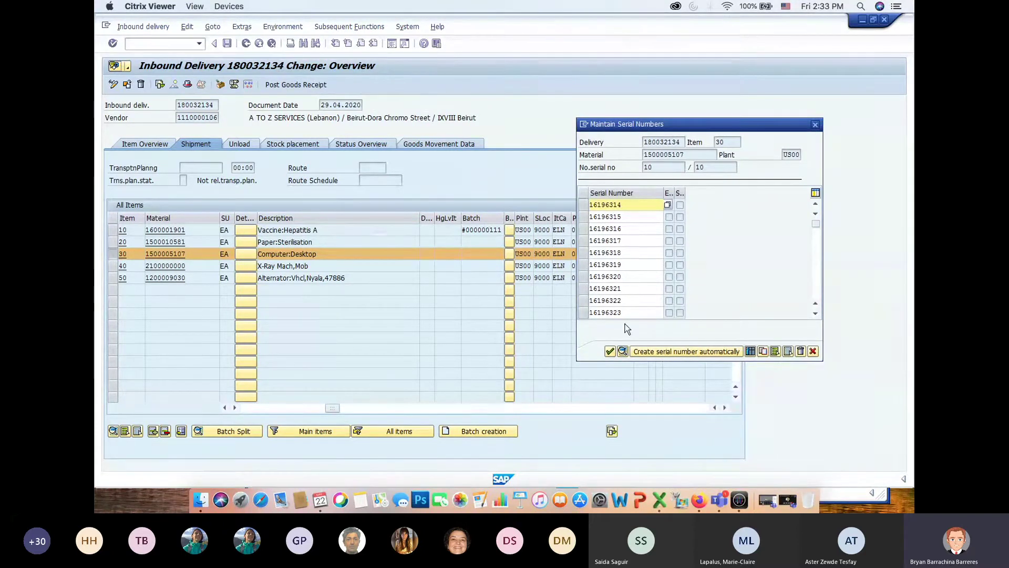
pyautogui.click(610, 351)
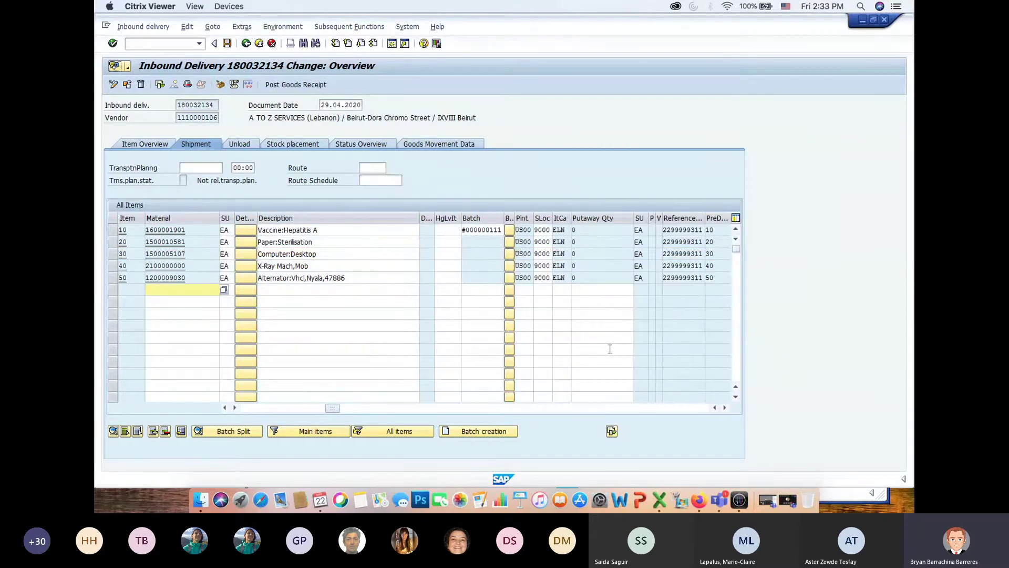
# Step: Create the serial number for item 40 (X-Ray Mach,Mob) automatically and confirm it
pyautogui.click(111, 266)
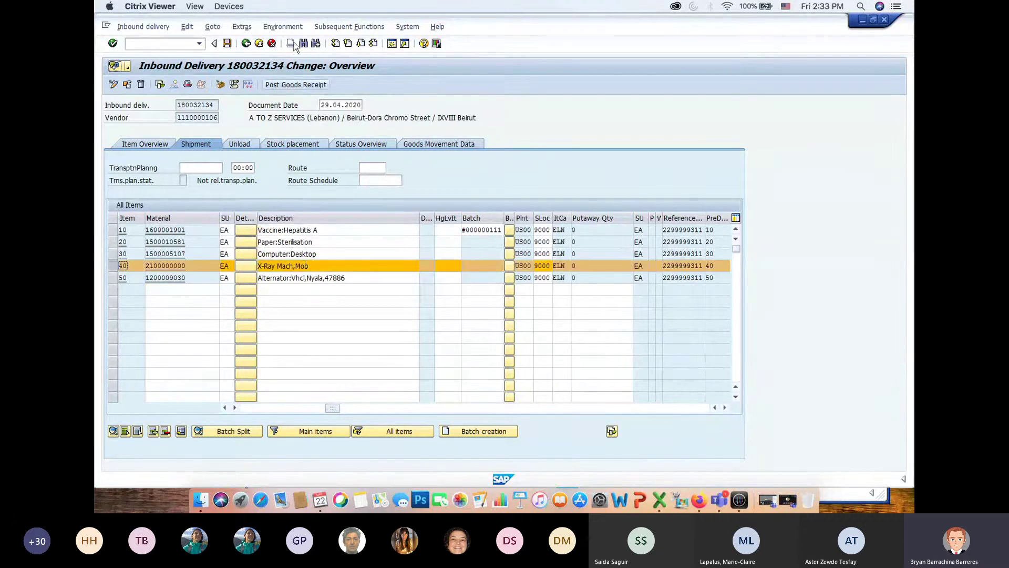
pyautogui.click(243, 26)
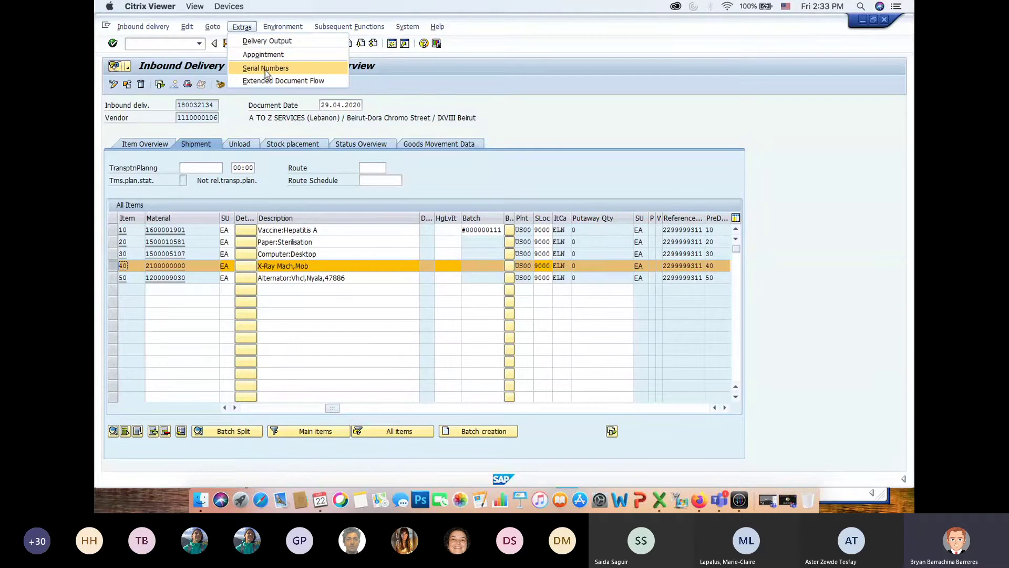
pyautogui.click(265, 68)
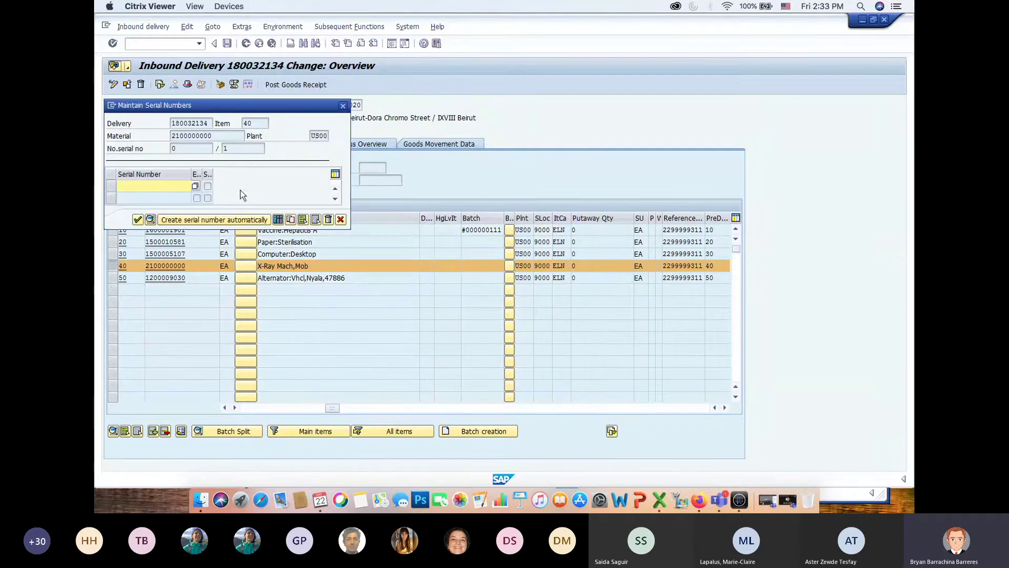
pyautogui.click(237, 220)
pyautogui.click(137, 220)
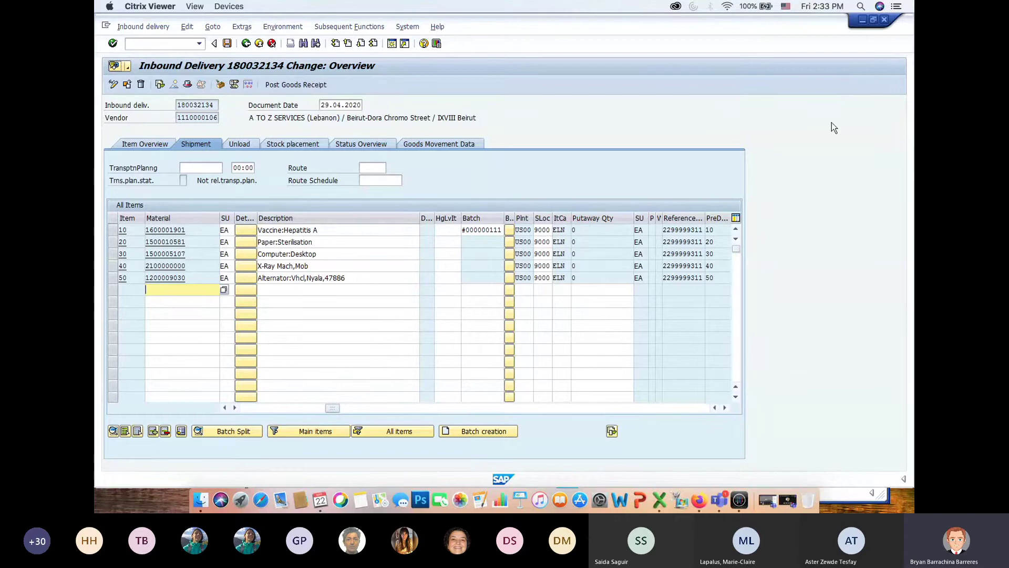
# Step: Switch to the Word guide in Firefox and review step 5 on posting the goods receipt and printing the goods receipt slip
pyautogui.press('super+Tab')
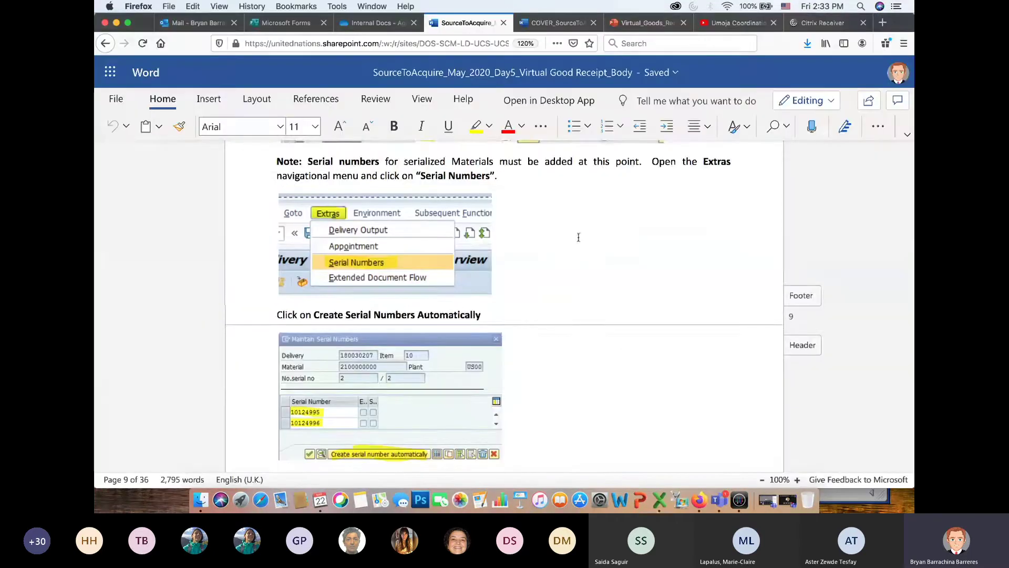
pyautogui.scroll(-3, 562, 232)
pyautogui.scroll(-9, 563, 232)
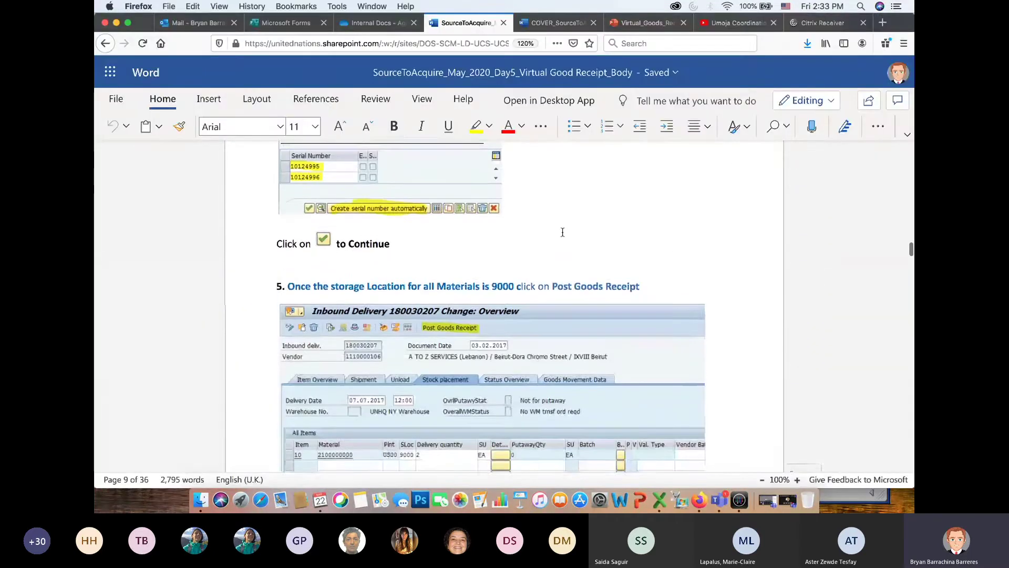
pyautogui.scroll(-1, 563, 232)
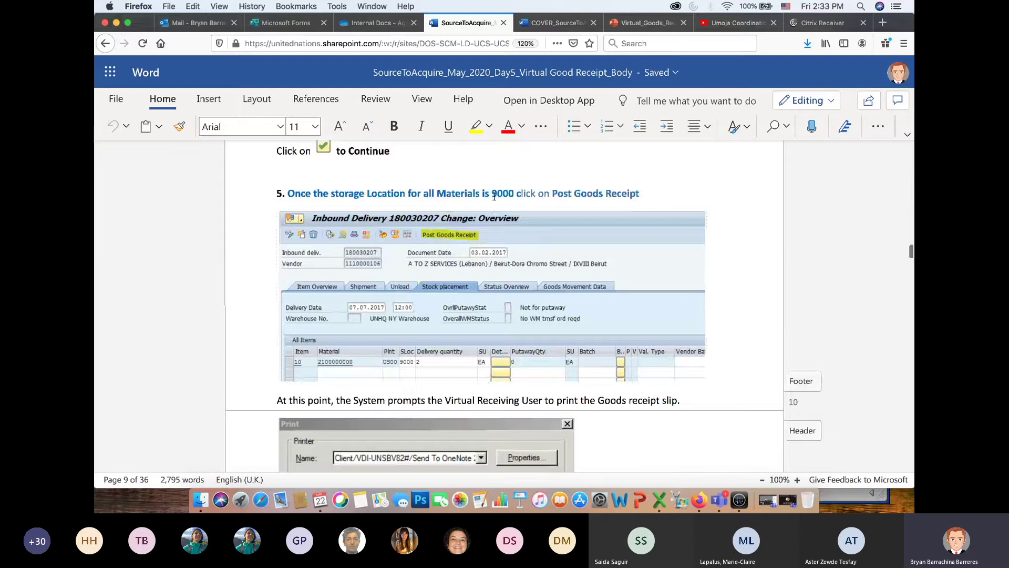
pyautogui.scroll(-3, 555, 223)
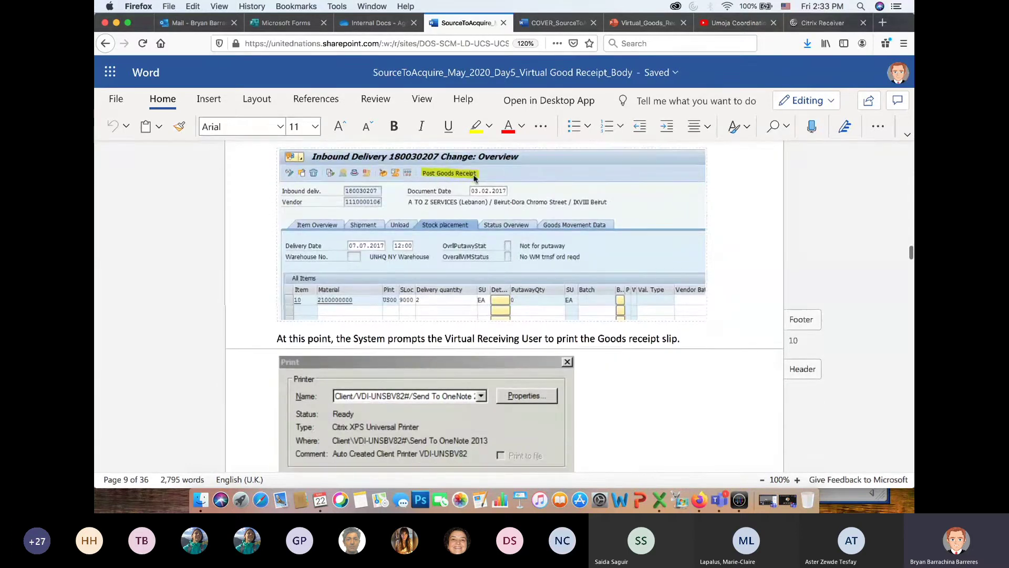
pyautogui.scroll(-13, 610, 292)
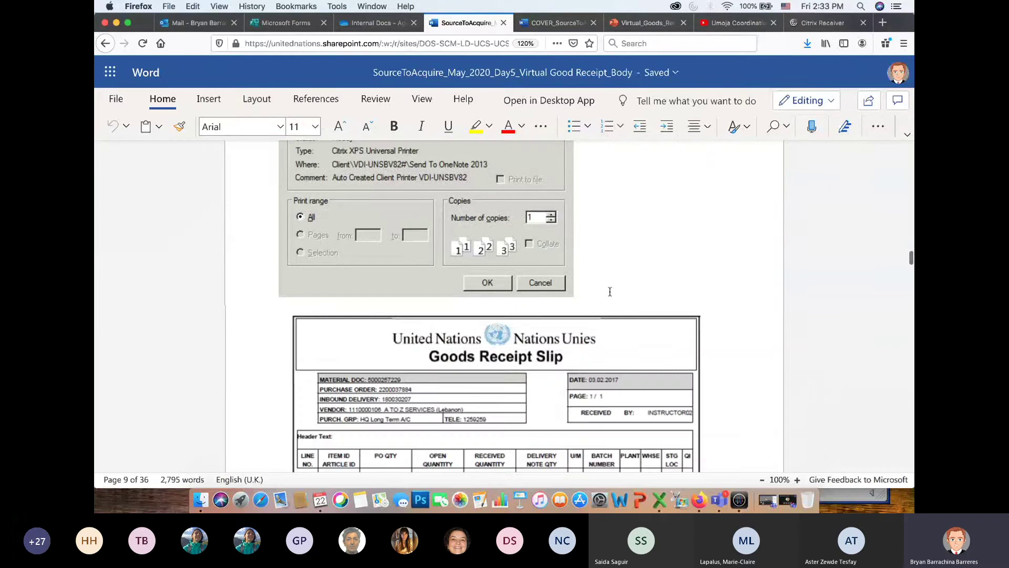
# Step: Review the sample Goods Receipt Slip and the note on checking the material document with T-code ME23N in the guide
pyautogui.scroll(-11, 610, 291)
pyautogui.scroll(4, 611, 295)
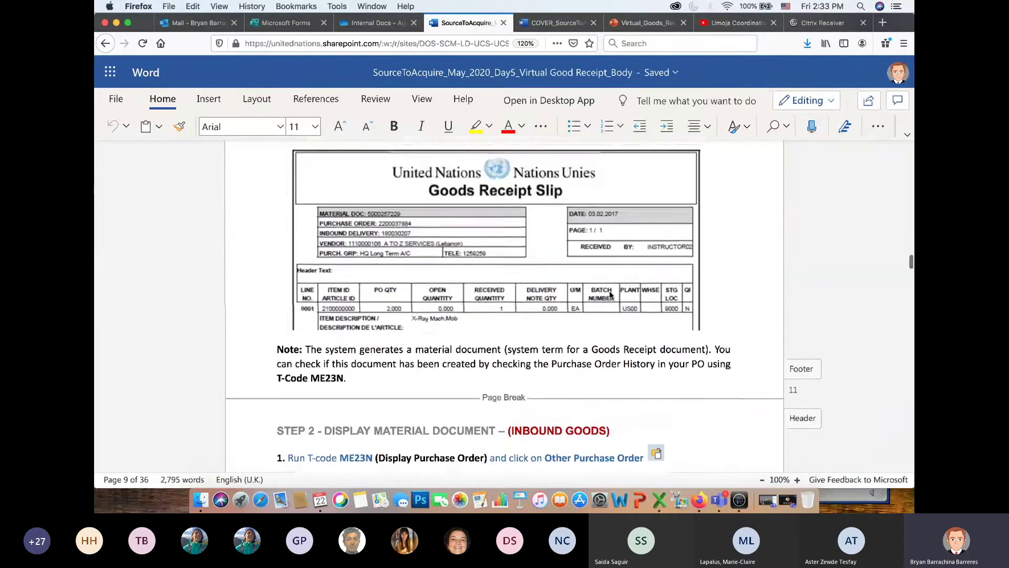
pyautogui.scroll(2, 610, 294)
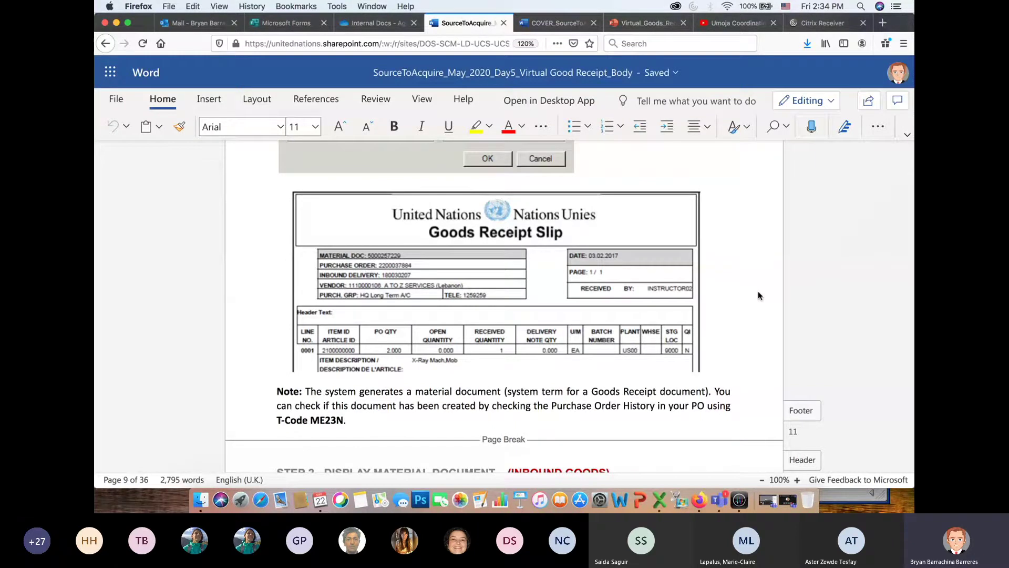
pyautogui.scroll(-1, 759, 295)
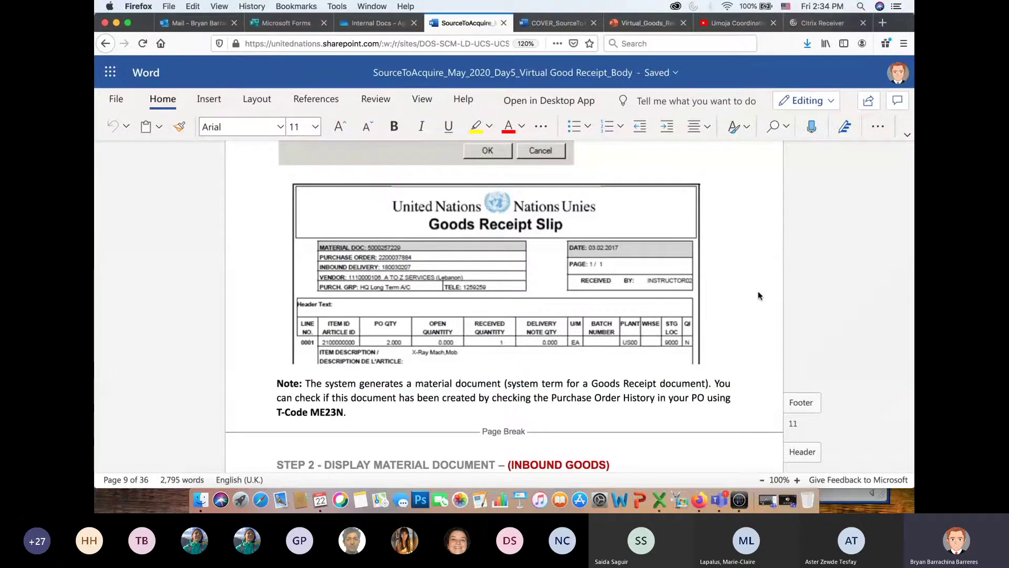
# Step: Switch back to SAP in Citrix Viewer and post the goods receipt for inbound delivery 180032134 from its item overview
pyautogui.press('super+Tab')
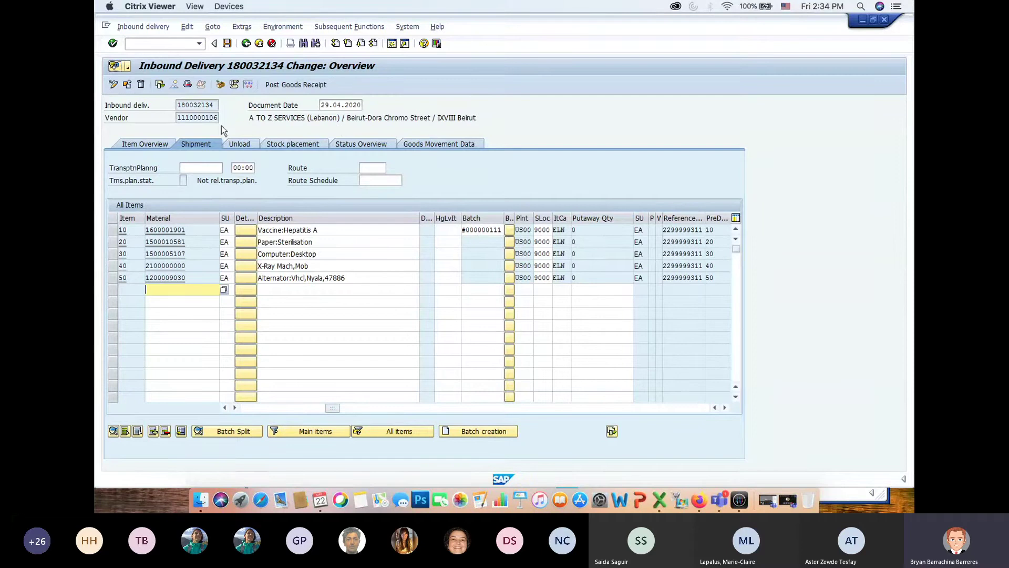
pyautogui.click(141, 139)
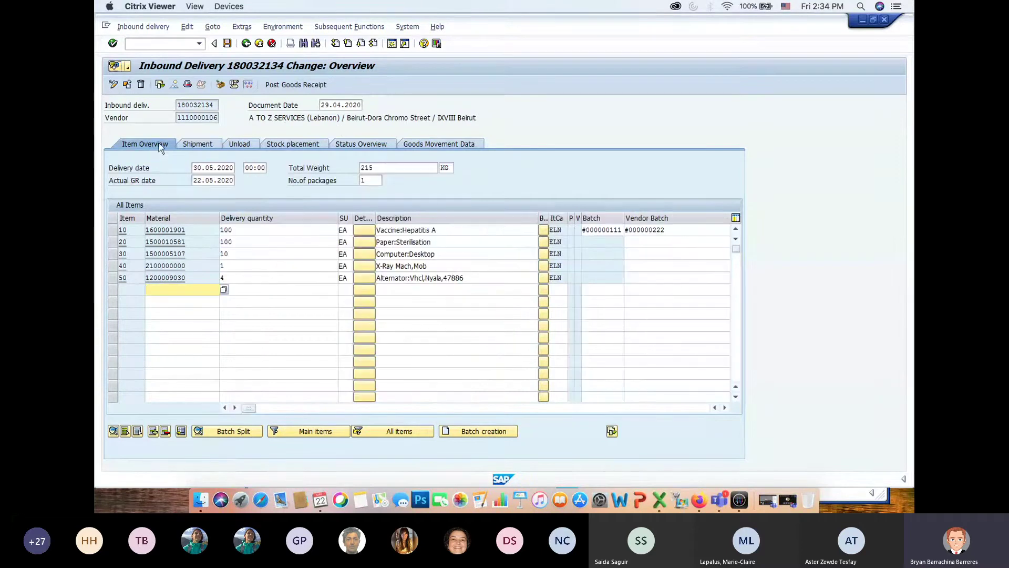
pyautogui.click(304, 86)
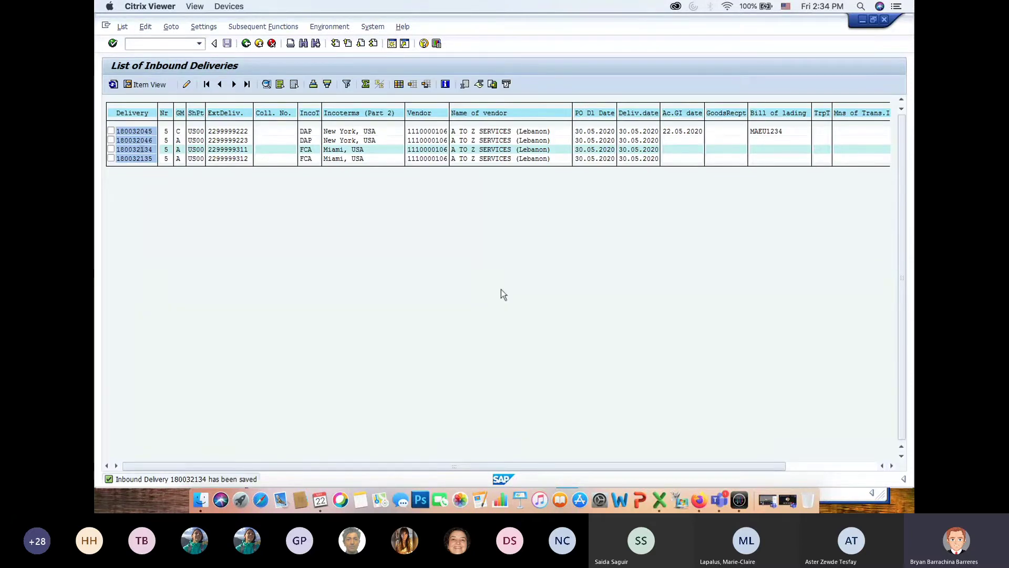
# Step: Display inbound delivery 180032134 with its shipment and unload data, and cancel out of the print dialog
pyautogui.doubleClick(141, 150)
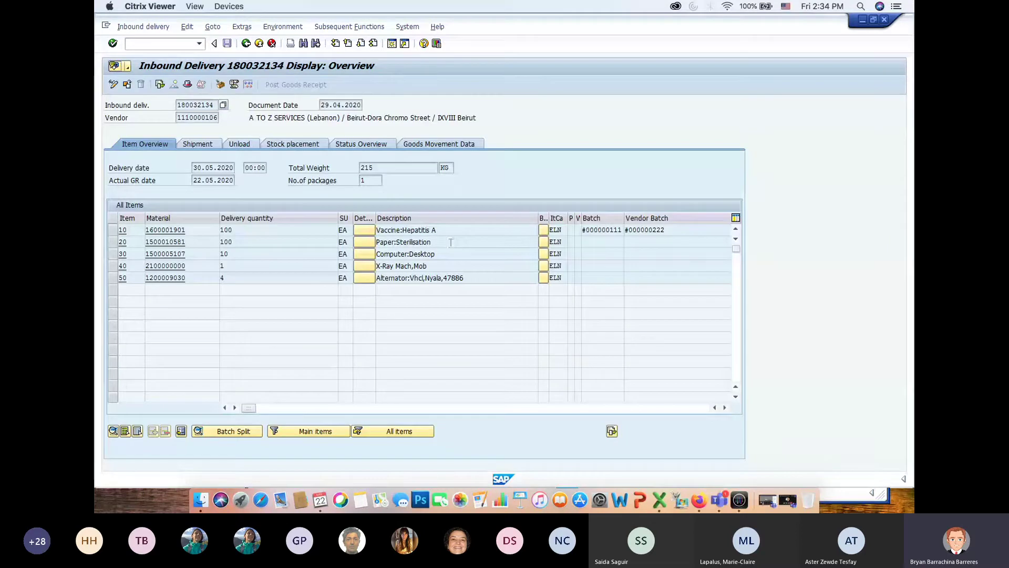
pyautogui.click(194, 144)
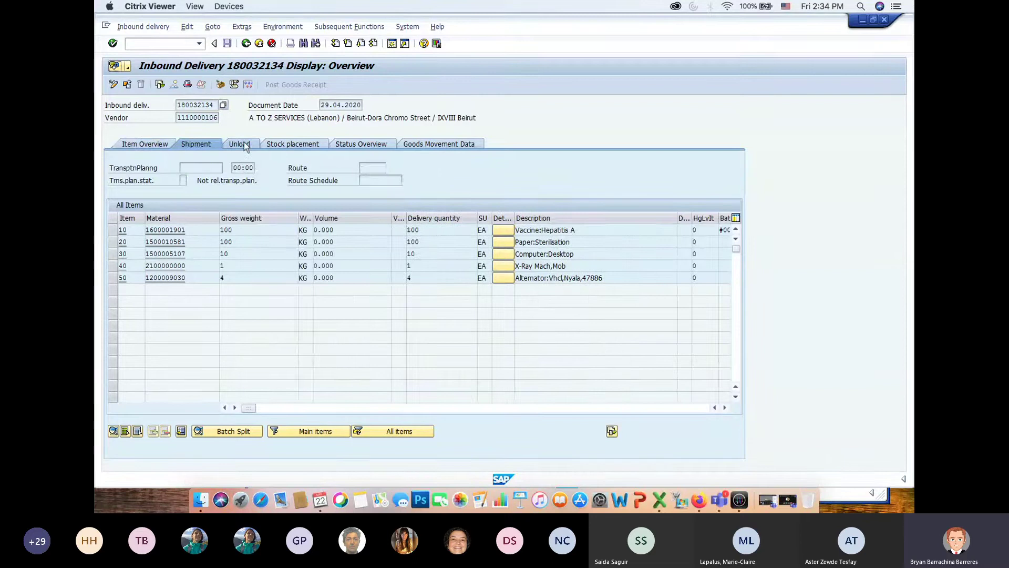
pyautogui.click(247, 145)
pyautogui.hotkey('ctrl', 'p')
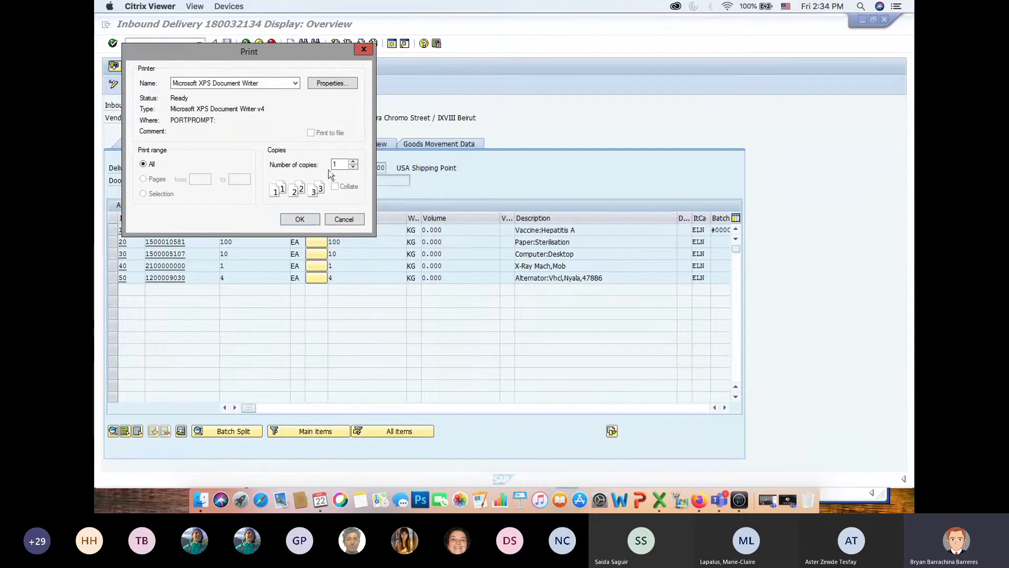
pyautogui.click(357, 220)
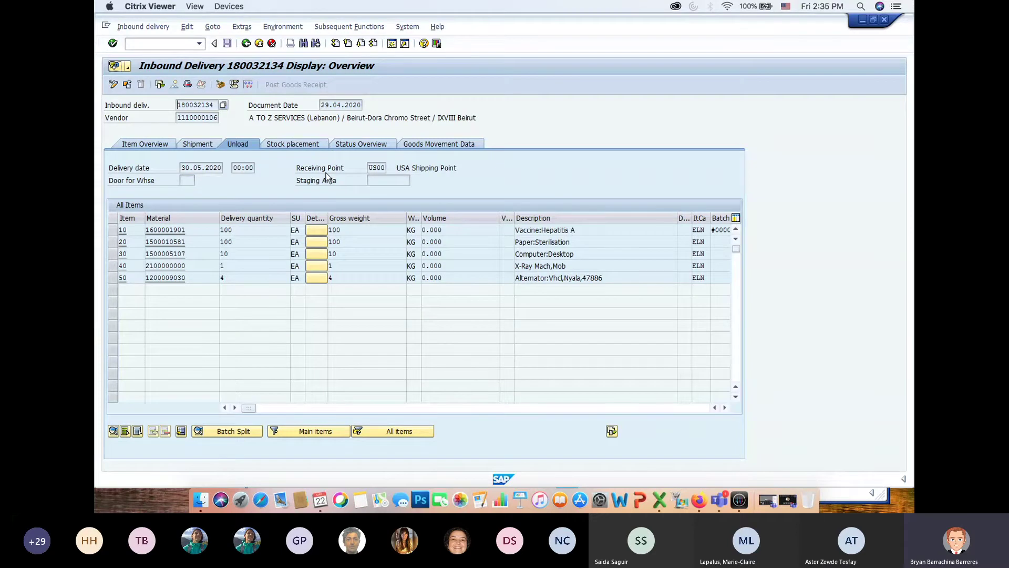
# Step: Open the delivery's header details and check the external ID in the administration data
pyautogui.click(188, 85)
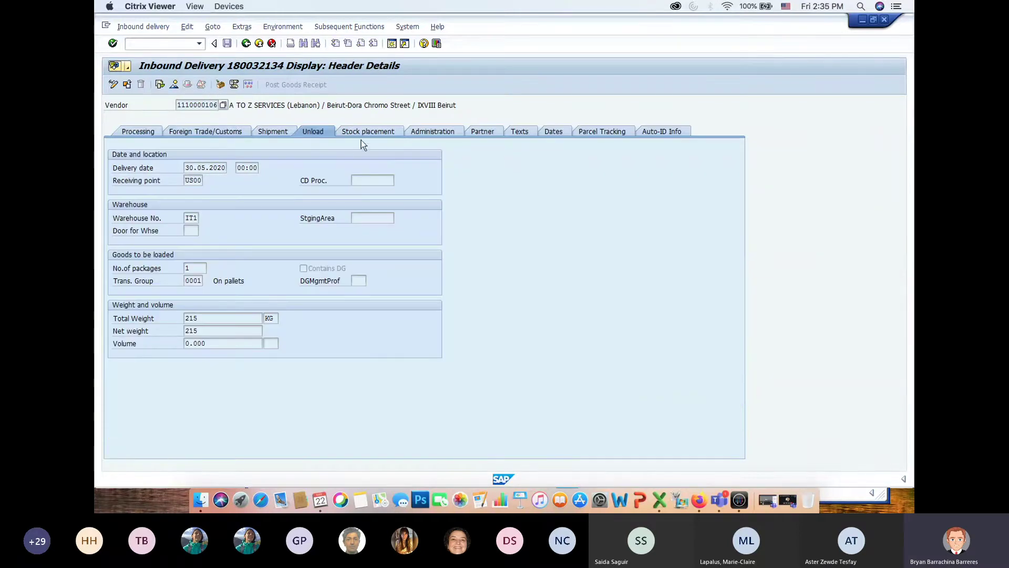
pyautogui.click(426, 128)
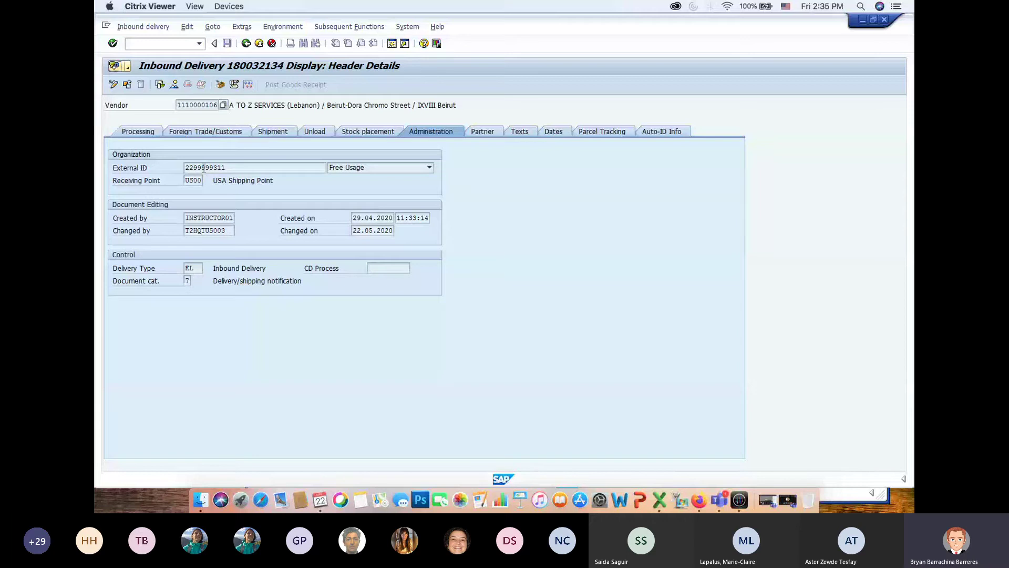
pyautogui.click(204, 168)
# Step: Open a new SAP session, run transaction ME23N and display the purchase order belonging to the delivery
pyautogui.click(392, 44)
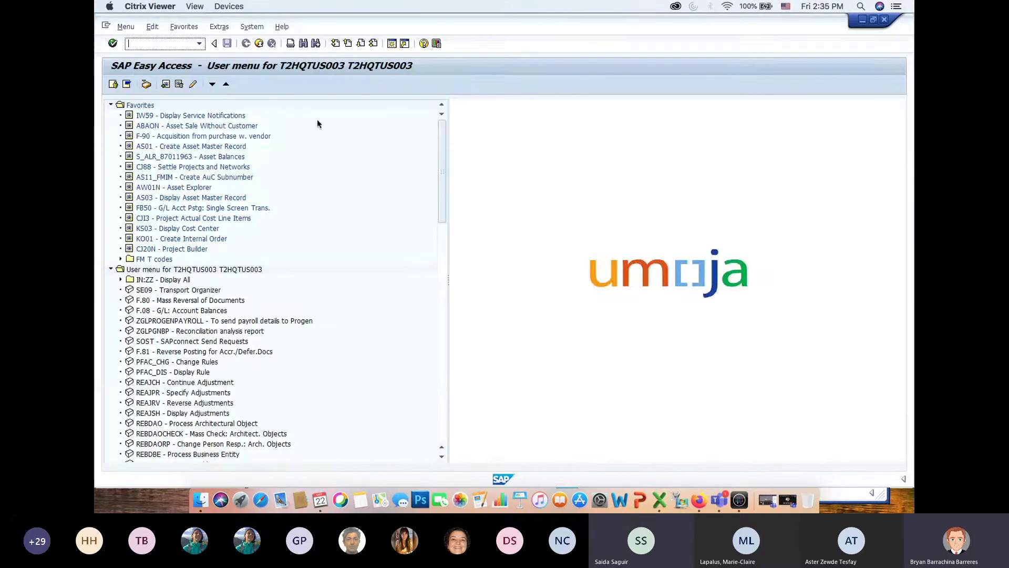
pyautogui.write('me23n')
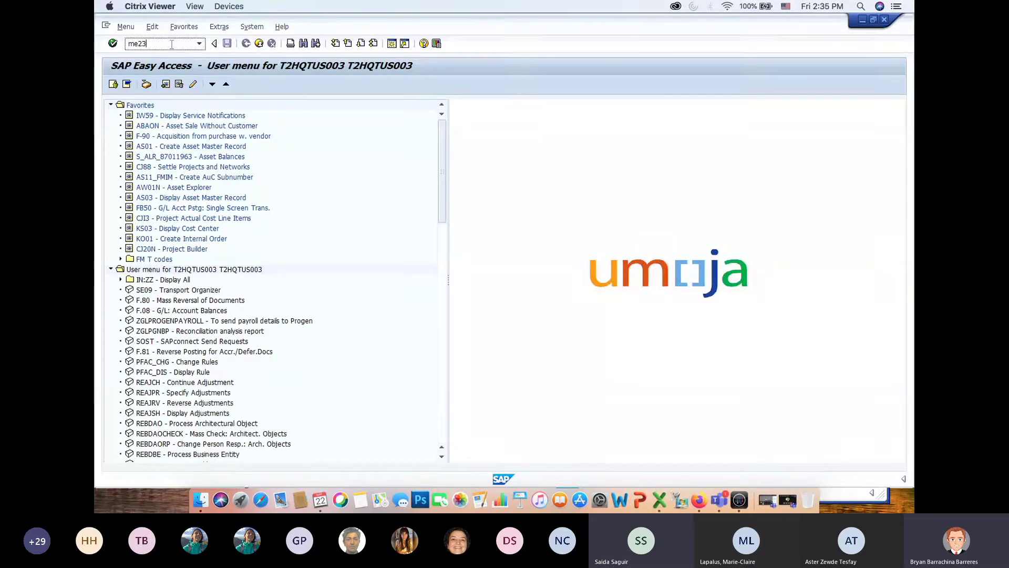
pyautogui.press('Return')
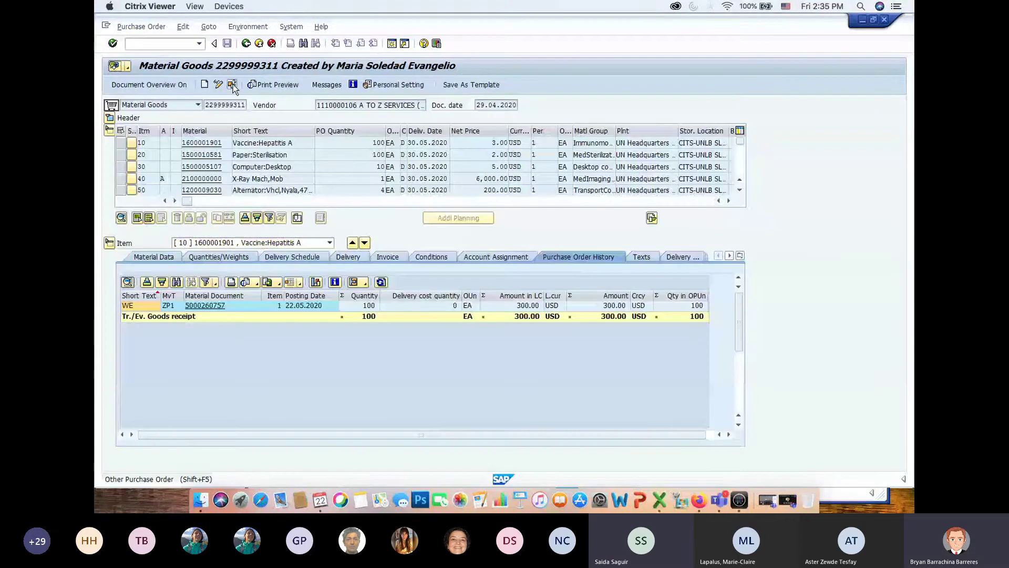
pyautogui.click(232, 84)
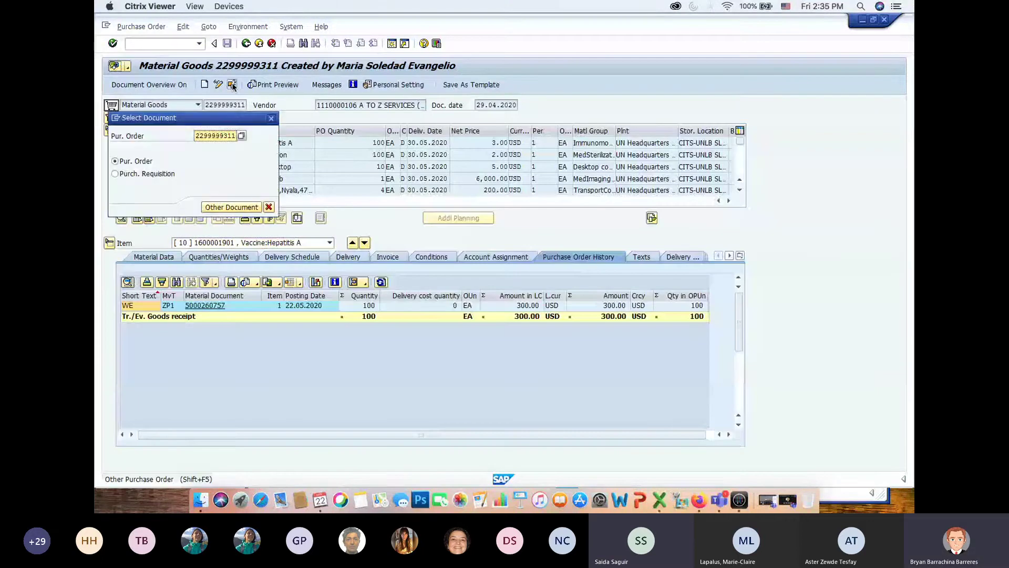
pyautogui.click(227, 207)
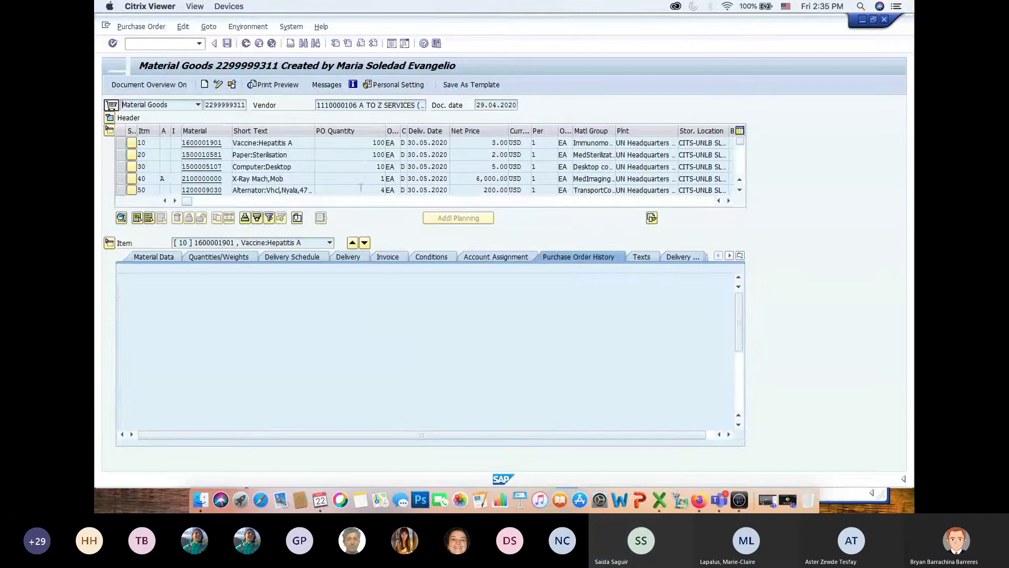
# Step: Move the purchase order window aside to view the inbound delivery header behind it, and return it to full size
pyautogui.click(110, 368)
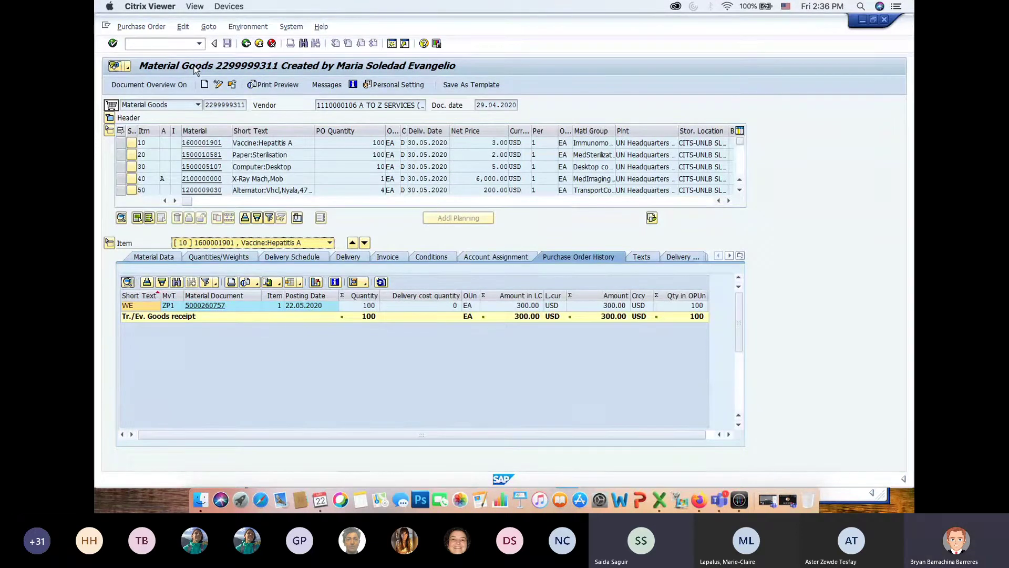
pyautogui.click(759, 21)
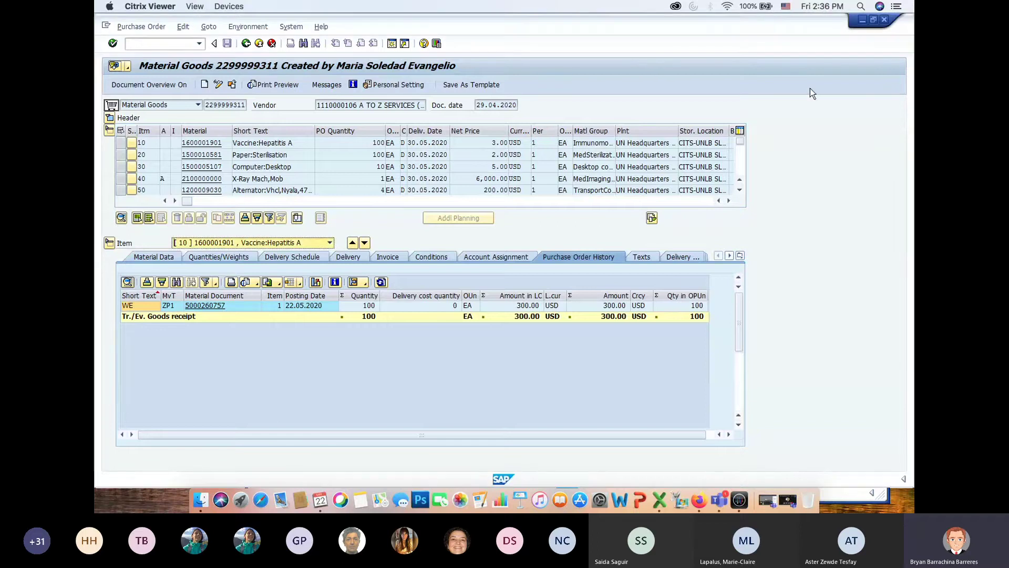
pyautogui.click(872, 20)
pyautogui.moveTo(499, 56); pyautogui.dragTo(719, 89)
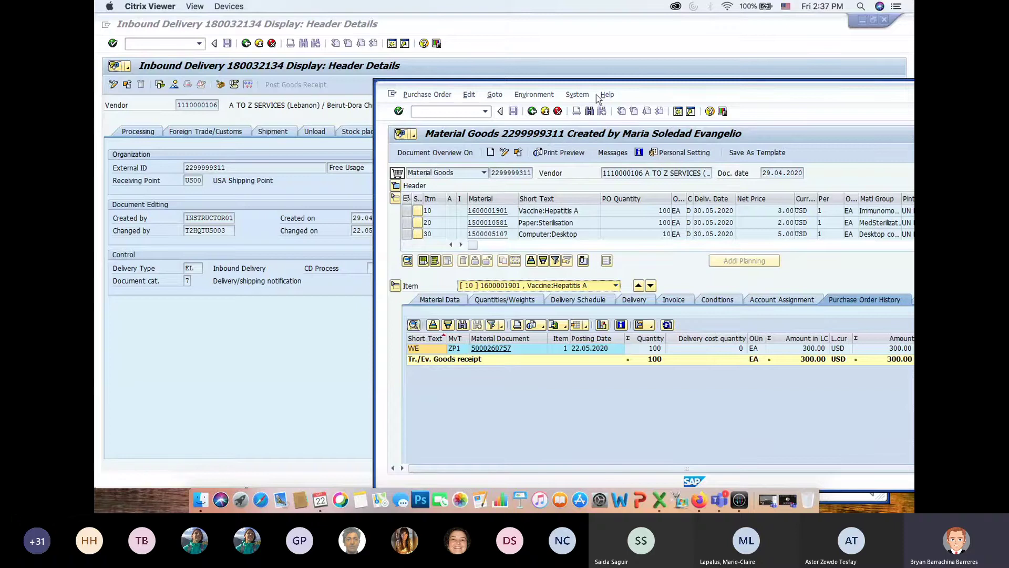
pyautogui.moveTo(654, 89); pyautogui.dragTo(471, 34)
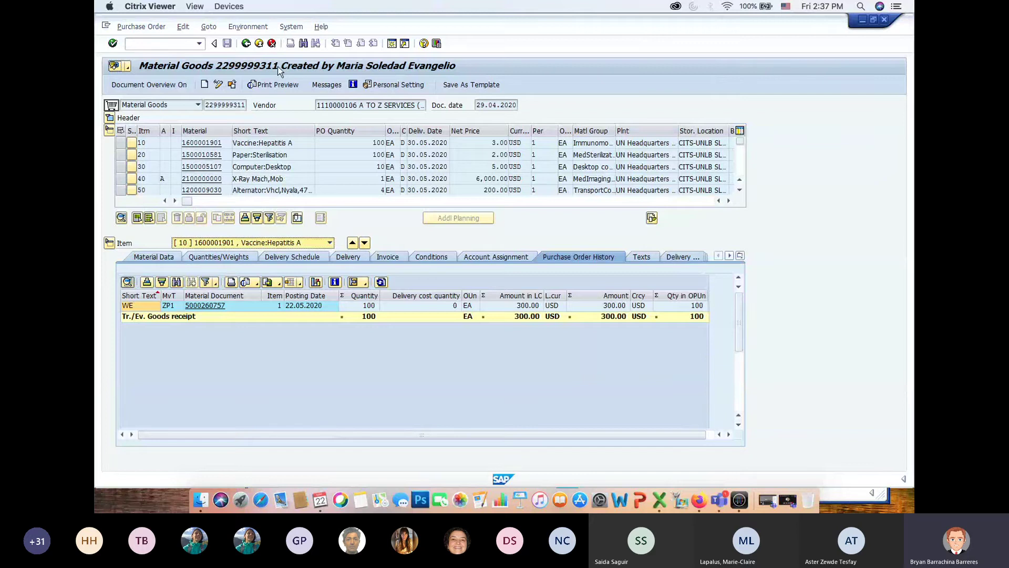
# Step: Check the inbound delivery in the Confirmations of item 10 (Vaccine:Hepatitis A) and return to its Purchase Order History
pyautogui.click(741, 256)
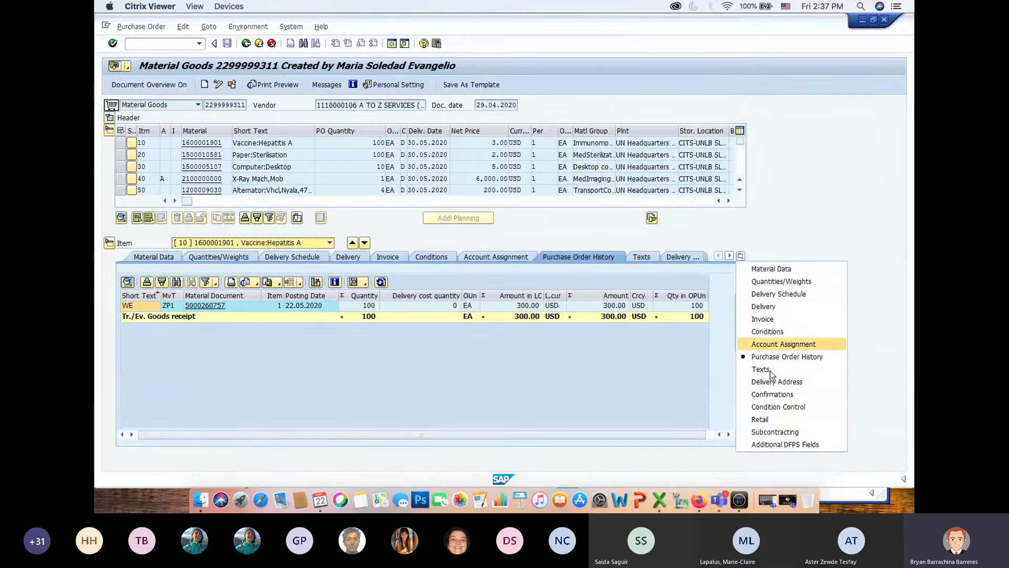
pyautogui.click(773, 395)
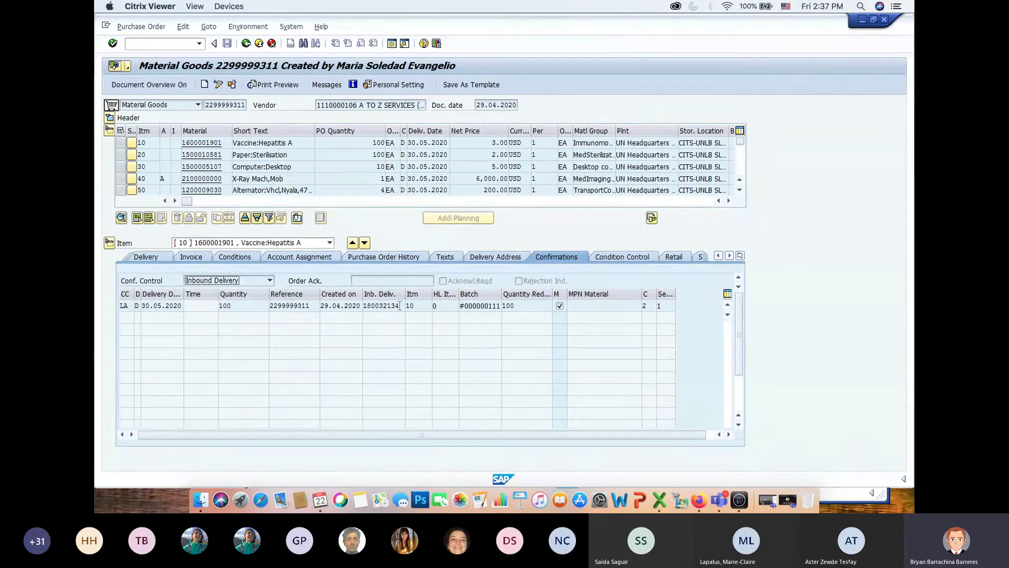
pyautogui.click(392, 257)
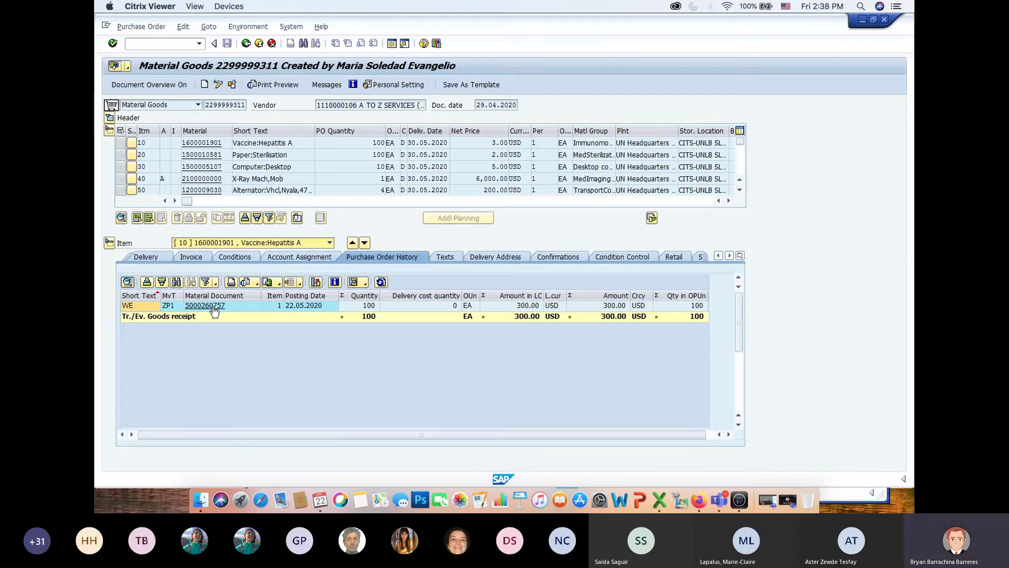
# Step: Switch to the Word guide in Firefox and review Step 2 on displaying the material document and Step 3 on T-code ZLEAUTOPGI
pyautogui.press('super+Tab')
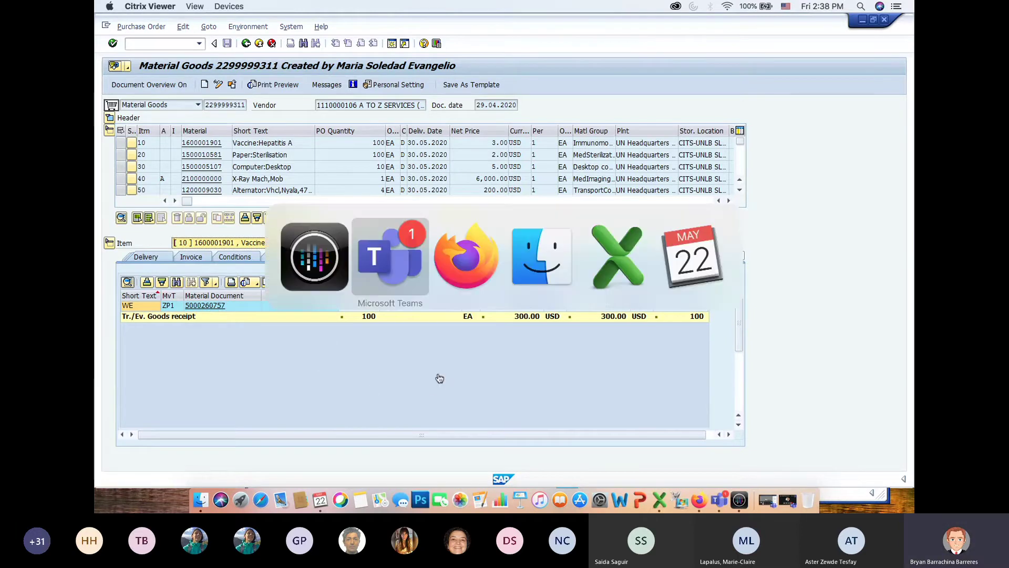
pyautogui.press('super+Tab')
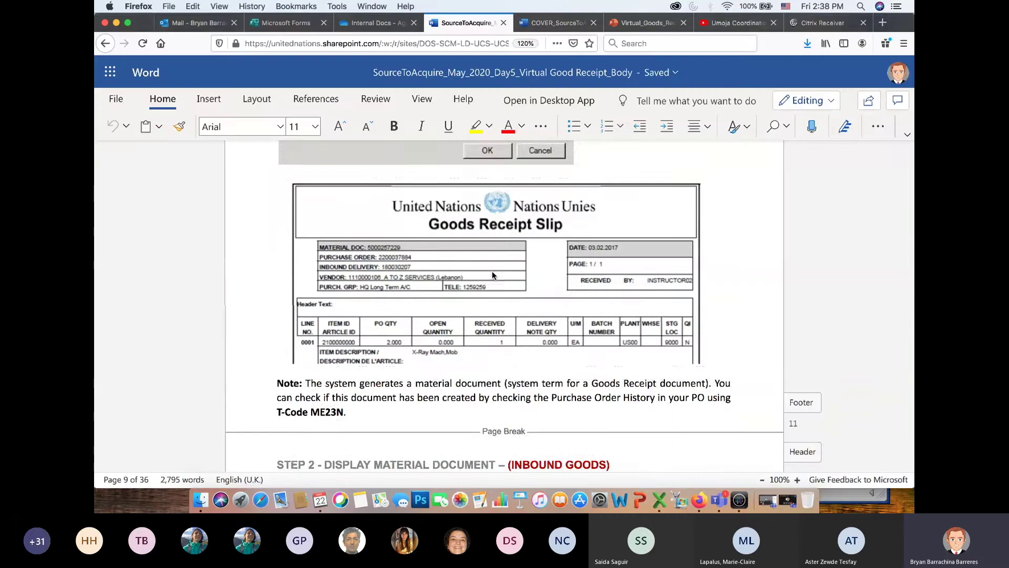
pyautogui.scroll(-5, 533, 205)
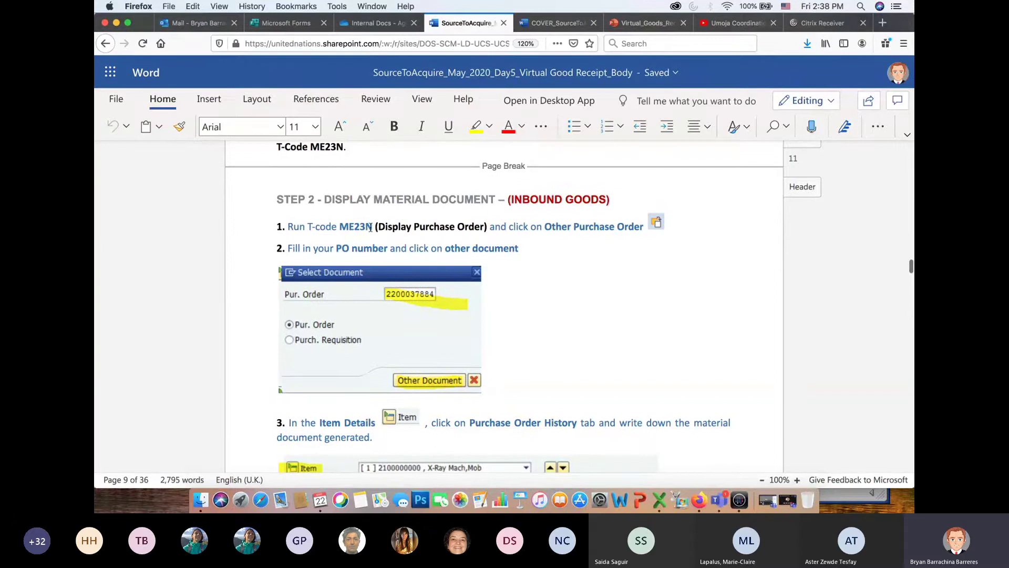
pyautogui.scroll(-5, 371, 228)
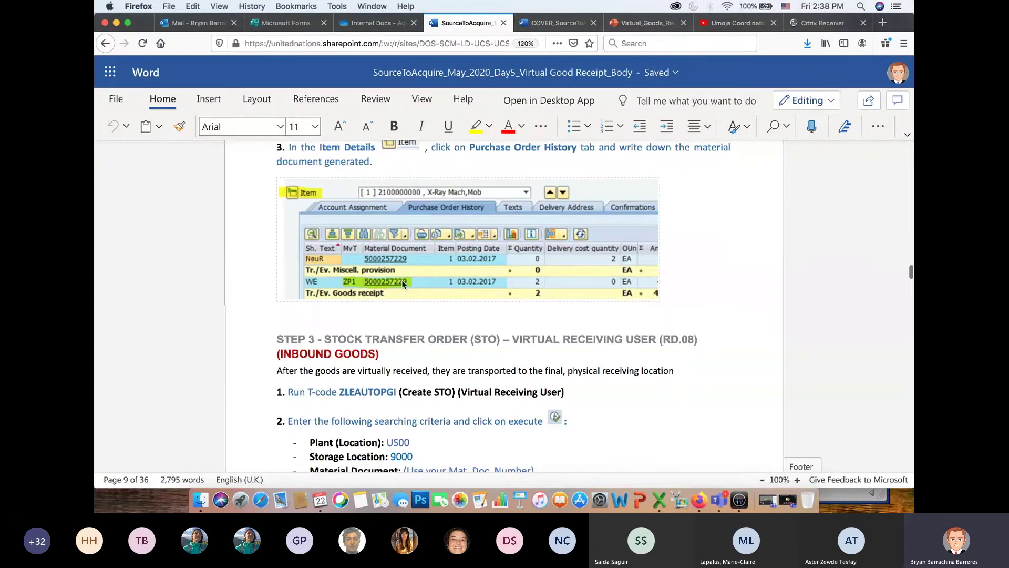
pyautogui.scroll(-1, 595, 260)
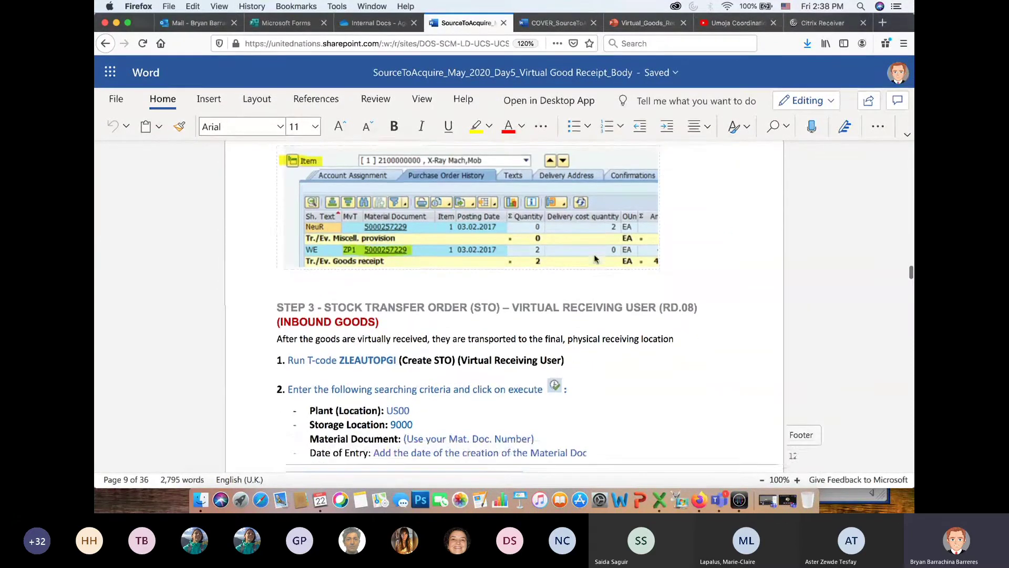
pyautogui.scroll(-3, 595, 260)
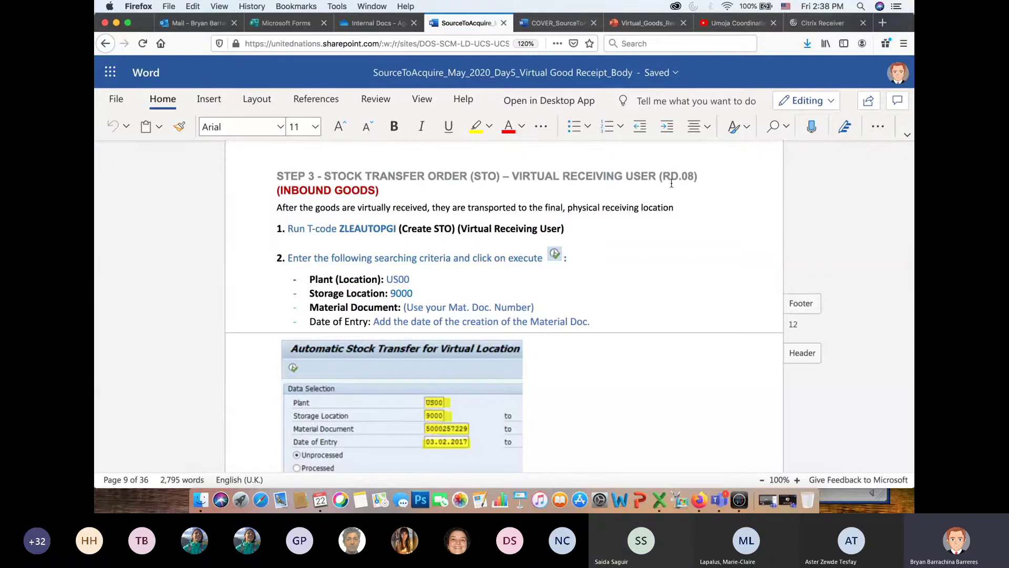
pyautogui.scroll(-1, 615, 231)
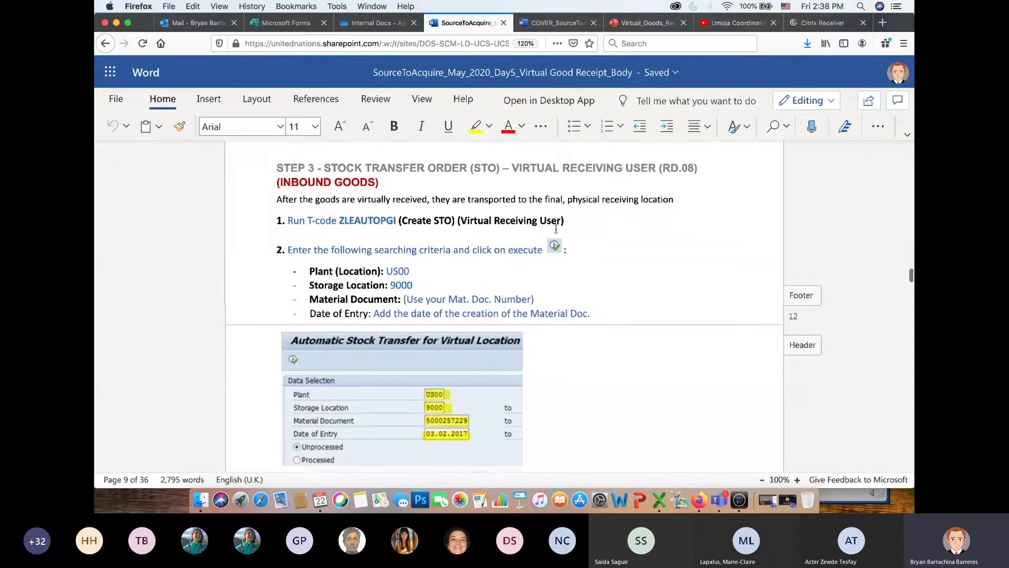
pyautogui.moveTo(340, 222); pyautogui.dragTo(392, 222)
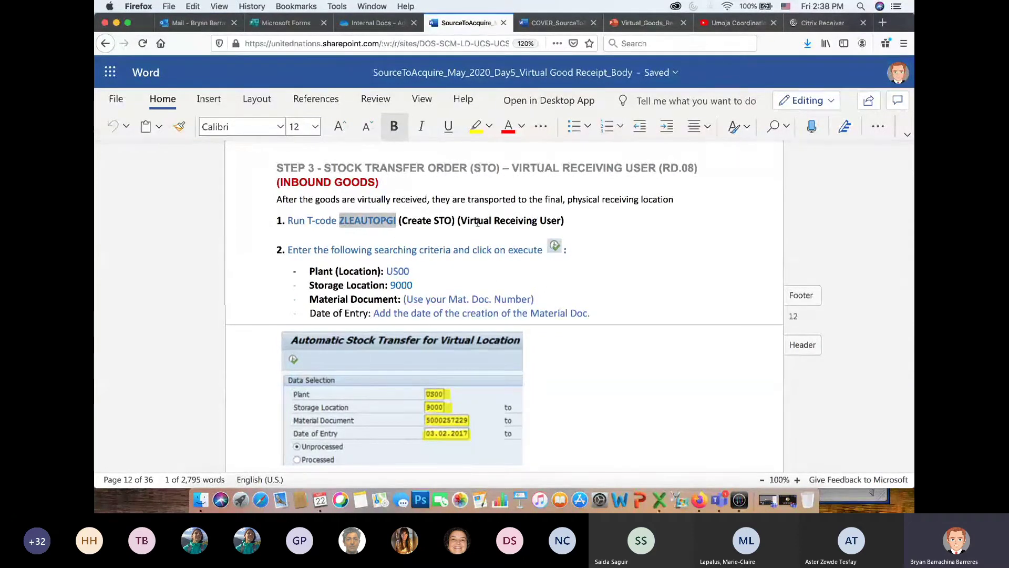
pyautogui.scroll(-3, 647, 265)
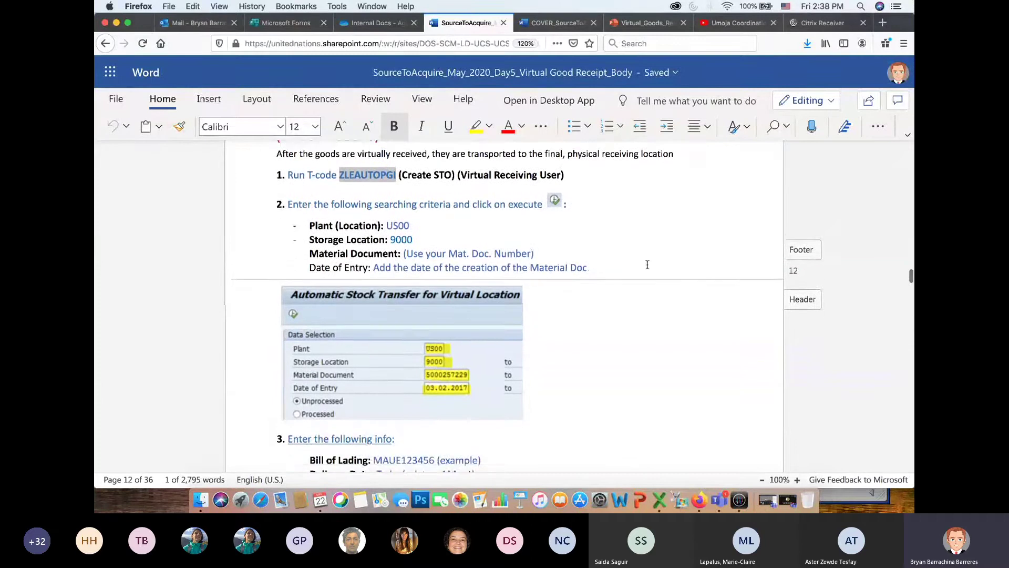
pyautogui.scroll(3, 648, 265)
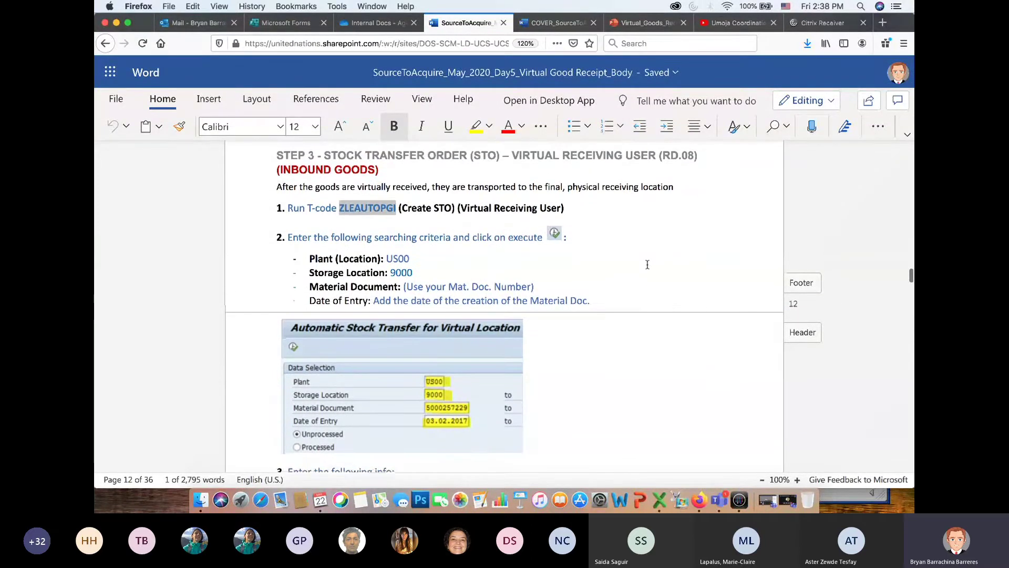
# Step: Switch back to SAP, leave the inbound delivery display for the start screen and enter transaction code ZLEAUTOPGI
pyautogui.press('super+Tab')
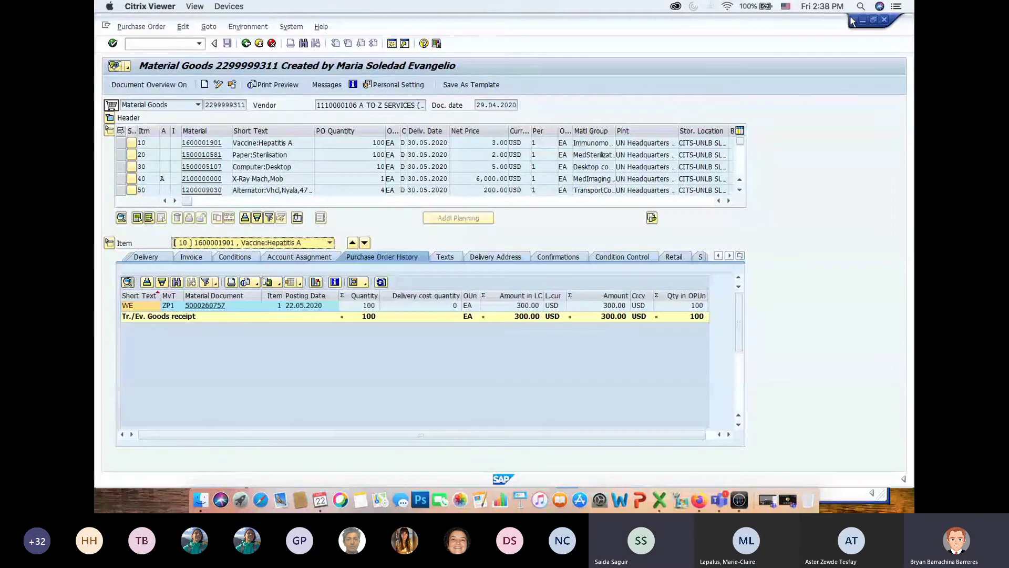
pyautogui.moveTo(544, 21); pyautogui.dragTo(509, 65)
pyautogui.click(184, 41)
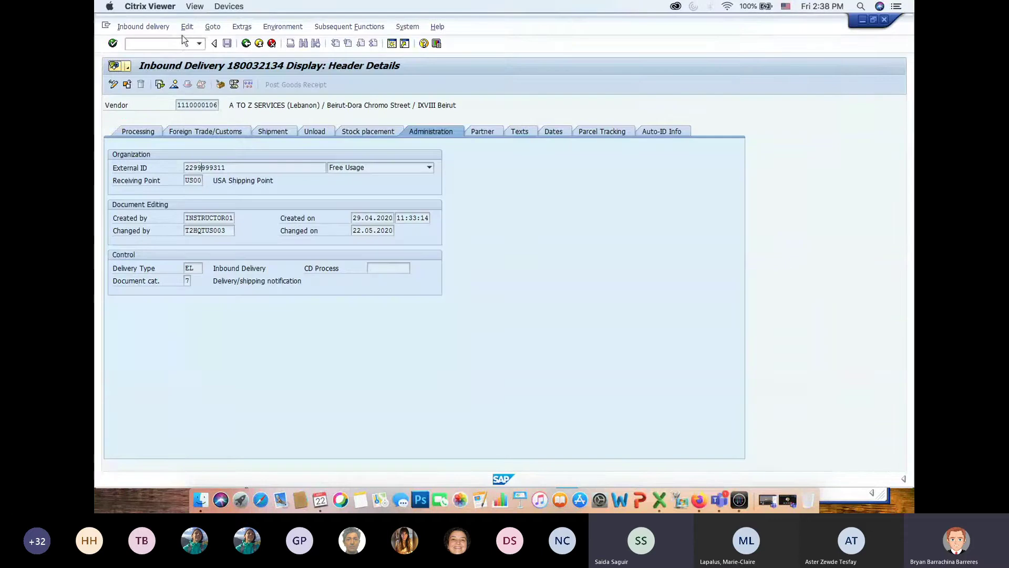
pyautogui.click(180, 43)
pyautogui.write('/n')
pyautogui.press('Return')
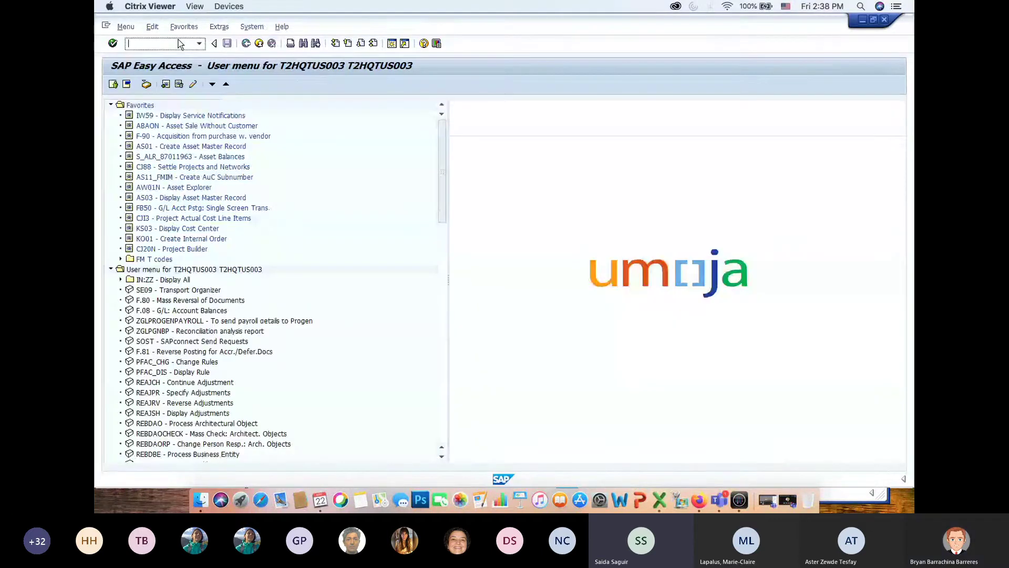
pyautogui.write('ZLEAU')
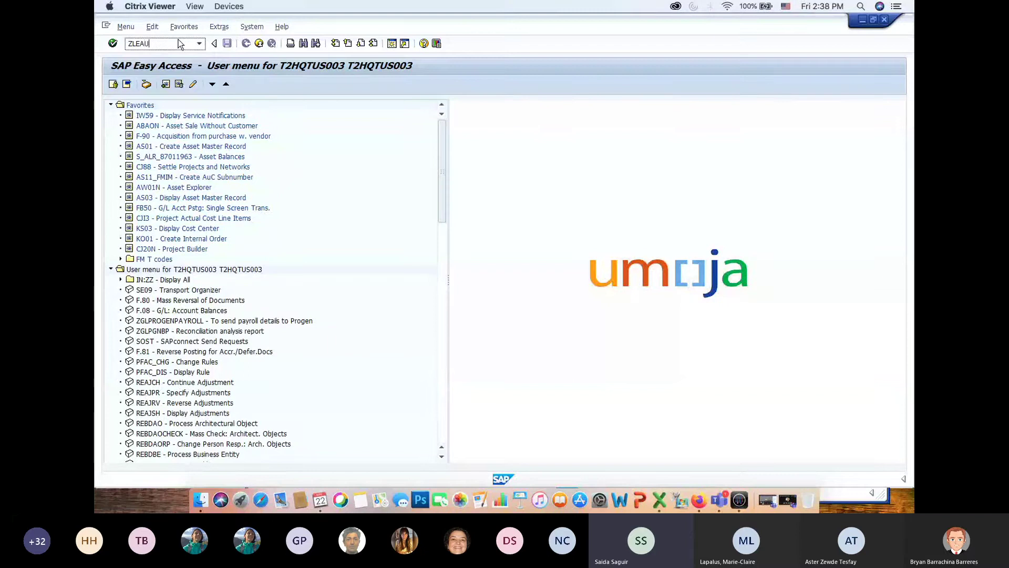
pyautogui.write('TOPG')
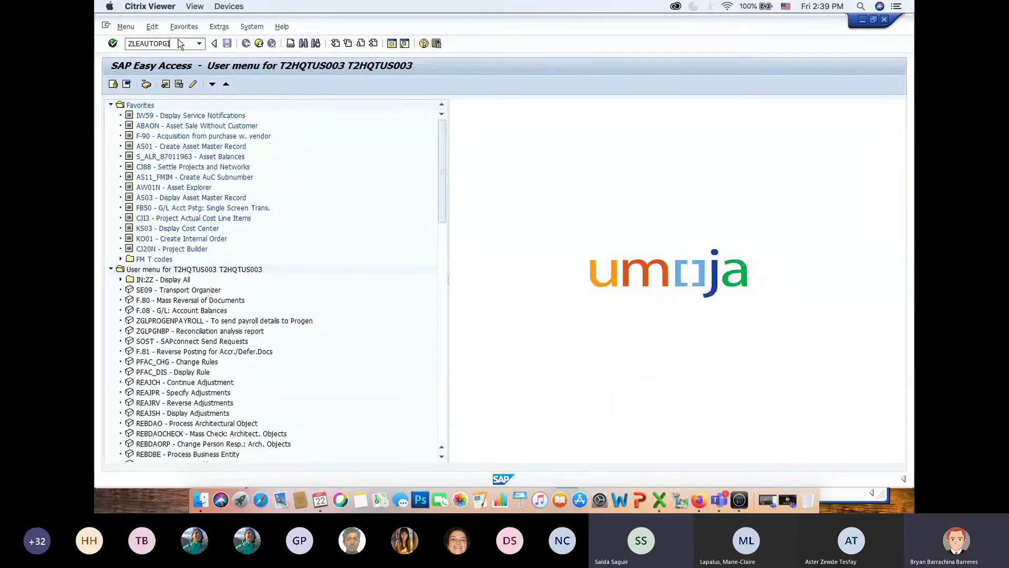
# Step: Return to the SAP Easy Access session and run transaction ZLEAUTOPGI for the automatic stock transfer
pyautogui.hotkey('ctrl', 'Up')
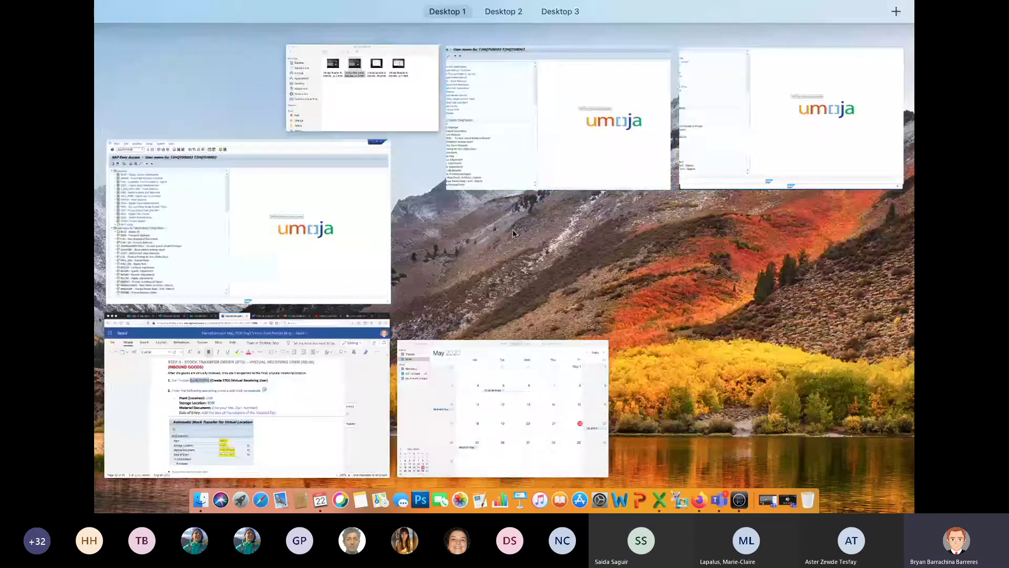
pyautogui.click(308, 153)
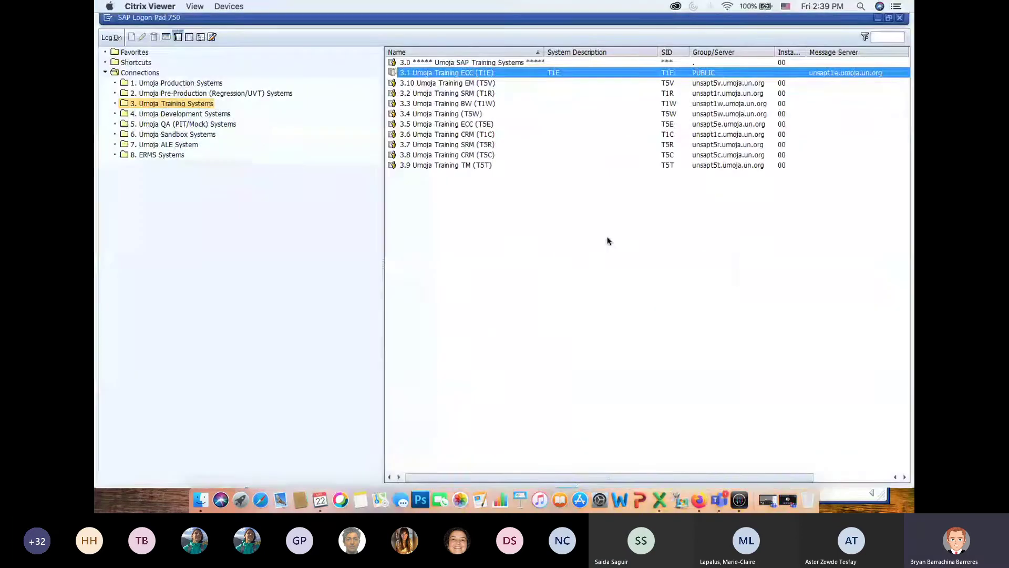
pyautogui.click(878, 19)
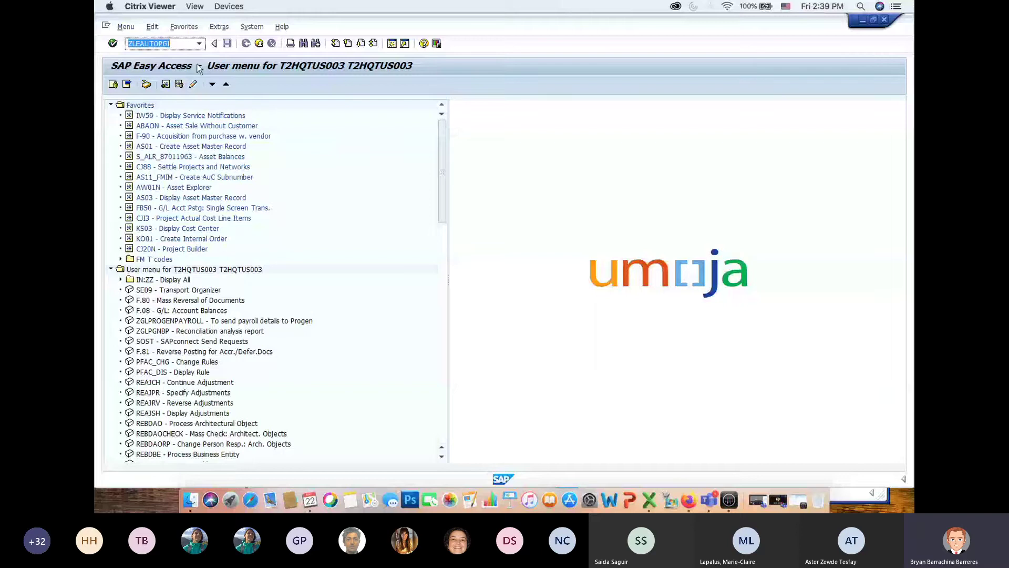
pyautogui.press('Return')
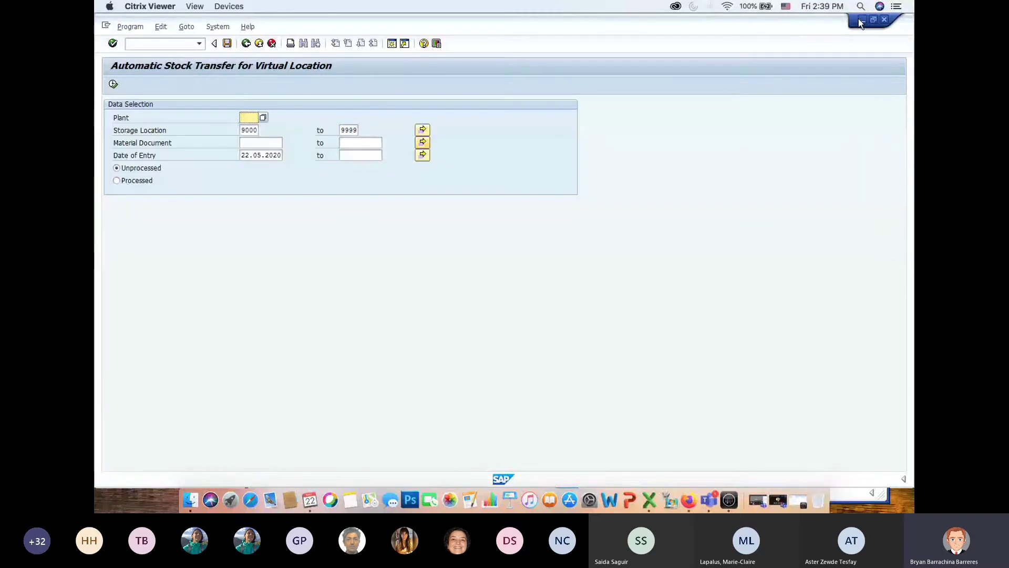
# Step: Bring up the Material Goods purchase order full size and review item 10's delivery details, including its Incoterms
pyautogui.click(860, 21)
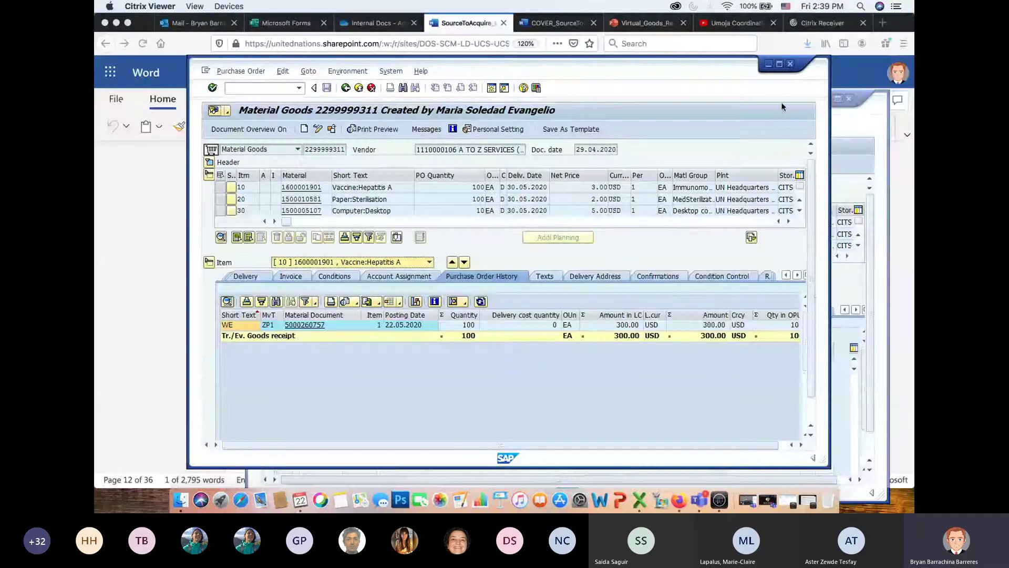
pyautogui.click(780, 63)
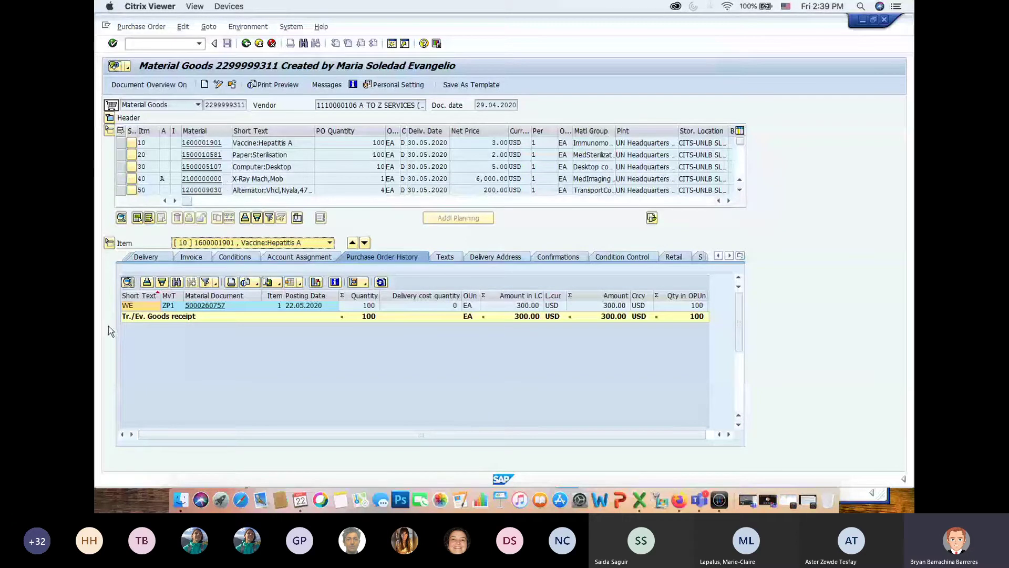
pyautogui.click(153, 256)
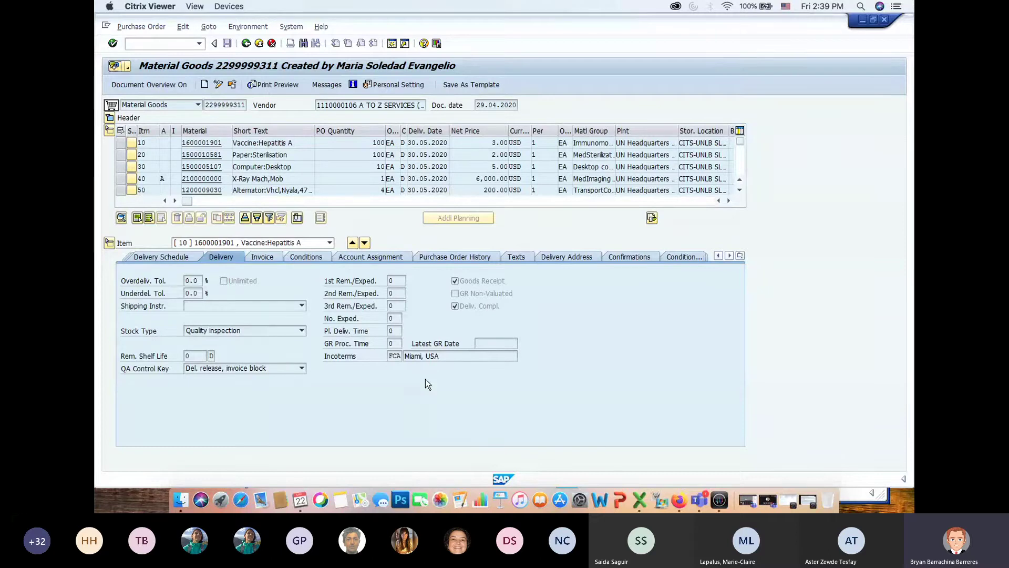
# Step: Open a new session, run VL06I and open the selection screen for the list of inbound deliveries
pyautogui.click(392, 44)
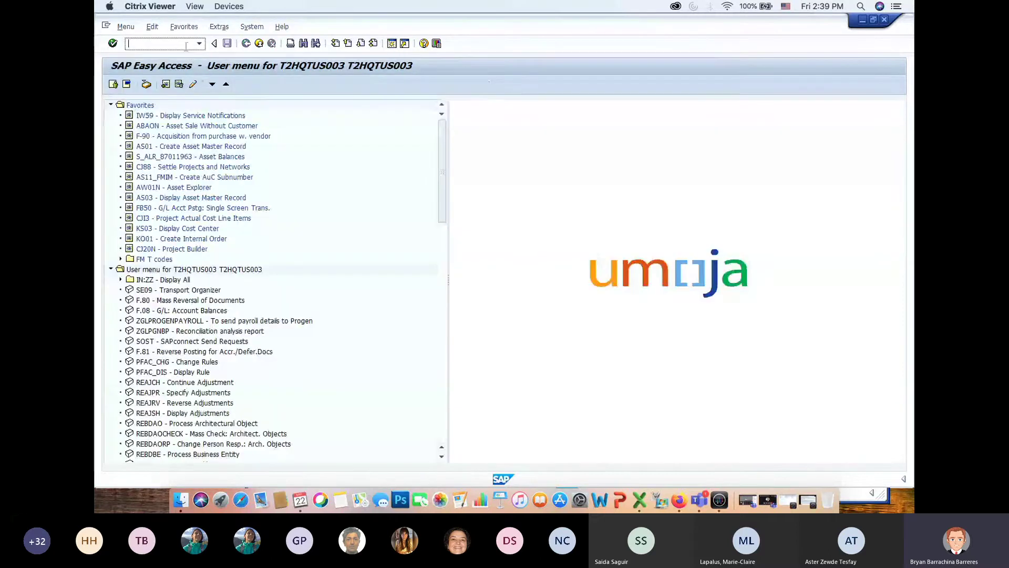
pyautogui.click(186, 47)
pyautogui.write('vl06i')
pyautogui.press('Return')
pyautogui.click(188, 282)
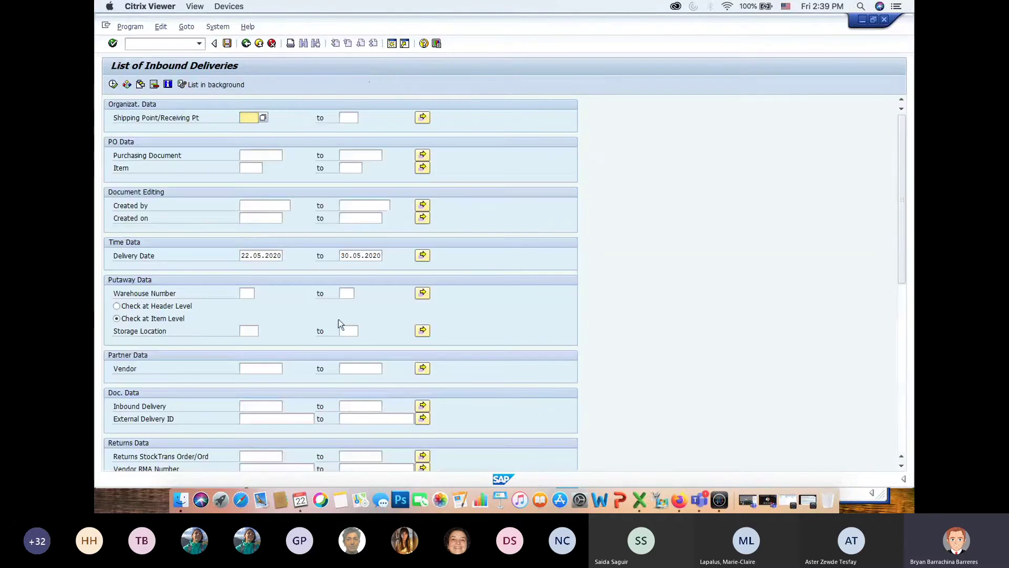
# Step: Clear both the from and to values of the Delivery Date range in the inbound deliveries selection
pyautogui.click(280, 255)
pyautogui.hotkey('shift', 'Left')
pyautogui.hotkey('shift', 'Left')
pyautogui.hotkey('shift', 'Left')
pyautogui.hotkey('shift', 'Left')
pyautogui.hotkey('shift', 'Left')
pyautogui.hotkey('shift', 'Left')
pyautogui.hotkey('shift', 'Left')
pyautogui.hotkey('shift', 'Left')
pyautogui.hotkey('shift', 'Left')
pyautogui.hotkey('shift', 'Left')
pyautogui.press('Delete')
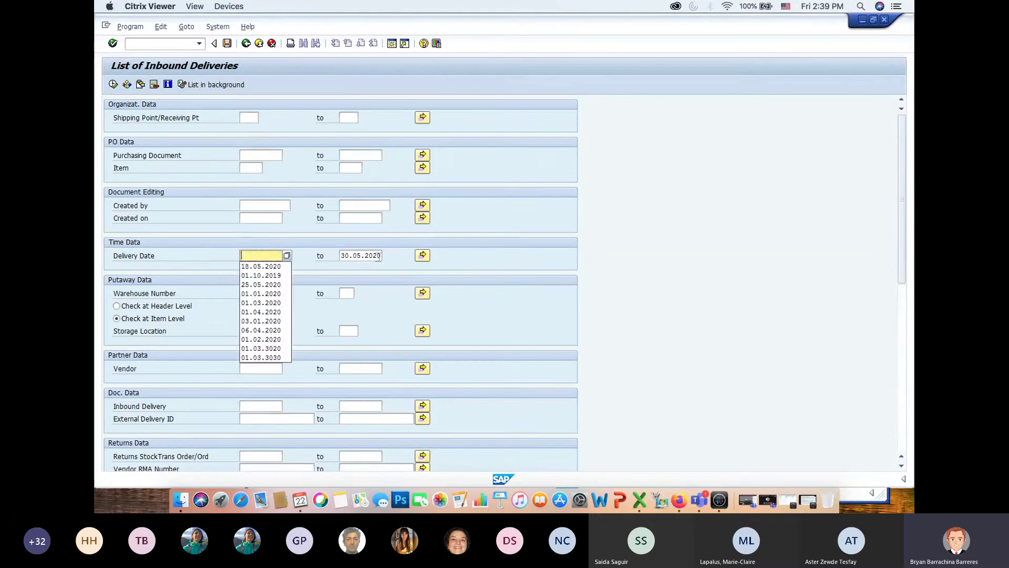
pyautogui.moveTo(381, 255); pyautogui.dragTo(330, 255)
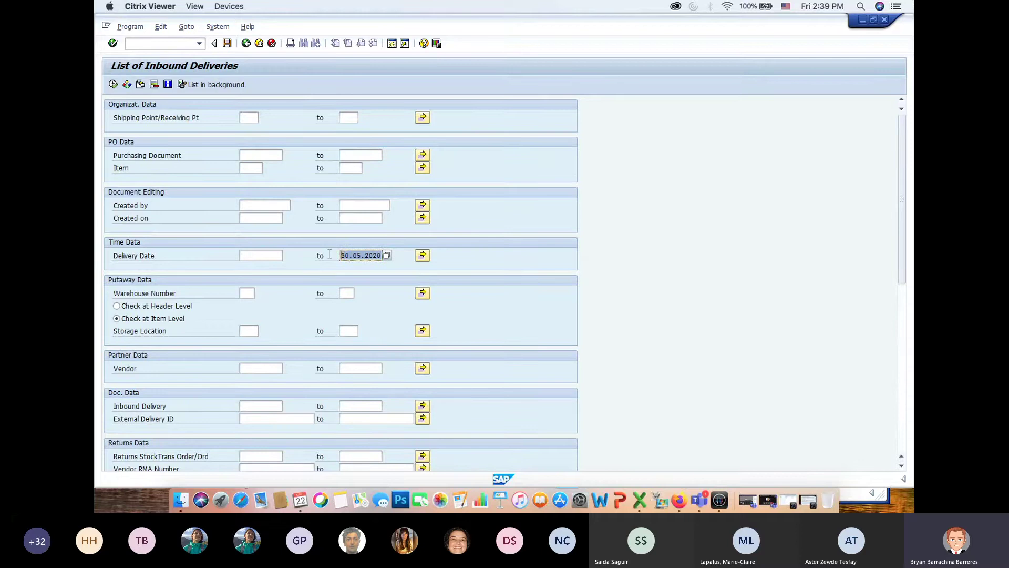
pyautogui.press('Delete')
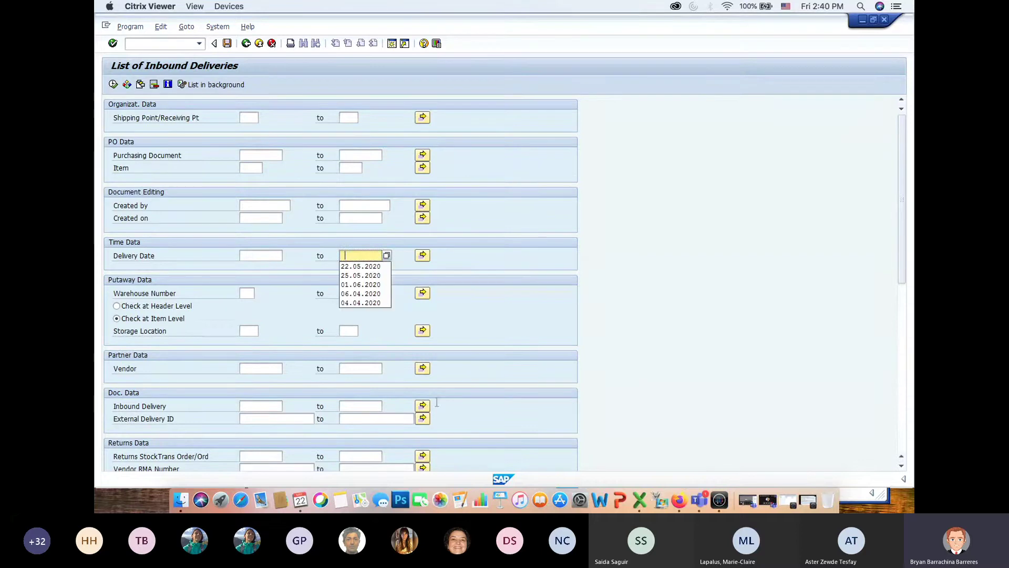
# Step: Select inbound deliveries 180032045, 180032046, 180032135 and 180032134 as single values and run the list to review them
pyautogui.click(423, 406)
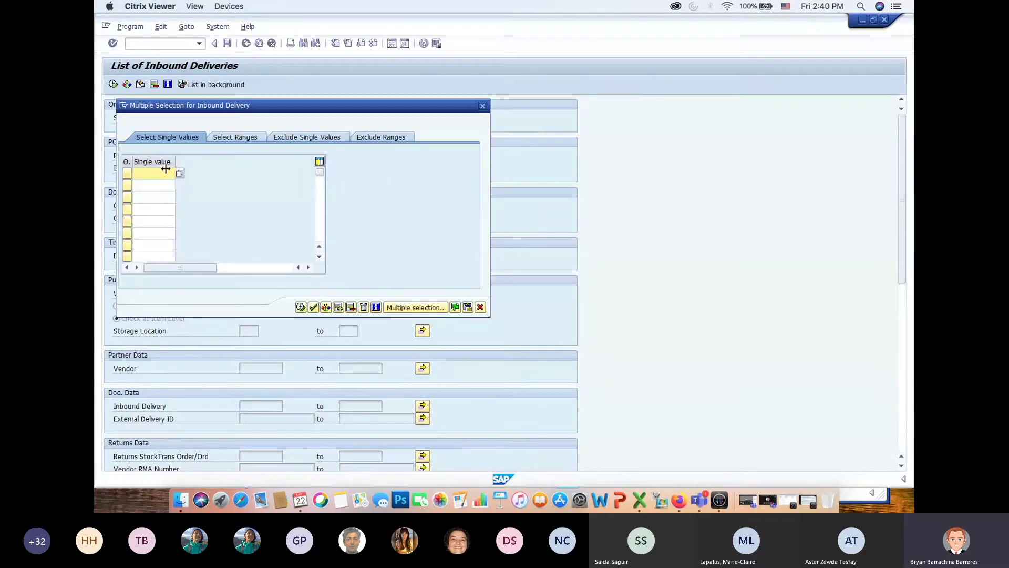
pyautogui.click(157, 173)
pyautogui.click(156, 184)
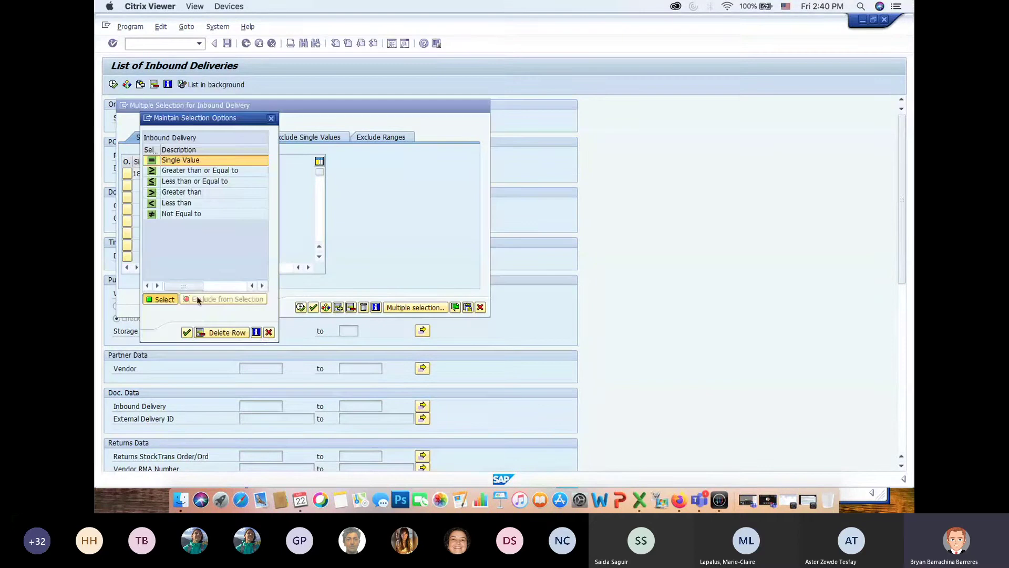
pyautogui.click(269, 337)
pyautogui.click(152, 184)
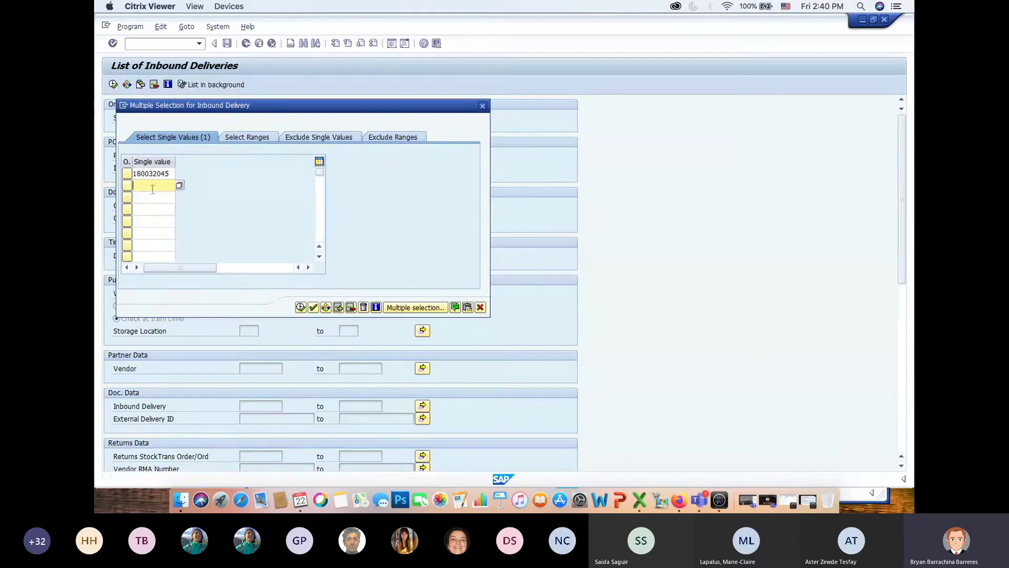
pyautogui.click(158, 205)
pyautogui.click(153, 197)
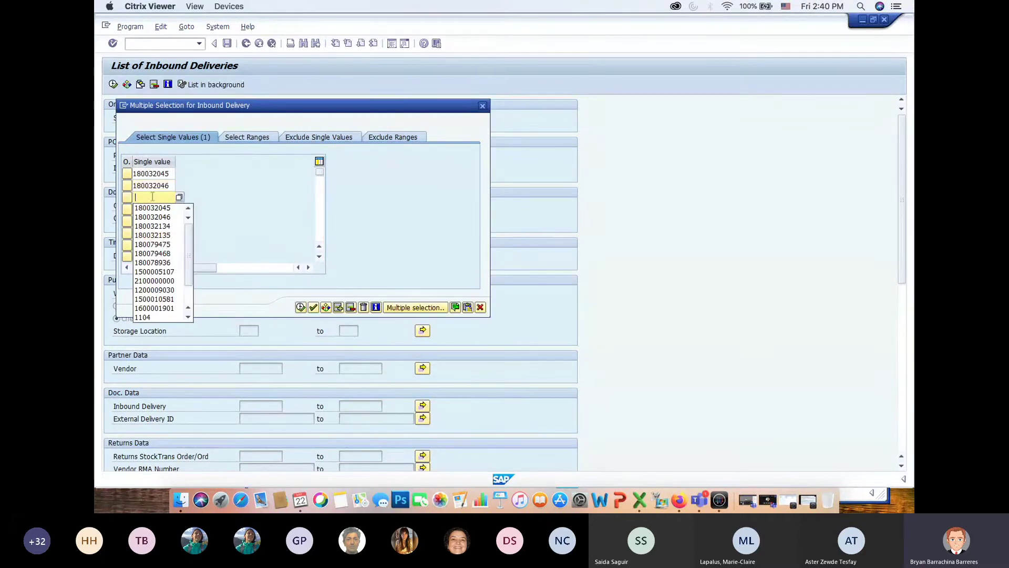
pyautogui.click(171, 236)
pyautogui.click(159, 207)
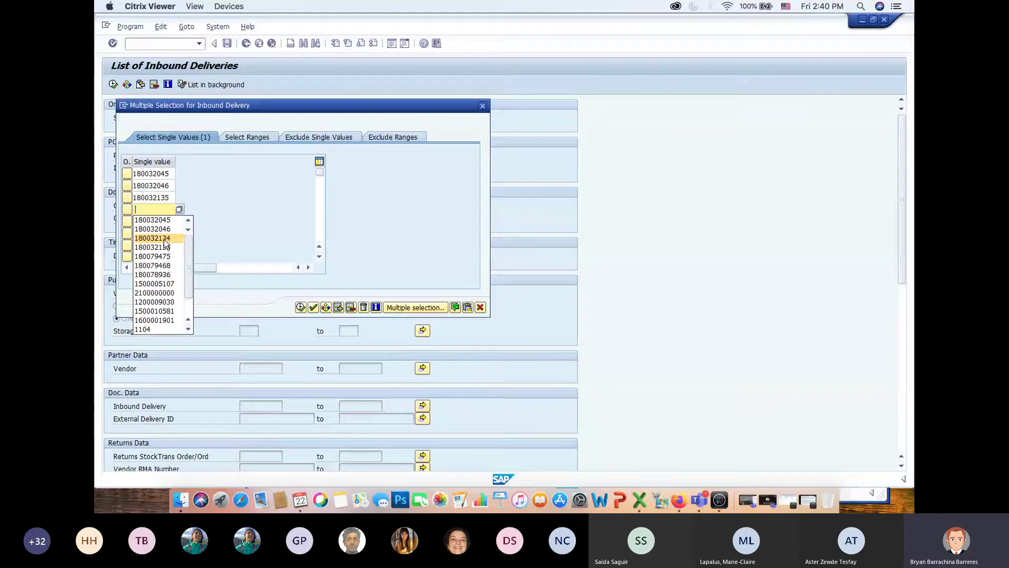
pyautogui.click(300, 307)
pyautogui.click(115, 83)
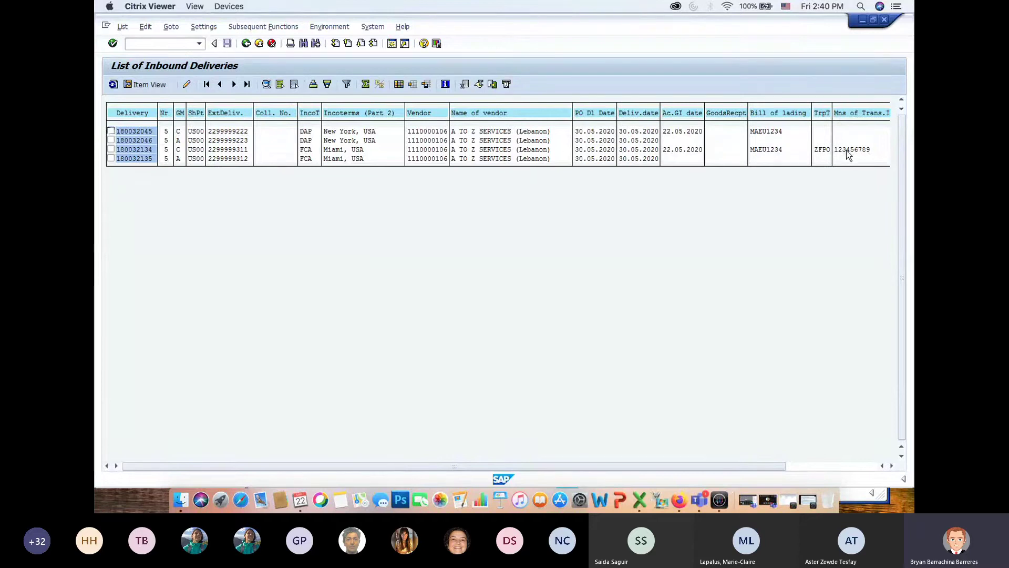
# Step: Close the inbound deliveries list and check the Confirmations for item 10 in the other purchase order window
pyautogui.click(886, 20)
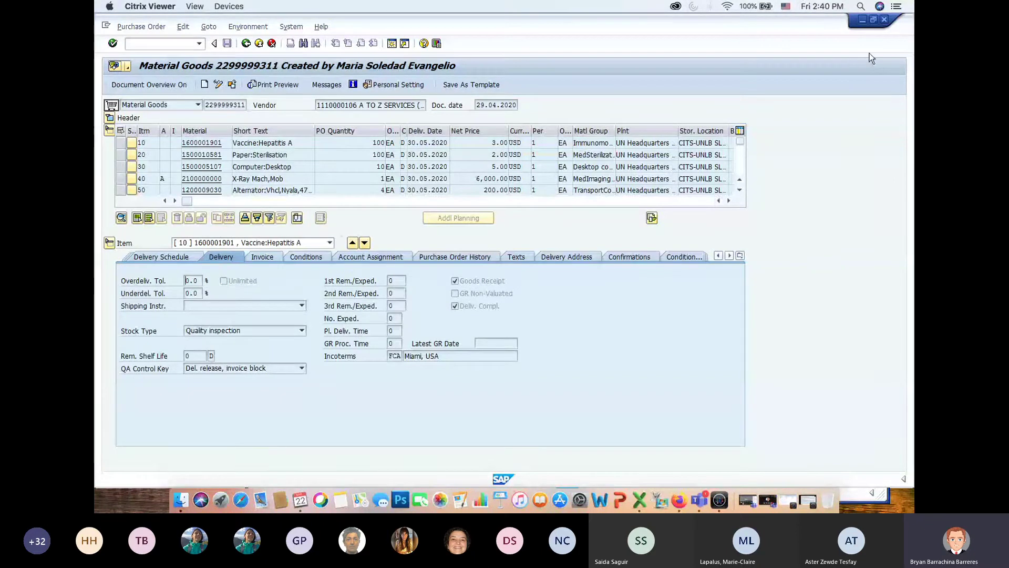
pyautogui.doubleClick(571, 27)
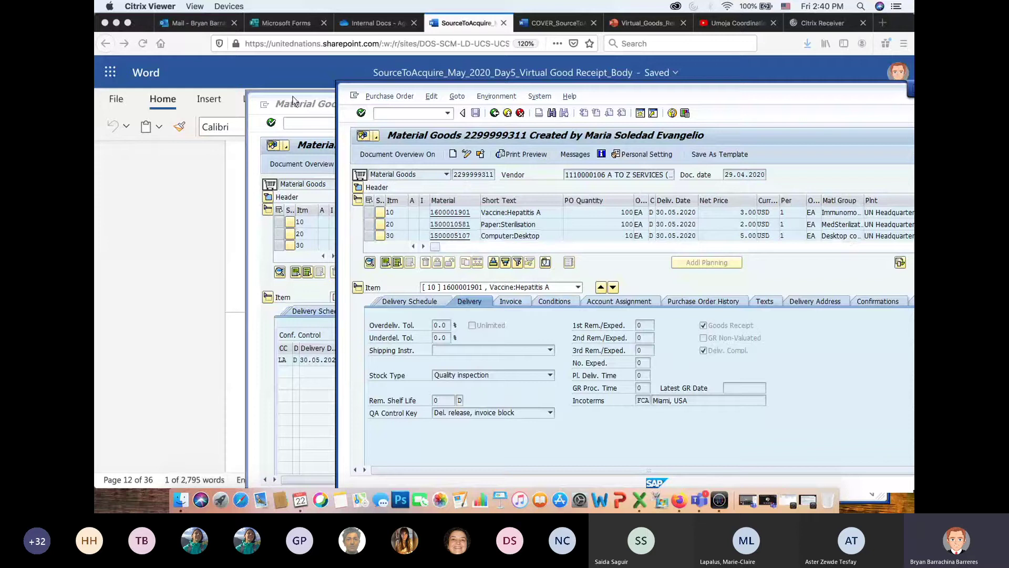
pyautogui.click(293, 99)
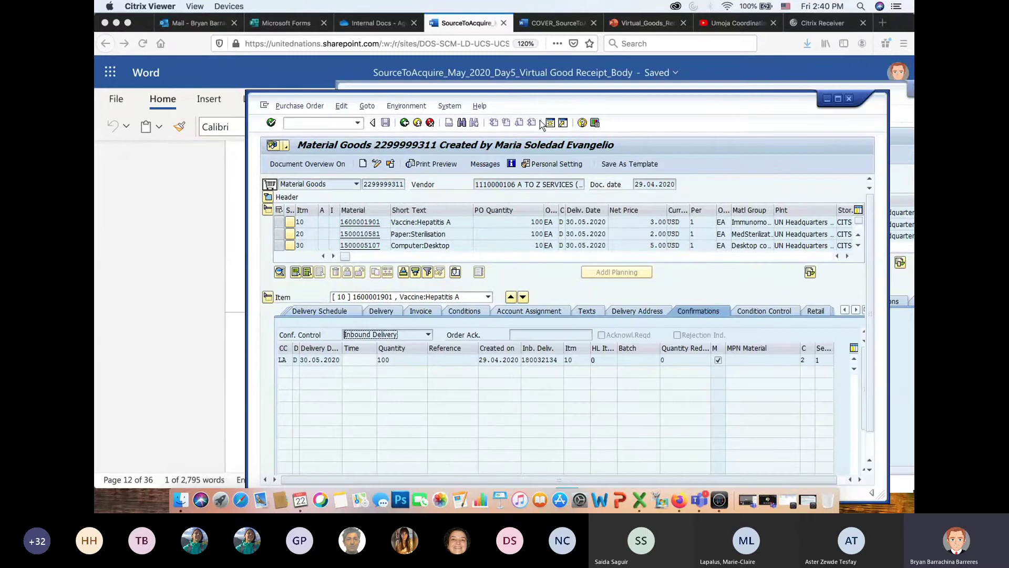
pyautogui.click(901, 100)
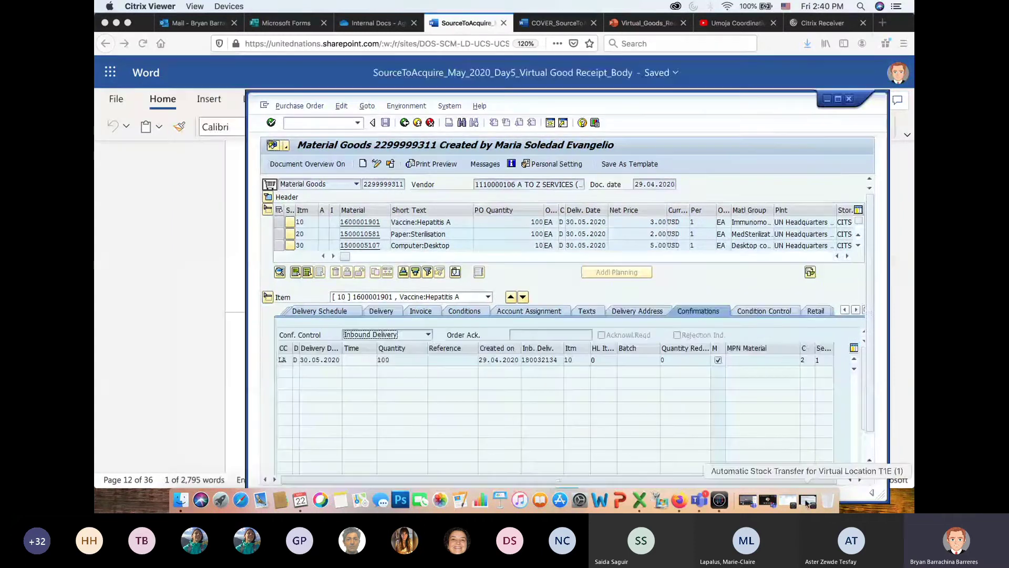
# Step: Return to the Automatic Stock Transfer for Virtual Location selection and set the plant to US00
pyautogui.click(805, 502)
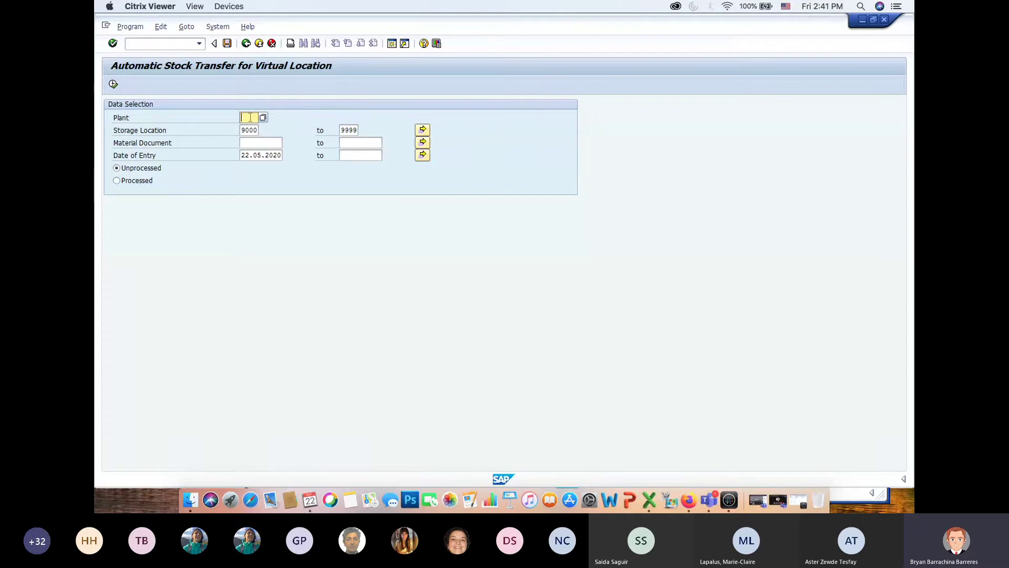
pyautogui.write('US00')
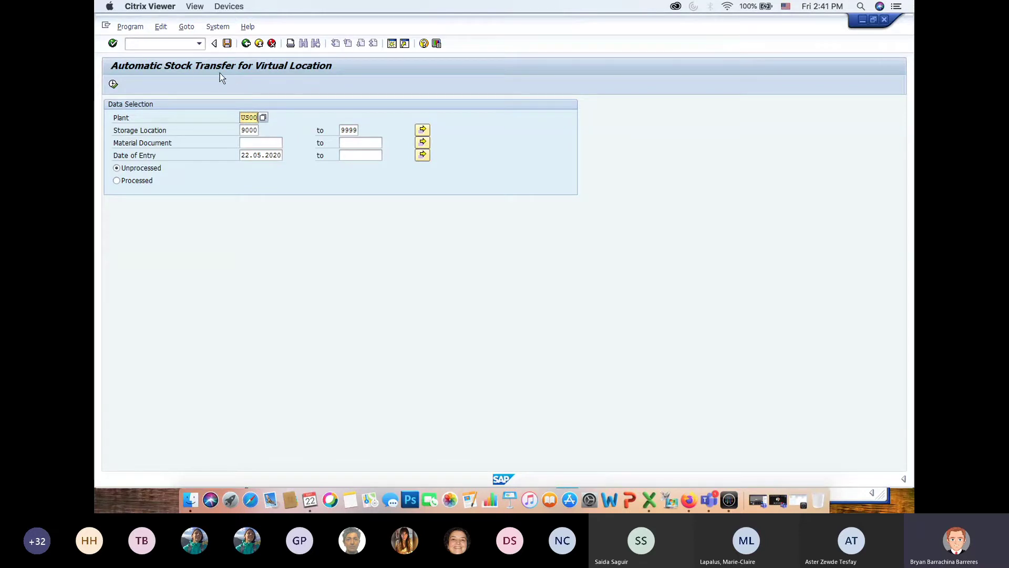
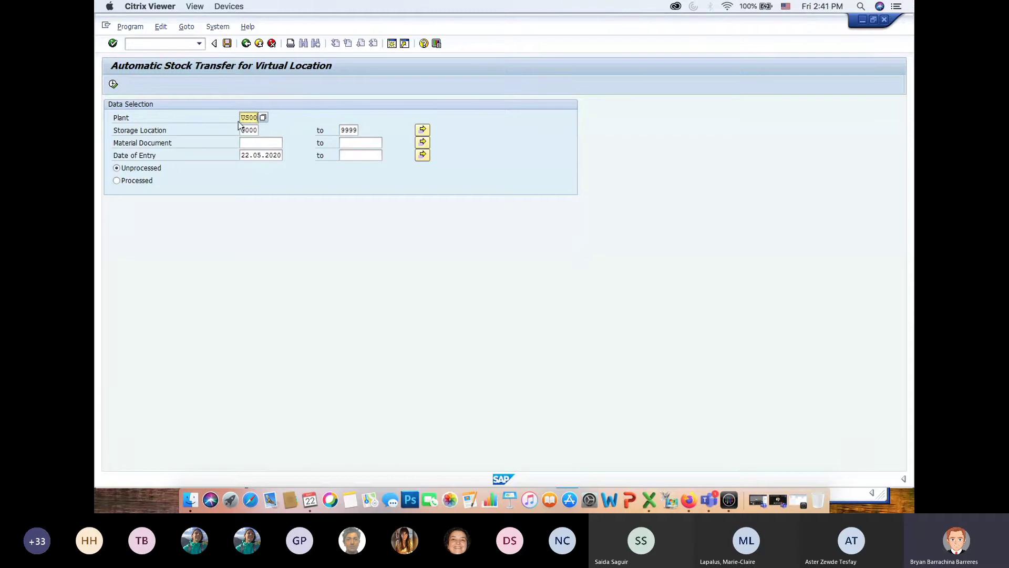
pyautogui.click(256, 143)
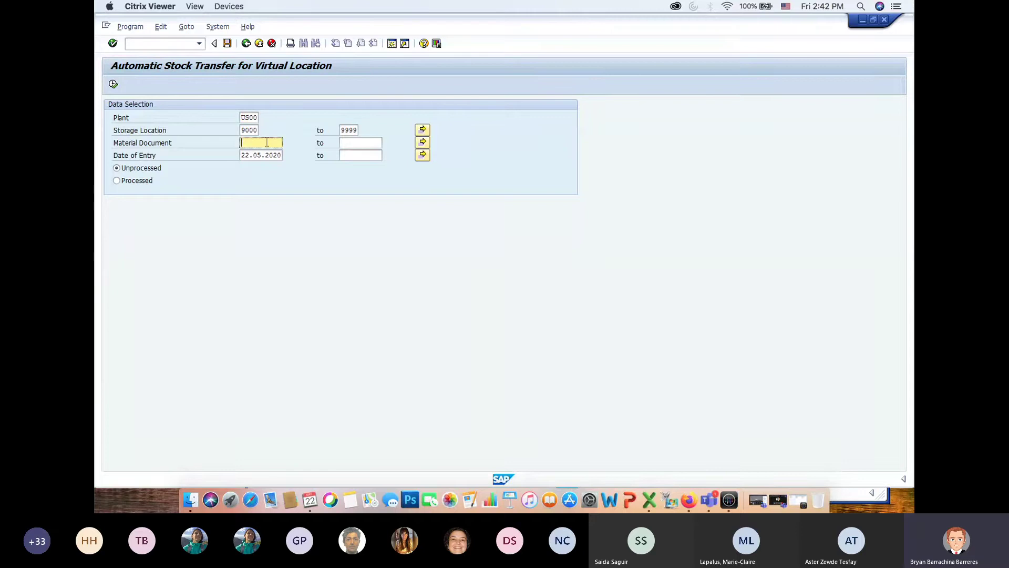
pyautogui.write('5000')
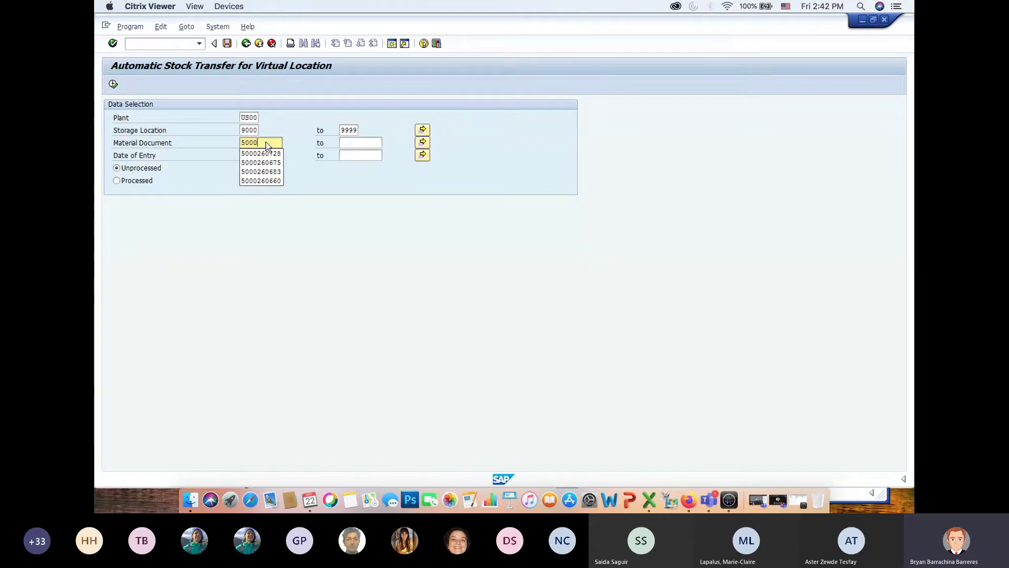
pyautogui.write('26')
pyautogui.write('0675')
pyautogui.write('757')
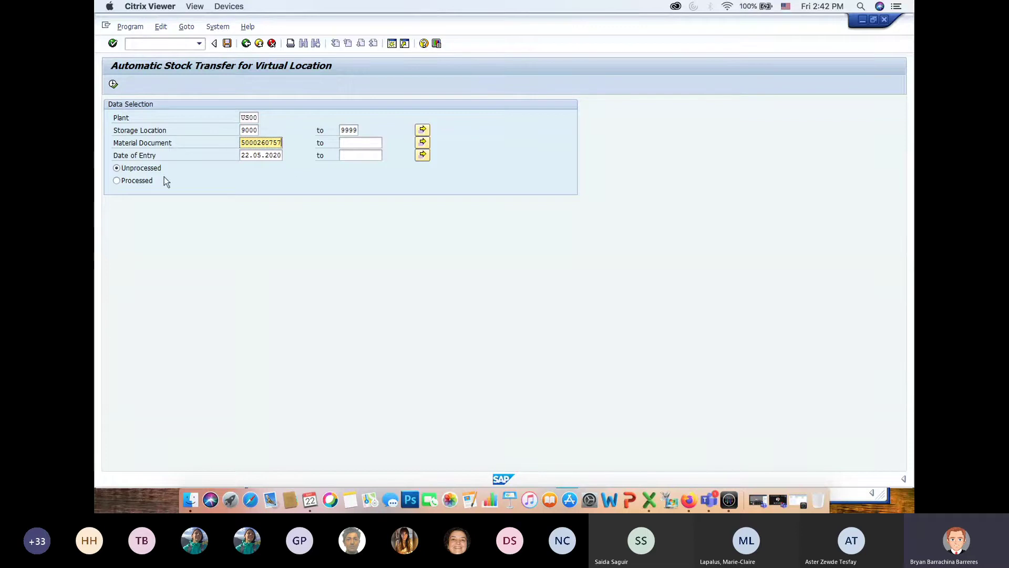
pyautogui.click(113, 85)
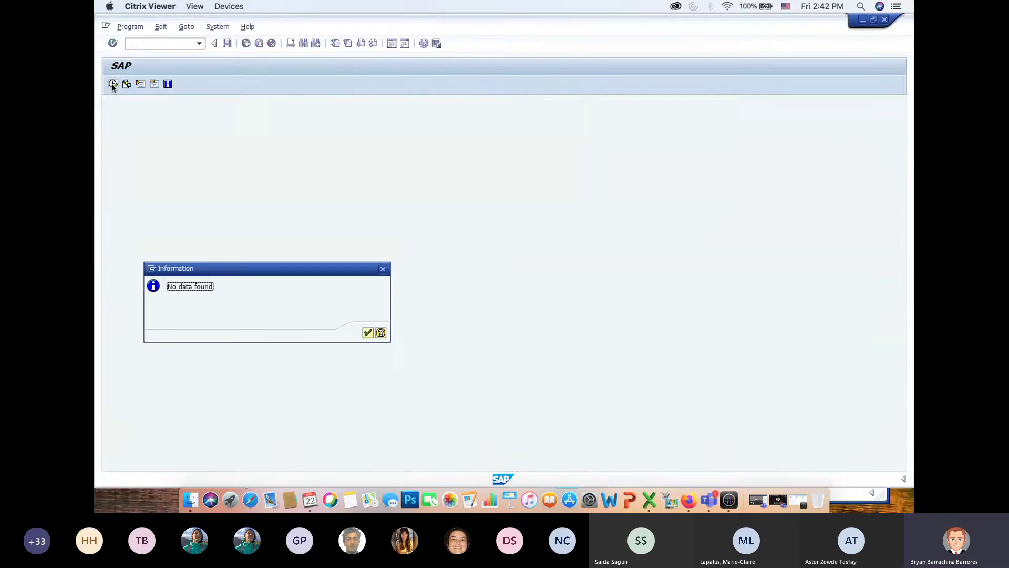
pyautogui.click(366, 333)
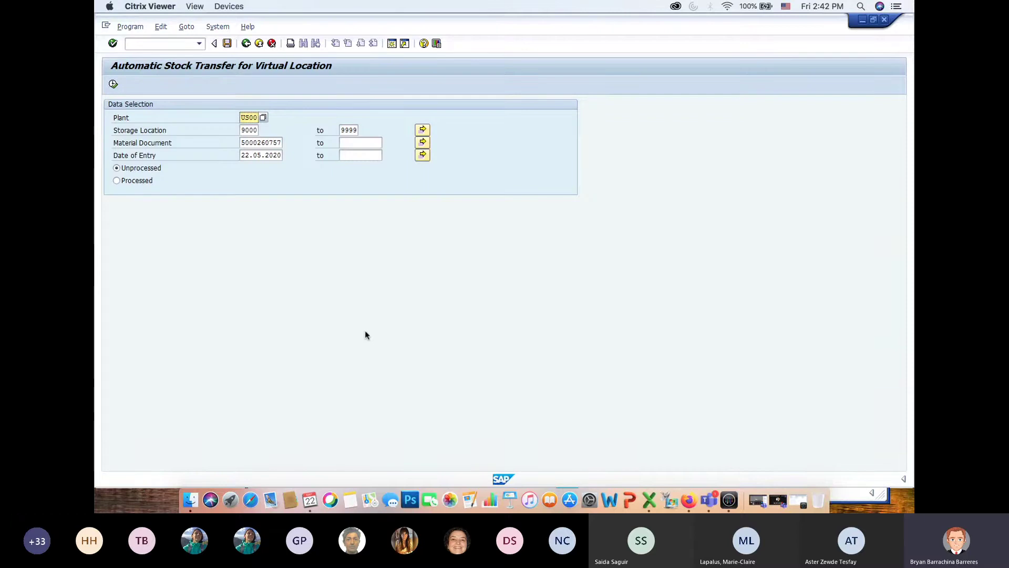
pyautogui.moveTo(283, 144); pyautogui.dragTo(237, 146)
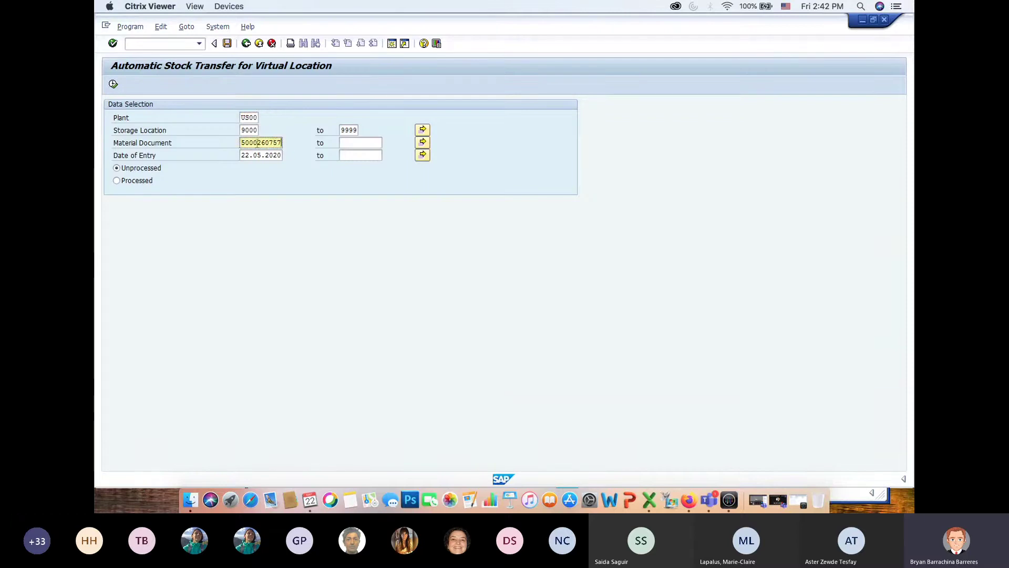
pyautogui.press('BackSpace')
pyautogui.click(216, 208)
# Step: List the unprocessed receipts for plant US00 without a date of entry and widen the Posting Date column
pyautogui.moveTo(241, 155); pyautogui.dragTo(297, 154)
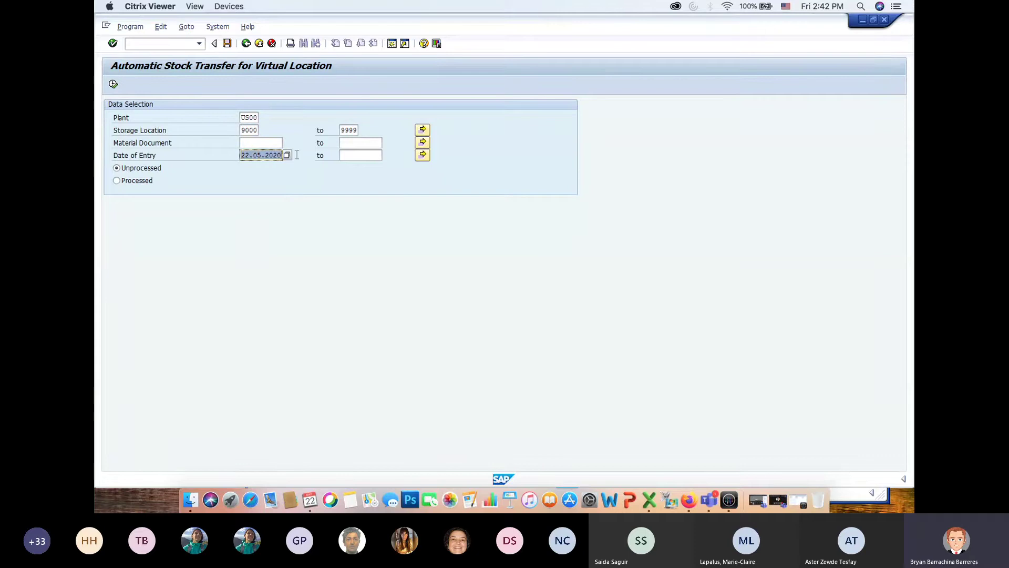
pyautogui.press('BackSpace')
pyautogui.click(180, 192)
pyautogui.click(113, 85)
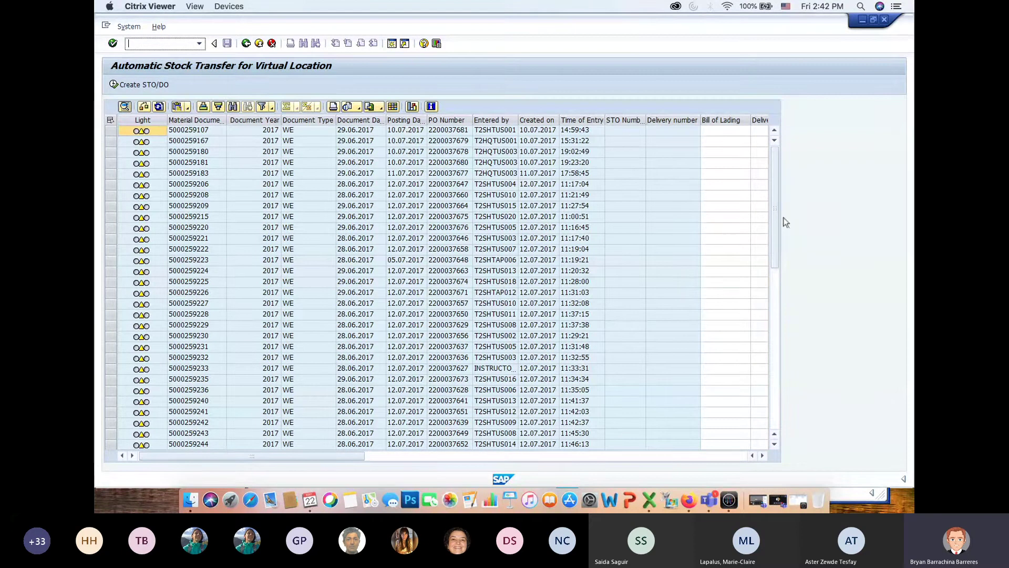
pyautogui.moveTo(775, 266); pyautogui.dragTo(775, 389)
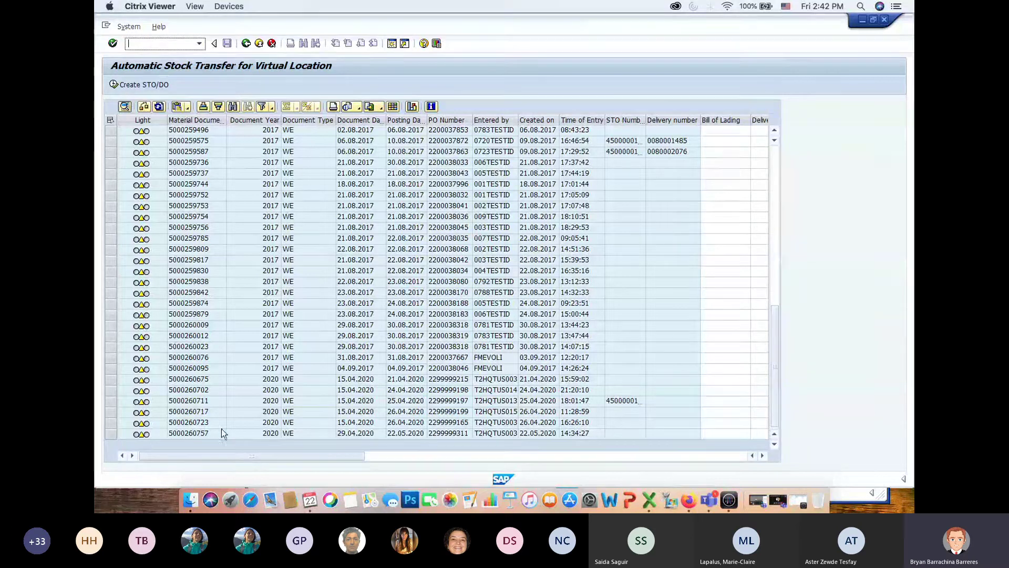
pyautogui.doubleClick(426, 119)
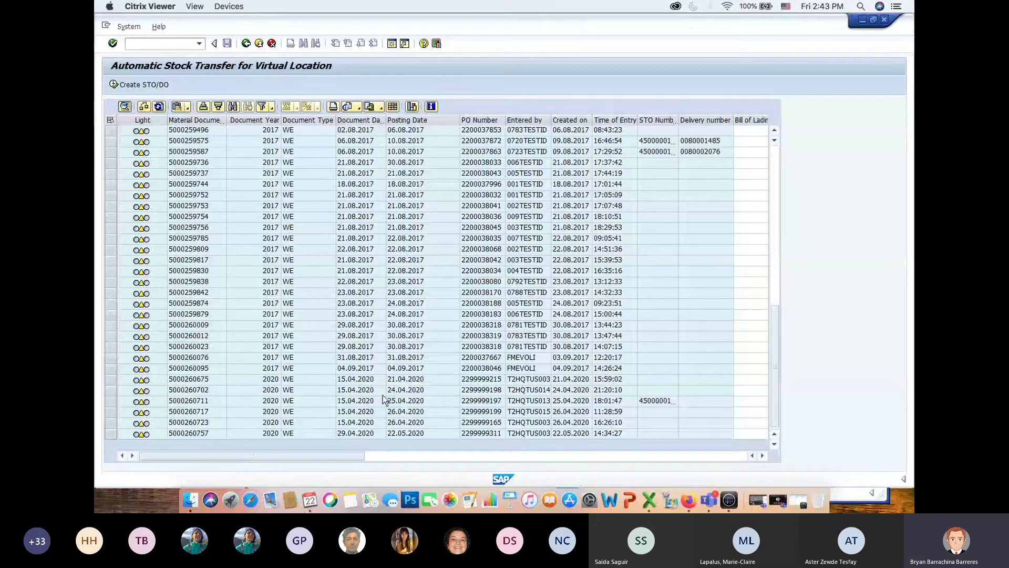
# Step: Bring the related purchase order window forward at full size and look through item 10's available detail sections, including its Delivery Schedule
pyautogui.hotkey('ctrl', 'Up')
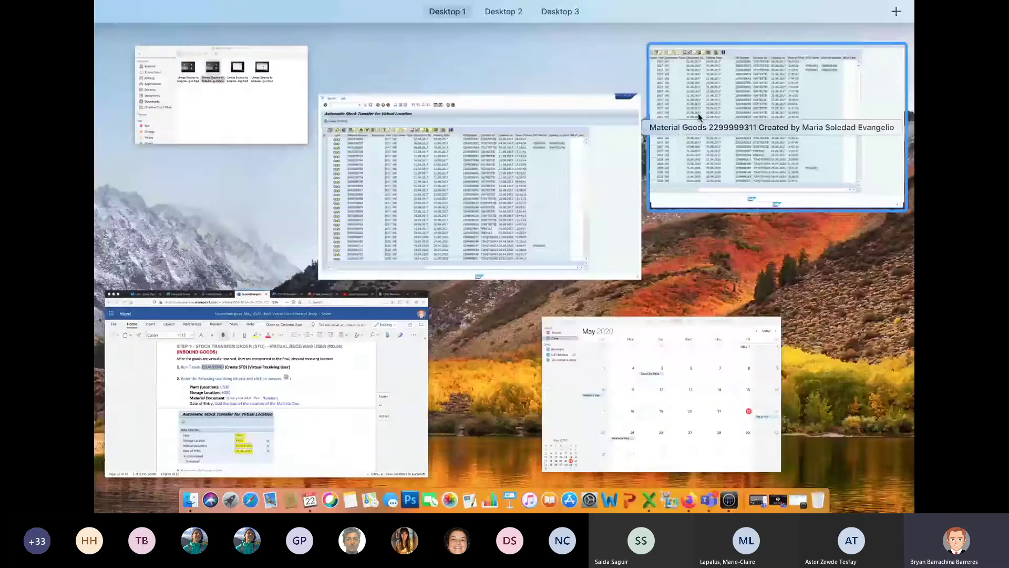
pyautogui.click(698, 112)
pyautogui.moveTo(654, 96); pyautogui.dragTo(621, 41)
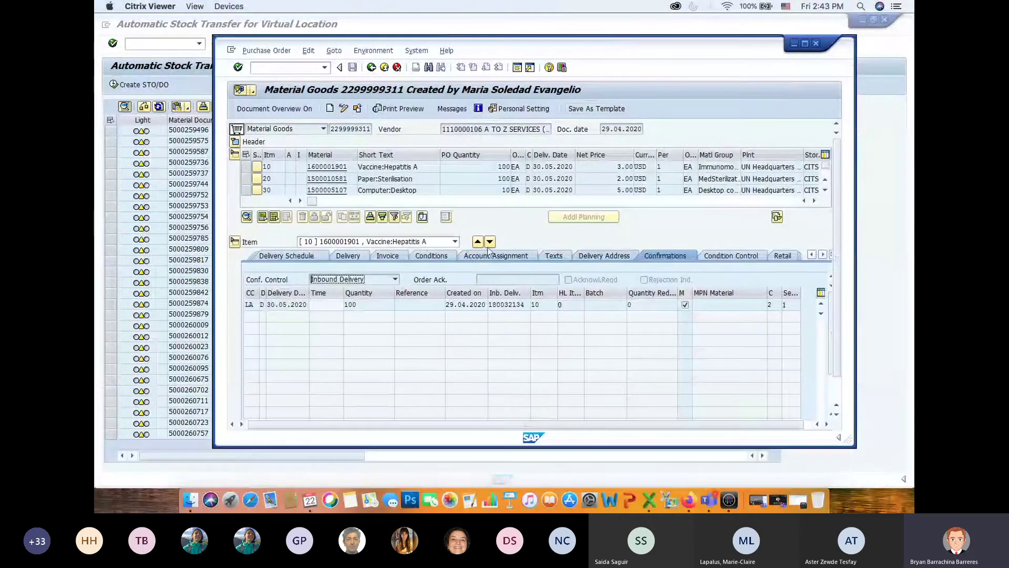
pyautogui.click(832, 254)
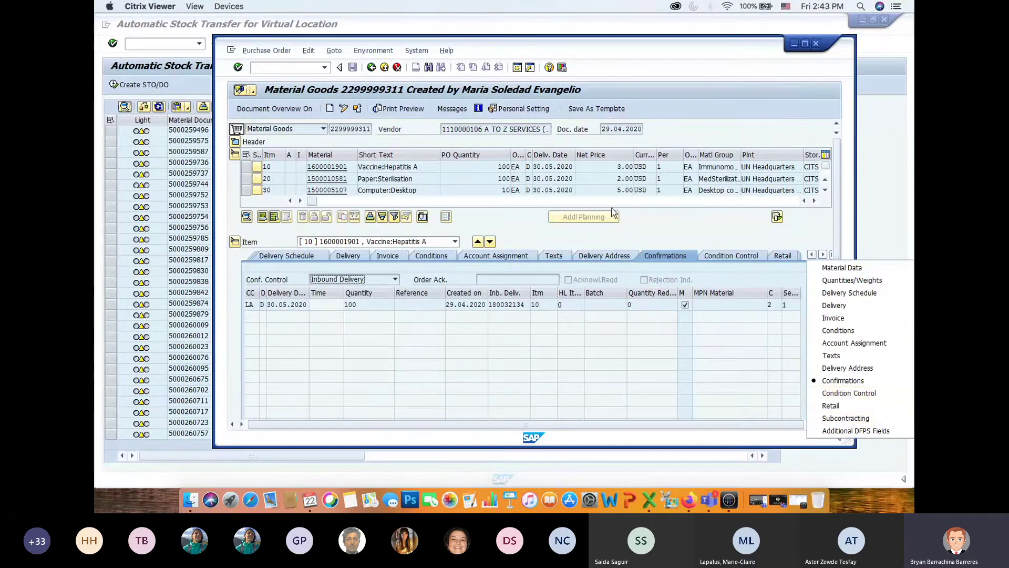
pyautogui.click(555, 70)
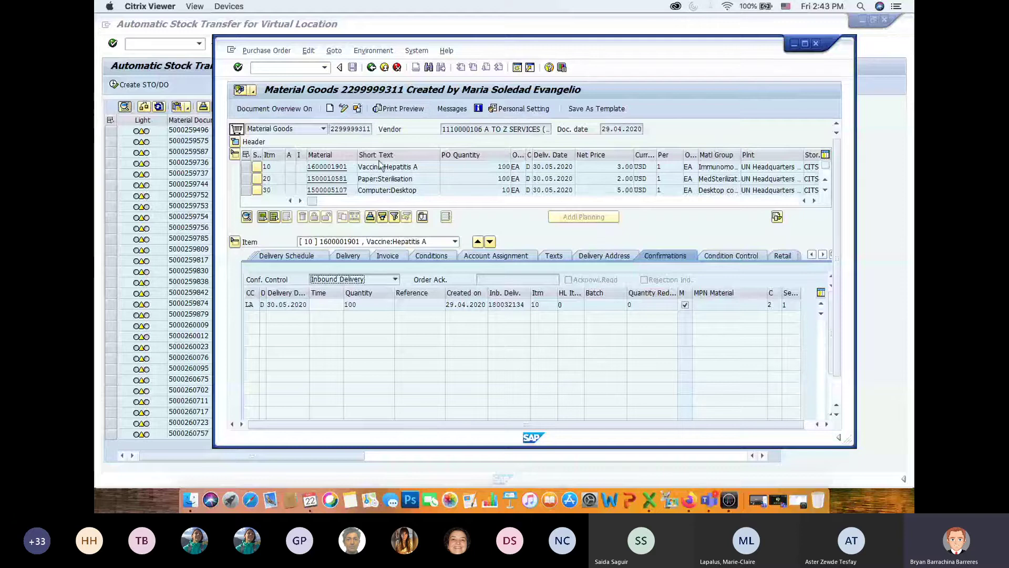
pyautogui.click(804, 44)
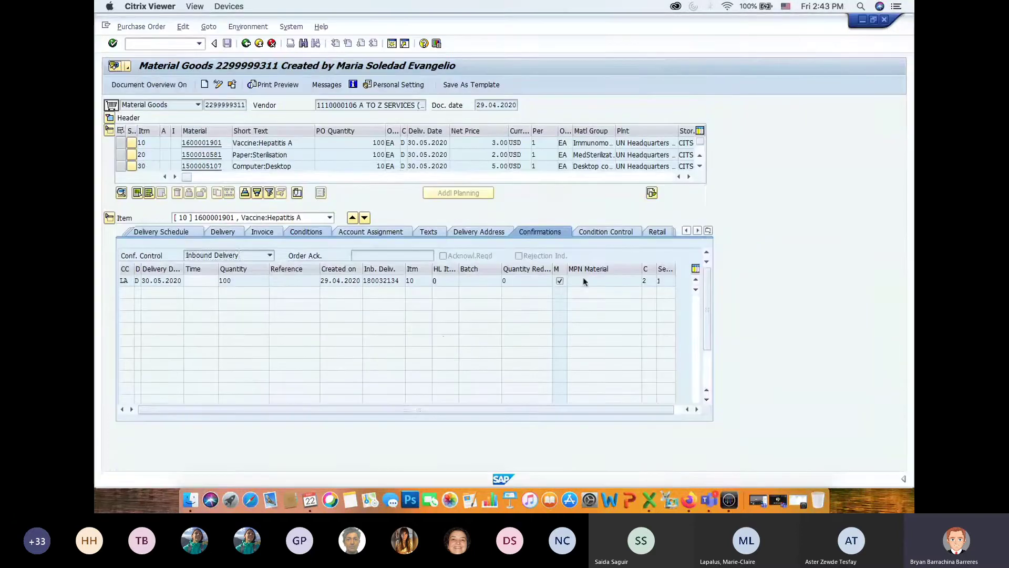
pyautogui.click(160, 256)
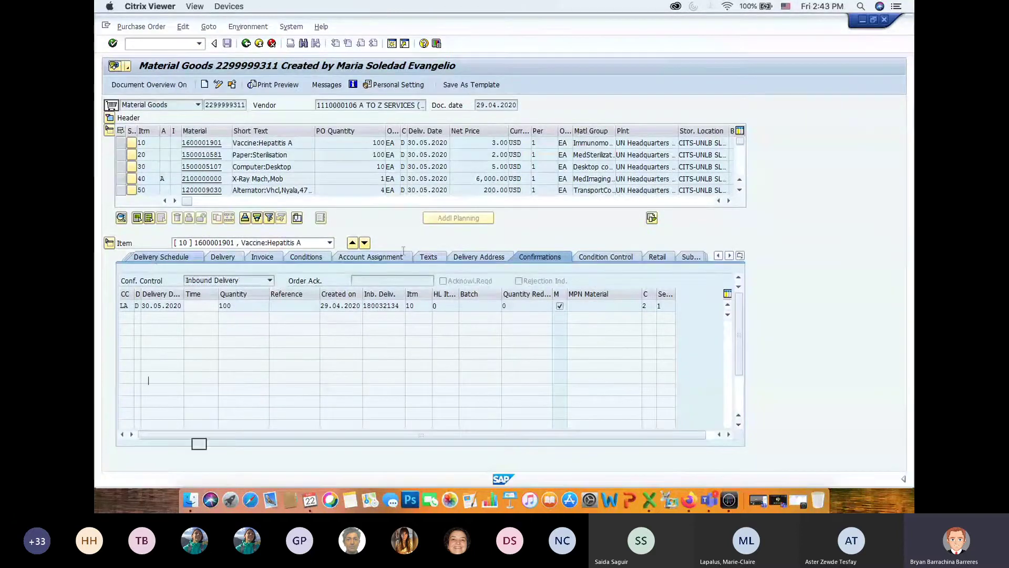
pyautogui.click(740, 344)
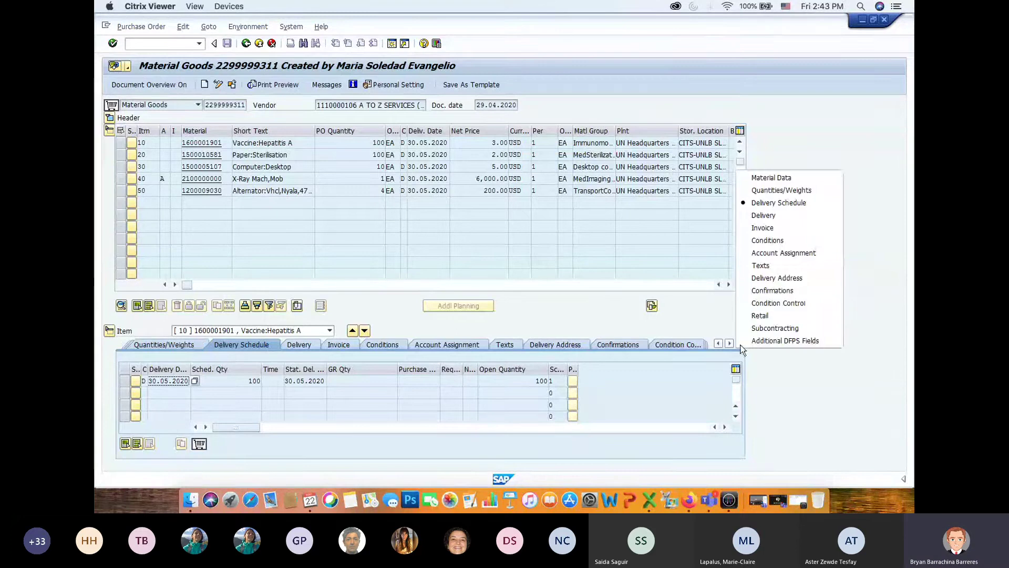
pyautogui.click(874, 275)
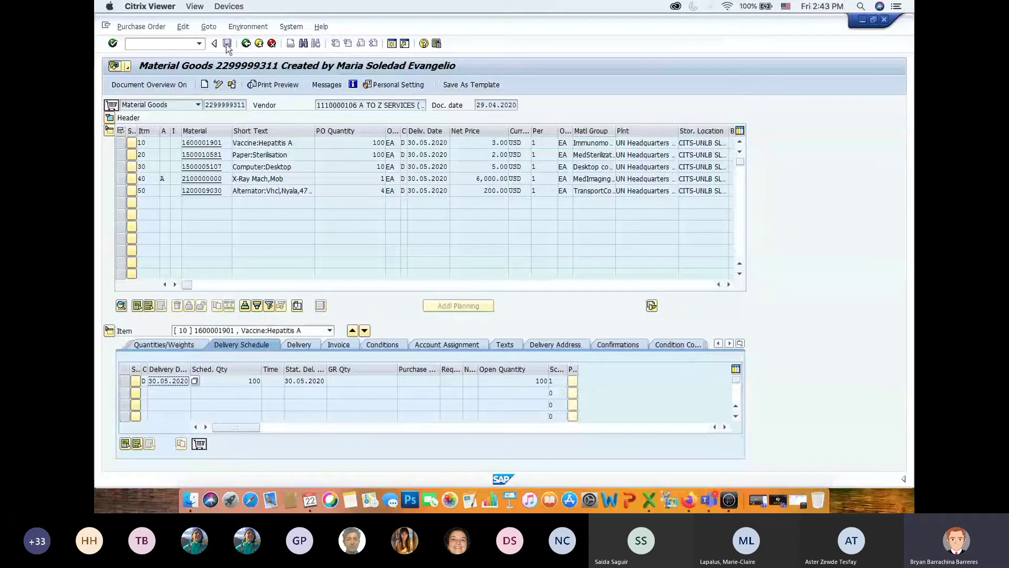
# Step: Reload the purchase order with ME23N, compare item 10's Purchase Order History with the stock transfer list, and close the order window
pyautogui.click(168, 43)
pyautogui.write('/n')
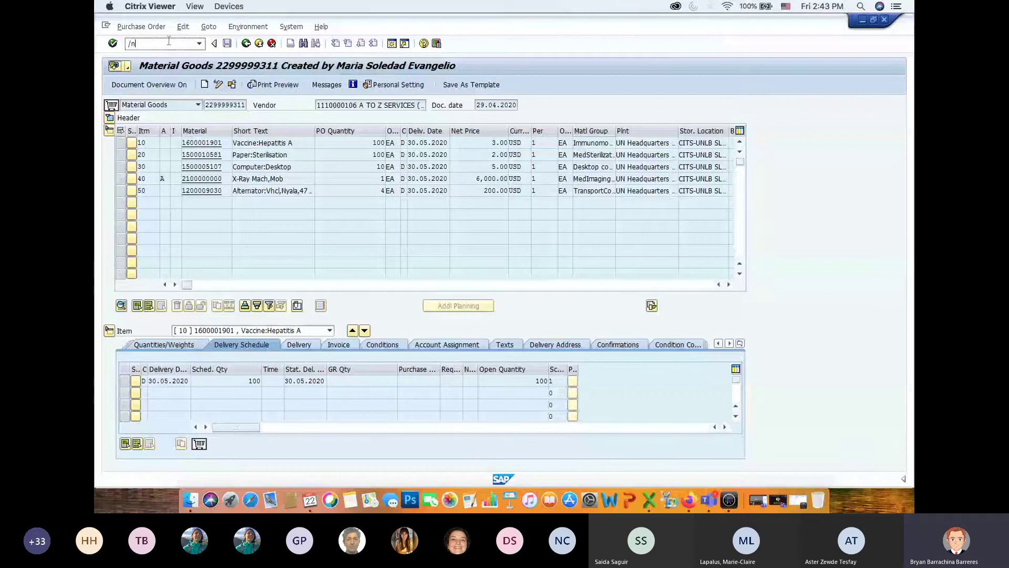
pyautogui.write('me23n')
pyautogui.press('Return')
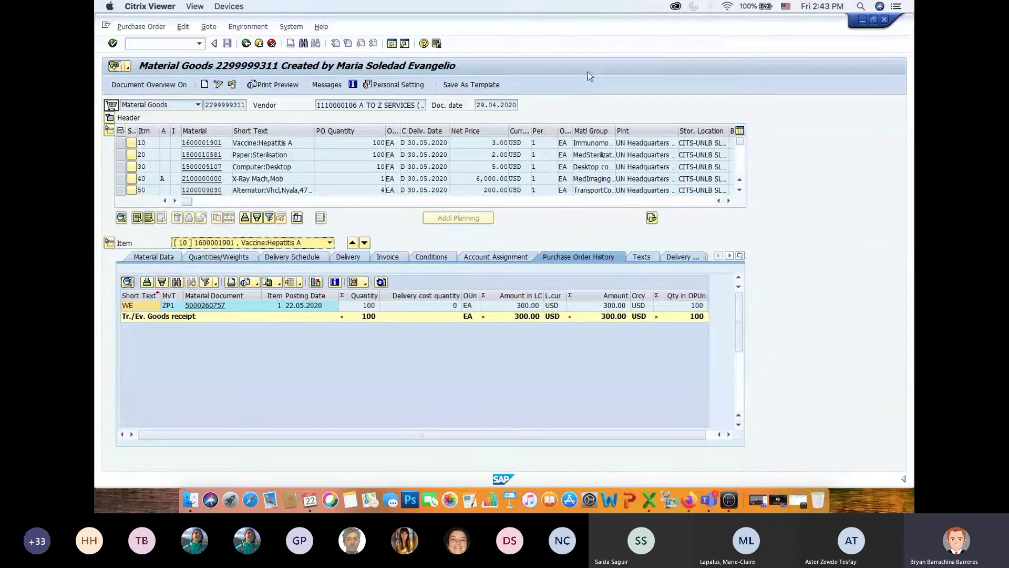
pyautogui.moveTo(587, 71); pyautogui.dragTo(636, 38)
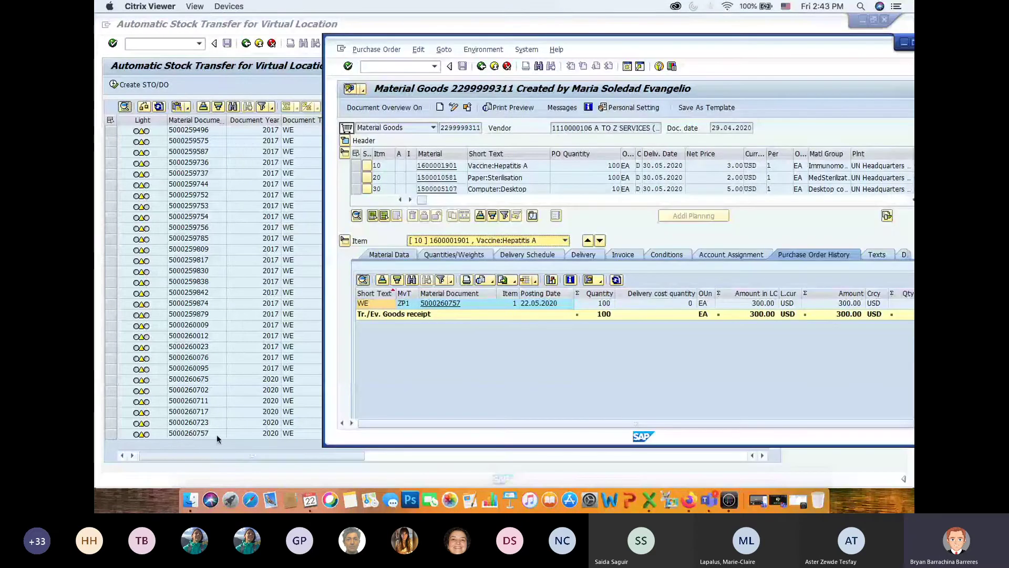
pyautogui.moveTo(574, 50); pyautogui.dragTo(539, 58)
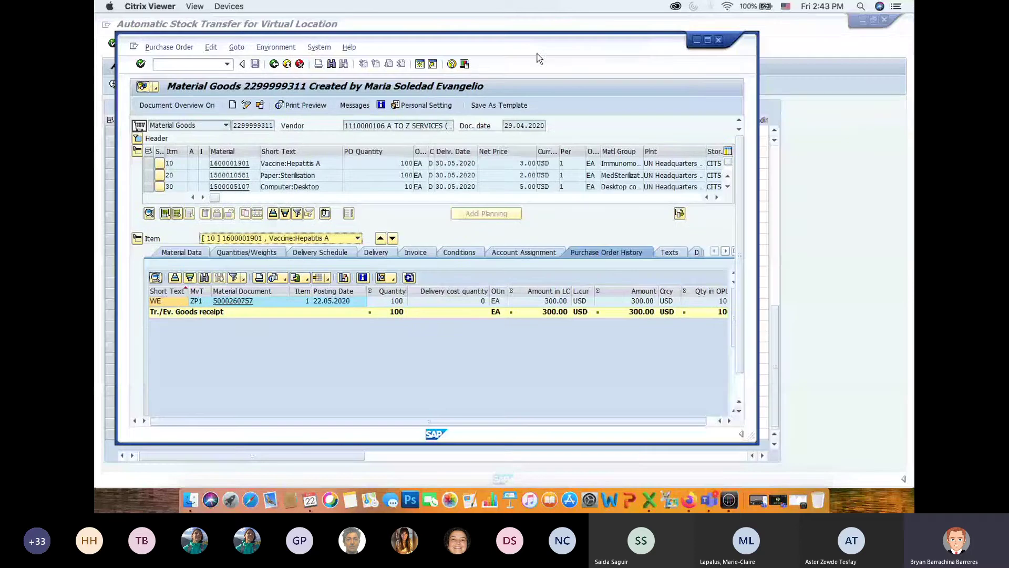
pyautogui.click(718, 40)
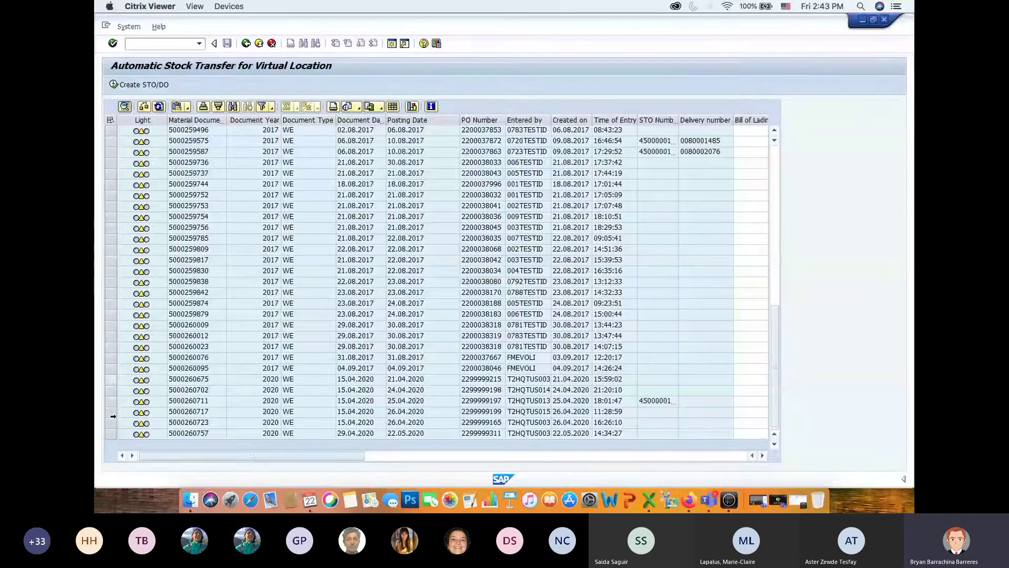
pyautogui.click(111, 434)
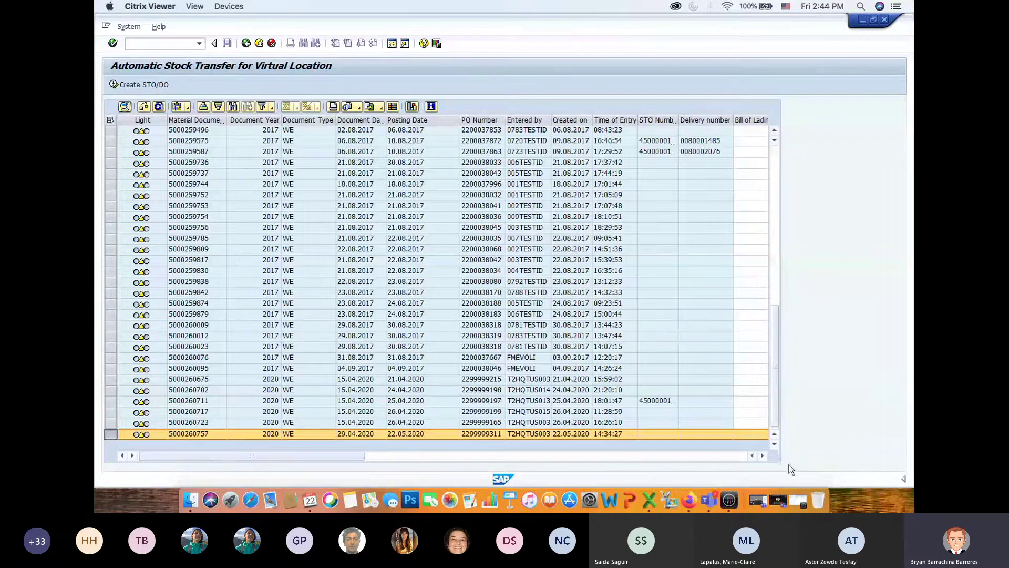
pyautogui.click(762, 456)
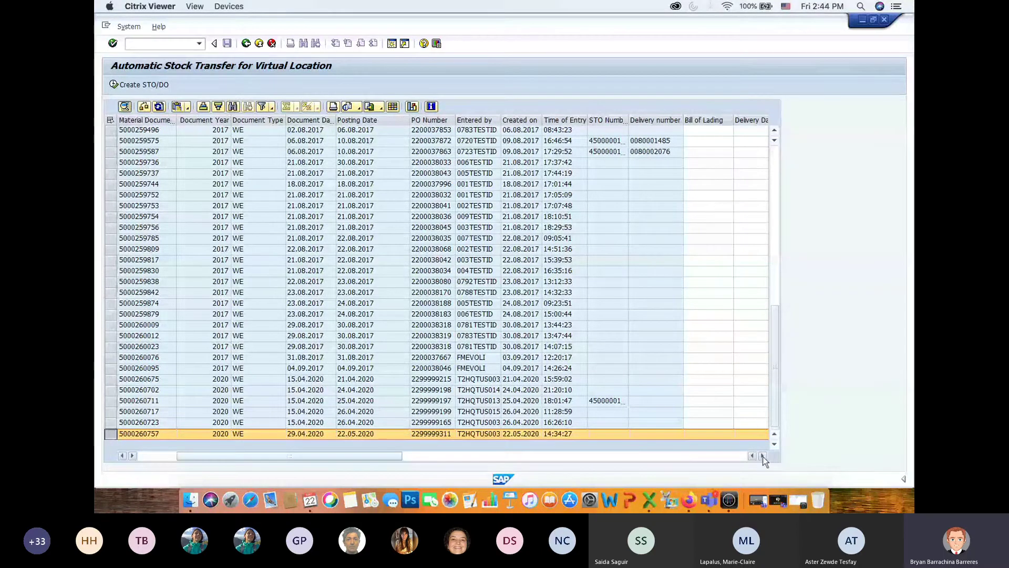
pyautogui.click(762, 456)
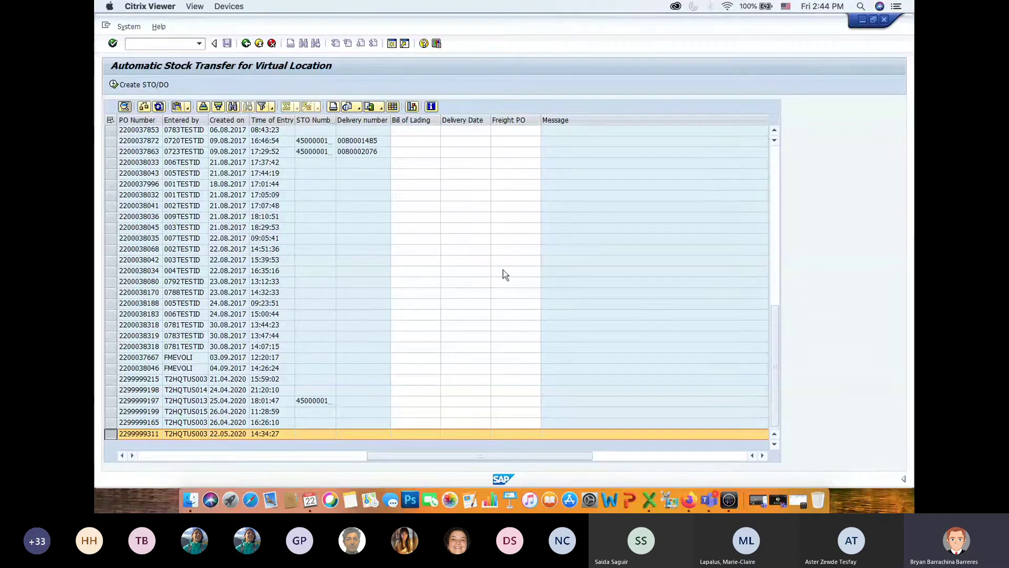
pyautogui.click(410, 433)
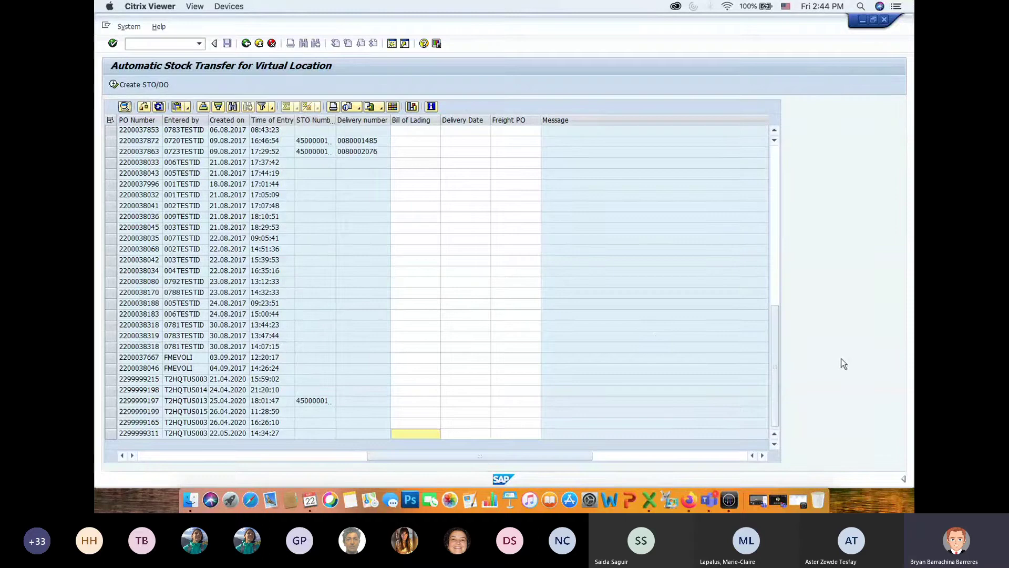
pyautogui.press('super+Tab')
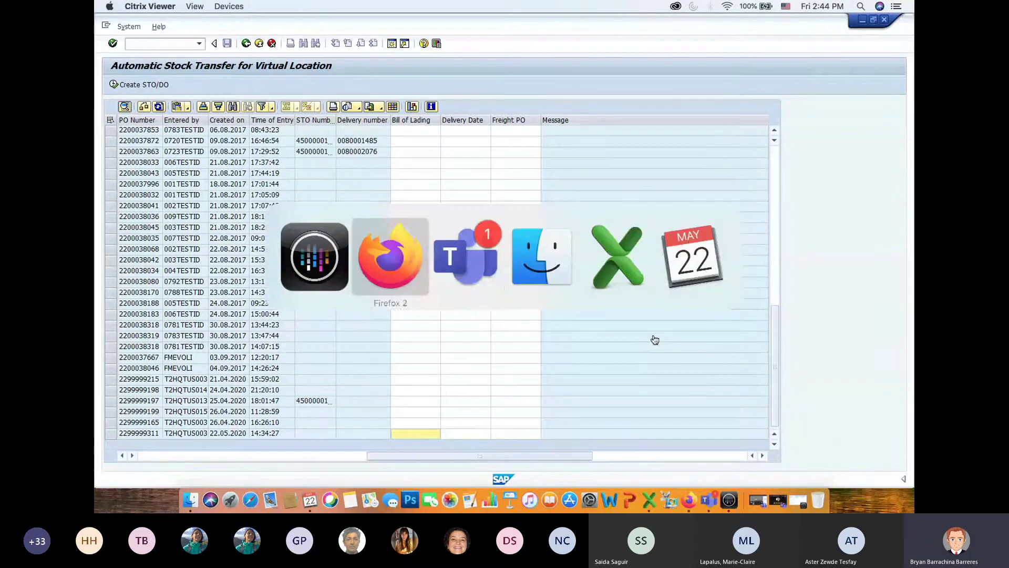
pyautogui.press('super+Tab')
pyautogui.press('super+Tab')
pyautogui.press('super+Tab')
pyautogui.press('super+Tab')
pyautogui.press('super+Tab')
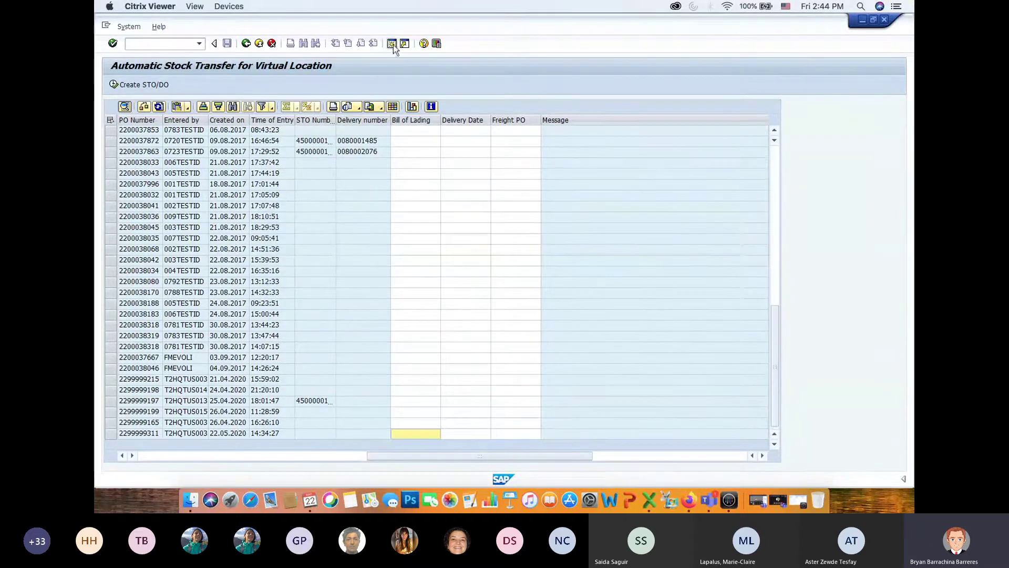
# Step: Open the List of Inbound Deliveries selection from the Inbound Delivery Monitor in a new session and clear both Delivery Date limits
pyautogui.click(392, 44)
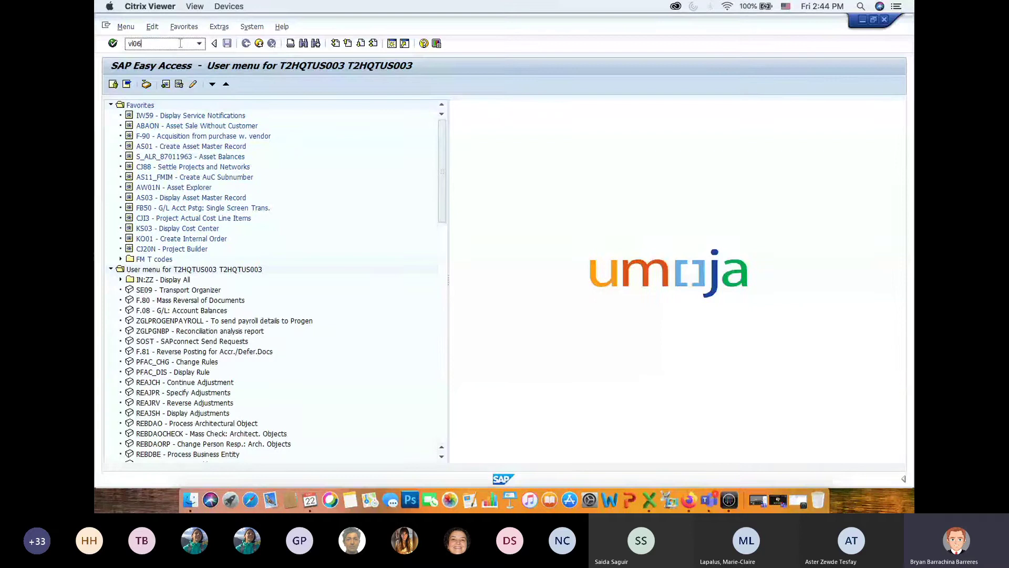
pyautogui.press('Return')
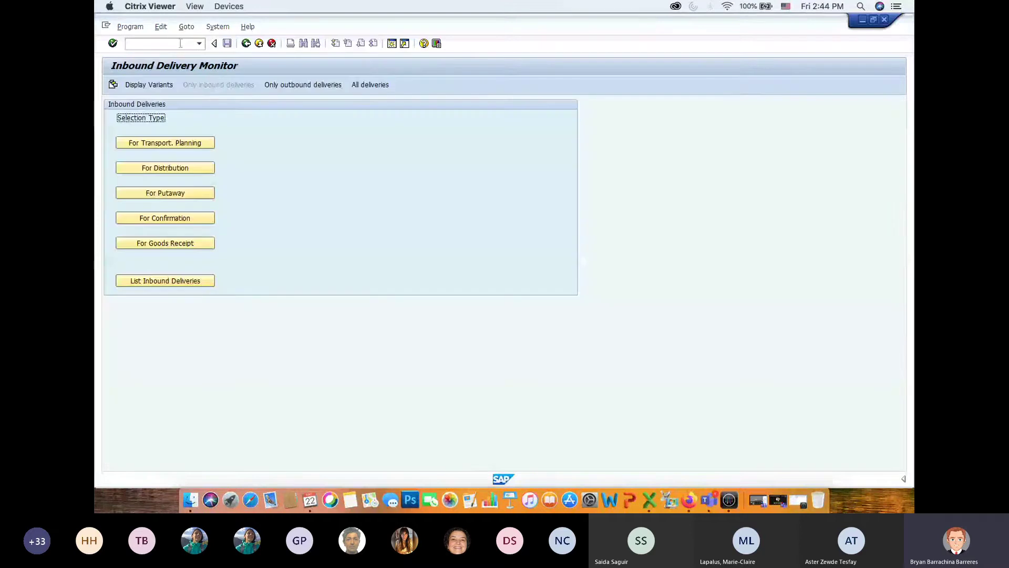
pyautogui.click(184, 281)
pyautogui.click(206, 259)
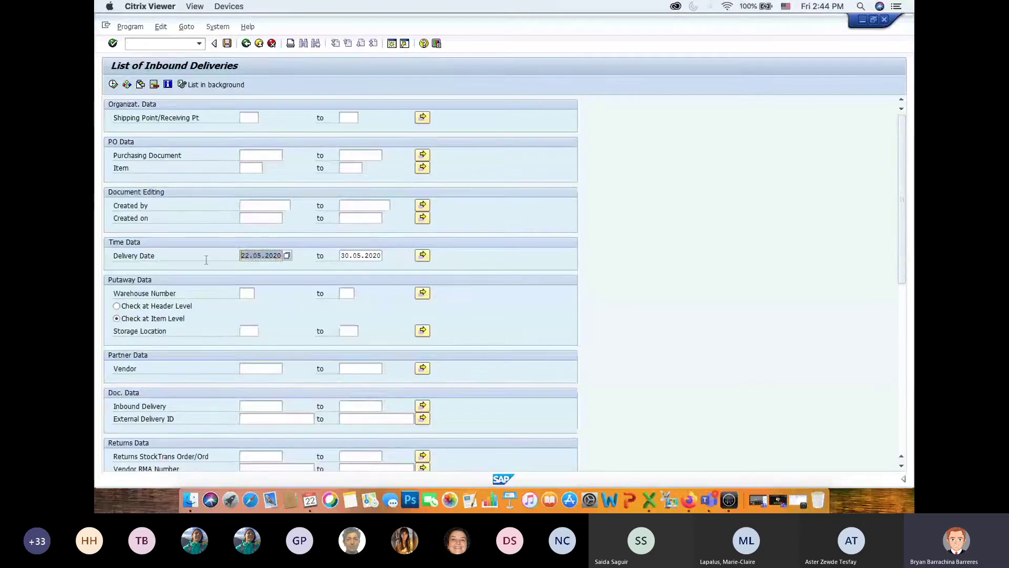
pyautogui.press('Delete')
pyautogui.click(354, 256)
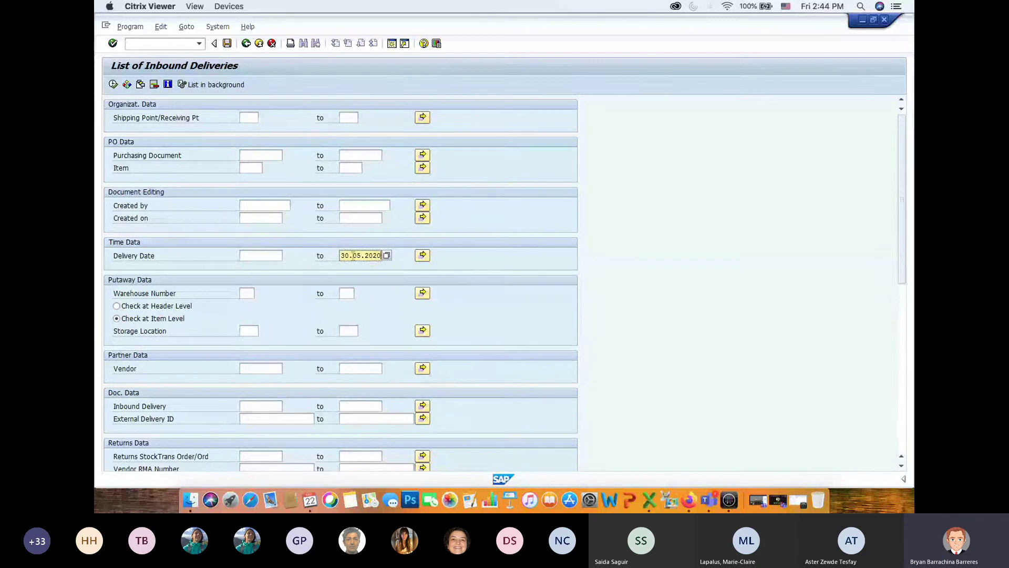
pyautogui.press('Delete')
# Step: Restrict the selection to inbound deliveries 180032134 and 180032135 and run the list
pyautogui.click(269, 406)
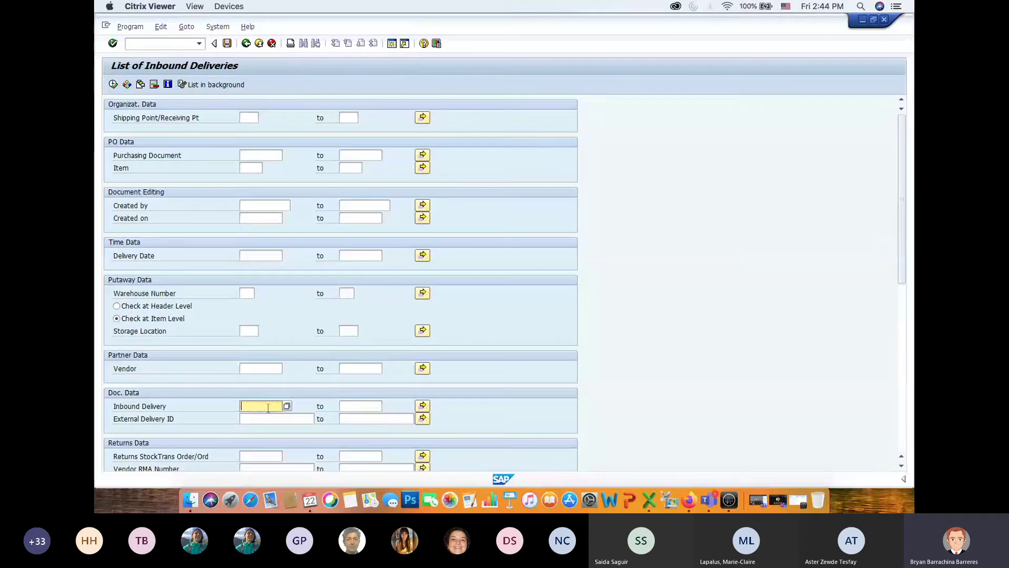
pyautogui.click(422, 407)
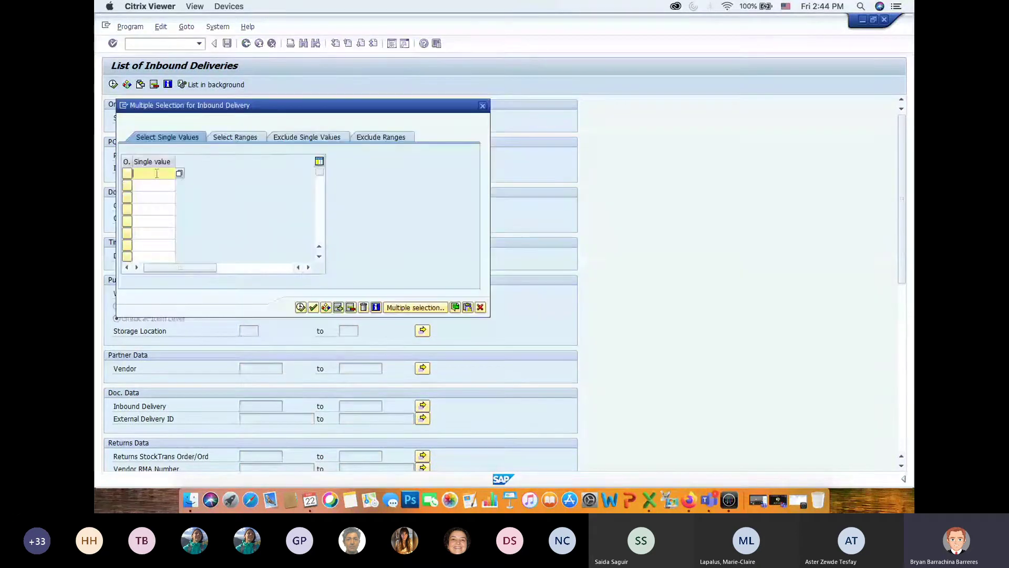
pyautogui.click(156, 173)
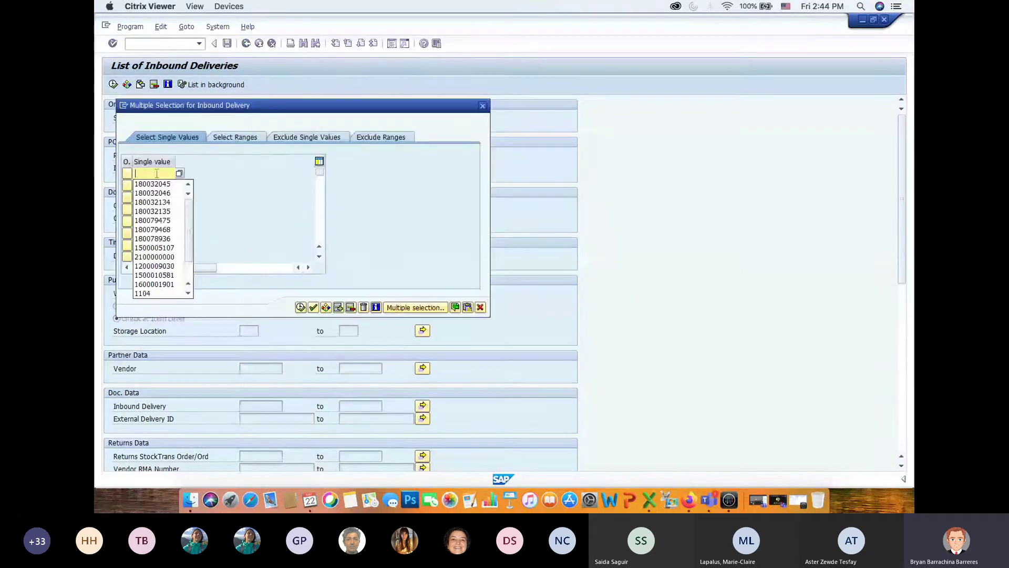
pyautogui.click(165, 202)
pyautogui.click(157, 185)
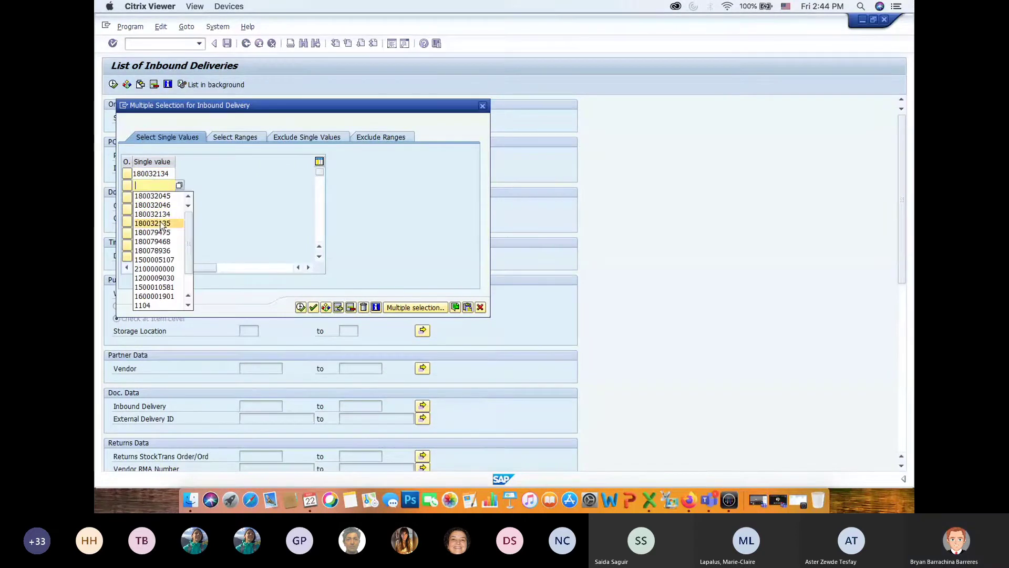
pyautogui.click(161, 224)
pyautogui.press('F8')
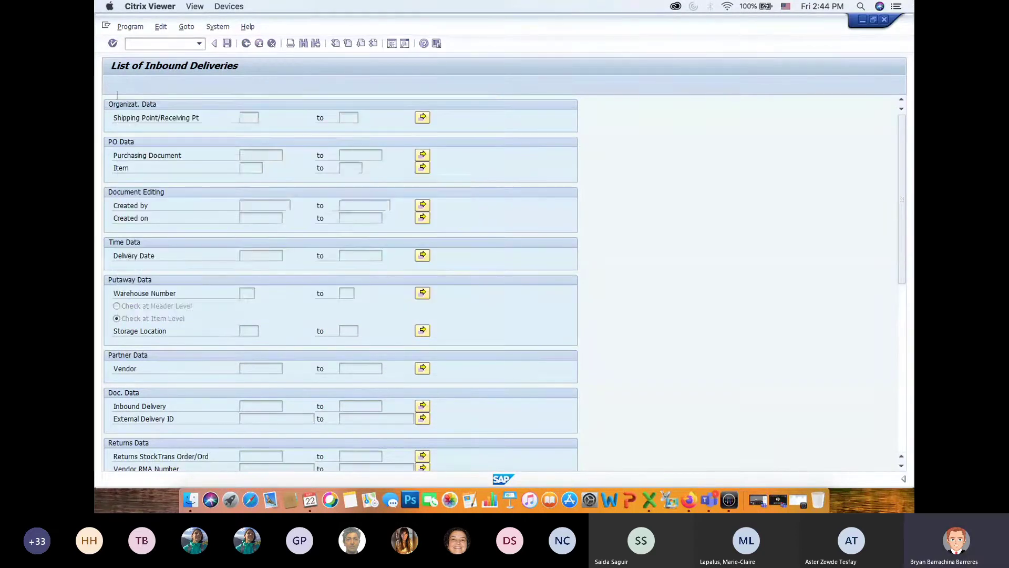
pyautogui.press('F8')
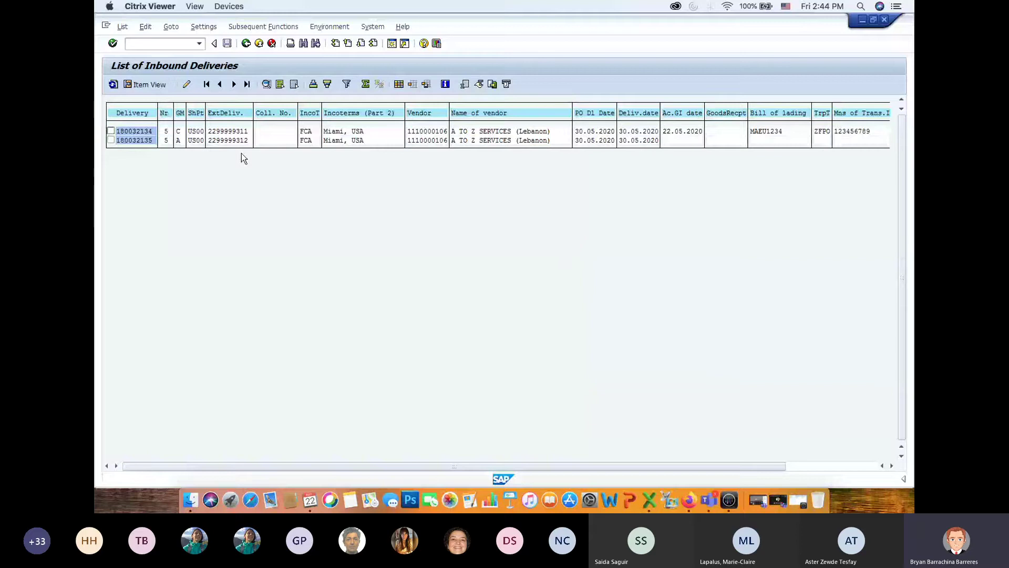
# Step: Open inbound delivery 180032134 and check the bill of lading in its header shipment details
pyautogui.doubleClick(139, 132)
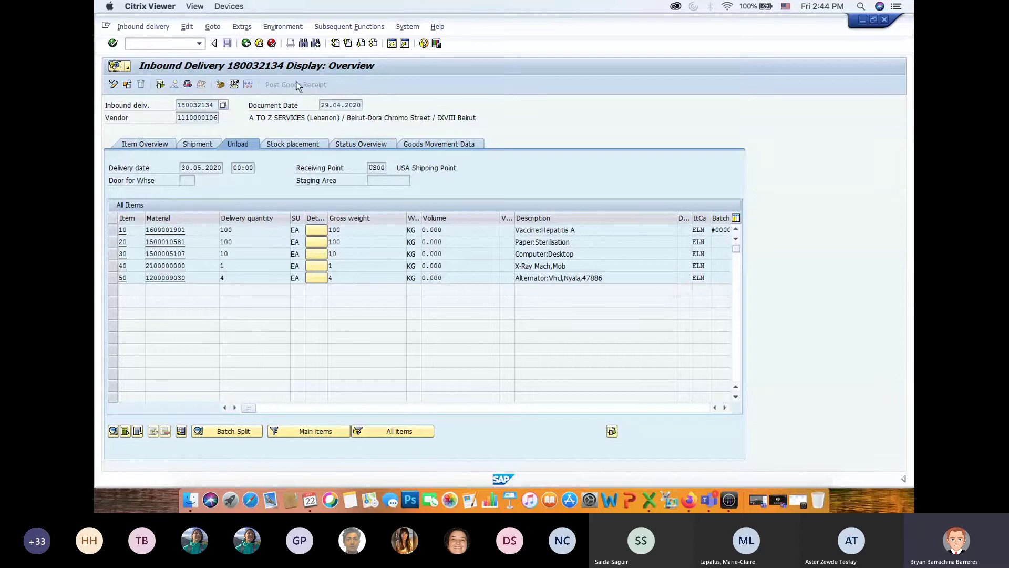
pyautogui.click(188, 86)
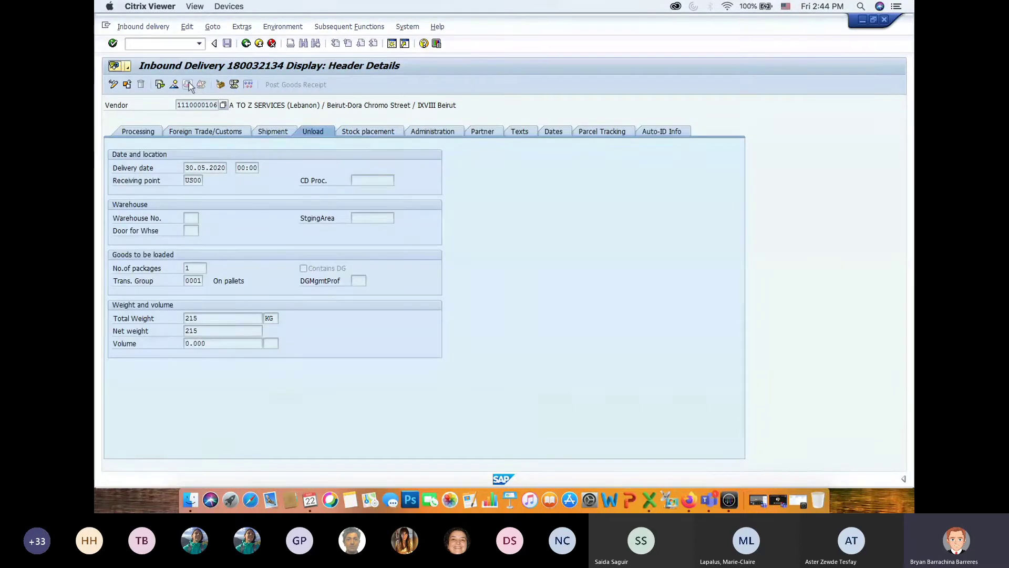
pyautogui.click(271, 131)
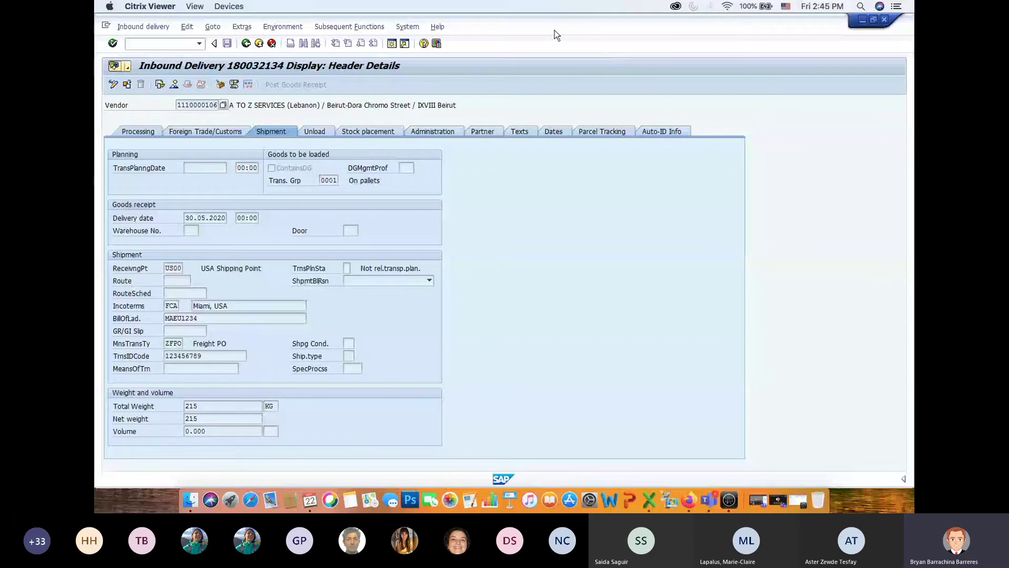
pyautogui.doubleClick(162, 320)
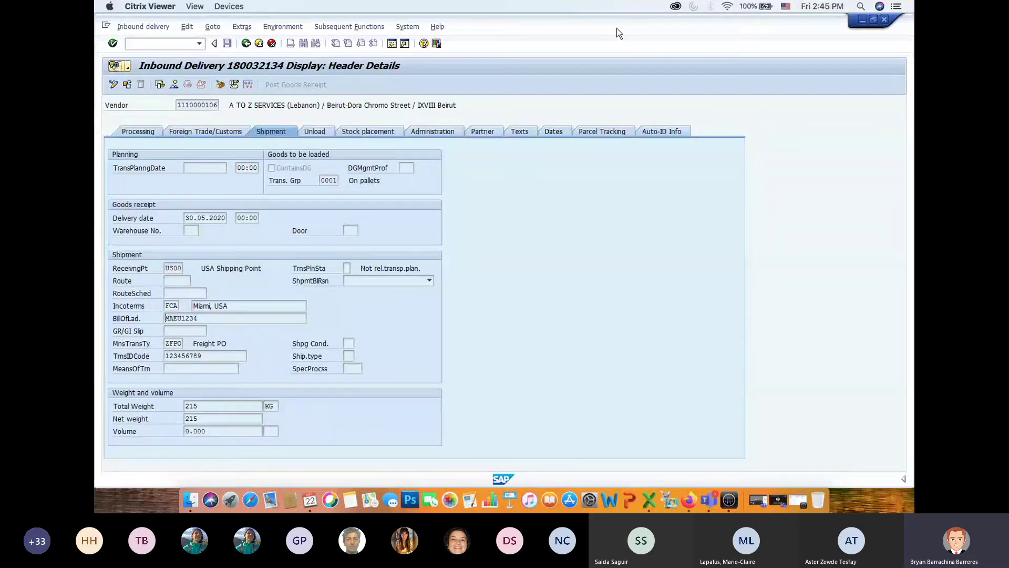
pyautogui.doubleClick(588, 56)
pyautogui.click(622, 56)
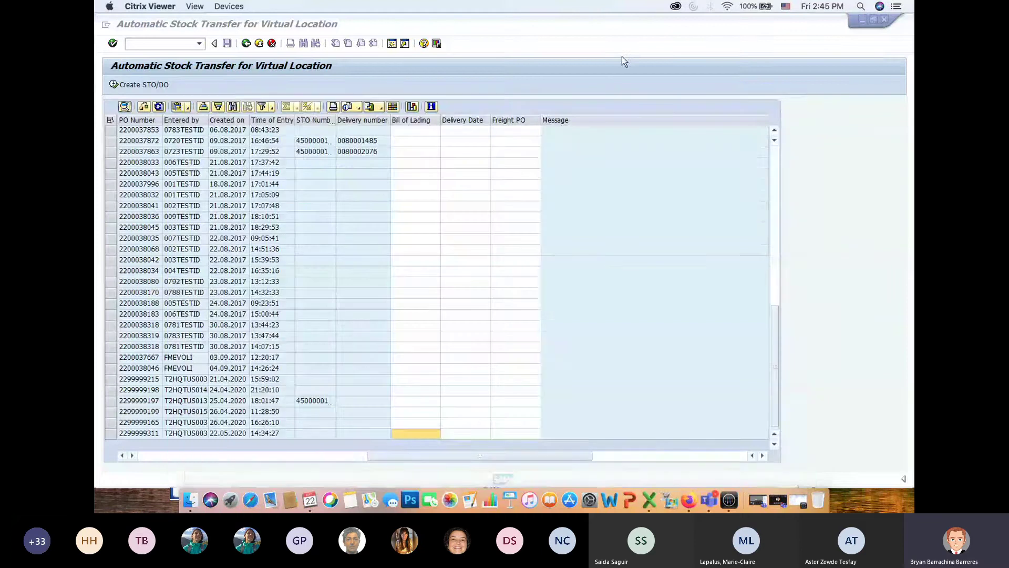
pyautogui.click(409, 433)
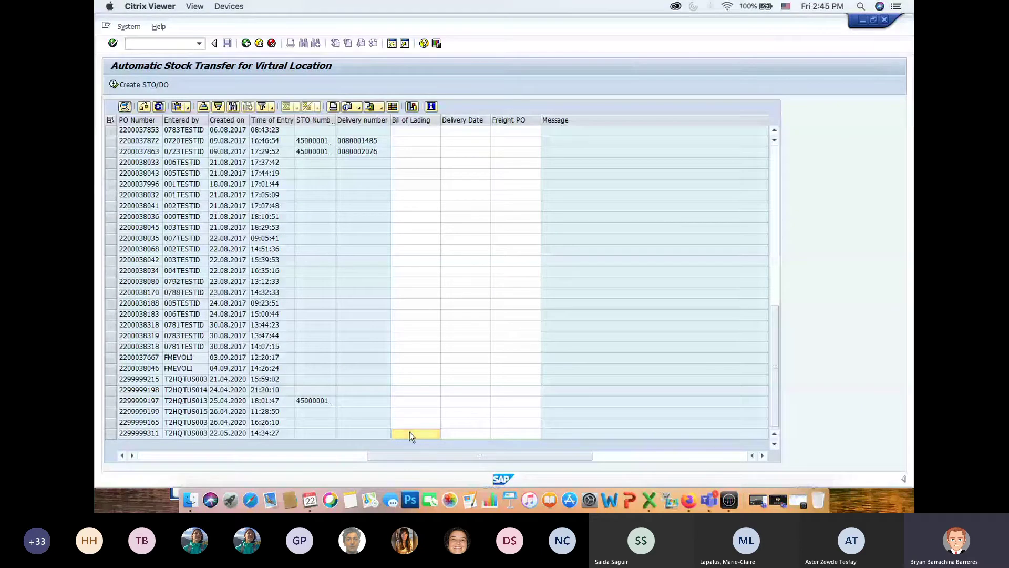
pyautogui.click(462, 434)
pyautogui.write('22.05.20')
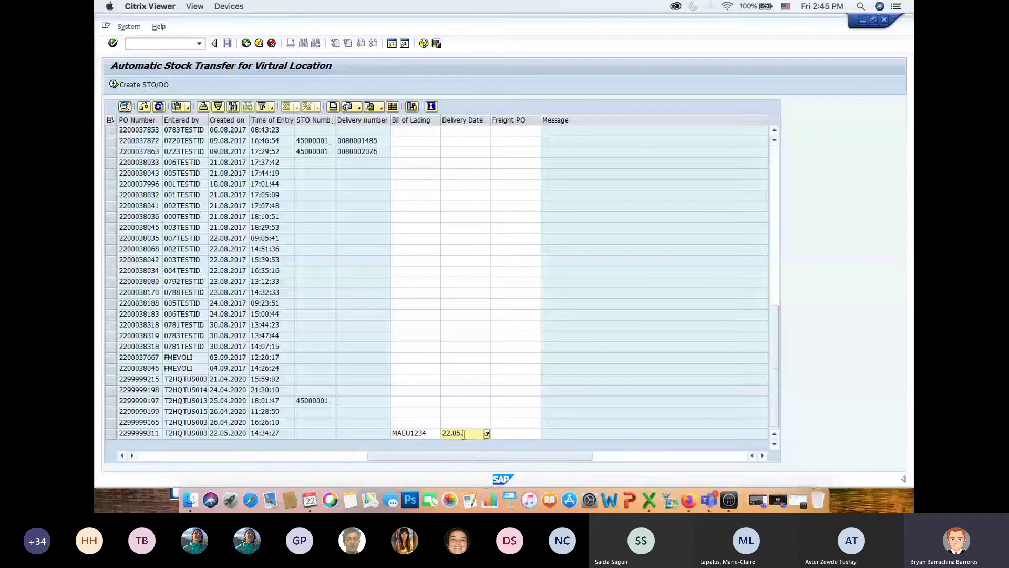
pyautogui.write('20')
# Step: Copy the TrnsIDCode from the shipment details of inbound delivery 180032134 into the Freight PO cell of the same stock transfer row
pyautogui.hotkey('ctrl', 'Up')
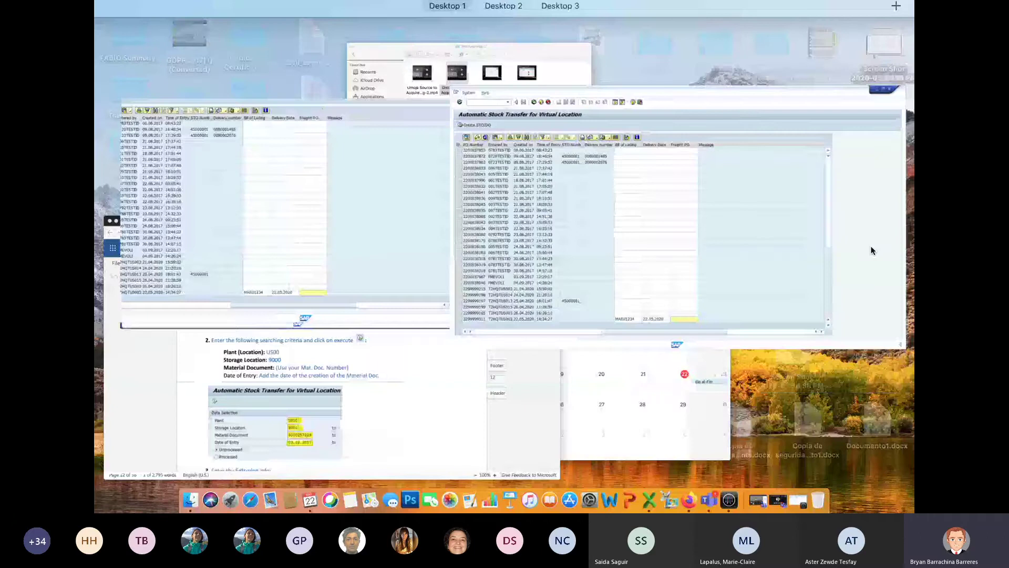
pyautogui.click(266, 230)
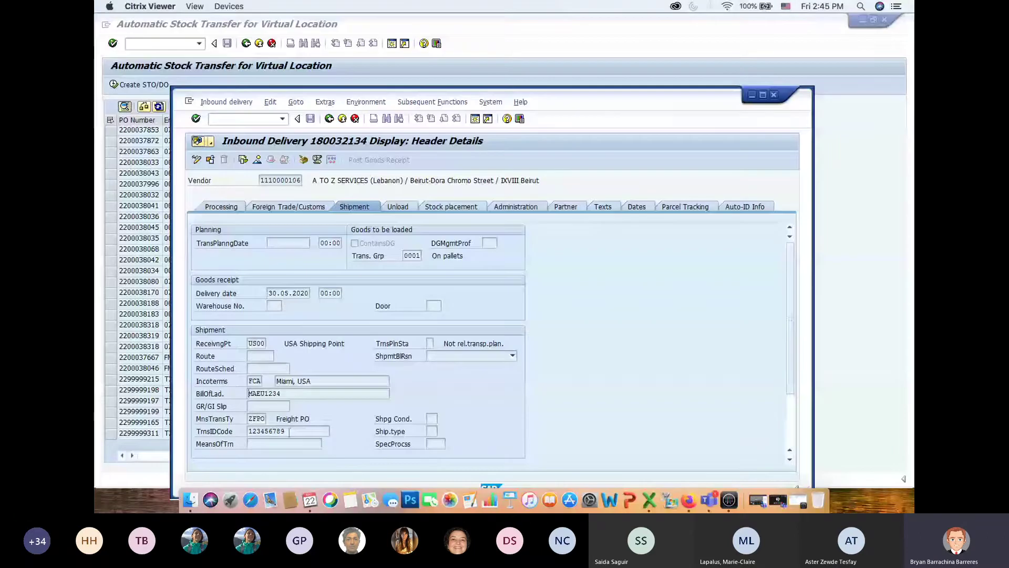
pyautogui.moveTo(286, 431); pyautogui.dragTo(237, 438)
pyautogui.hotkey('ctrl', 'c')
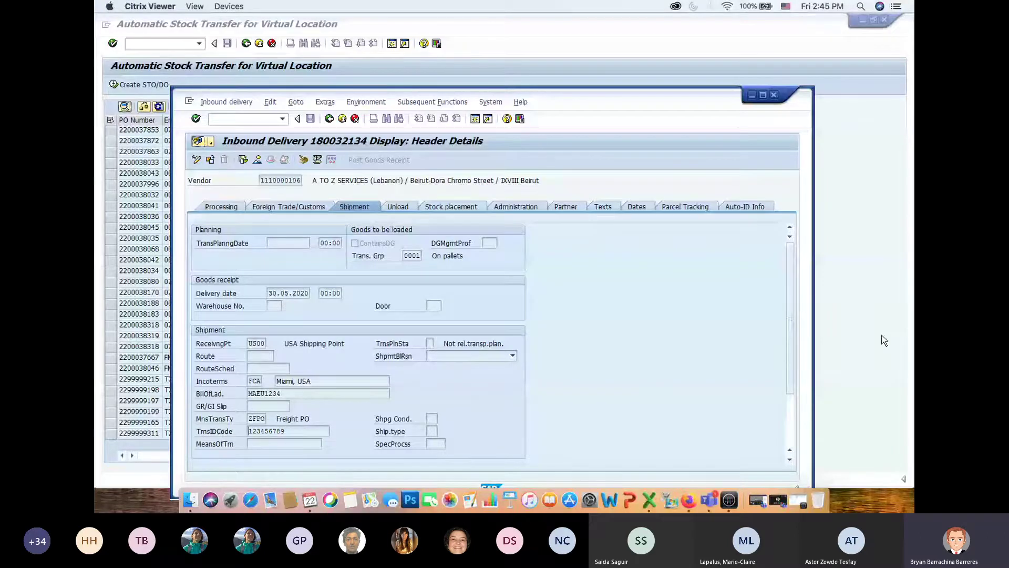
pyautogui.press('F3')
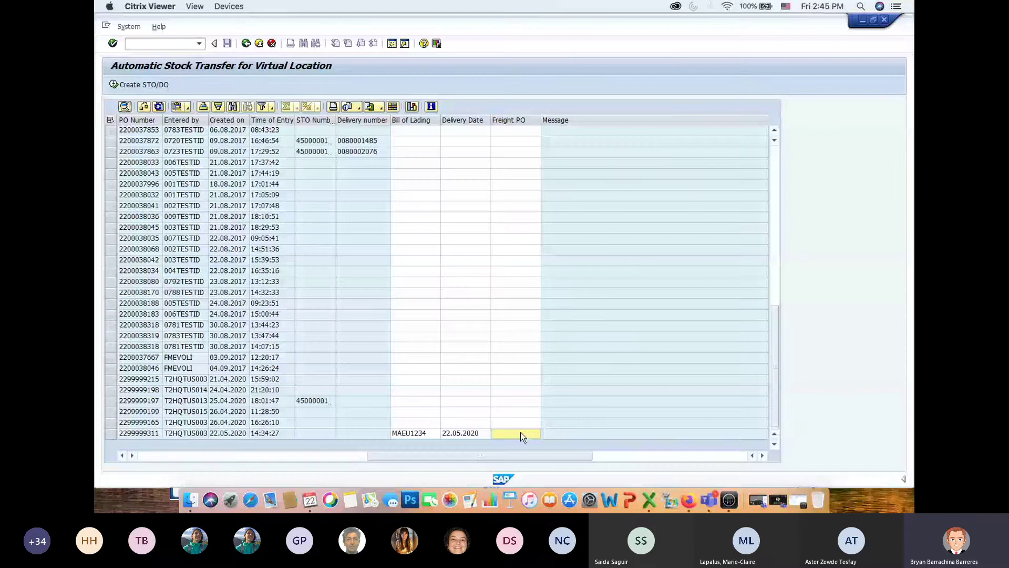
pyautogui.hotkey('ctrl', 'v')
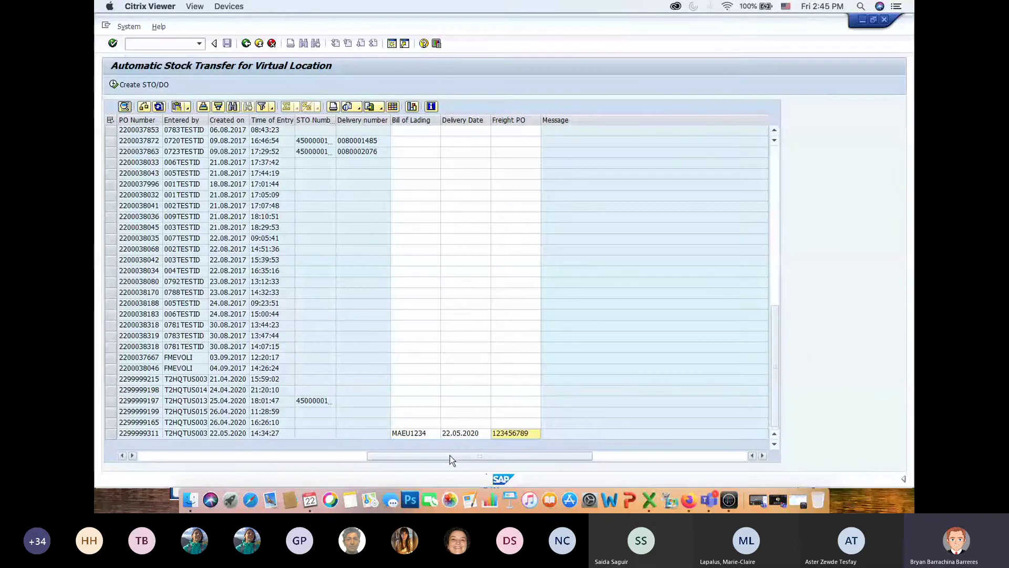
pyautogui.moveTo(450, 455); pyautogui.dragTo(159, 448)
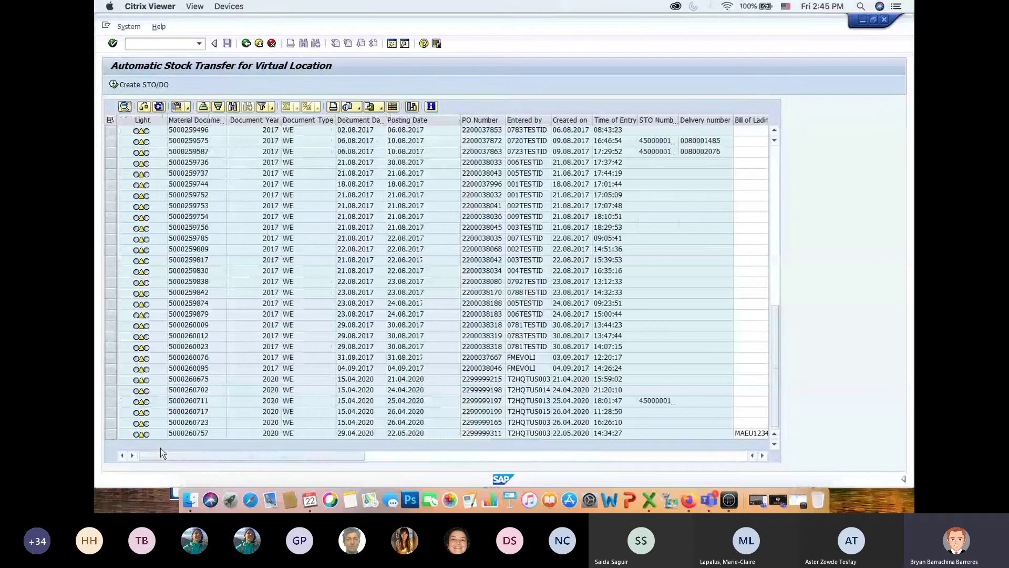
pyautogui.click(111, 433)
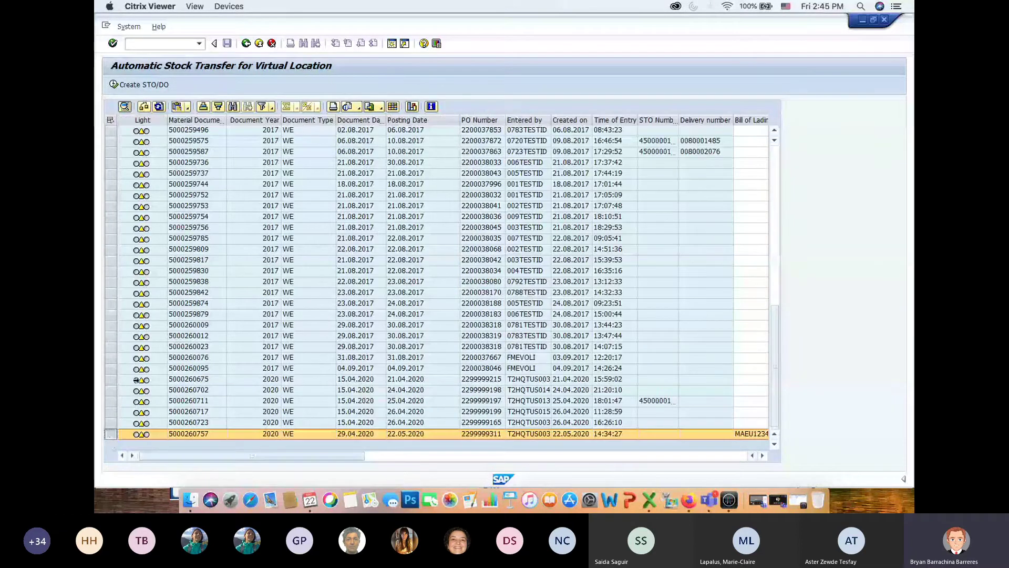
pyautogui.click(140, 85)
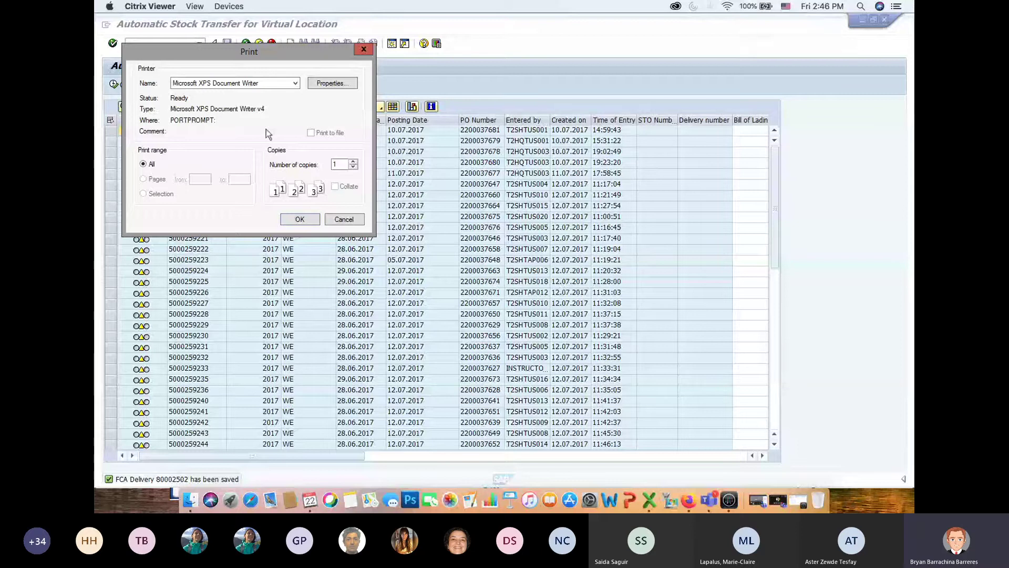
pyautogui.click(351, 219)
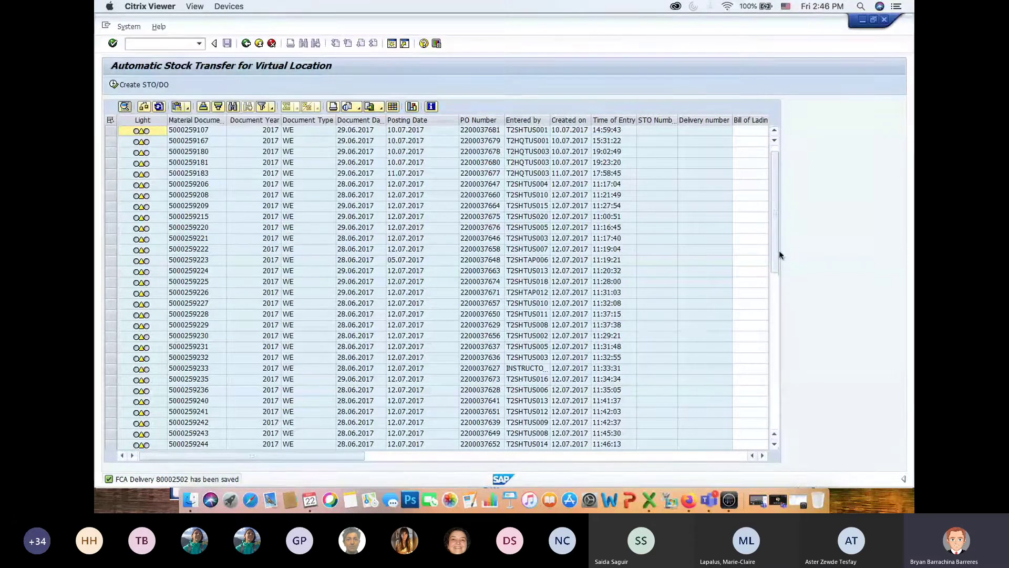
pyautogui.moveTo(777, 261); pyautogui.dragTo(778, 471)
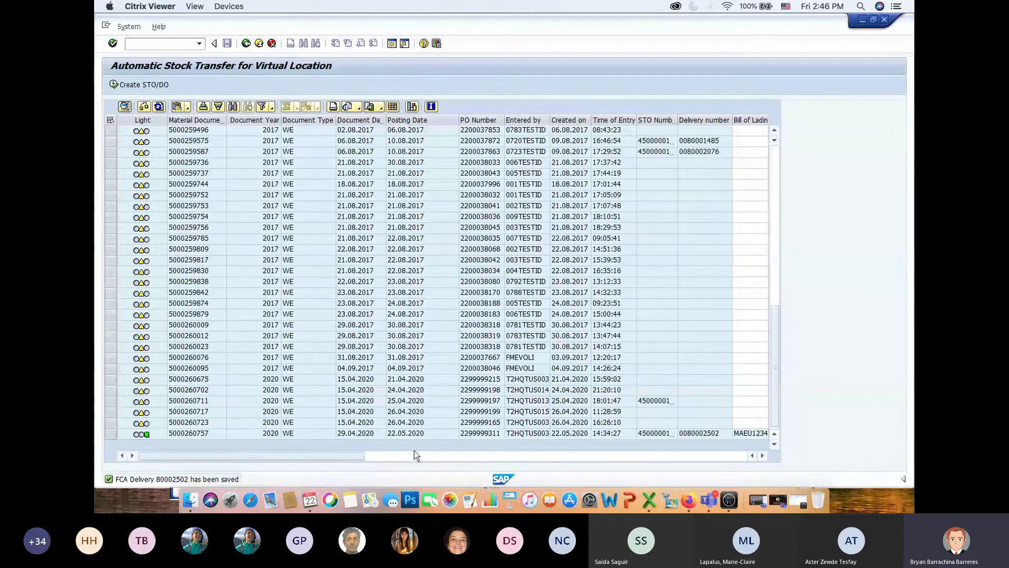
pyautogui.click(763, 456)
pyautogui.click(762, 455)
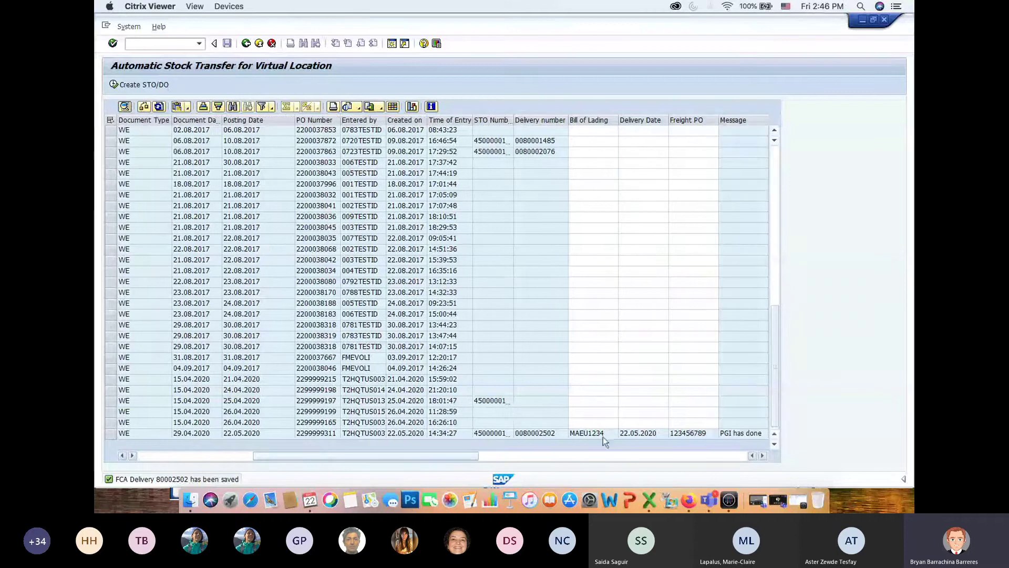
pyautogui.moveTo(515, 120); pyautogui.dragTo(539, 121)
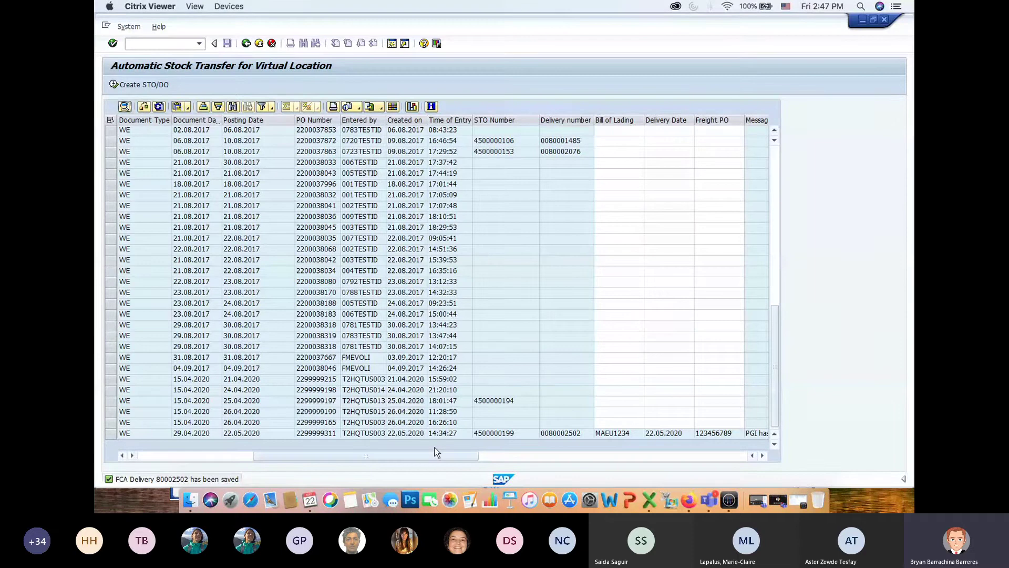
pyautogui.moveTo(405, 456); pyautogui.dragTo(291, 456)
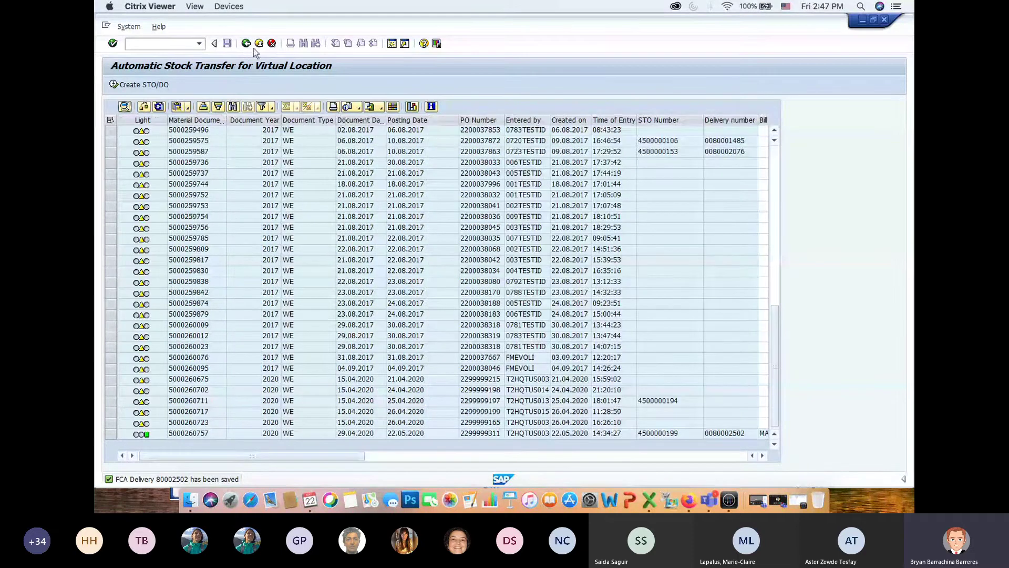
pyautogui.click(258, 44)
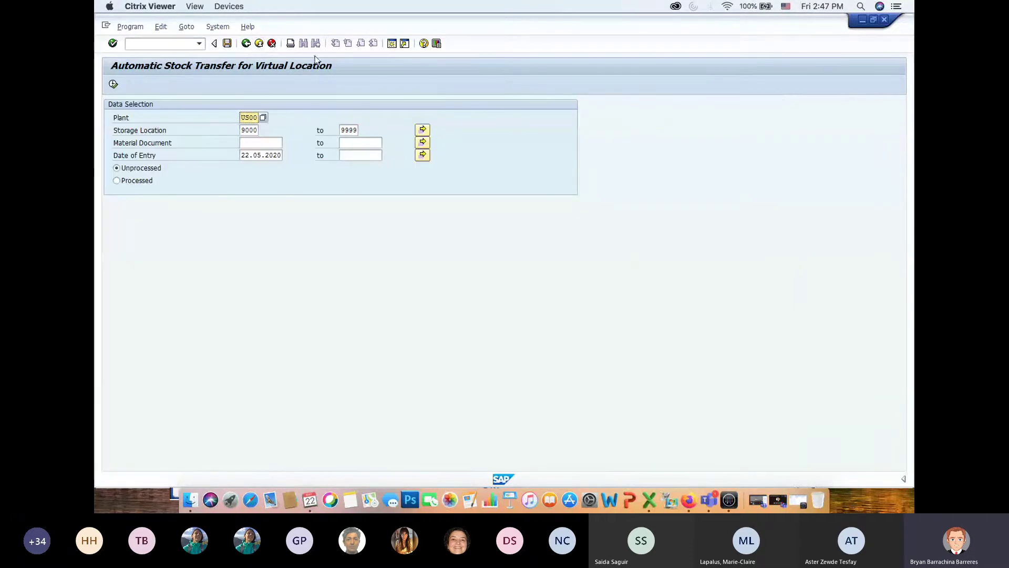
pyautogui.click(258, 46)
# Step: Switch to the Virtual Good Receipt guide in Word and read on from Step 3 to the Step 4 instructions on updating inbound delivery 2
pyautogui.press('super+Tab')
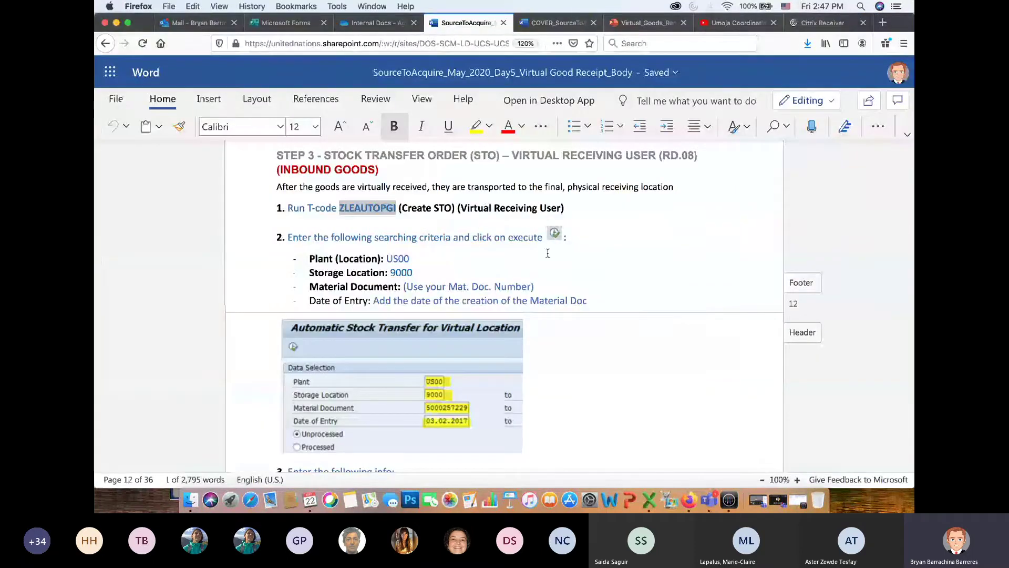
pyautogui.scroll(-2, 633, 277)
pyautogui.scroll(-10, 632, 277)
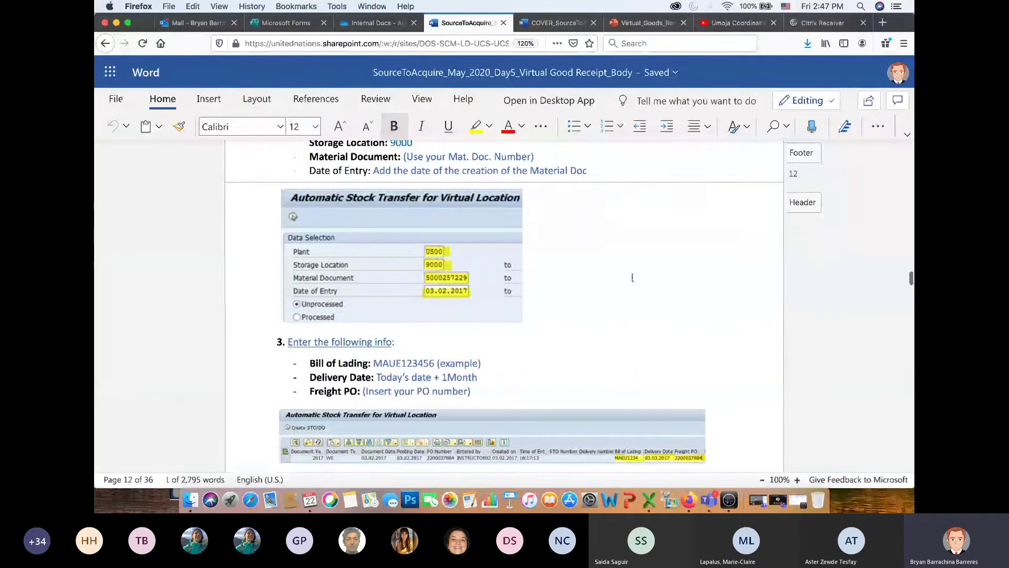
pyautogui.scroll(-6, 632, 280)
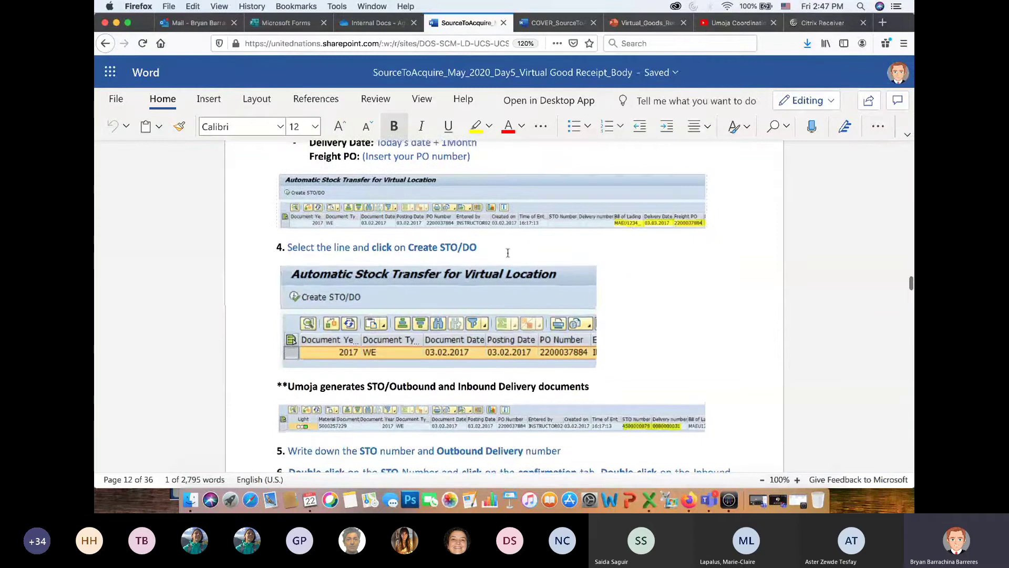
pyautogui.scroll(-15, 694, 266)
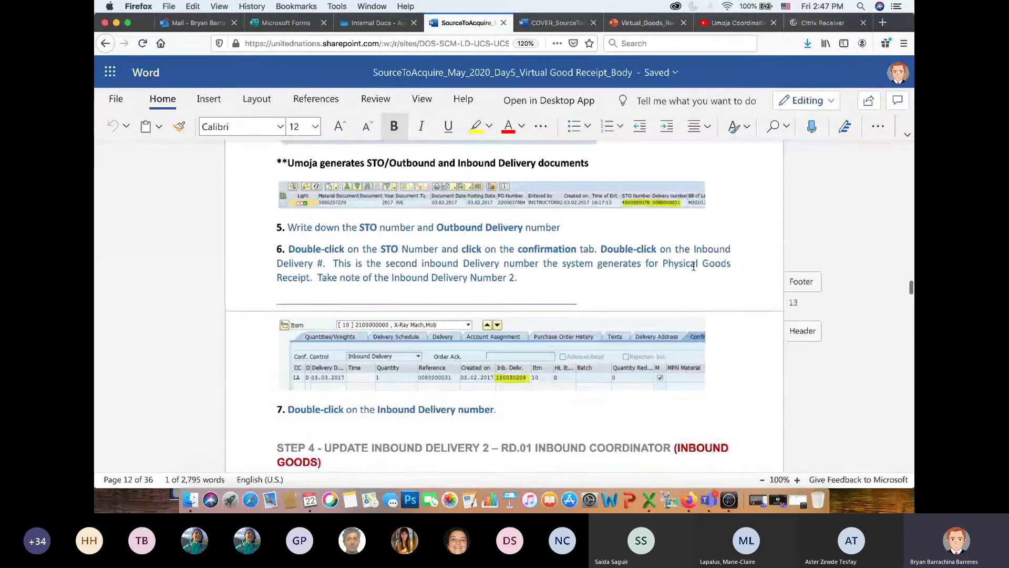
pyautogui.scroll(-5, 693, 267)
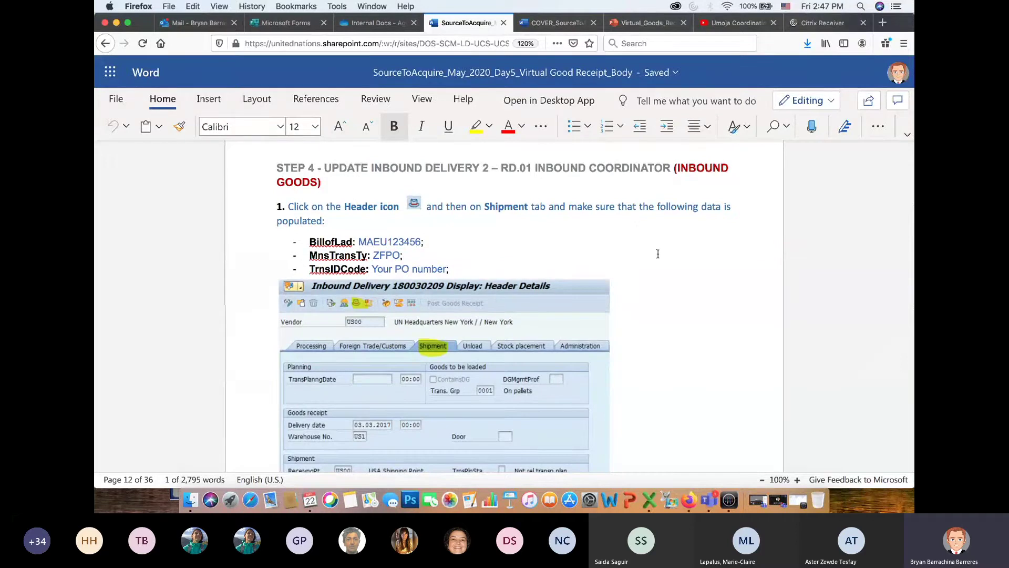
pyautogui.scroll(1, 657, 254)
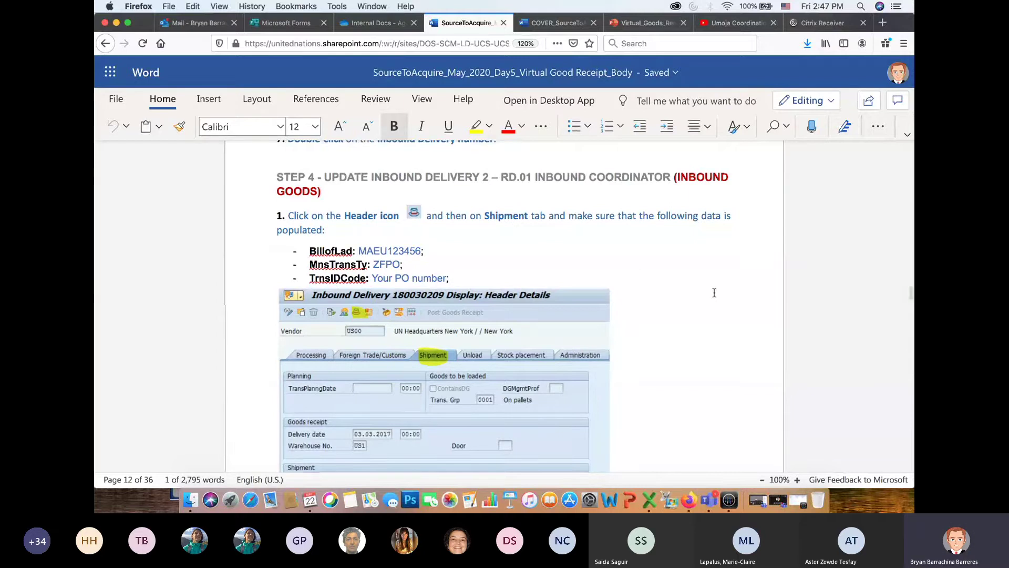
pyautogui.scroll(-1, 714, 292)
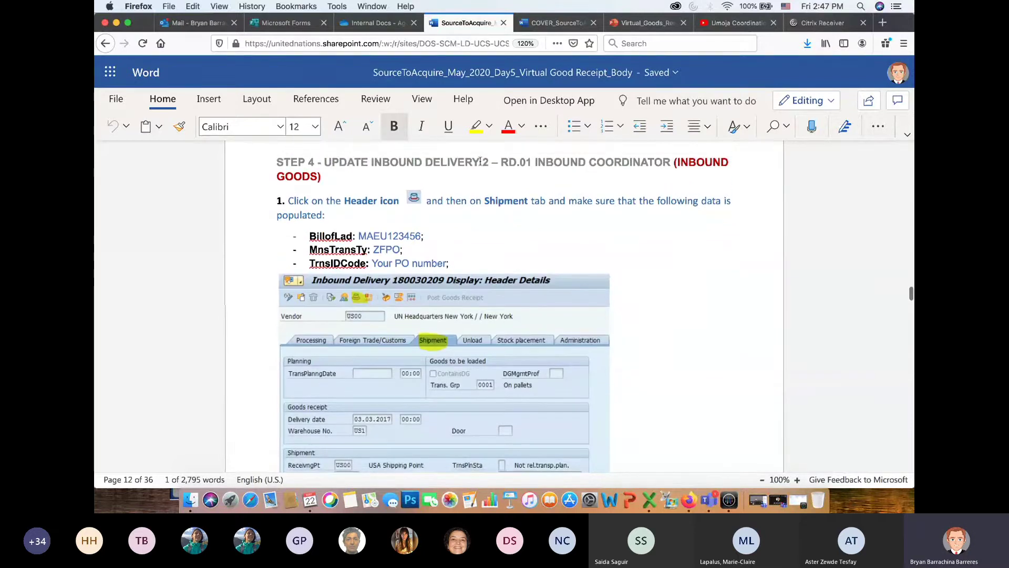
# Step: Review Step 3 items 4 to 7 of the guide on creating the STO and finding the second inbound delivery number
pyautogui.moveTo(480, 162)
pyautogui.mouseDown()
pyautogui.moveTo(526, 145)
pyautogui.moveTo(498, 169)
pyautogui.mouseUp()
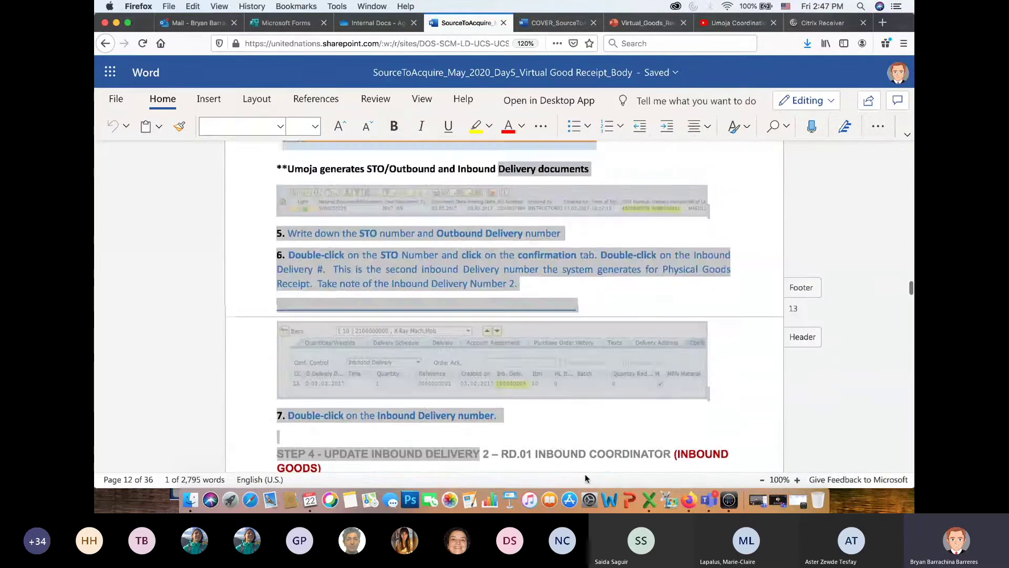
pyautogui.click(622, 413)
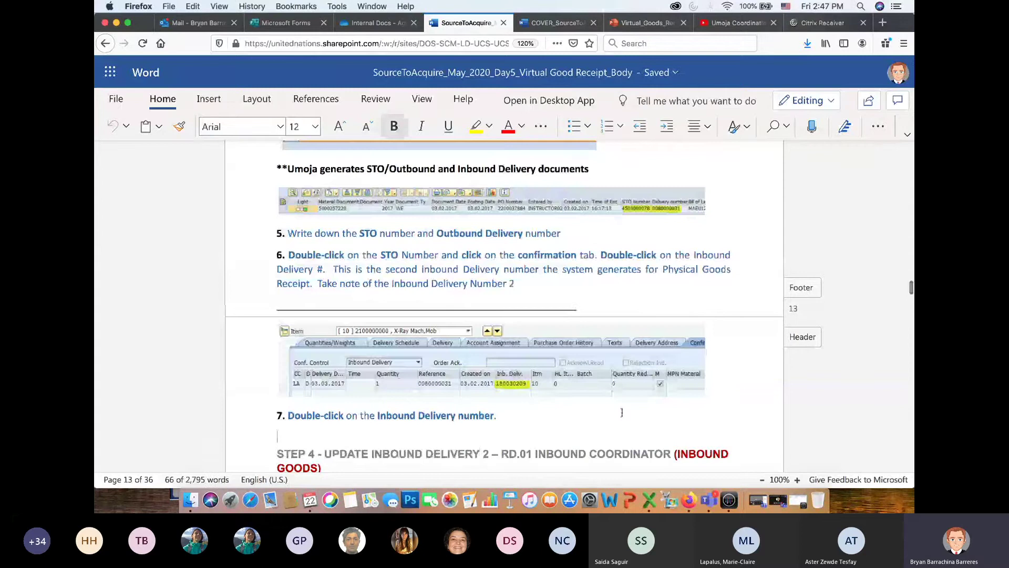
pyautogui.click(488, 282)
pyautogui.write('.')
pyautogui.scroll(2, 589, 287)
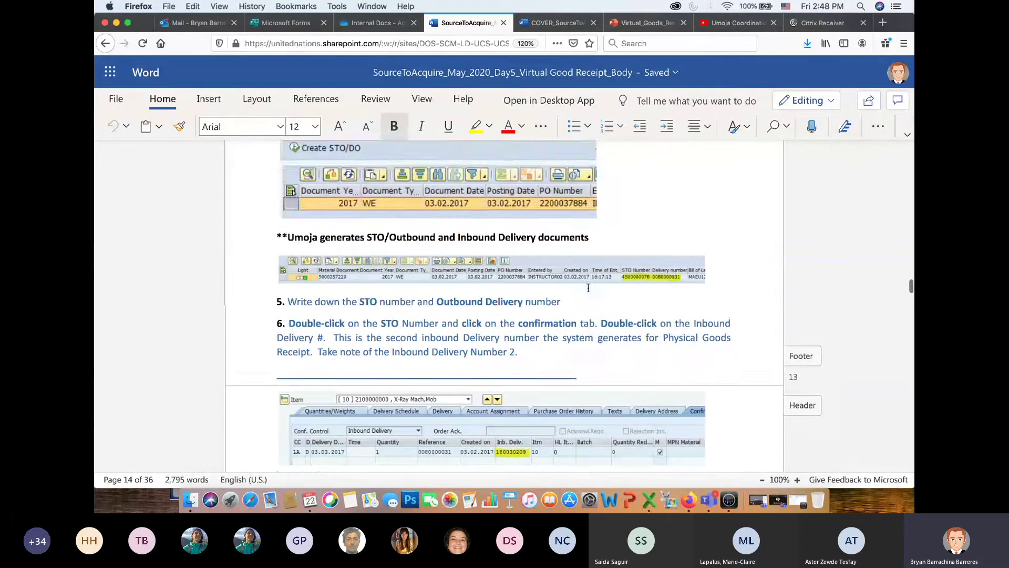
pyautogui.scroll(3, 588, 287)
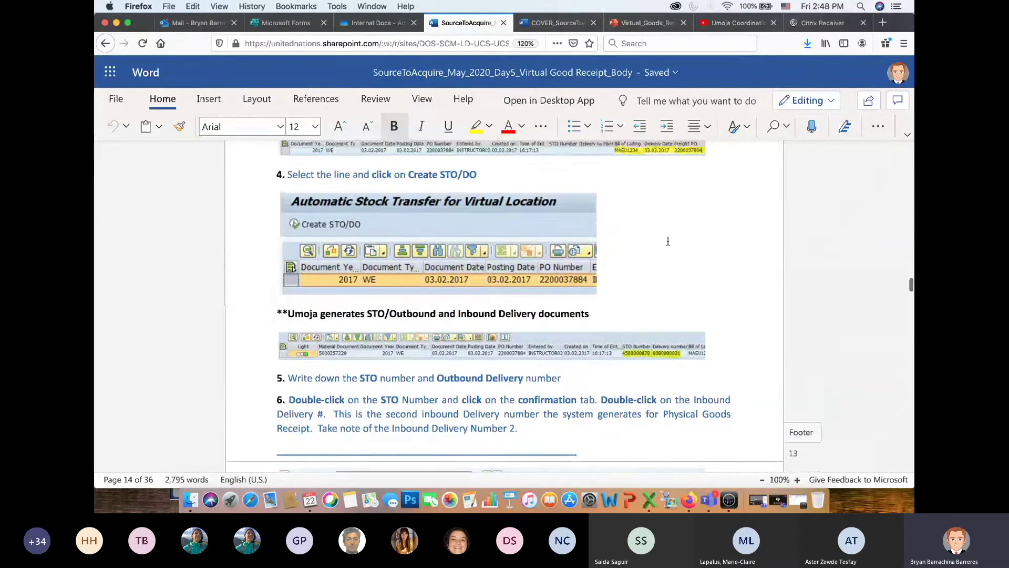
pyautogui.scroll(-1, 667, 241)
pyautogui.scroll(-2, 668, 242)
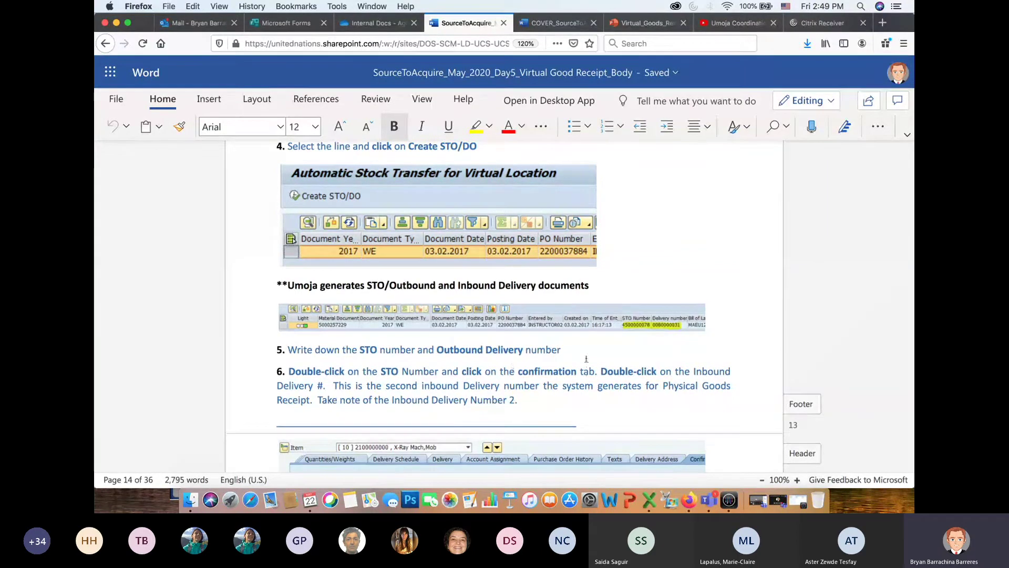
pyautogui.scroll(-4, 585, 359)
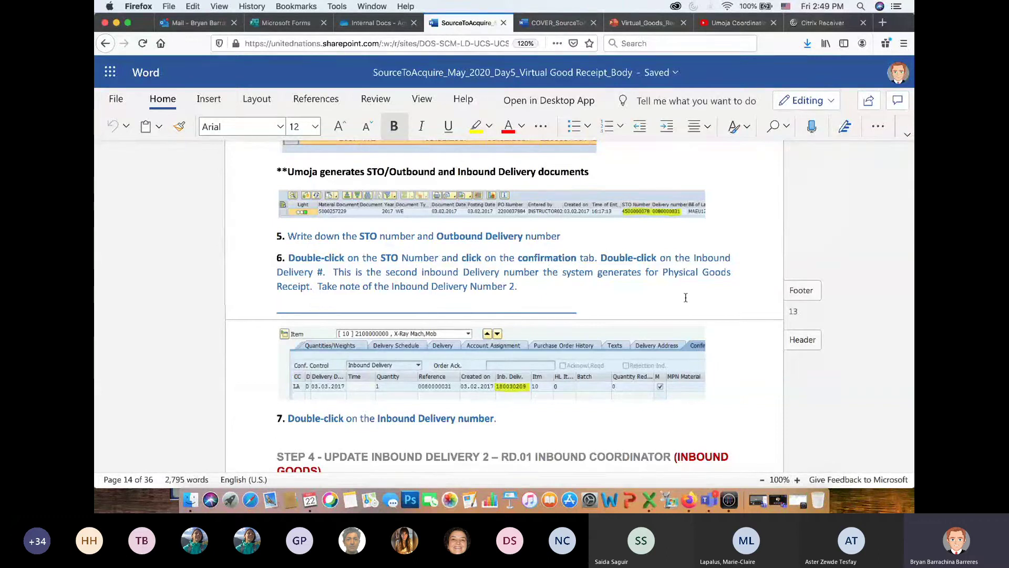
pyautogui.scroll(-3, 699, 278)
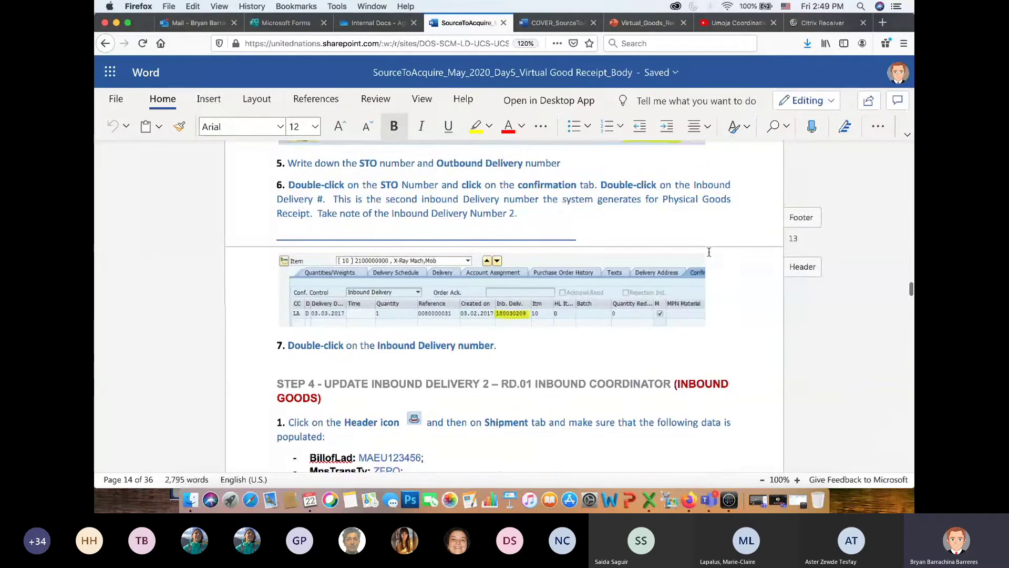
pyautogui.scroll(2, 709, 252)
pyautogui.press('super+Tab')
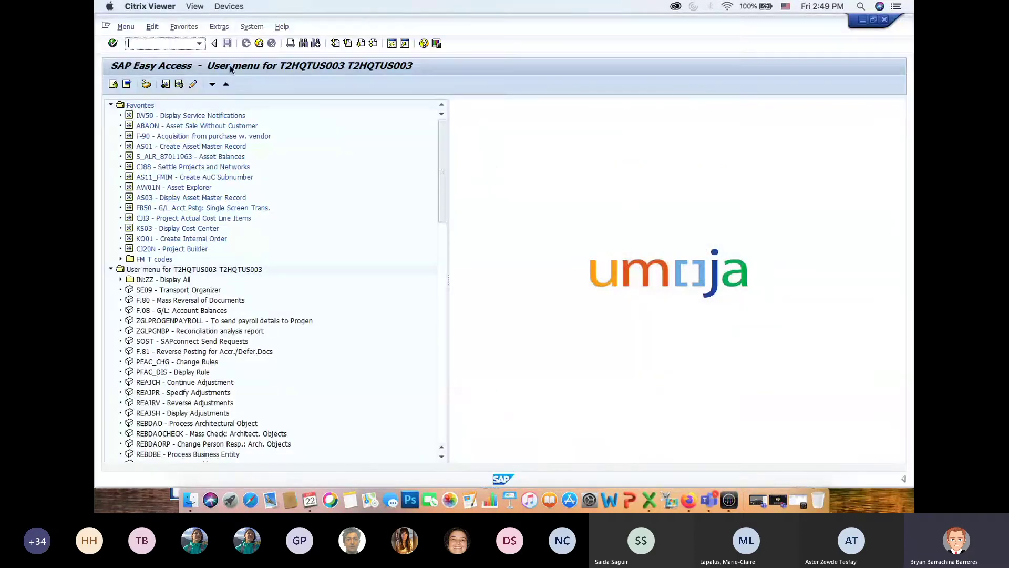
pyautogui.write('me23n')
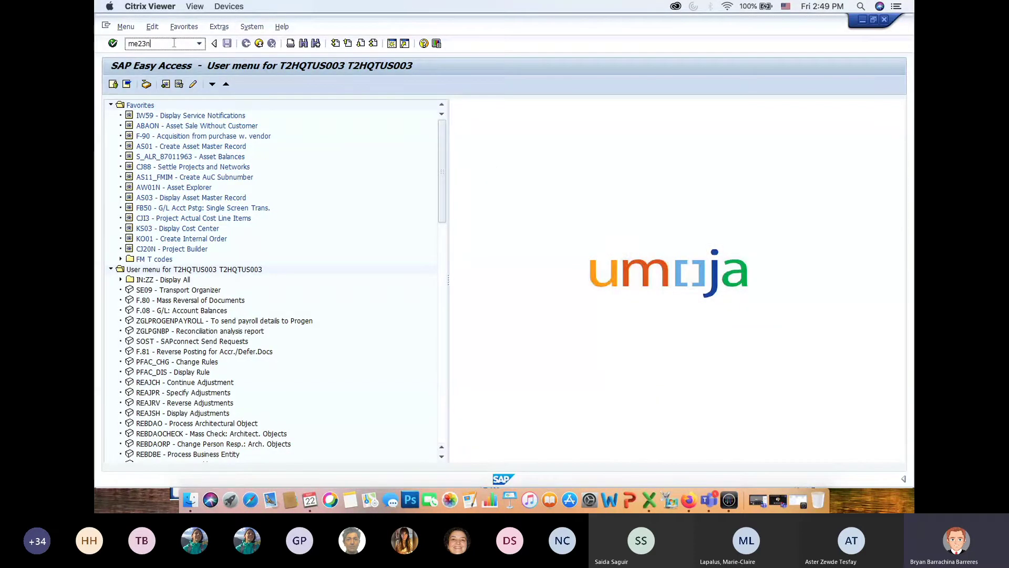
pyautogui.press('Return')
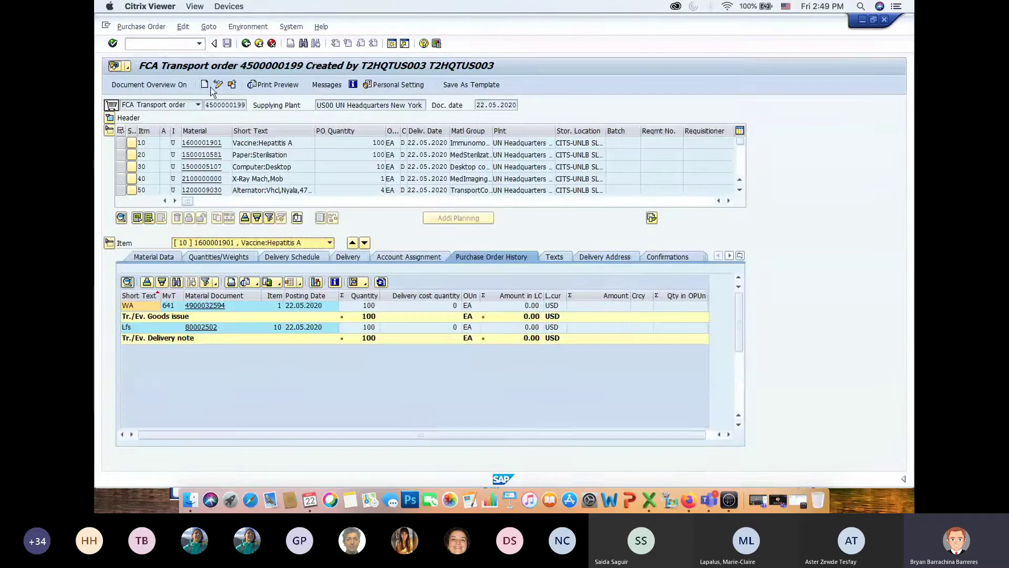
pyautogui.click(233, 87)
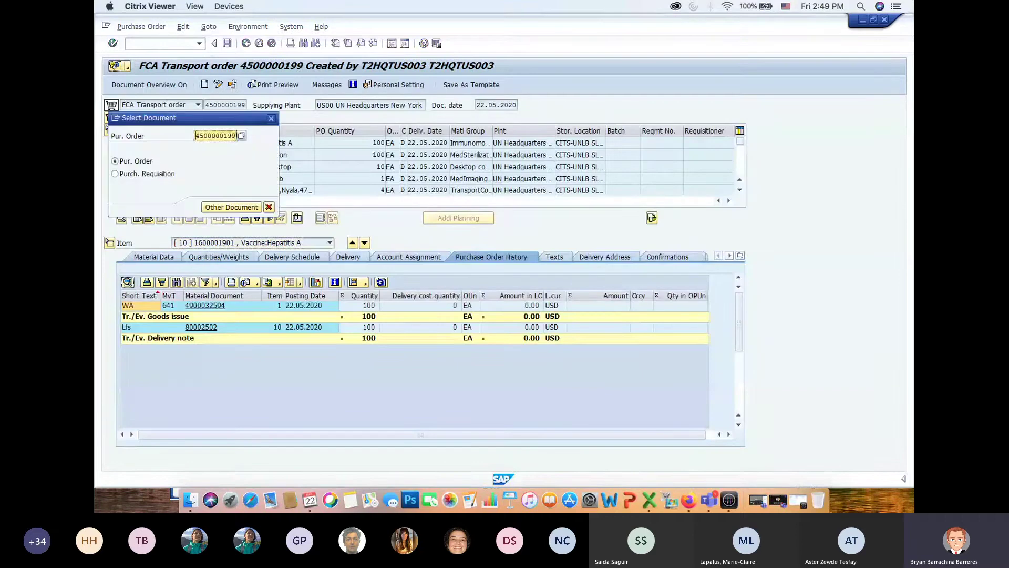
pyautogui.press('BackSpace')
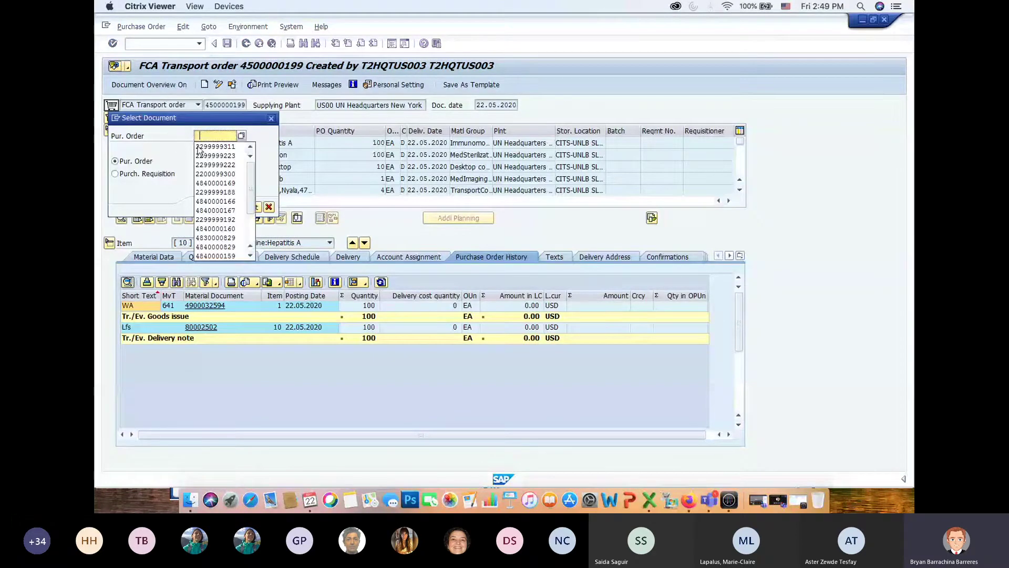
pyautogui.write('4500000199')
pyautogui.click(220, 207)
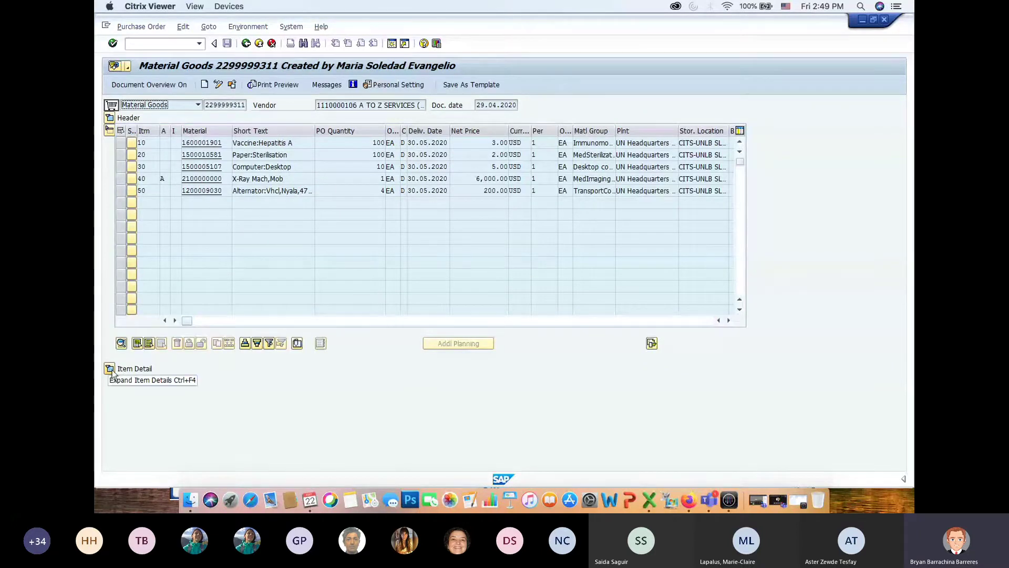
# Step: Expand the purchase order's item details and show the confirmations of item 10, Vaccine:Hepatitis A
pyautogui.click(110, 370)
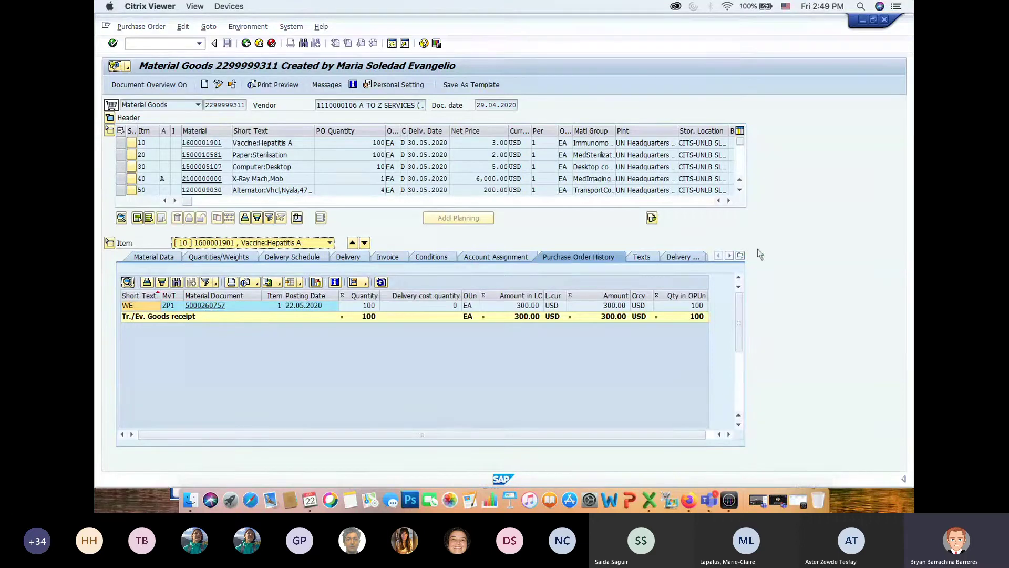
pyautogui.click(740, 256)
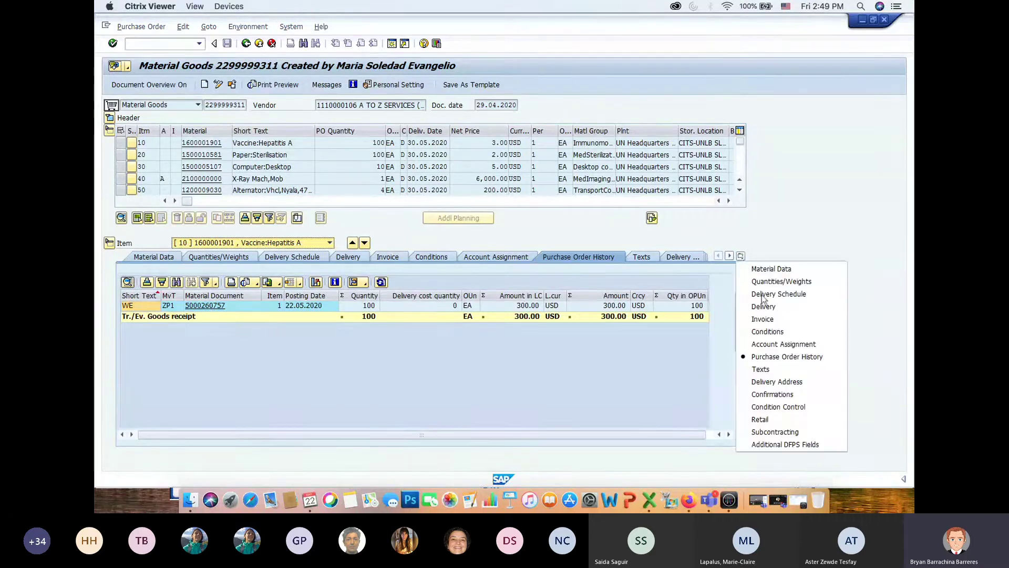
pyautogui.click(777, 395)
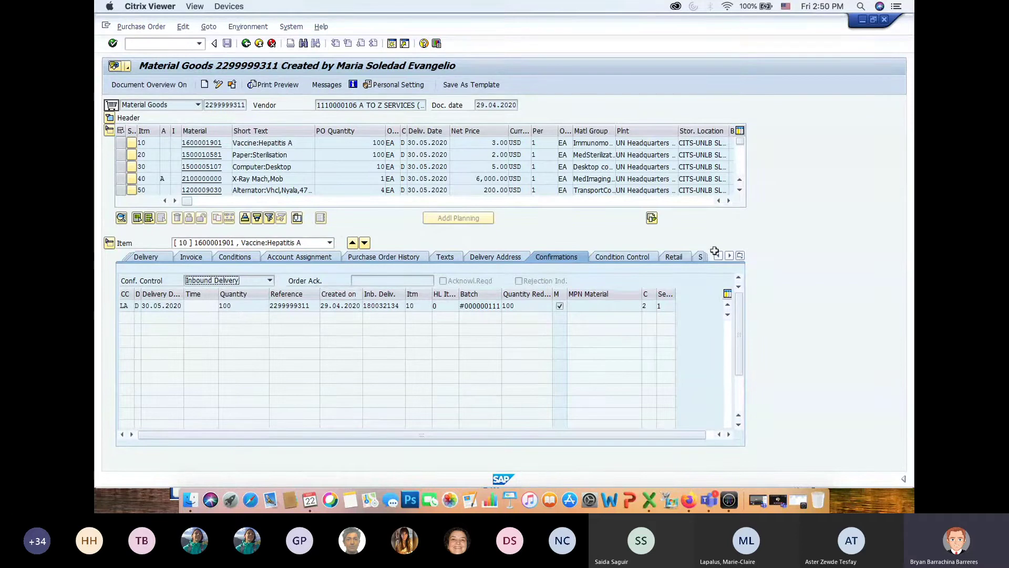
# Step: Review item 10's delivery data, delivery schedule, purchase order history and delivery address, and return to its confirmations
pyautogui.click(162, 256)
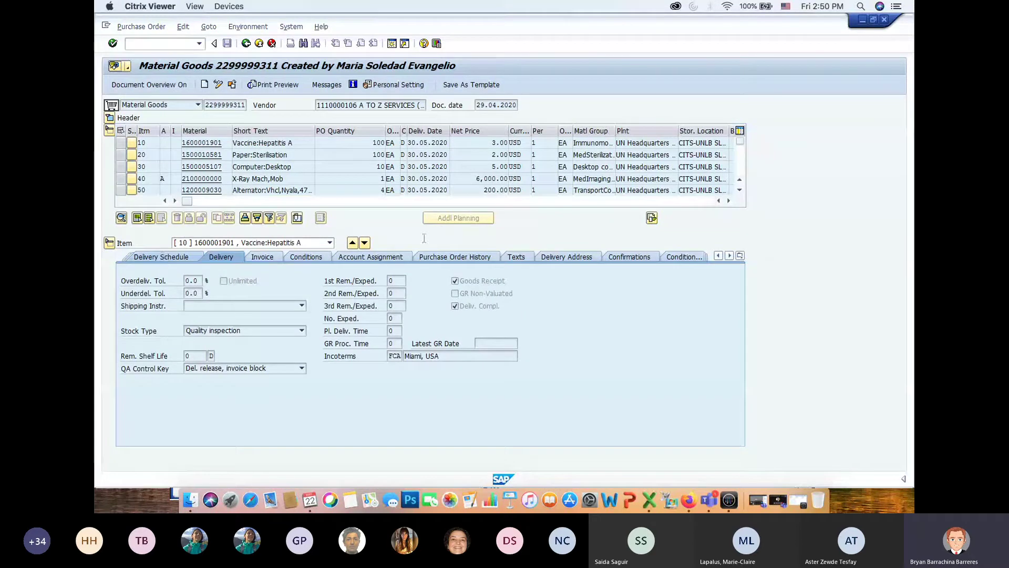
pyautogui.click(165, 256)
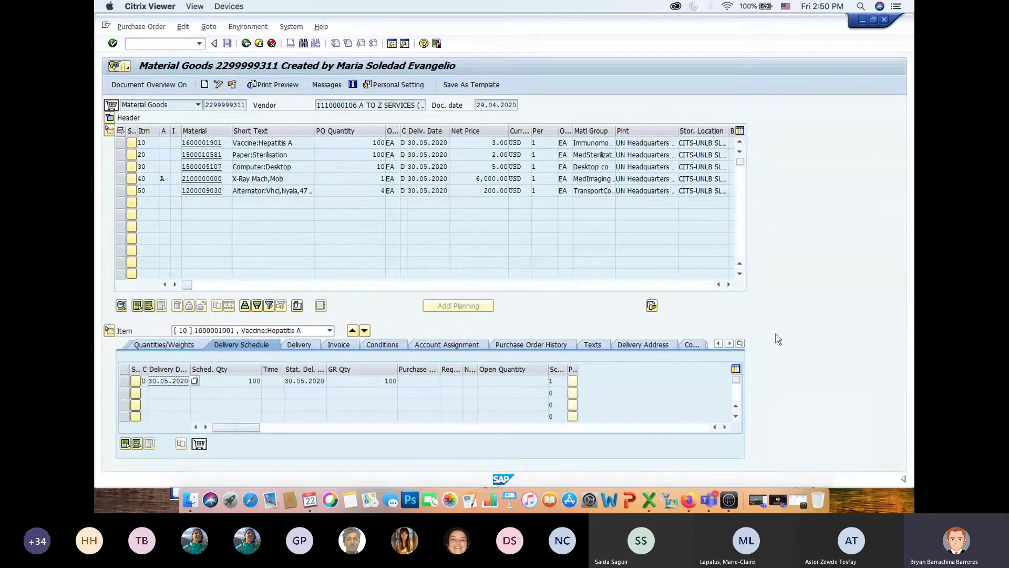
pyautogui.click(534, 345)
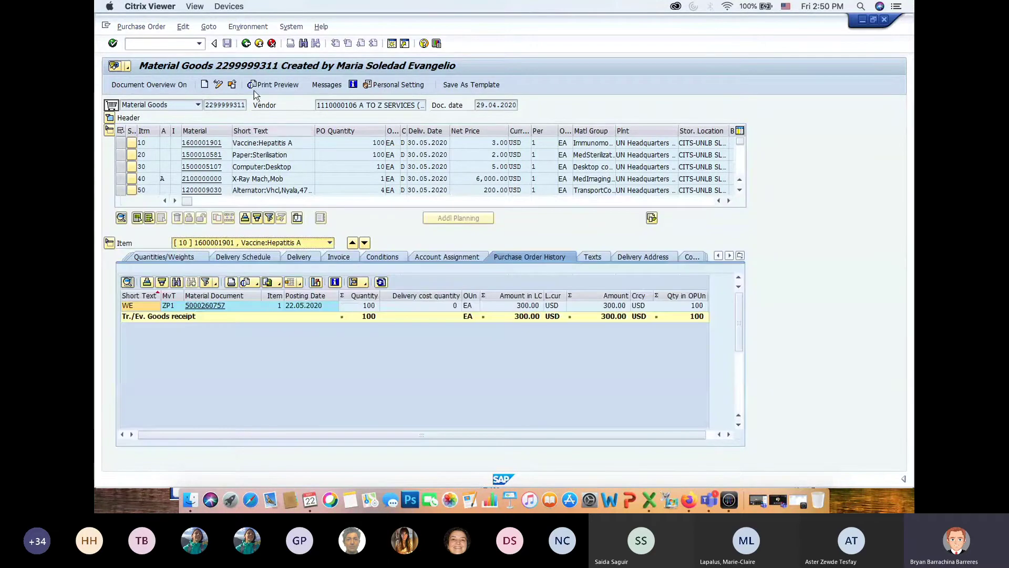
pyautogui.click(741, 370)
pyautogui.click(743, 305)
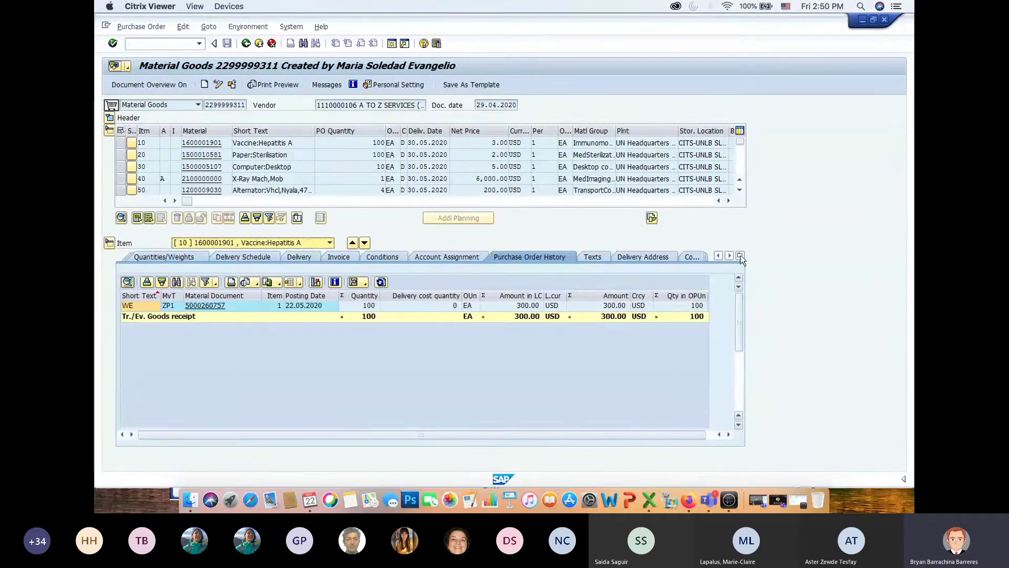
pyautogui.click(657, 257)
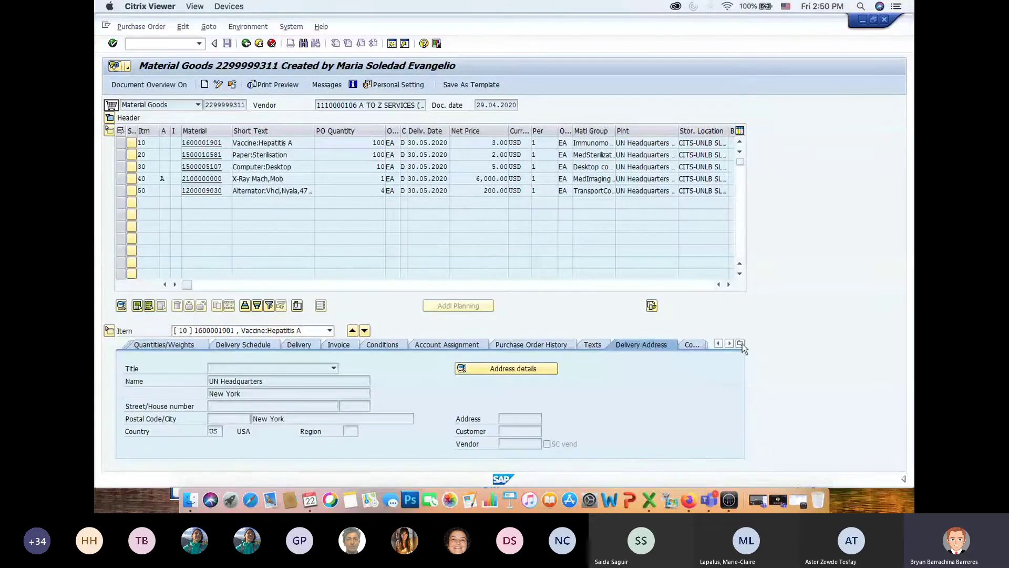
pyautogui.click(740, 344)
pyautogui.click(788, 291)
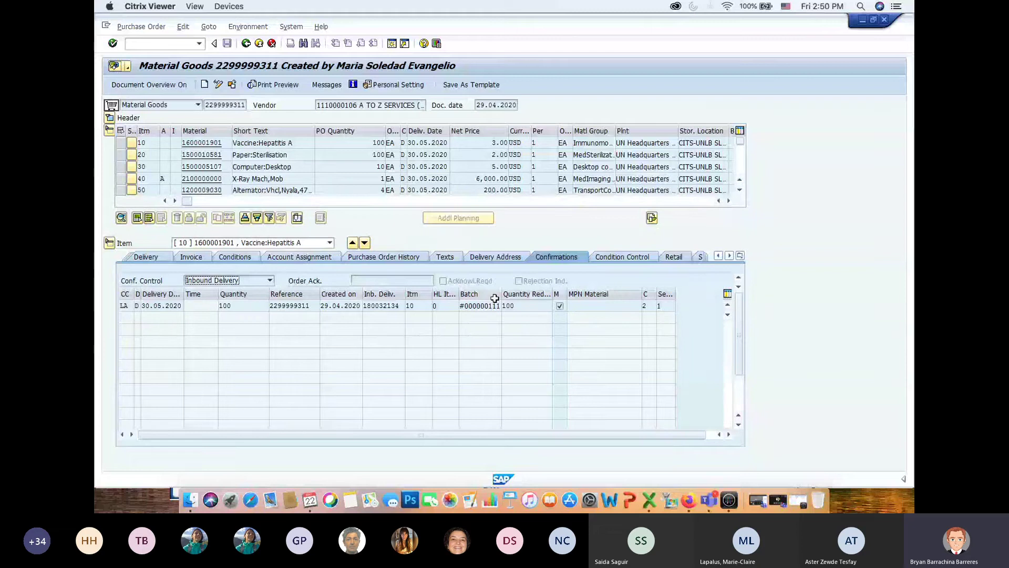
# Step: Return to the SAP main menu and start transaction ZLEAUTOPGI for automatic stock transfer
pyautogui.click(175, 44)
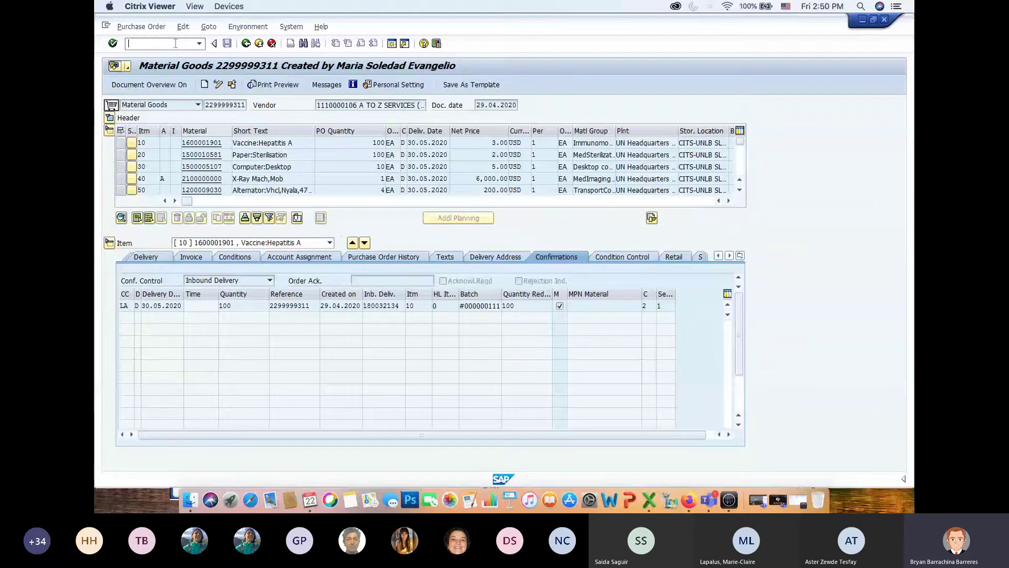
pyautogui.press('Return')
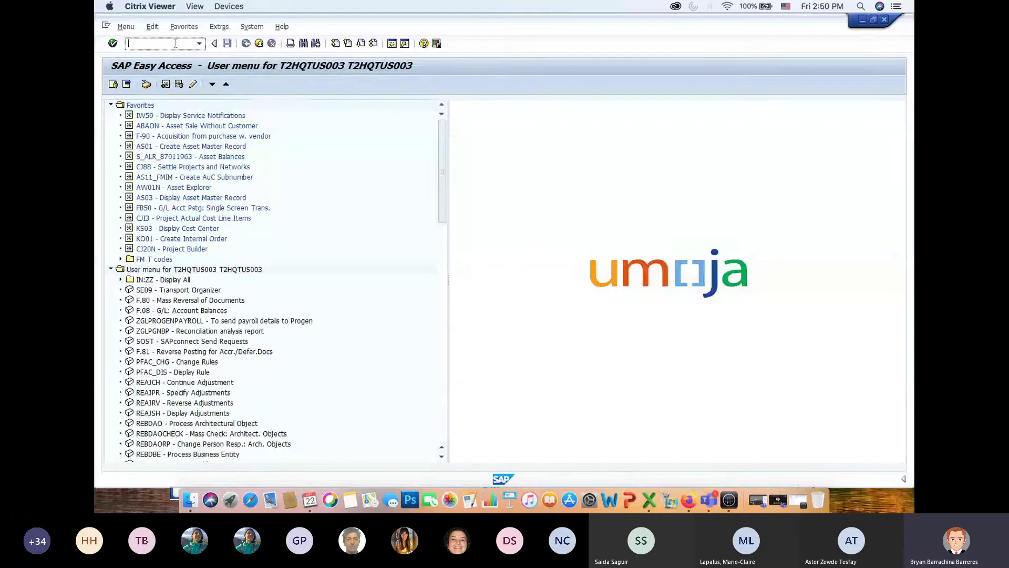
pyautogui.click(199, 43)
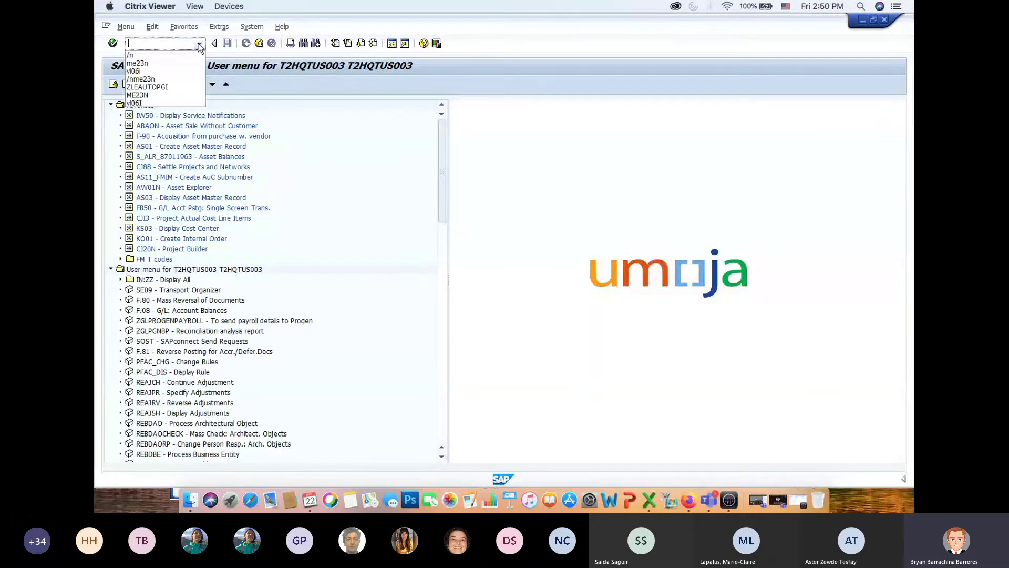
pyautogui.click(162, 87)
pyautogui.press('Return')
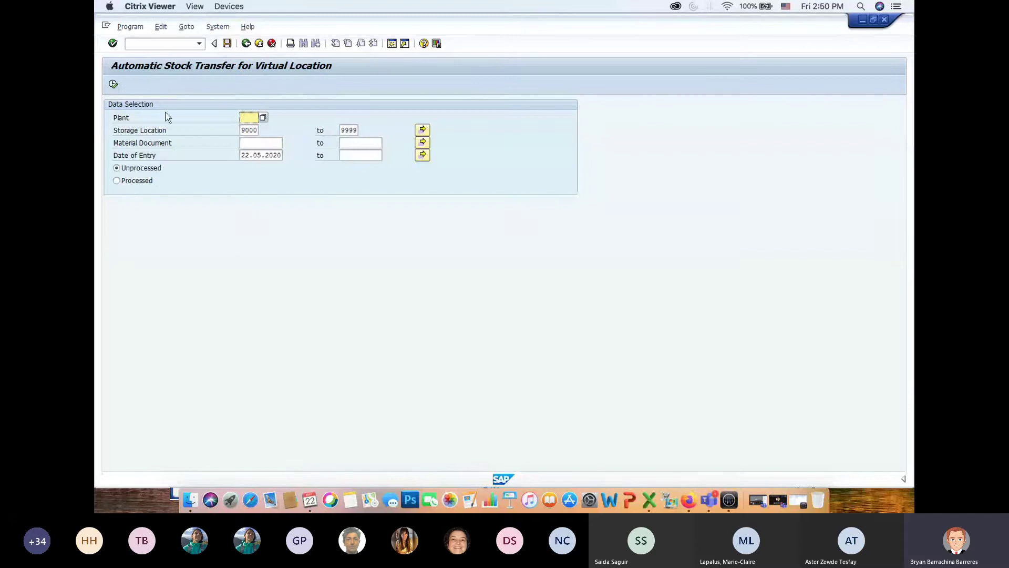
# Step: Run the automatic stock transfer report for Processed documents of plant US00 with entry date 22.05.2020
pyautogui.click(116, 181)
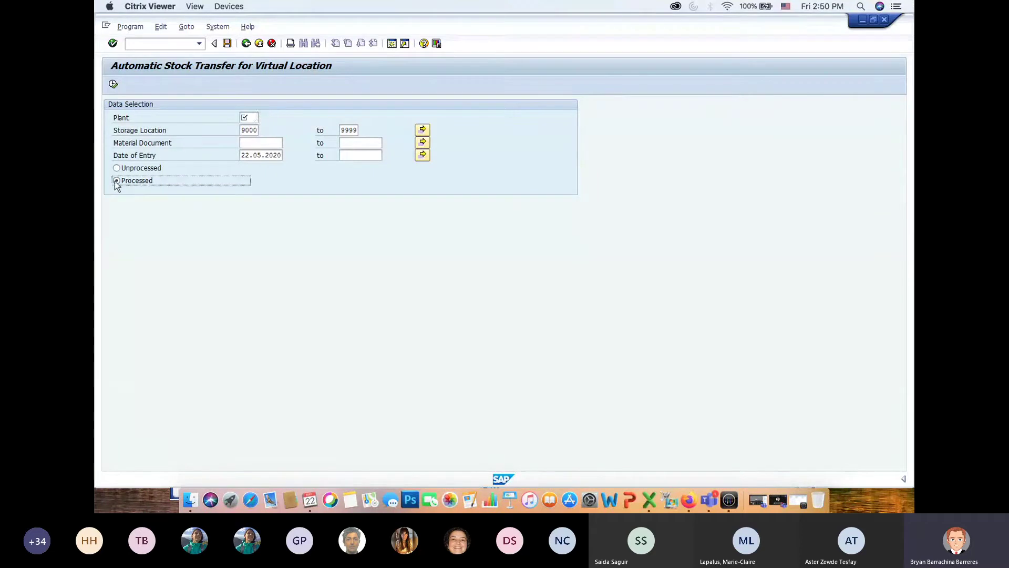
pyautogui.click(248, 117)
pyautogui.click(251, 129)
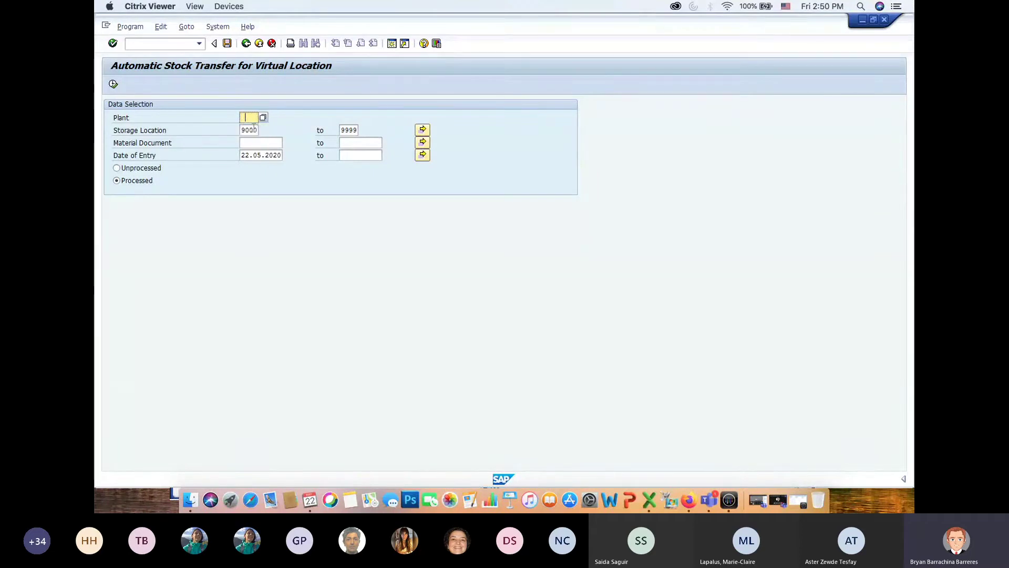
pyautogui.click(113, 86)
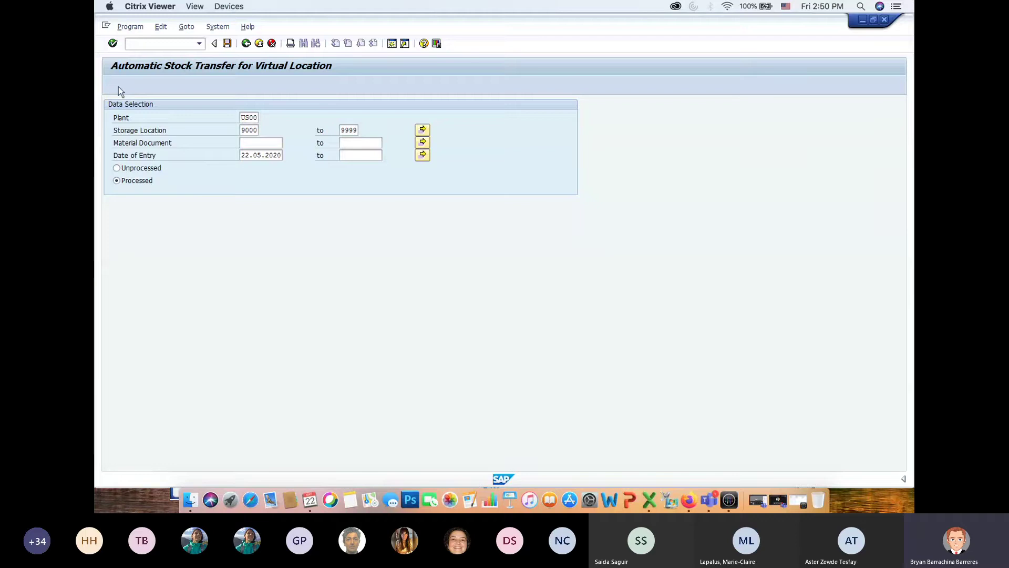
pyautogui.click(368, 332)
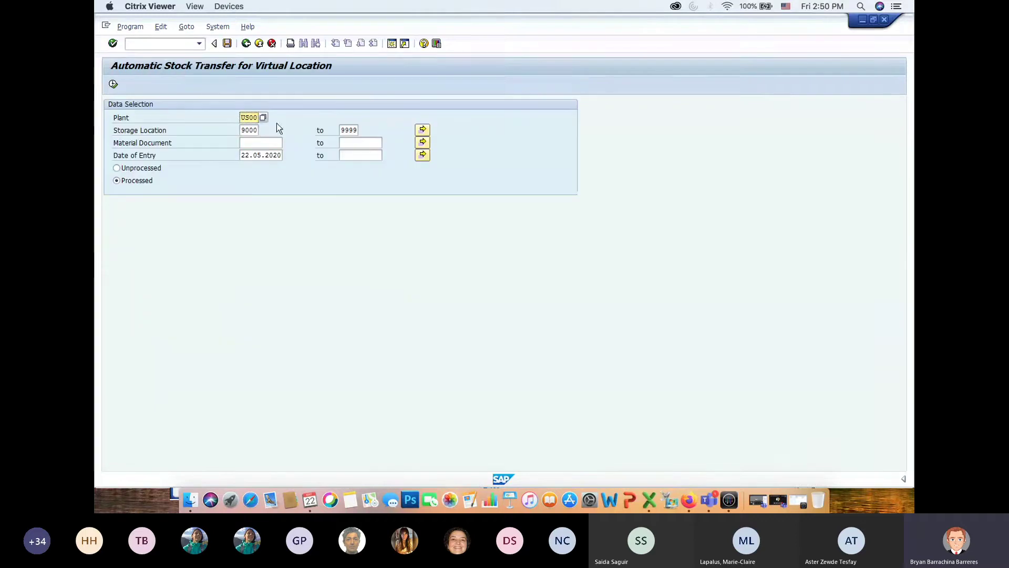
# Step: Clear the date of entry and rerun the report of processed stock transfers
pyautogui.moveTo(243, 155); pyautogui.dragTo(282, 155)
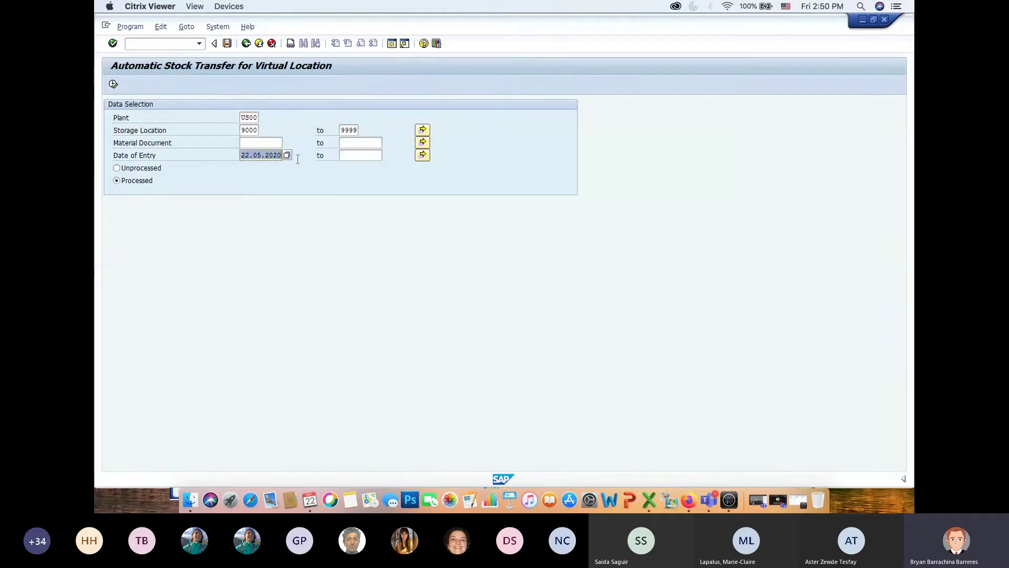
pyautogui.press('Delete')
pyautogui.press('Escape')
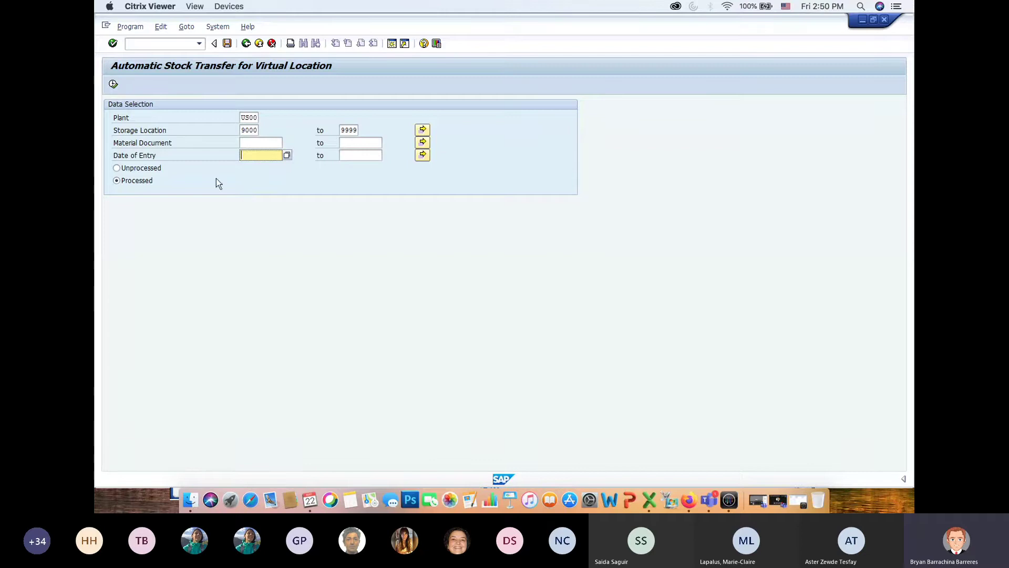
pyautogui.click(113, 84)
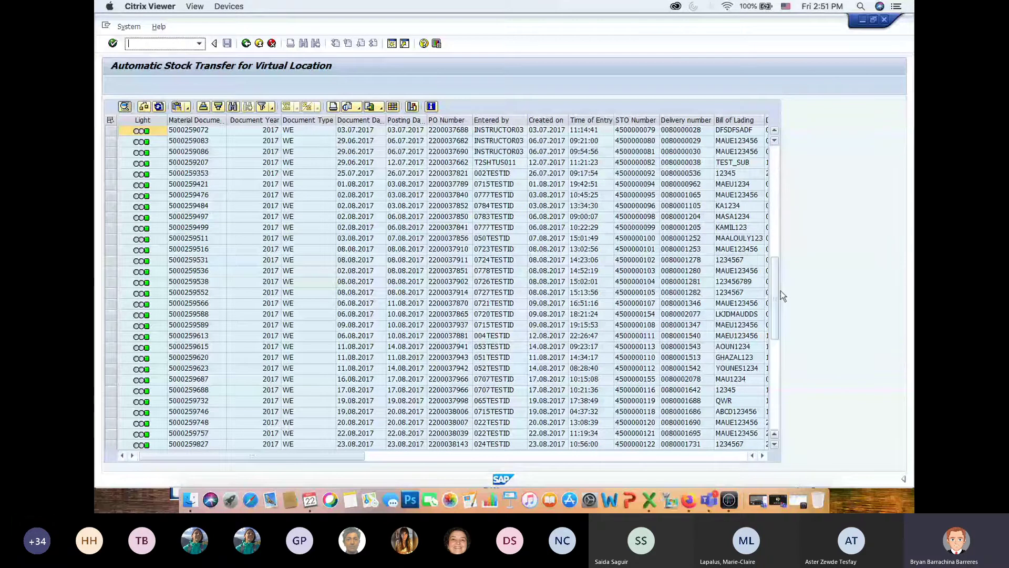
pyautogui.click(774, 417)
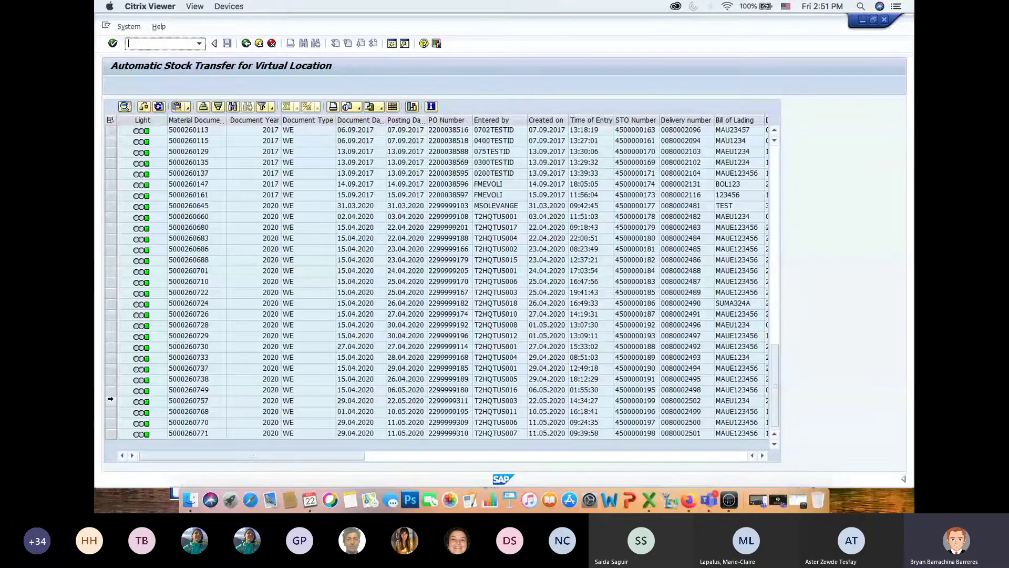
pyautogui.click(110, 402)
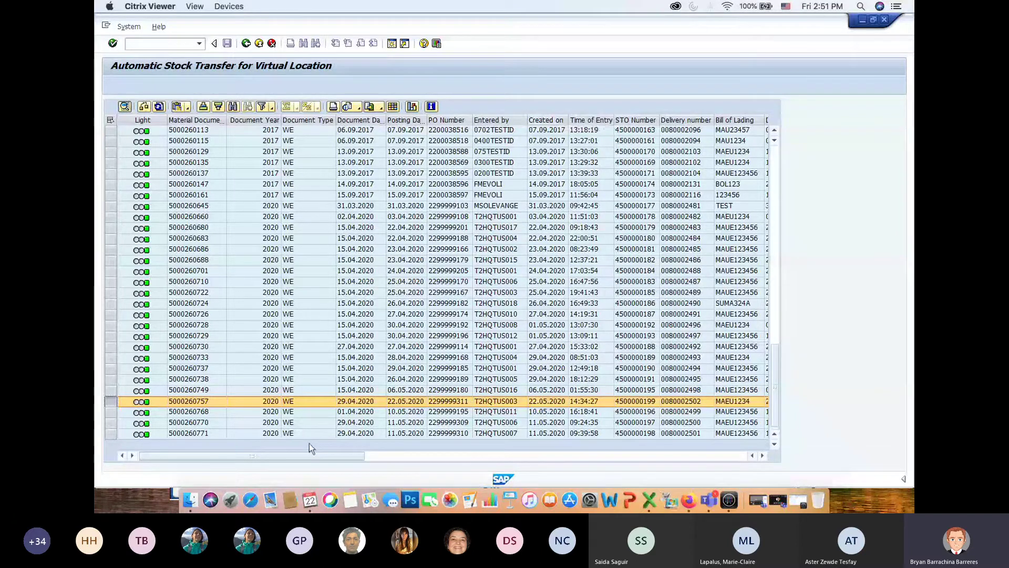
pyautogui.hscroll(3, 309, 444)
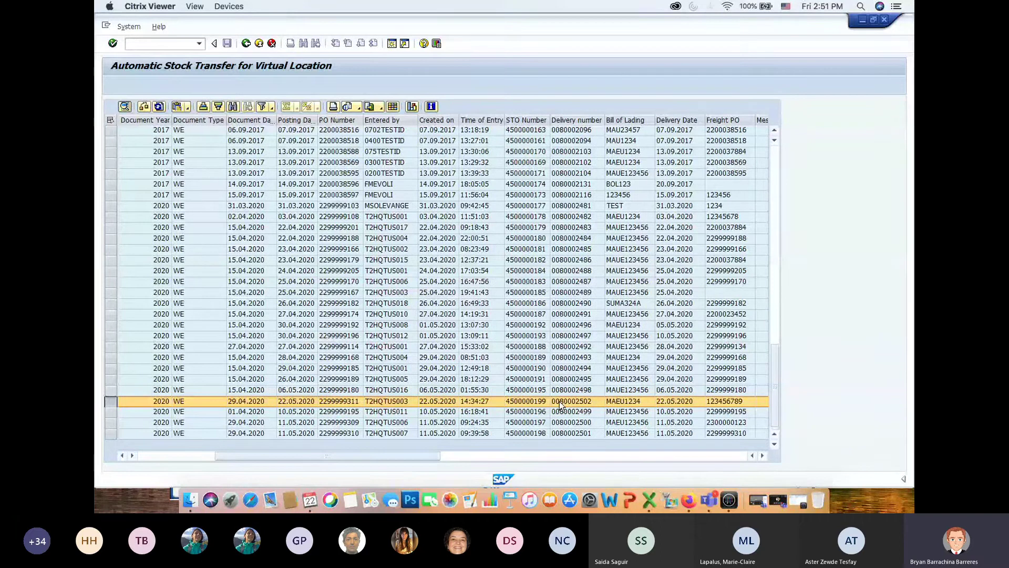
pyautogui.doubleClick(534, 403)
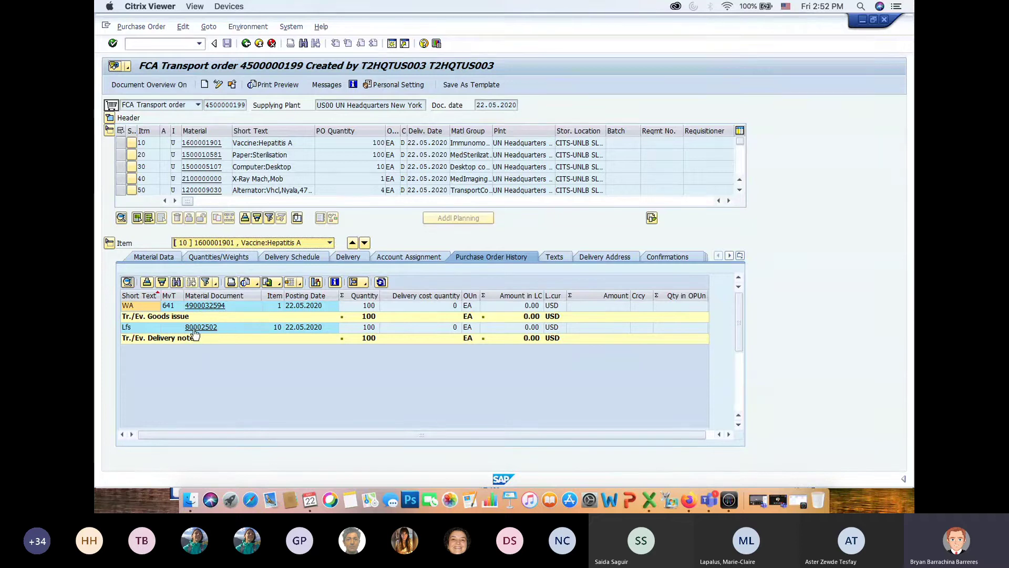
# Step: Check Step 3 items 5 to 7 in the Word guide, and return to SAP to show the stock transfer order's confirmations for item 10
pyautogui.press('super+Tab')
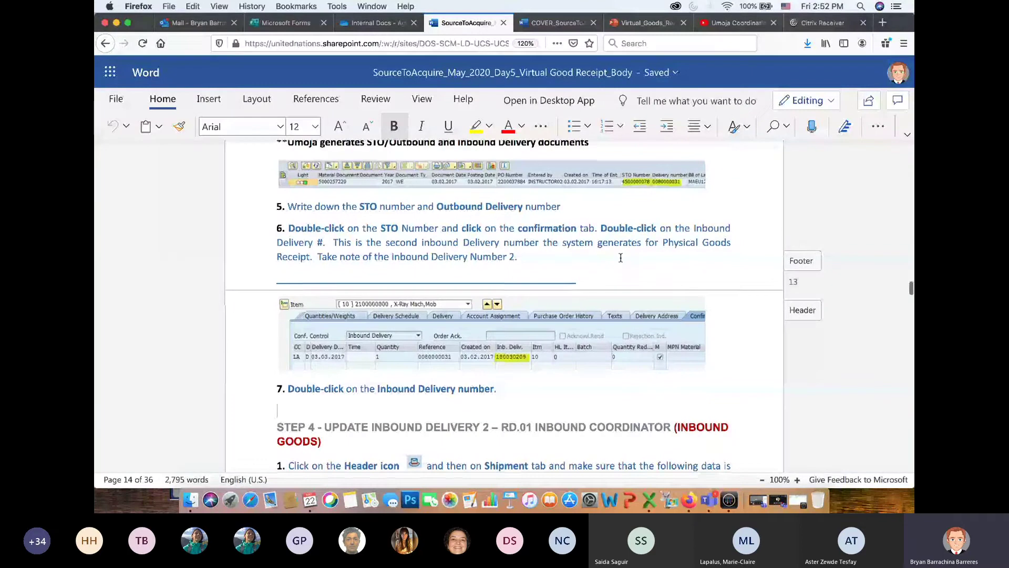
pyautogui.scroll(-5, 621, 257)
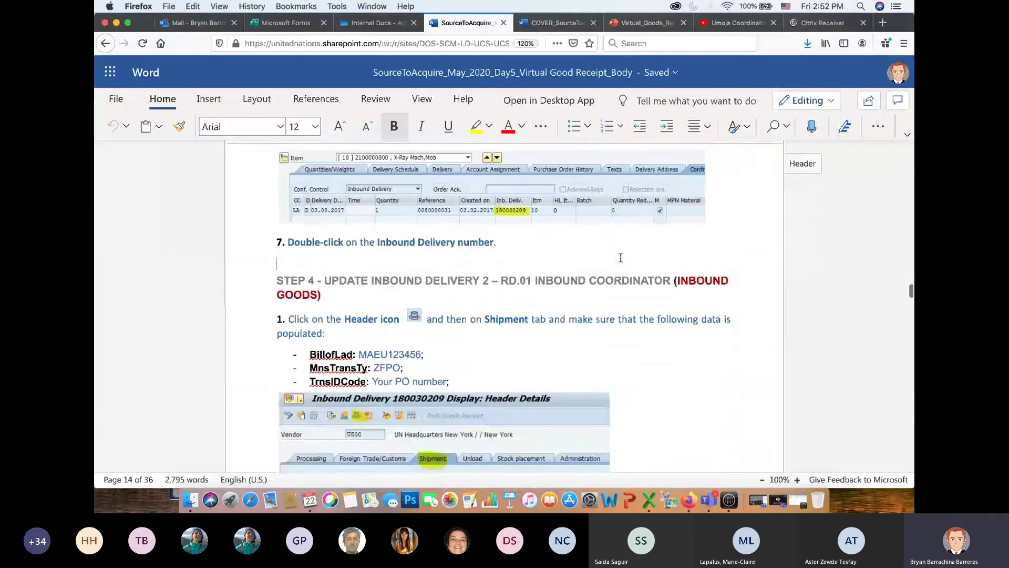
pyautogui.scroll(4, 621, 258)
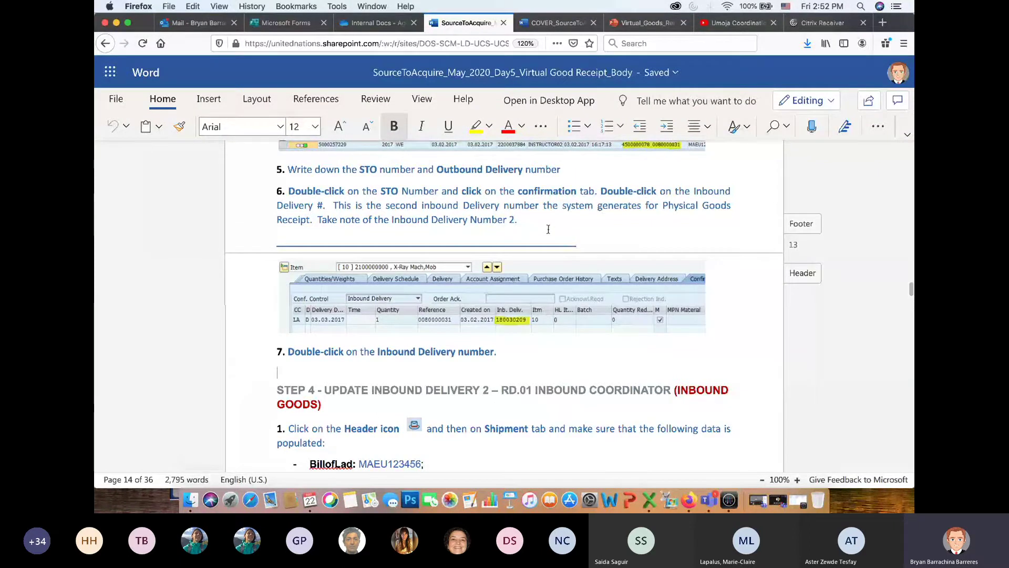
pyautogui.press('super+Tab')
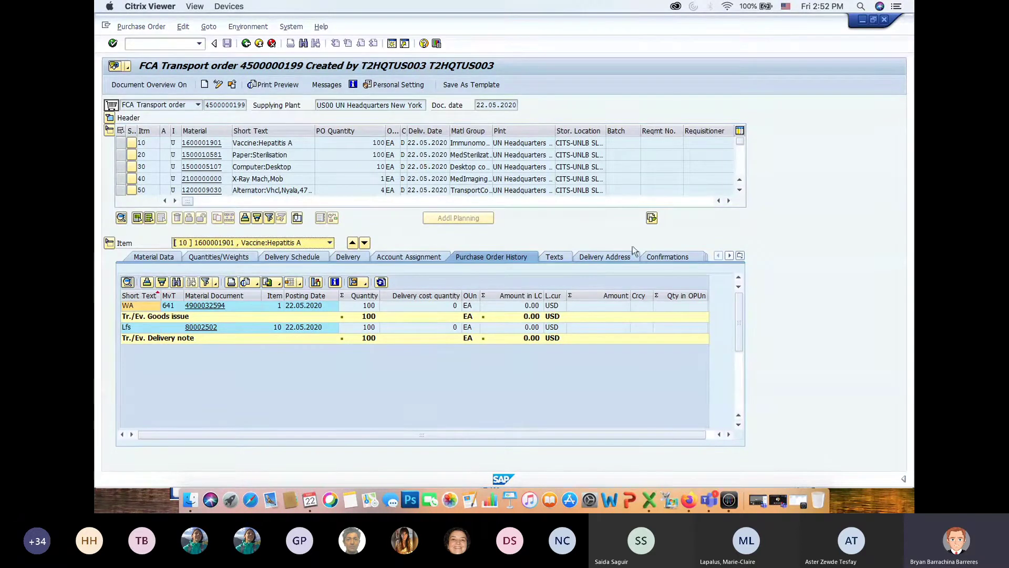
pyautogui.click(664, 260)
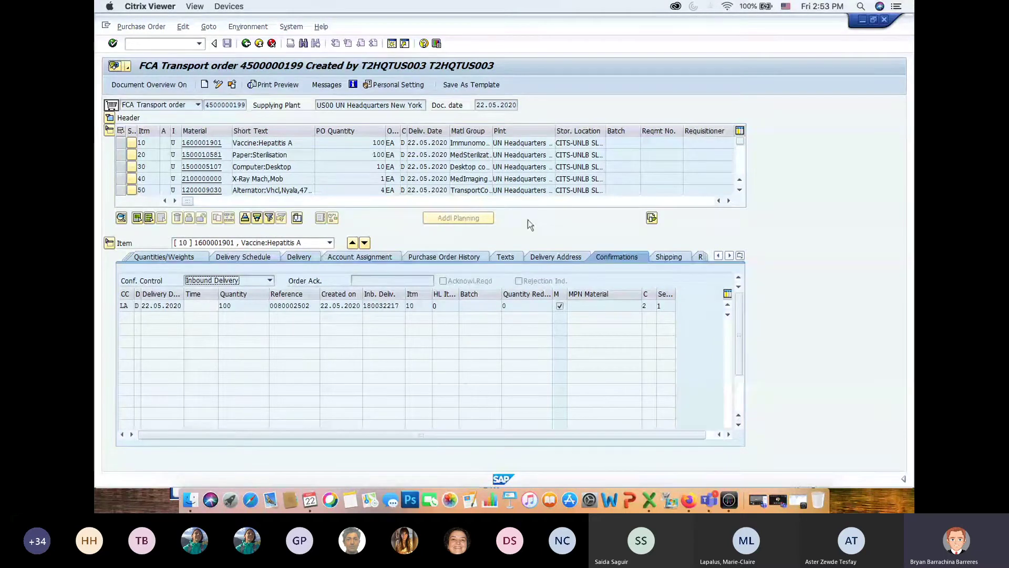
# Step: Switch to the Word guide and read Step 4 item 1 on the shipment data required in the header of inbound delivery 2
pyautogui.press('super+Tab')
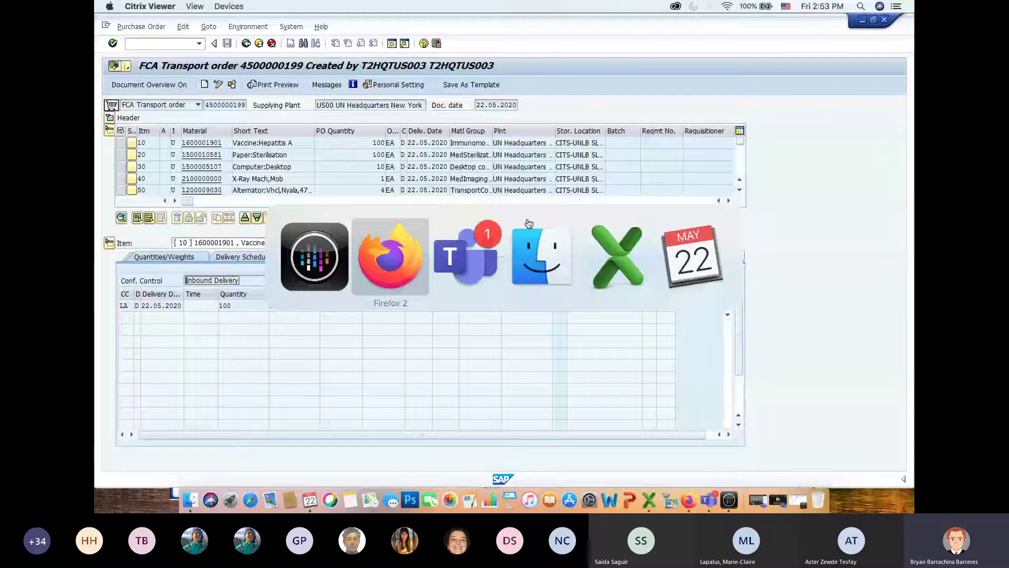
pyautogui.scroll(-1, 597, 292)
pyautogui.scroll(-5, 597, 292)
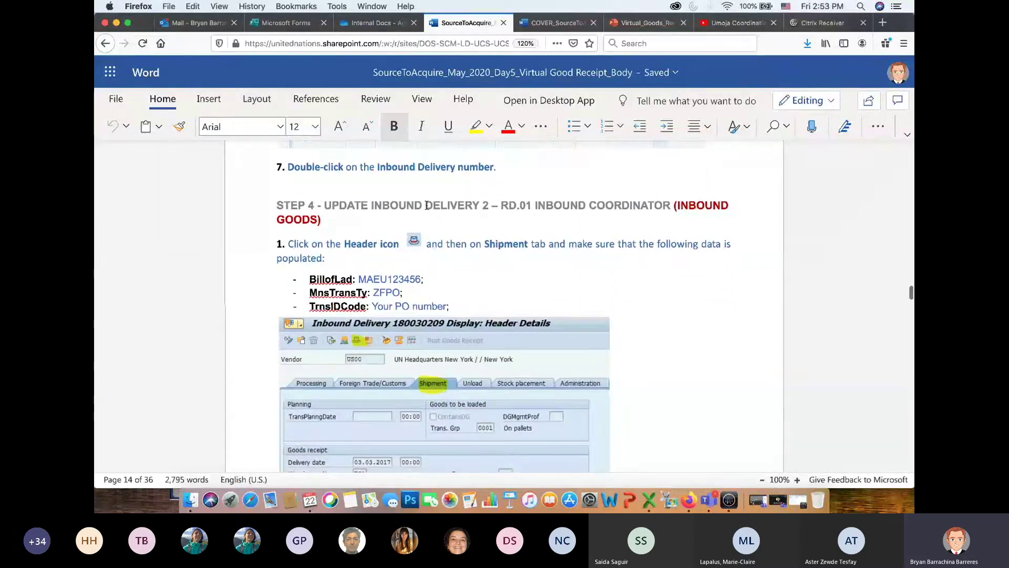
pyautogui.moveTo(428, 206); pyautogui.dragTo(492, 212)
pyautogui.scroll(-2, 428, 252)
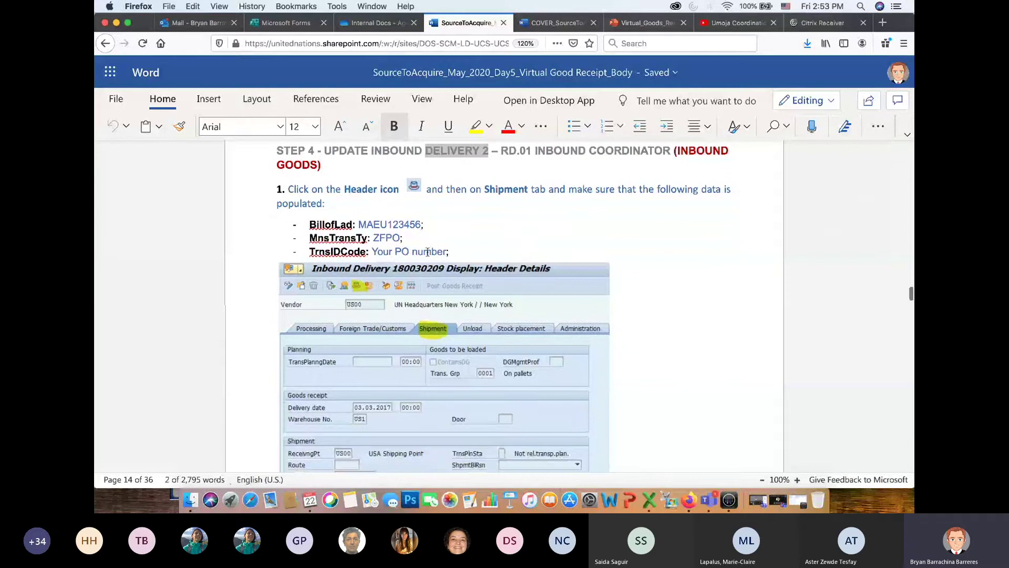
pyautogui.moveTo(447, 252); pyautogui.dragTo(309, 225)
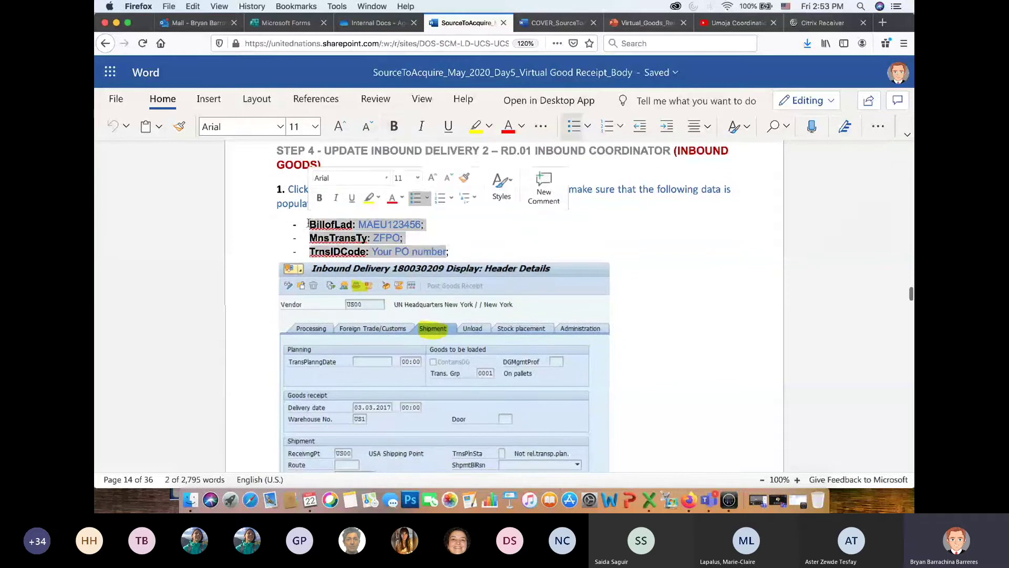
pyautogui.click(511, 225)
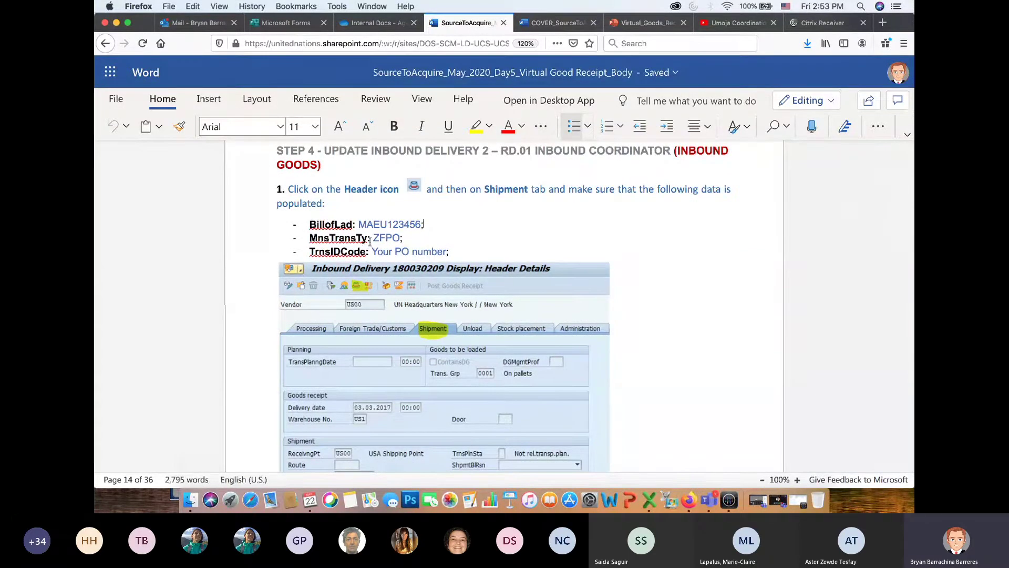
pyautogui.scroll(-1, 523, 208)
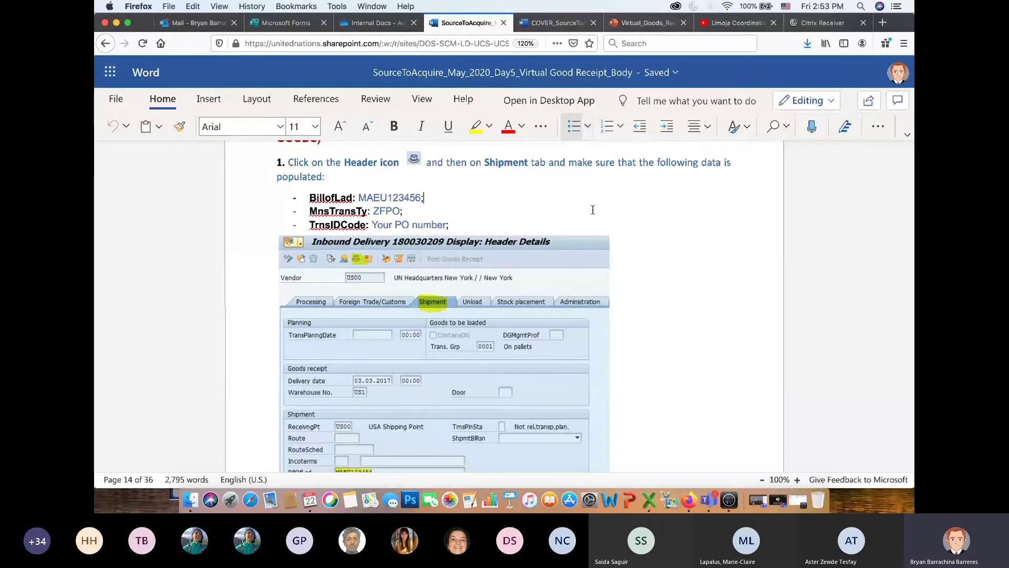
pyautogui.scroll(-8, 665, 258)
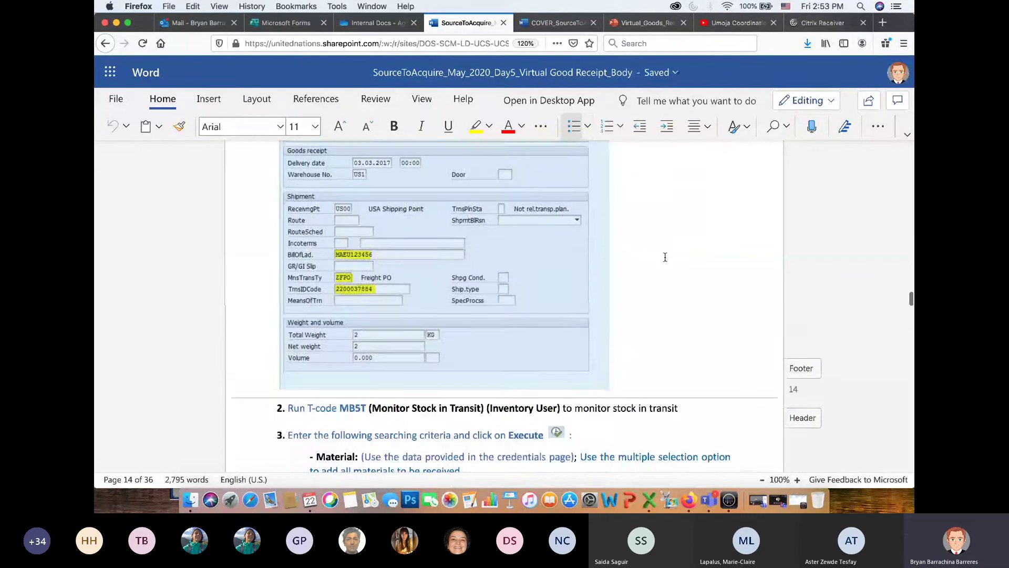
# Step: Read Step 4 items 2 and 3 on monitoring stock in transit with MB5T, and the start of Step 5 on physical goods receipt
pyautogui.scroll(-8, 665, 257)
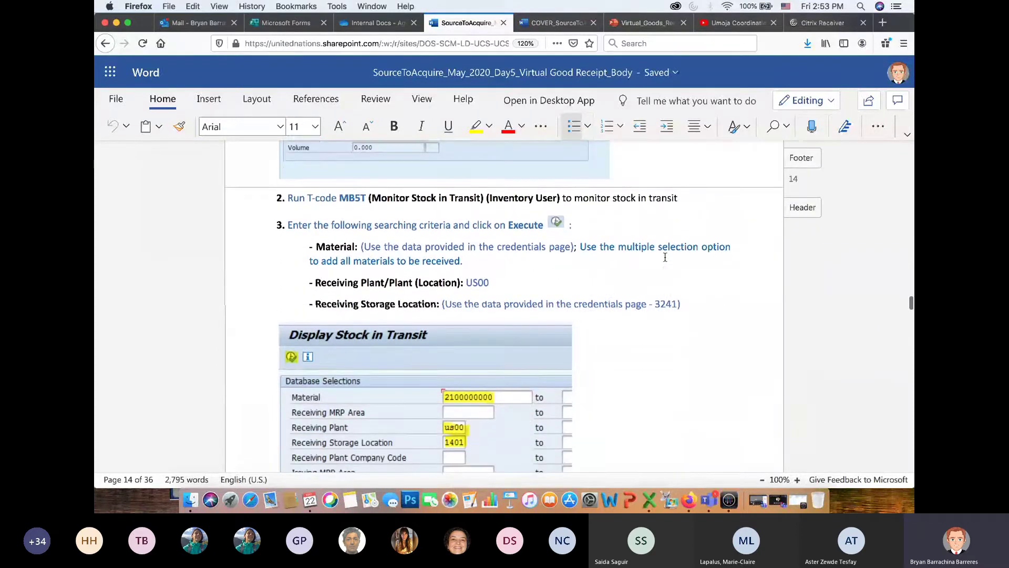
pyautogui.scroll(-1, 665, 257)
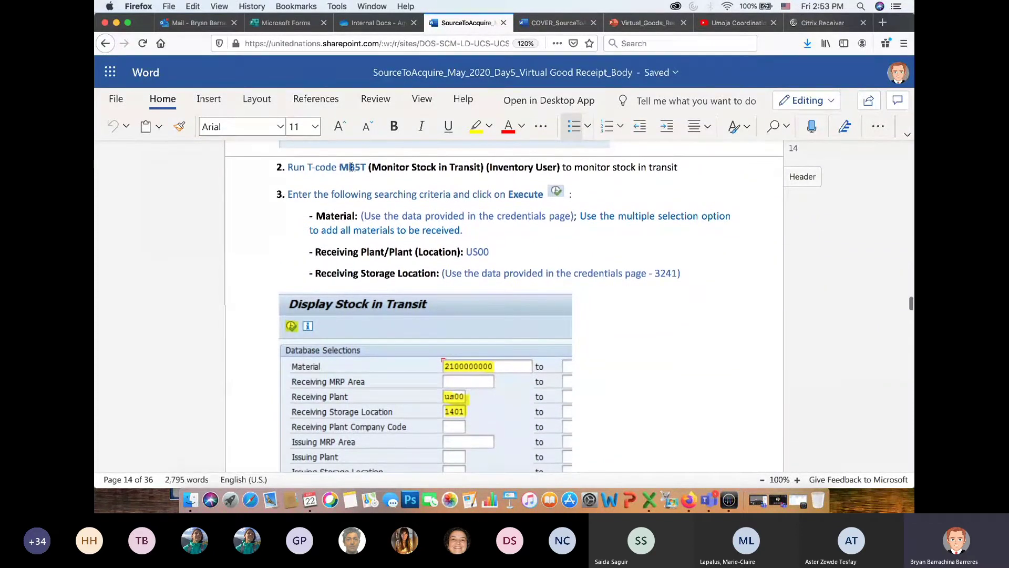
pyautogui.moveTo(339, 166); pyautogui.dragTo(465, 294)
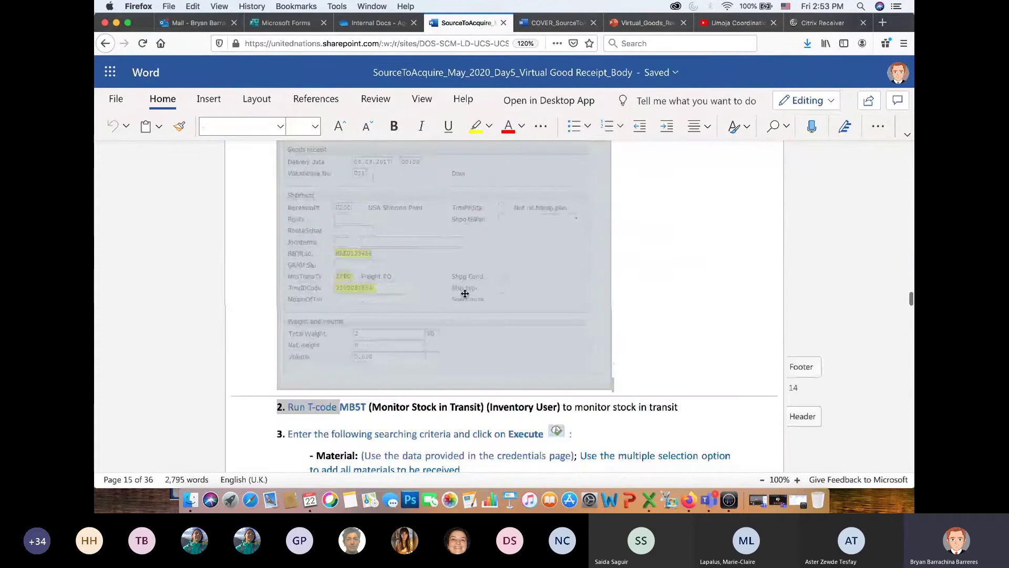
pyautogui.click(665, 304)
pyautogui.scroll(-7, 665, 305)
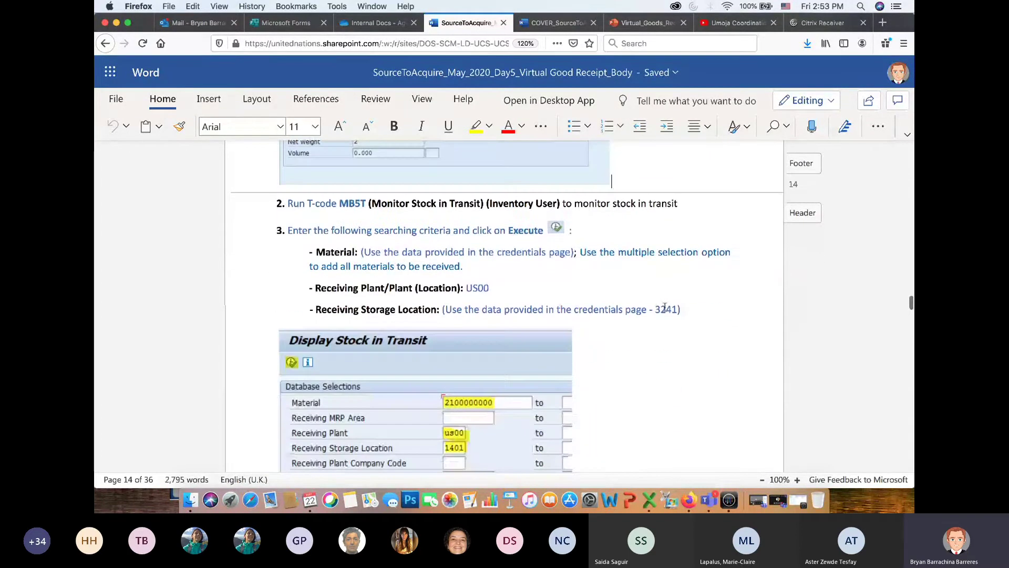
pyautogui.scroll(-2, 665, 307)
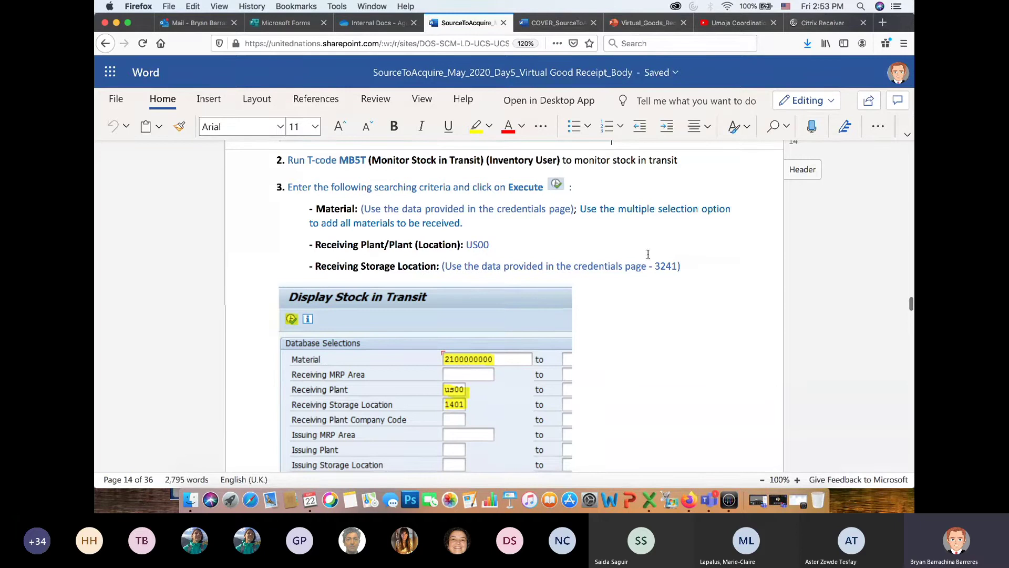
pyautogui.scroll(-3, 646, 253)
pyautogui.scroll(-7, 649, 255)
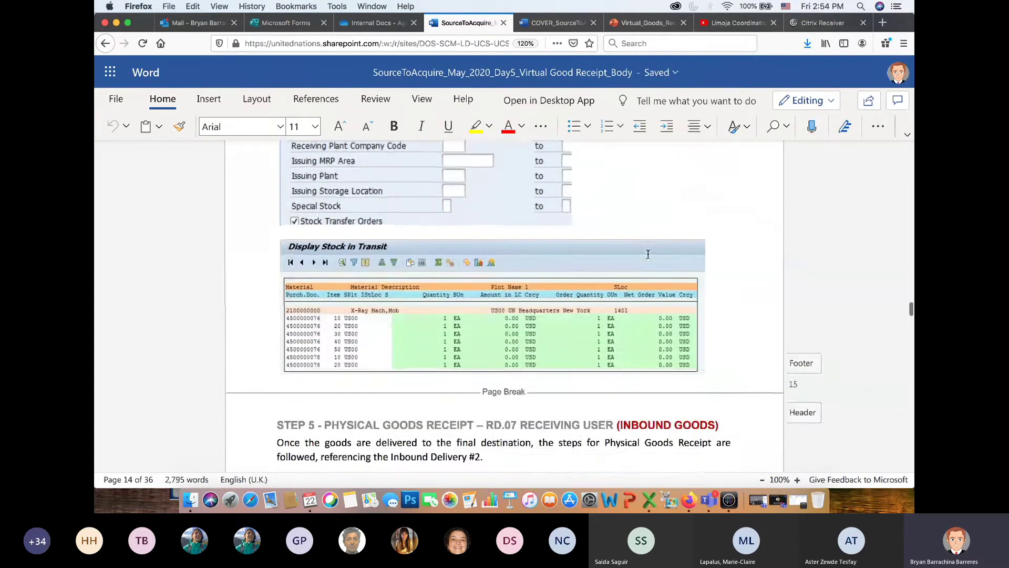
pyautogui.scroll(-3, 648, 257)
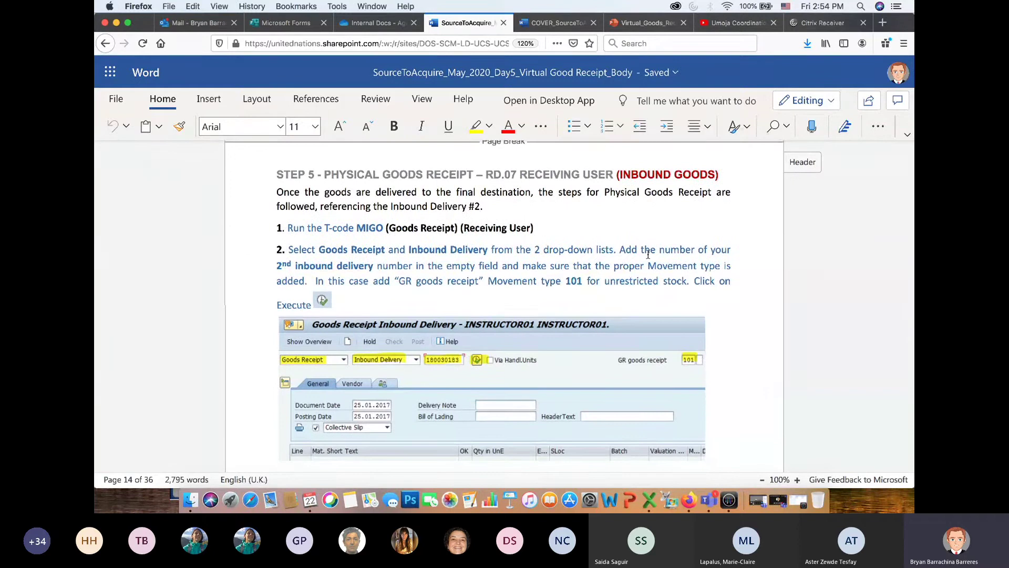
# Step: Return to SAP, open inbound delivery 180032217 from the item's confirmations, and switch it to change mode
pyautogui.press('super+Tab')
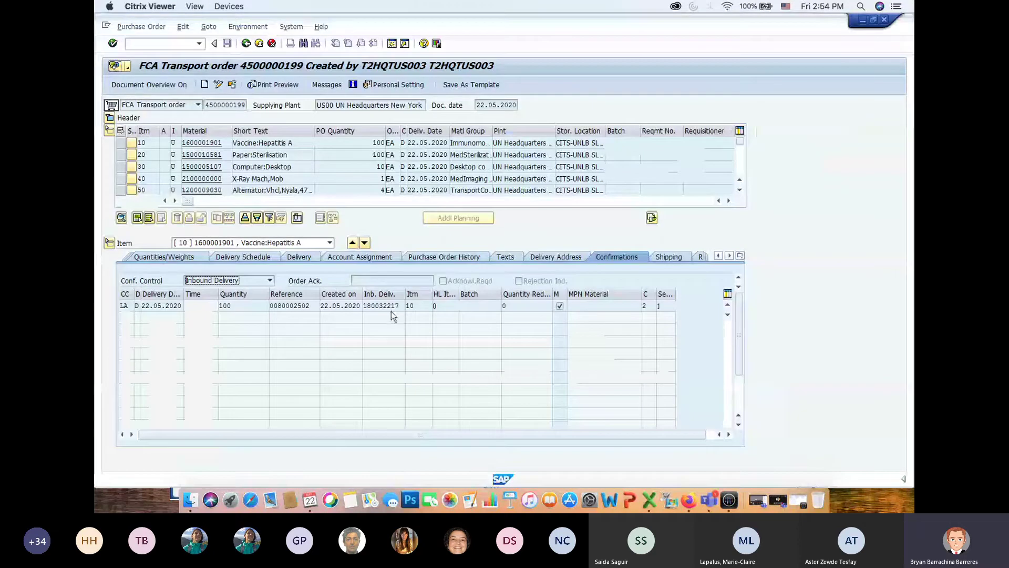
pyautogui.doubleClick(374, 307)
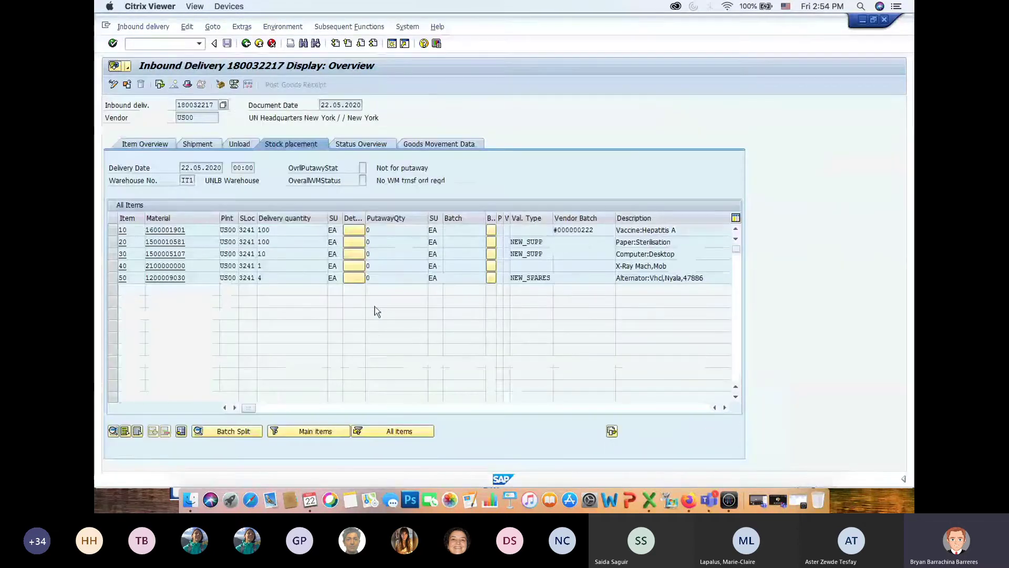
pyautogui.click(113, 84)
# Step: Check the shipment data in the header details of the inbound delivery, and save the delivery
pyautogui.click(188, 84)
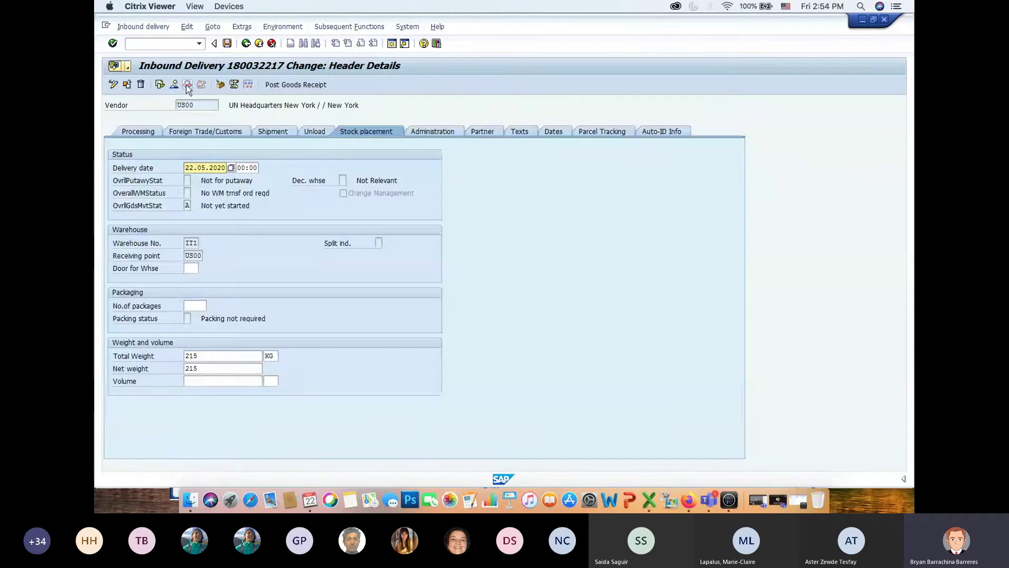
pyautogui.click(284, 131)
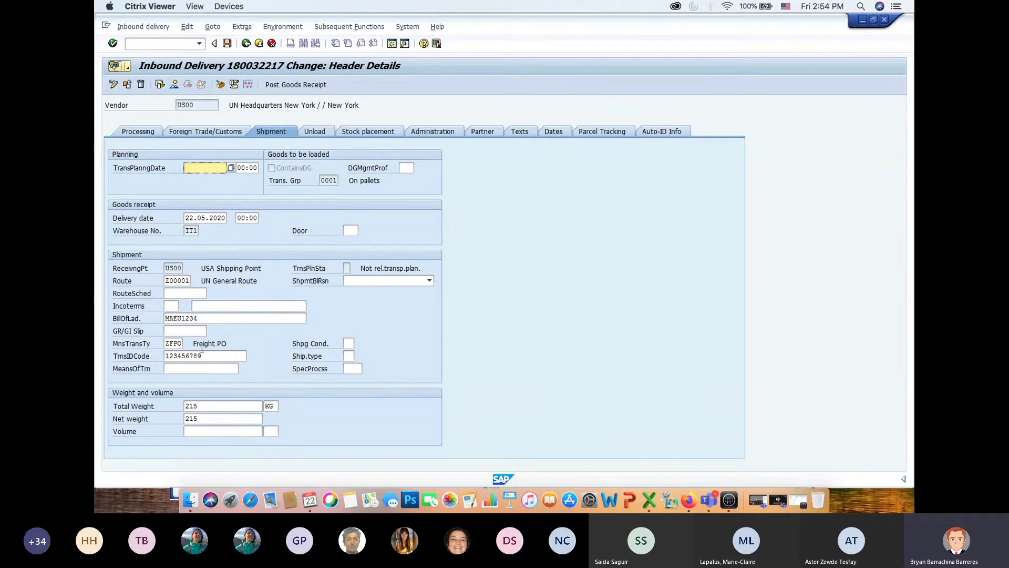
pyautogui.click(227, 43)
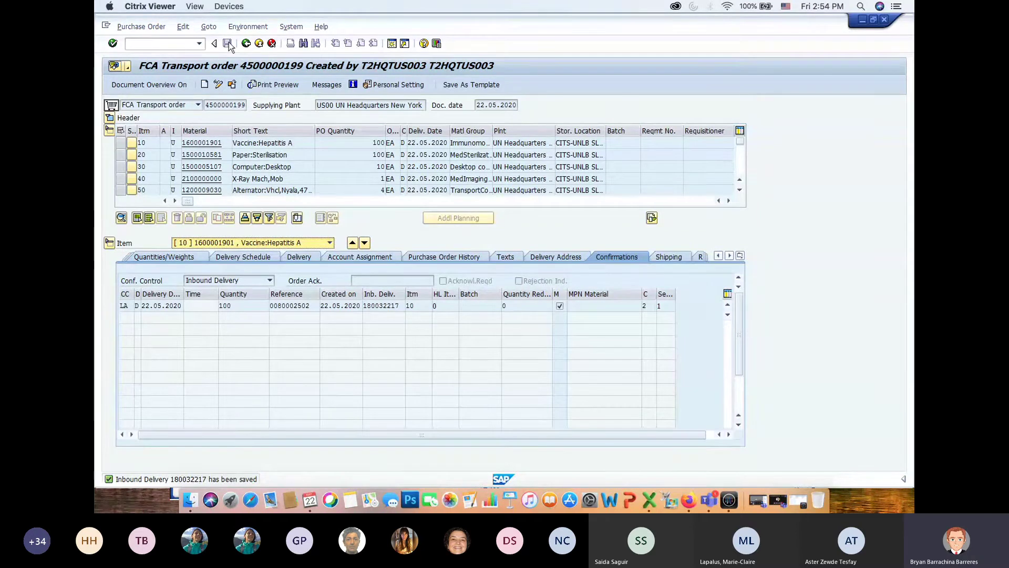
# Step: Start transaction MIGO in the current session and set it to Goods Receipt for an Inbound Delivery
pyautogui.click(163, 44)
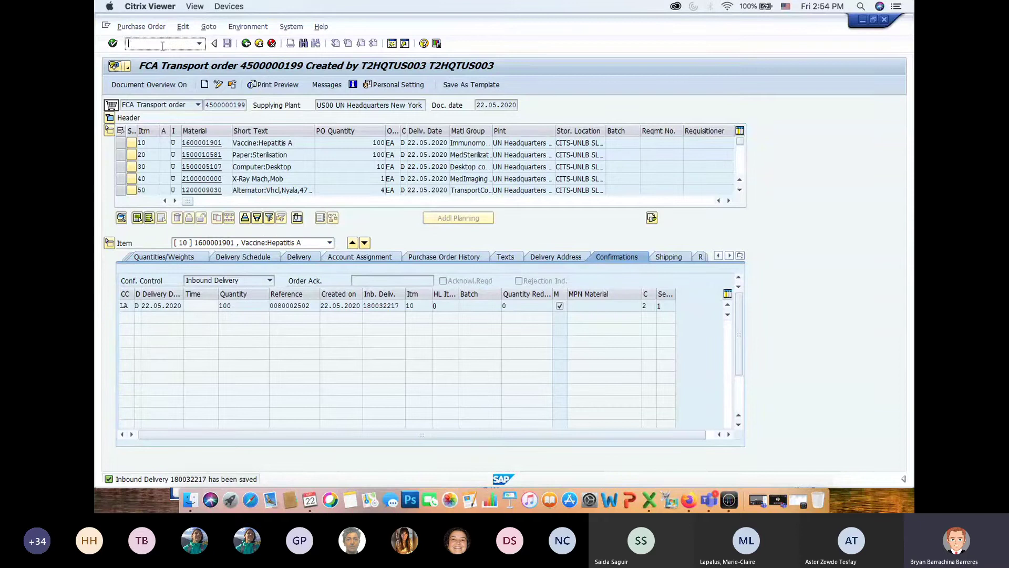
pyautogui.write('/nmigo')
pyautogui.press('Return')
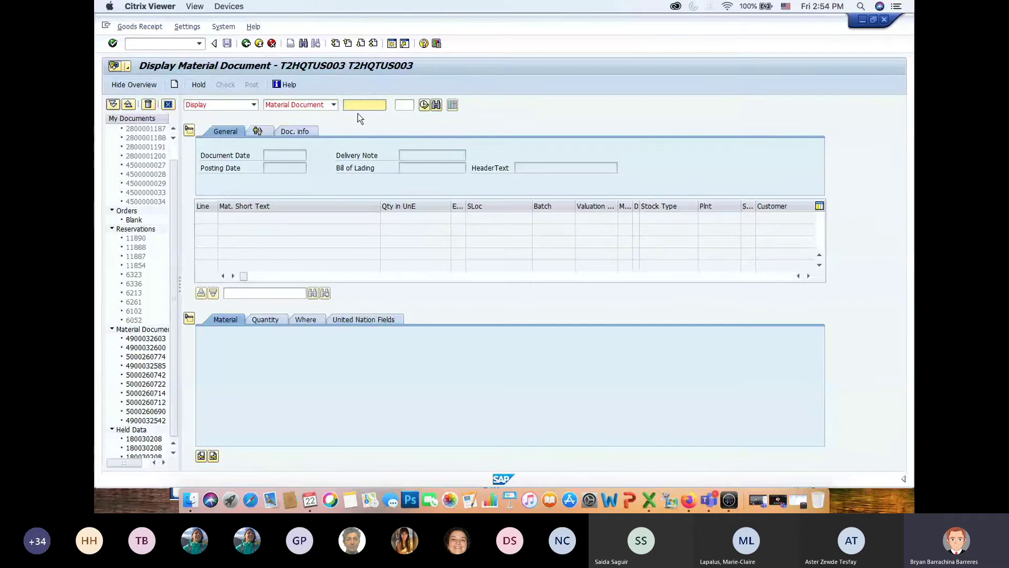
pyautogui.click(254, 104)
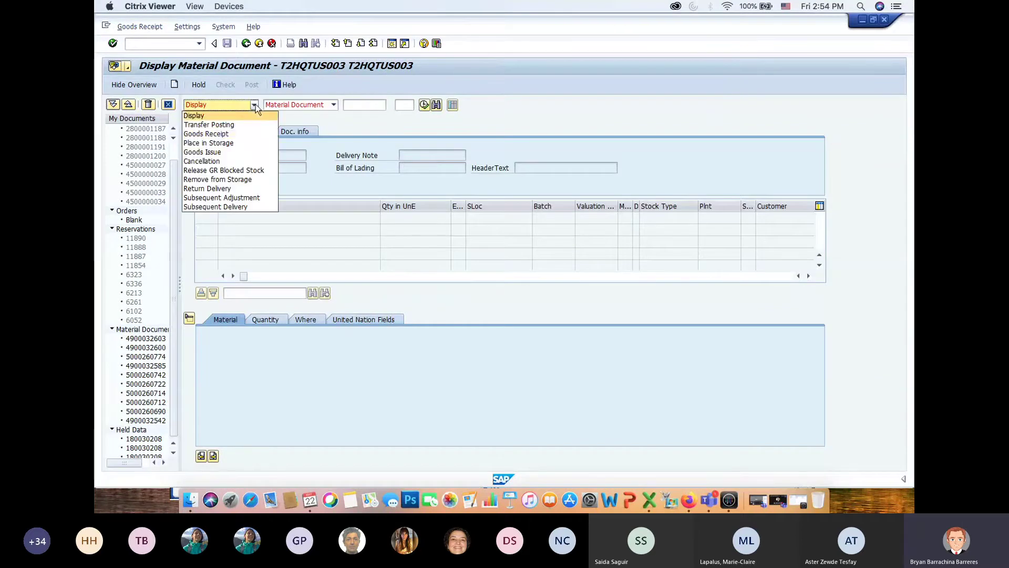
pyautogui.click(232, 134)
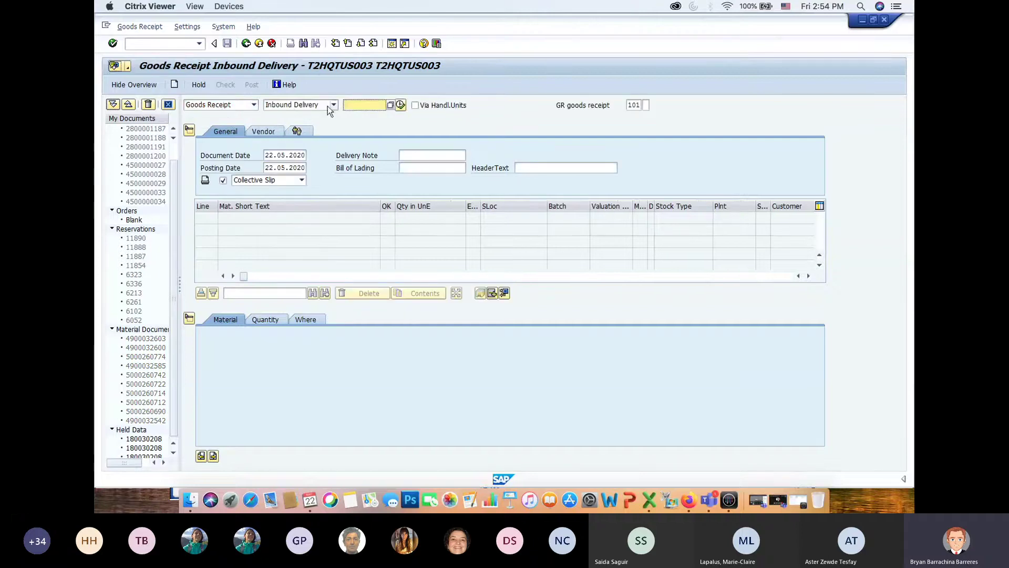
# Step: Try to load inbound delivery 180032134 into the goods receipt
pyautogui.click(354, 105)
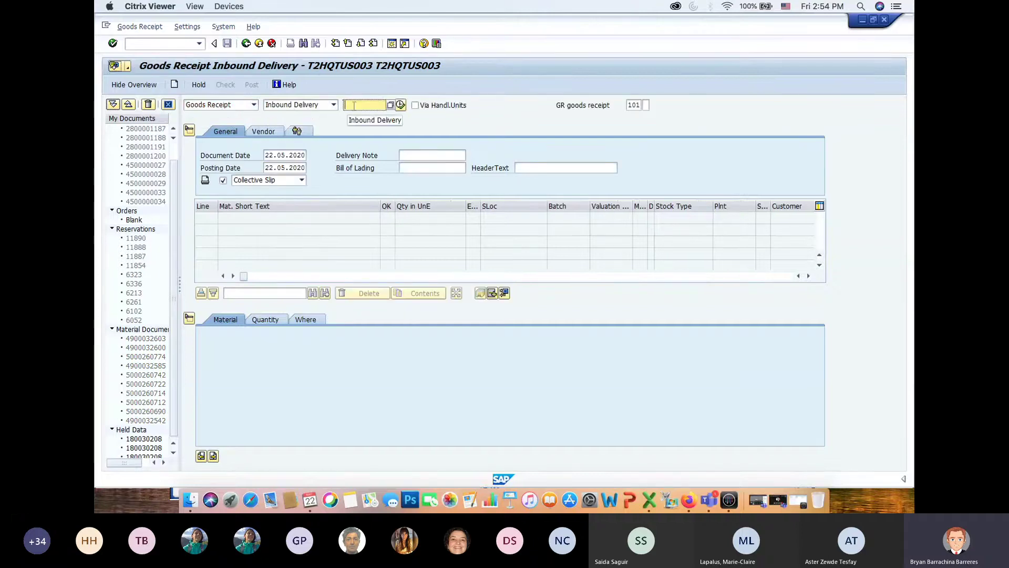
pyautogui.write('1800')
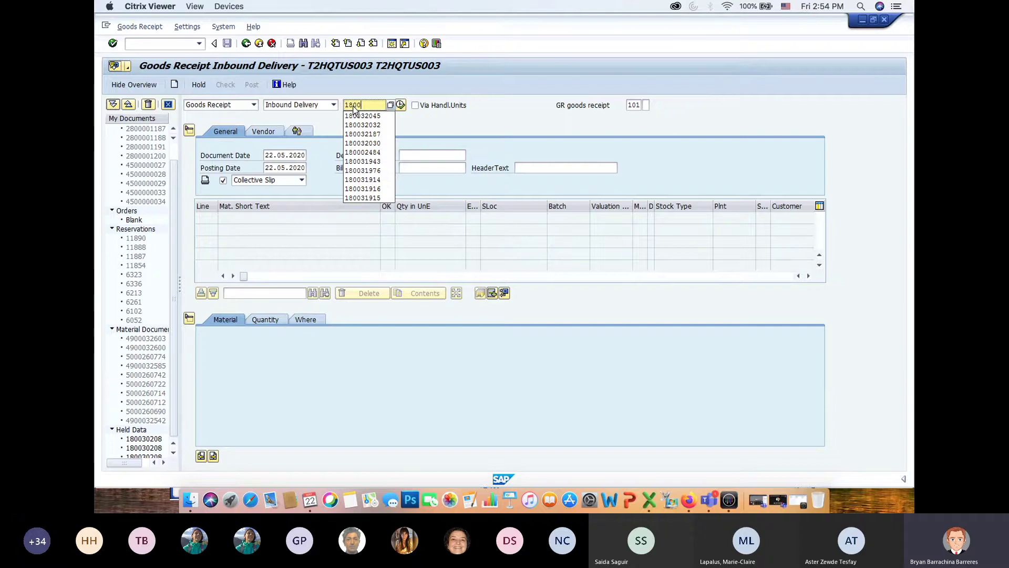
pyautogui.write('32134')
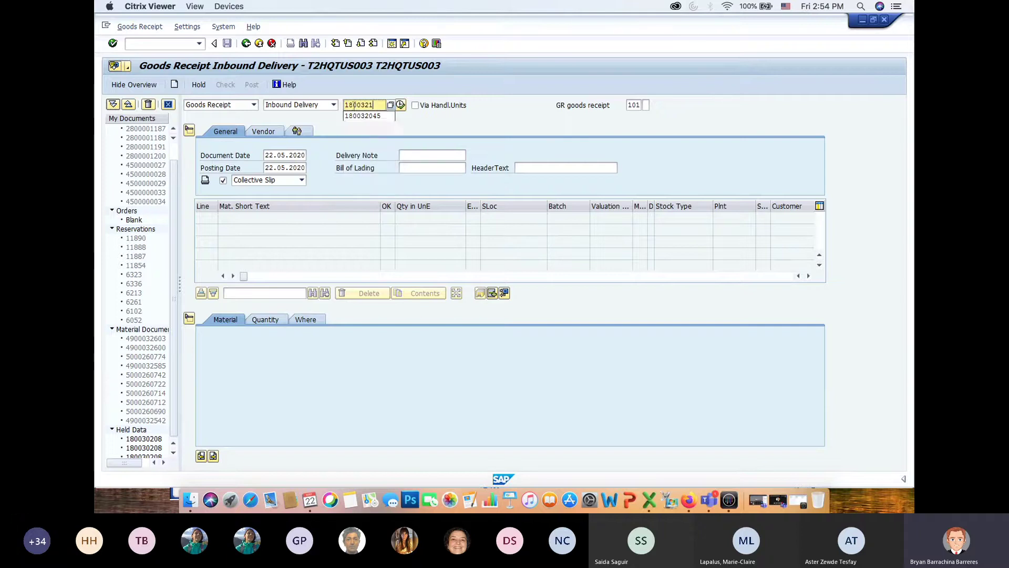
pyautogui.click(401, 104)
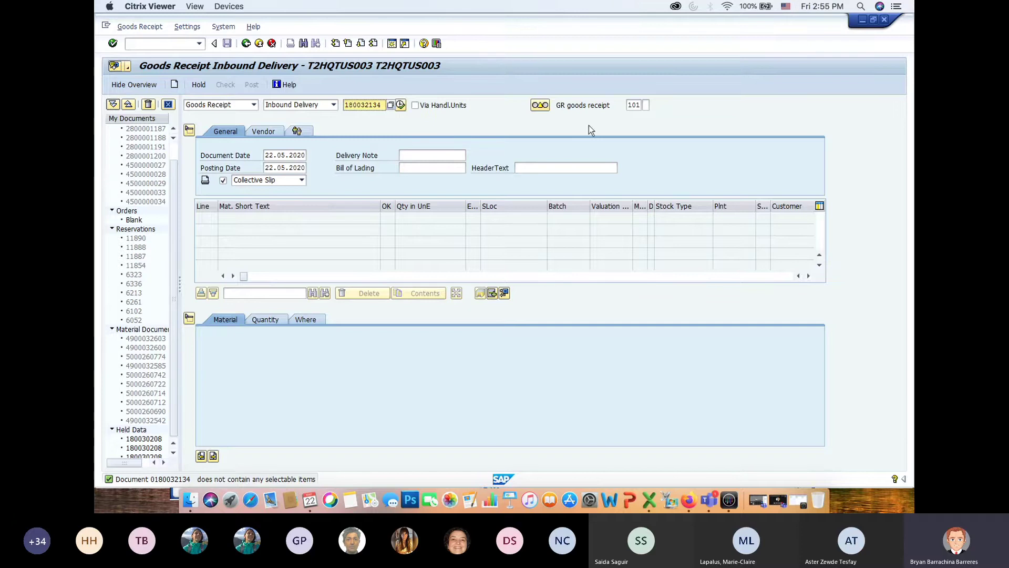
pyautogui.click(400, 104)
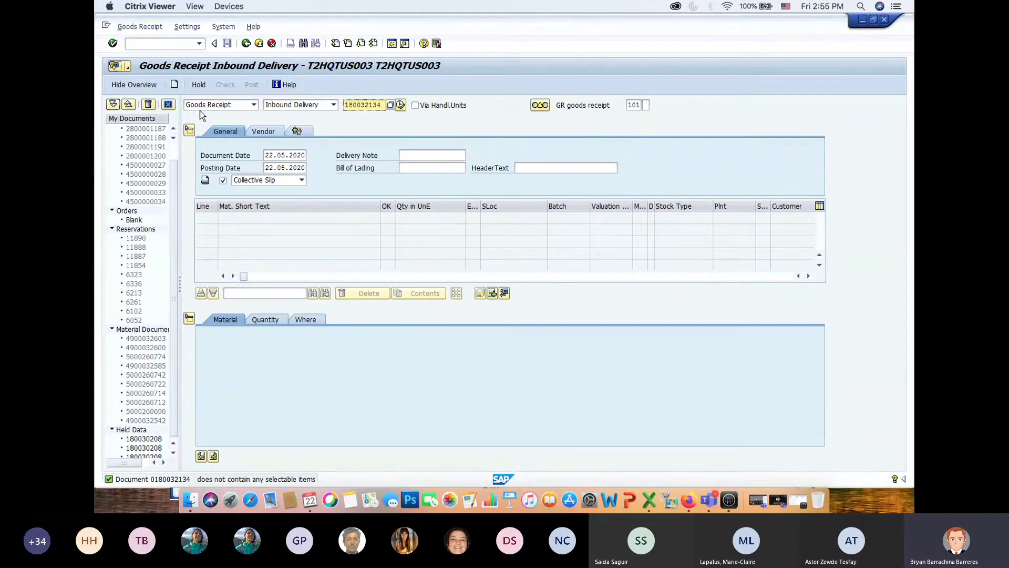
pyautogui.click(401, 105)
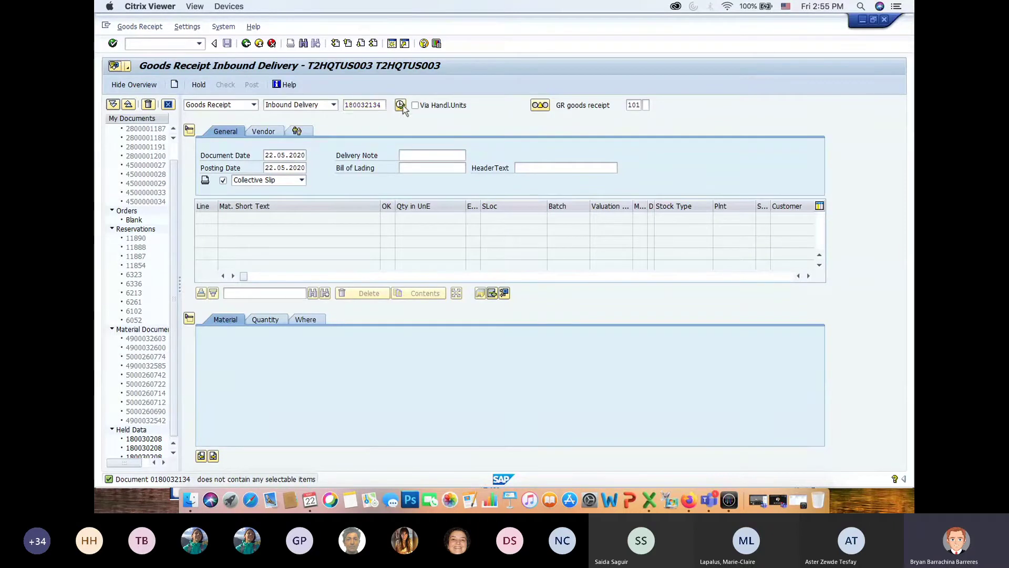
pyautogui.click(401, 105)
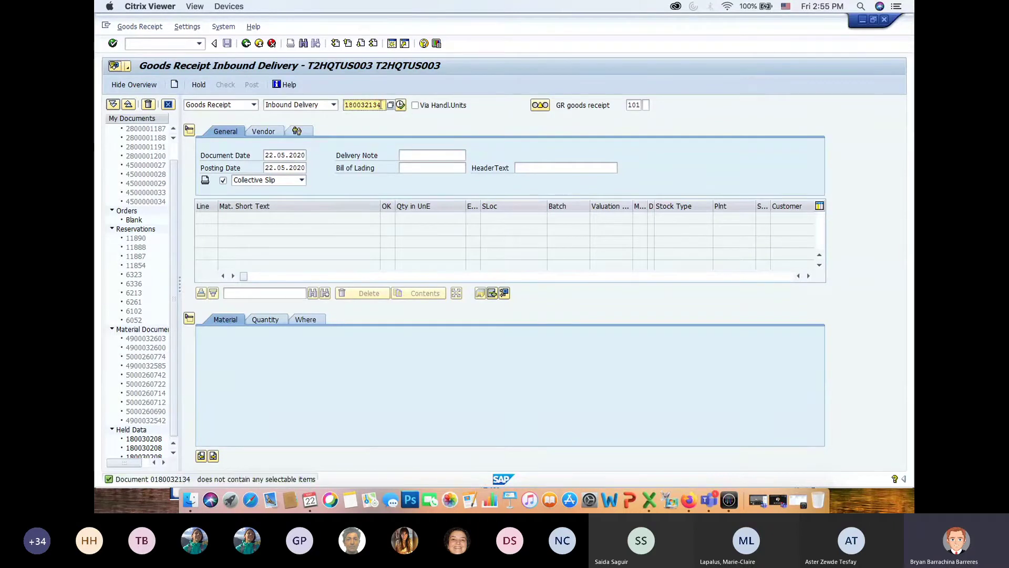
# Step: Load inbound delivery 180032217 into the goods receipt and hide the document overview
pyautogui.moveTo(383, 104); pyautogui.dragTo(361, 105)
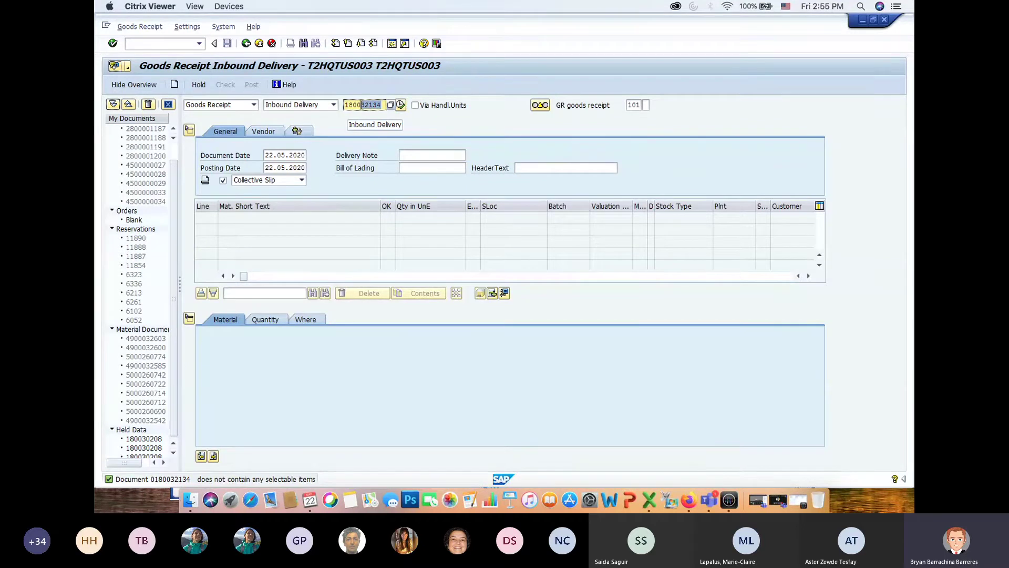
pyautogui.write('32217')
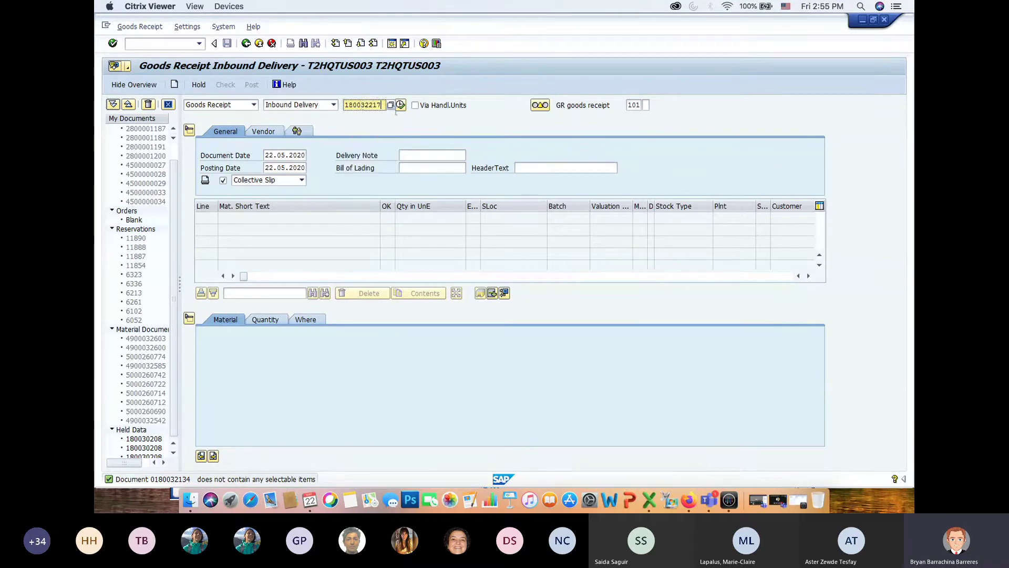
pyautogui.click(401, 105)
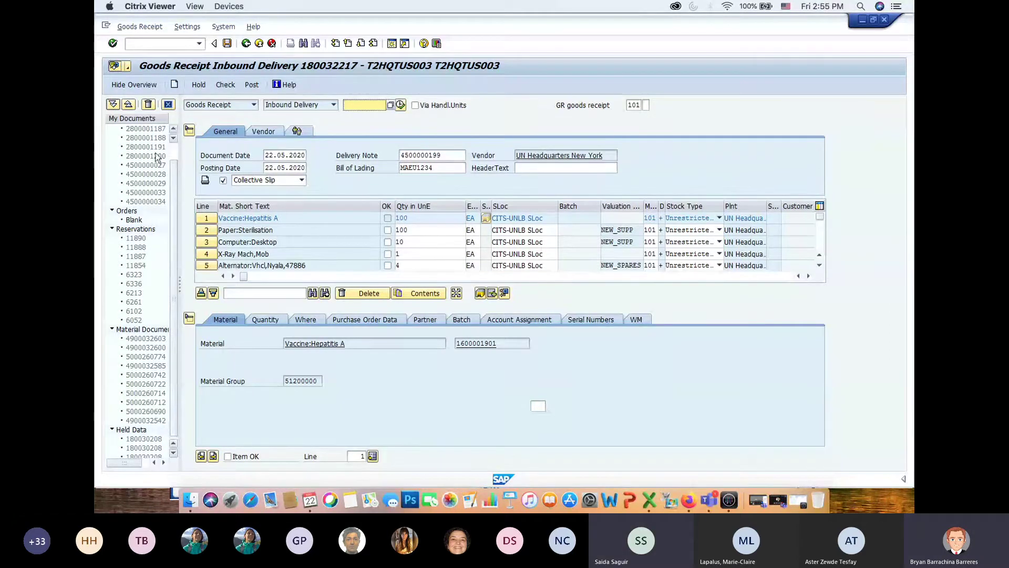
pyautogui.click(140, 84)
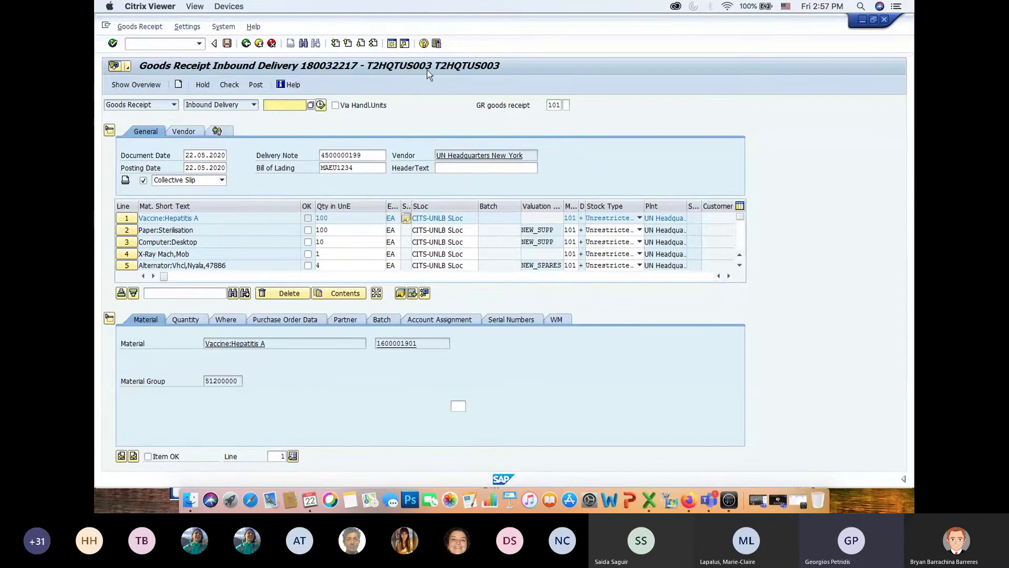
# Step: Open a new session, start transaction ZLEAUTOPGI from the command history, and set the plant to US00
pyautogui.click(391, 43)
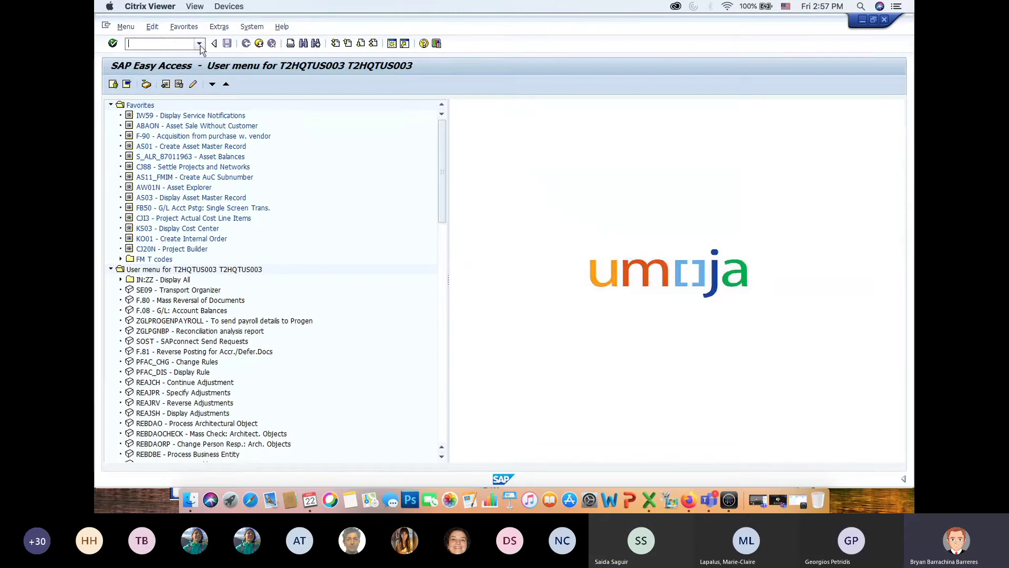
pyautogui.click(200, 44)
pyautogui.click(175, 63)
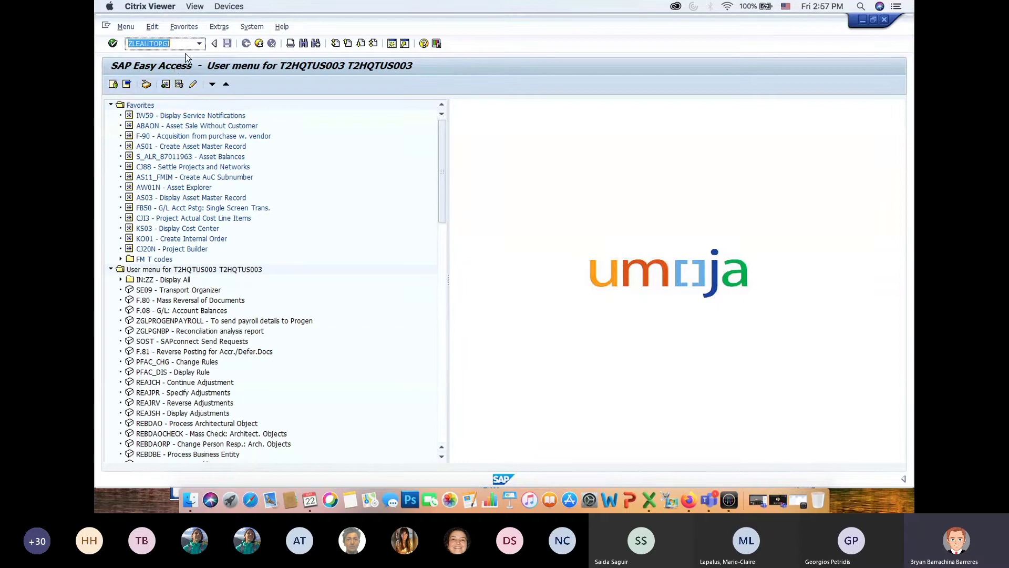
pyautogui.press('Return')
pyautogui.write('US00')
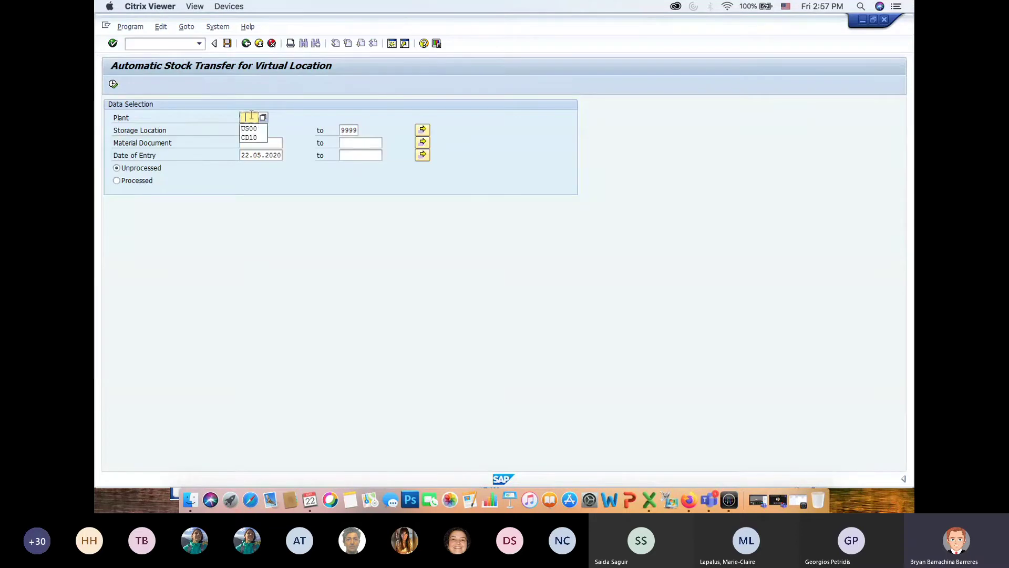
# Step: Try to list the unprocessed automatic stock transfers for plant US00 without a date of entry
pyautogui.moveTo(242, 155); pyautogui.dragTo(286, 156)
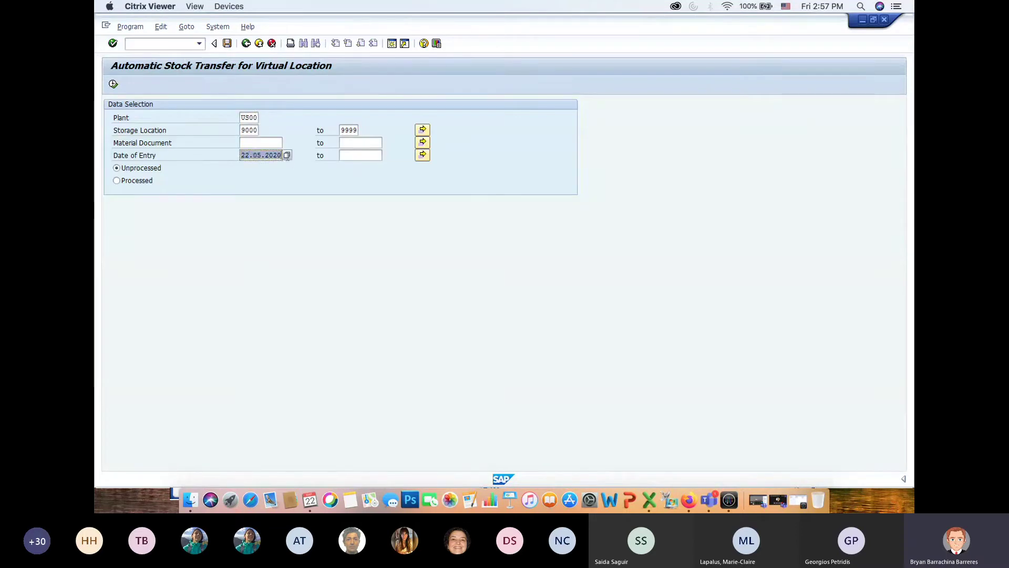
pyautogui.press('BackSpace')
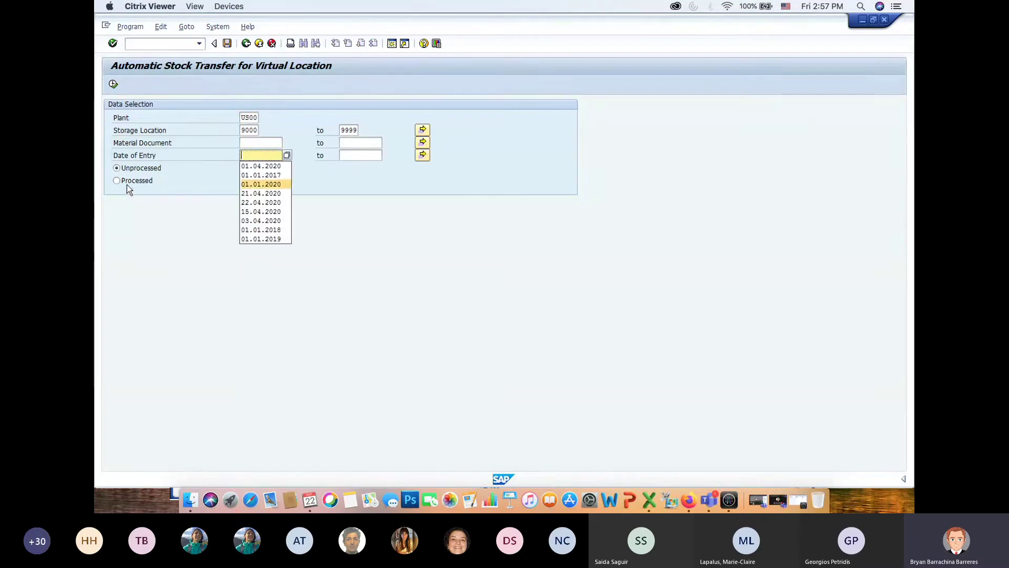
pyautogui.click(113, 84)
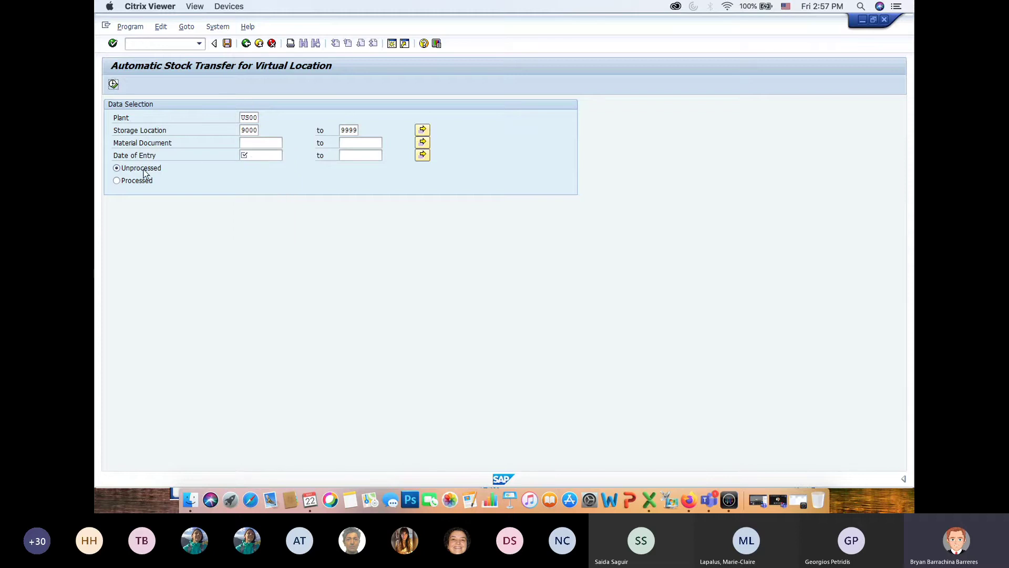
pyautogui.click(114, 85)
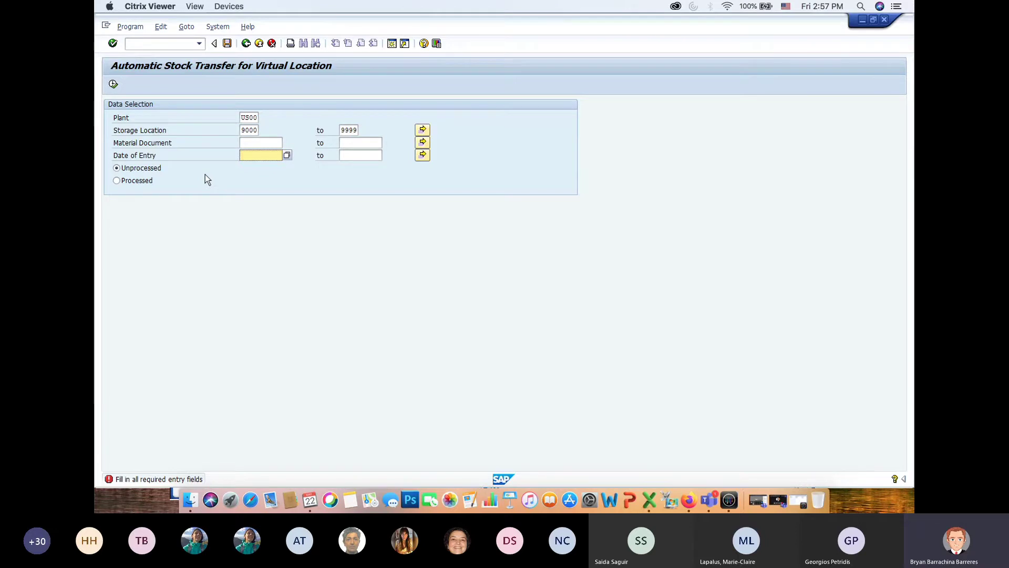
# Step: Search the processed stock transfers of plant US00 with date of entry 22.05.2020, and close the resulting message
pyautogui.click(116, 181)
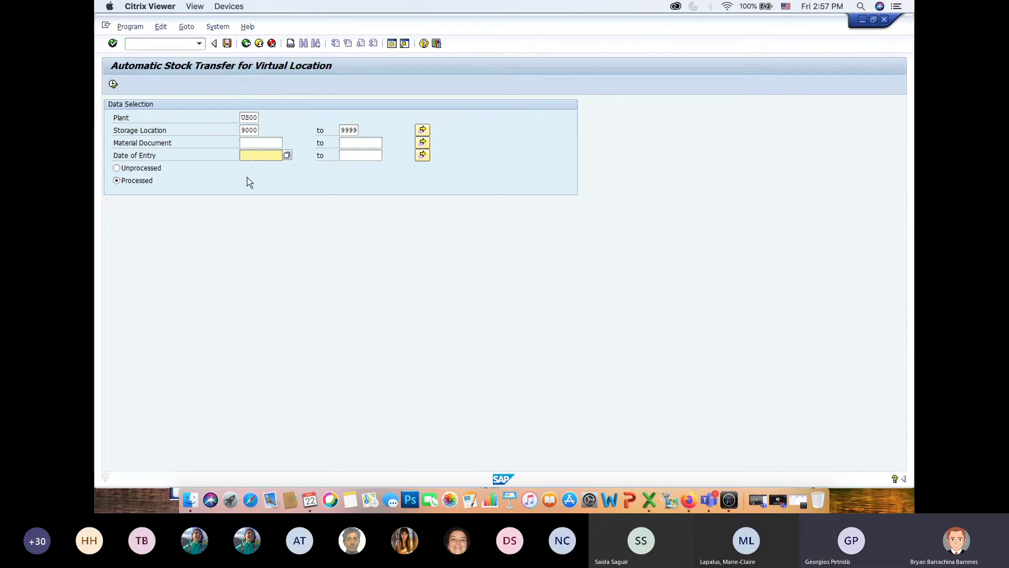
pyautogui.press('Return')
pyautogui.click(262, 155)
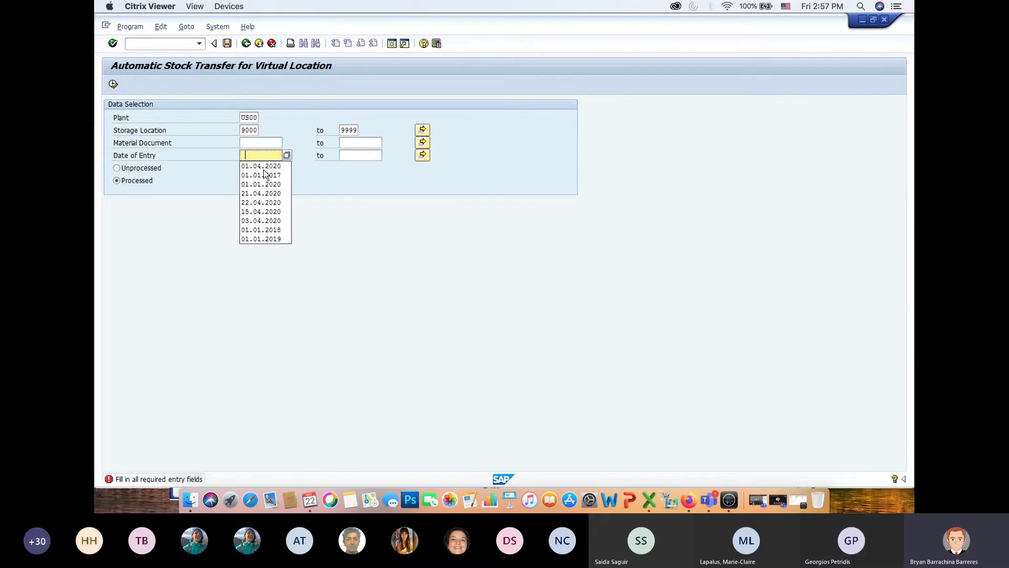
pyautogui.click(263, 154)
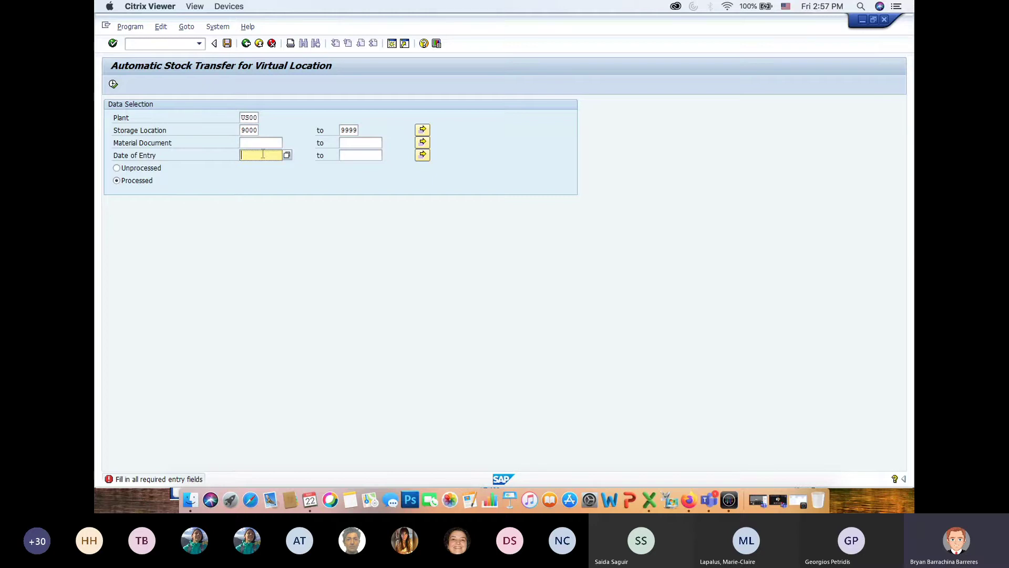
pyautogui.write('22/05/2020')
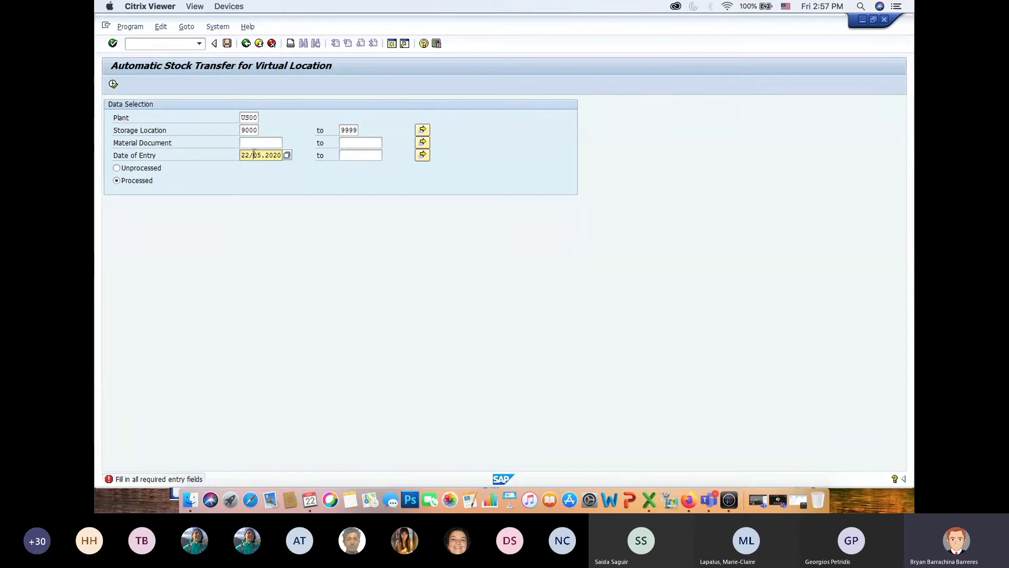
pyautogui.click(253, 155)
pyautogui.press('BackSpace')
pyautogui.write('.')
pyautogui.press('Delete')
pyautogui.press('Delete')
pyautogui.write('05')
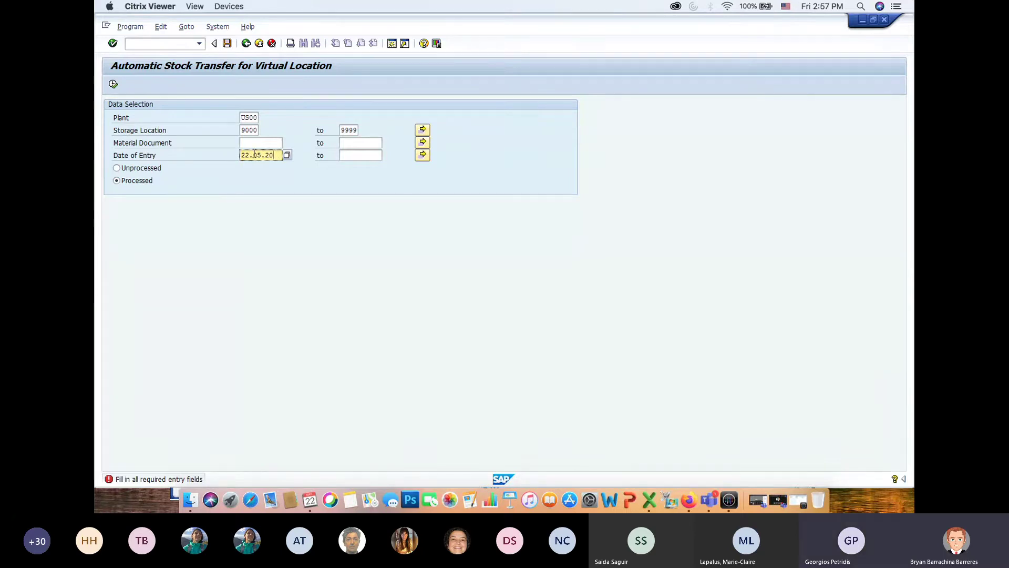
pyautogui.click(112, 85)
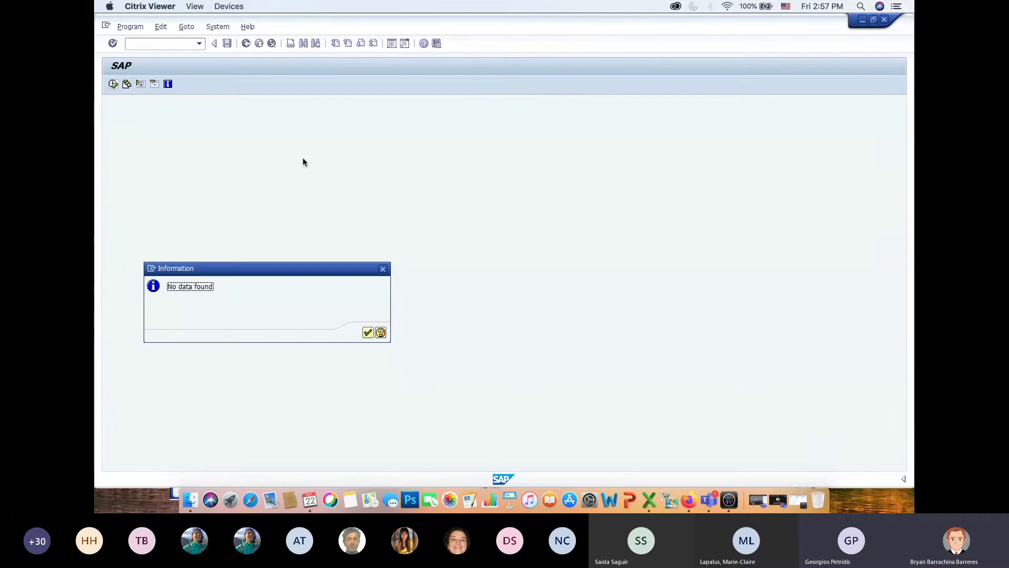
pyautogui.click(365, 334)
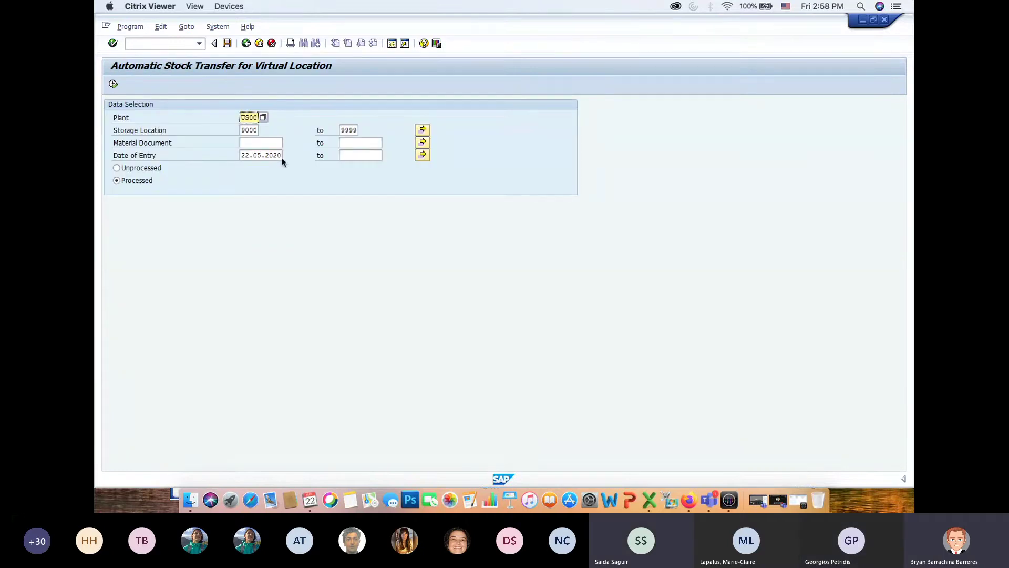
# Step: List the processed stock transfers again without a date of entry and examine the entry of the current stock transfer order
pyautogui.moveTo(281, 156); pyautogui.dragTo(225, 153)
pyautogui.press('BackSpace')
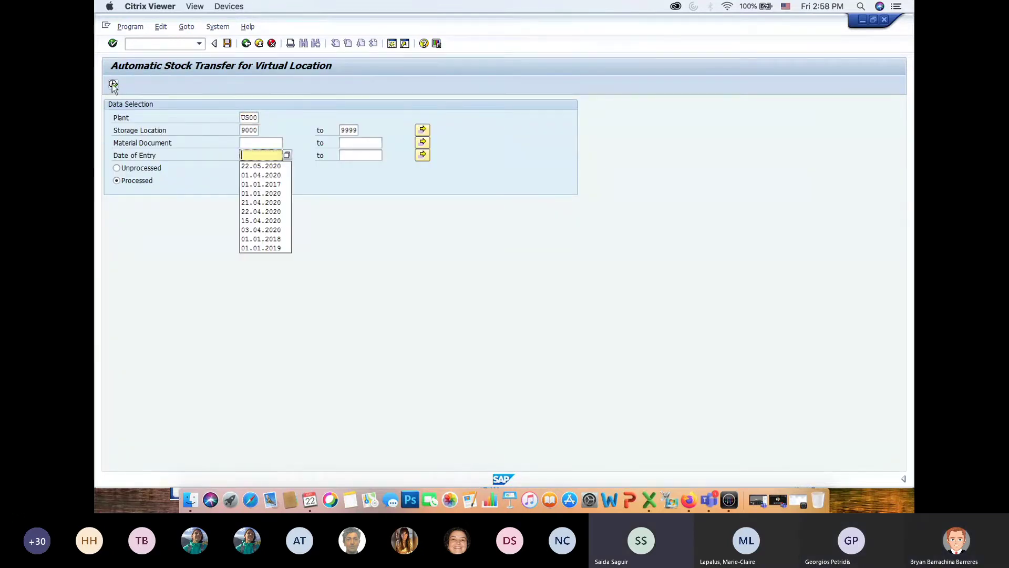
pyautogui.click(113, 84)
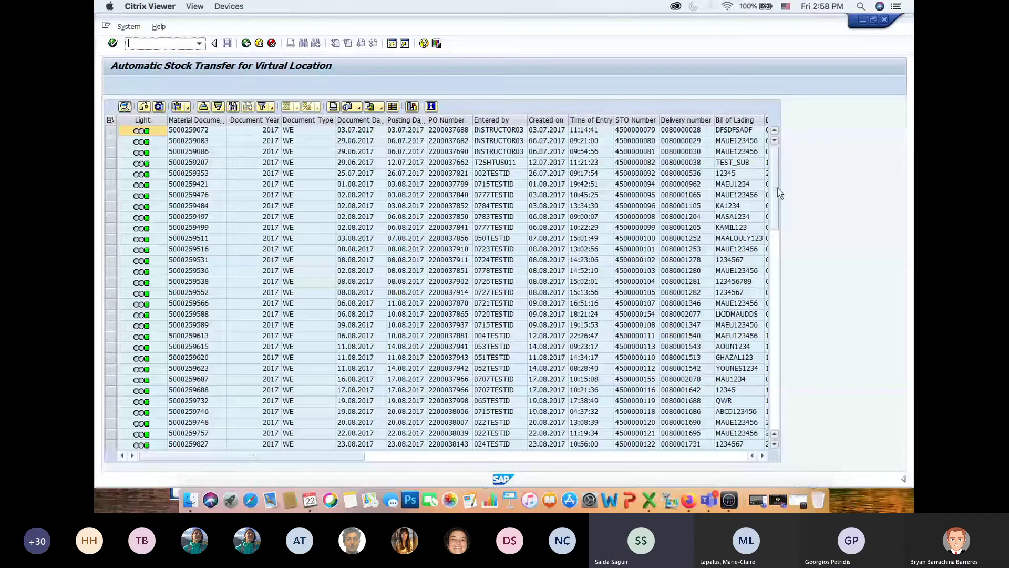
pyautogui.moveTo(777, 188); pyautogui.dragTo(360, 465)
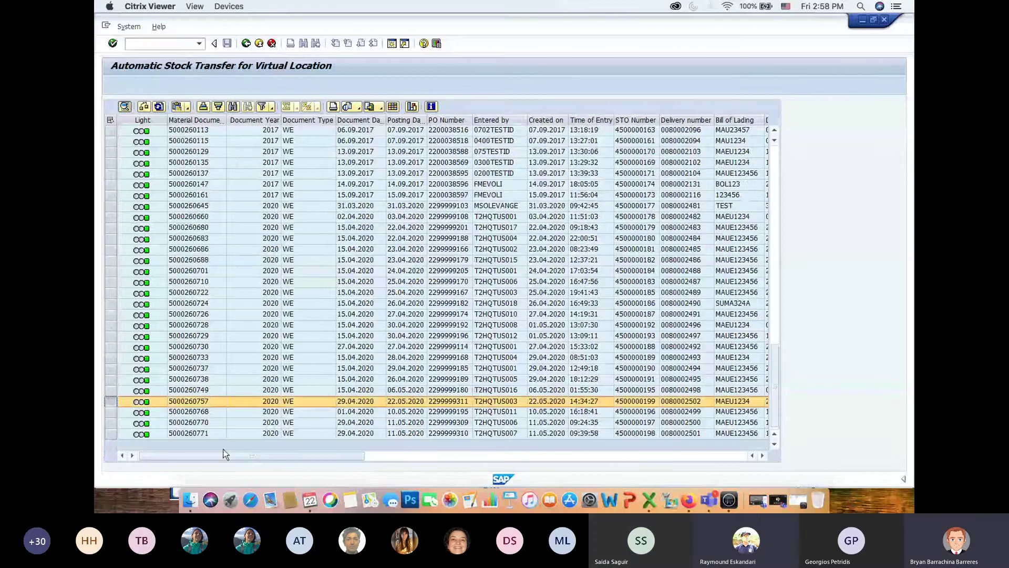
pyautogui.moveTo(234, 455); pyautogui.dragTo(425, 452)
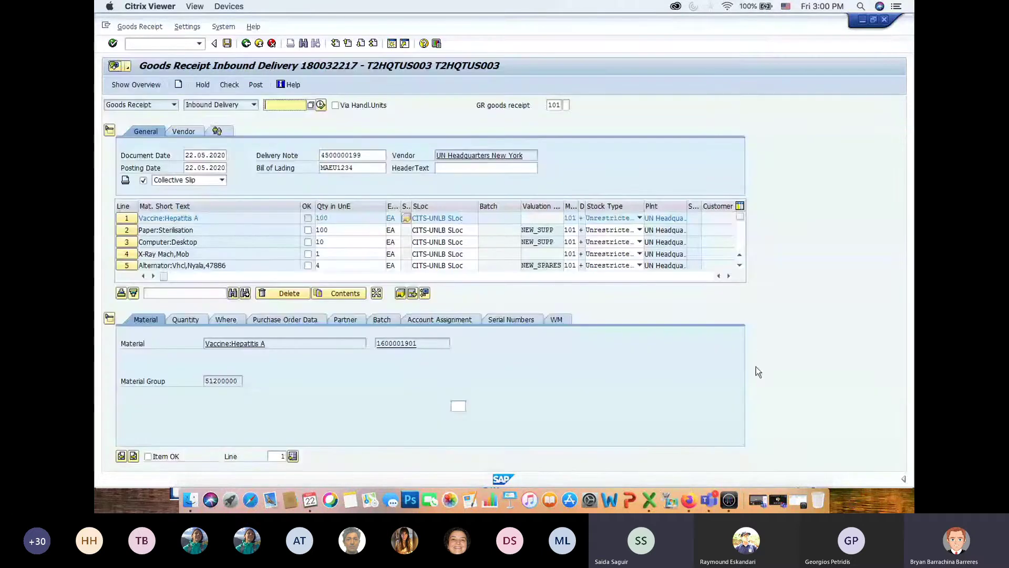
# Step: Mark goods receipt lines 1 to 5 of inbound delivery 180032217 as OK
pyautogui.click(308, 231)
pyautogui.click(308, 241)
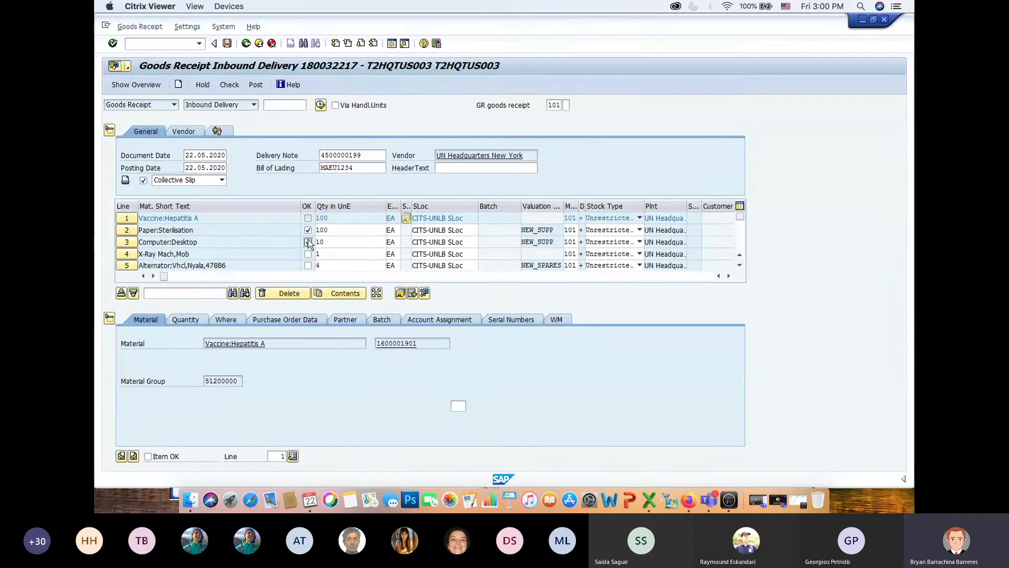
pyautogui.click(308, 254)
pyautogui.click(307, 266)
pyautogui.click(149, 457)
# Step: Check the batch and serial number details of the vaccine, paper, desktop computer and X-ray machine lines
pyautogui.click(390, 320)
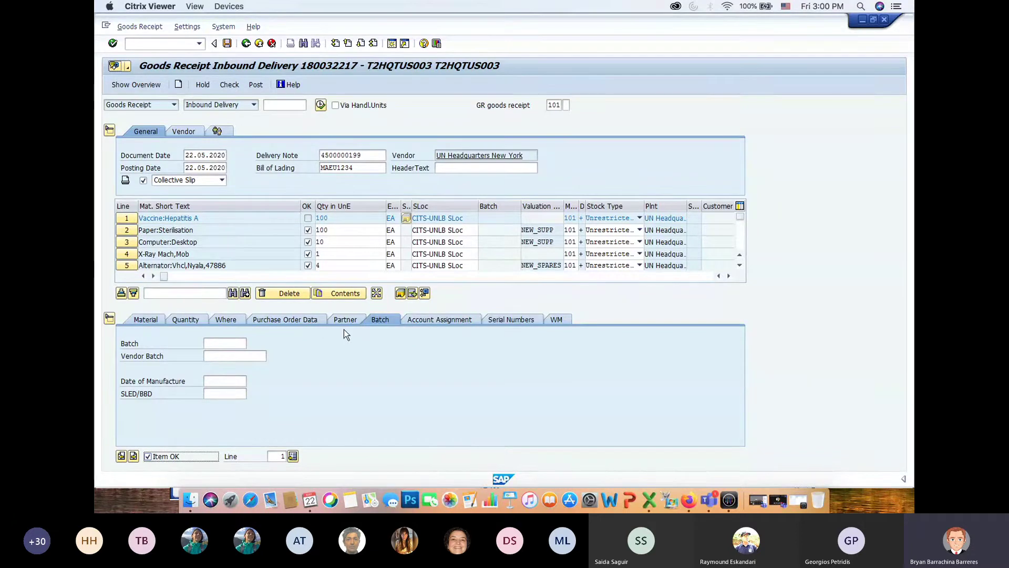
pyautogui.click(126, 230)
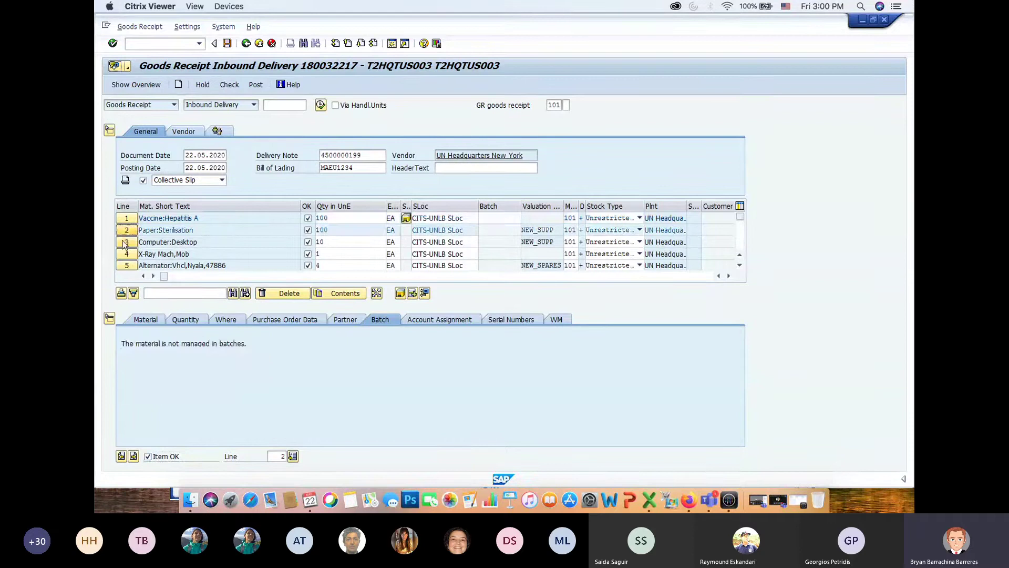
pyautogui.click(125, 242)
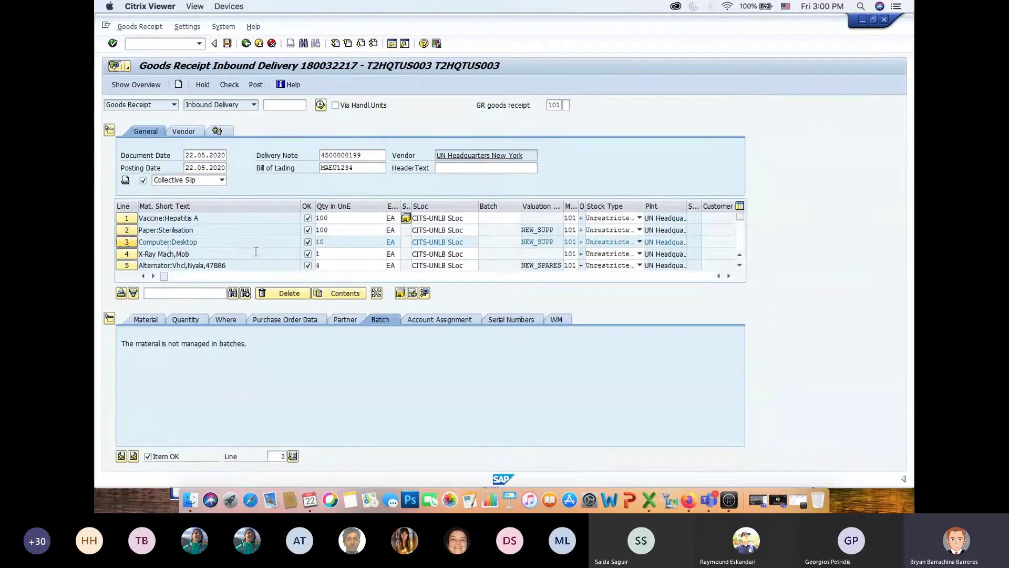
pyautogui.click(506, 322)
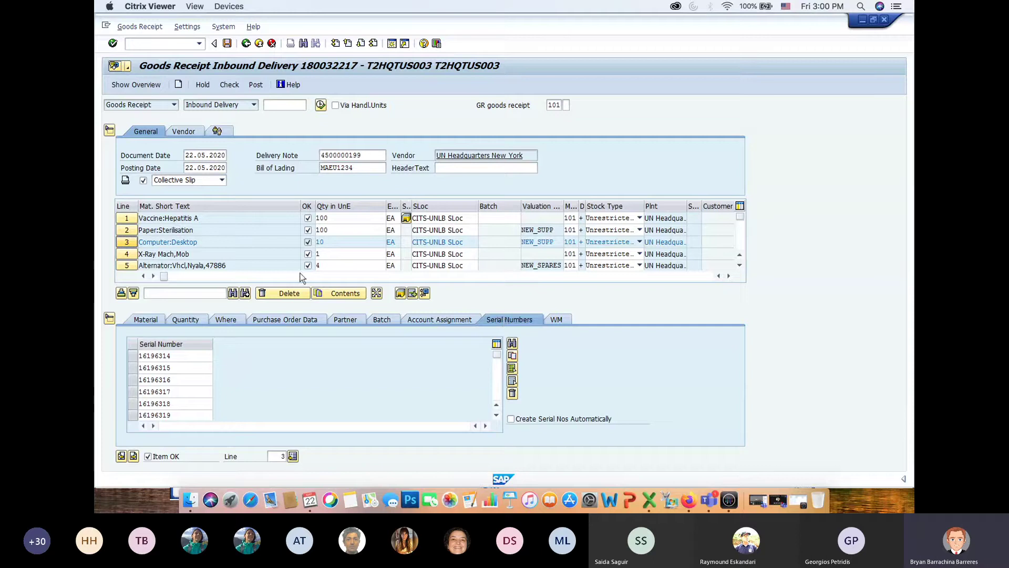
pyautogui.click(125, 254)
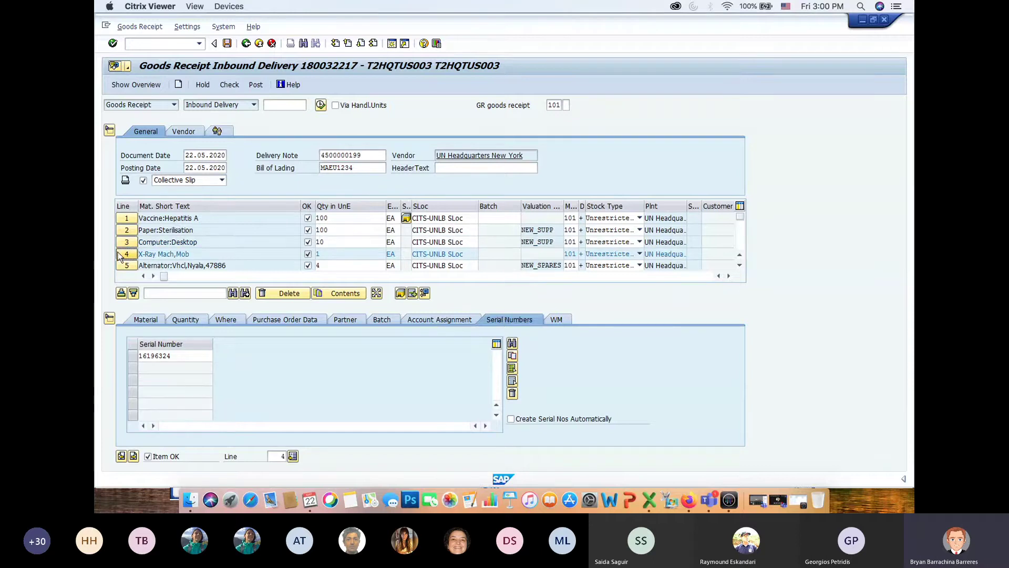
pyautogui.click(126, 218)
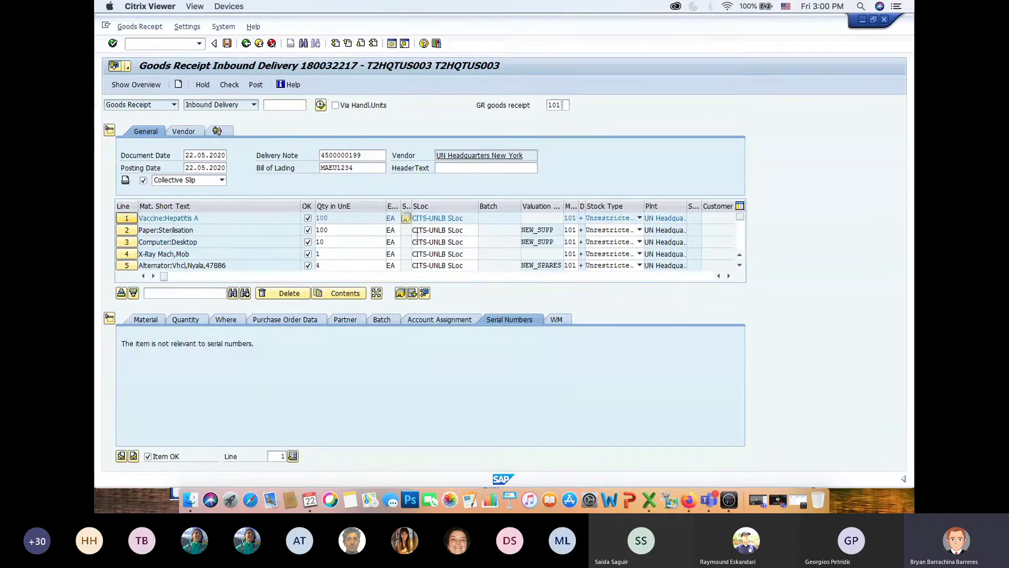
pyautogui.click(382, 321)
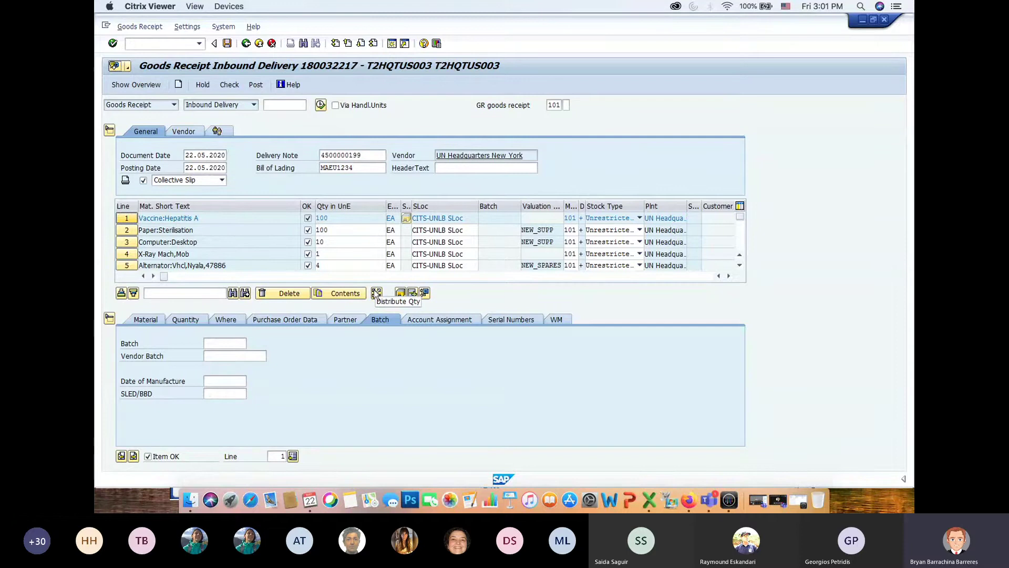
pyautogui.click(127, 242)
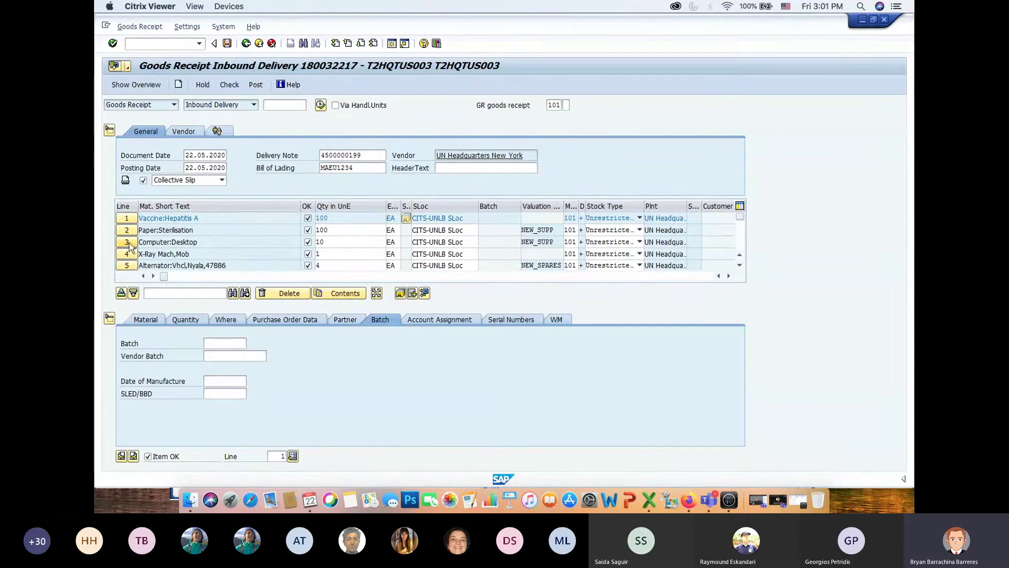
pyautogui.click(511, 320)
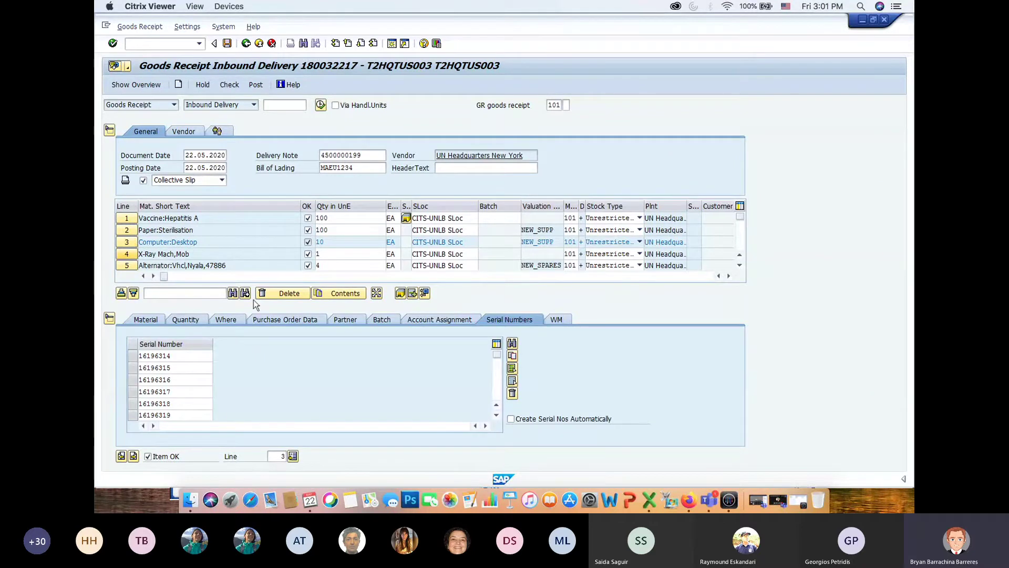
pyautogui.press('Down')
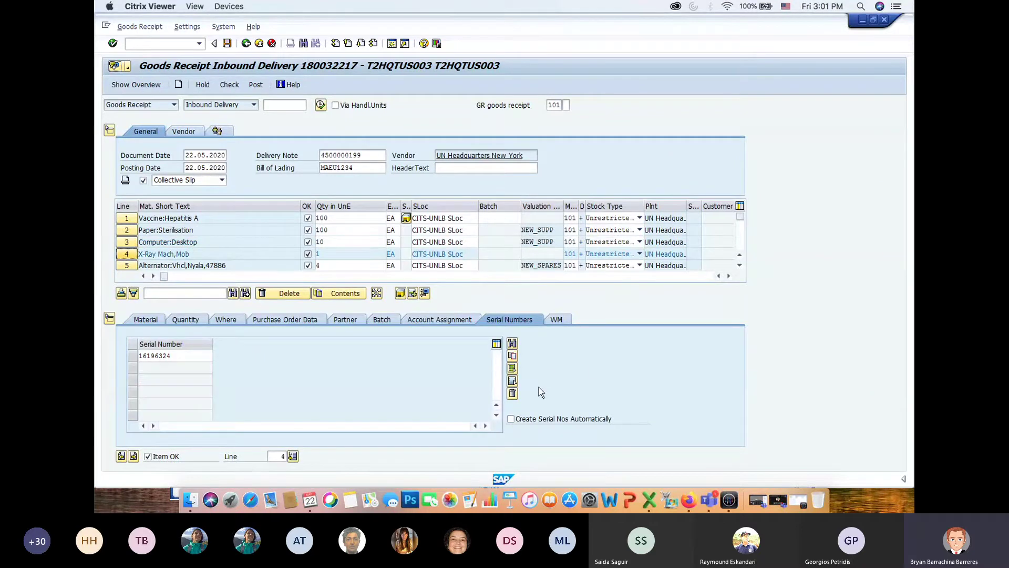
pyautogui.click(125, 218)
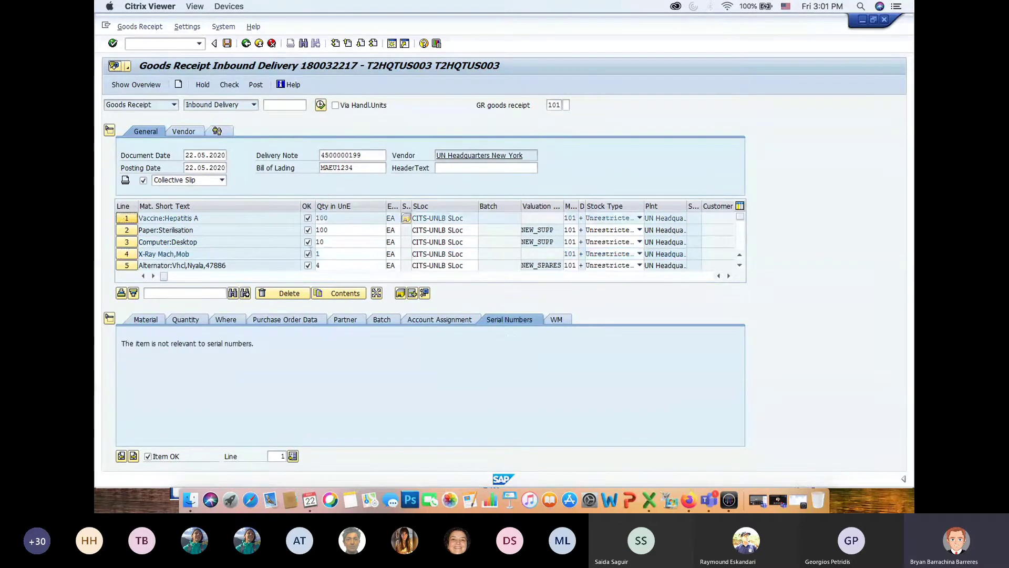
# Step: Distribute the vaccine line's quantity of 100 EA to batch #000000111 and adopt the distribution
pyautogui.click(376, 294)
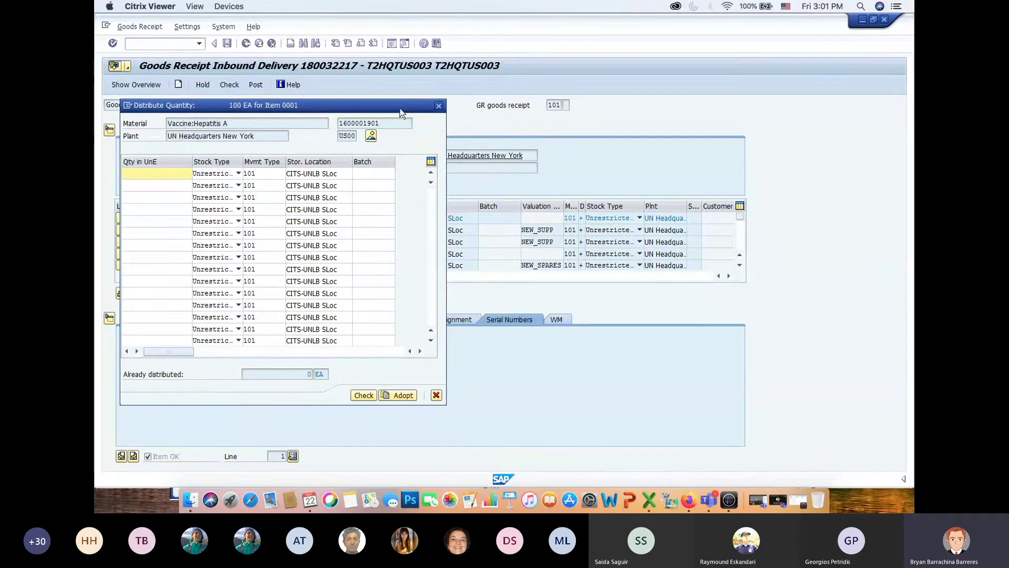
pyautogui.moveTo(380, 103); pyautogui.dragTo(779, 109)
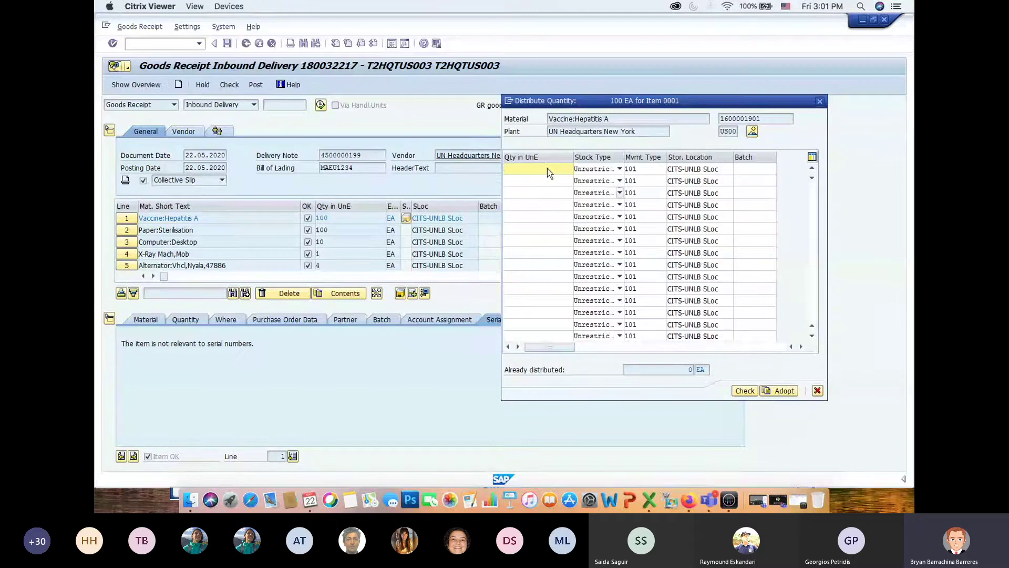
pyautogui.write('10')
pyautogui.write('0')
pyautogui.click(773, 172)
pyautogui.click(782, 169)
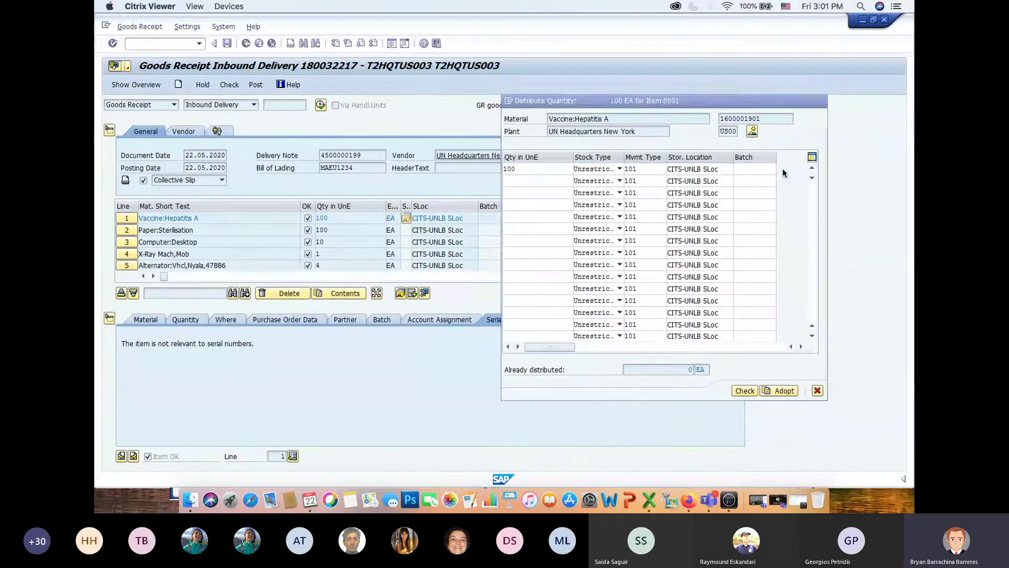
pyautogui.click(828, 294)
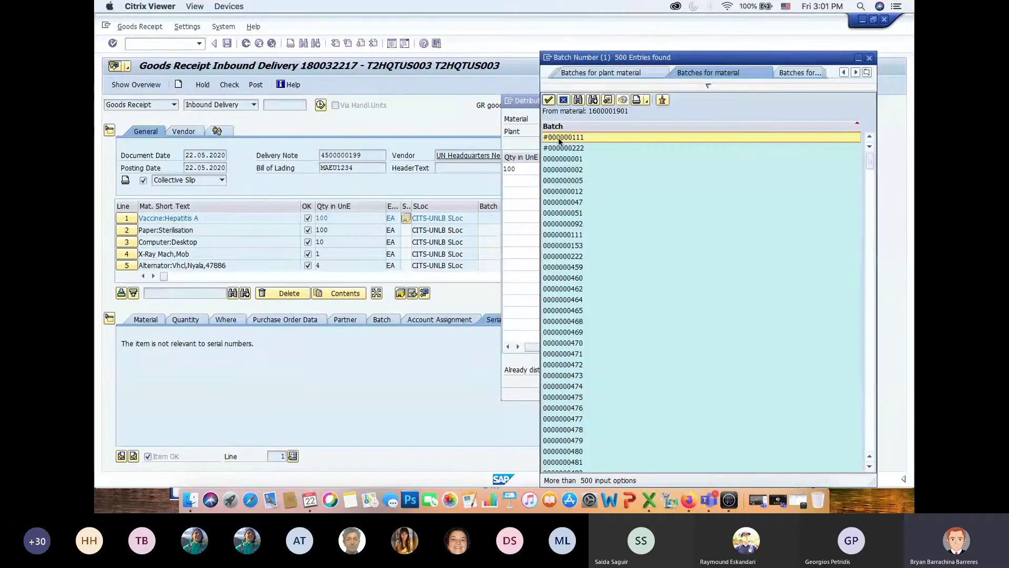
pyautogui.doubleClick(560, 138)
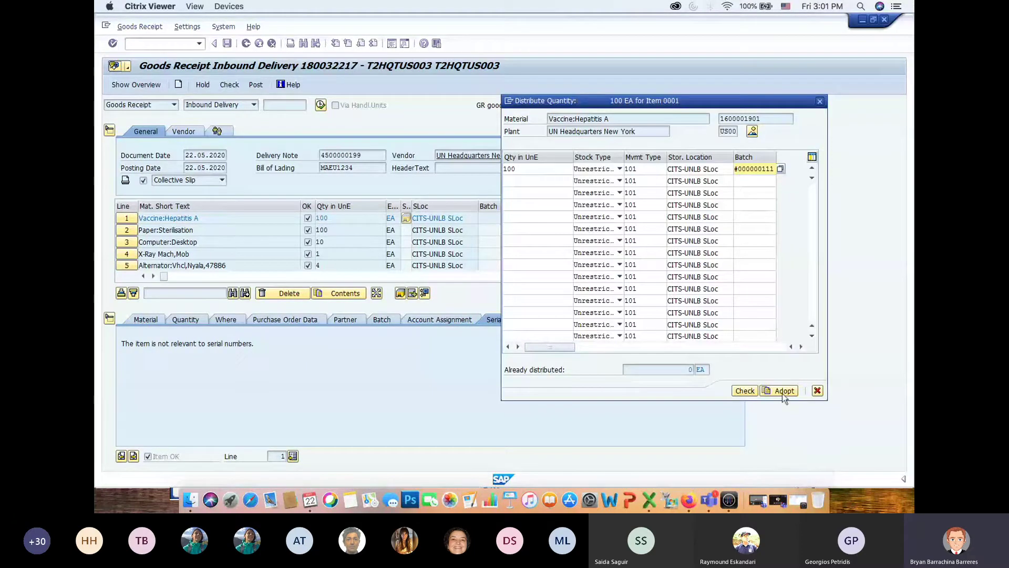
pyautogui.click(782, 391)
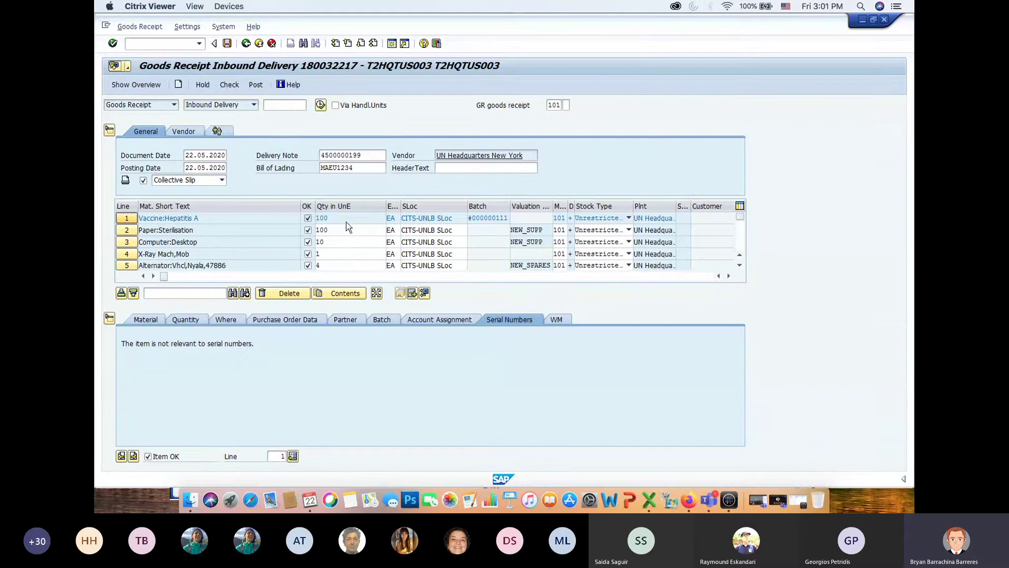
# Step: View the vaccine line's batch details and run a check of the goods receipt, closing its message log
pyautogui.click(384, 320)
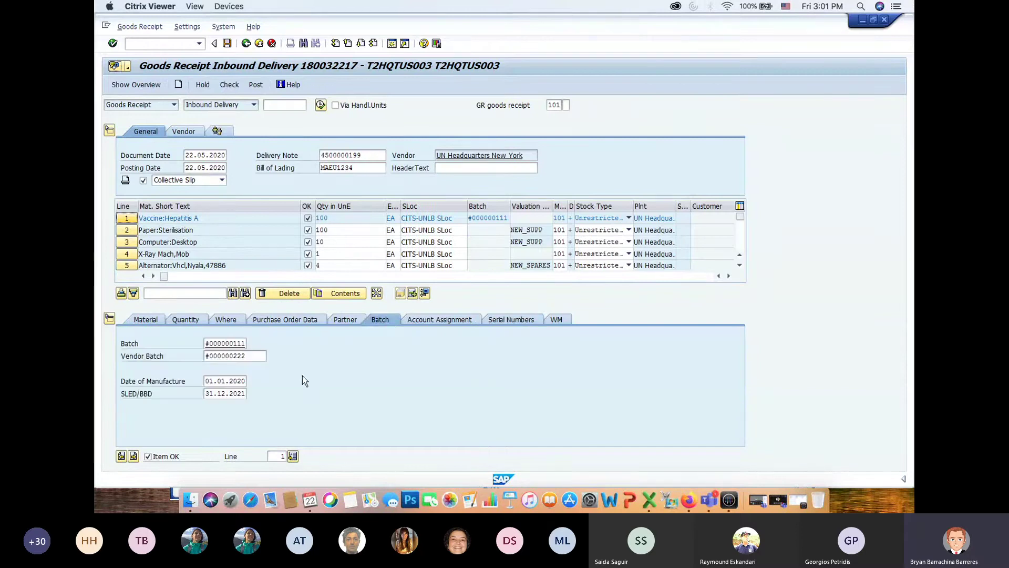
pyautogui.click(230, 85)
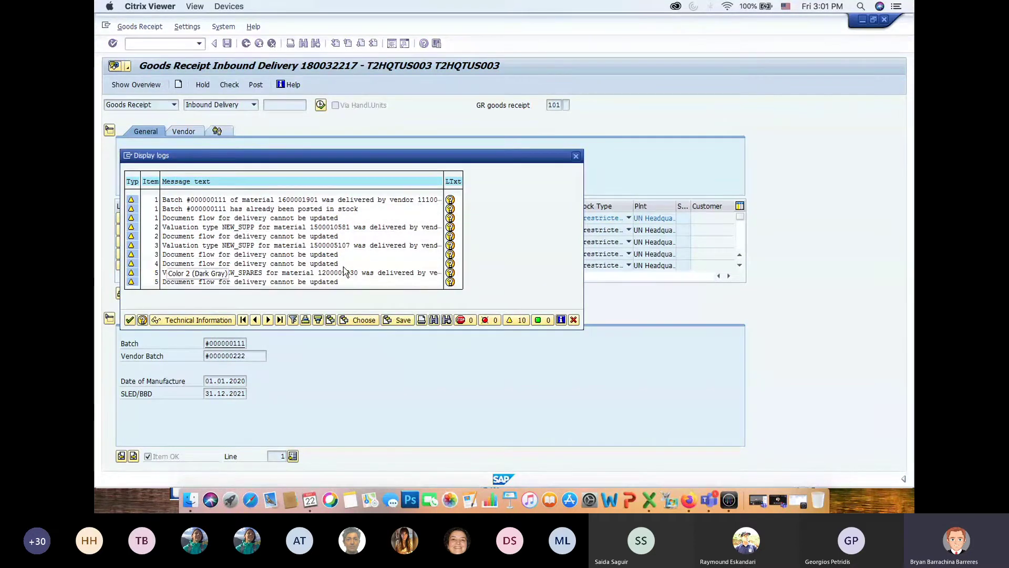
pyautogui.click(133, 321)
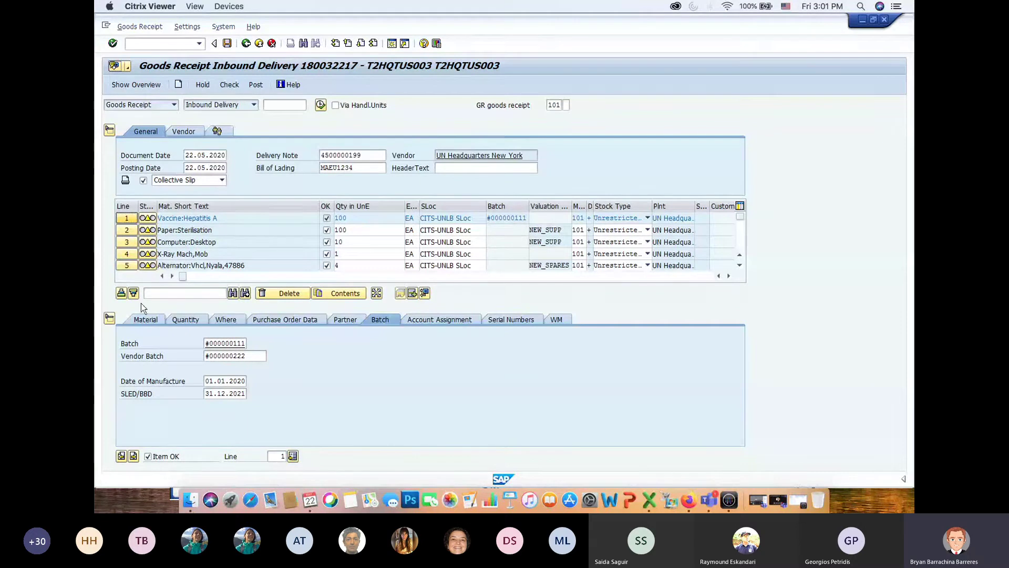
# Step: Review the material details of the vaccine through alternator lines, and post the goods receipt without printing the slip
pyautogui.click(146, 320)
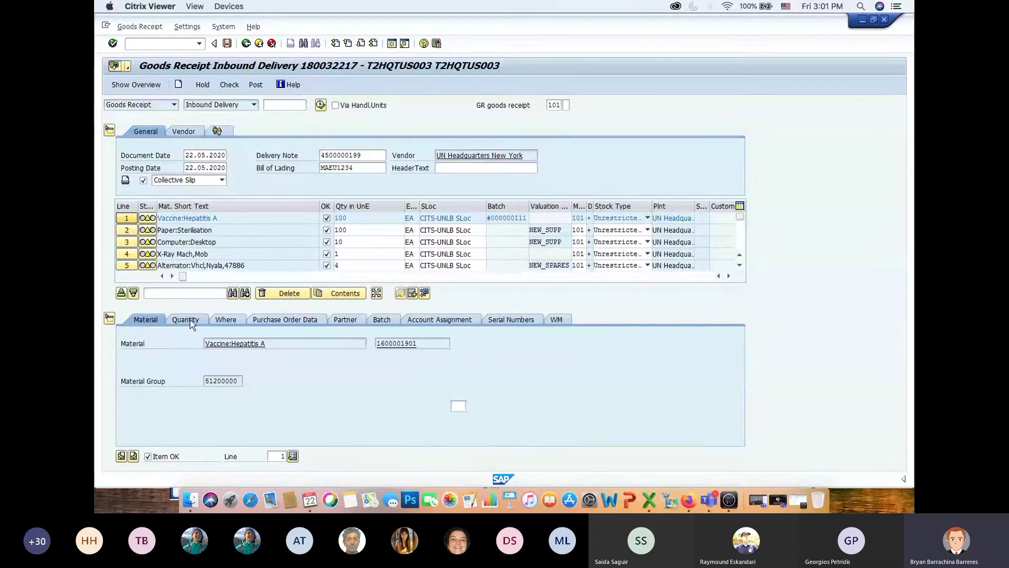
pyautogui.click(130, 235)
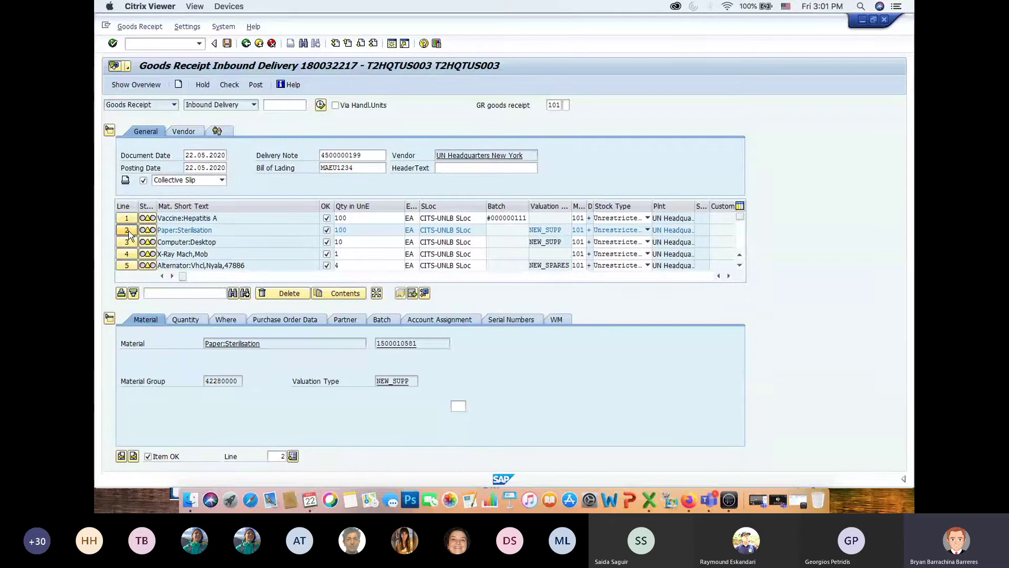
pyautogui.click(130, 243)
pyautogui.click(128, 255)
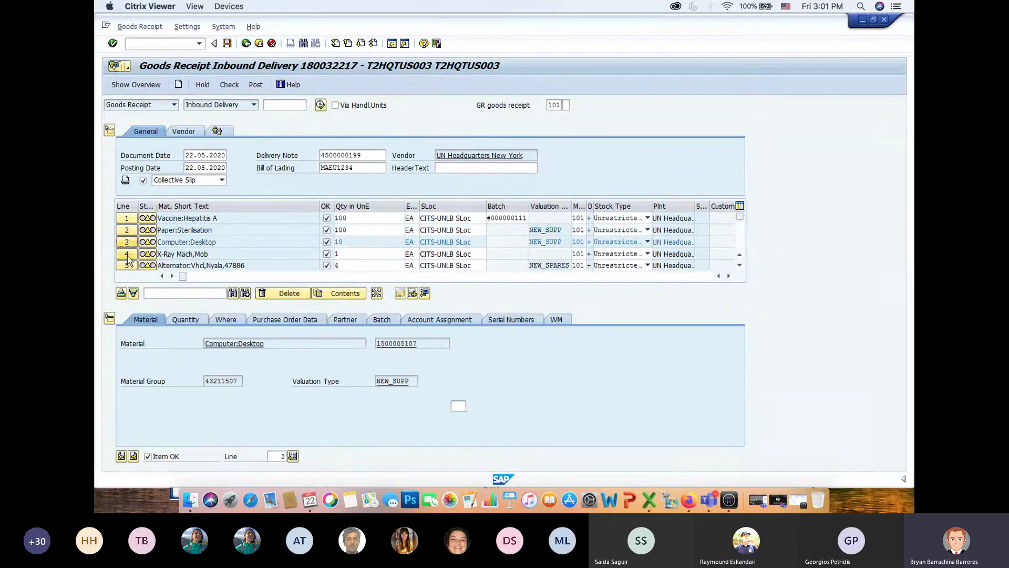
pyautogui.click(127, 267)
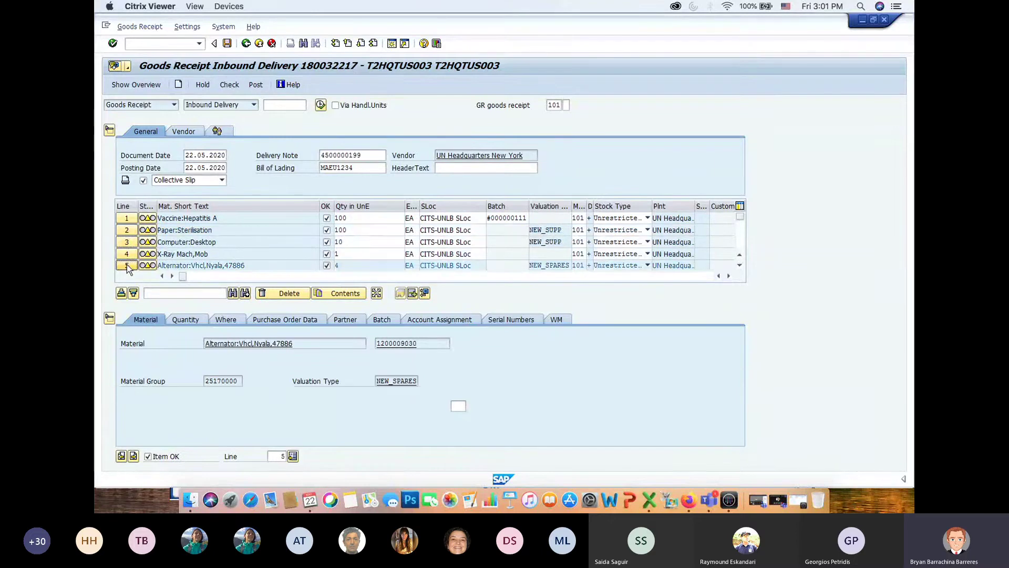
pyautogui.click(257, 85)
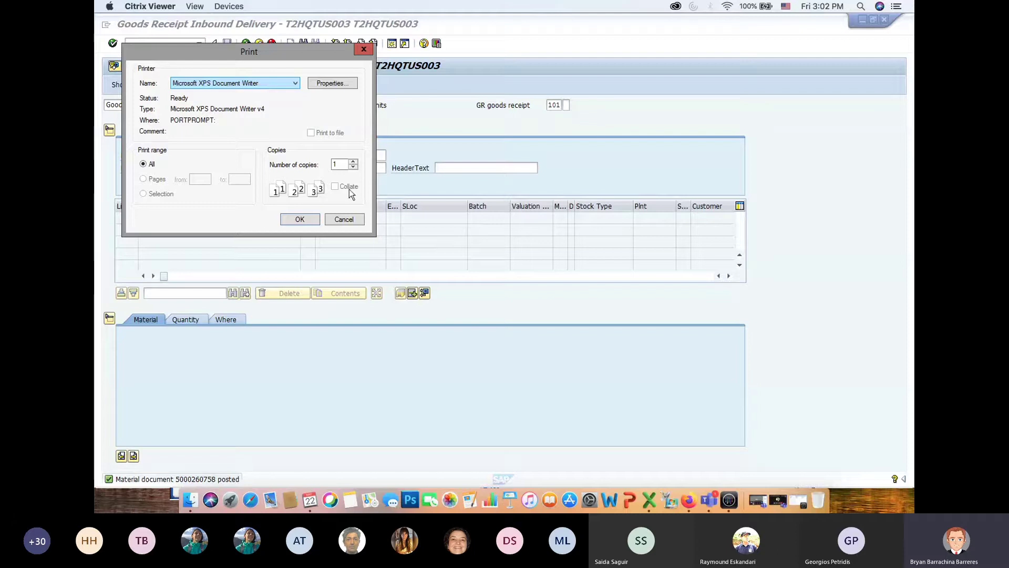
pyautogui.click(346, 219)
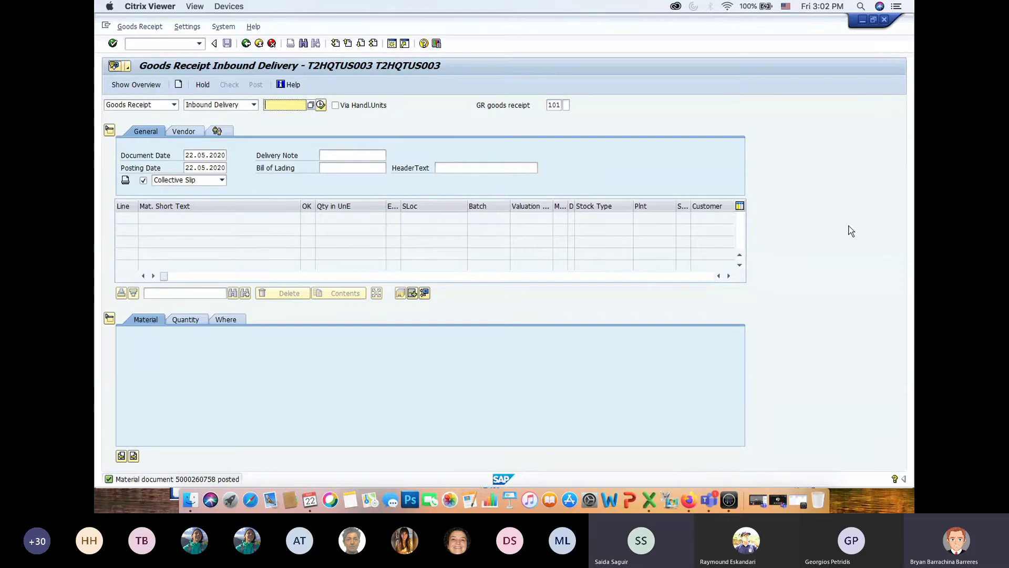
# Step: Close the open SAP windows and log off, discarding unsaved data
pyautogui.click(884, 19)
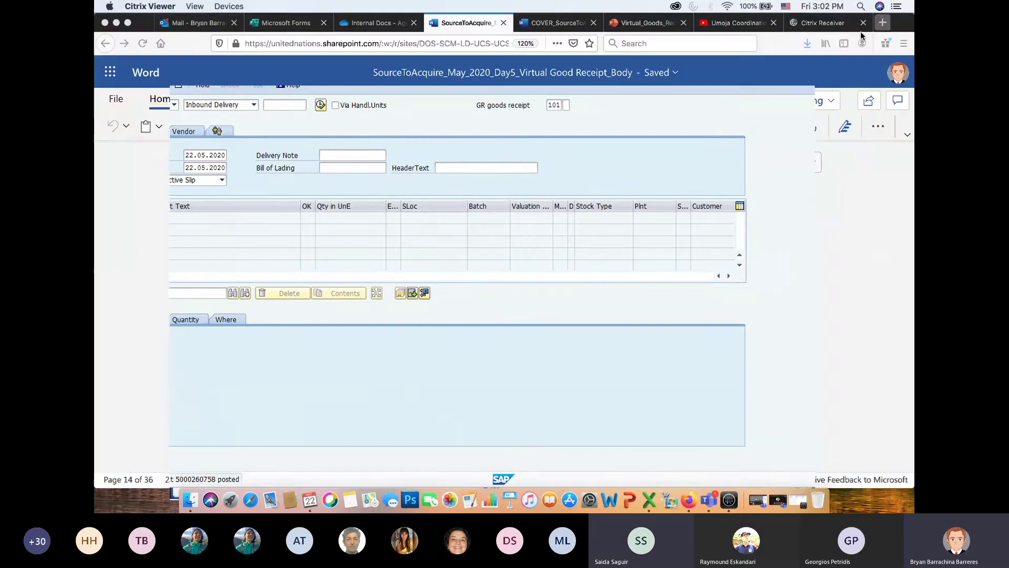
pyautogui.click(774, 95)
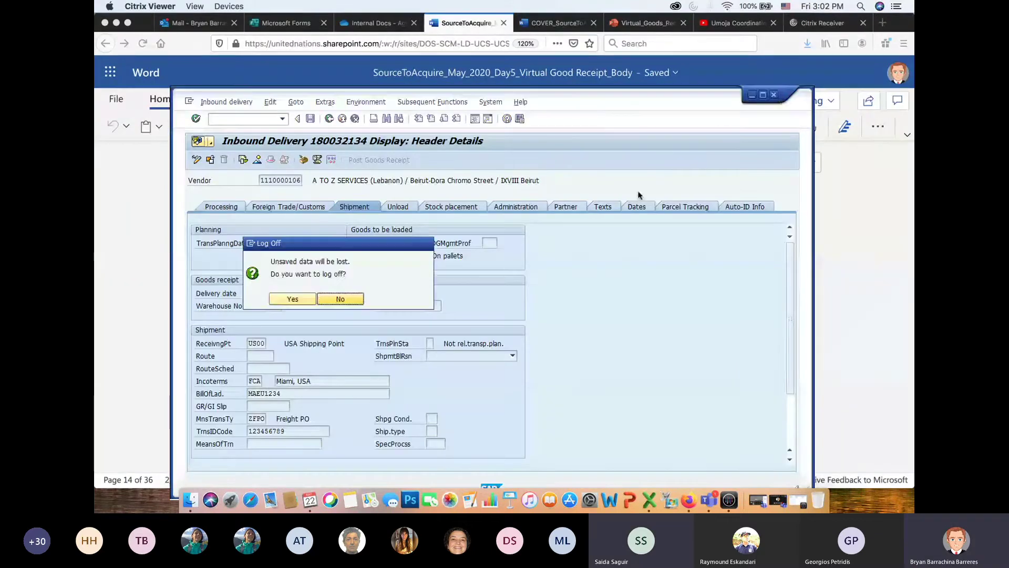
pyautogui.click(291, 299)
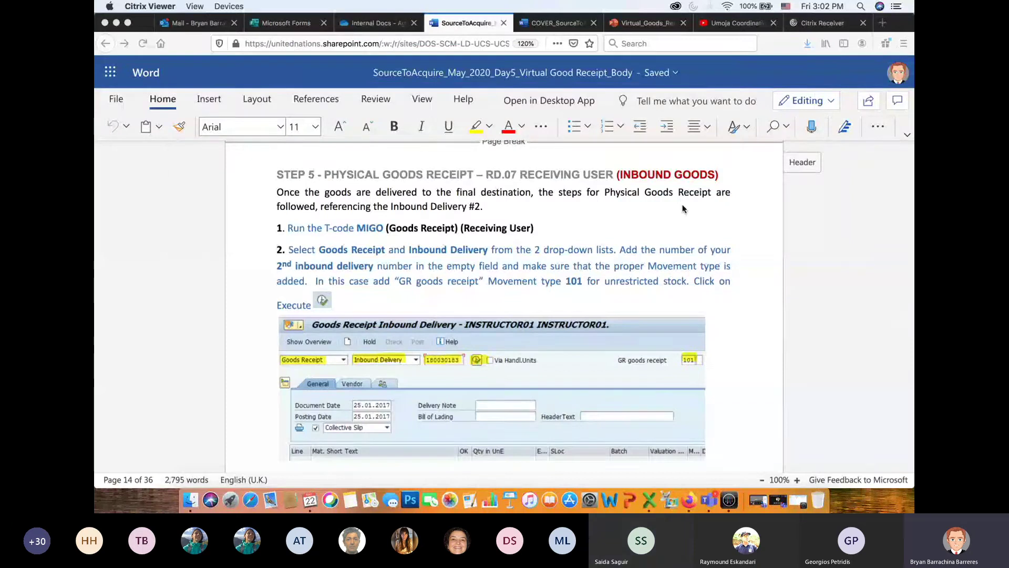
# Step: Switch to the Source to Acquire LPE Training (Day 5) (Post-Session) form in Microsoft Forms and copy its response link
pyautogui.click(286, 22)
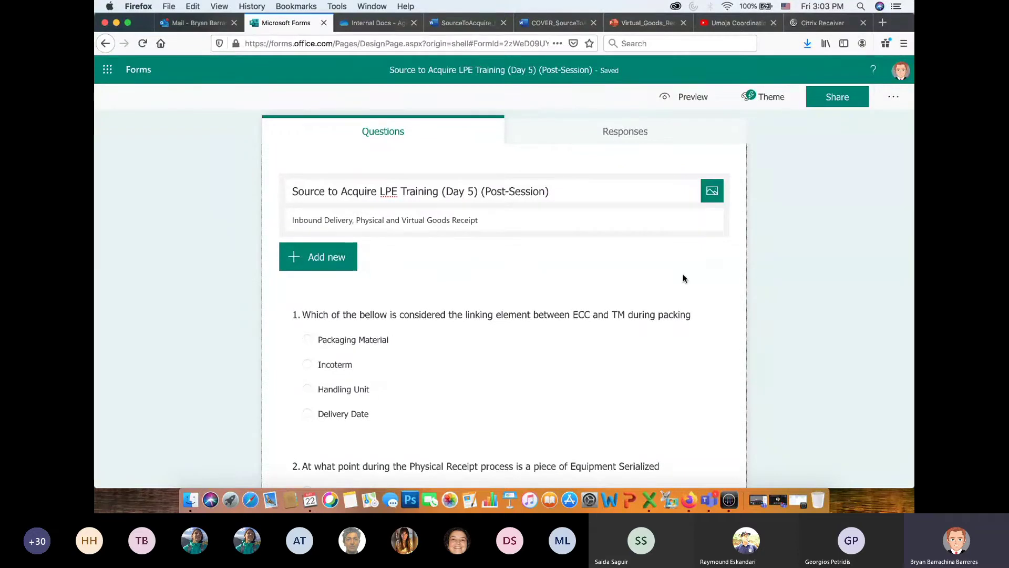
pyautogui.click(819, 297)
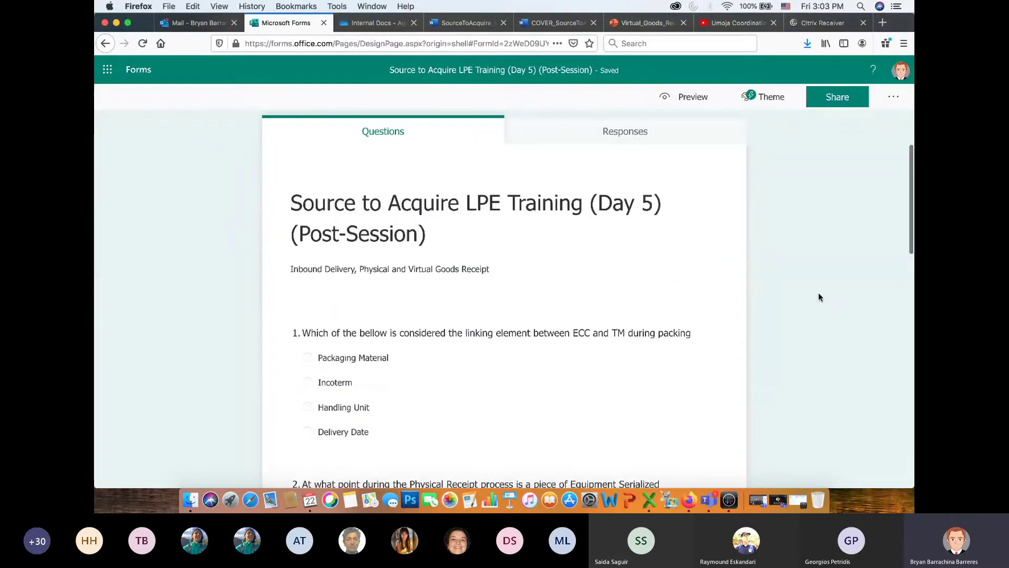
pyautogui.click(838, 97)
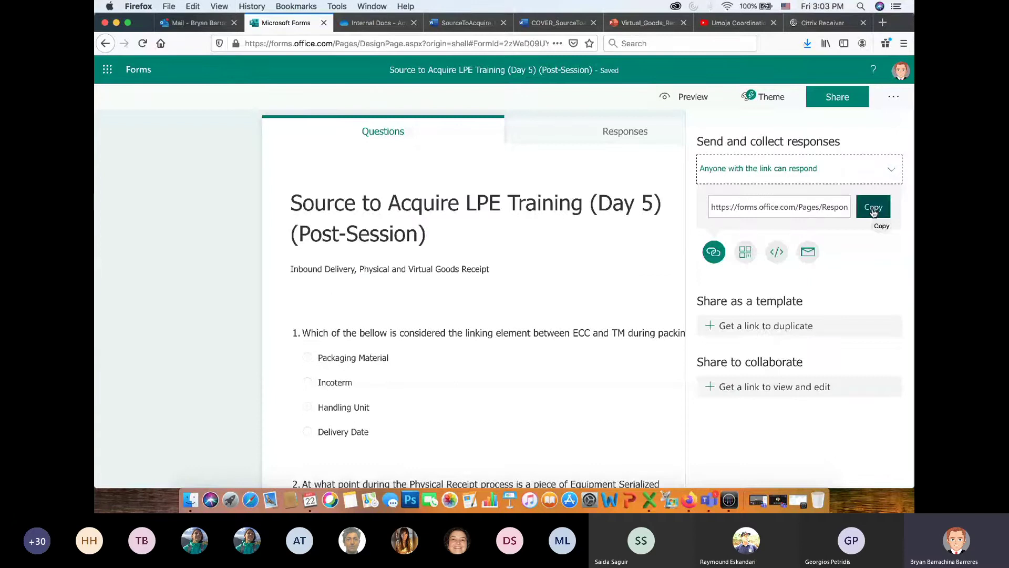
pyautogui.click(873, 206)
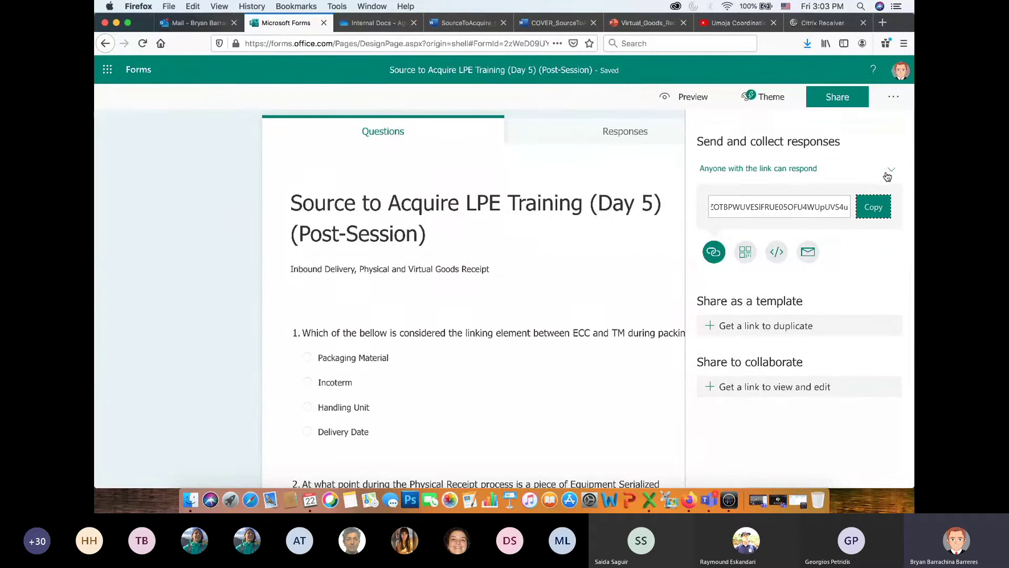
pyautogui.click(881, 208)
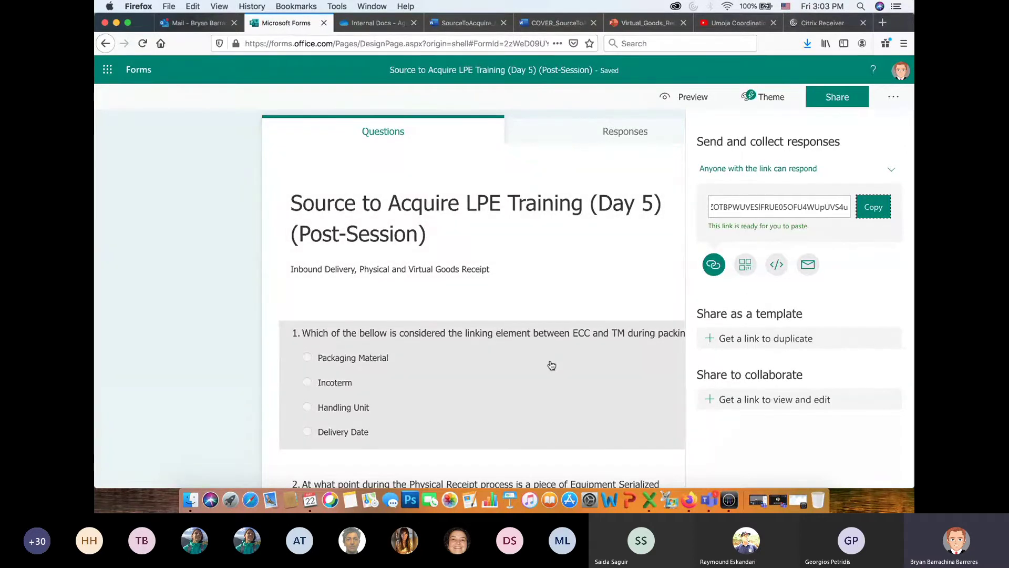
# Step: Switch to Microsoft Teams and send the copied form link in the meeting chat
pyautogui.press('super+Tab')
pyautogui.press('super+Tab')
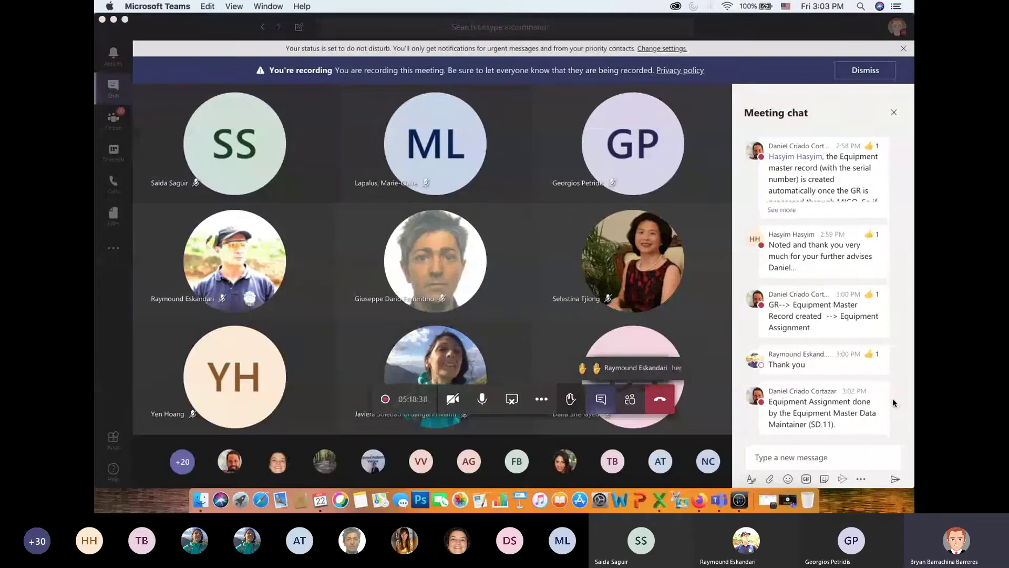
pyautogui.click(805, 455)
pyautogui.press('super+v')
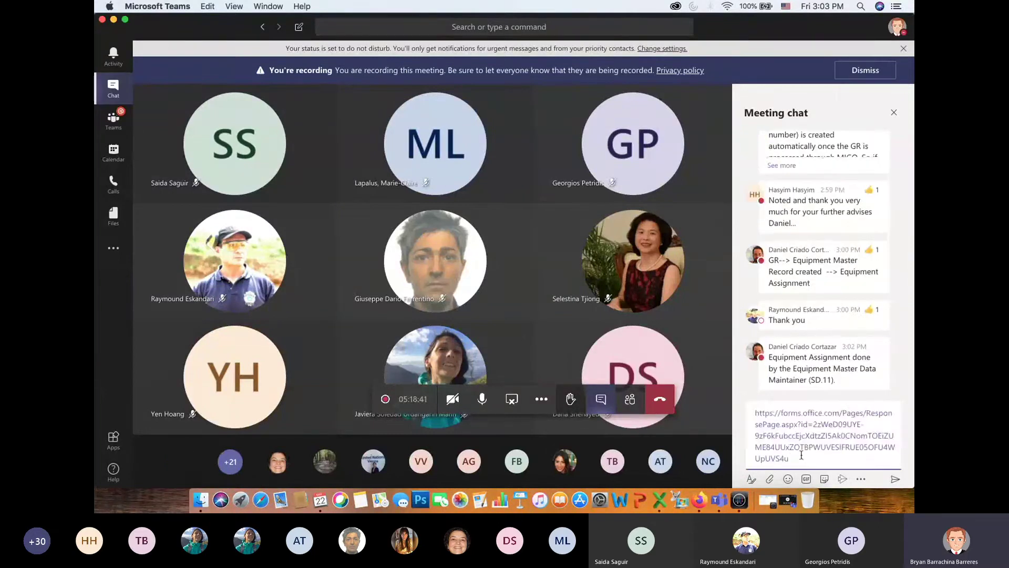
pyautogui.press('Return')
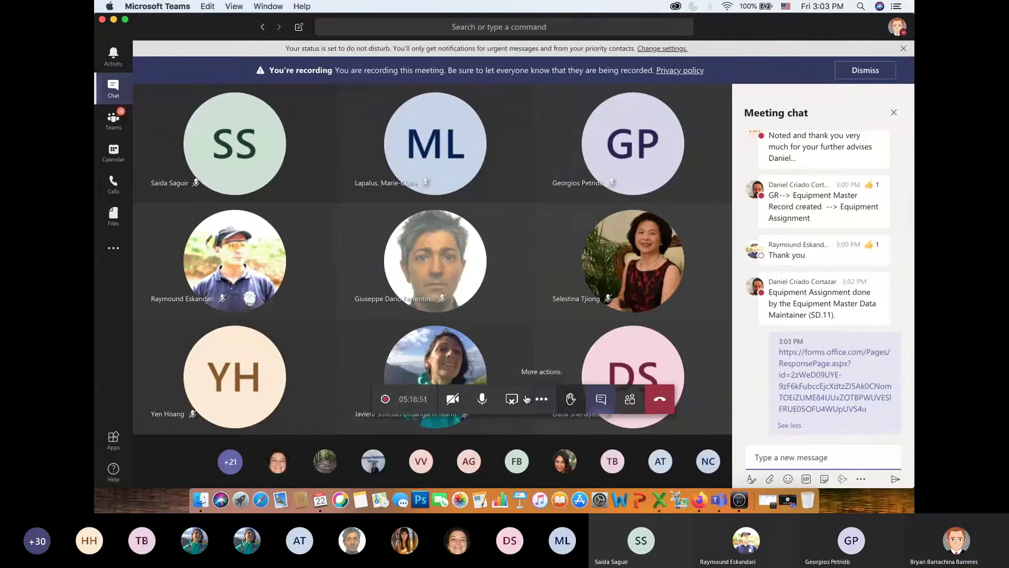
# Step: Mute the microphone and send the chat message "Taking a break, be back at 3:08pm"
pyautogui.click(480, 400)
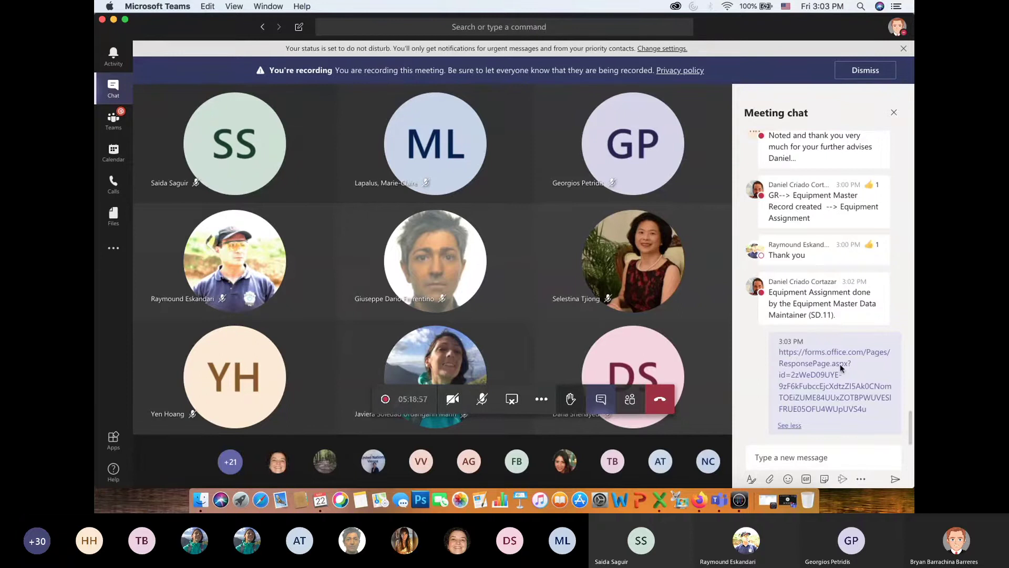
pyautogui.click(841, 456)
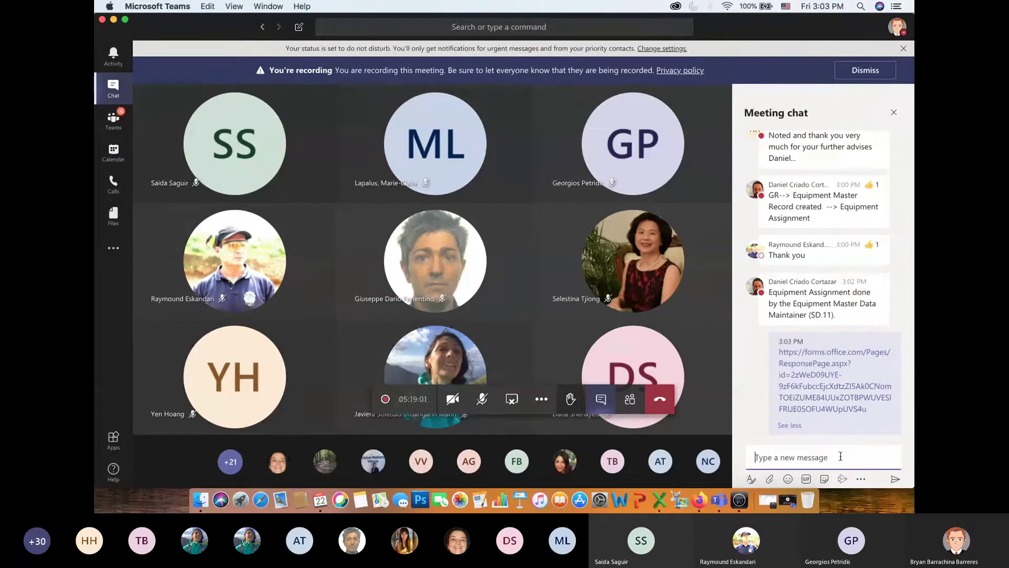
pyautogui.write('Taking a break, be back at 3')
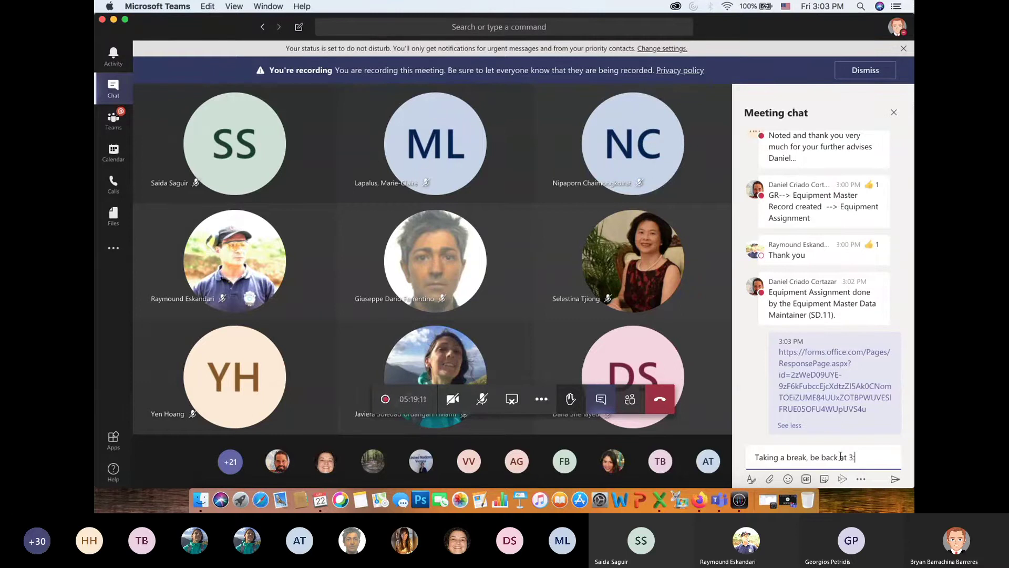
pyautogui.write('08pm')
pyautogui.press('Return')
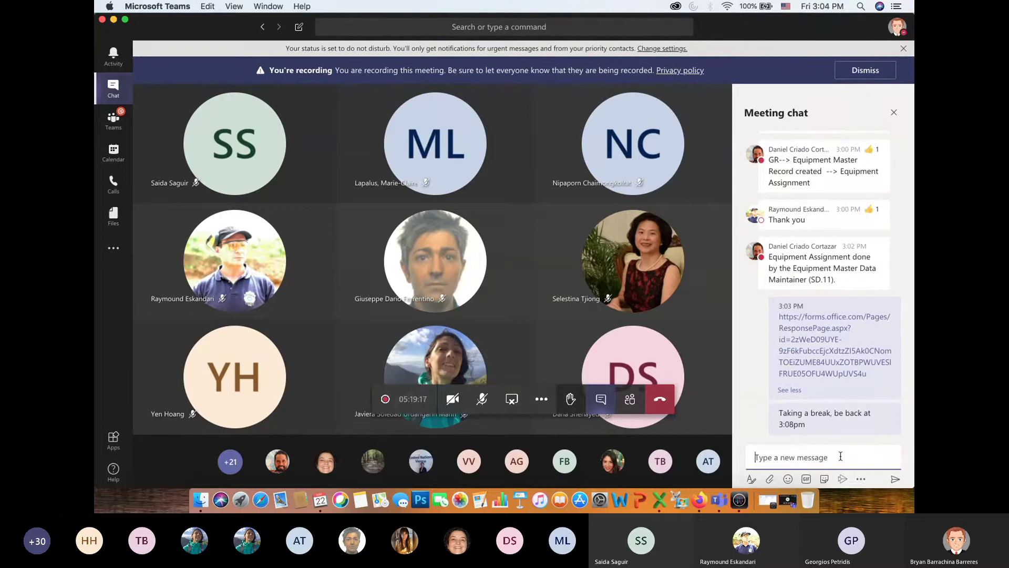
# Step: Switch back to the post-session form in Firefox, reload it and look over its questions
pyautogui.press('super+Tab')
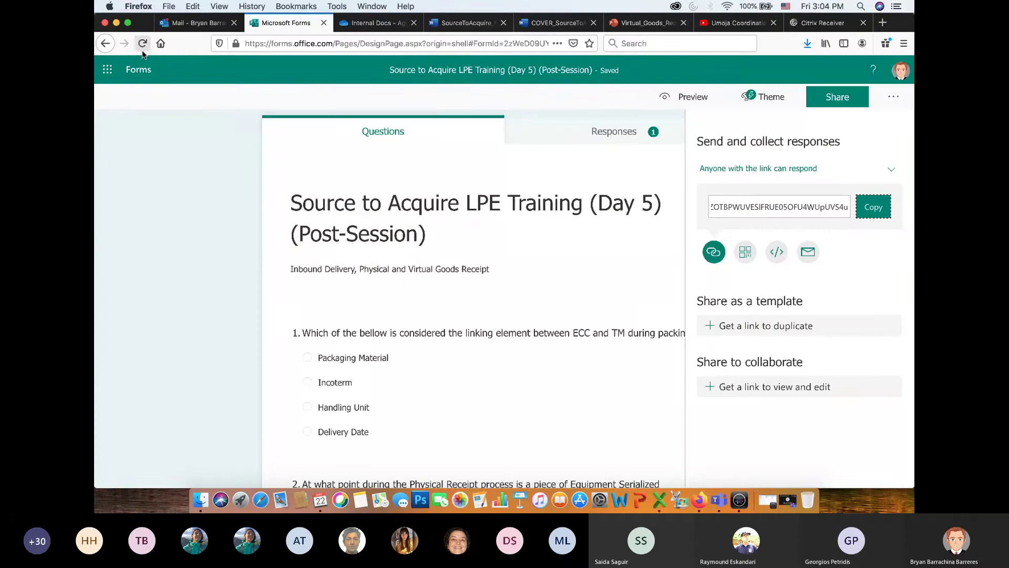
pyautogui.click(142, 42)
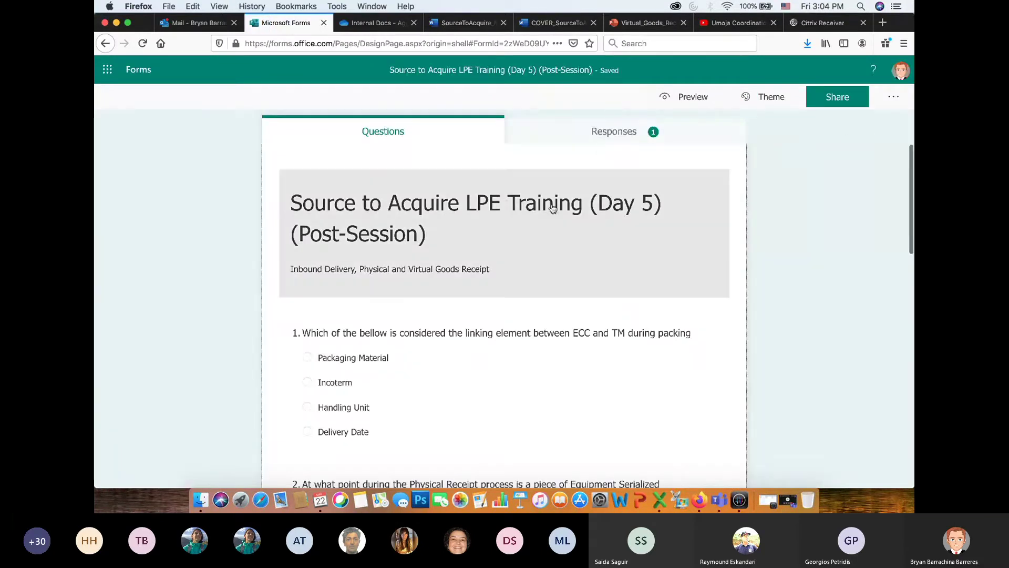
pyautogui.scroll(-2, 624, 257)
pyautogui.scroll(2, 624, 257)
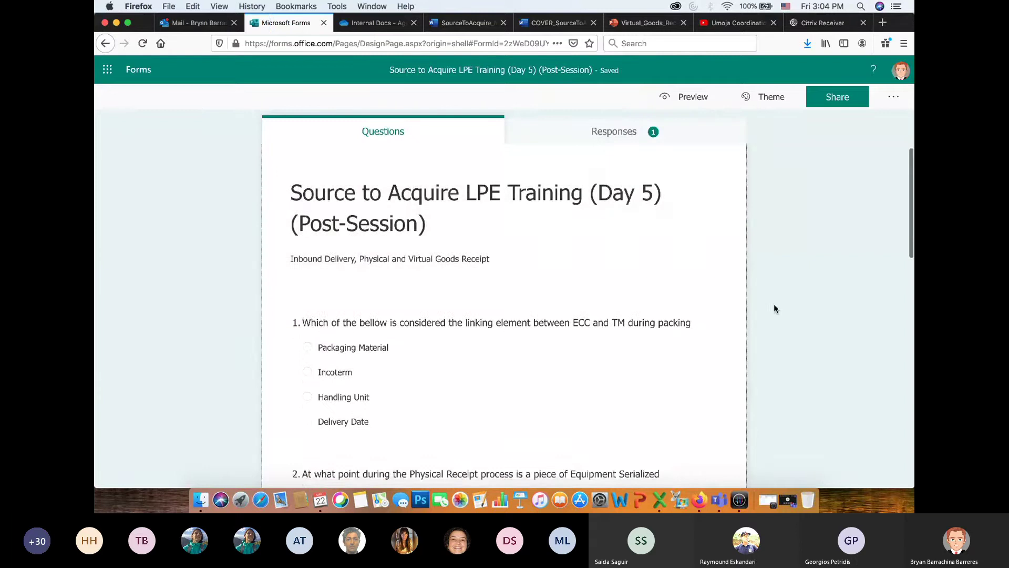
pyautogui.scroll(-1, 774, 310)
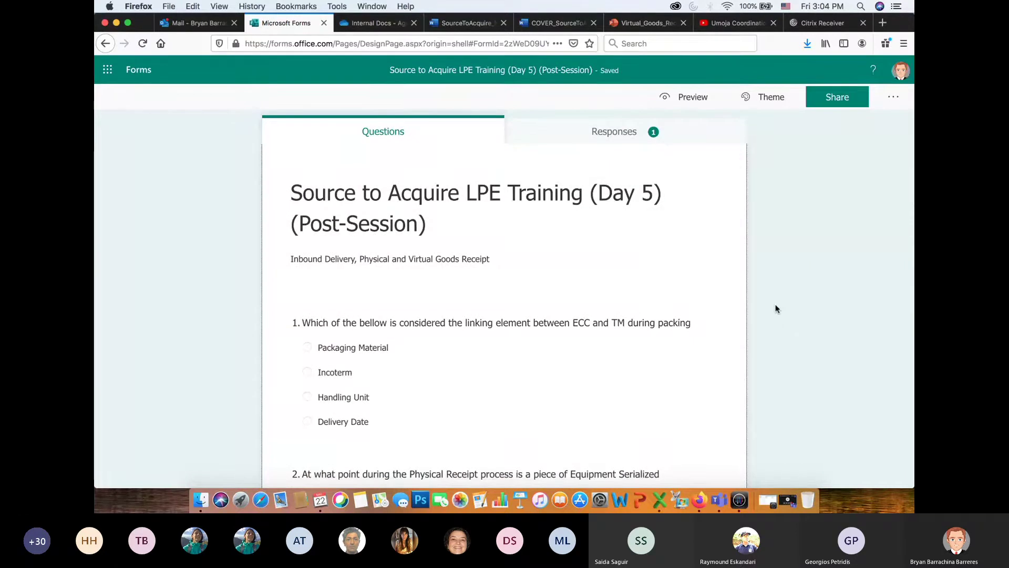
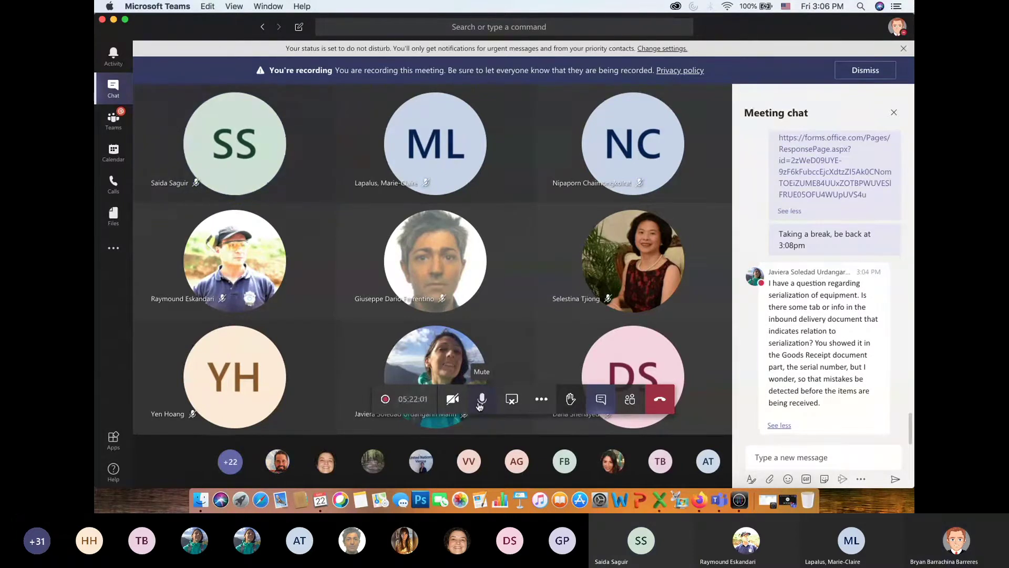
# Step: Mute the microphone and add a thumbs-up to the chat reply explaining that posting the GR triggers equipment serialization
pyautogui.click(479, 401)
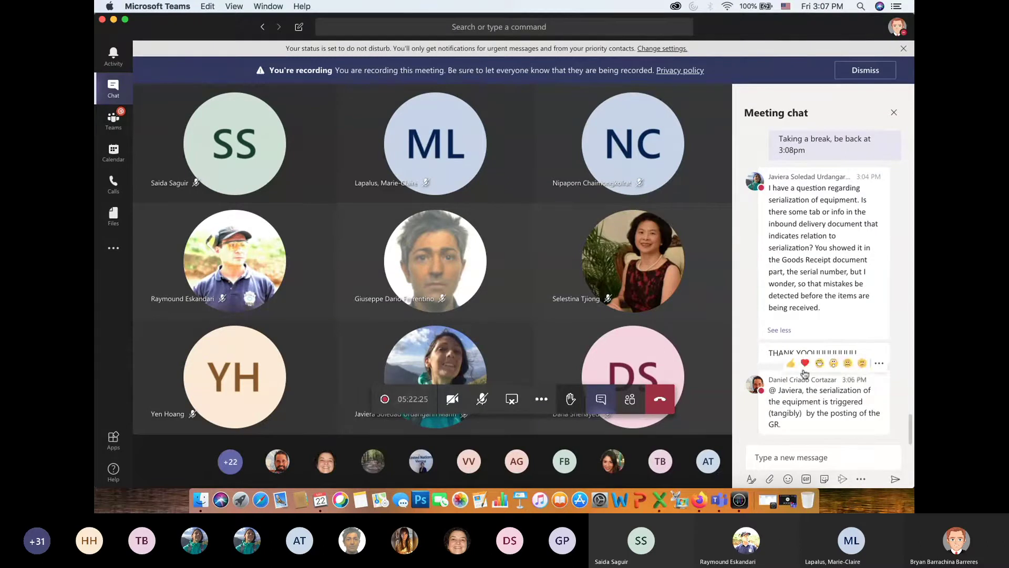
pyautogui.click(793, 367)
pyautogui.click(797, 455)
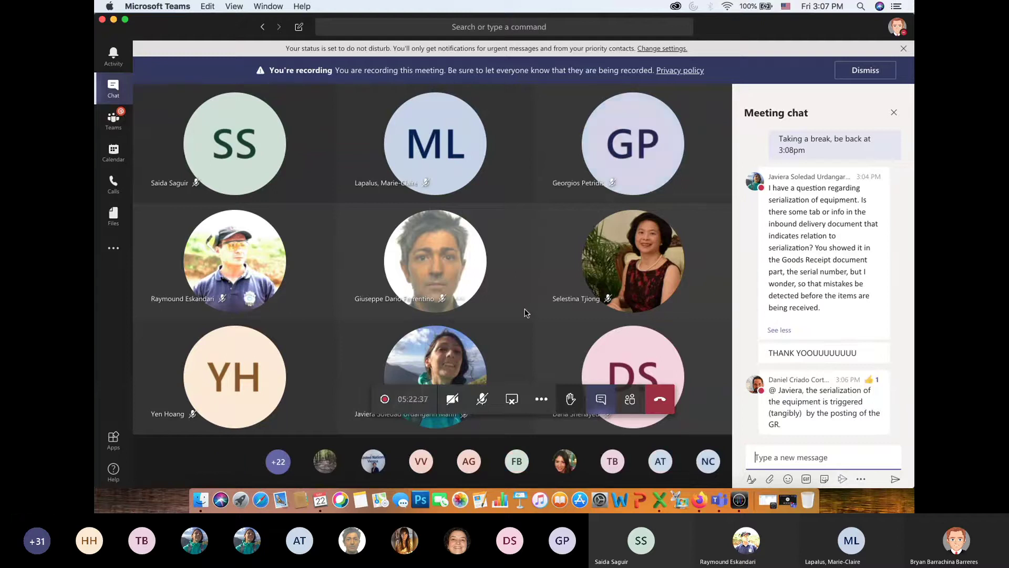
# Step: Switch to the SAP logon screen and log on to client 520 with the training user ID and account password
pyautogui.press('super+Tab')
pyautogui.press('Escape')
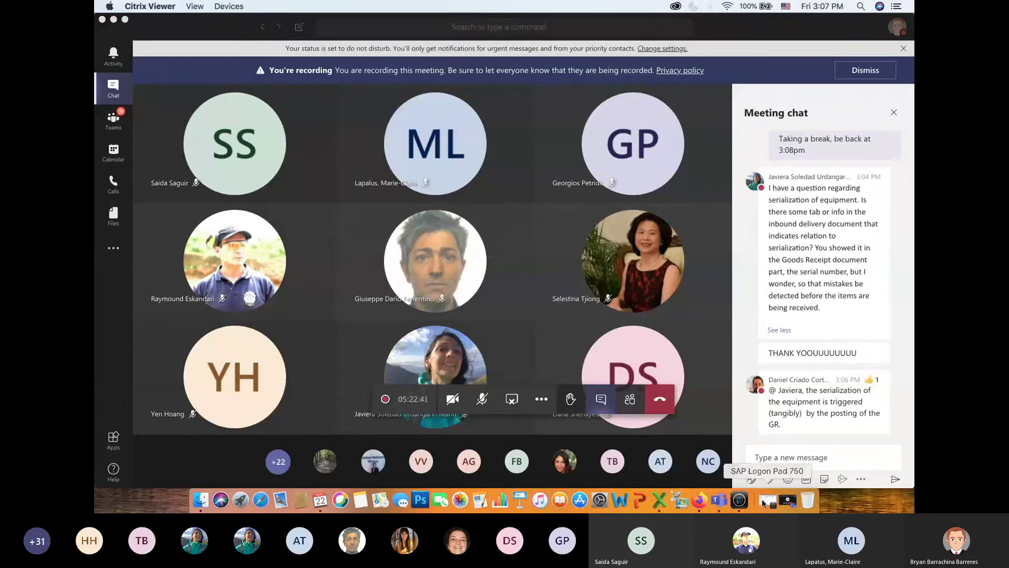
pyautogui.hotkey('alt', 'Tab')
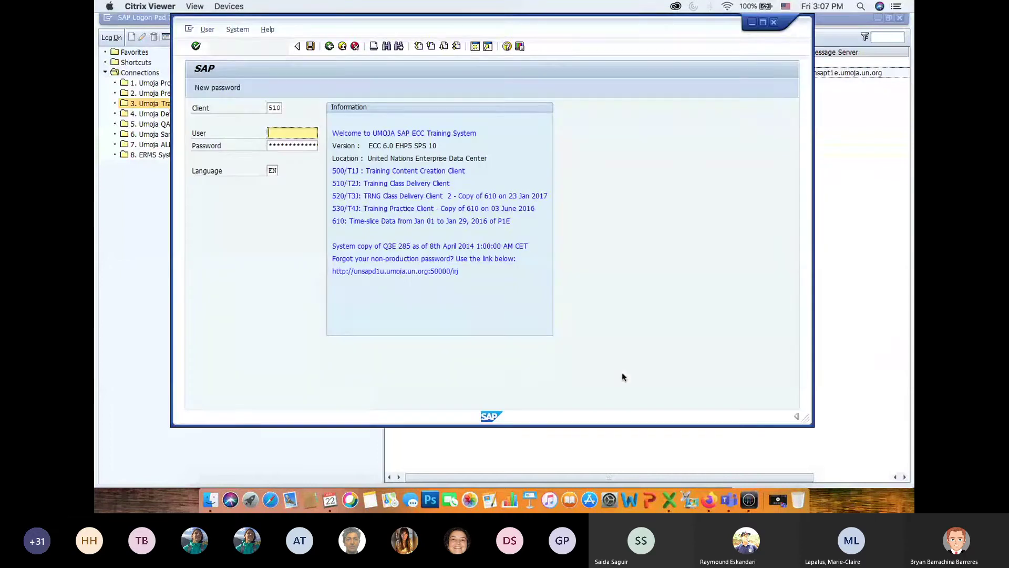
pyautogui.doubleClick(275, 108)
pyautogui.write('520')
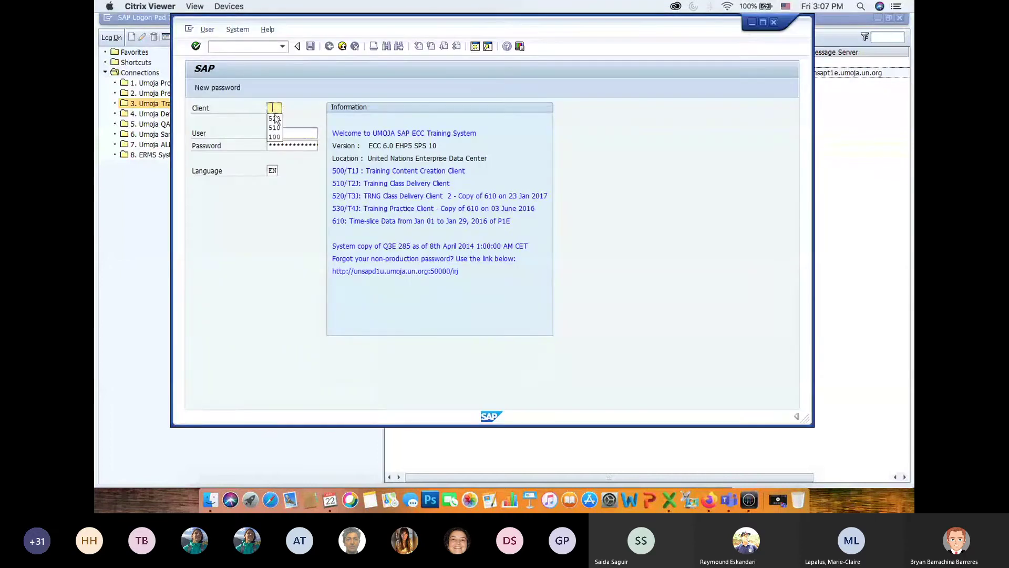
pyautogui.click(291, 132)
pyautogui.write('T')
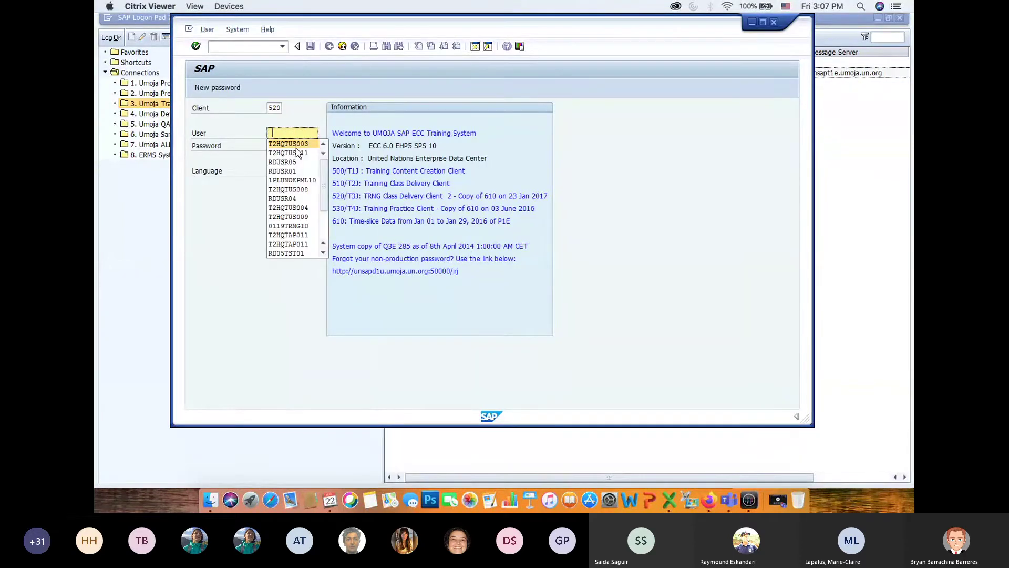
pyautogui.click(289, 140)
pyautogui.click(293, 146)
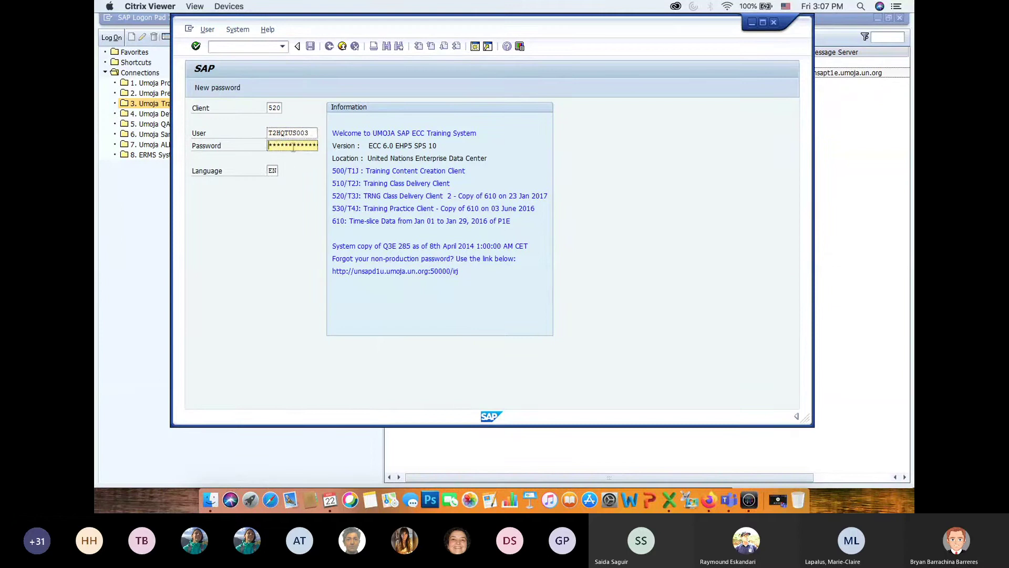
pyautogui.press('Return')
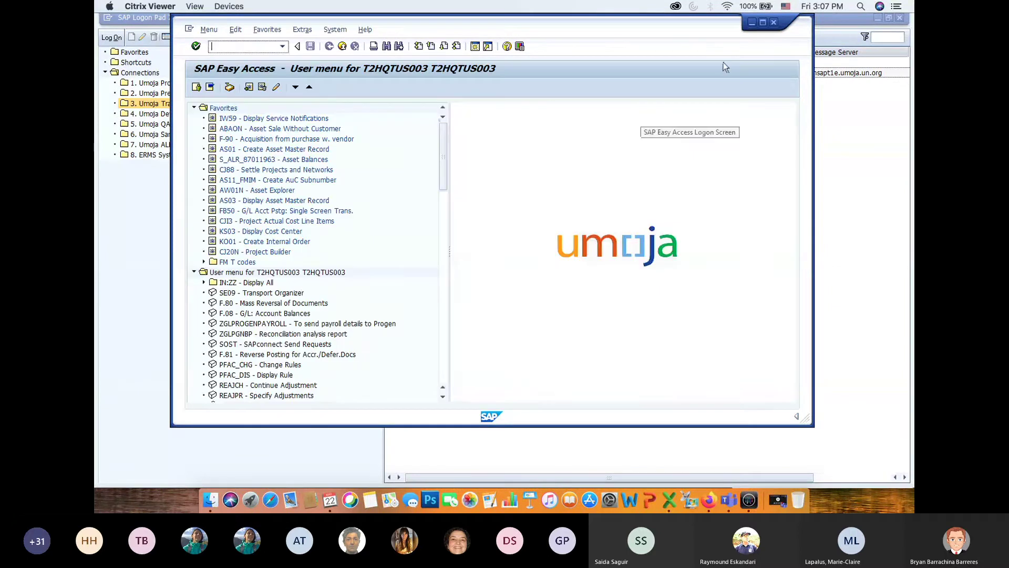
# Step: Maximize the SAP window, start transaction VL06I and open the List of Inbound Deliveries selection screen
pyautogui.moveTo(554, 24); pyautogui.dragTo(393, 15)
pyautogui.doubleClick(394, 16)
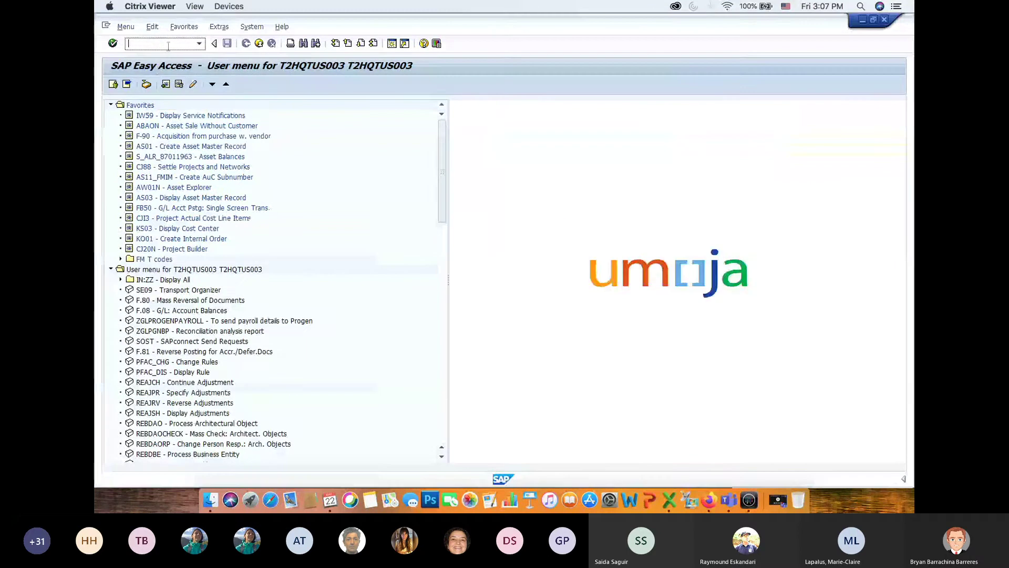
pyautogui.write('vl06i')
pyautogui.press('Return')
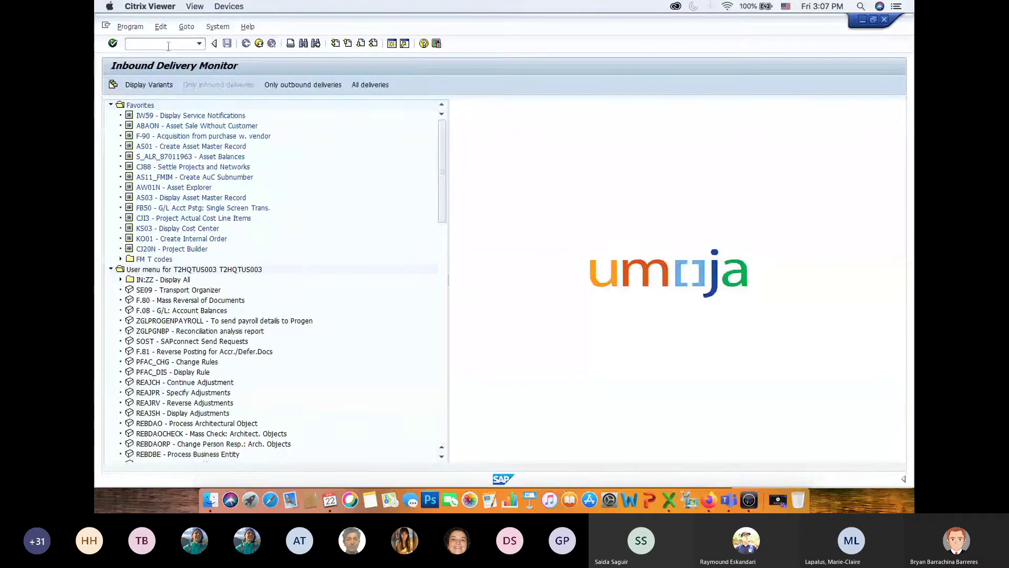
pyautogui.click(173, 282)
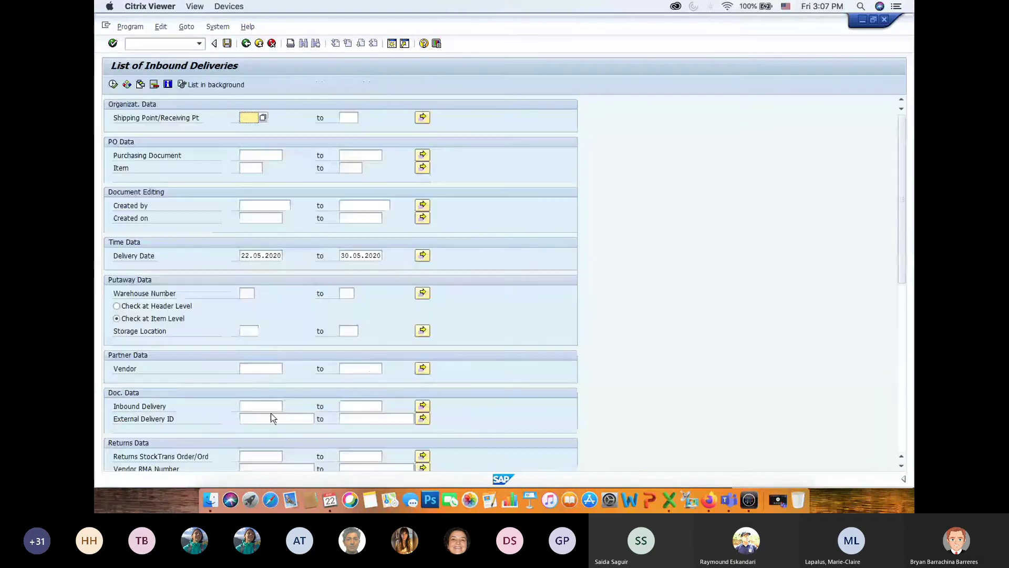
# Step: Clear the delivery date range and run the inbound delivery list for delivery 180032134
pyautogui.moveTo(242, 255); pyautogui.dragTo(383, 256)
pyautogui.press('BackSpace')
pyautogui.press('BackSpace')
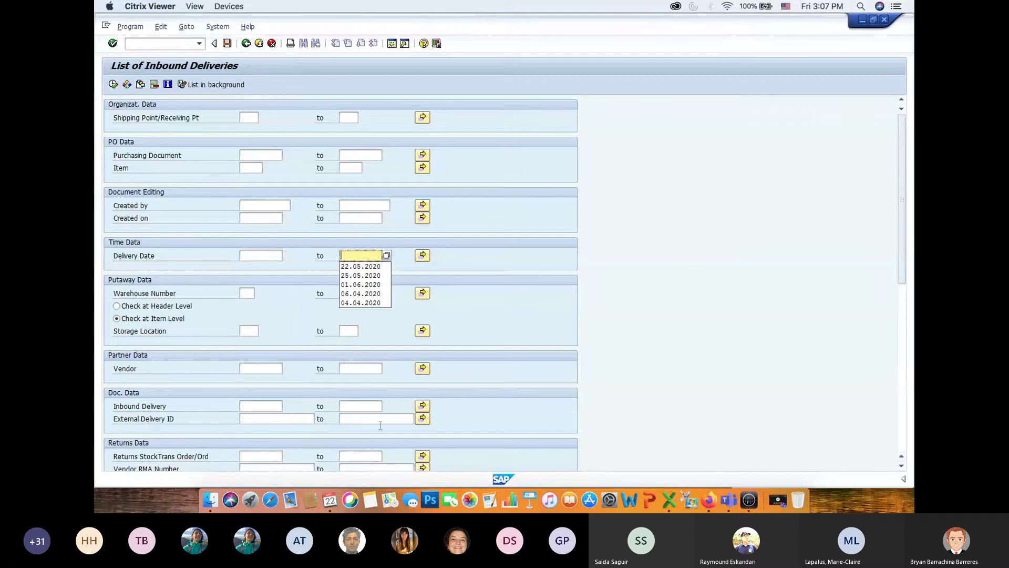
pyautogui.click(423, 407)
pyautogui.click(166, 175)
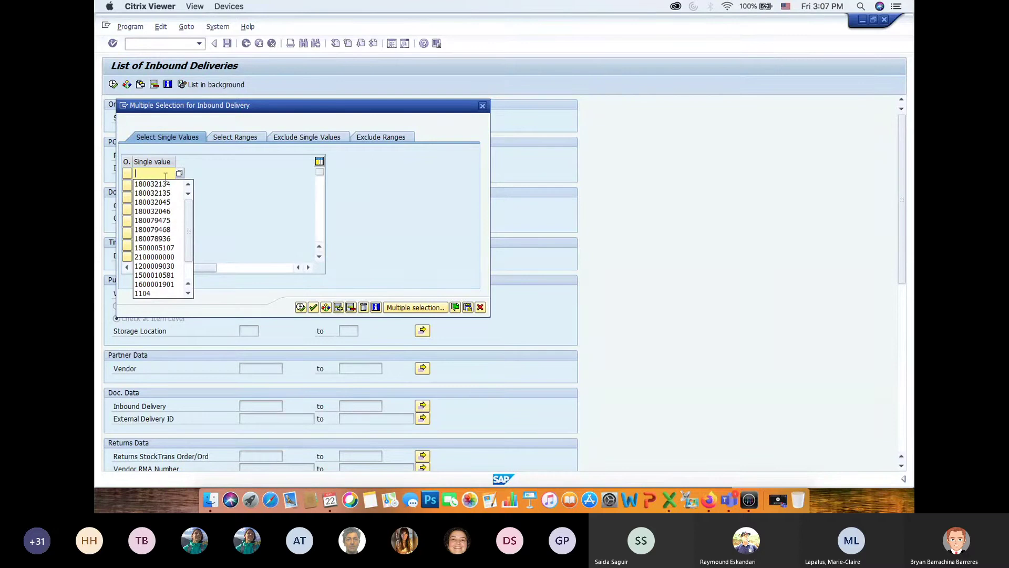
pyautogui.click(155, 185)
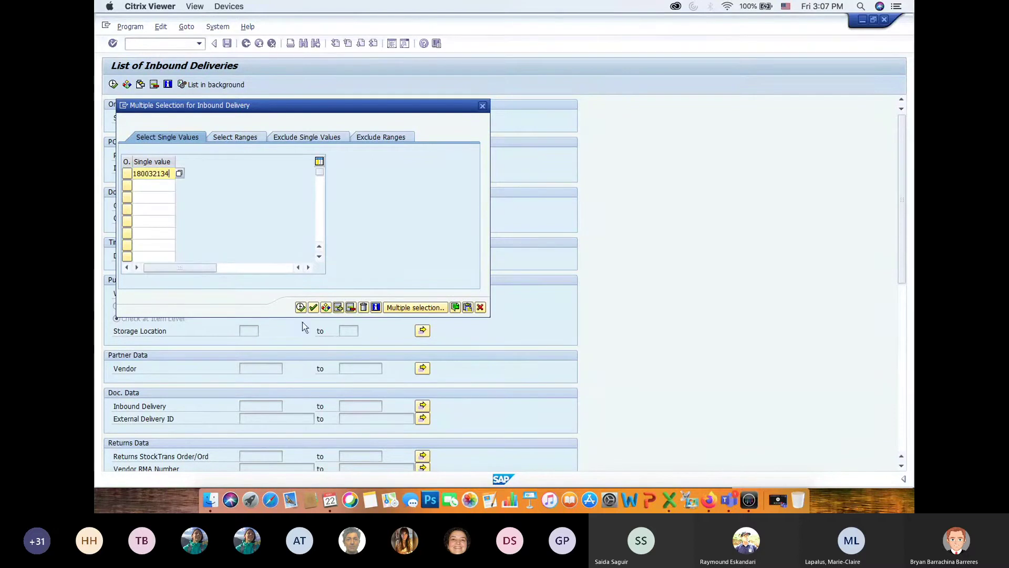
pyautogui.click(301, 307)
pyautogui.click(114, 84)
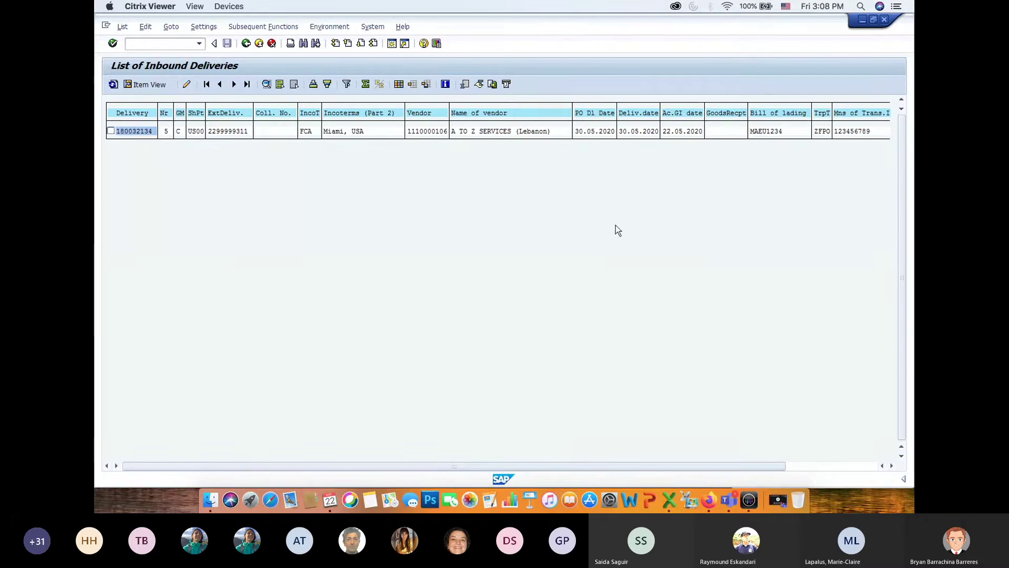
# Step: Look across the columns of the delivery list and open inbound delivery 180032134 in display mode
pyautogui.moveTo(575, 467); pyautogui.dragTo(728, 472)
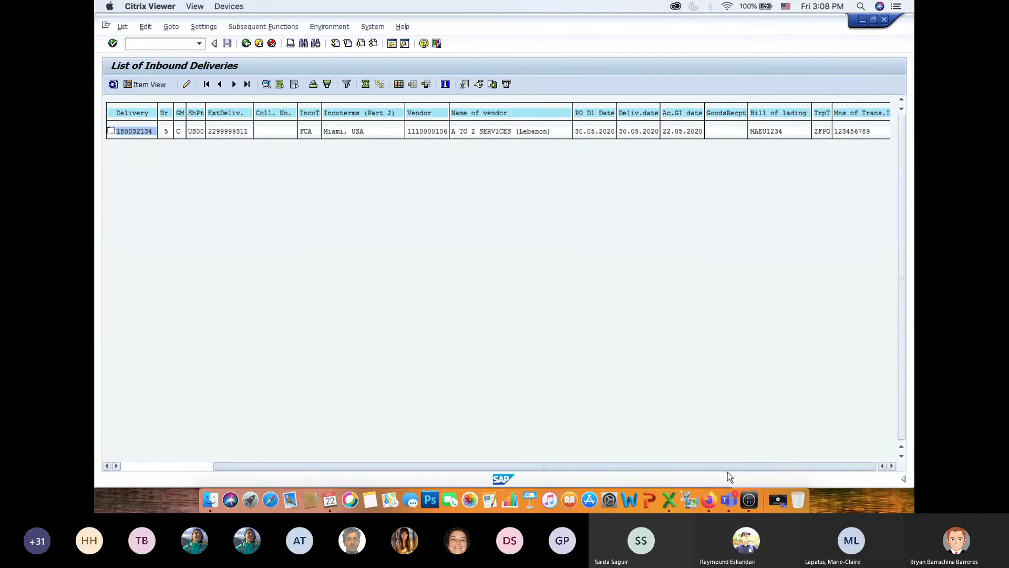
pyautogui.moveTo(593, 466); pyautogui.dragTo(498, 466)
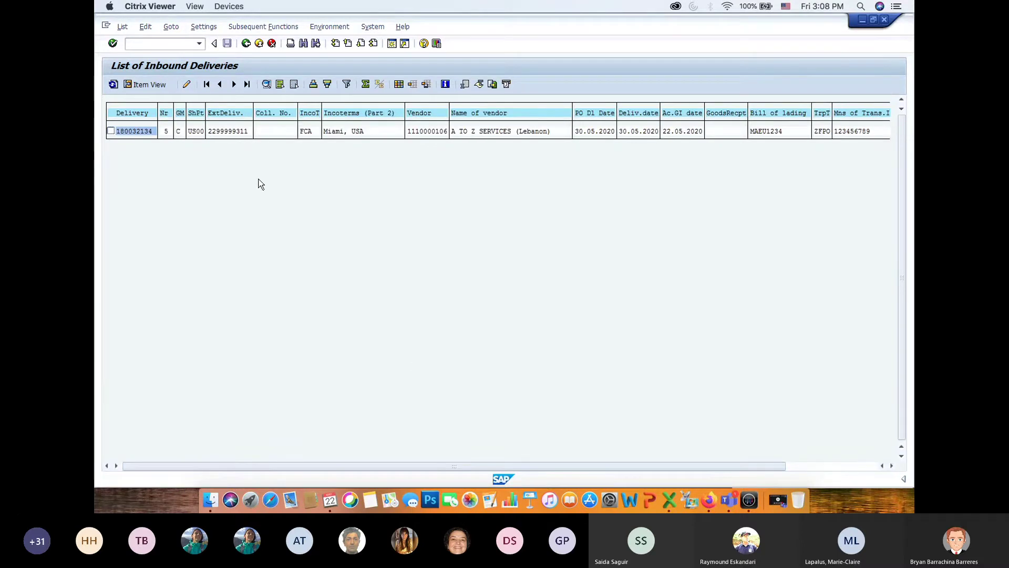
pyautogui.press('F2')
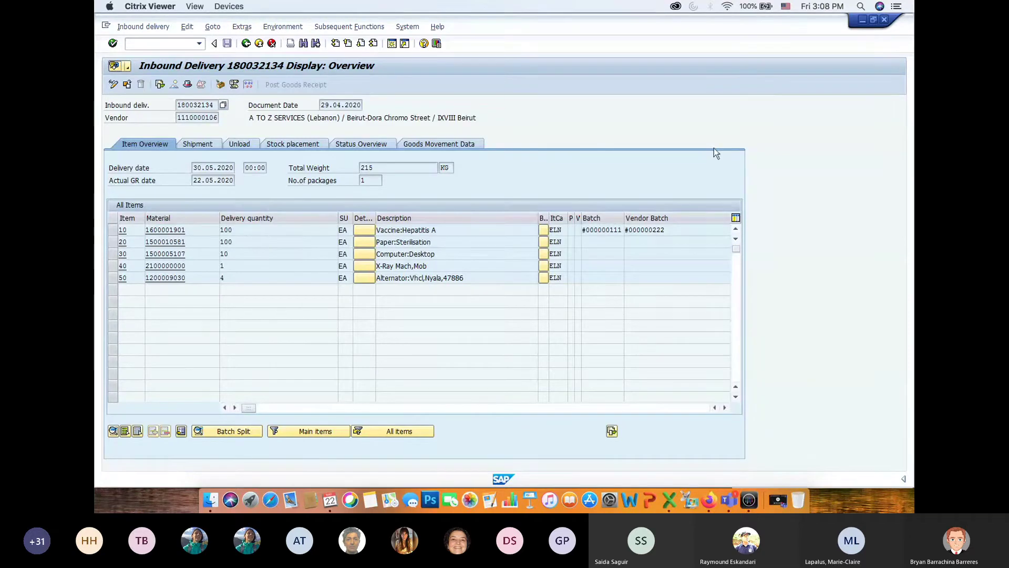
# Step: Switch to Microsoft Teams, unmute the microphone and expand the chat reply about checking serialization in the inbound delivery
pyautogui.press('super+Tab')
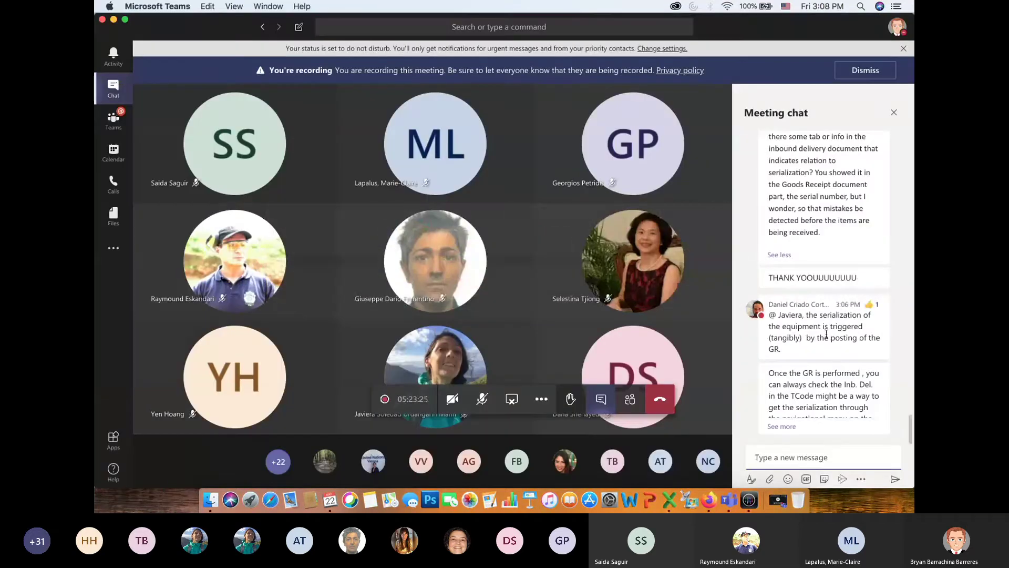
pyautogui.click(491, 401)
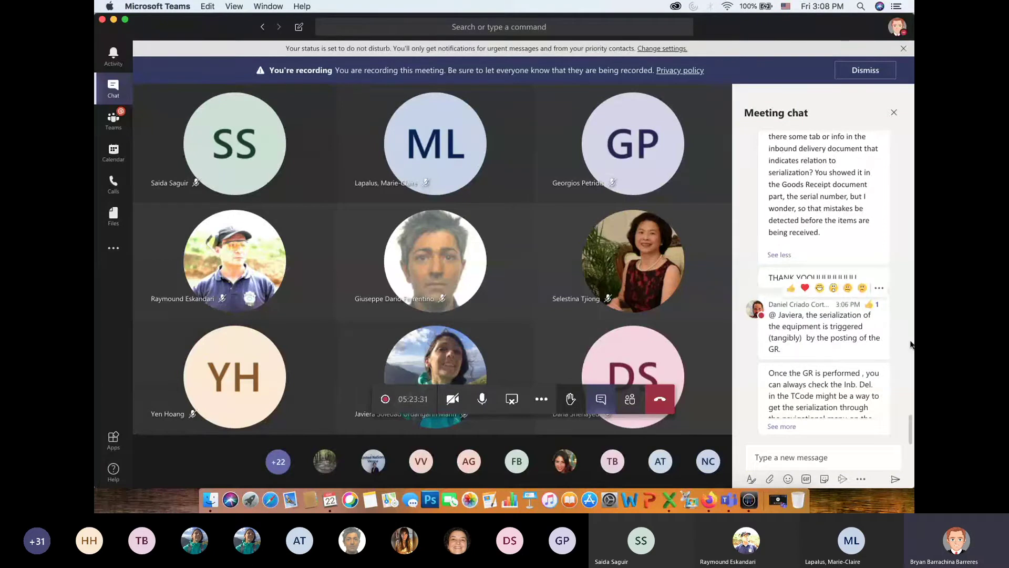
pyautogui.click(782, 427)
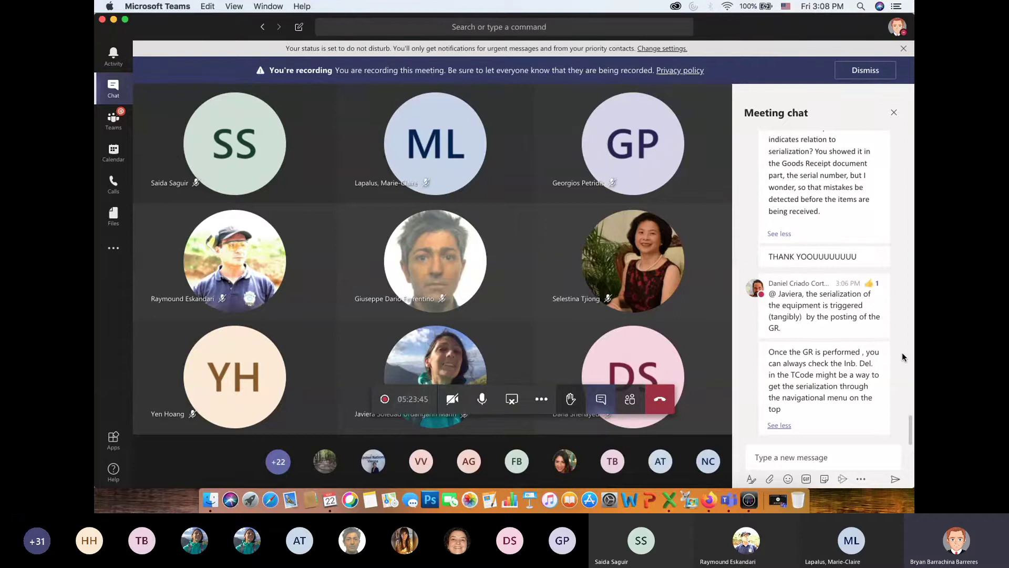
pyautogui.moveTo(888, 414)
pyautogui.moveTo(418, 233)
# Step: Switch back to inbound delivery 180032134 in SAP and try to display serial numbers with no item selected
pyautogui.press('super+Tab')
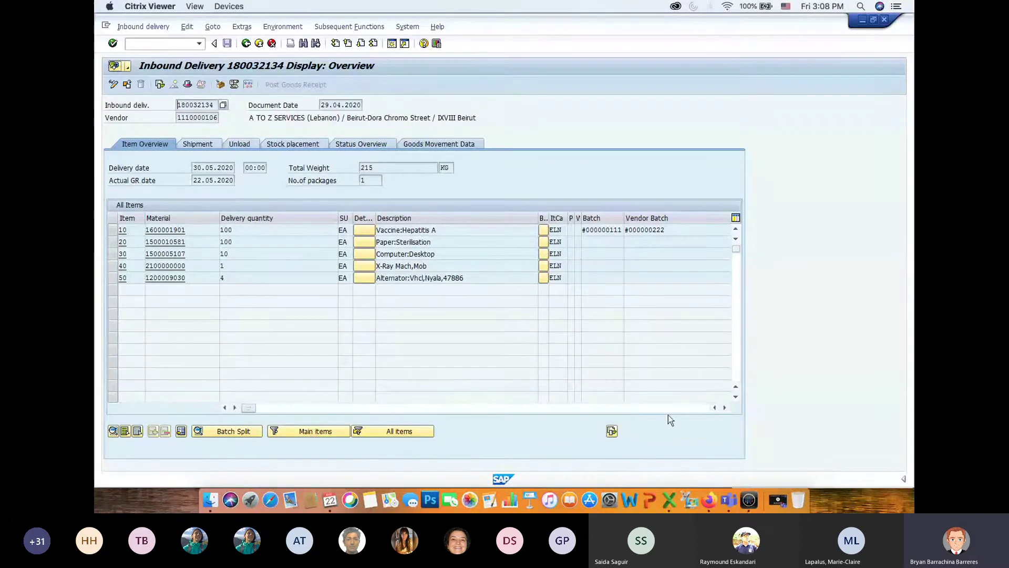
pyautogui.click(725, 408)
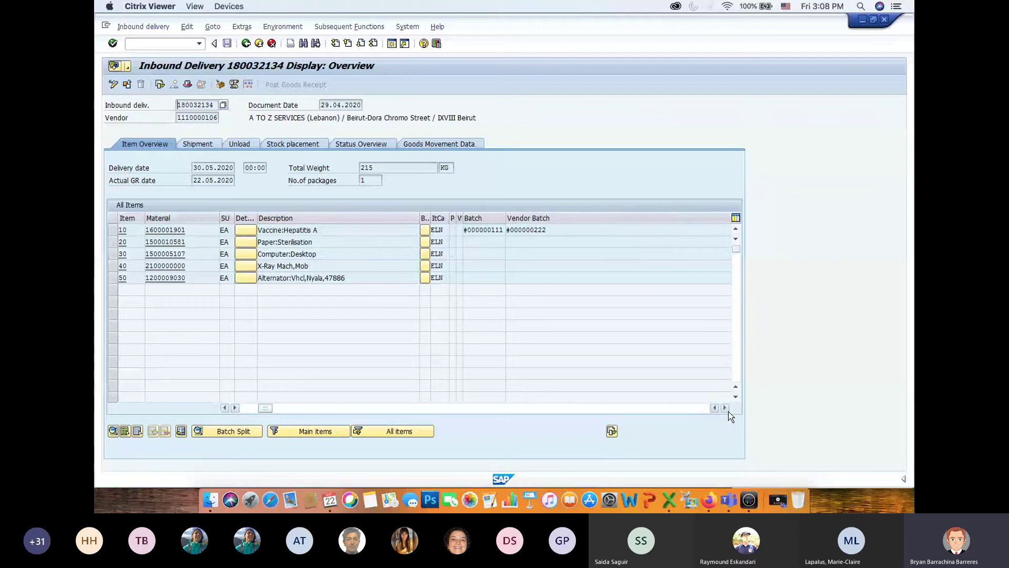
pyautogui.click(150, 28)
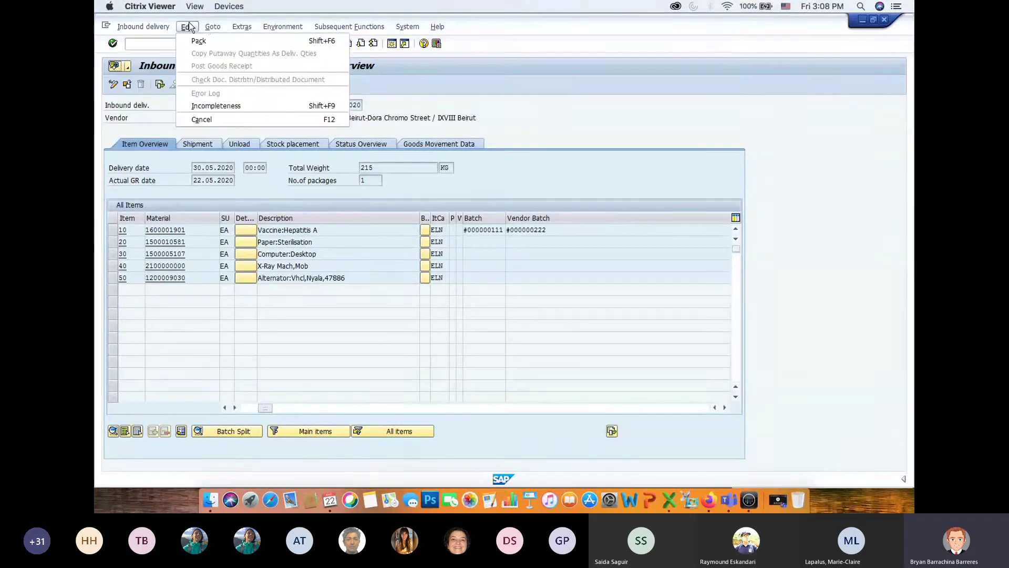
pyautogui.moveTo(209, 29)
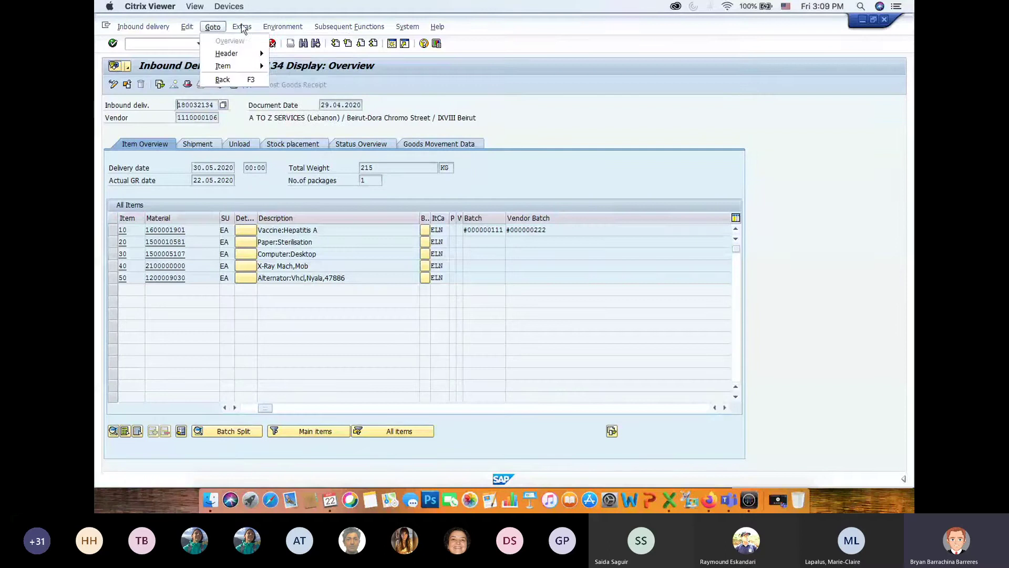
pyautogui.moveTo(244, 29)
pyautogui.click(266, 69)
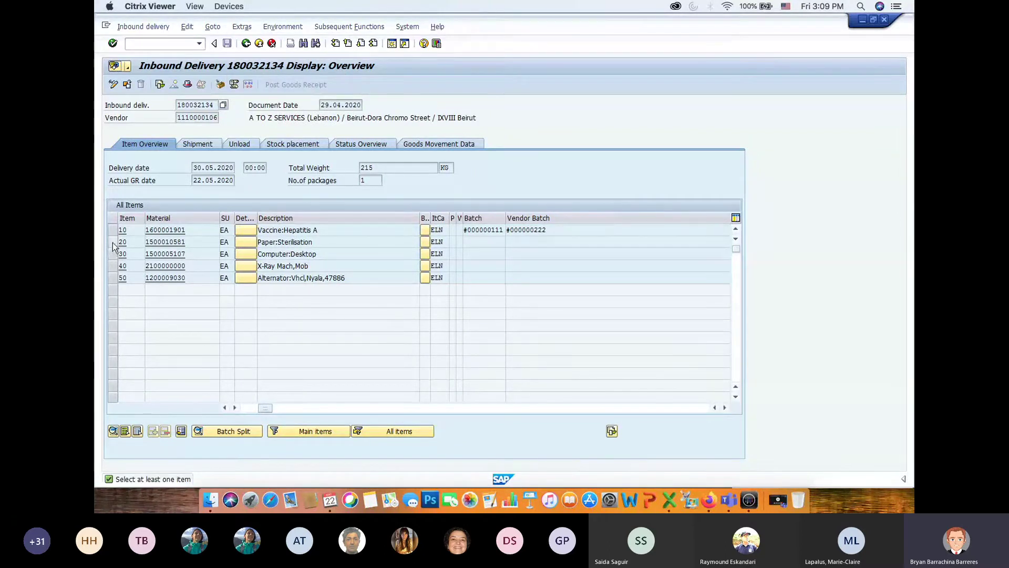
# Step: Display the serial numbers of item 40, X-Ray Mach,Mob, and move the dialog clear of the item list
pyautogui.click(113, 265)
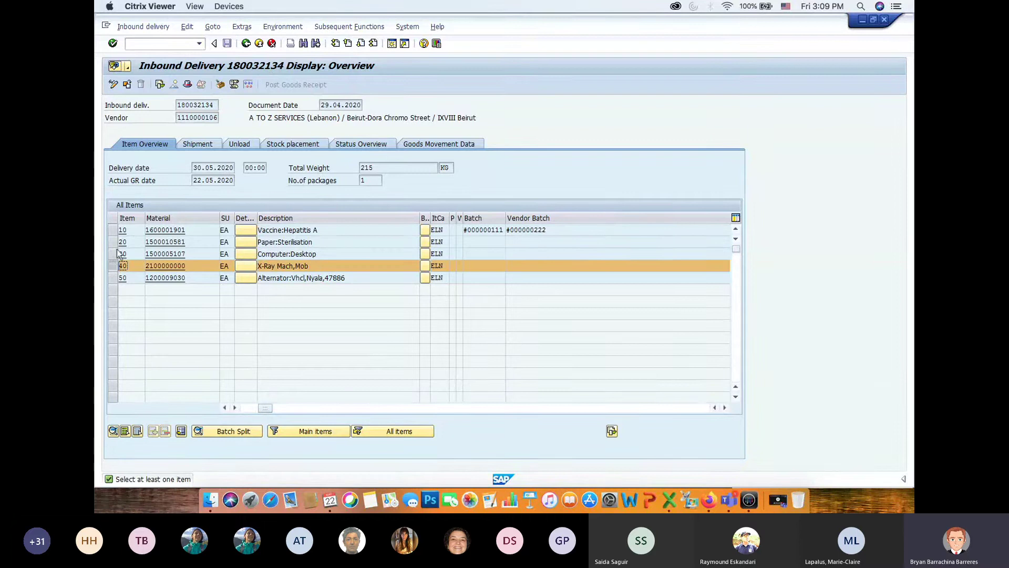
pyautogui.click(114, 254)
pyautogui.click(113, 265)
pyautogui.click(114, 254)
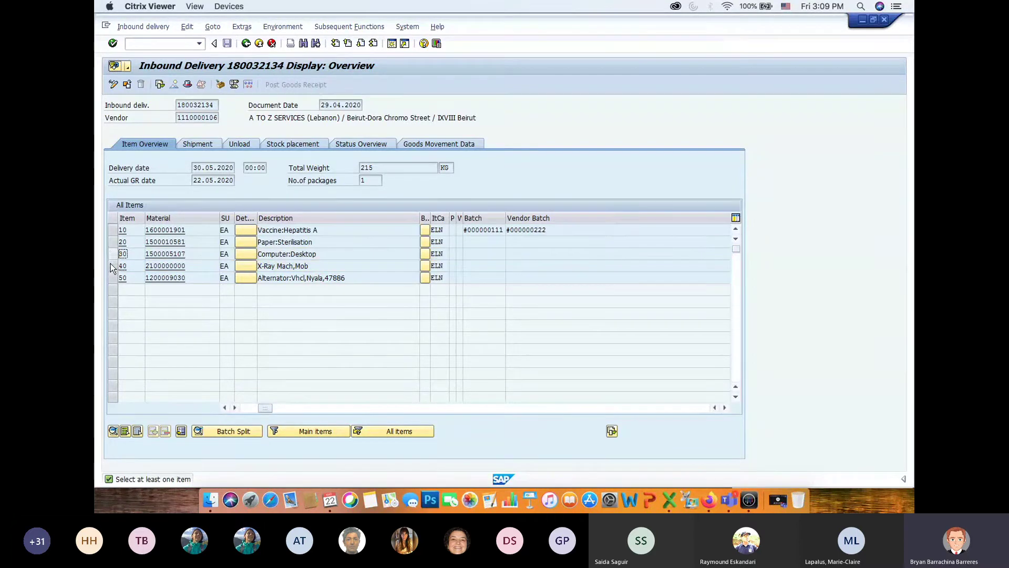
pyautogui.click(114, 266)
pyautogui.click(230, 27)
pyautogui.click(242, 27)
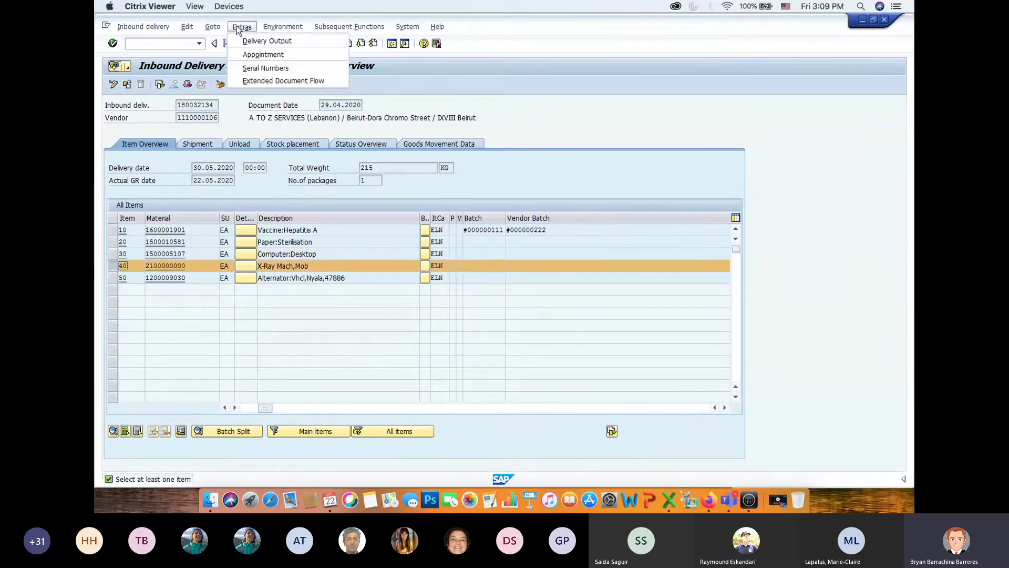
pyautogui.click(265, 68)
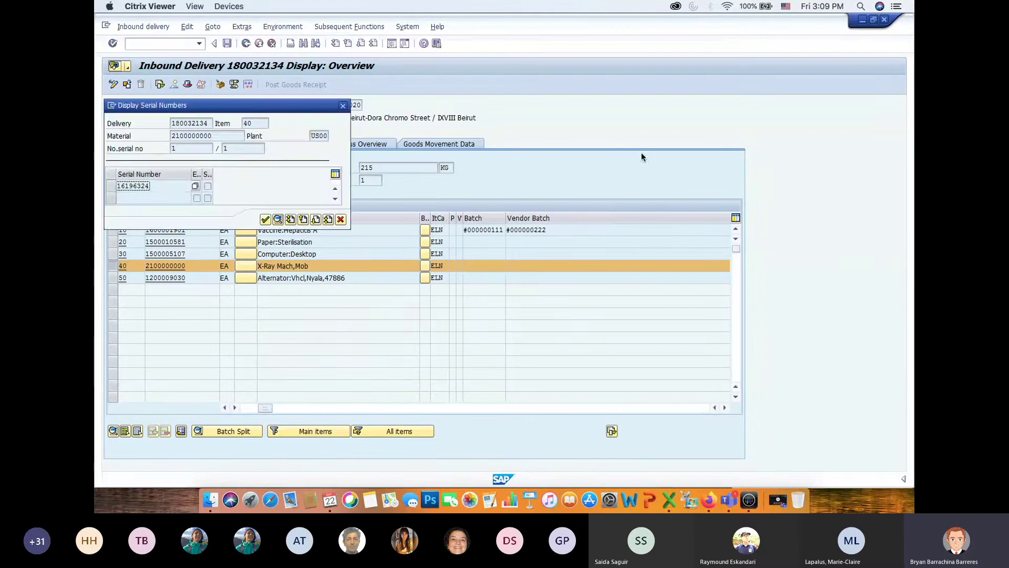
pyautogui.moveTo(266, 109); pyautogui.dragTo(493, 101)
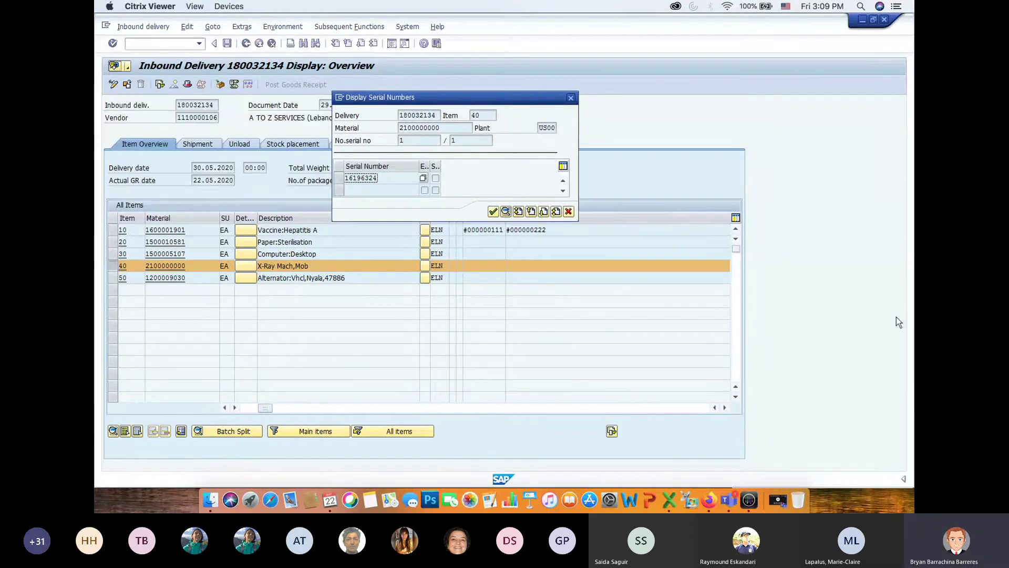
pyautogui.press('super+Tab')
pyautogui.press('super+Tab')
pyautogui.press('super+Tab')
pyautogui.press('super+Tab')
pyautogui.press('super+Tab')
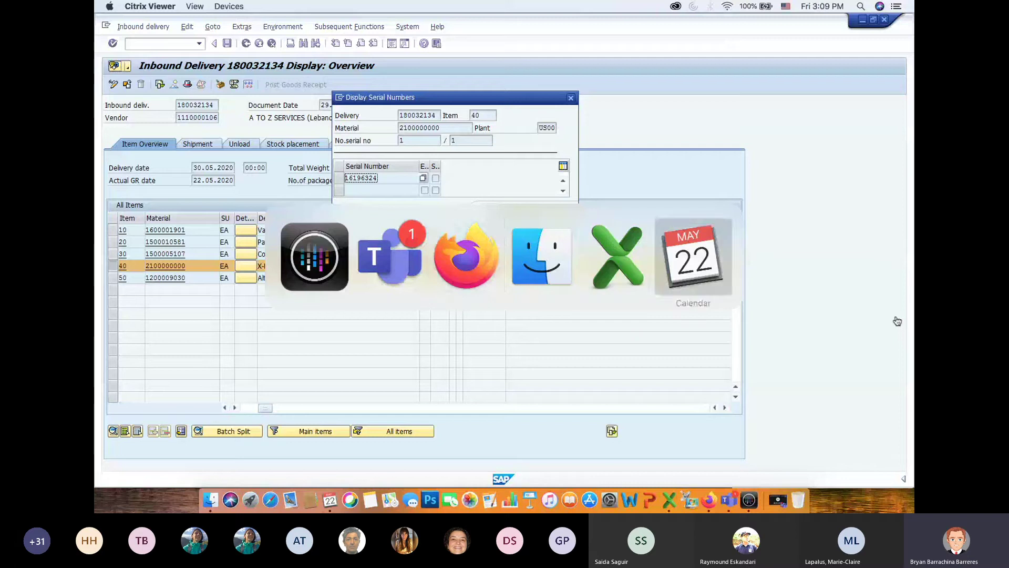
pyautogui.press('super+Tab')
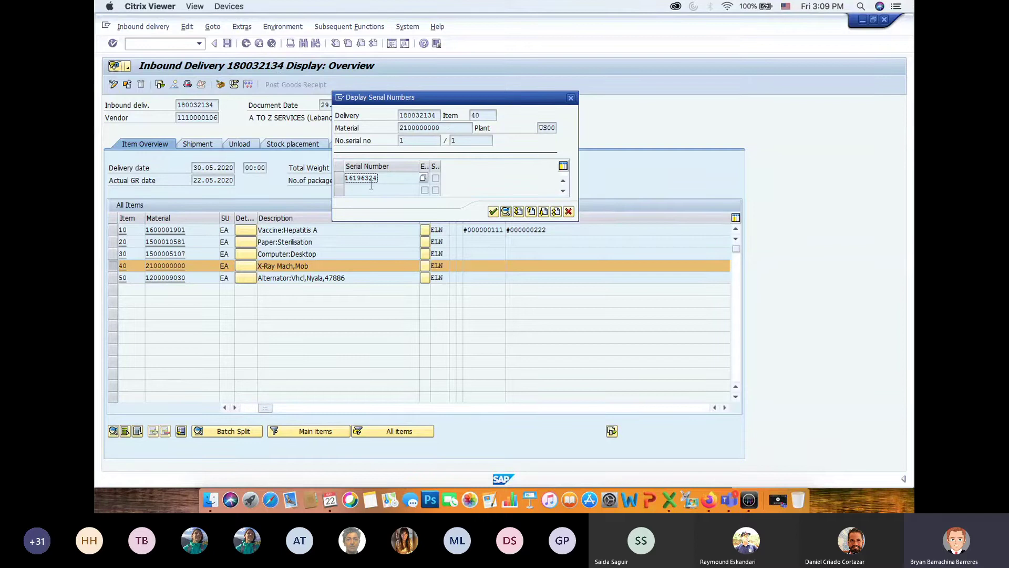
# Step: Close the serial numbers dialog and select item 10, Vaccine:Hepatitis A, in the delivery overview
pyautogui.click(569, 212)
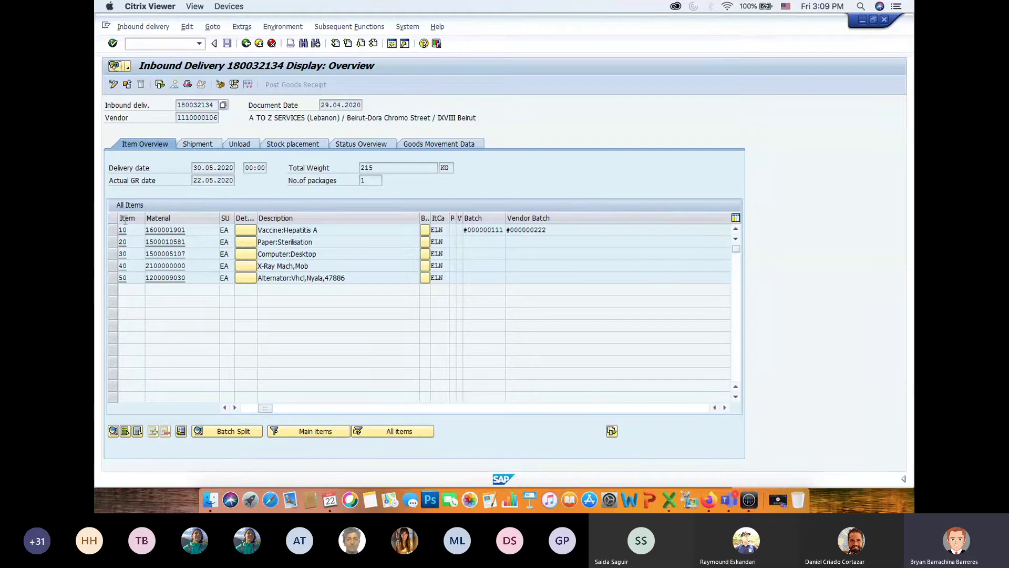
pyautogui.click(119, 231)
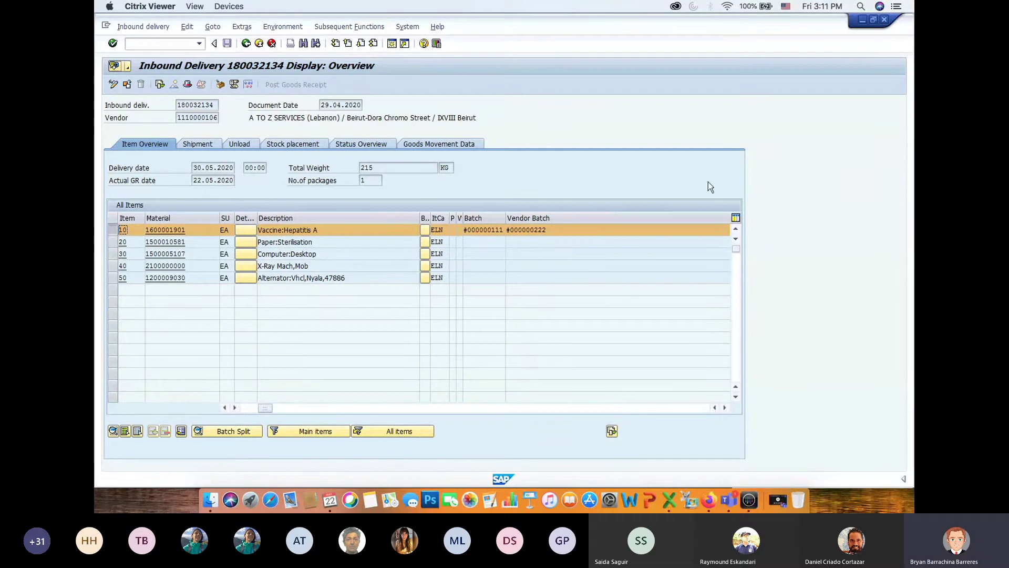
# Step: Close the SAP session, agreeing to log off, and switch to Microsoft Teams
pyautogui.click(885, 20)
pyautogui.click(209, 224)
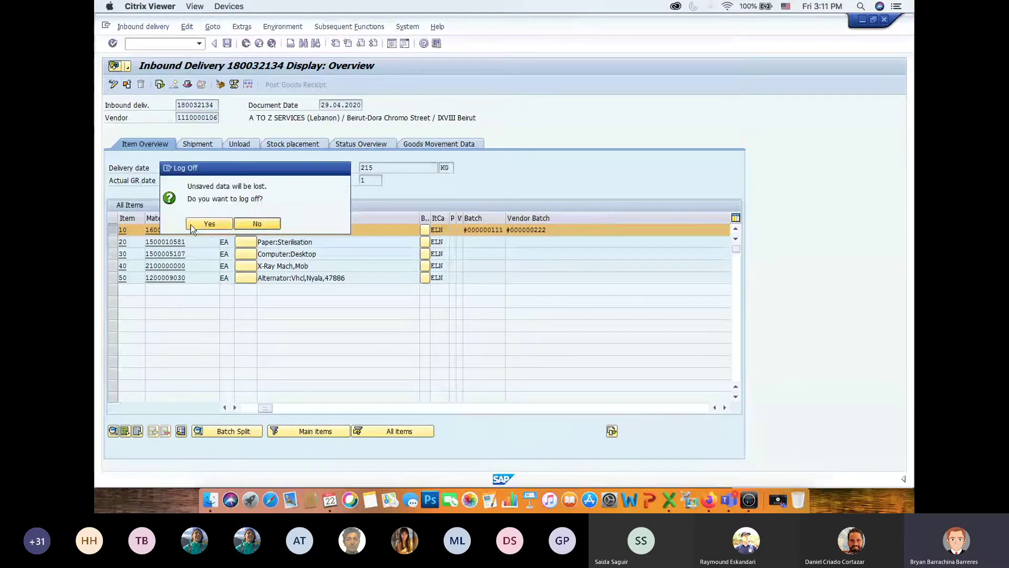
pyautogui.press('super+Tab')
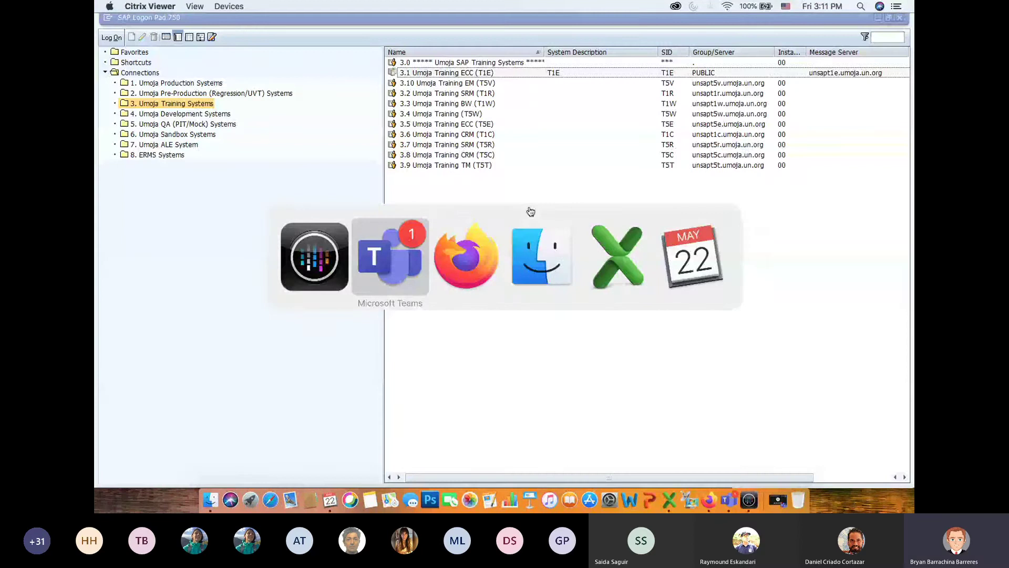
# Step: Switch to Firefox, refresh the Source to Acquire LPE Training (Day 5) post-session form and open its responses
pyautogui.press('super+Tab')
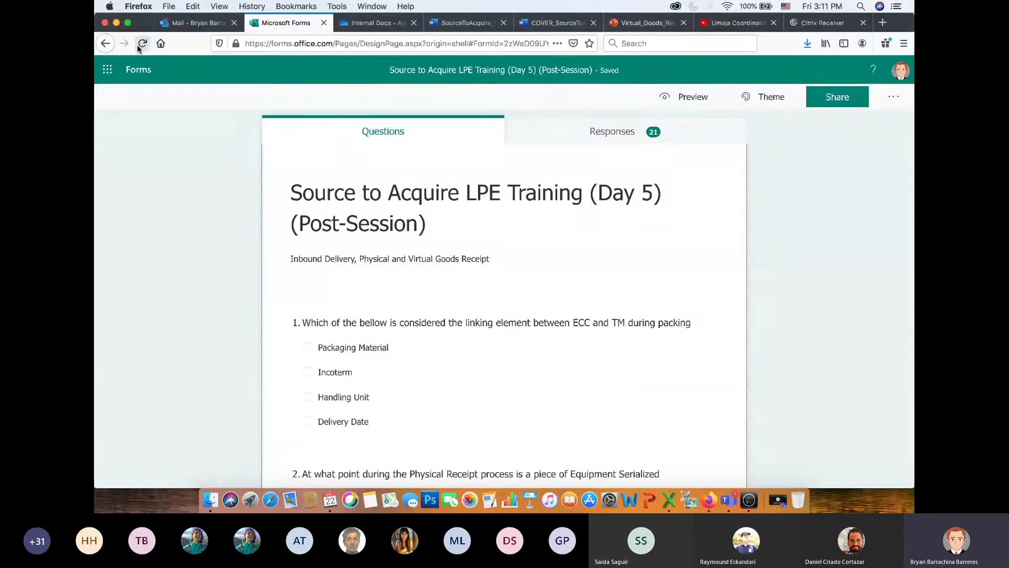
pyautogui.click(143, 44)
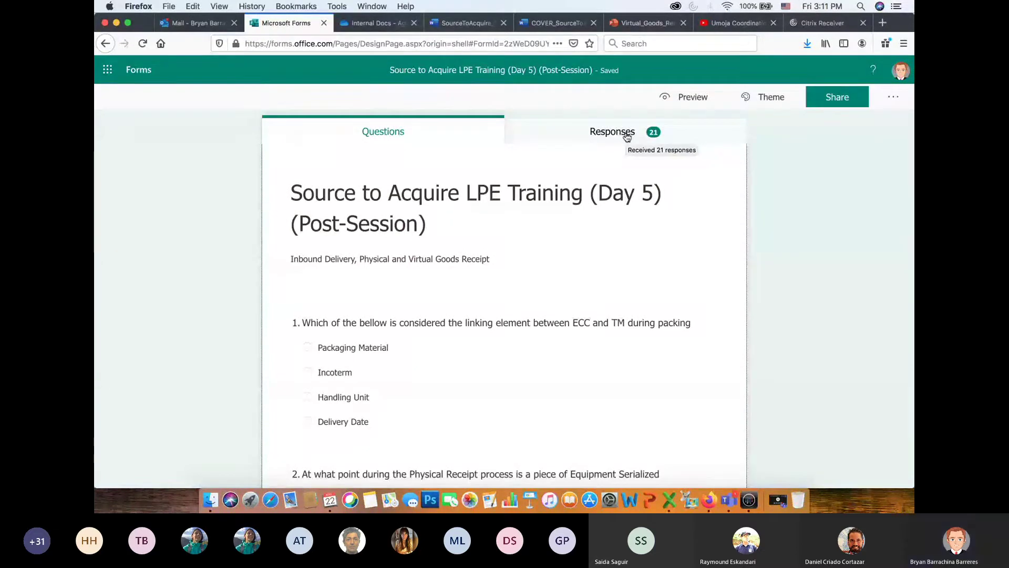
pyautogui.click(605, 147)
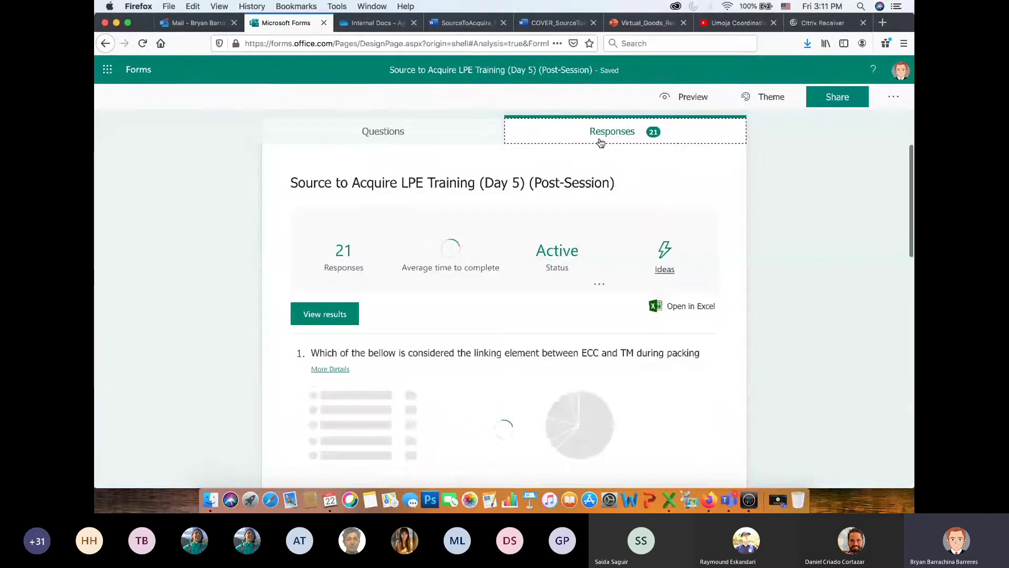
# Step: Examine the response breakdowns for questions 1 to 3, covering packing linkage, equipment serialization and virtual goods receipt incoterms
pyautogui.scroll(-3, 743, 351)
pyautogui.scroll(-5, 721, 289)
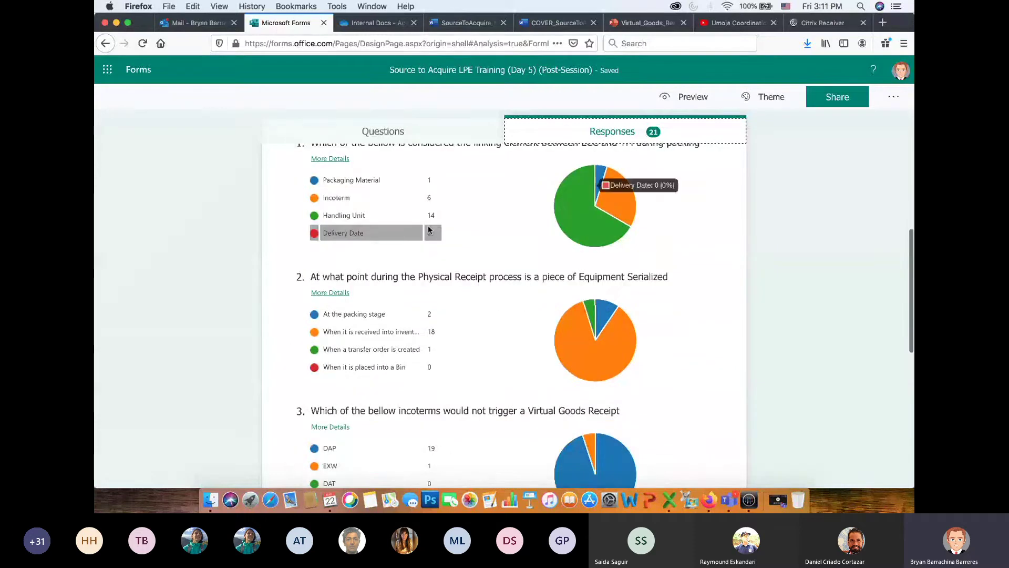
pyautogui.scroll(1, 701, 229)
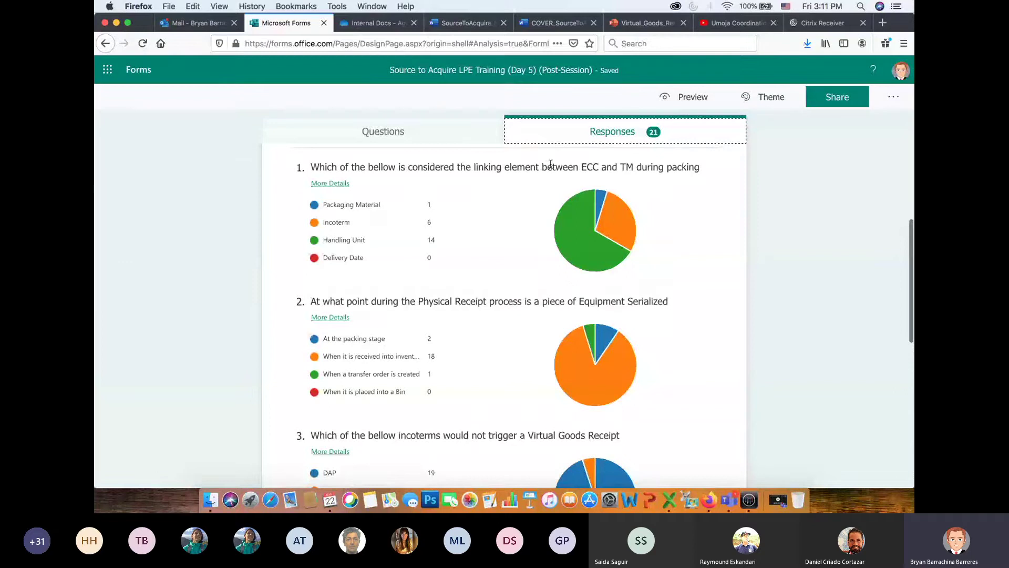
pyautogui.moveTo(372, 240)
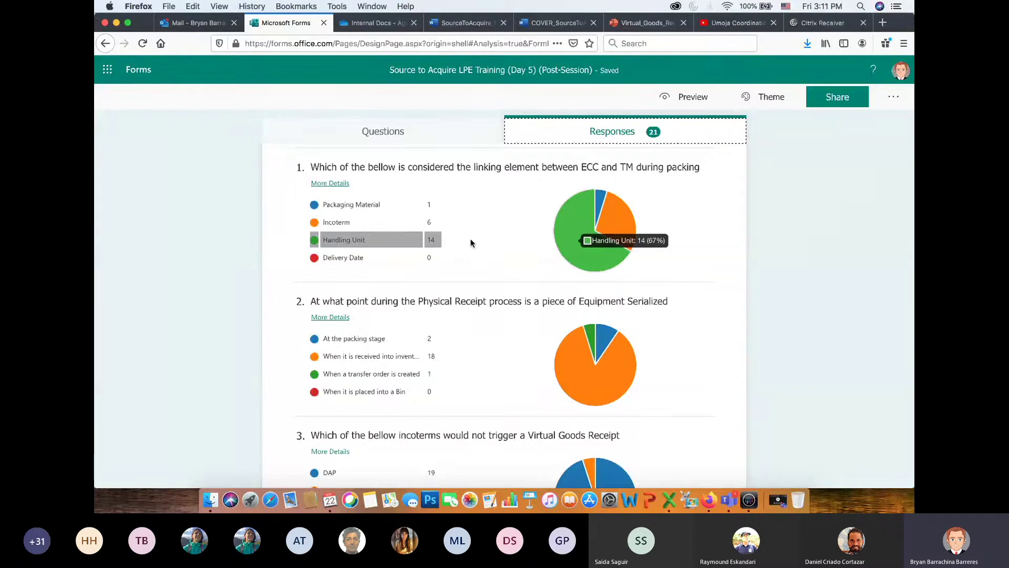
pyautogui.scroll(-3, 761, 234)
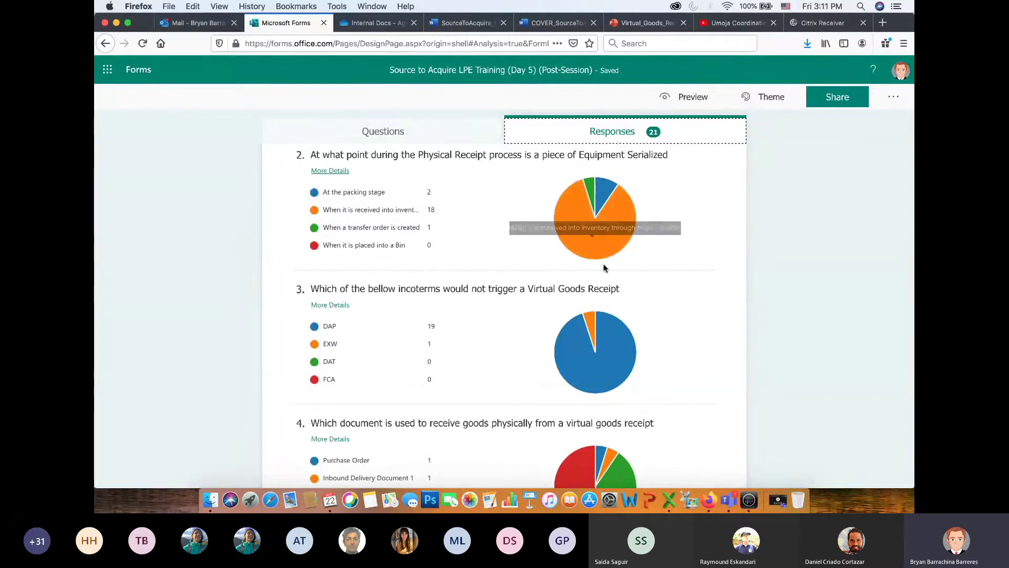
pyautogui.scroll(-3, 603, 268)
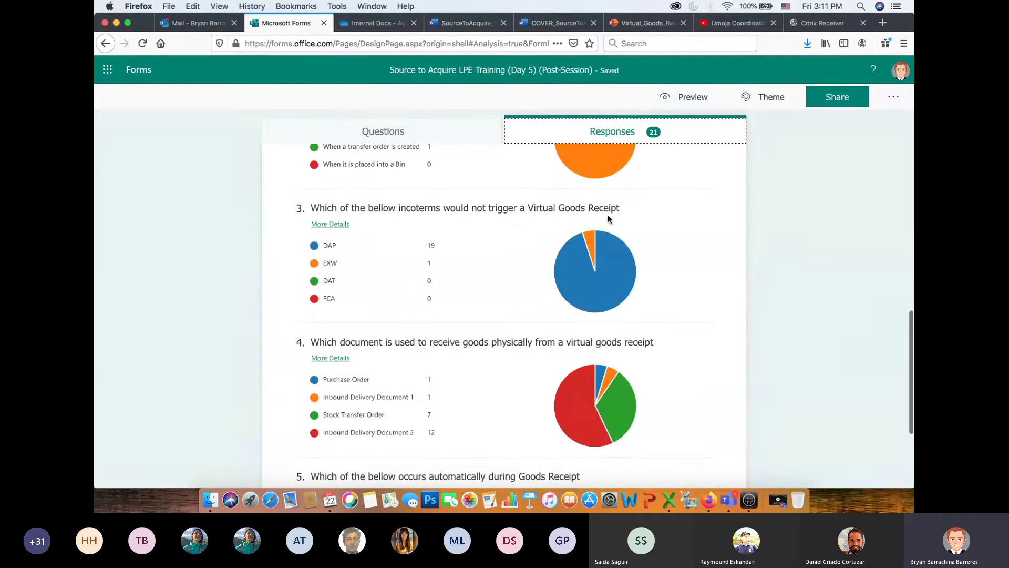
pyautogui.moveTo(618, 279)
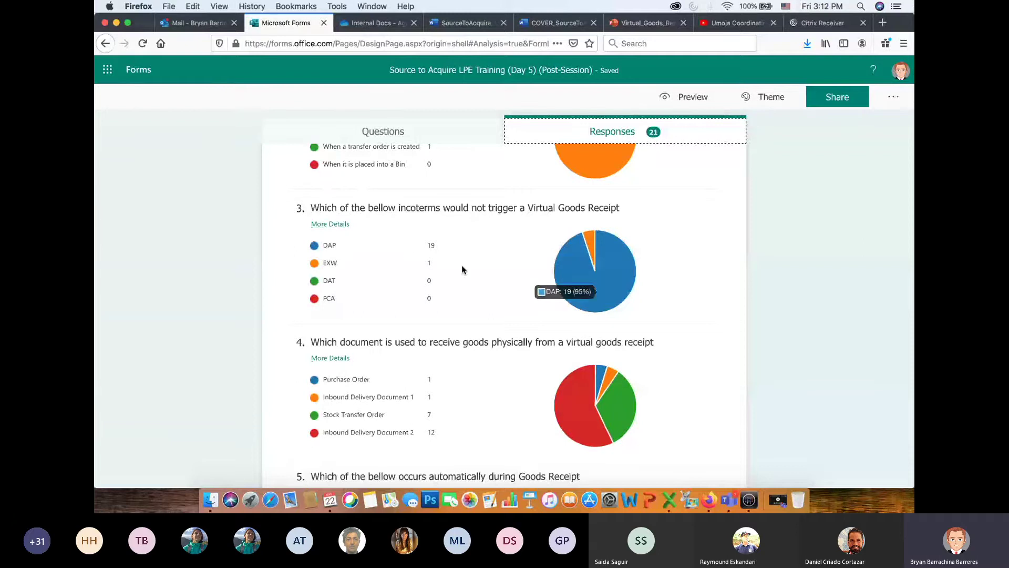
pyautogui.moveTo(368, 263)
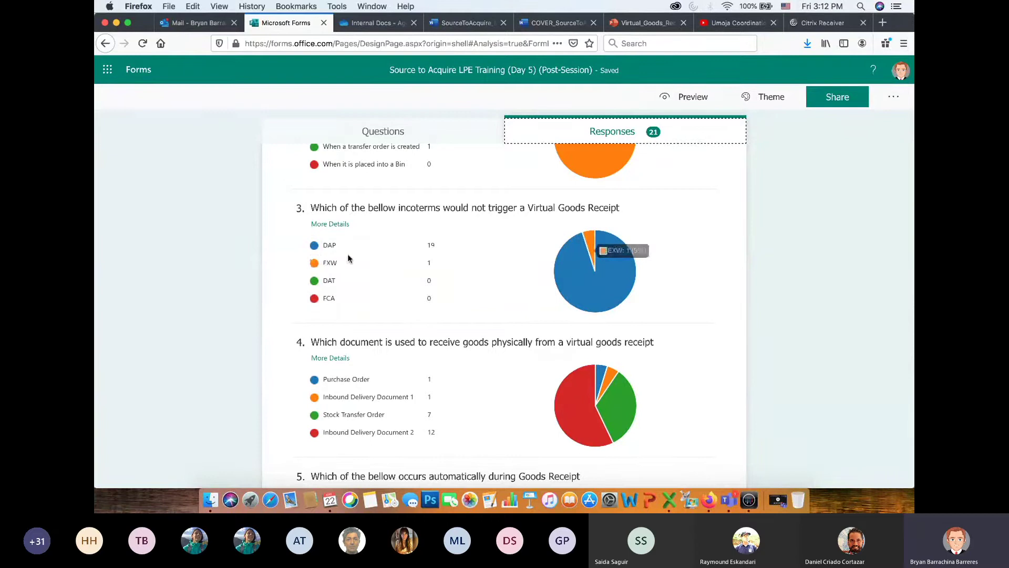
pyautogui.scroll(-3, 730, 241)
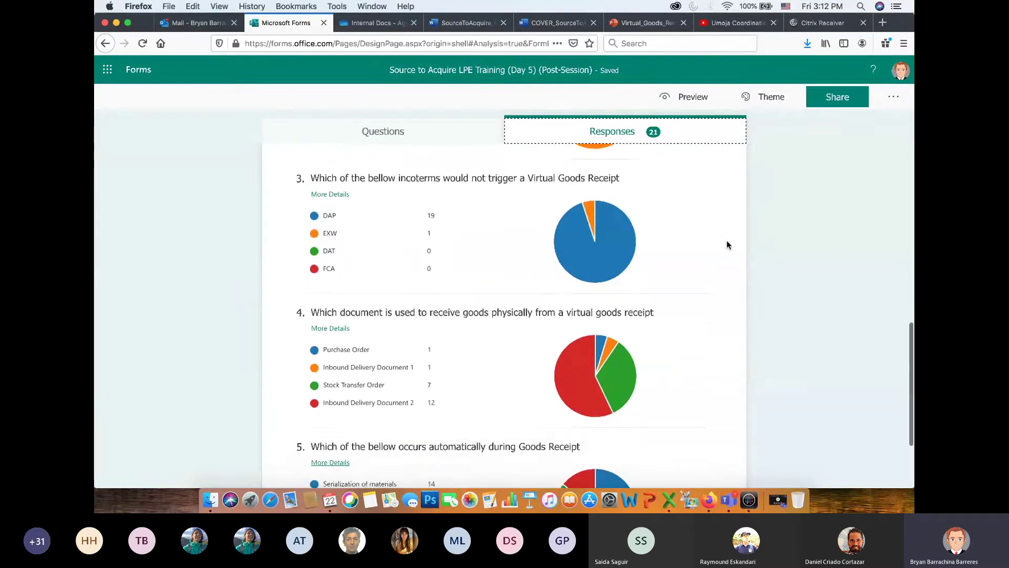
# Step: Examine the response breakdowns for questions 4 and 5 on the physical receipt document and automatic goods receipt actions
pyautogui.scroll(-2, 727, 245)
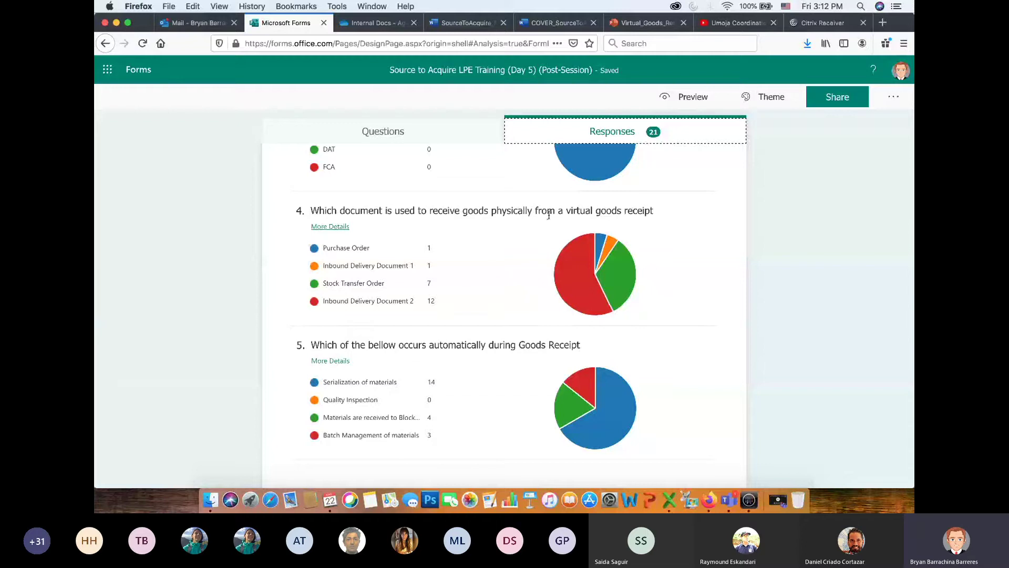
pyautogui.moveTo(417, 303)
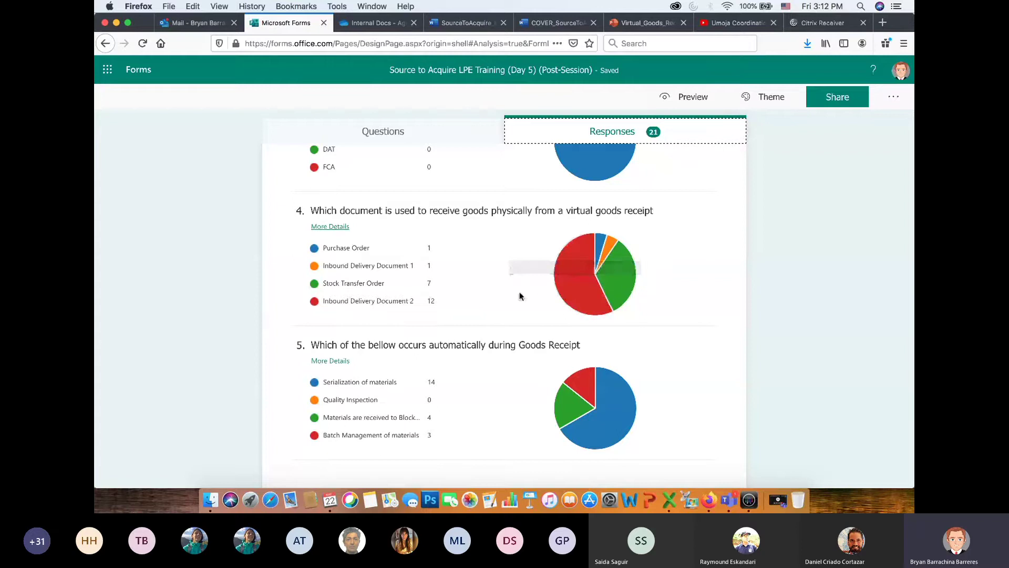
pyautogui.moveTo(584, 296)
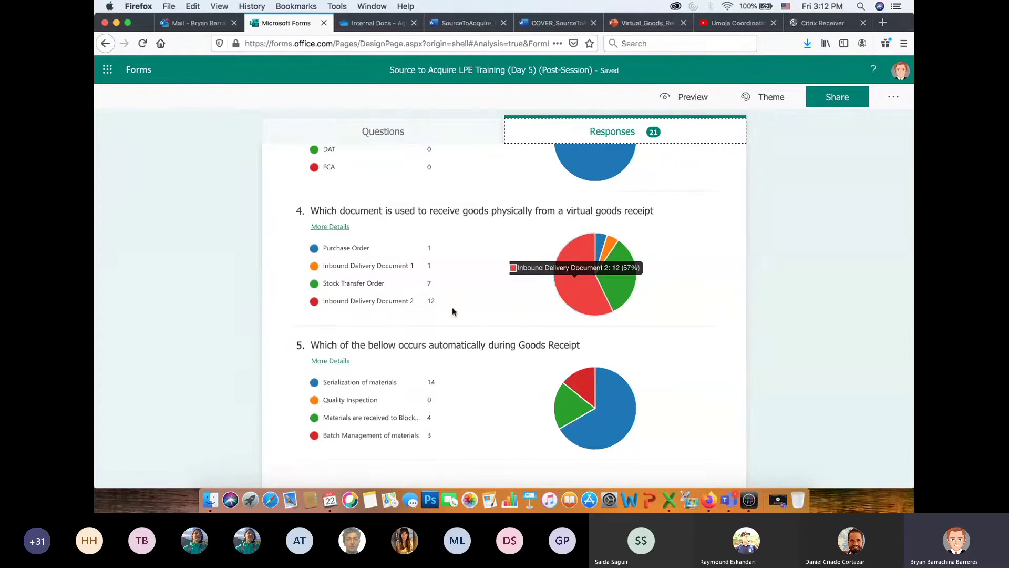
pyautogui.moveTo(372, 285)
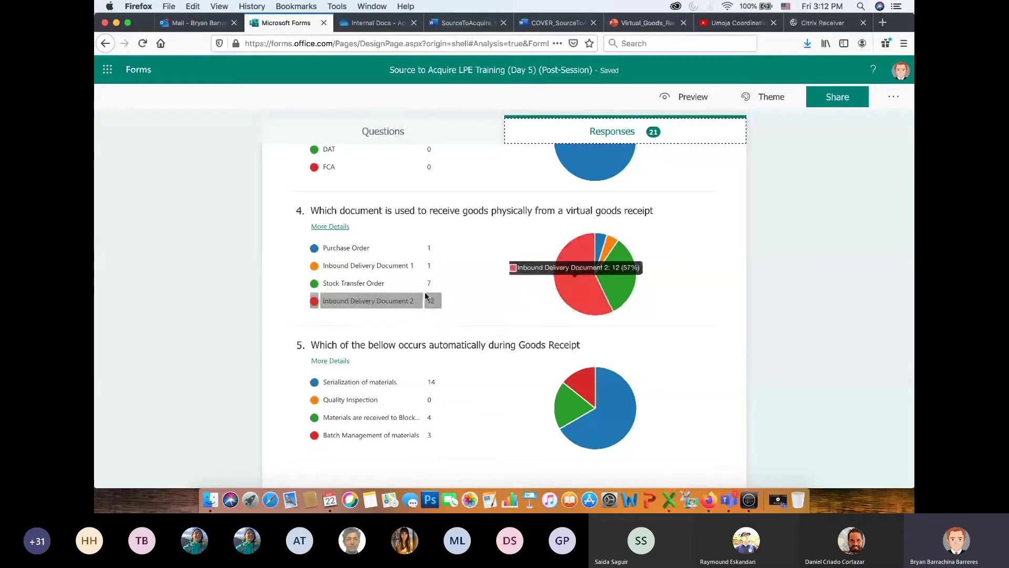
pyautogui.moveTo(429, 283)
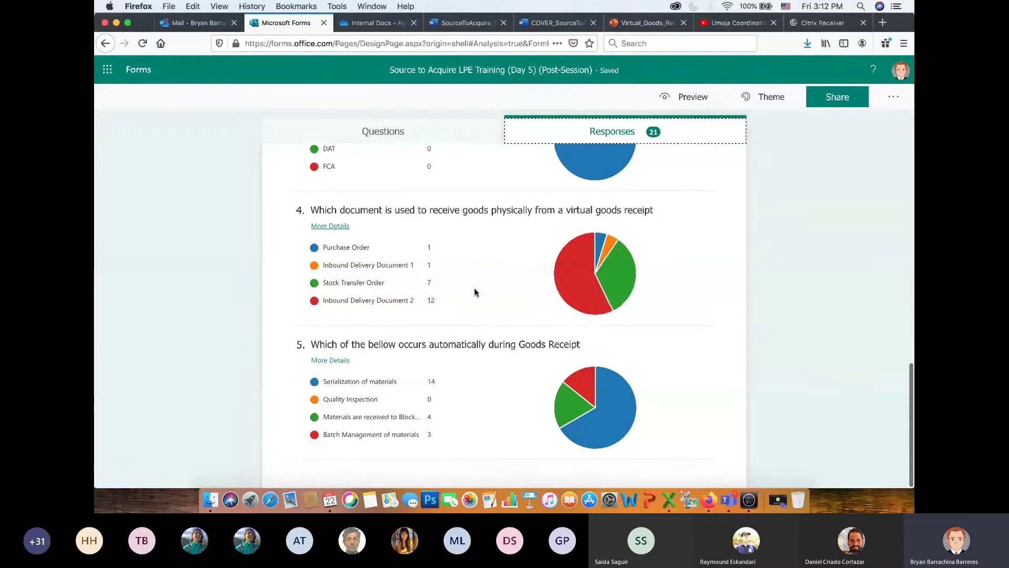
pyautogui.moveTo(602, 392)
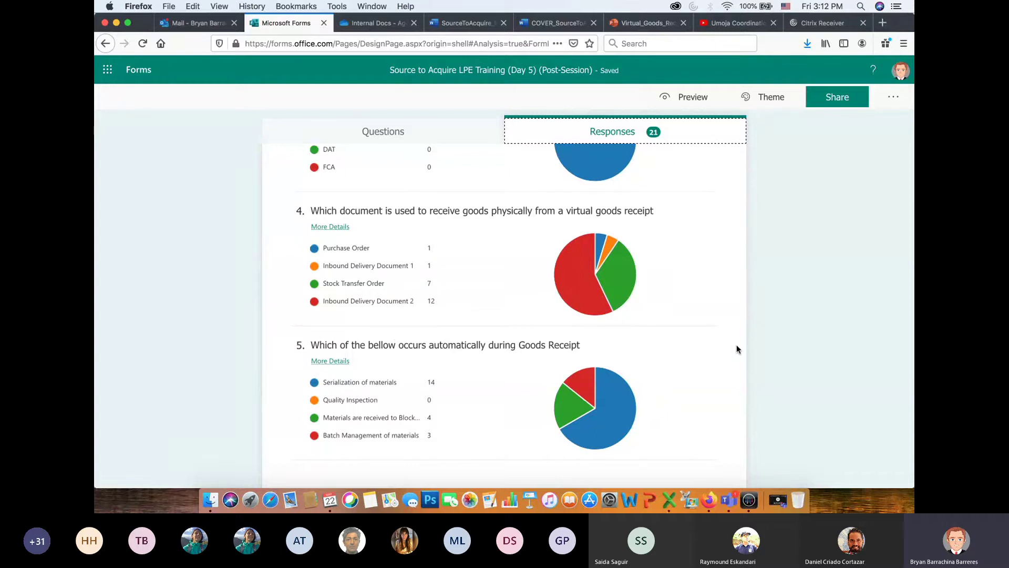
pyautogui.moveTo(374, 386)
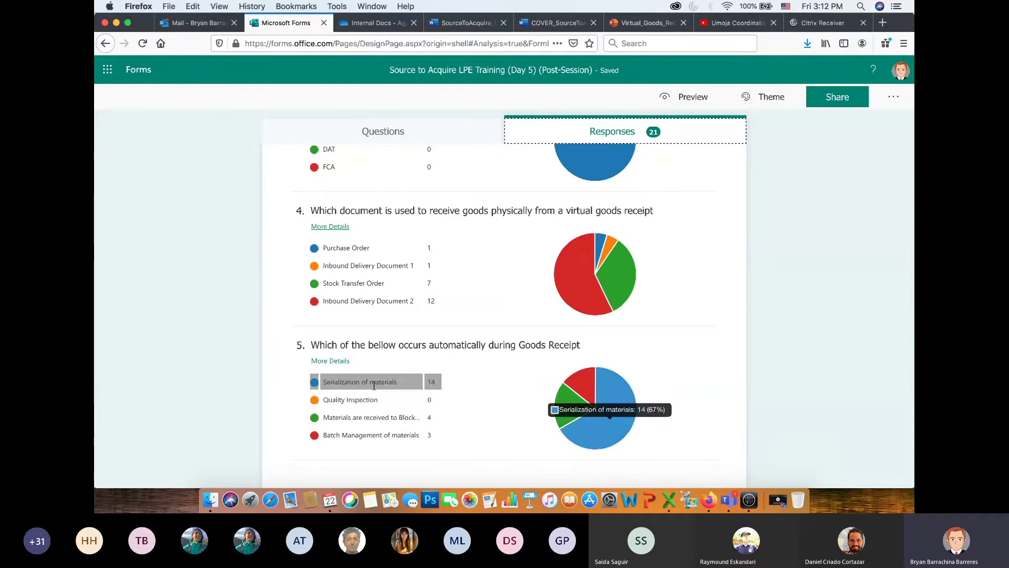
pyautogui.moveTo(394, 405)
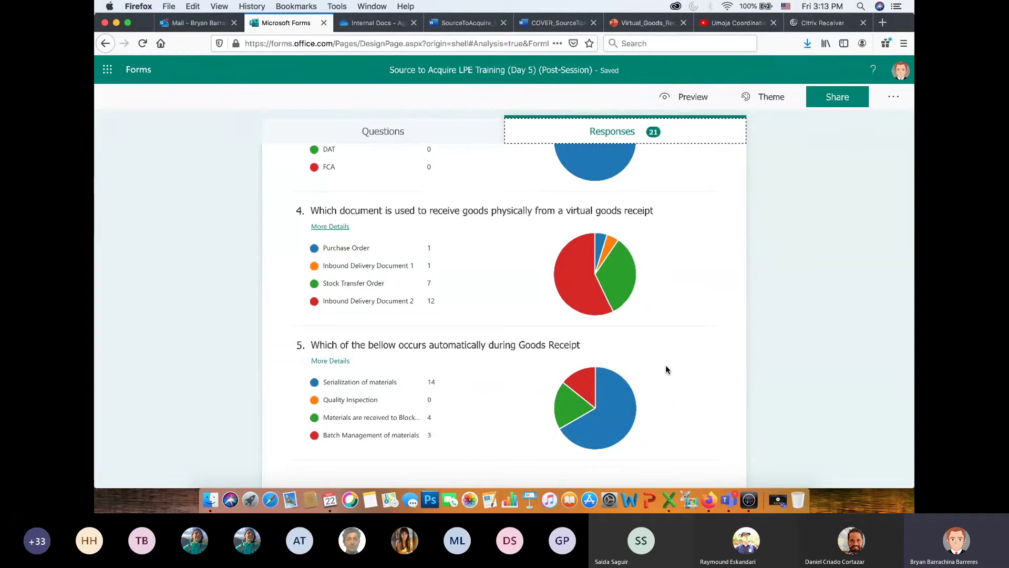
pyautogui.scroll(15, 691, 347)
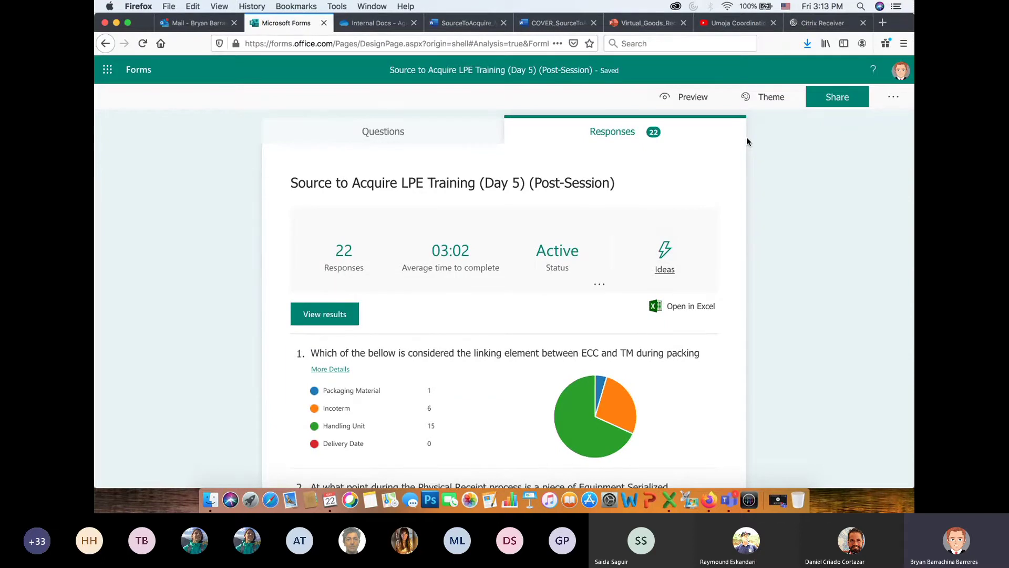
# Step: Switch to Microsoft Teams and stop sharing the screen in the meeting
pyautogui.press('super+Tab')
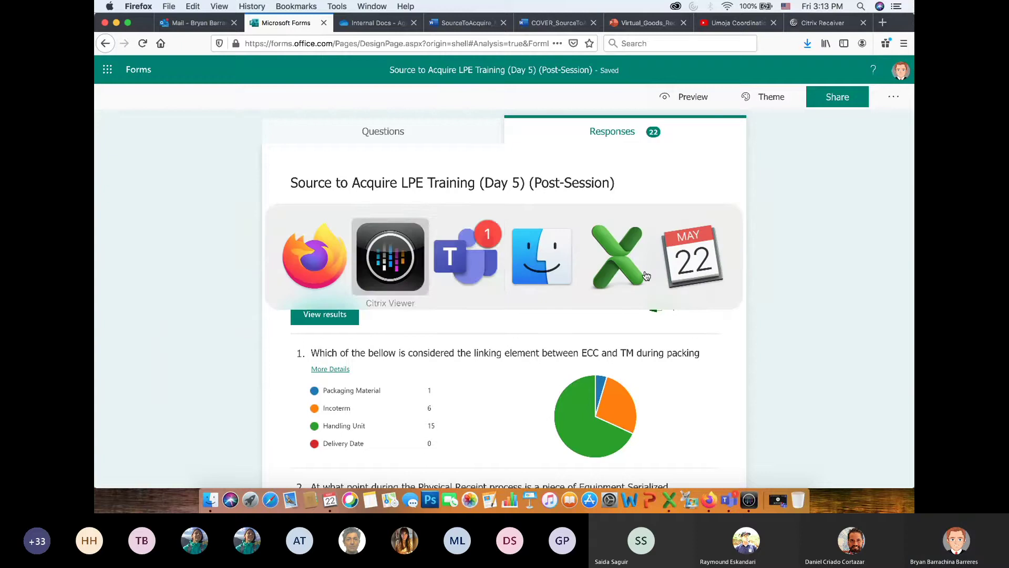
pyautogui.press('super+Tab')
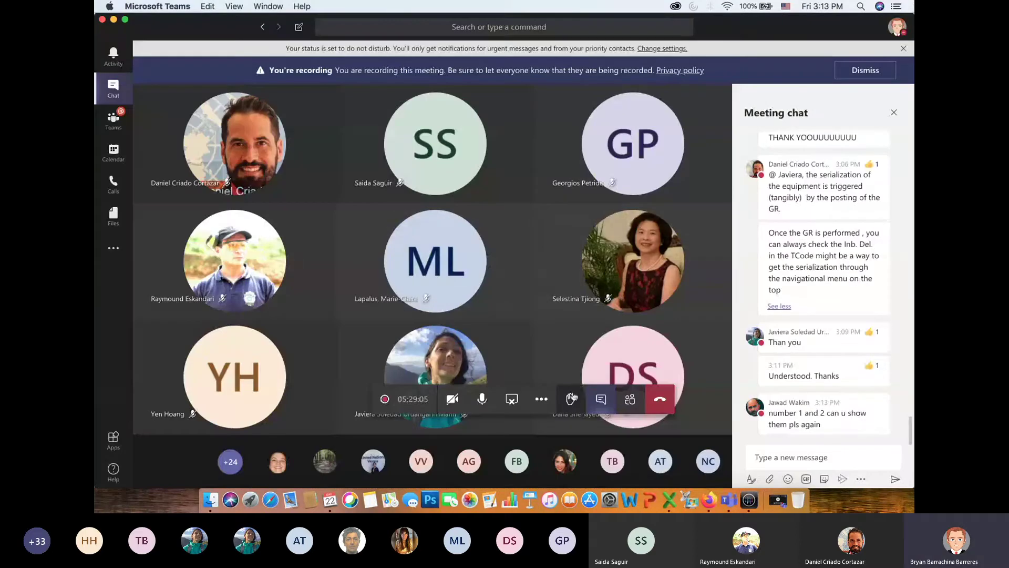
pyautogui.click(512, 399)
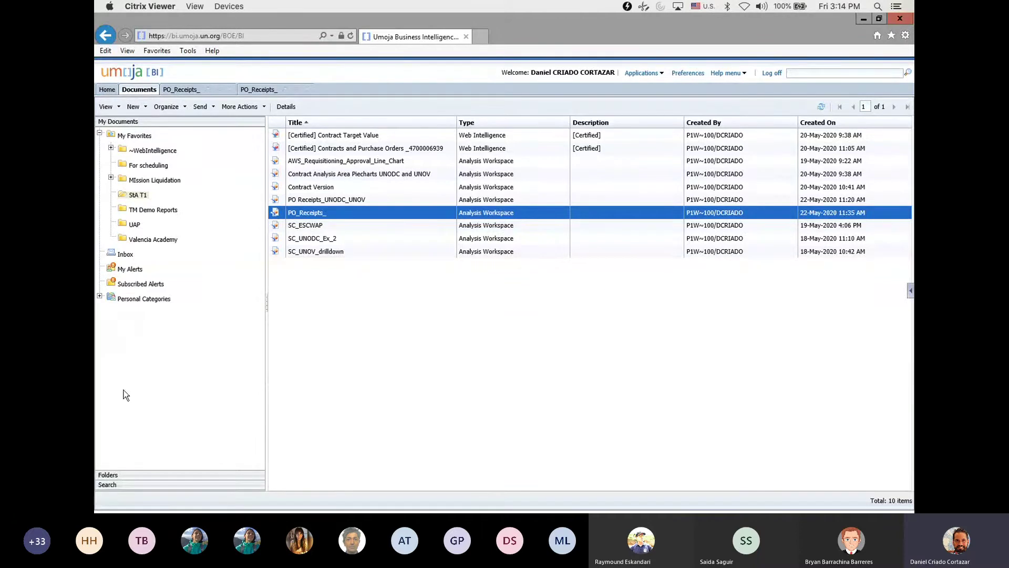
# Step: Open the Source To Acquire folder in the public Umoja BI folders and sort its contents by type in descending order
pyautogui.click(108, 475)
pyautogui.click(164, 368)
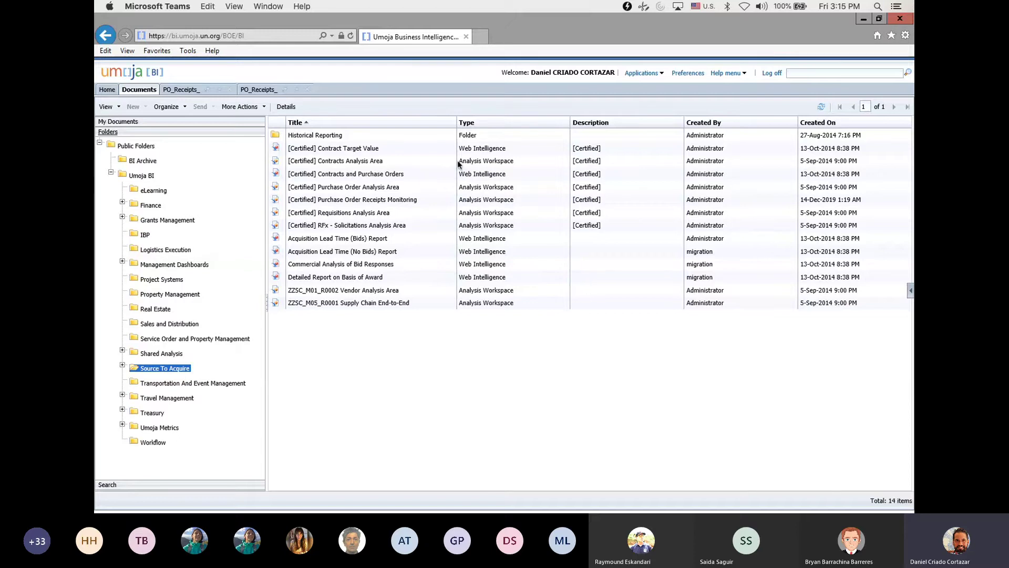
pyautogui.click(479, 150)
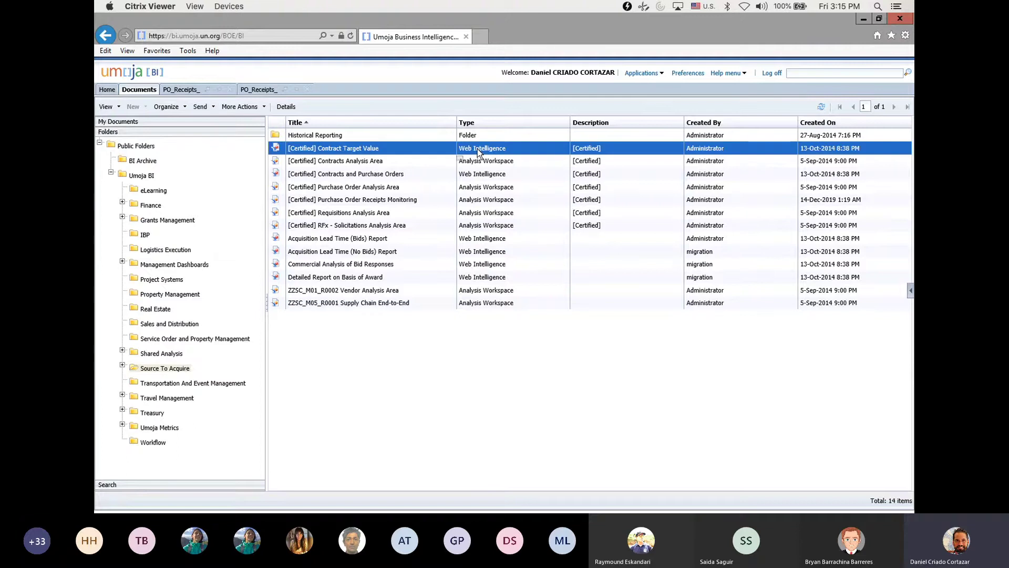
pyautogui.click(468, 124)
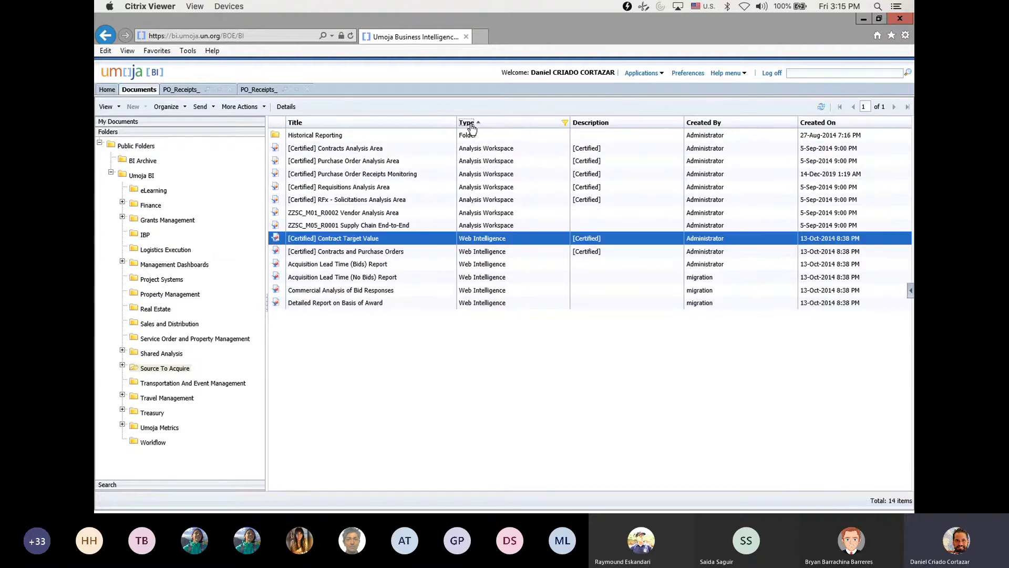
pyautogui.click(469, 124)
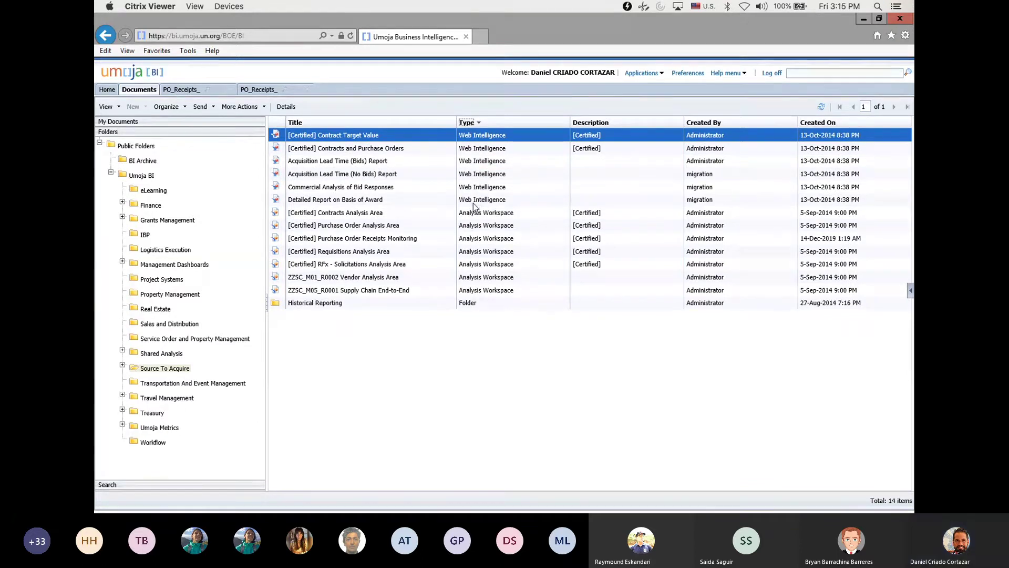
# Step: Look inside the Historical Reporting subfolder, and back in Source To Acquire select the [Certified] Purchase Order Receipts Monitoring workspace
pyautogui.doubleClick(320, 304)
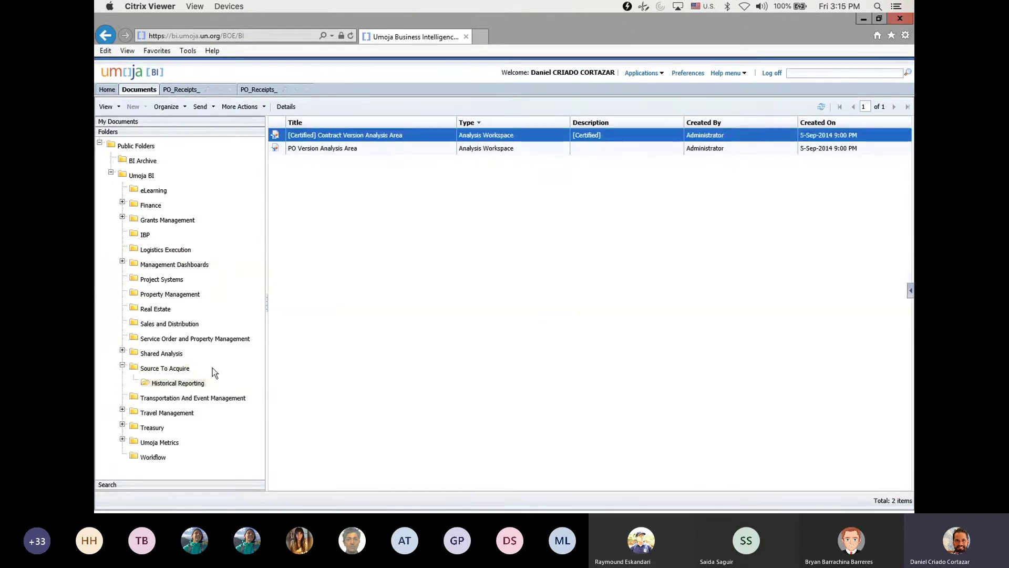
pyautogui.click(187, 370)
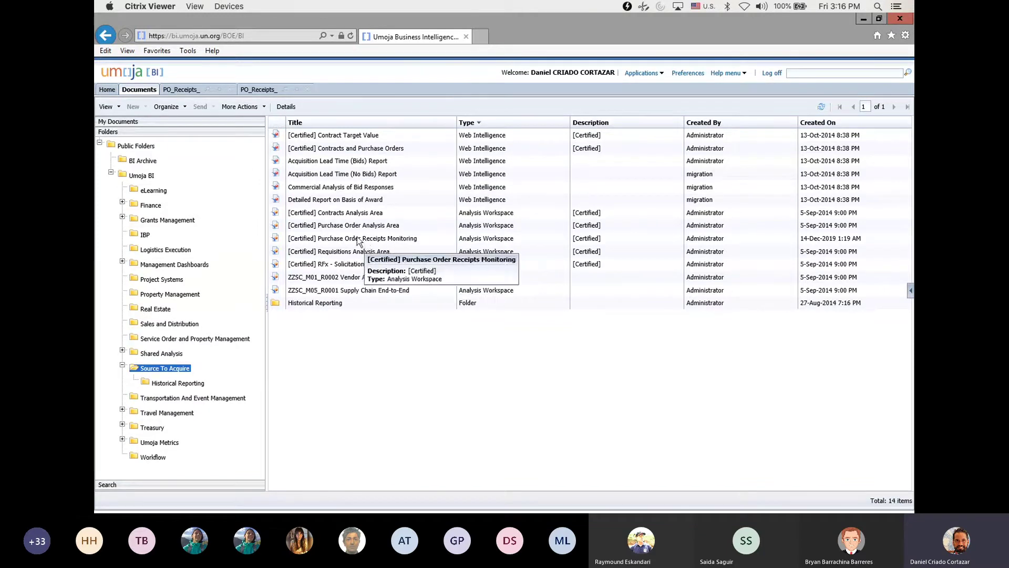
pyautogui.click(373, 239)
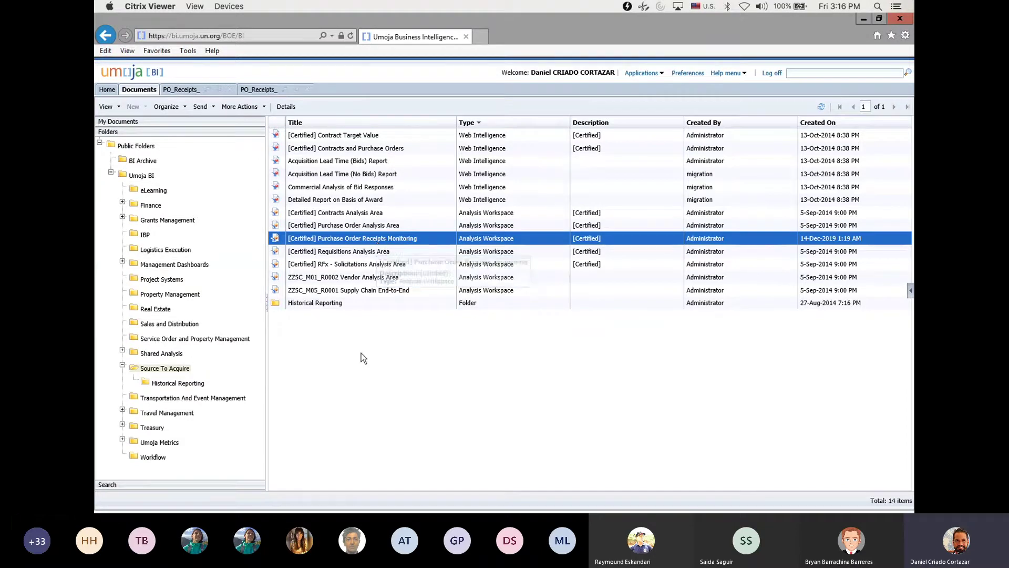
pyautogui.click(361, 351)
pyautogui.click(362, 252)
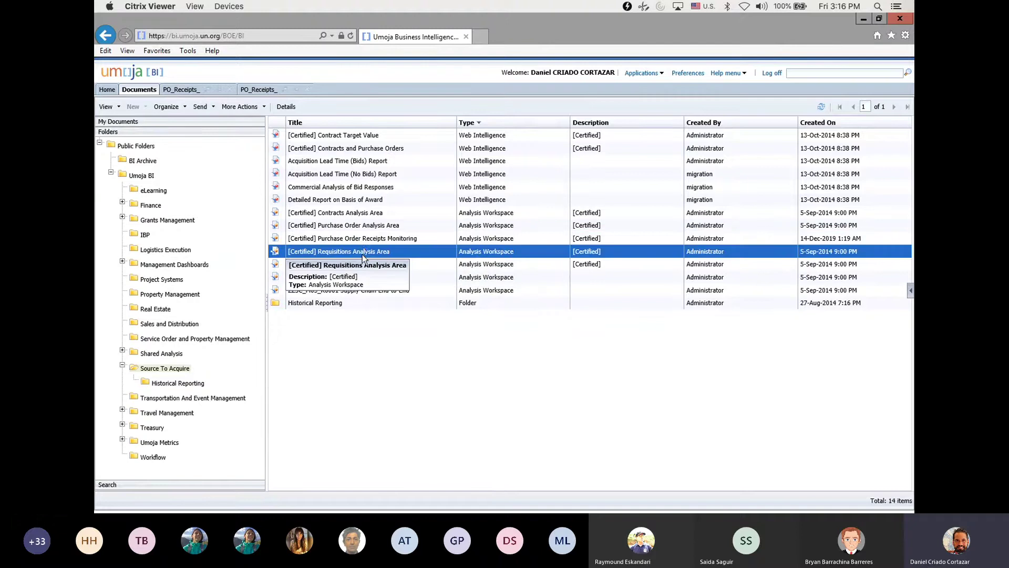
pyautogui.click(369, 224)
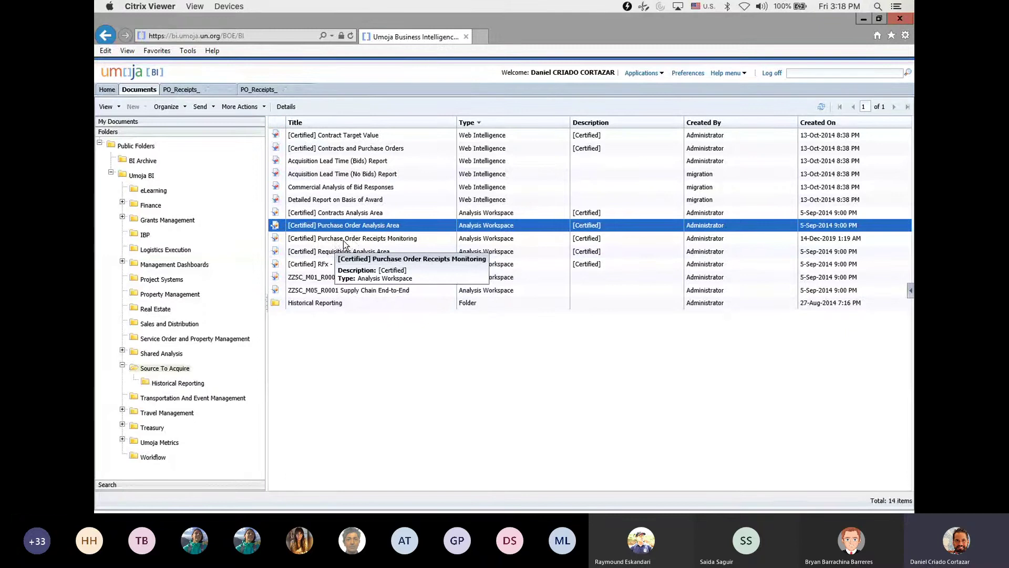
pyautogui.click(342, 240)
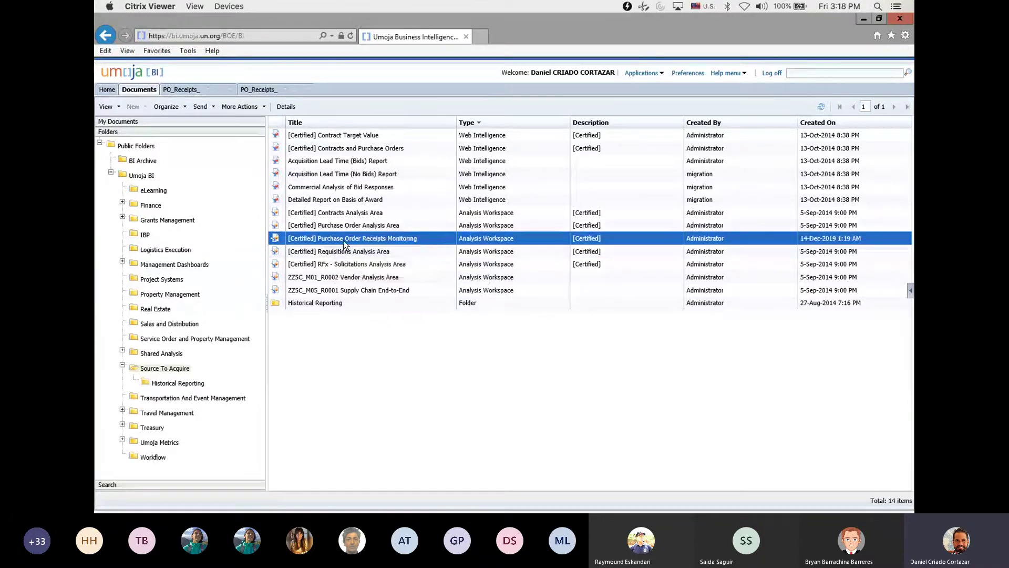
# Step: Bring up the first open PO_Receipts_ workspace and display all of its prompts, both required and optional
pyautogui.click(180, 89)
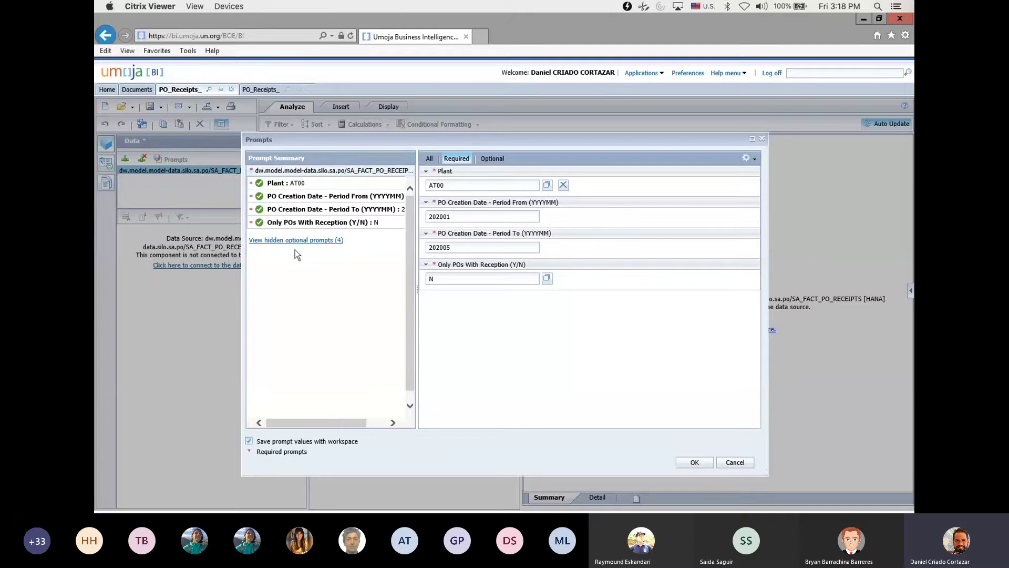
pyautogui.click(428, 159)
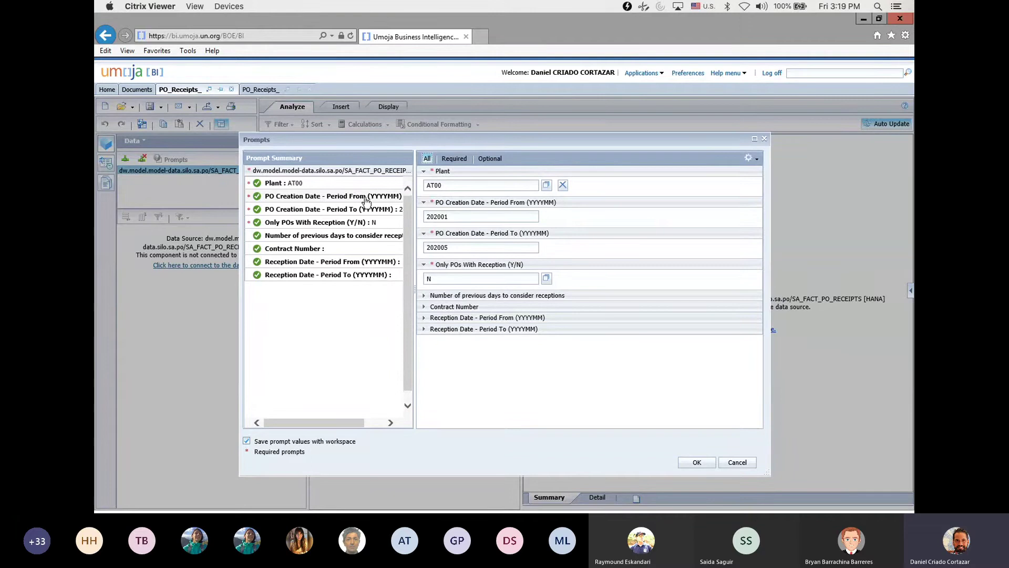
# Step: Look through the No and Yes choices of the Only POs With Reception prompt and leave the selector without applying a change
pyautogui.click(292, 224)
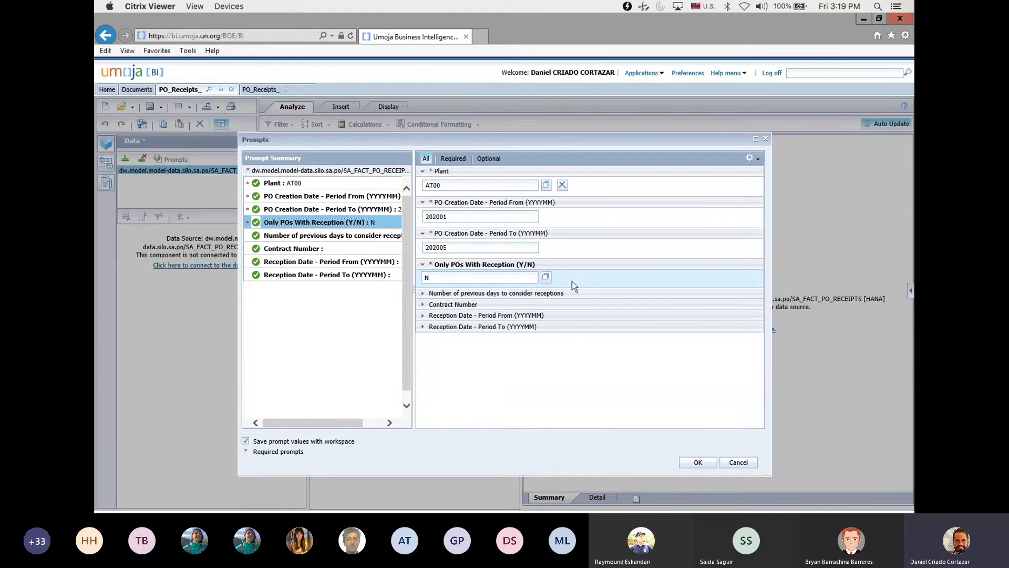
pyautogui.click(545, 278)
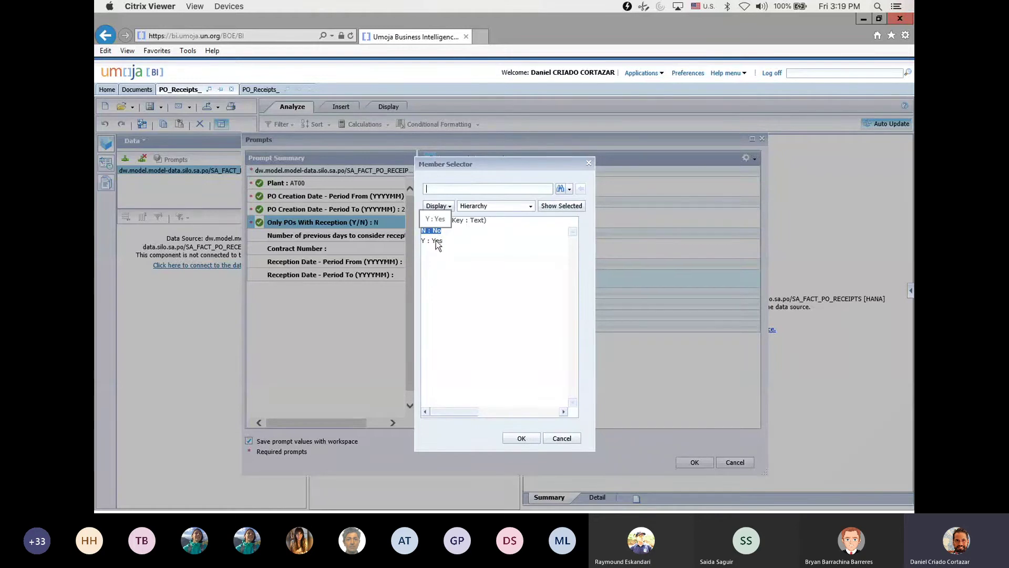
pyautogui.click(428, 242)
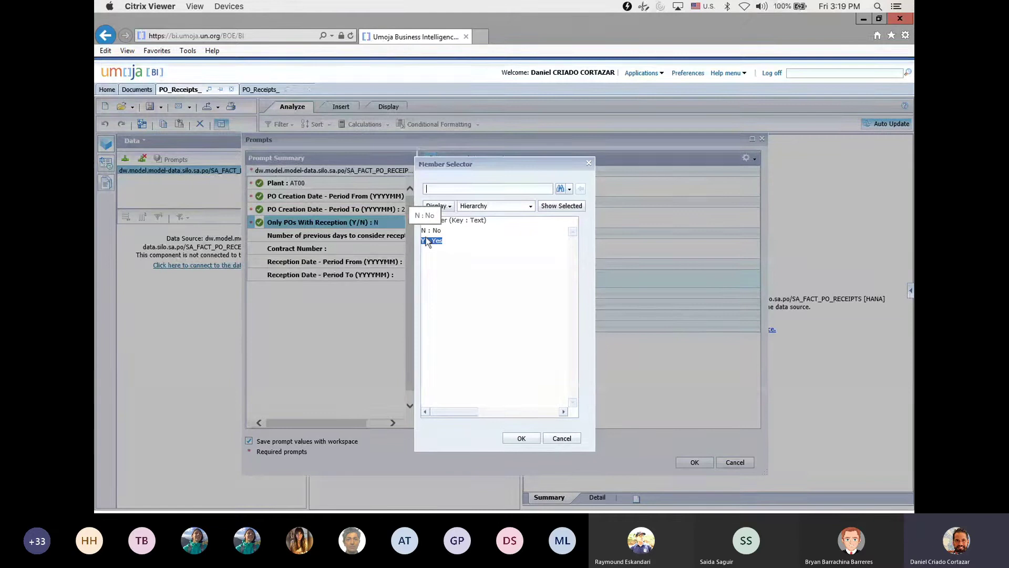
pyautogui.click(427, 231)
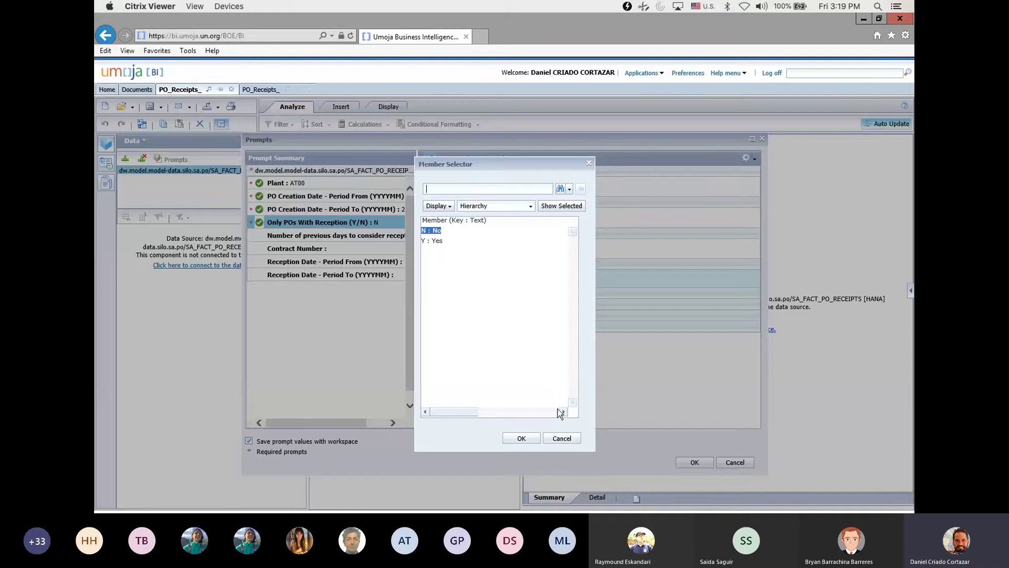
pyautogui.click(562, 438)
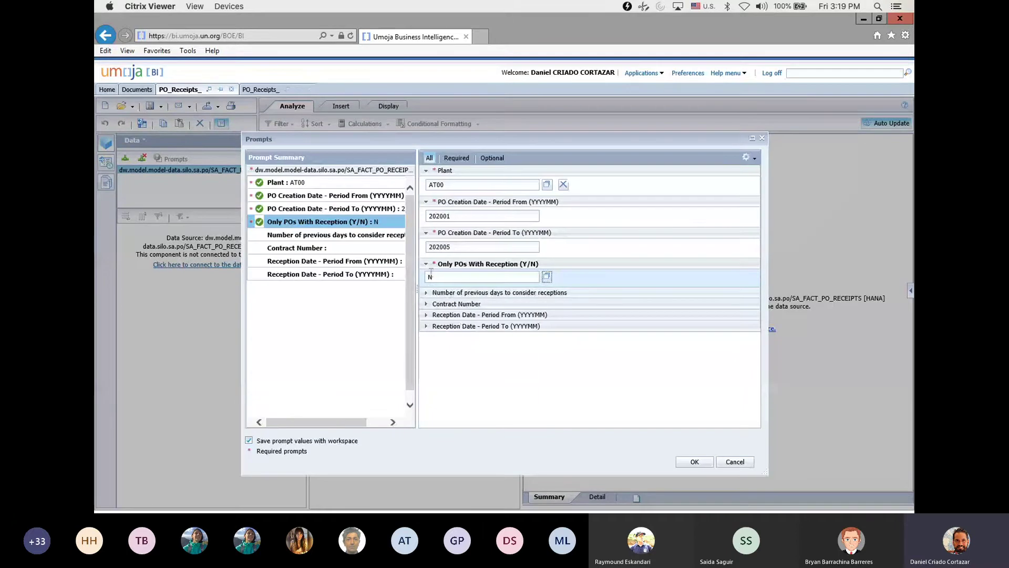
# Step: Highlight the values of the Plant, PO Creation Date - Period From and PO Creation Date - Period To prompts for review
pyautogui.doubleClick(444, 184)
pyautogui.moveTo(463, 215); pyautogui.dragTo(416, 213)
pyautogui.click(472, 216)
pyautogui.moveTo(456, 216); pyautogui.dragTo(422, 221)
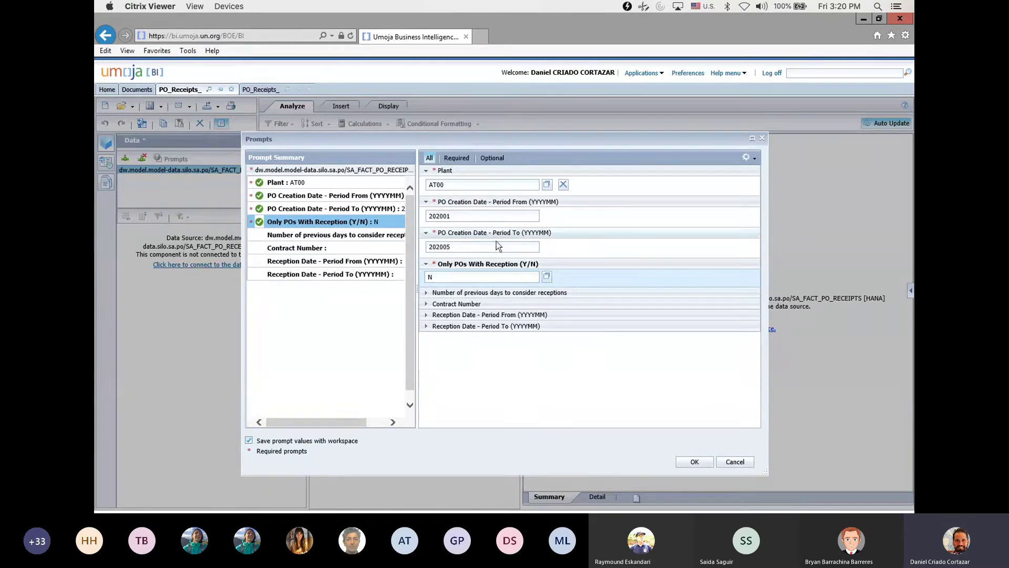
pyautogui.moveTo(456, 247); pyautogui.dragTo(417, 250)
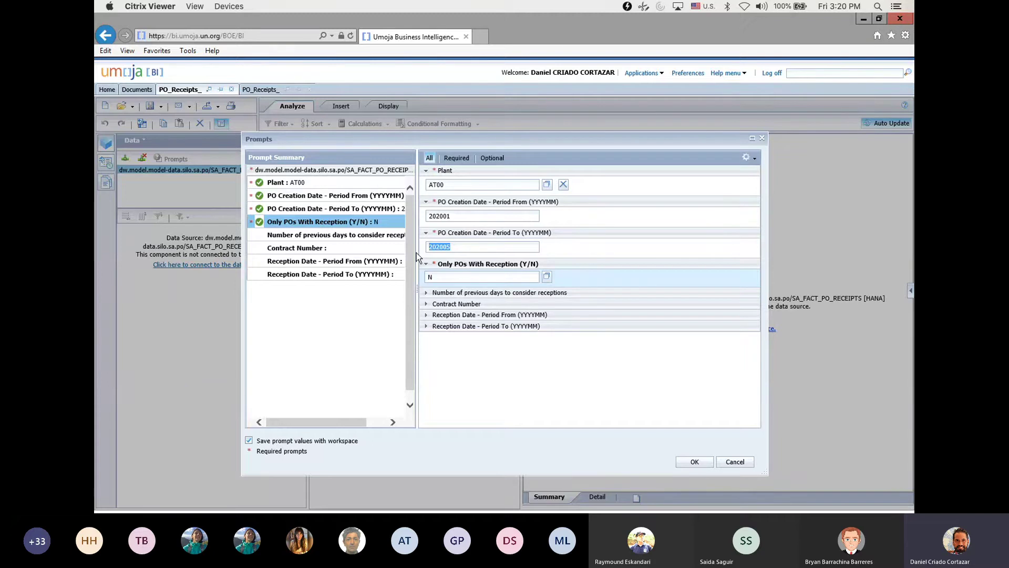
# Step: Expand the optional Contract Number prompt, enter the beginning of a sample contract number and clear it again
pyautogui.click(293, 249)
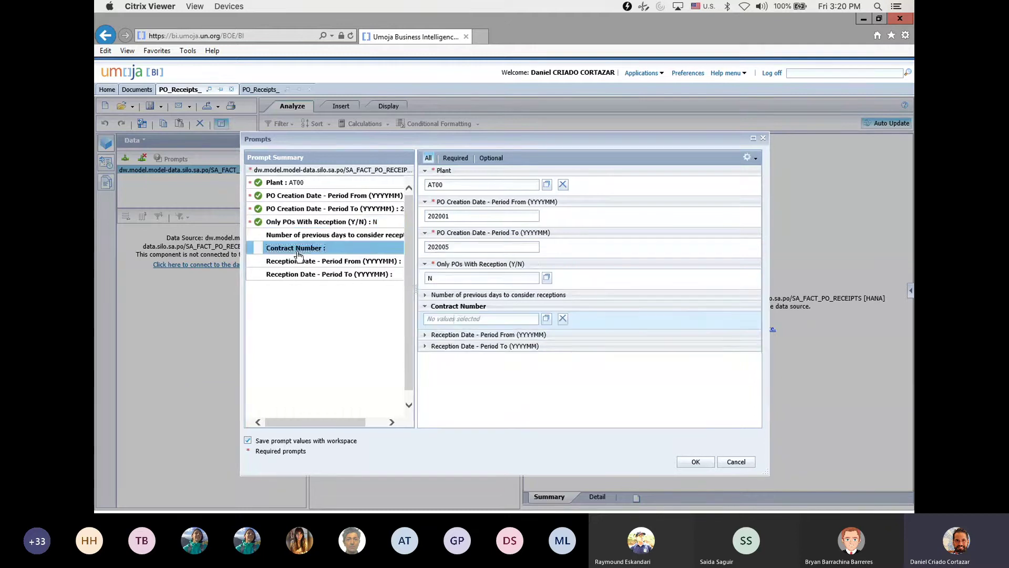
pyautogui.click(456, 319)
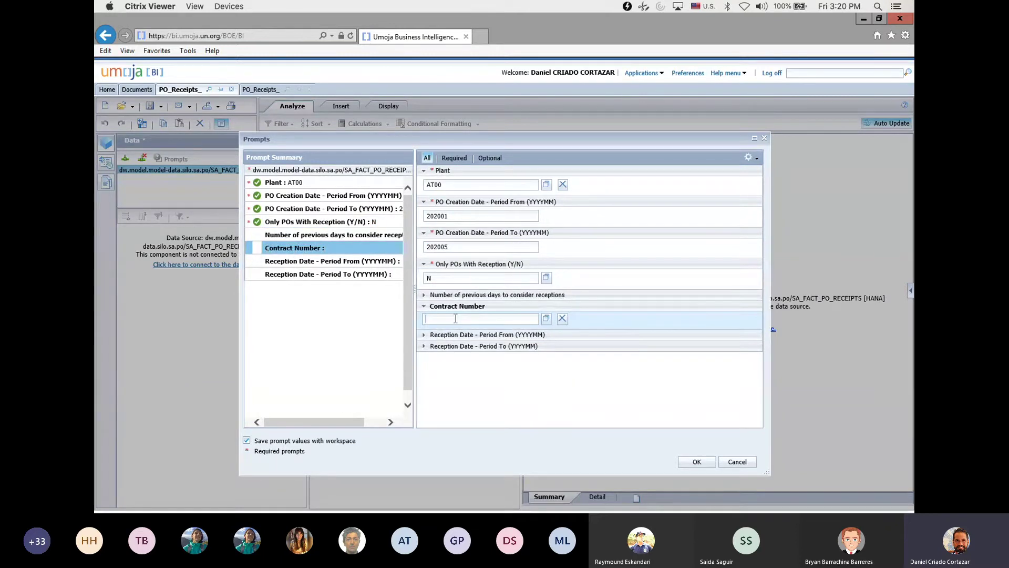
pyautogui.write('47470')
pyautogui.press('BackSpace')
pyautogui.press('BackSpace')
pyautogui.press('BackSpace')
pyautogui.press('BackSpace')
pyautogui.press('BackSpace')
# Step: Switch to the second PO_Receipts_ workspace and examine how Material Type Description, Physical Receipt Movement Type Description and PO Type break down the summary rows
pyautogui.click(268, 90)
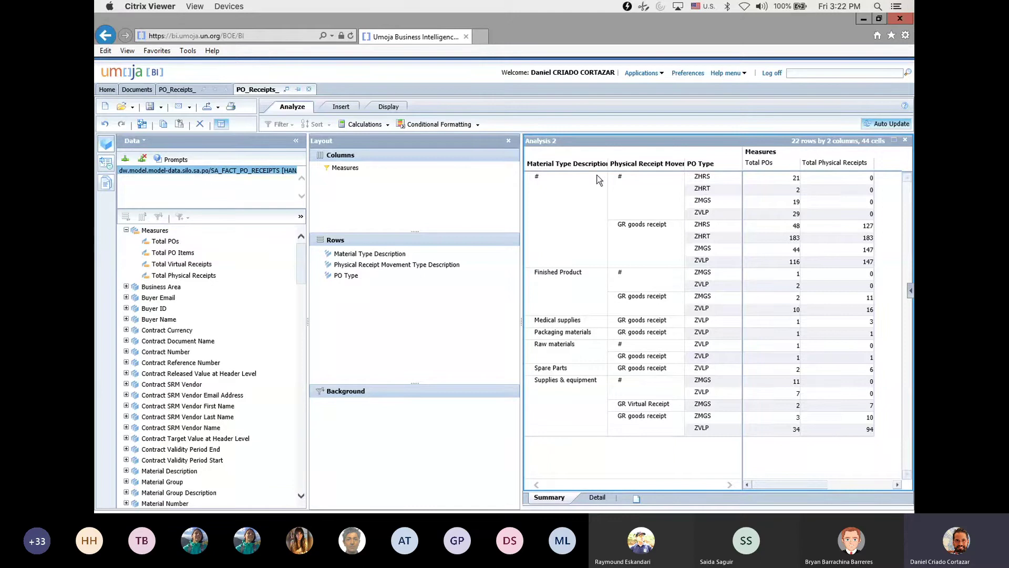
pyautogui.click(544, 353)
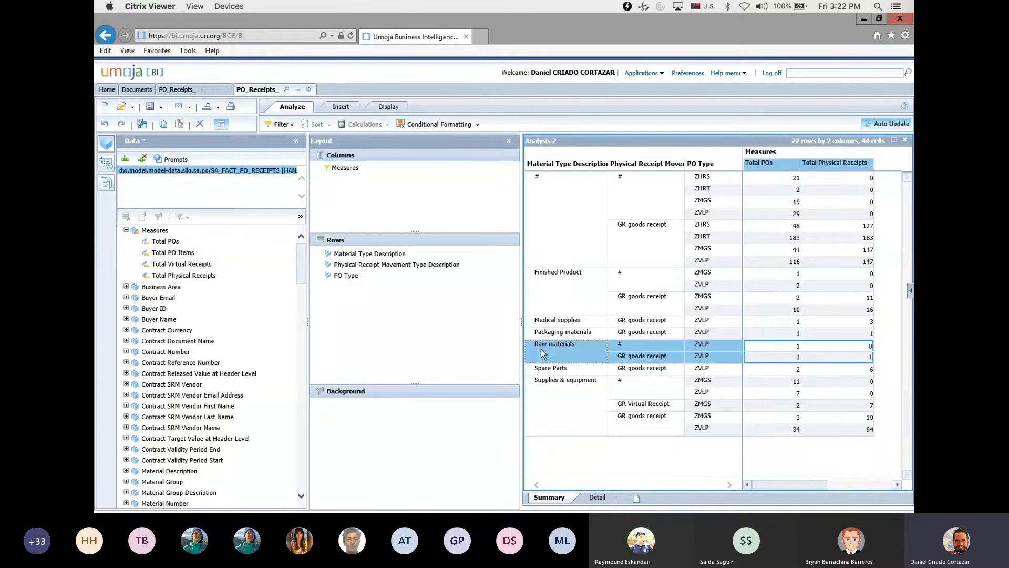
pyautogui.click(540, 230)
pyautogui.click(368, 256)
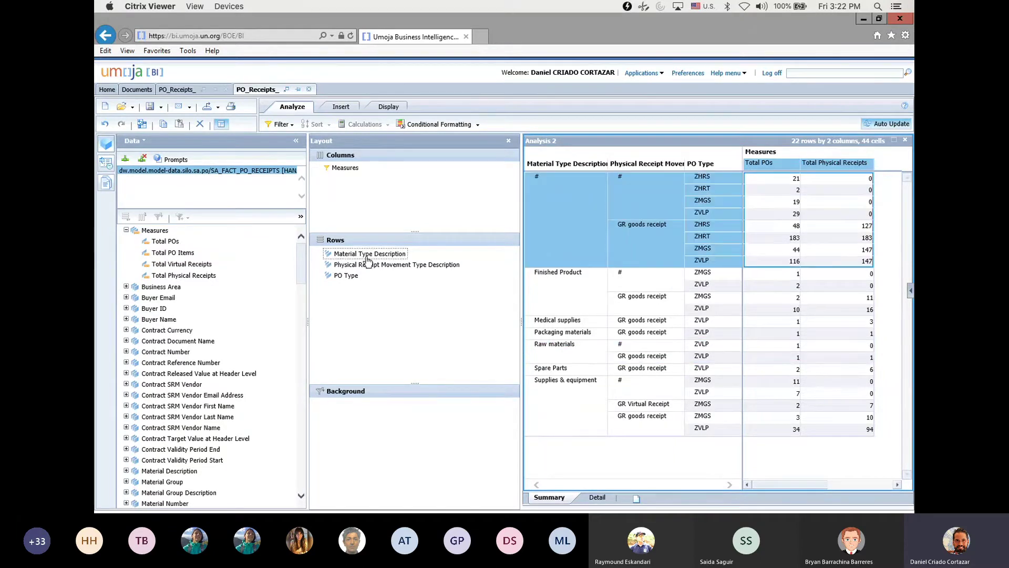
pyautogui.click(346, 275)
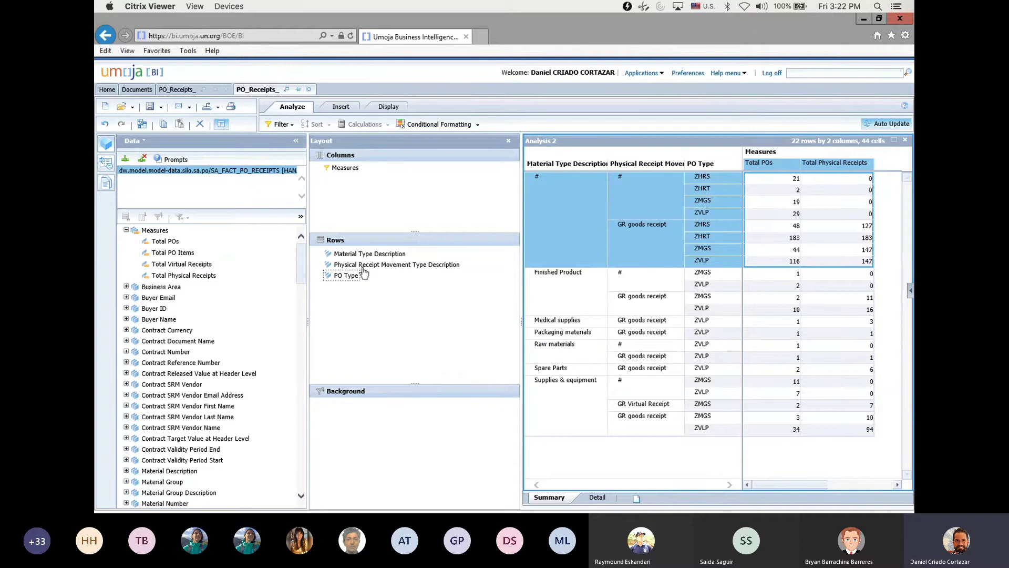
pyautogui.click(397, 268)
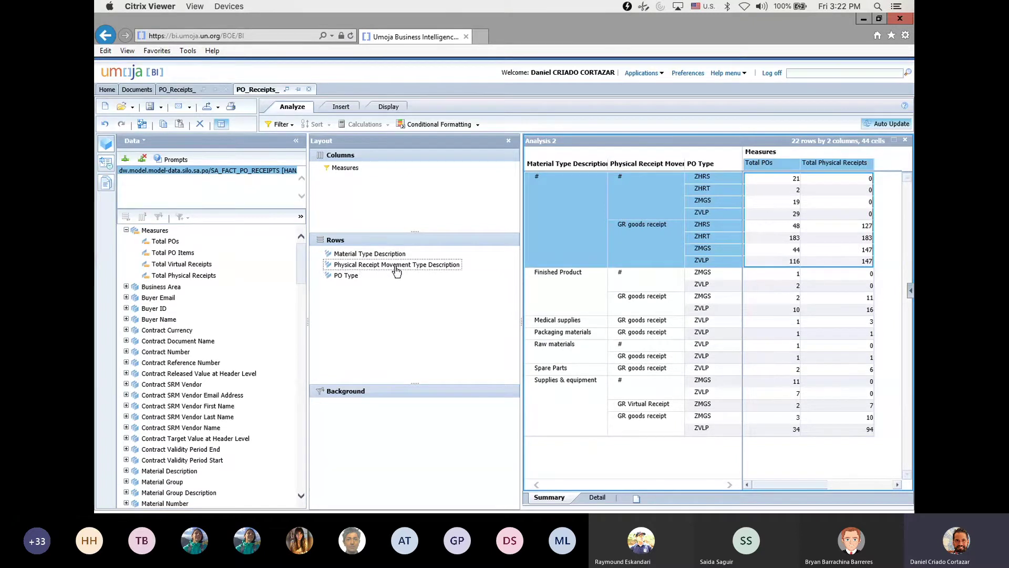
pyautogui.click(651, 166)
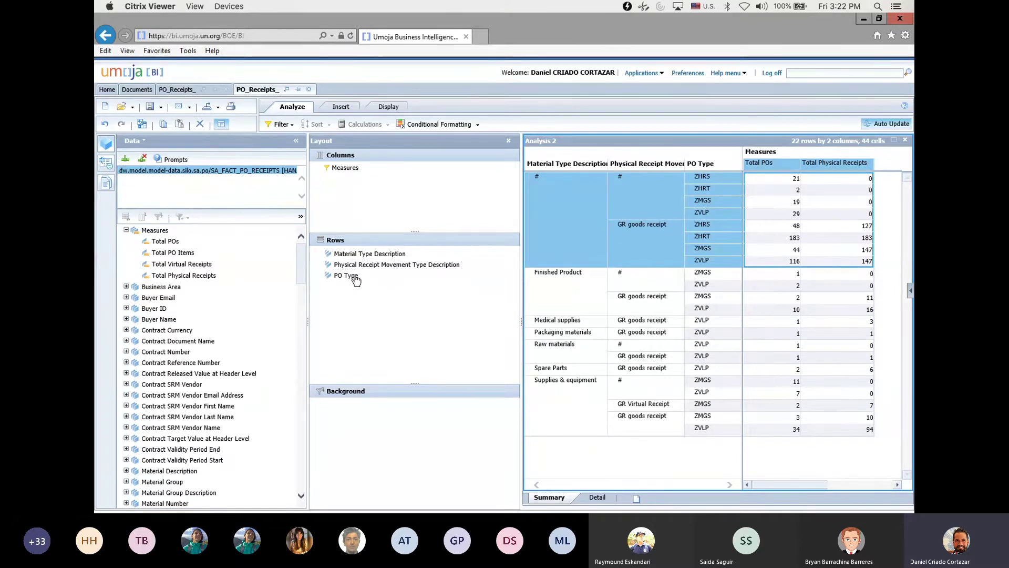
pyautogui.click(344, 278)
pyautogui.click(409, 344)
pyautogui.click(602, 414)
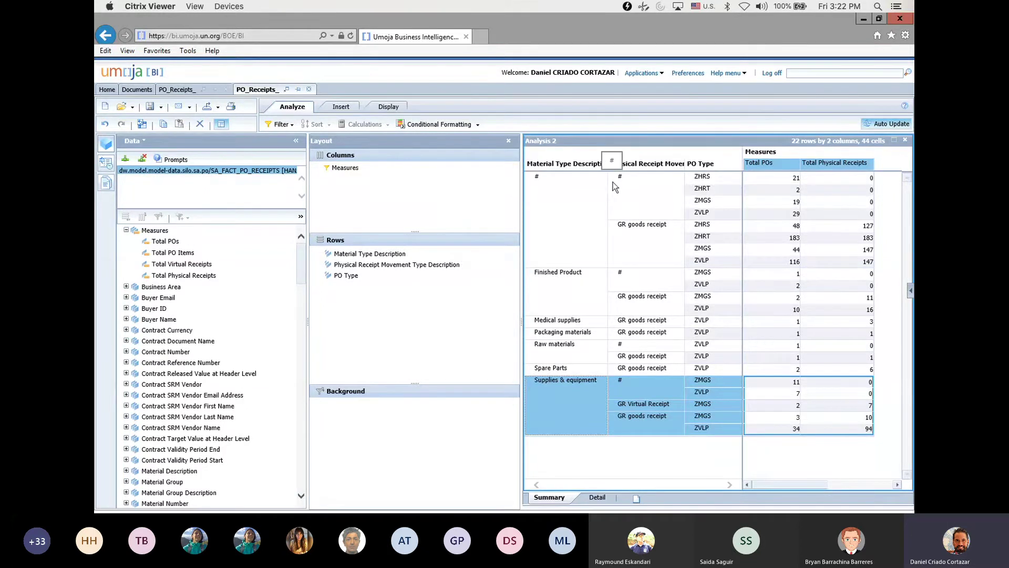
# Step: Return to the first workspace's prompts to review the Only POs With Reception choices, closing the selector without a change
pyautogui.click(178, 90)
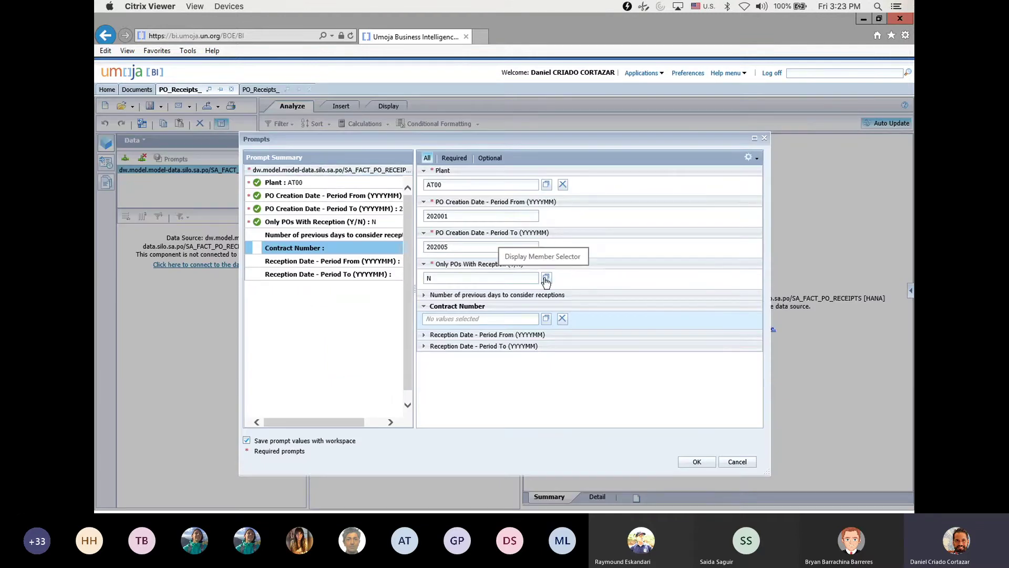
pyautogui.click(436, 279)
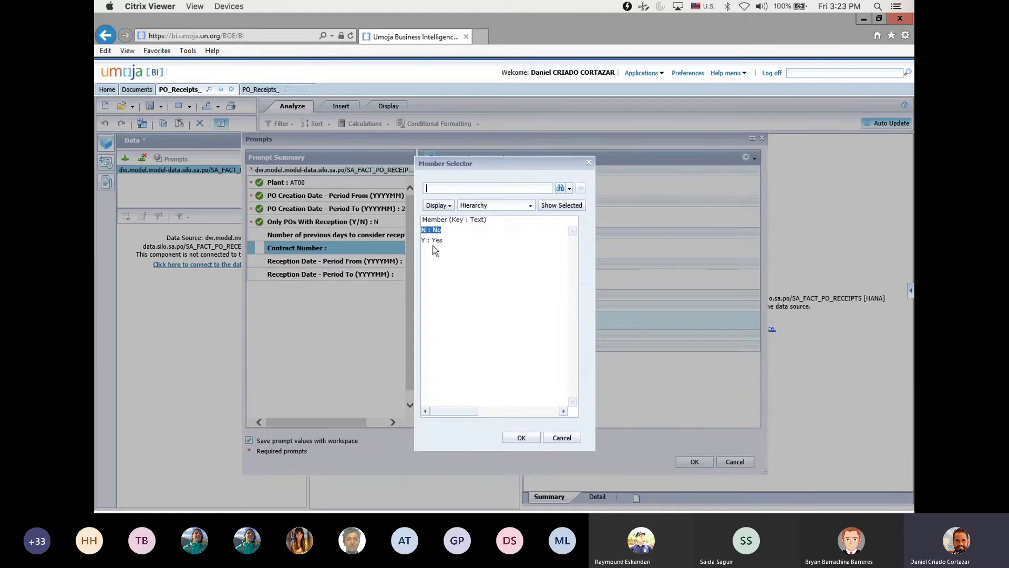
pyautogui.click(588, 163)
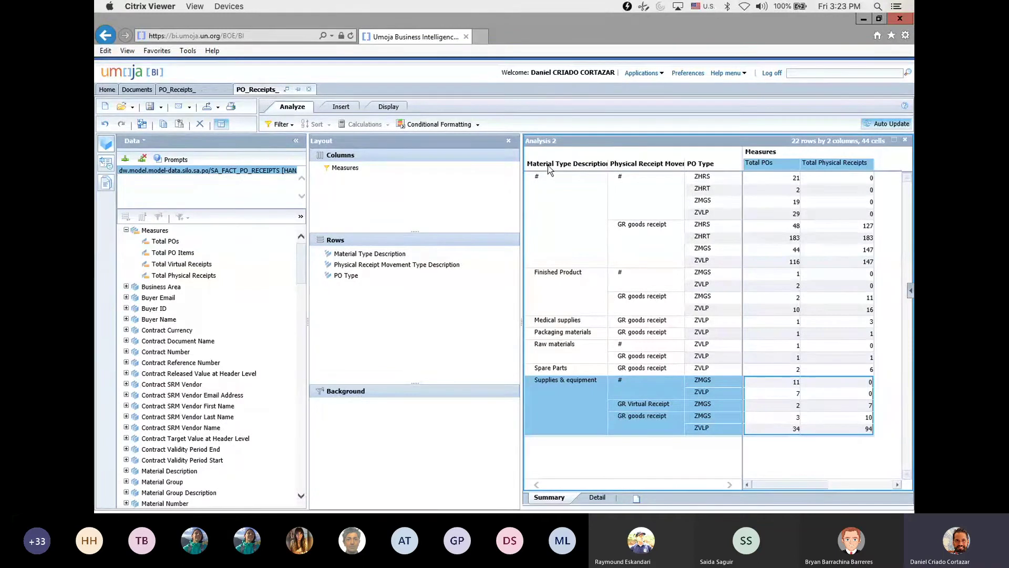
# Step: In the second PO_Receipts_ workspace, highlight the material types one by one, from Finished Product through Supplies & equipment
pyautogui.click(544, 278)
pyautogui.click(550, 323)
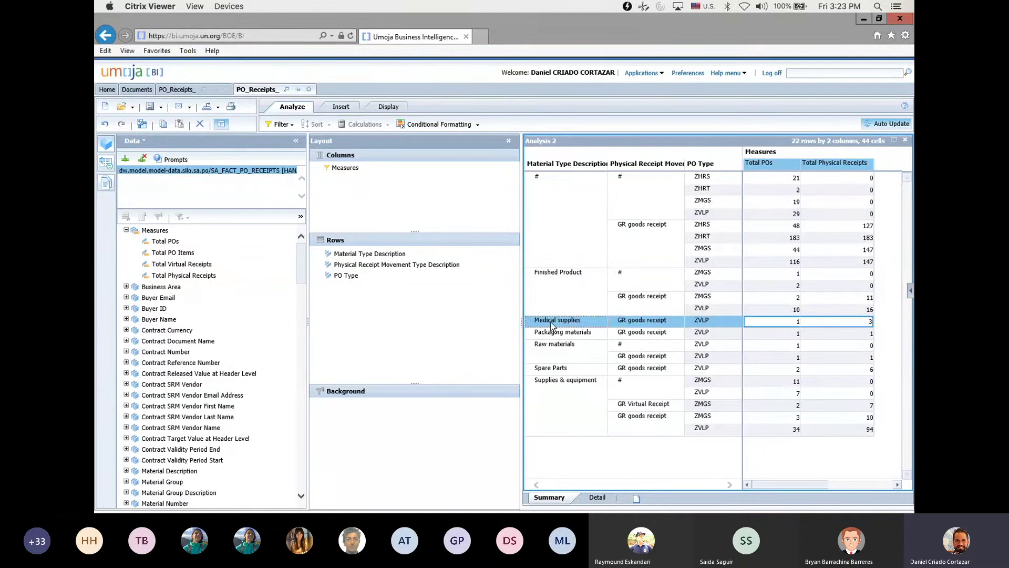
pyautogui.click(578, 335)
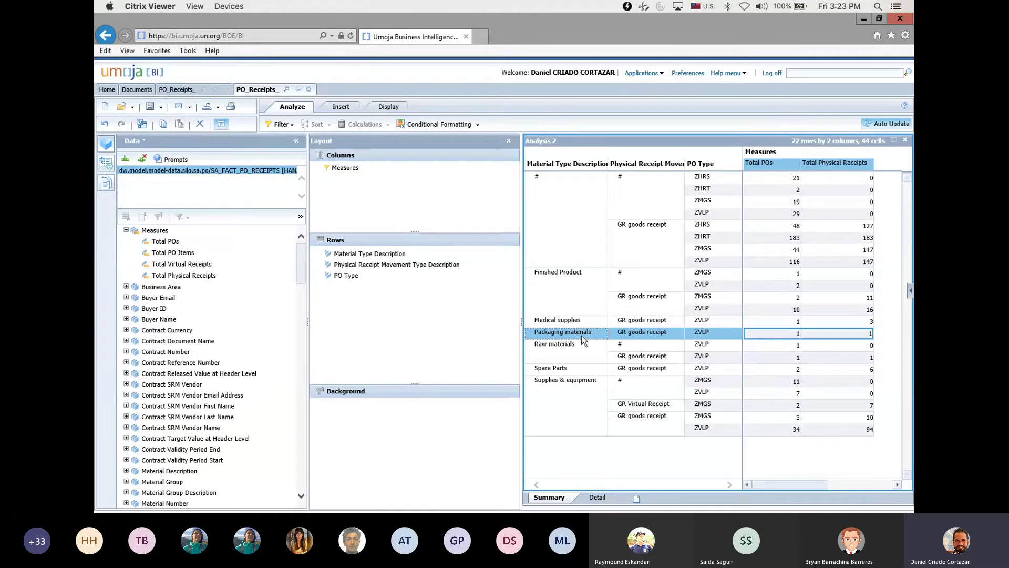
pyautogui.click(538, 346)
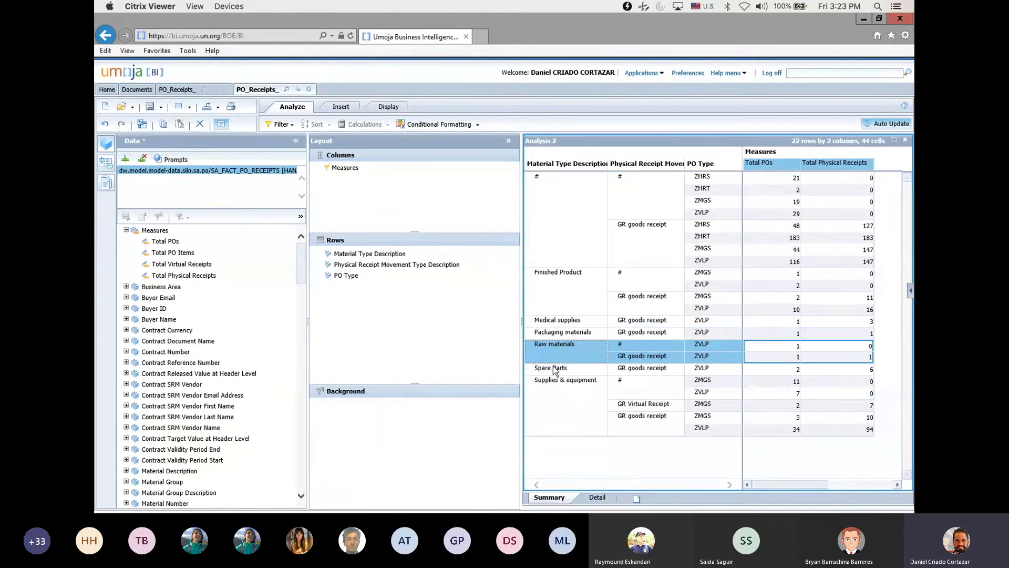
pyautogui.click(554, 369)
pyautogui.click(551, 381)
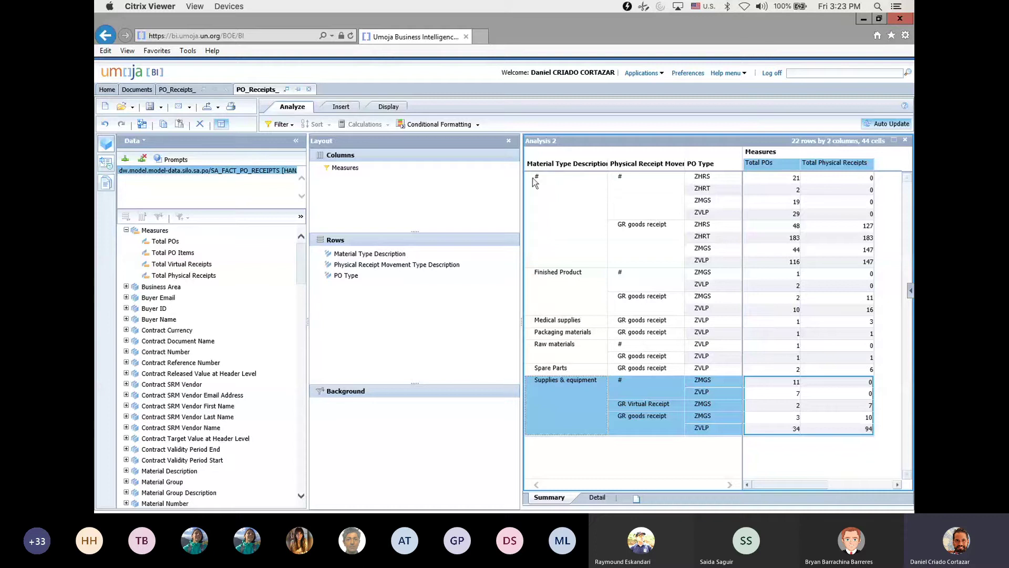
# Step: Show totals for the Material Type Description dimension in the summary rows
pyautogui.rightClick(368, 257)
pyautogui.moveTo(402, 288)
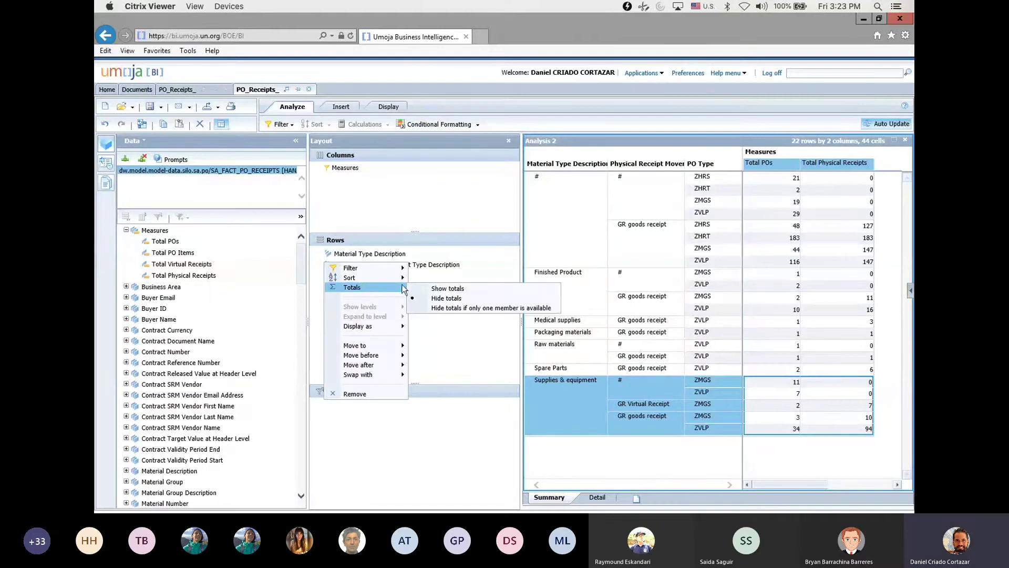
pyautogui.click(436, 291)
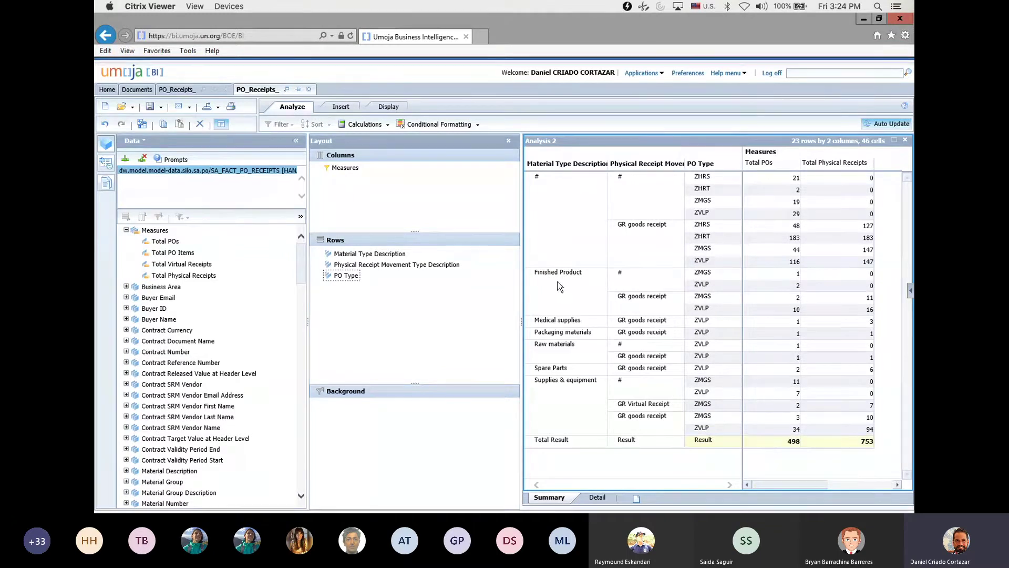
# Step: Filter PO Type to the ZVLP member only and move the filtered dimension from Rows to Background
pyautogui.moveTo(563, 502)
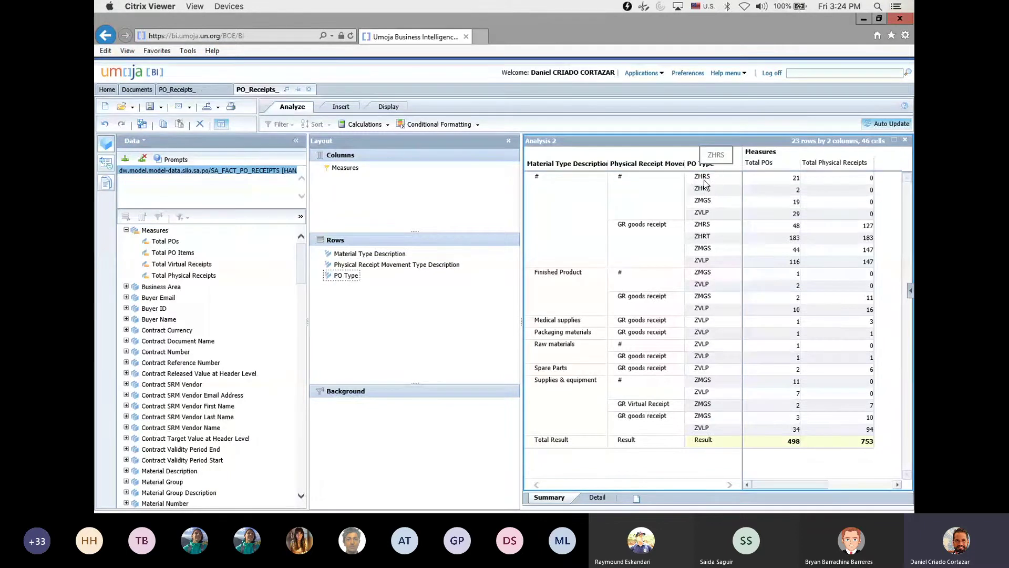
pyautogui.click(704, 215)
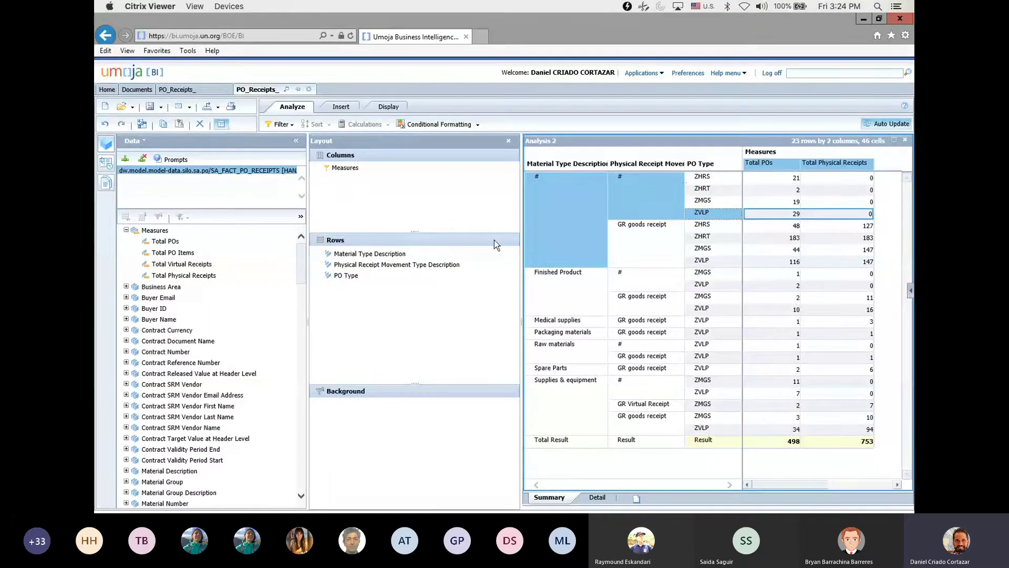
pyautogui.click(340, 276)
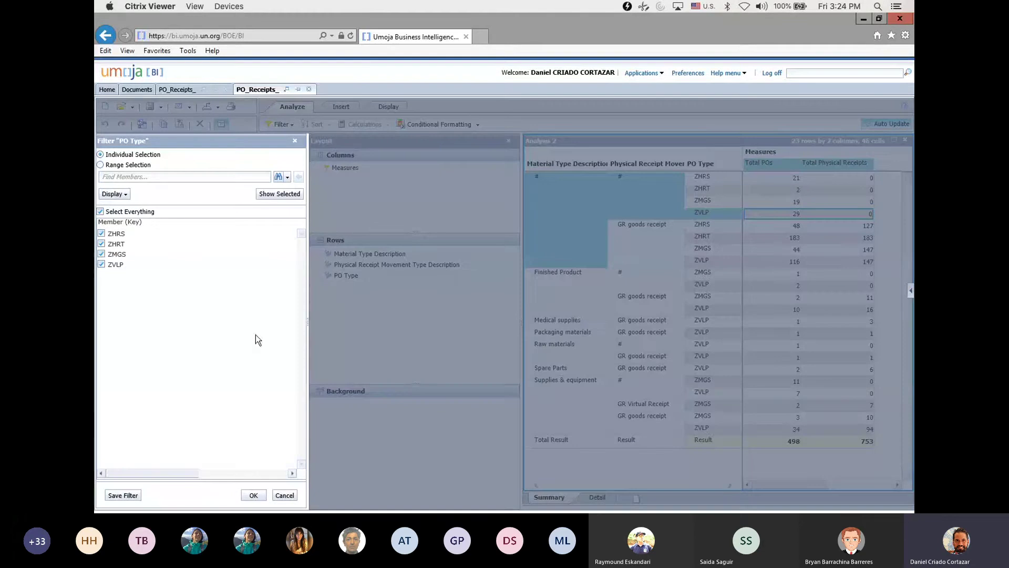
pyautogui.click(100, 212)
pyautogui.click(101, 264)
pyautogui.click(254, 496)
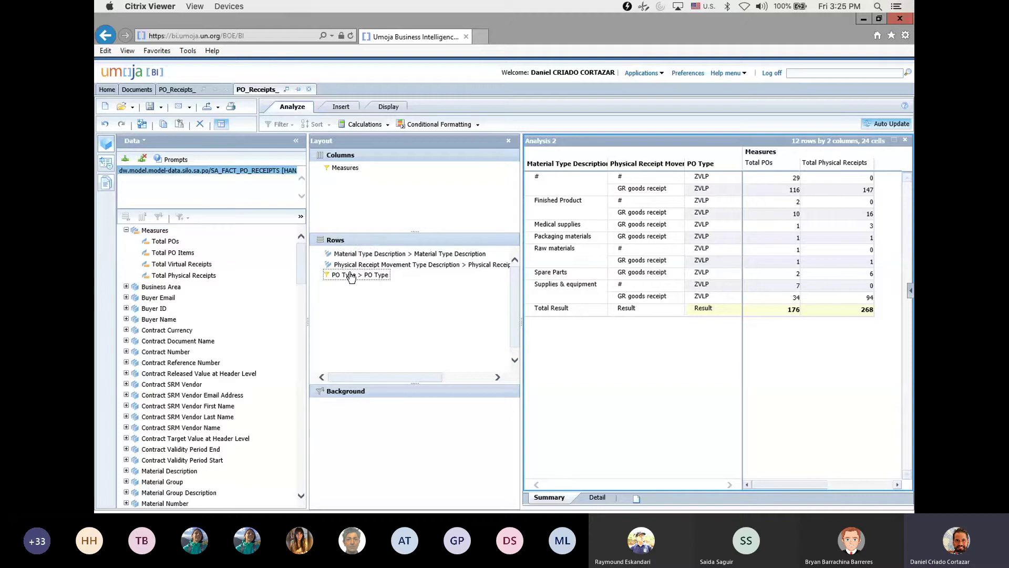
pyautogui.moveTo(349, 275); pyautogui.dragTo(370, 423)
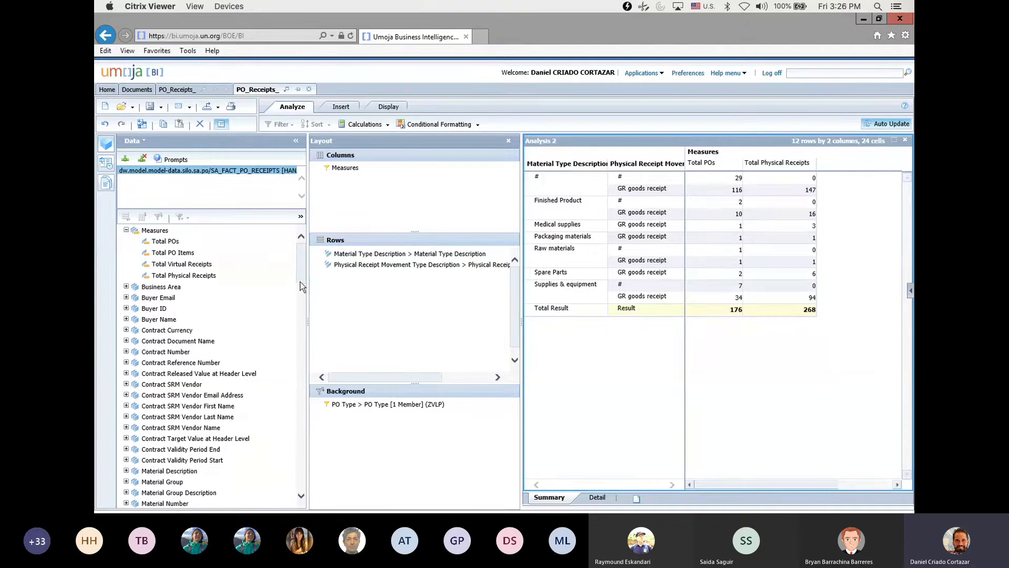
# Step: Browse the data source's available dimensions, from the buyer and contract fields through the physical receipt, plant and PO fields
pyautogui.moveTo(300, 282); pyautogui.dragTo(301, 292)
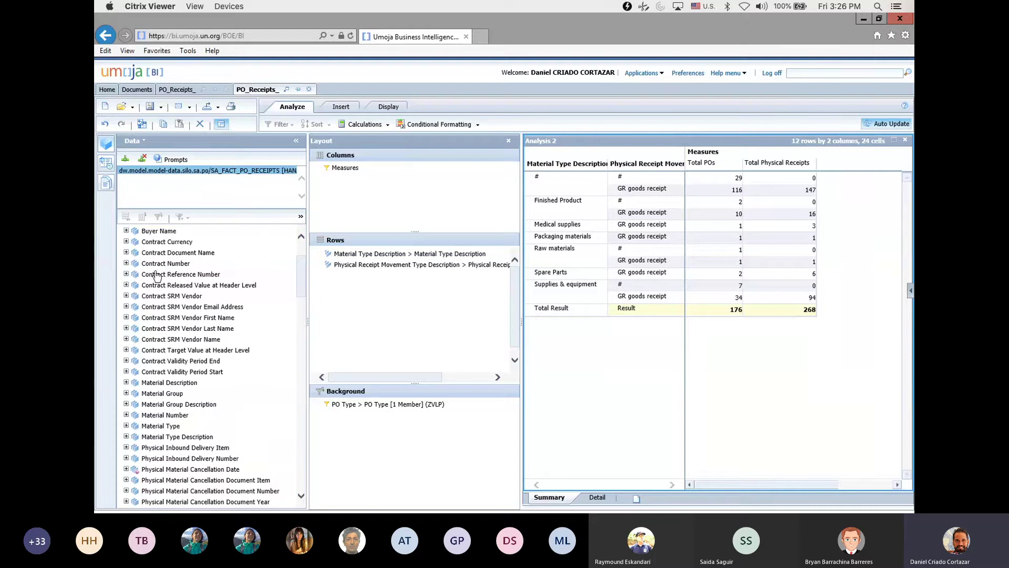
pyautogui.scroll(3, 143, 319)
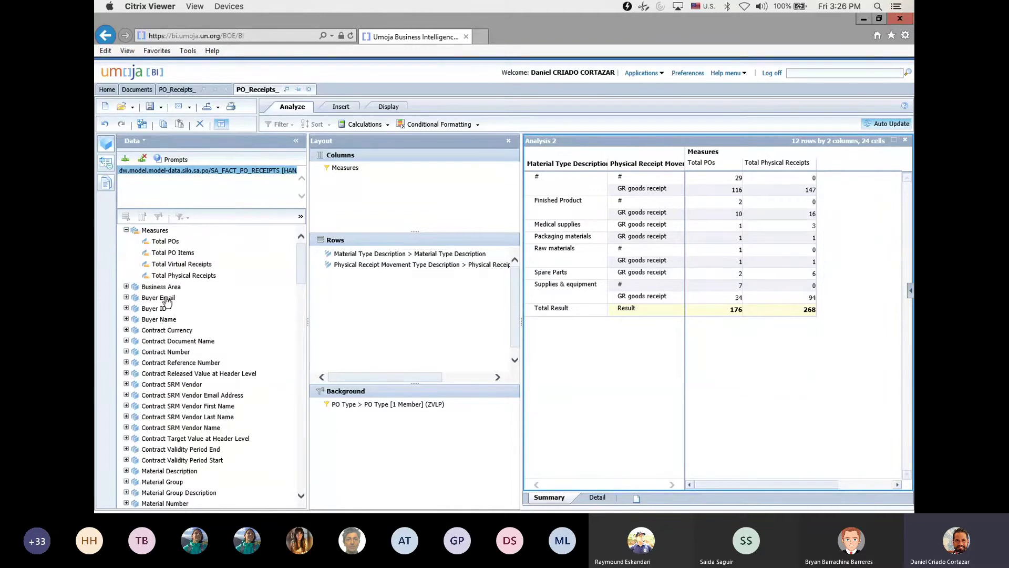
pyautogui.scroll(-10, 167, 302)
pyautogui.scroll(-1, 167, 301)
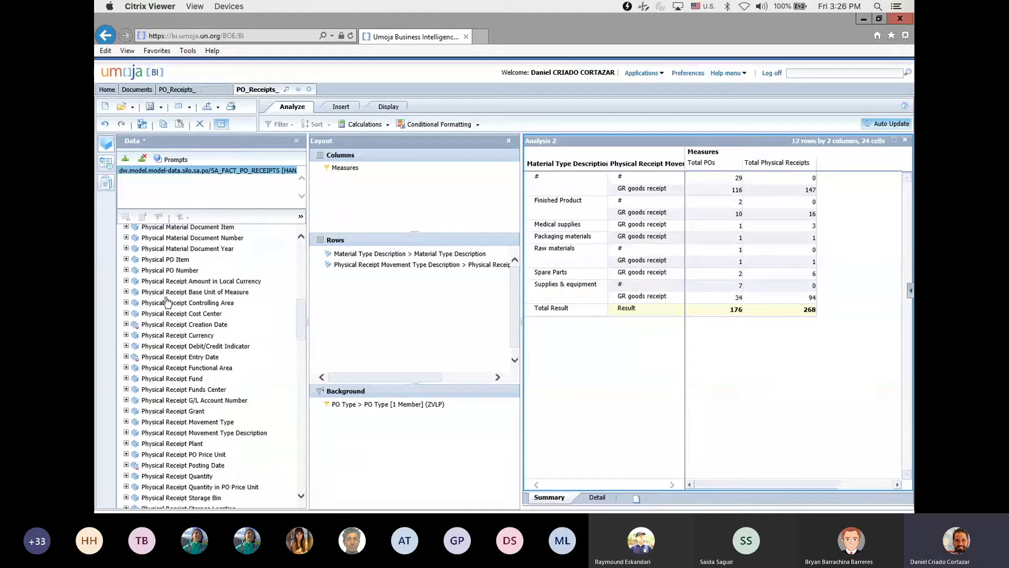
pyautogui.click(301, 238)
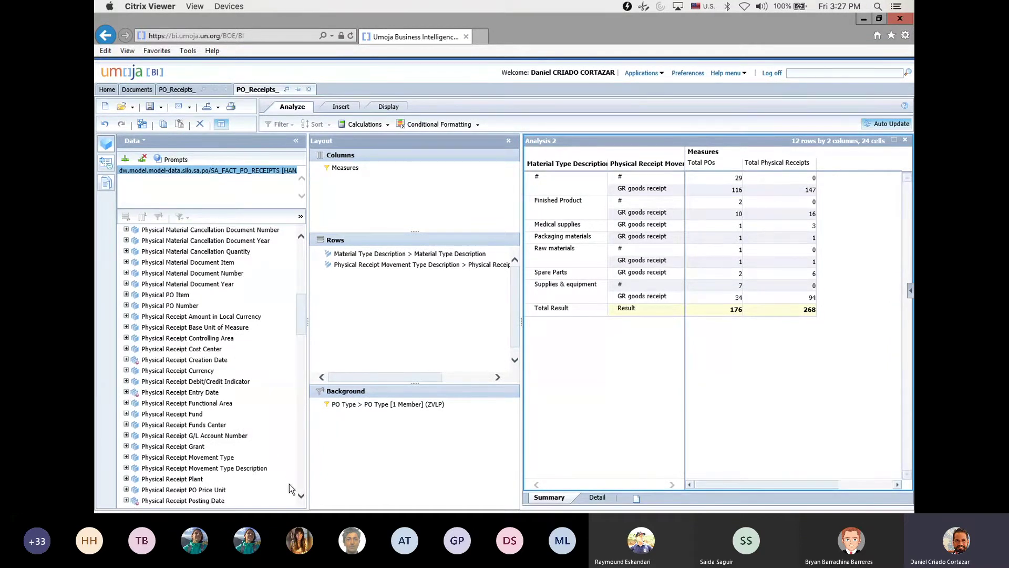
pyautogui.click(301, 497)
pyautogui.scroll(-5, 301, 496)
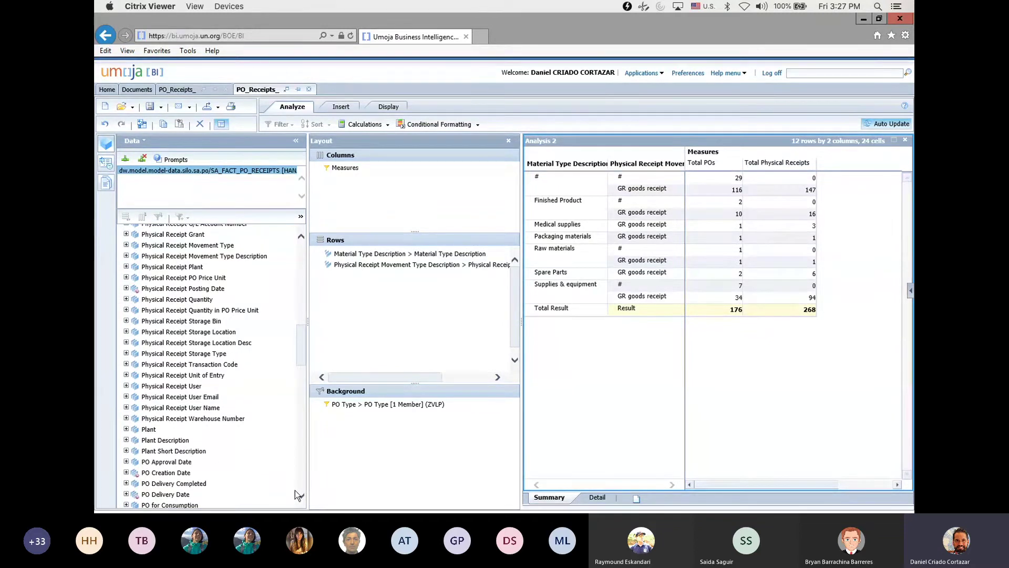
# Step: Expand the PO Number dimension in the data source list and try to add its PO Number level to Rows
pyautogui.scroll(-5, 298, 494)
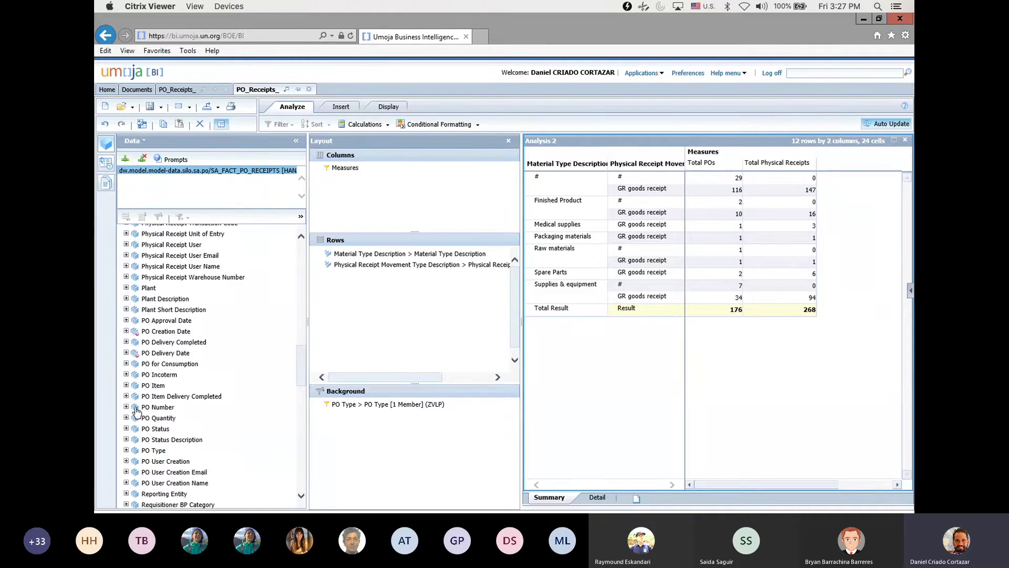
pyautogui.doubleClick(153, 408)
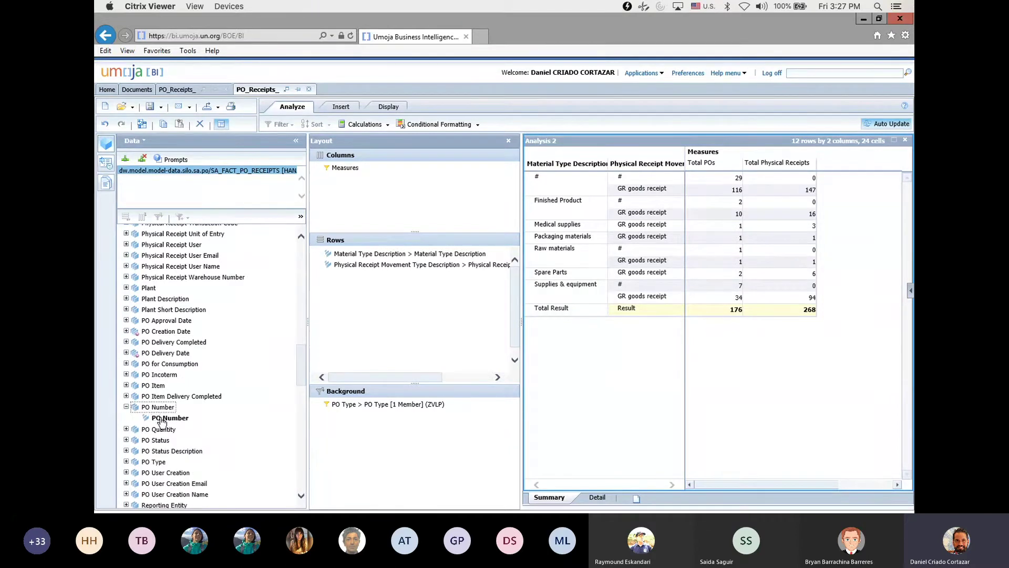
pyautogui.moveTo(162, 420); pyautogui.dragTo(330, 316)
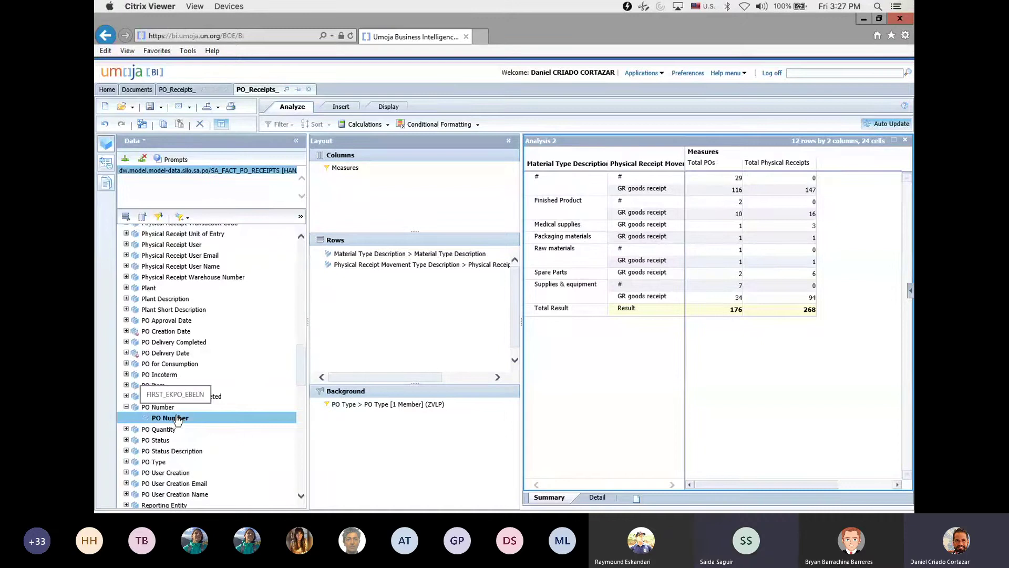
pyautogui.click(543, 181)
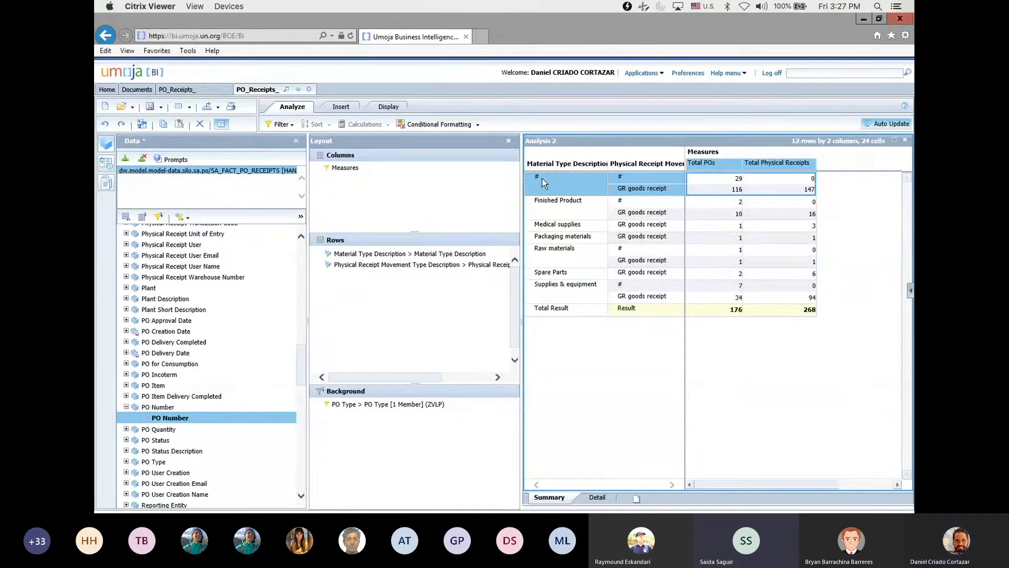
pyautogui.rightClick(541, 178)
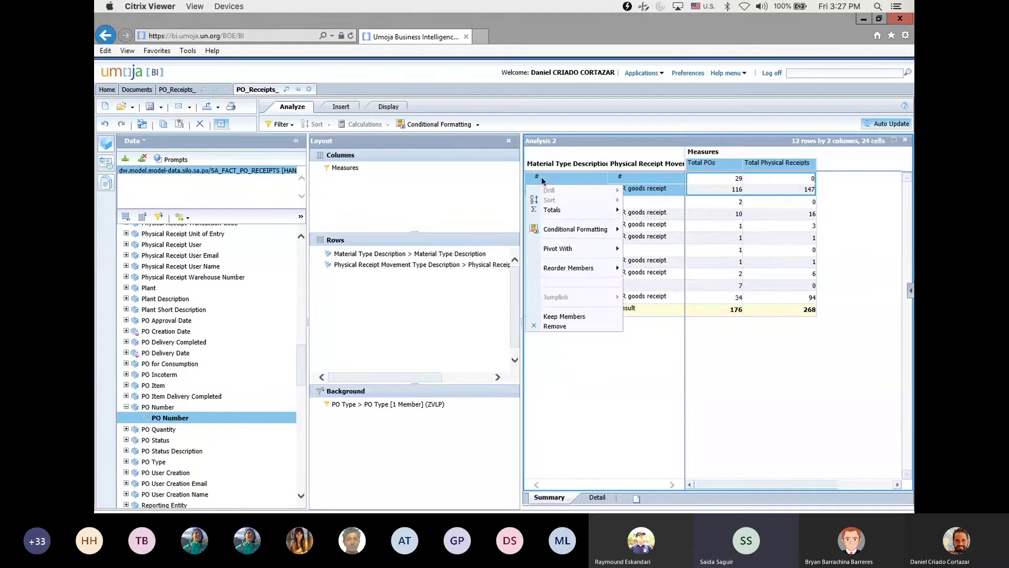
pyautogui.click(599, 382)
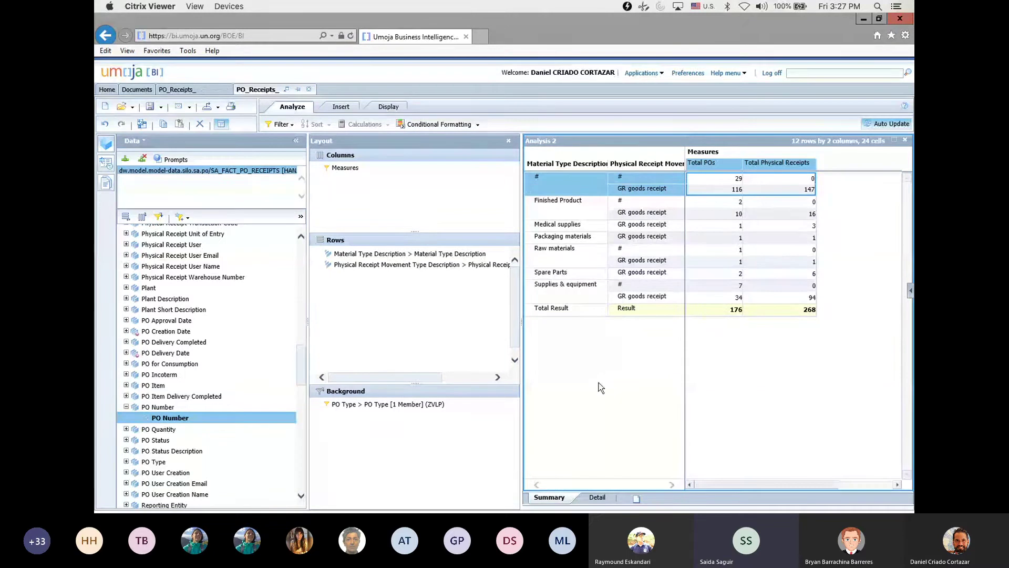
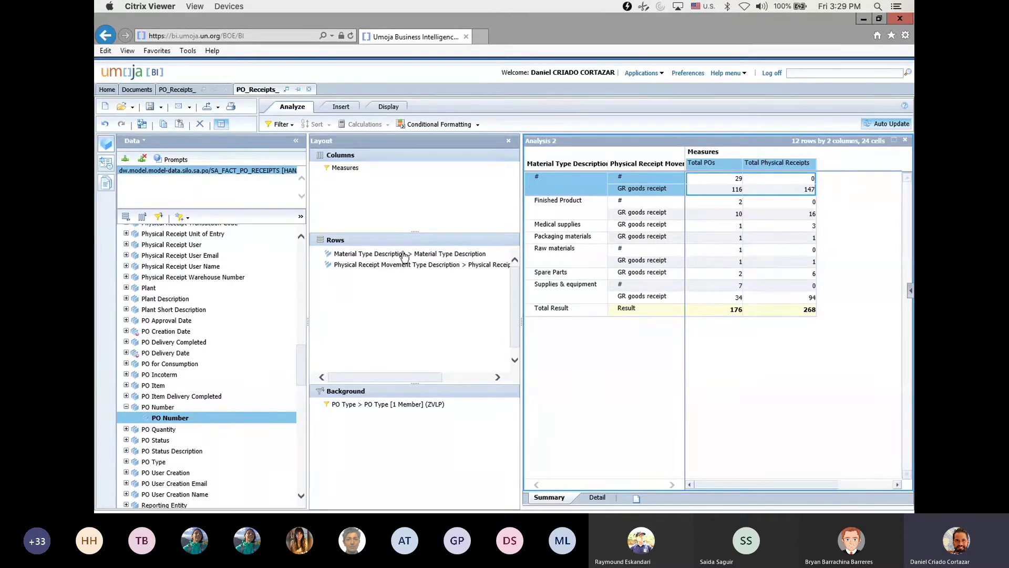
# Step: Filter Material Type Description to exclude the # member
pyautogui.click(361, 256)
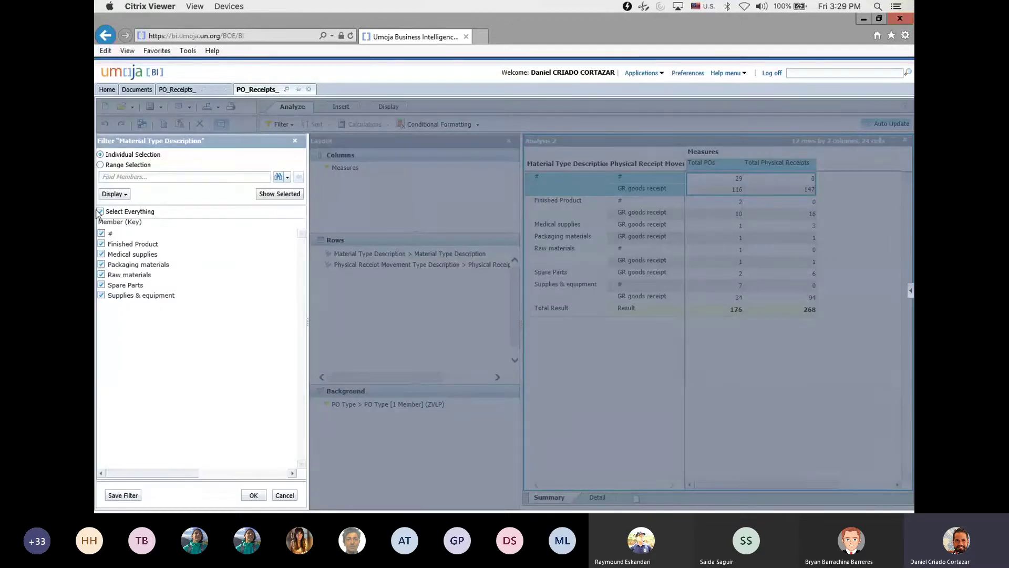
pyautogui.click(102, 233)
pyautogui.click(248, 495)
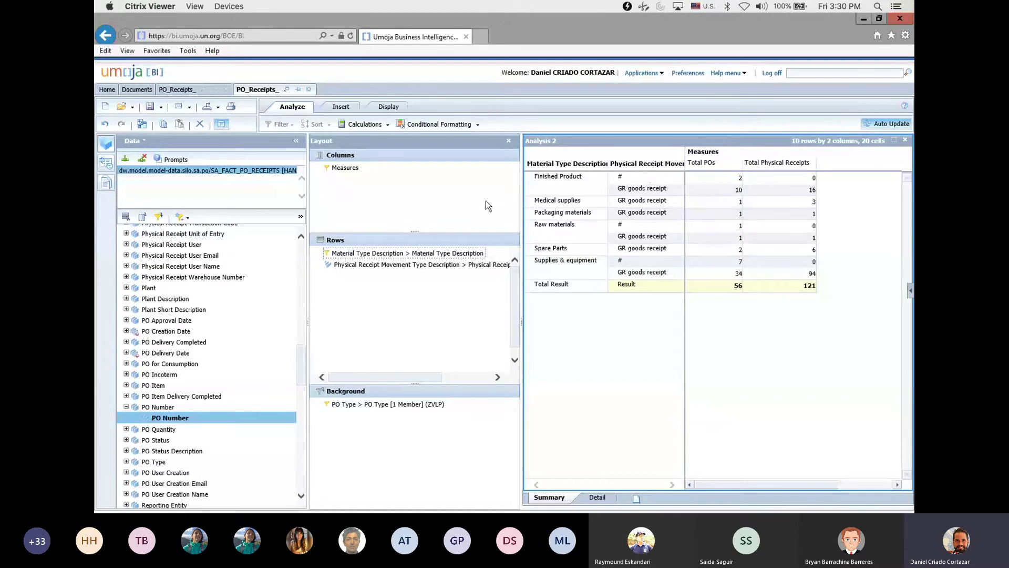
# Step: Exclude the # member from Physical Receipt Movement Type Description and move the filtered dimension from Rows to Background
pyautogui.click(390, 269)
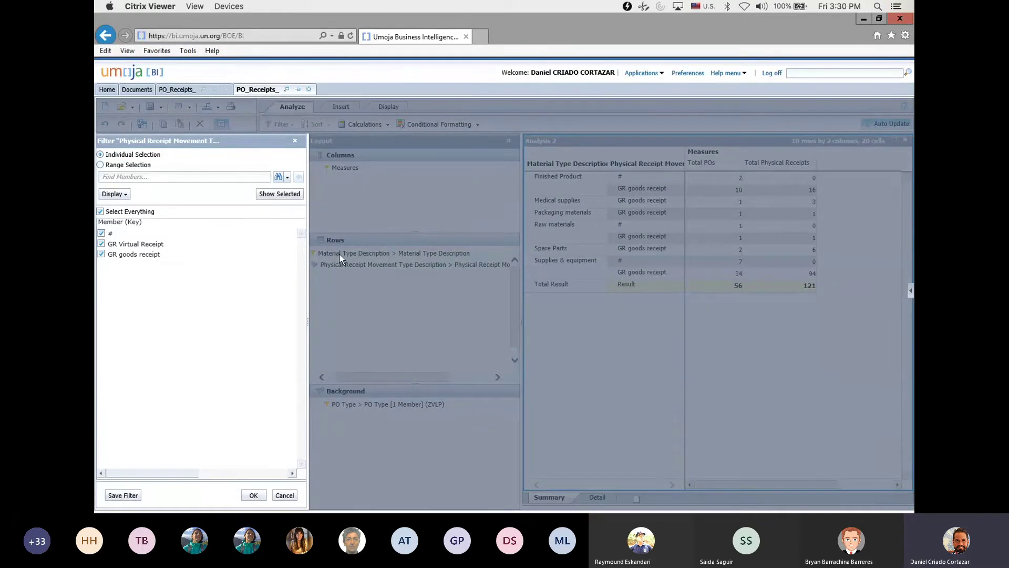
pyautogui.click(101, 233)
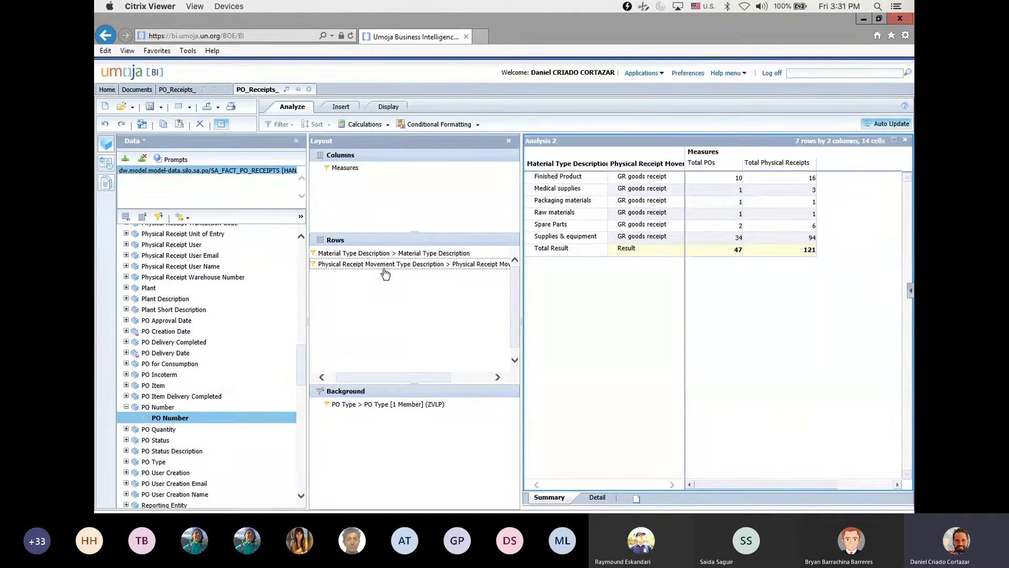
pyautogui.moveTo(385, 269); pyautogui.dragTo(389, 431)
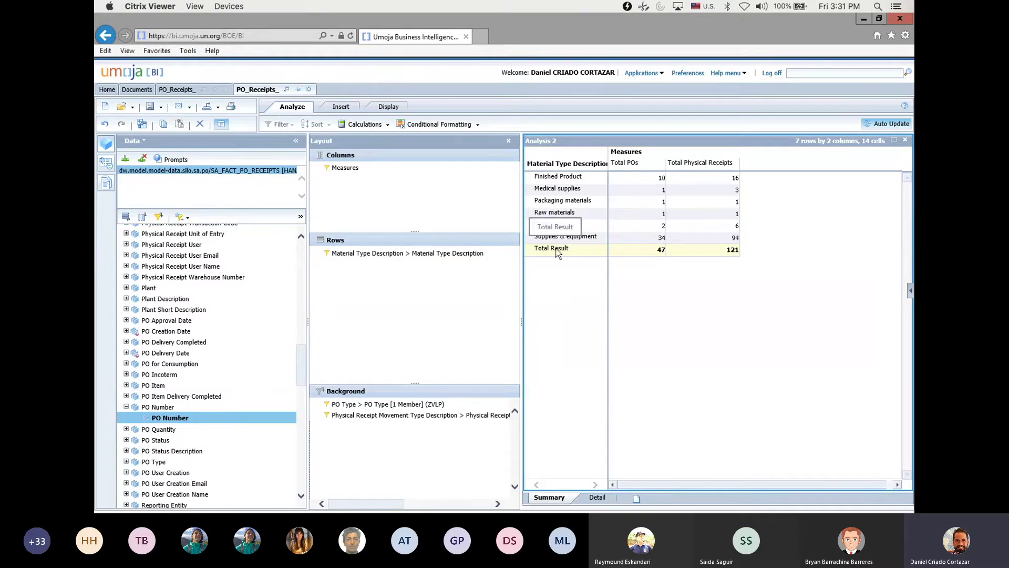
# Step: Add PO Number to Rows below Material Type Description and widen the Material Type Description column to show its full heading
pyautogui.click(183, 422)
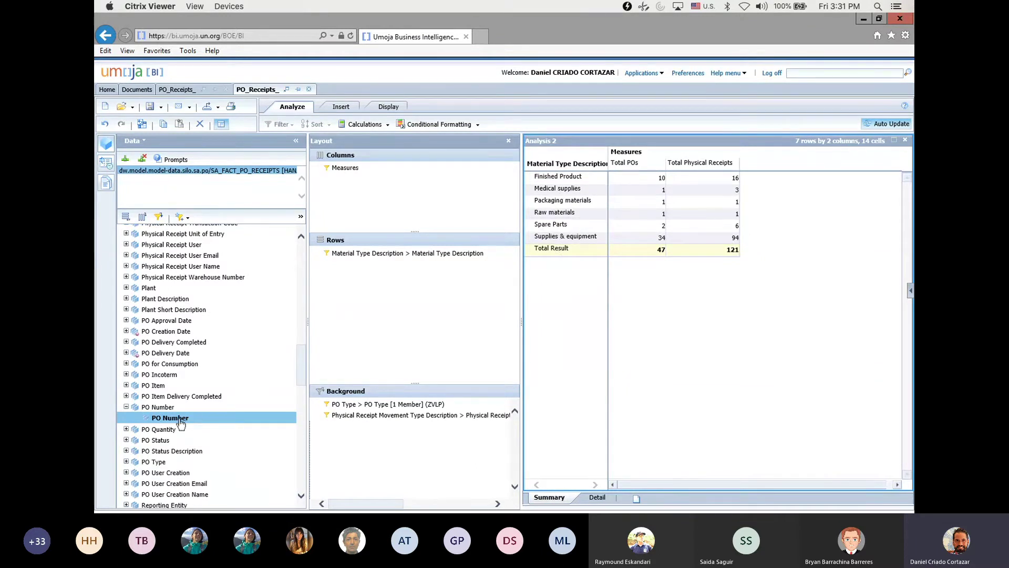
pyautogui.moveTo(343, 318); pyautogui.dragTo(388, 299)
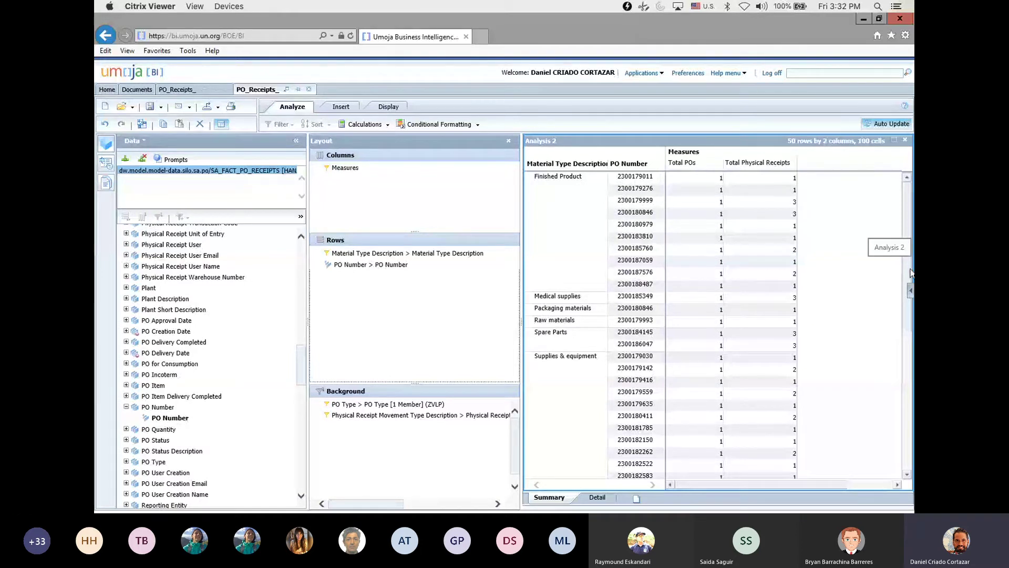
pyautogui.moveTo(908, 280); pyautogui.dragTo(911, 188)
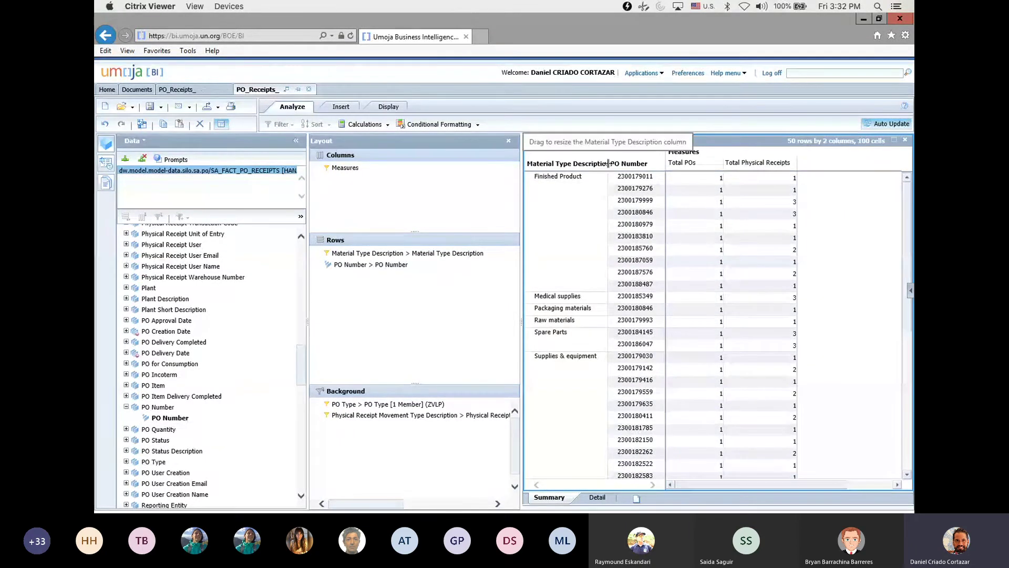
pyautogui.moveTo(608, 164); pyautogui.dragTo(624, 164)
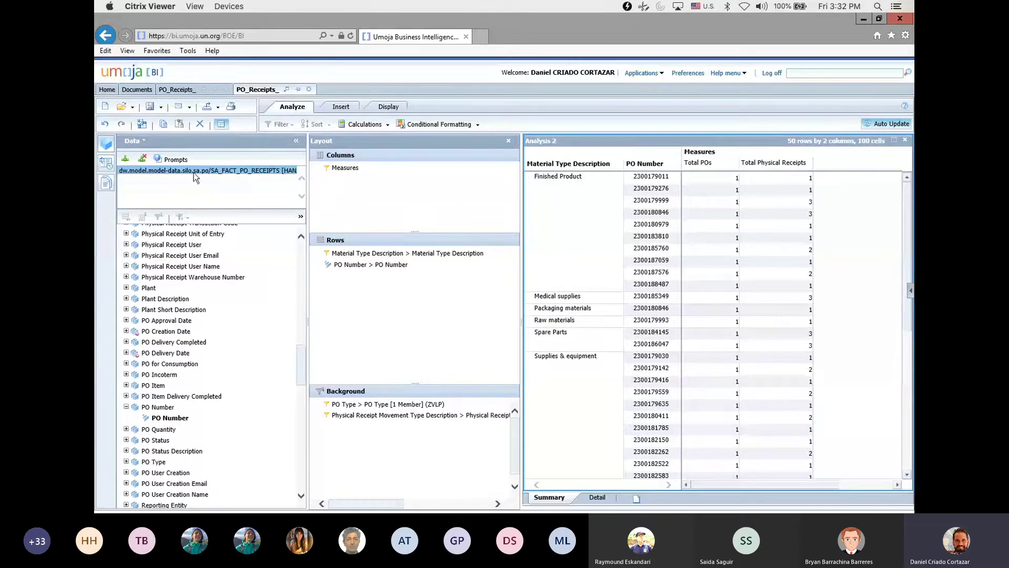
# Step: Review the Plant and Contract Number prompts in the first PO_Receipts_ workspace, and return to the second workspace
pyautogui.click(177, 90)
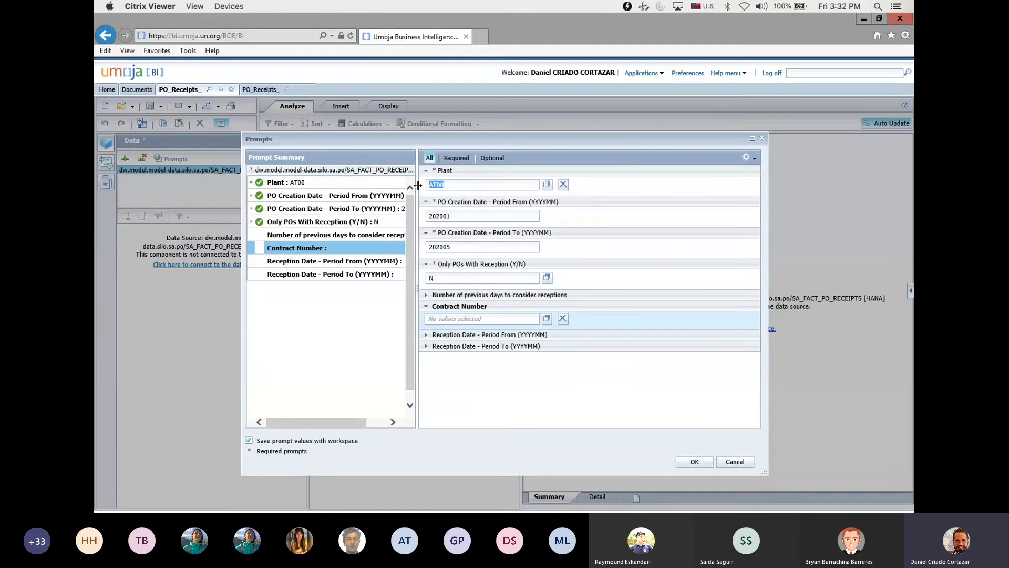
pyautogui.click(460, 187)
pyautogui.click(497, 317)
pyautogui.click(266, 92)
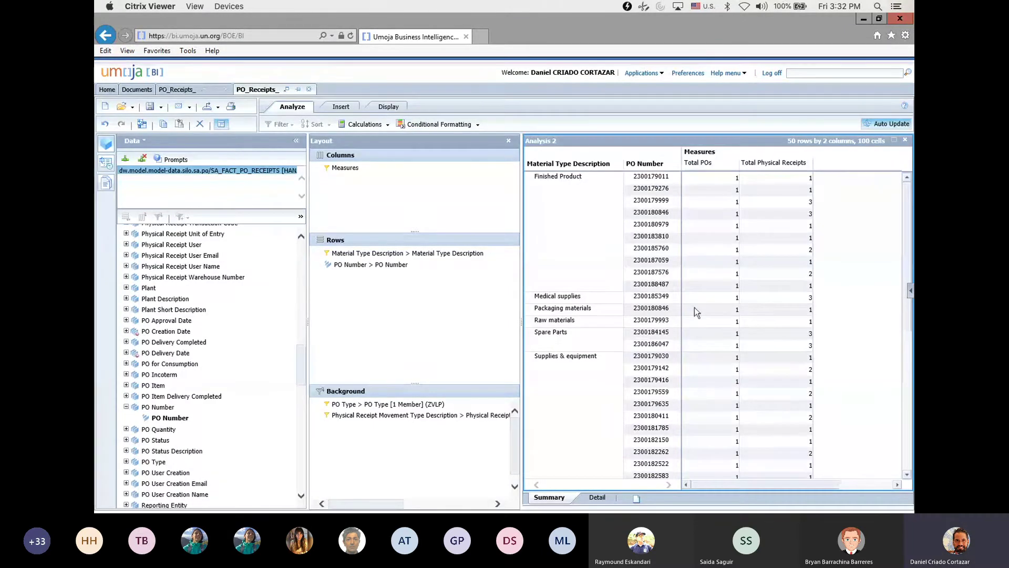
# Step: Keep only the Supplies & equipment member of Material Type Description in the summary
pyautogui.scroll(-5, 695, 307)
pyautogui.scroll(5, 695, 307)
pyautogui.scroll(-5, 568, 359)
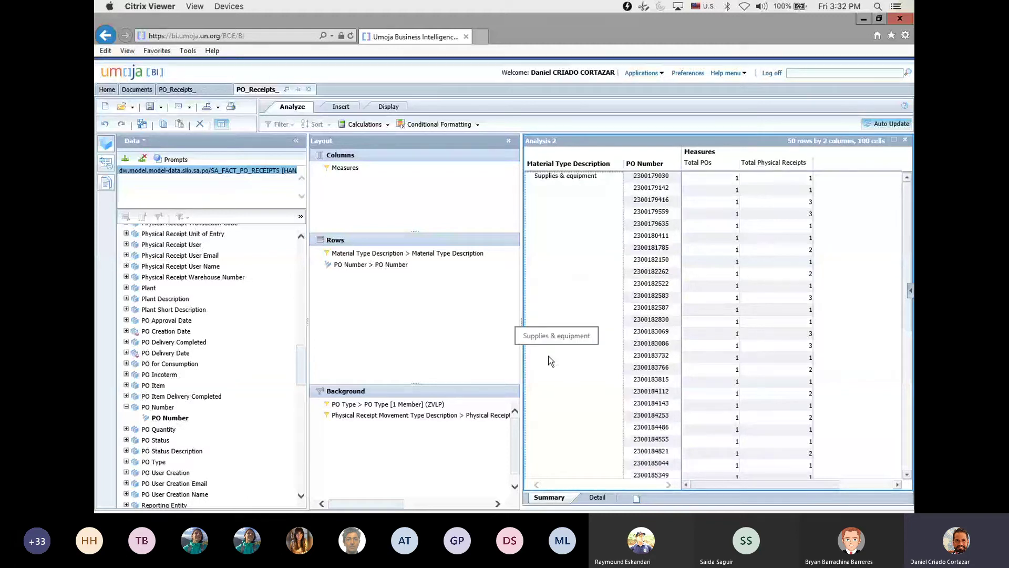
pyautogui.scroll(5, 550, 361)
pyautogui.click(550, 362)
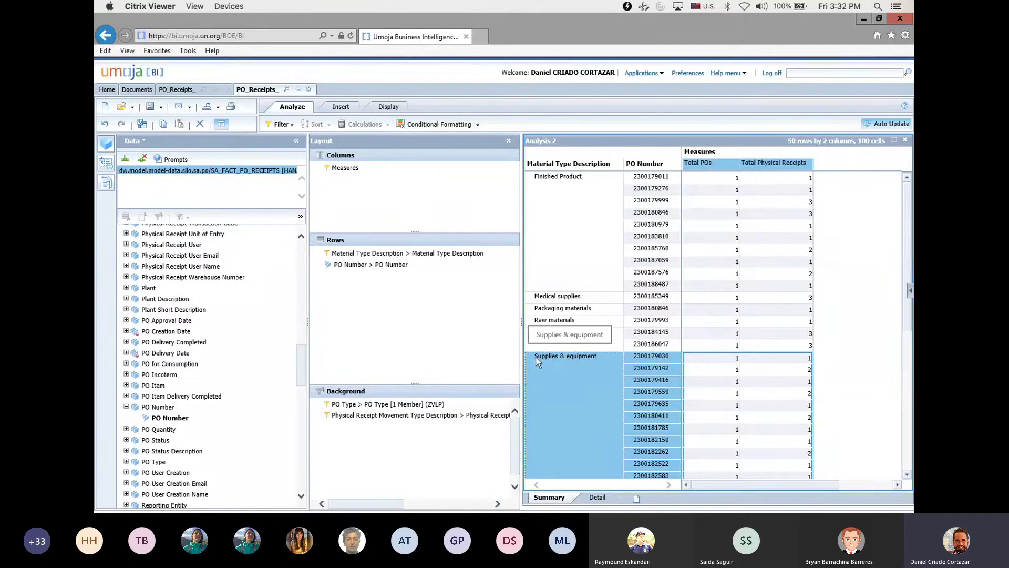
pyautogui.rightClick(566, 358)
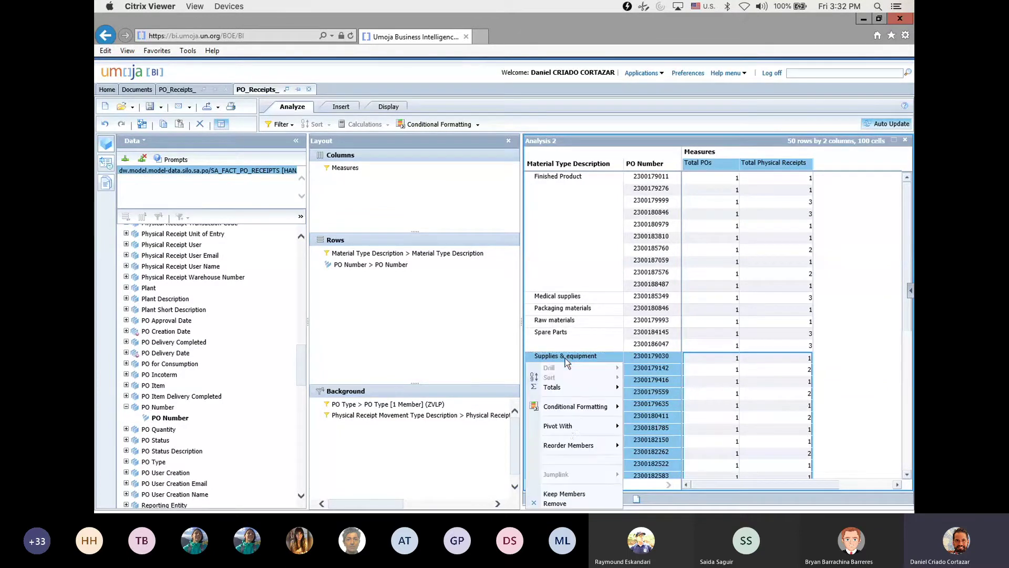
pyautogui.click(564, 494)
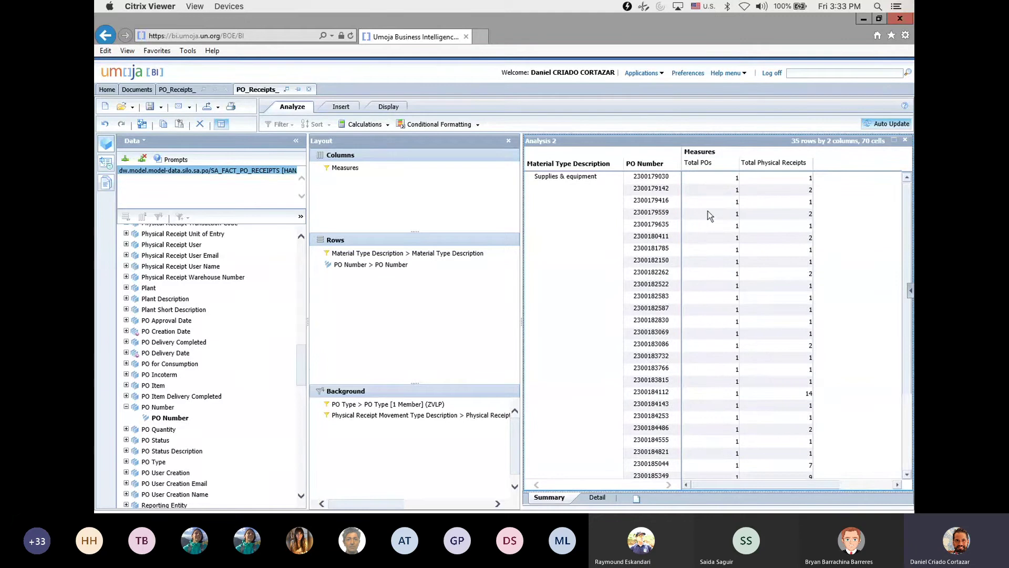
# Step: Keep only the Supplies & equipment purchase order that has 14 physical receipts in the summary
pyautogui.scroll(-3, 708, 210)
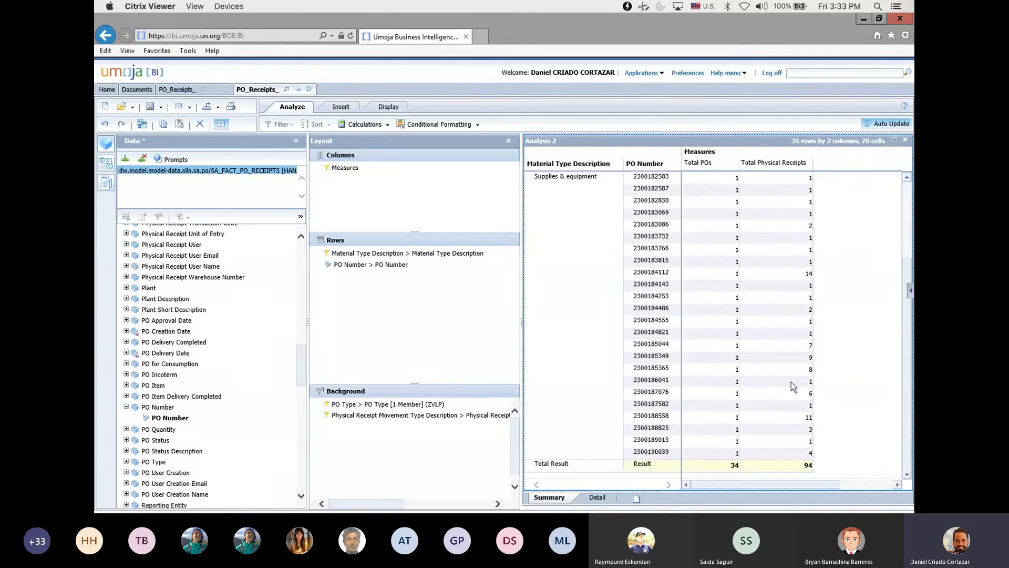
pyautogui.scroll(3, 774, 353)
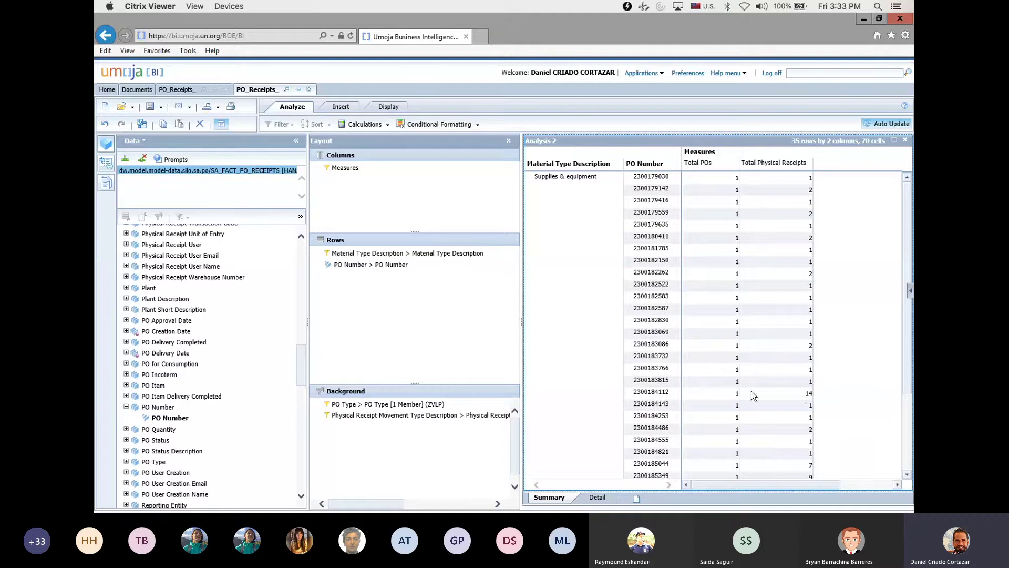
pyautogui.click(799, 395)
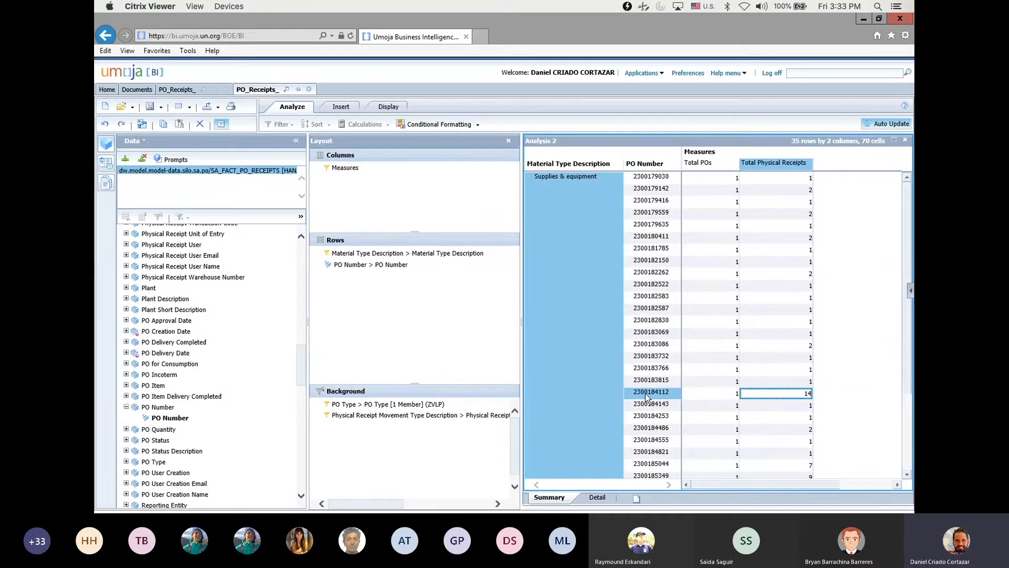
pyautogui.hotkey('shift', 'Left')
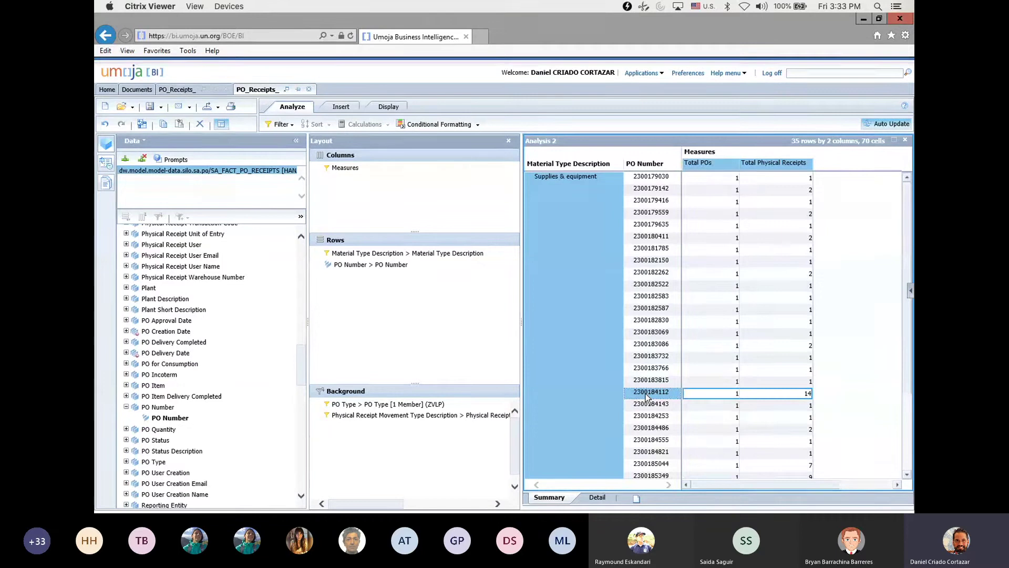
pyautogui.rightClick(647, 397)
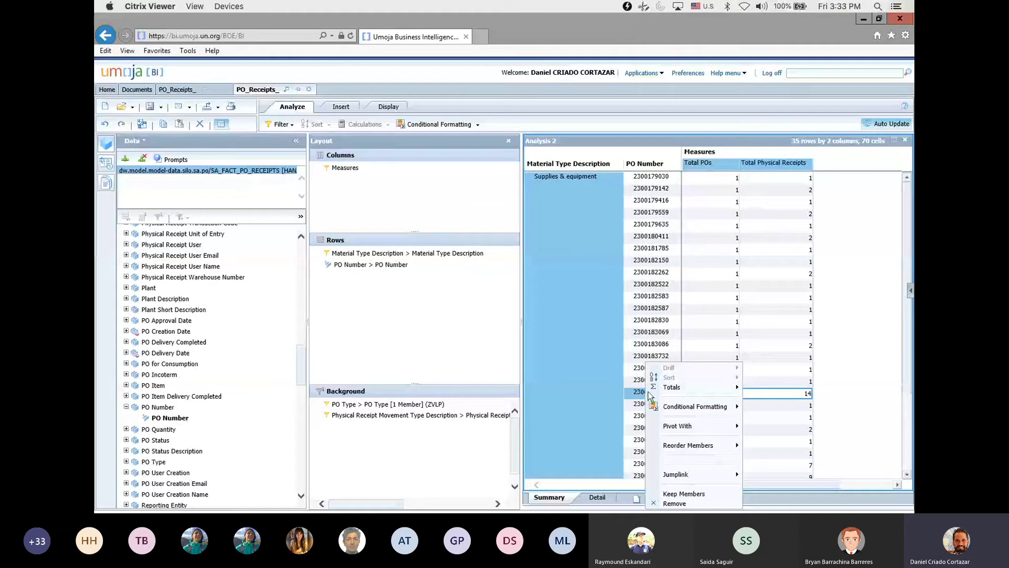
pyautogui.moveTo(648, 391)
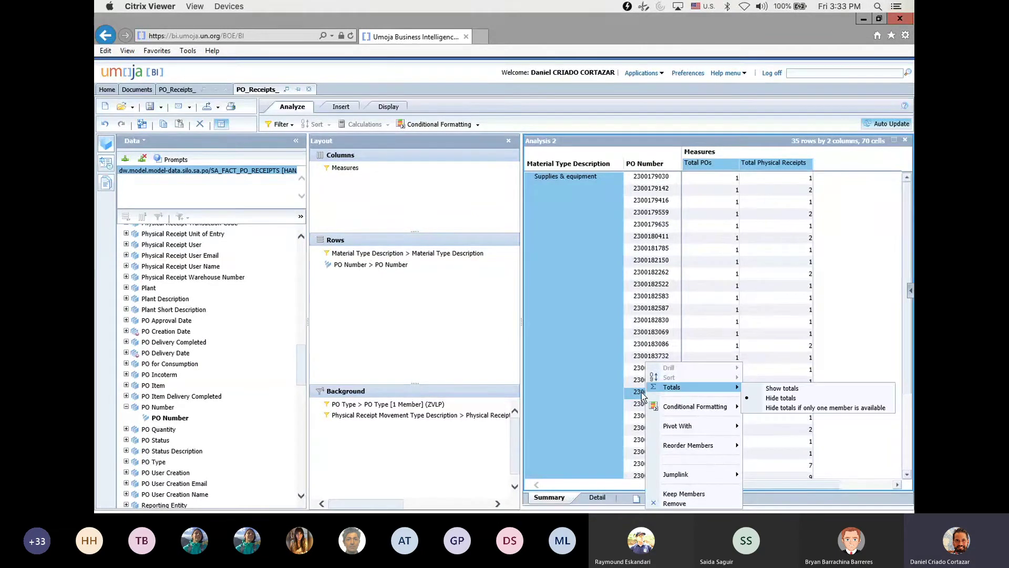
pyautogui.click(677, 492)
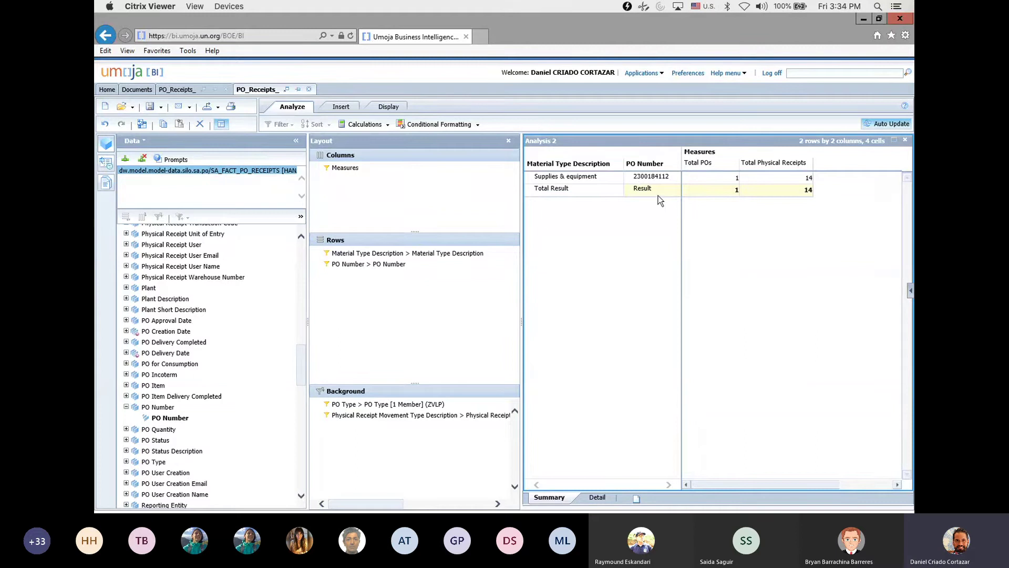
pyautogui.rightClick(361, 270)
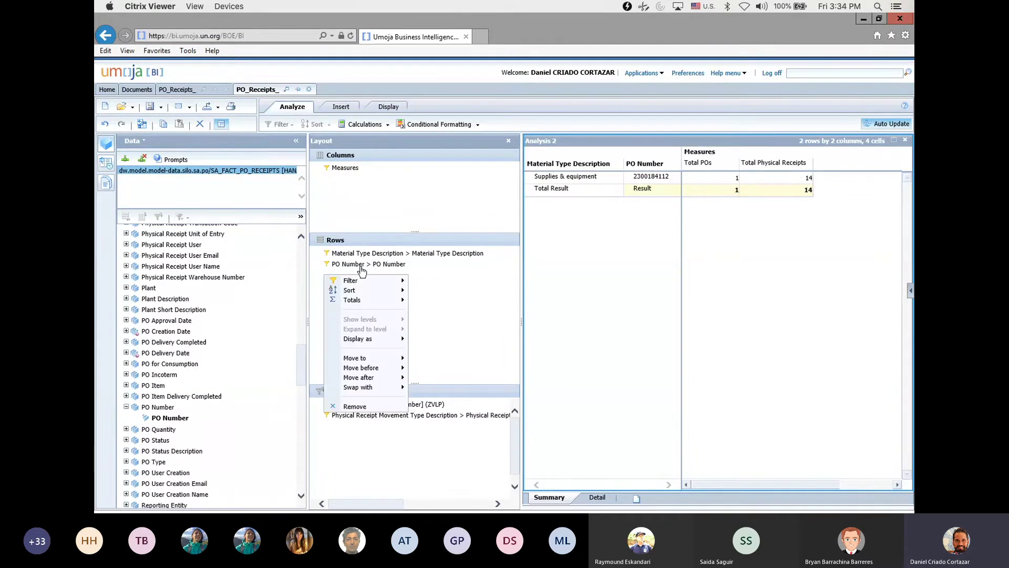
pyautogui.moveTo(364, 301)
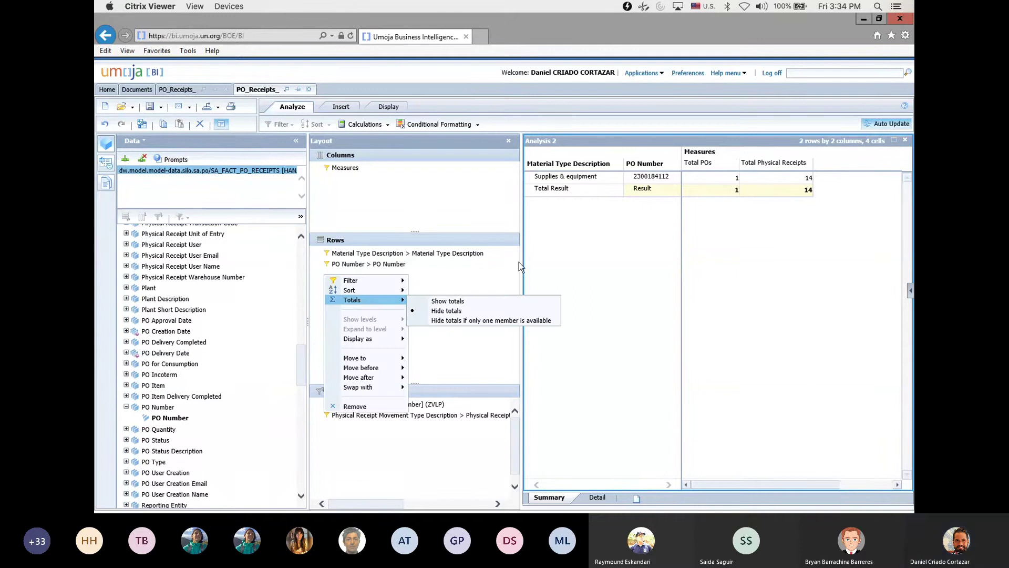
pyautogui.click(383, 257)
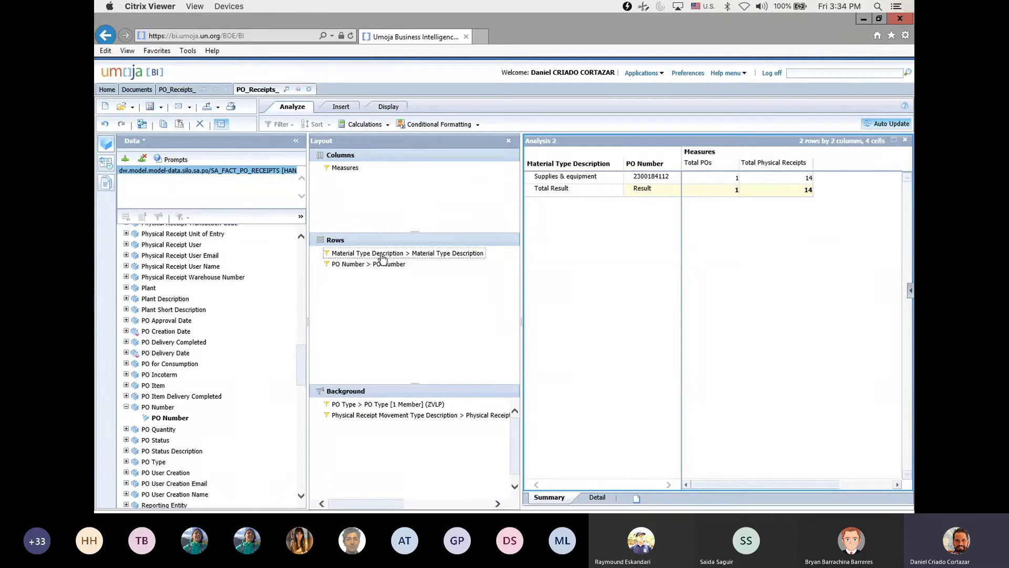
# Step: Hide totals for the Material Type Description dimension in the summary rows
pyautogui.rightClick(402, 266)
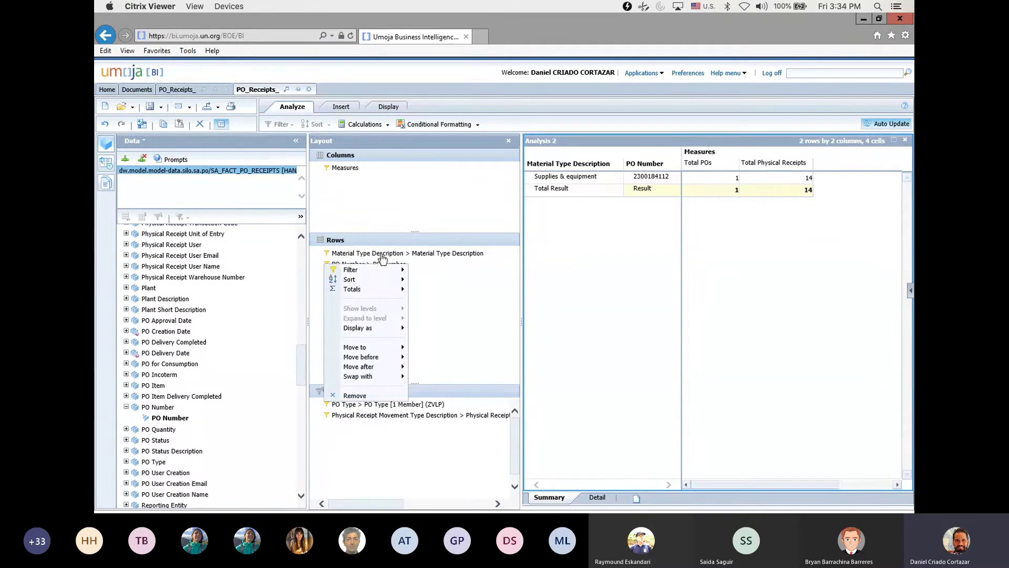
pyautogui.moveTo(380, 287)
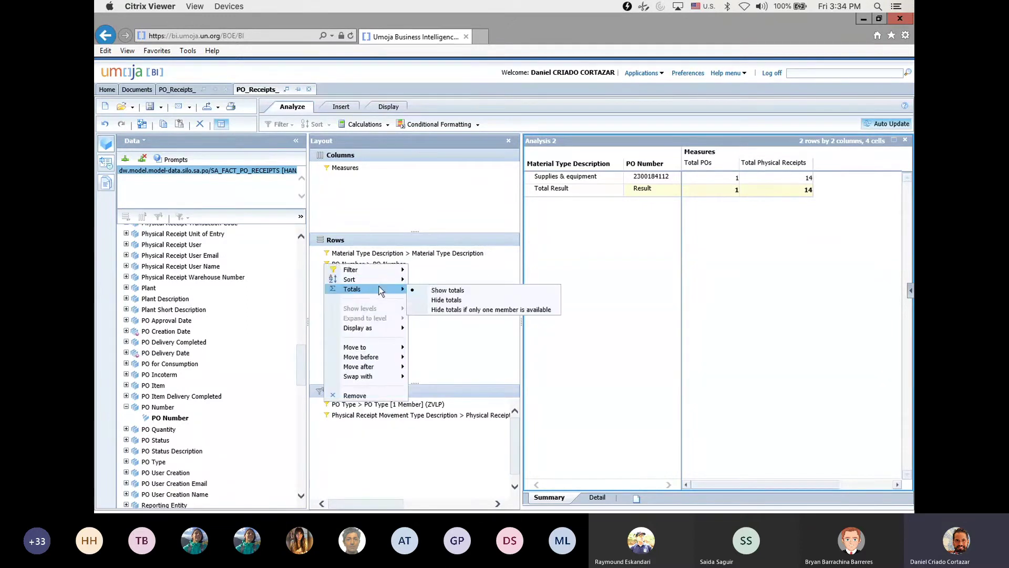
pyautogui.click(455, 300)
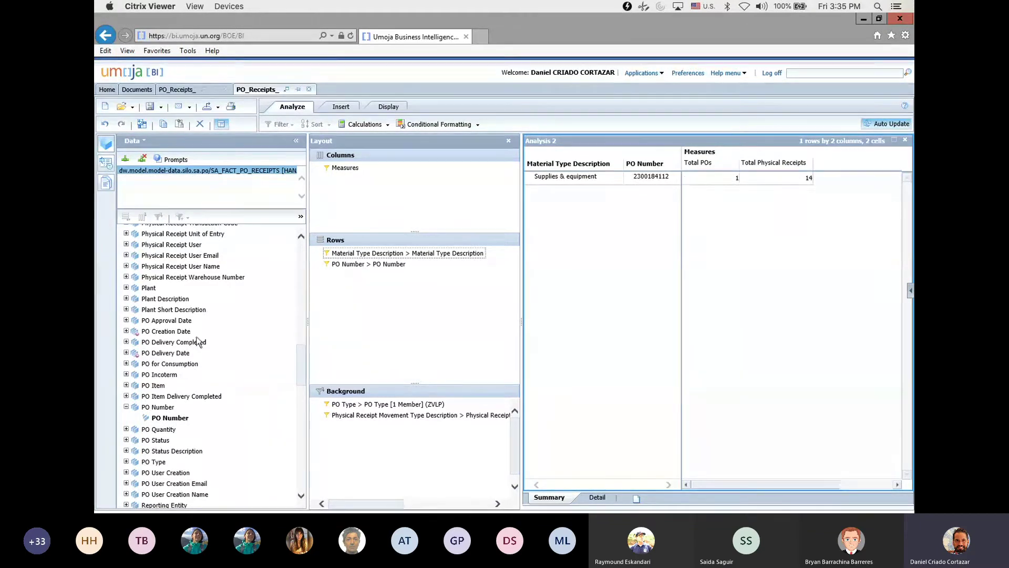
# Step: Move the PO Type dimension from Background into Rows, and return it to Background
pyautogui.scroll(3, 197, 364)
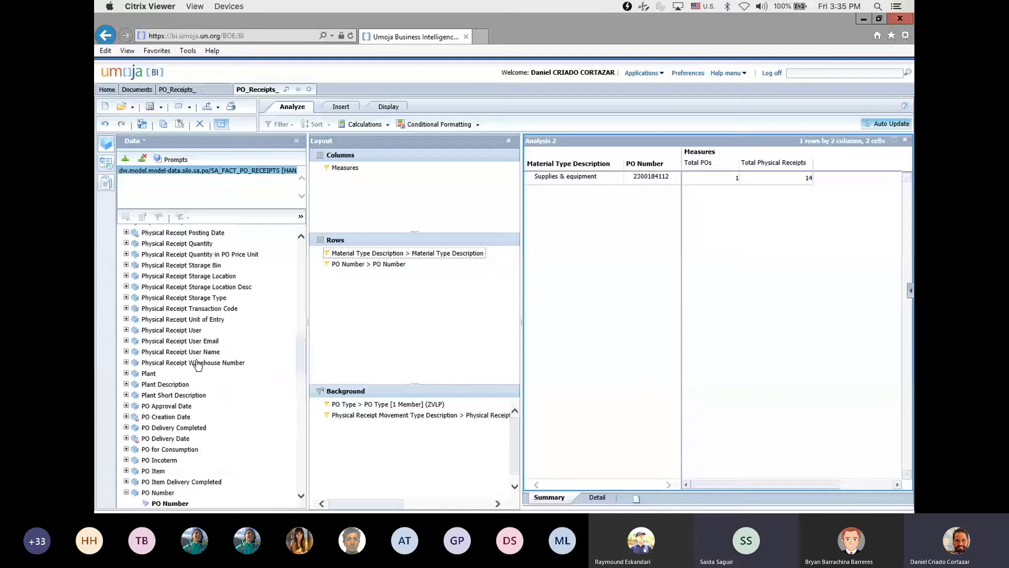
pyautogui.scroll(-15, 197, 364)
pyautogui.scroll(10, 197, 363)
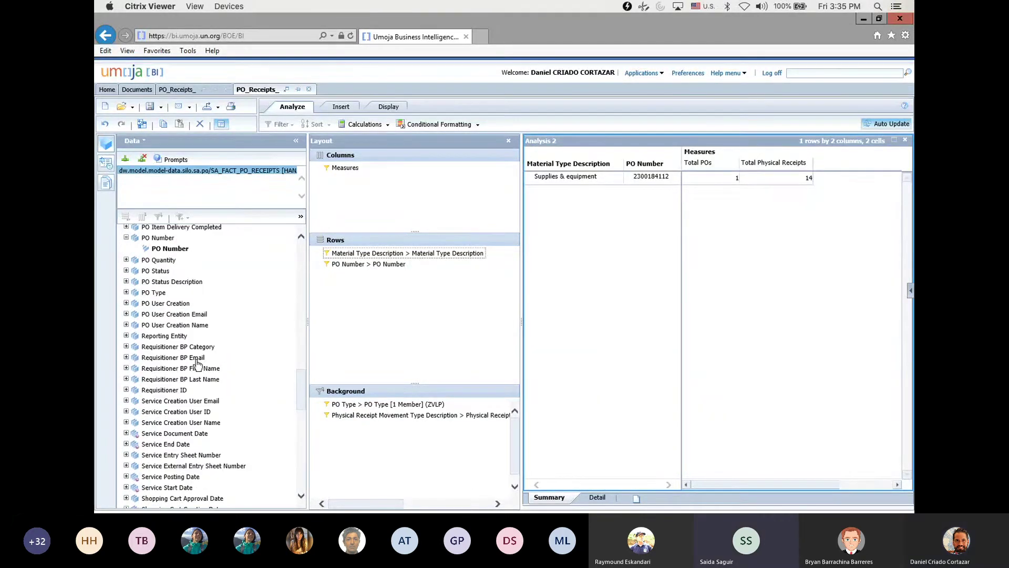
pyautogui.scroll(2, 198, 363)
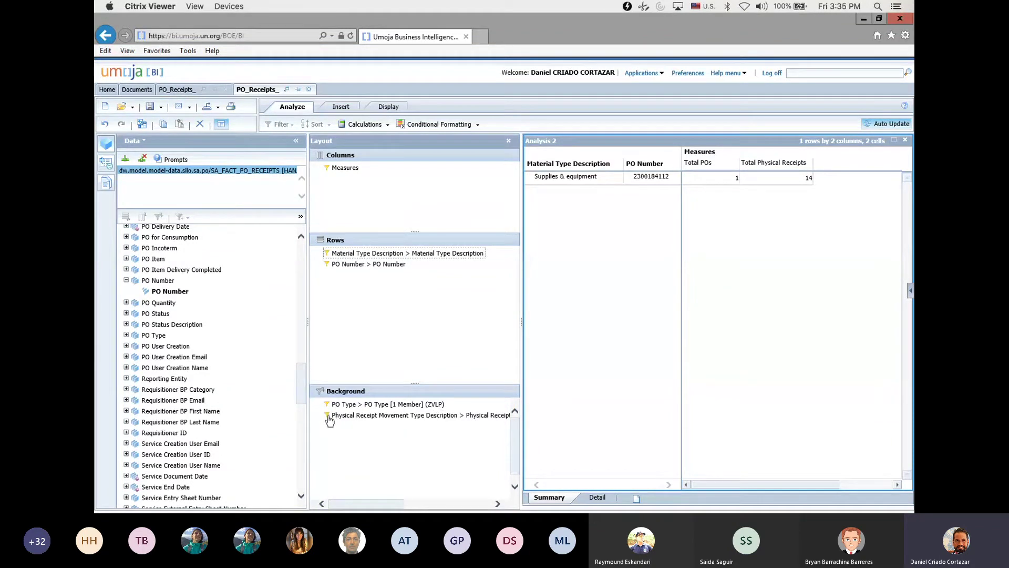
pyautogui.moveTo(373, 419)
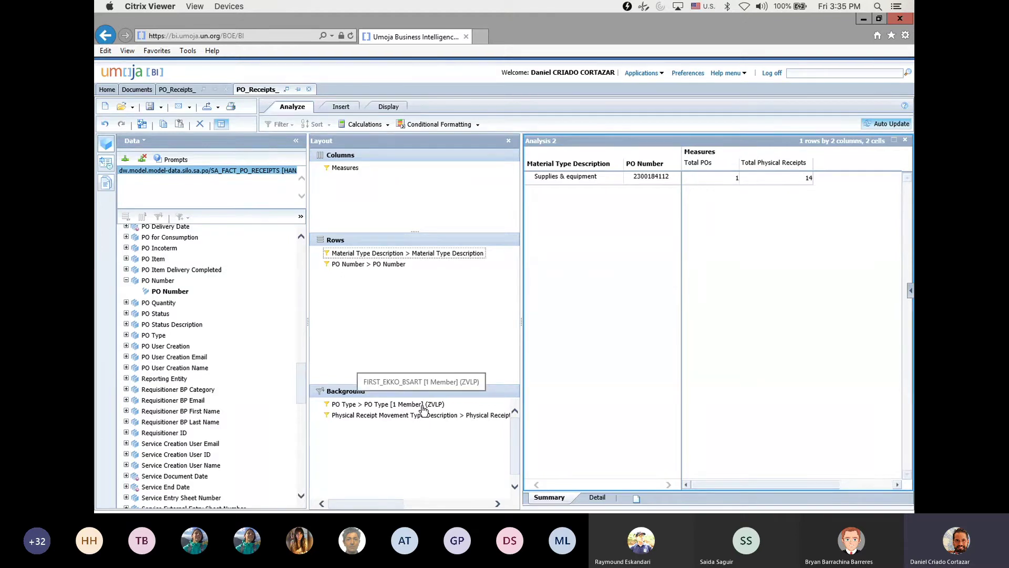
pyautogui.moveTo(424, 409); pyautogui.dragTo(411, 307)
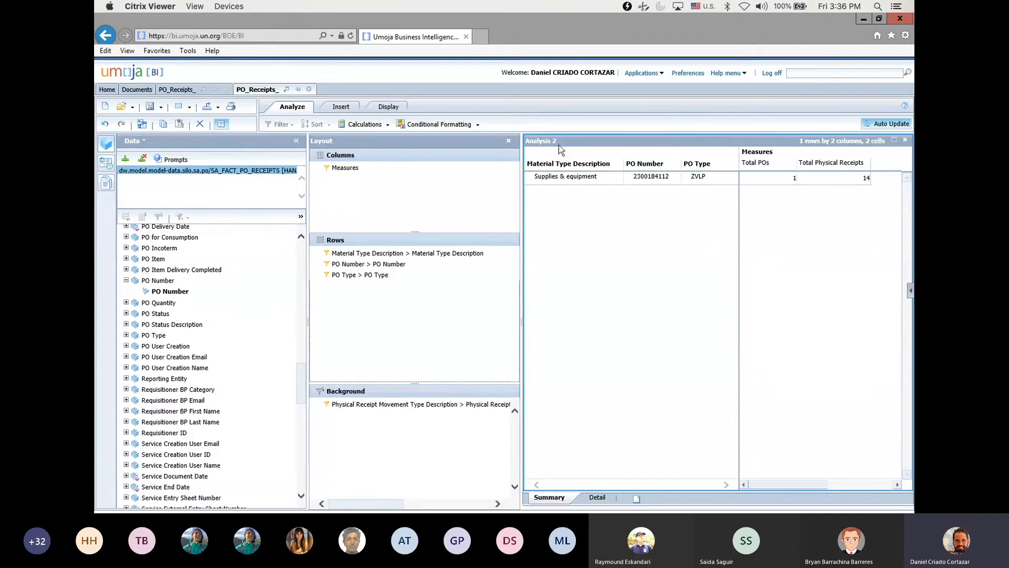
pyautogui.moveTo(349, 281); pyautogui.dragTo(357, 429)
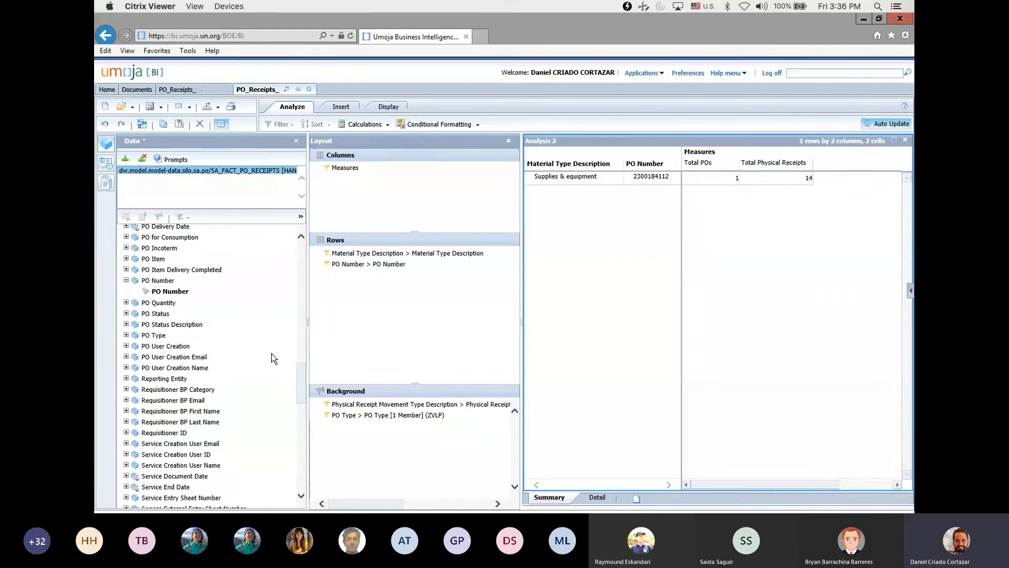
# Step: Add the Material Group Description dimension to Rows below PO Number, and widen its column to show the full heading
pyautogui.moveTo(298, 388); pyautogui.dragTo(294, 308)
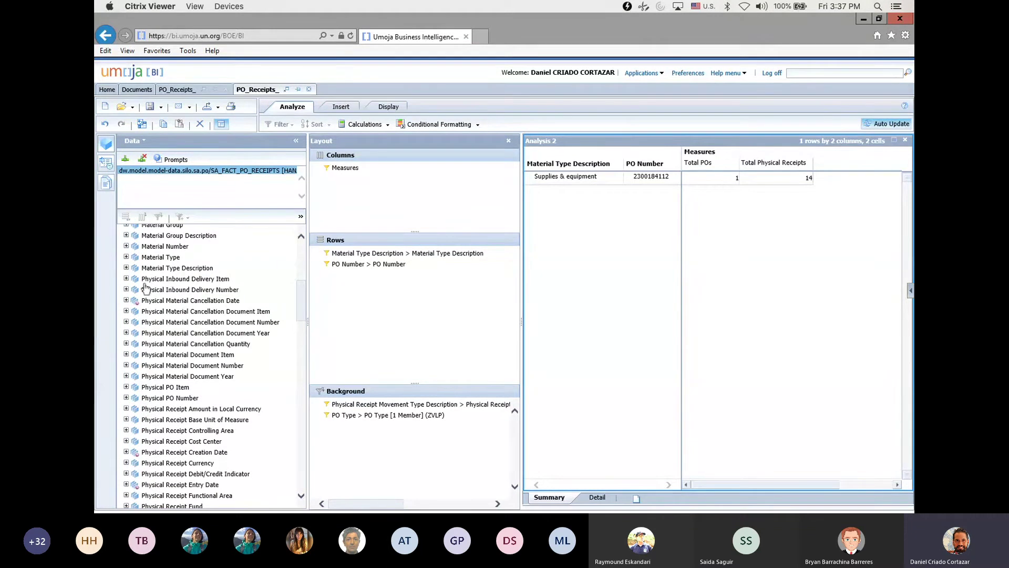
pyautogui.click(129, 270)
pyautogui.click(126, 268)
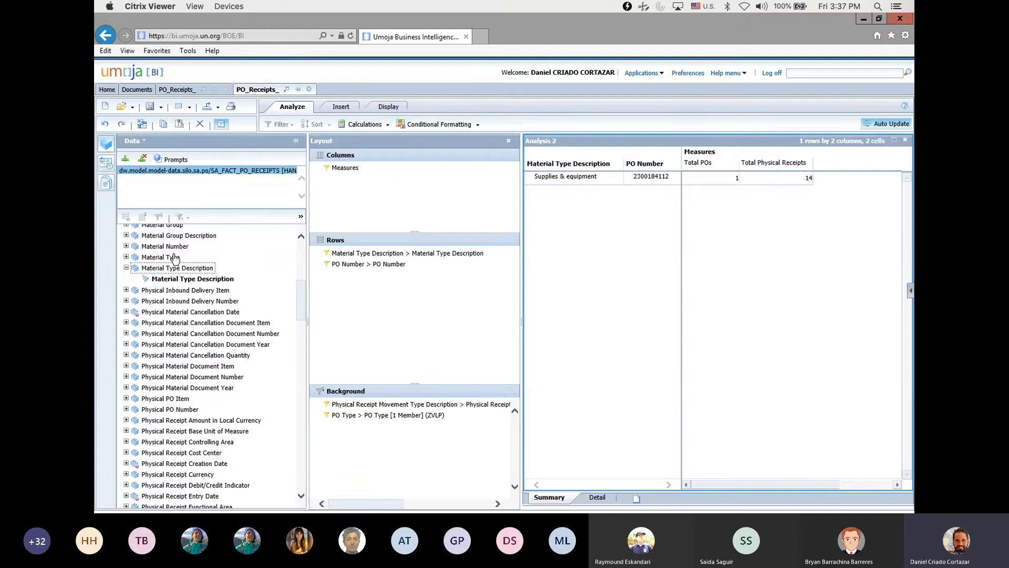
pyautogui.click(301, 236)
pyautogui.click(126, 271)
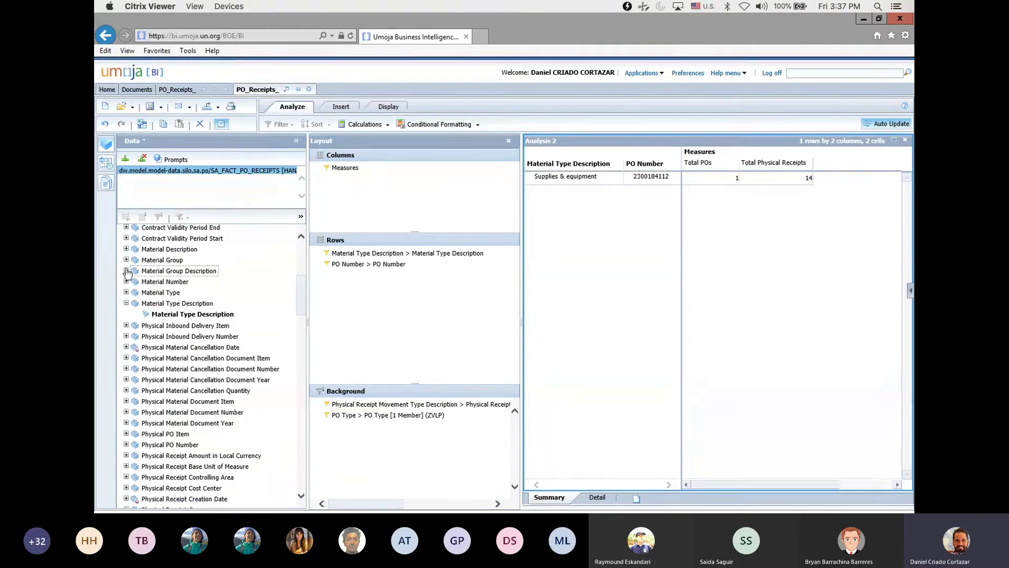
pyautogui.moveTo(182, 284); pyautogui.dragTo(381, 289)
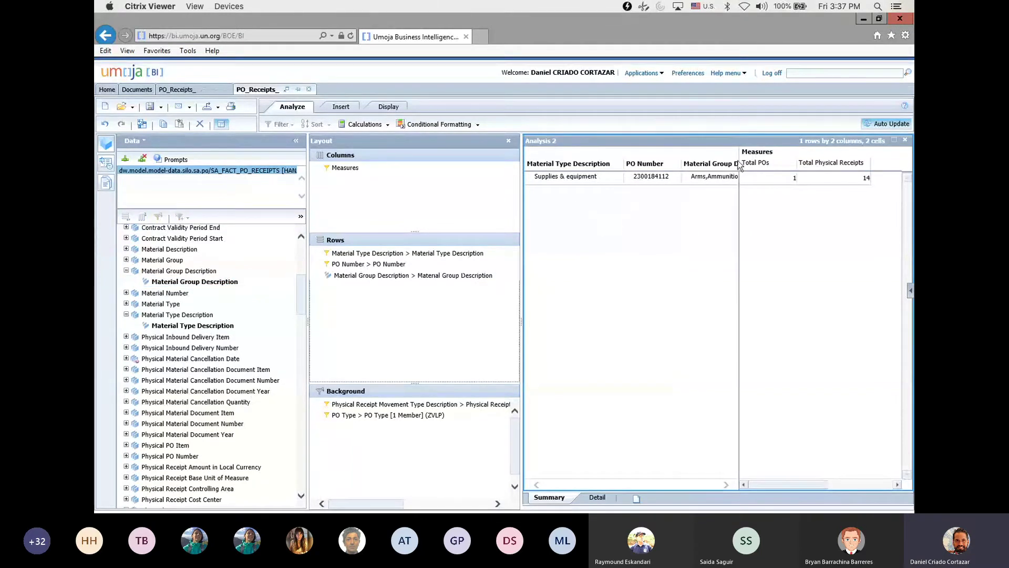
pyautogui.moveTo(739, 159); pyautogui.dragTo(777, 159)
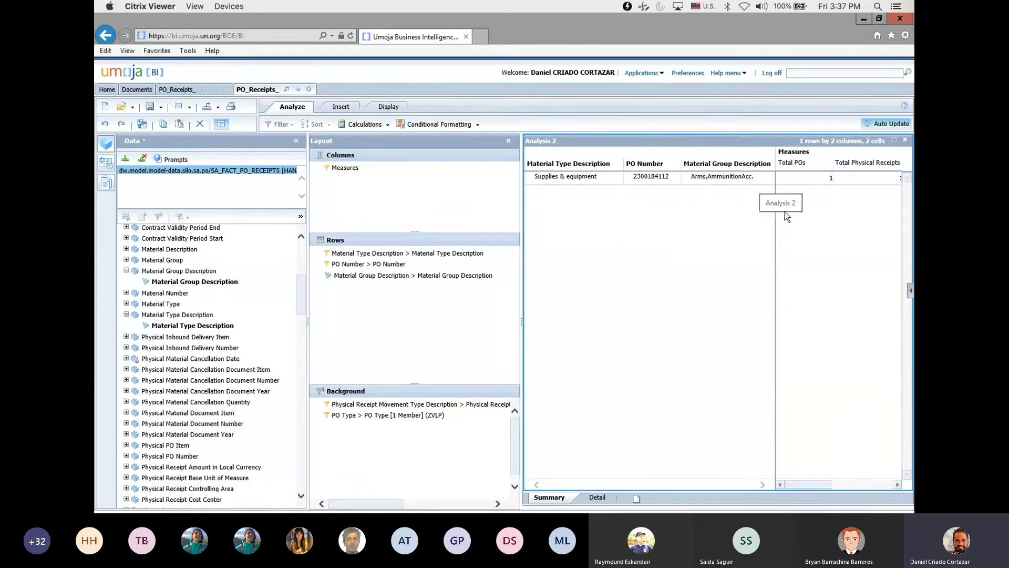
pyautogui.moveTo(802, 486)
pyautogui.mouseDown()
pyautogui.moveTo(820, 485)
pyautogui.moveTo(783, 486)
pyautogui.mouseUp()
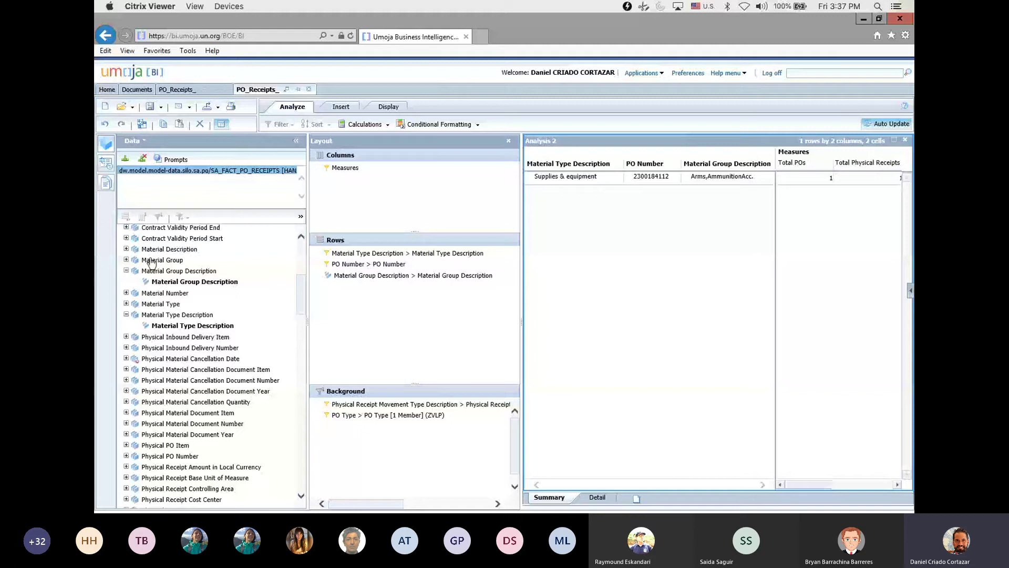
# Step: Add the Contract Number dimension to Rows below Material Group Description
pyautogui.scroll(4, 152, 263)
pyautogui.click(127, 259)
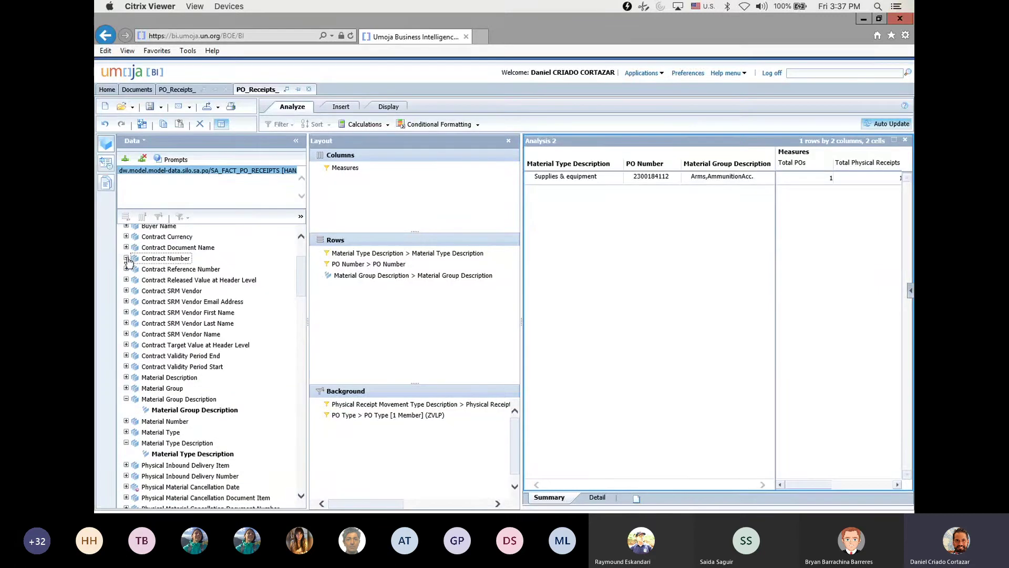
pyautogui.click(127, 259)
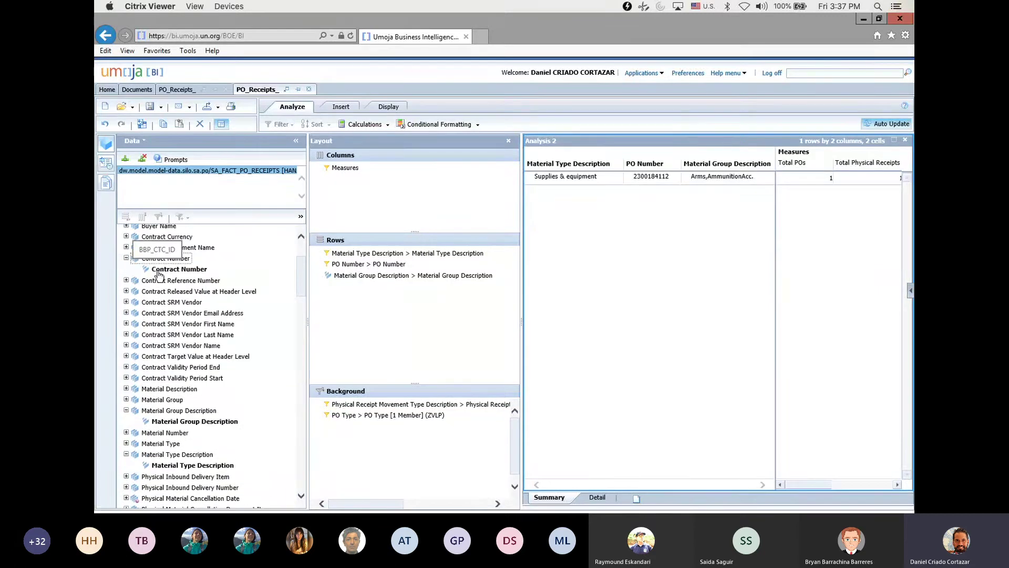
pyautogui.moveTo(158, 269); pyautogui.dragTo(371, 286)
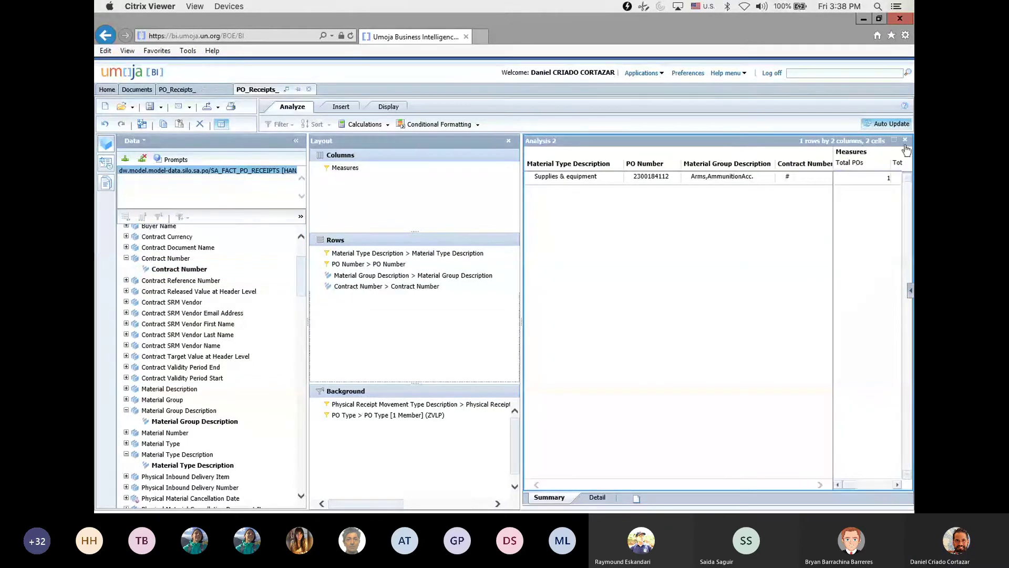
pyautogui.click(783, 177)
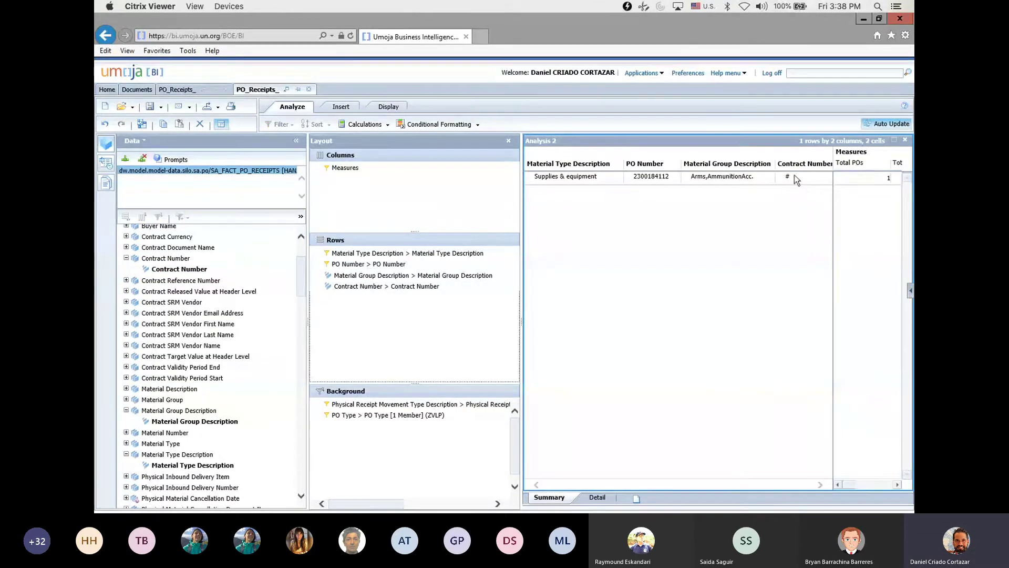
# Step: Check the display options of Contract Number in Rows, and remove the dimension from the summary
pyautogui.click(417, 290)
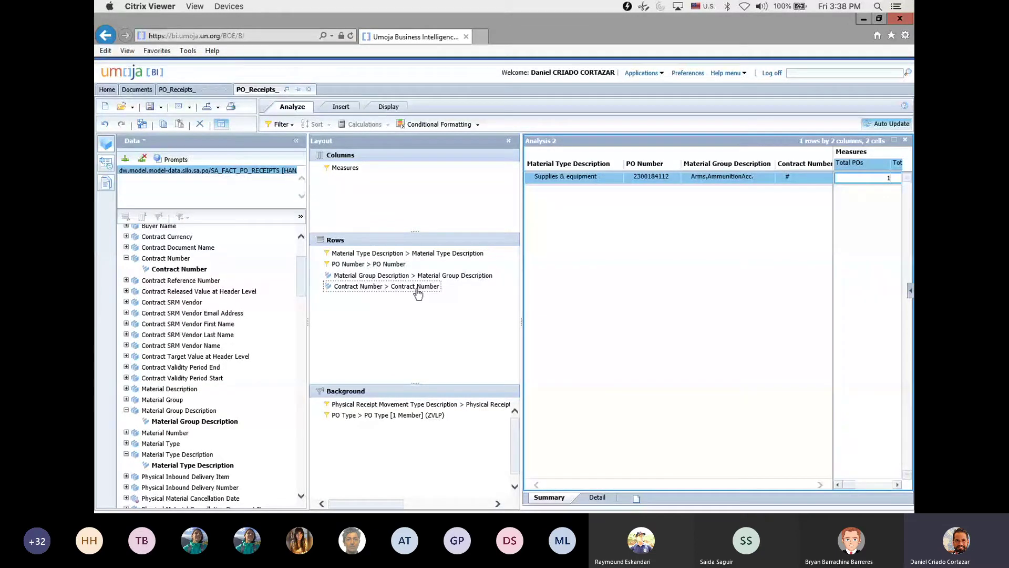
pyautogui.rightClick(366, 291)
pyautogui.click(367, 290)
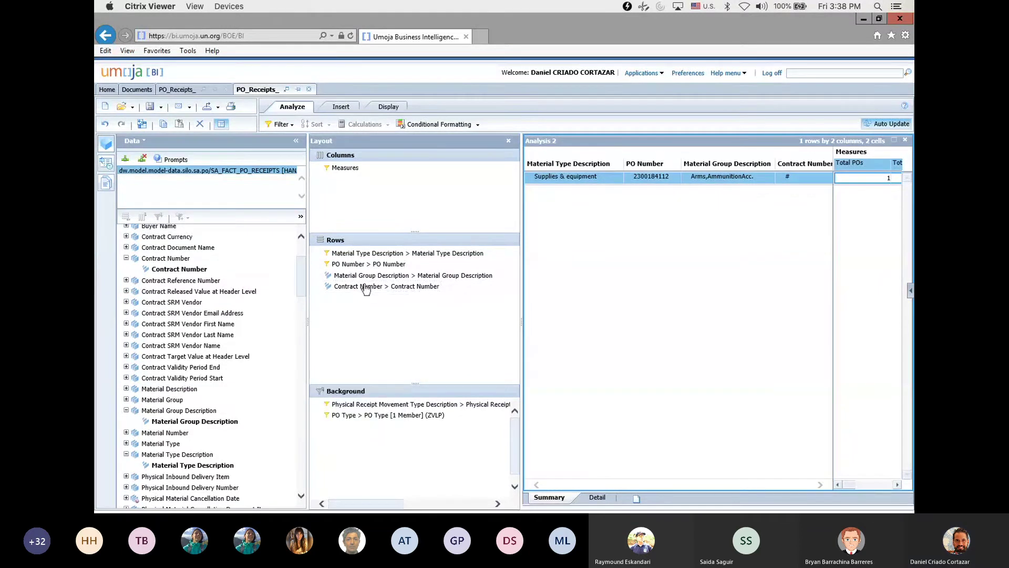
pyautogui.rightClick(367, 290)
pyautogui.click(367, 317)
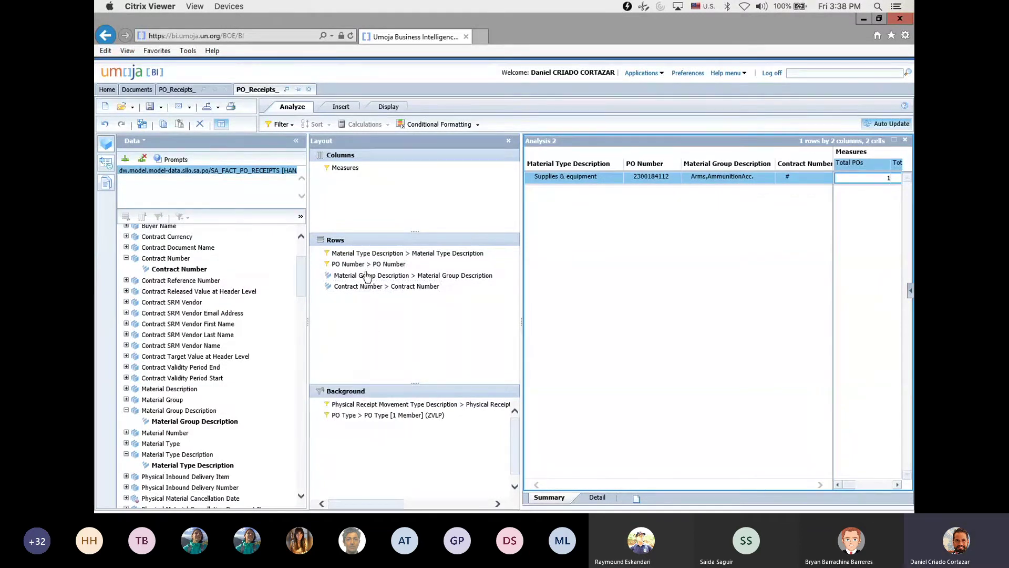
pyautogui.rightClick(365, 289)
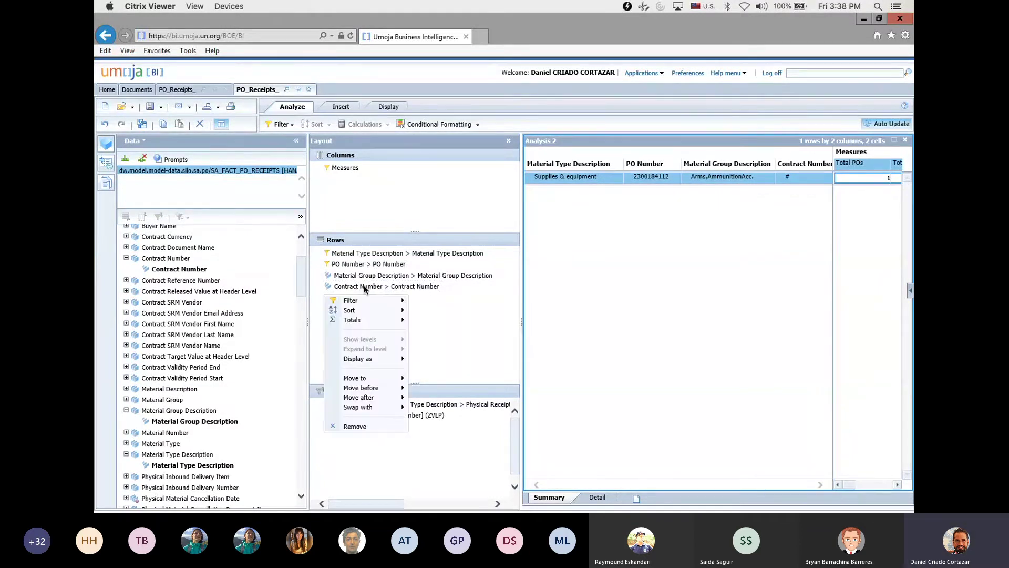
pyautogui.click(368, 356)
pyautogui.rightClick(368, 352)
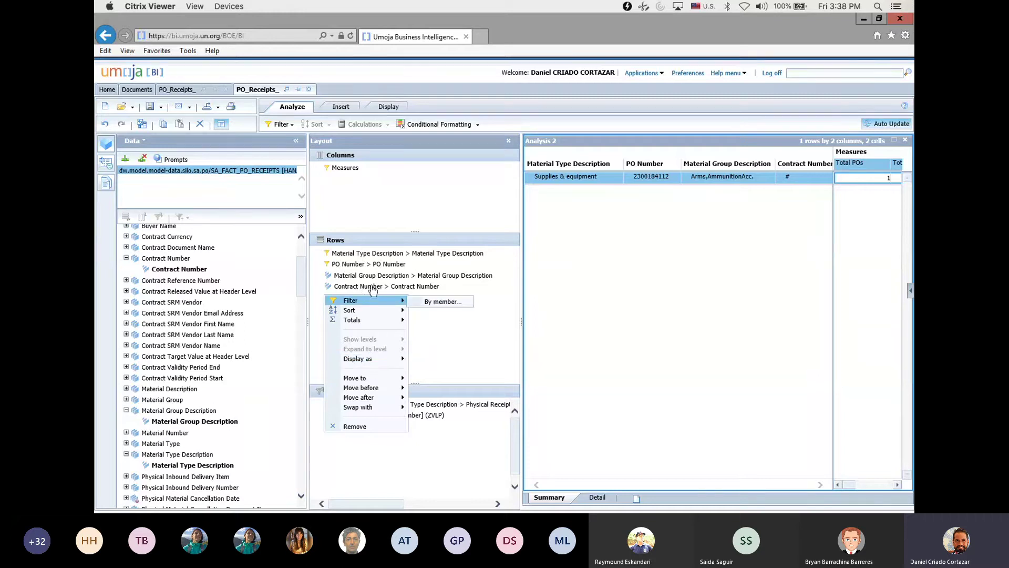
pyautogui.moveTo(370, 365)
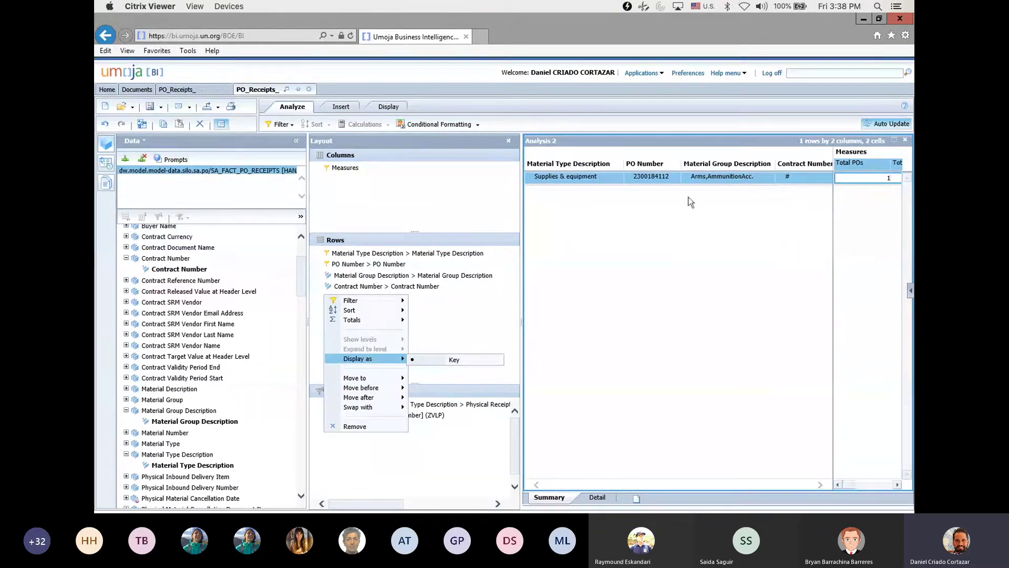
pyautogui.click(445, 264)
pyautogui.moveTo(386, 286); pyautogui.dragTo(215, 313)
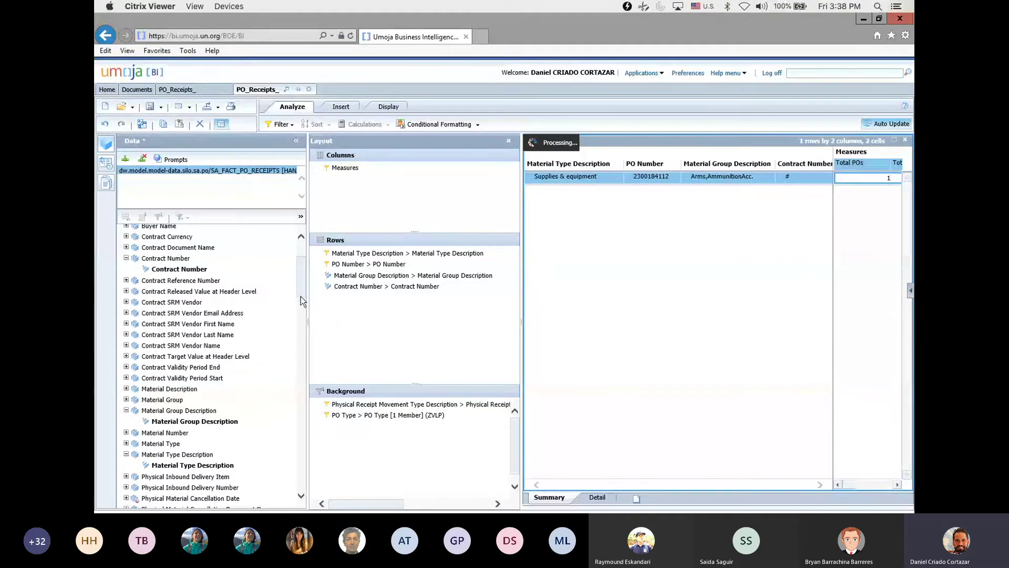
pyautogui.scroll(-2, 295, 288)
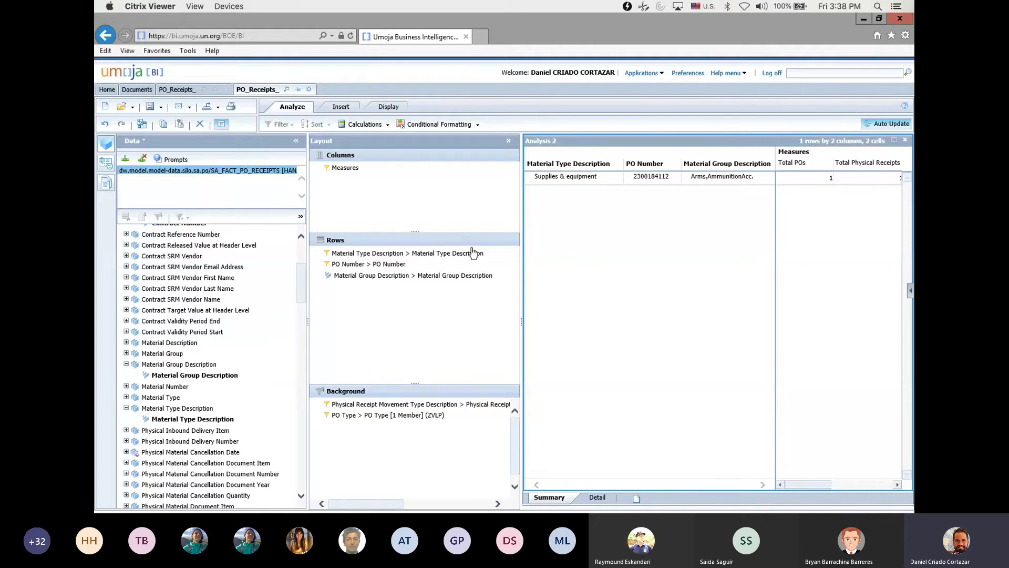
# Step: Look at the prompts in the first PO_Receipts_ workspace again, and return to the summary in the second workspace
pyautogui.click(189, 93)
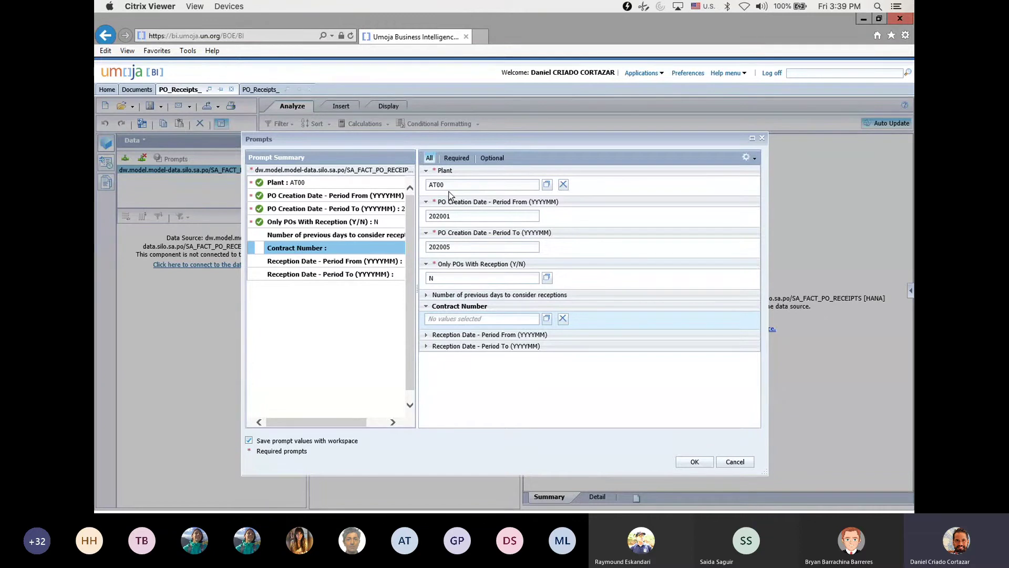
pyautogui.click(260, 90)
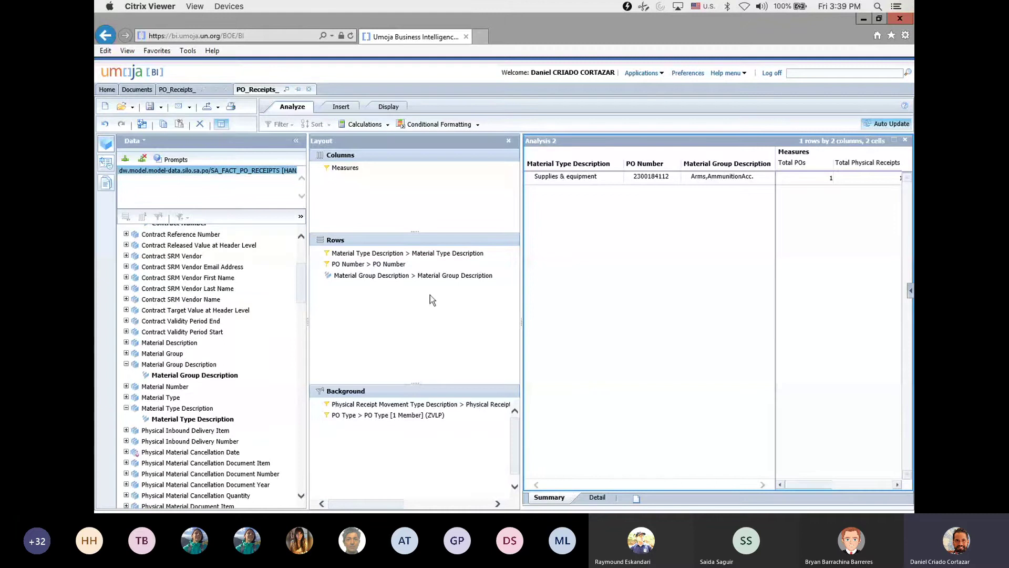
# Step: Add the Physical Inbound Delivery Number dimension to Rows below Material Group Description, and select the resulting summary row
pyautogui.click(382, 266)
pyautogui.scroll(1, 205, 331)
pyautogui.scroll(-1, 206, 331)
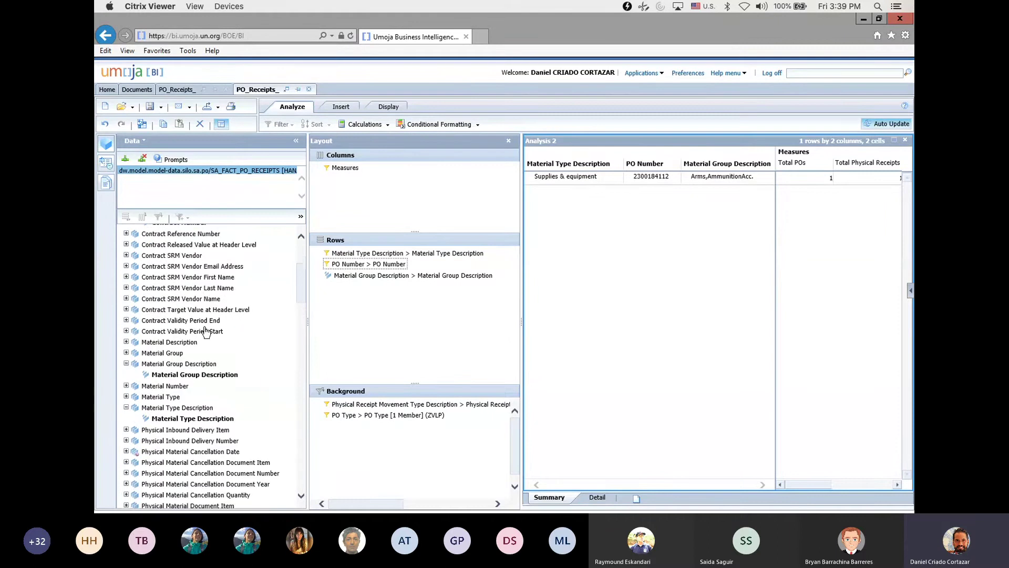
pyautogui.scroll(-2, 206, 331)
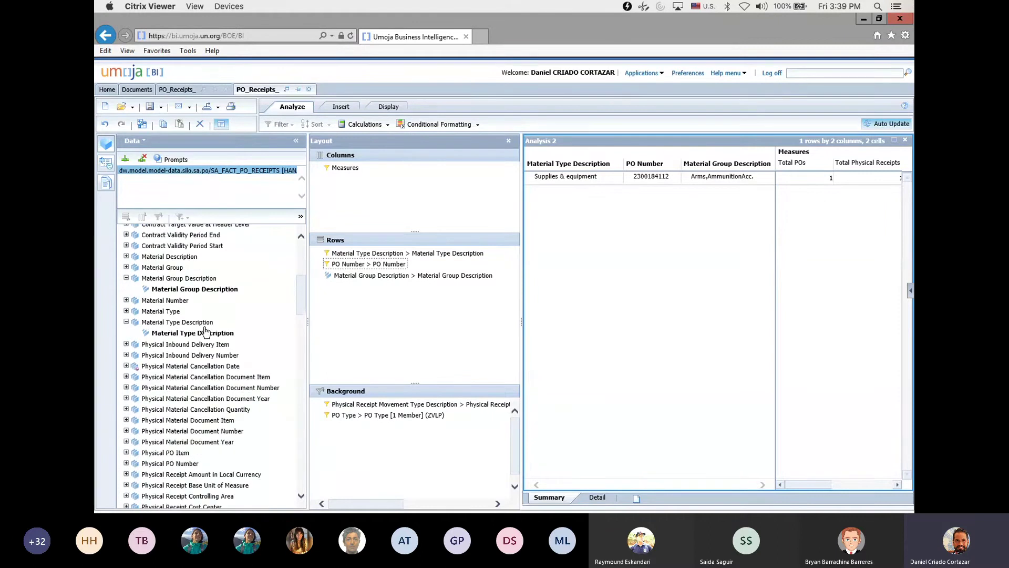
pyautogui.click(126, 344)
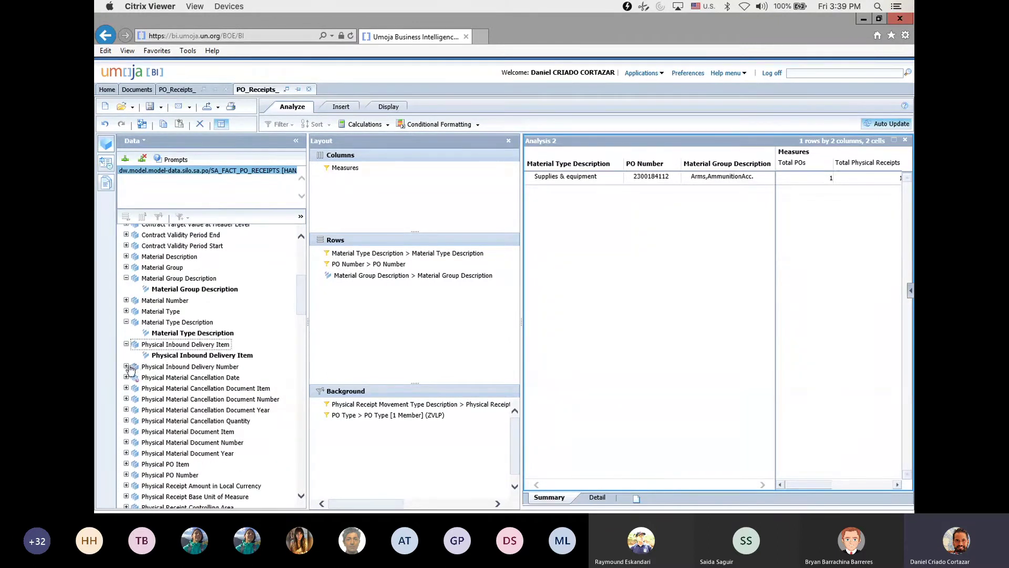
pyautogui.click(127, 367)
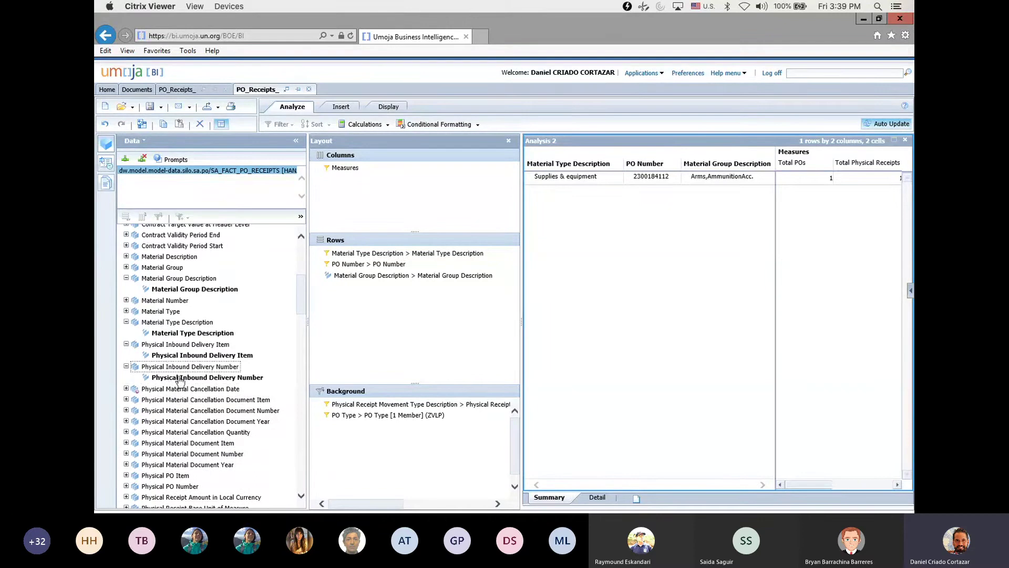
pyautogui.moveTo(196, 378); pyautogui.dragTo(396, 312)
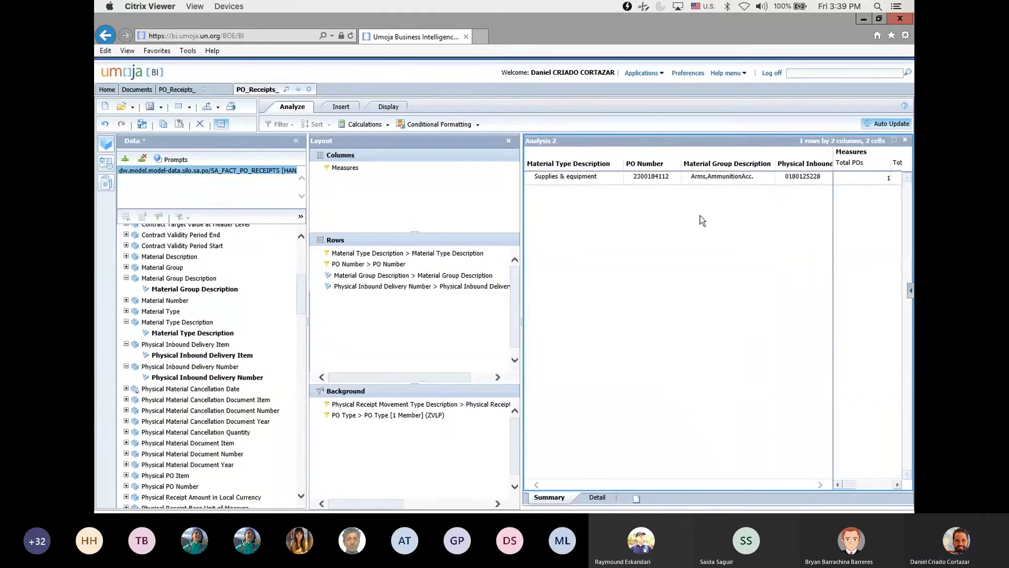
pyautogui.click(806, 178)
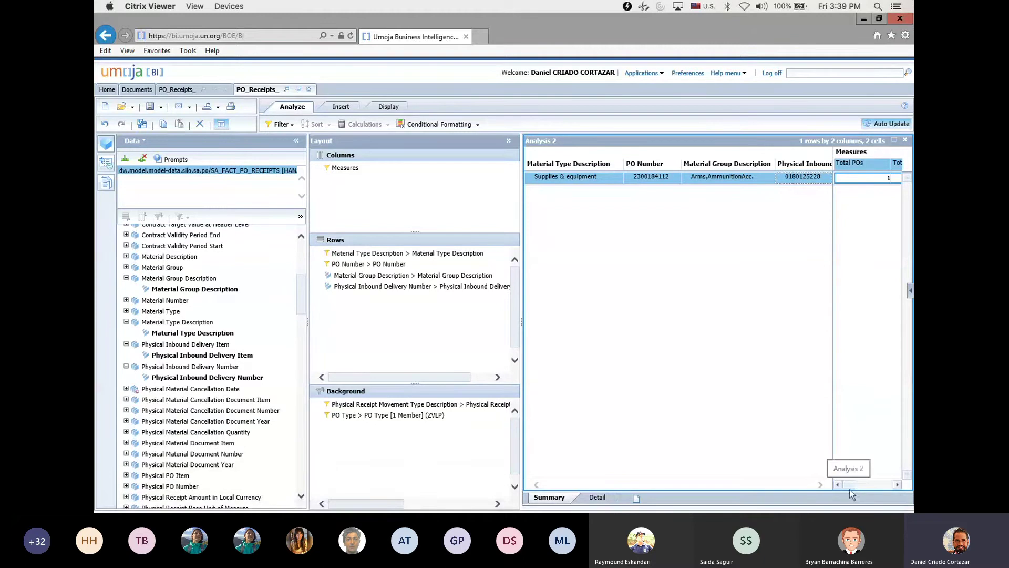
pyautogui.moveTo(852, 485)
pyautogui.mouseDown()
pyautogui.moveTo(869, 484)
pyautogui.moveTo(845, 481)
pyautogui.mouseUp()
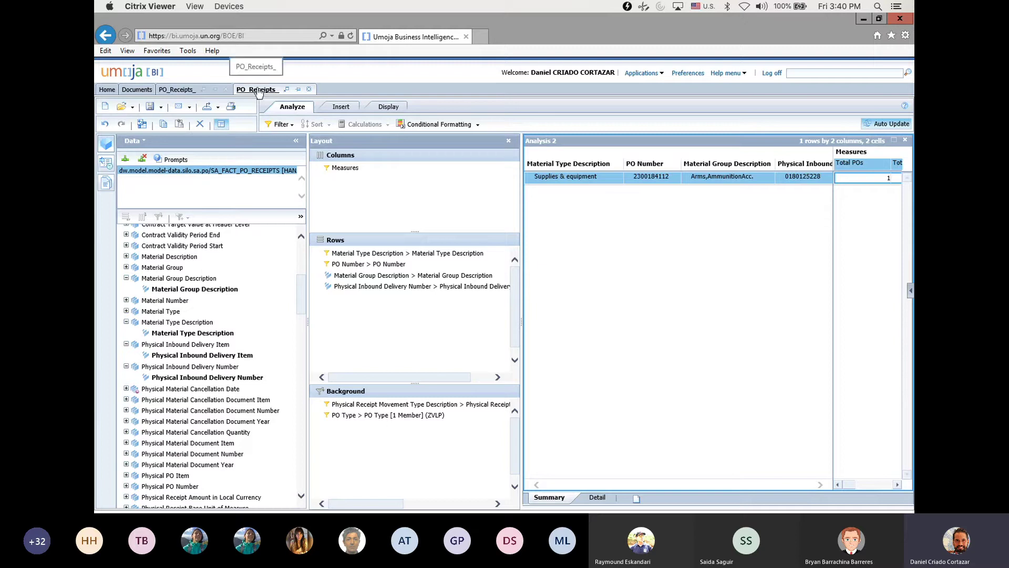
# Step: Look through the available dimensions, from the business area and contract fields down to the virtual receipt fields
pyautogui.moveTo(302, 295); pyautogui.dragTo(301, 270)
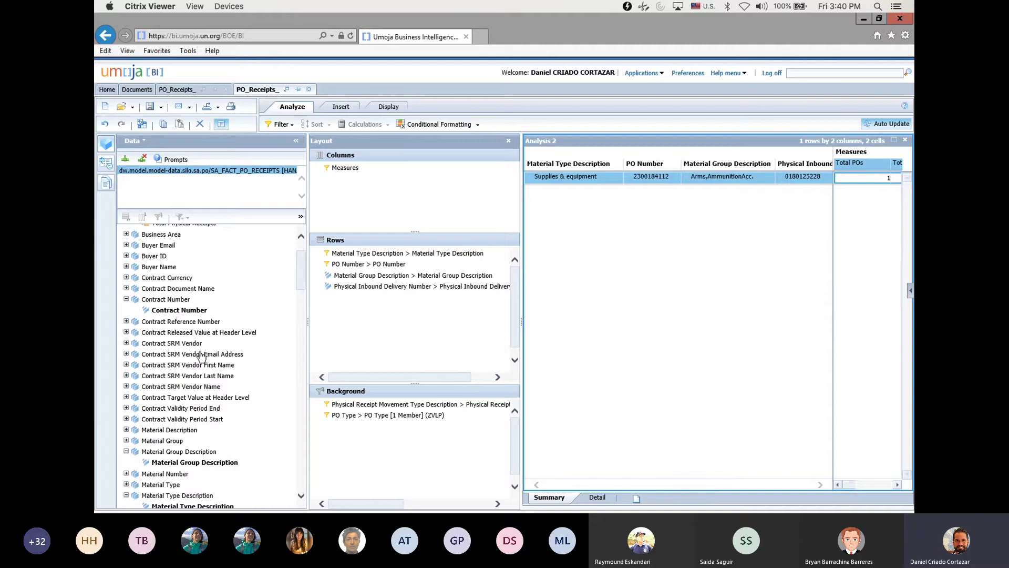
pyautogui.scroll(-5, 200, 358)
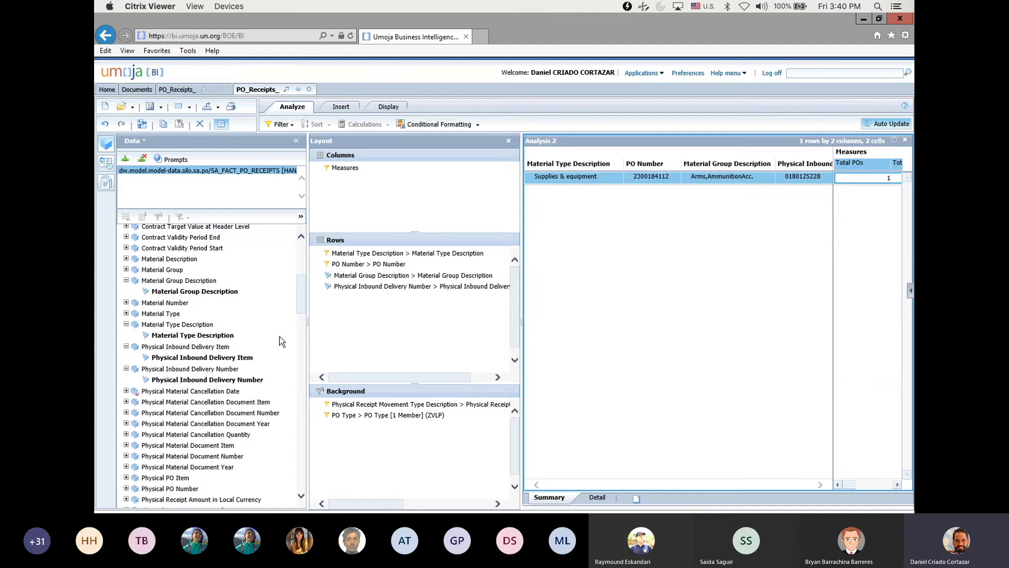
pyautogui.scroll(-4, 302, 288)
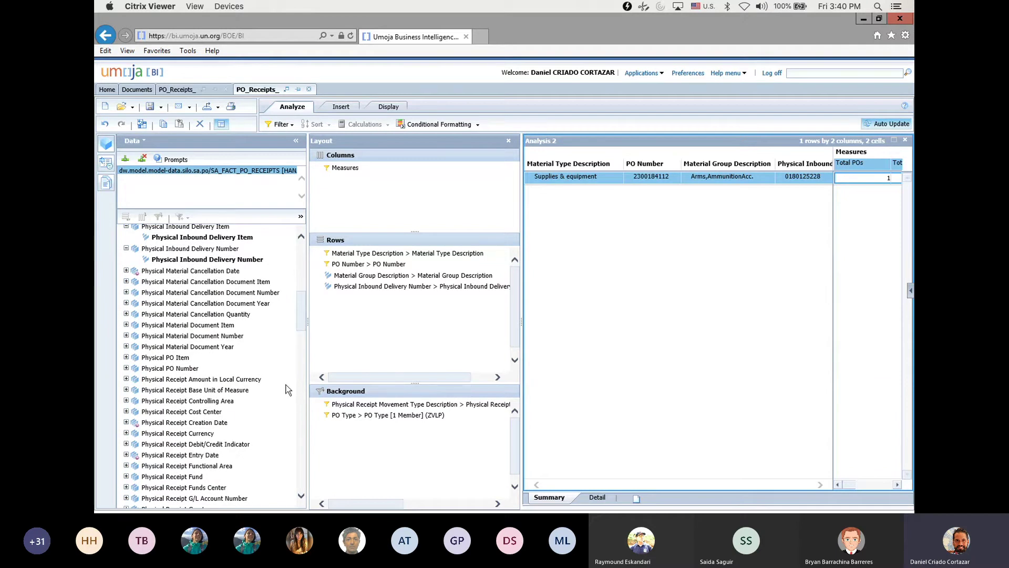
pyautogui.moveTo(301, 319); pyautogui.dragTo(305, 387)
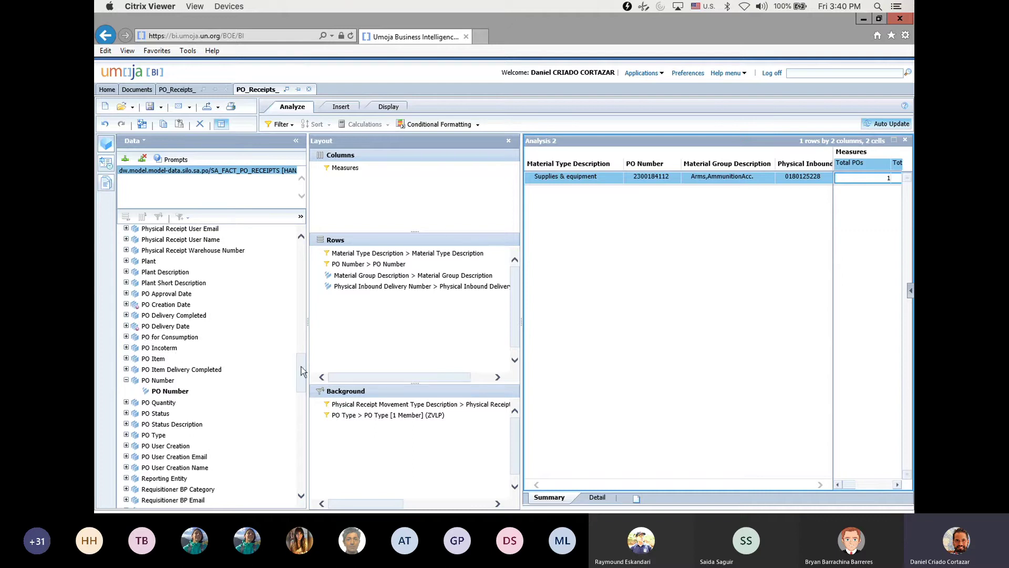
pyautogui.moveTo(303, 371); pyautogui.dragTo(301, 394)
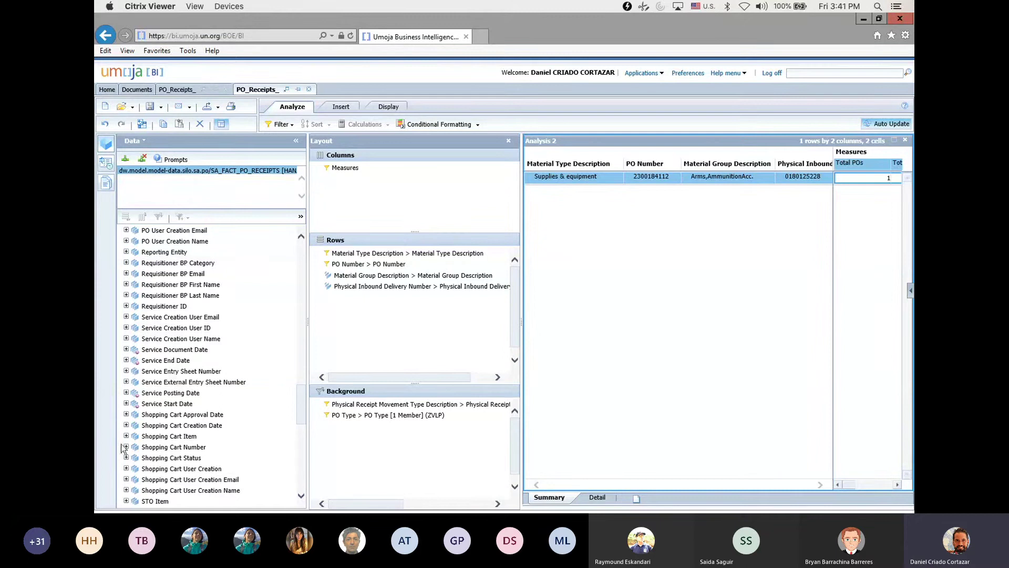
pyautogui.moveTo(301, 412); pyautogui.dragTo(302, 446)
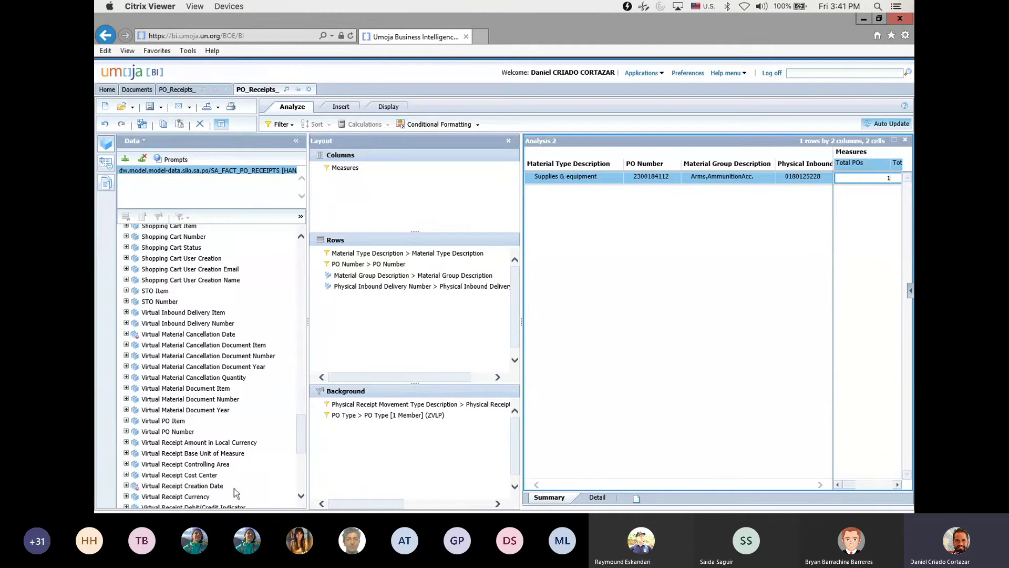
pyautogui.moveTo(304, 428); pyautogui.dragTo(304, 472)
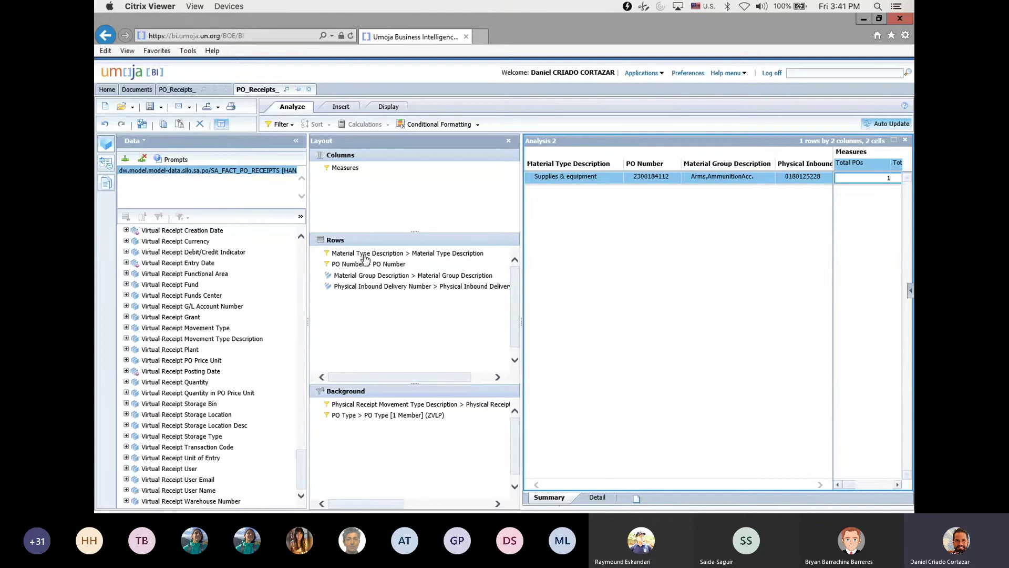
# Step: Open the Detail sheet of the second PO_Receipts_ workspace and review the dimensions placed in its Rows
pyautogui.click(596, 499)
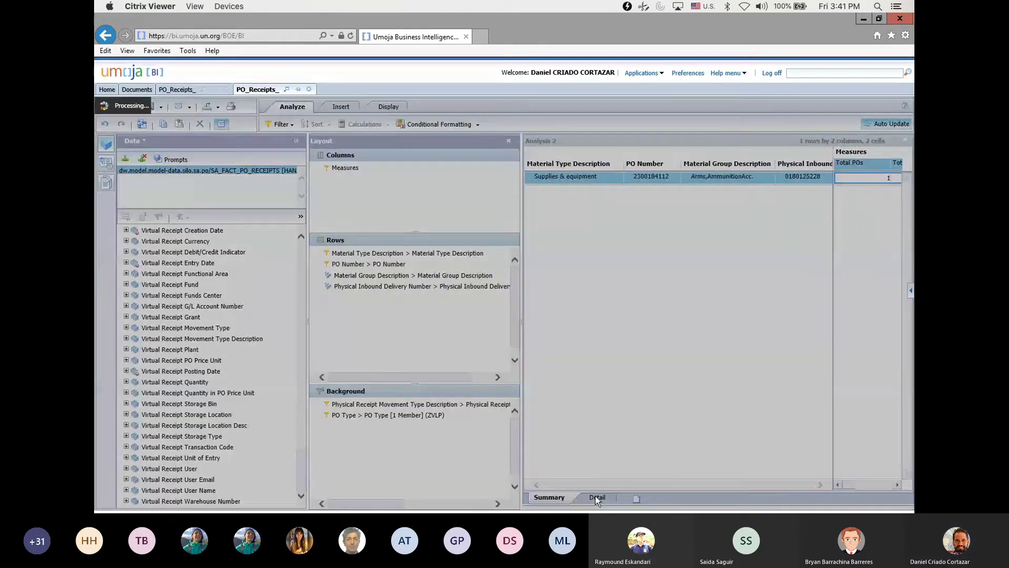
pyautogui.click(175, 90)
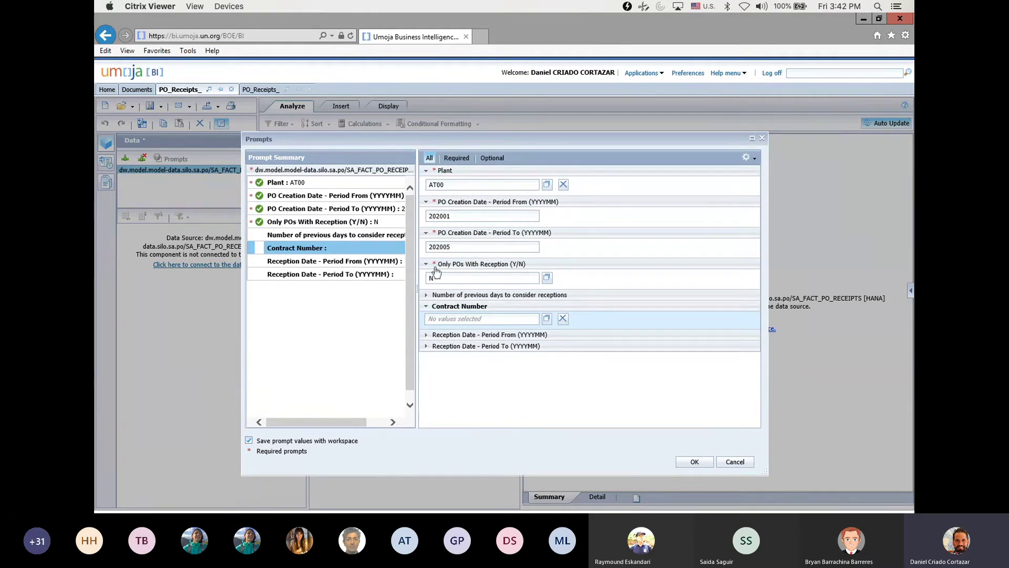
pyautogui.click(262, 90)
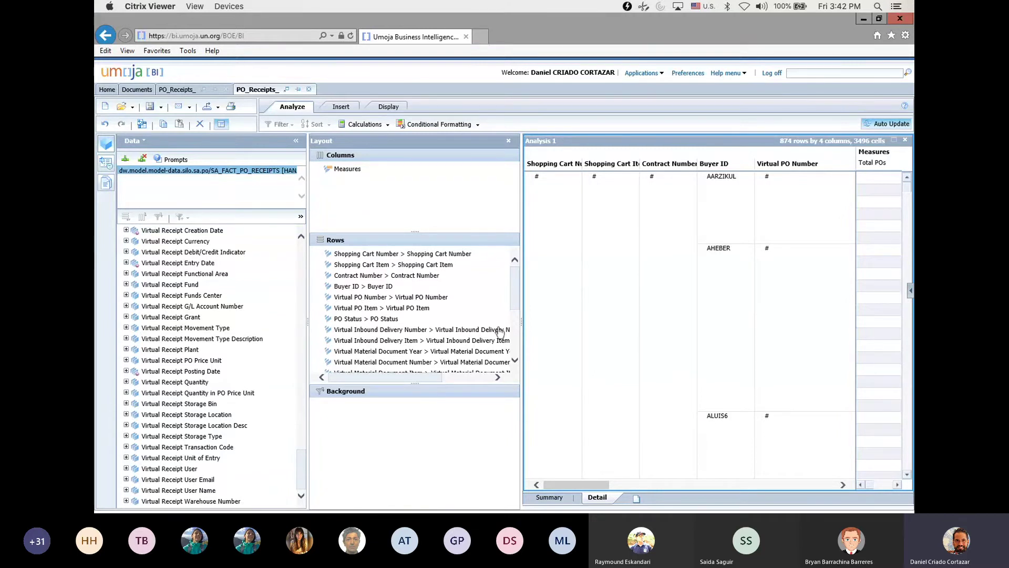
pyautogui.moveTo(513, 298)
pyautogui.mouseDown()
pyautogui.moveTo(519, 351)
pyautogui.moveTo(518, 289)
pyautogui.mouseUp()
pyautogui.click(374, 286)
pyautogui.moveTo(518, 293); pyautogui.dragTo(516, 298)
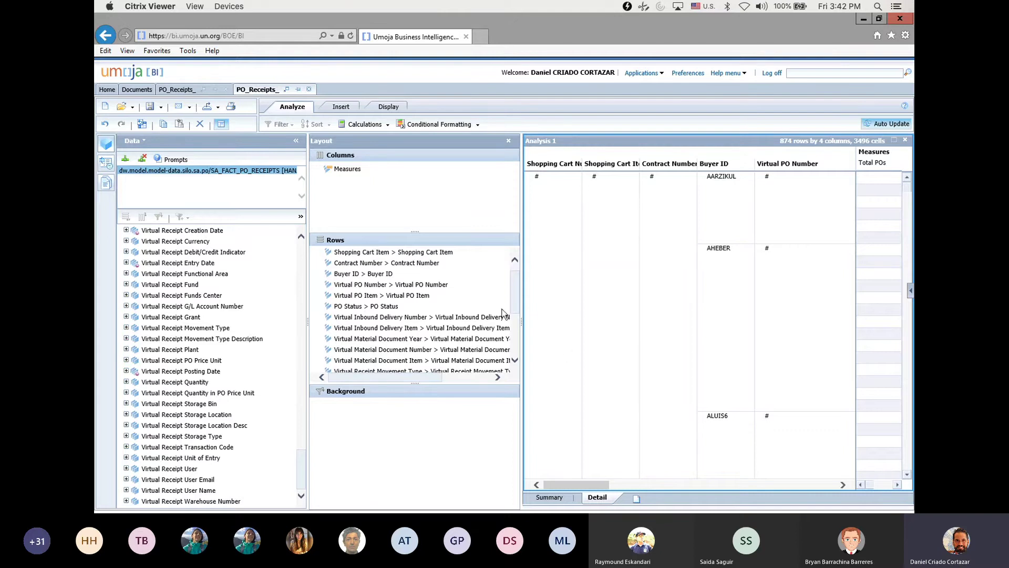
pyautogui.moveTo(514, 300)
pyautogui.mouseDown()
pyautogui.moveTo(514, 368)
pyautogui.moveTo(516, 291)
pyautogui.mouseUp()
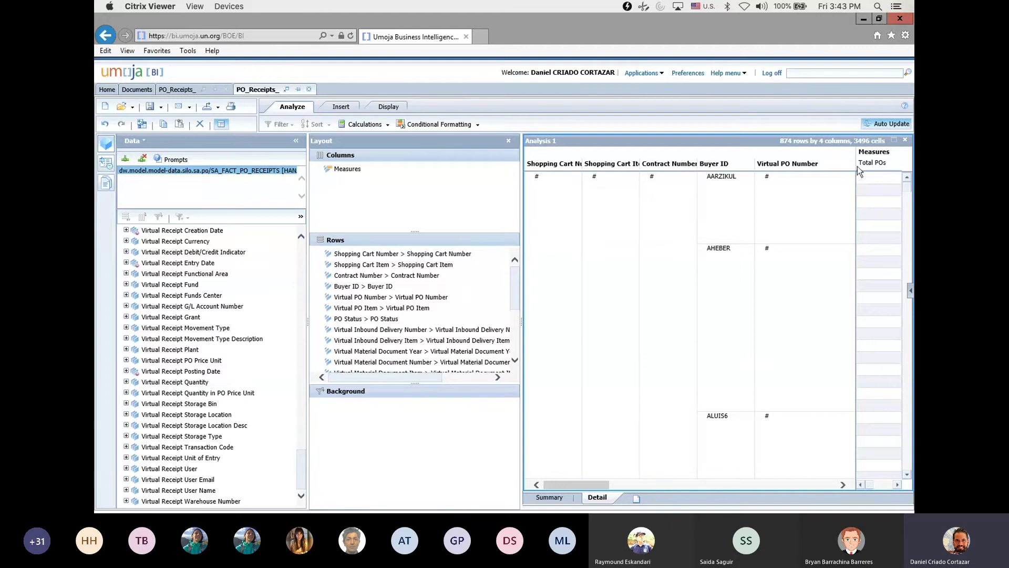
# Step: Hide the layout and data areas to widen the detail analysis, and bring the rows with contract numbers into view
pyautogui.click(508, 142)
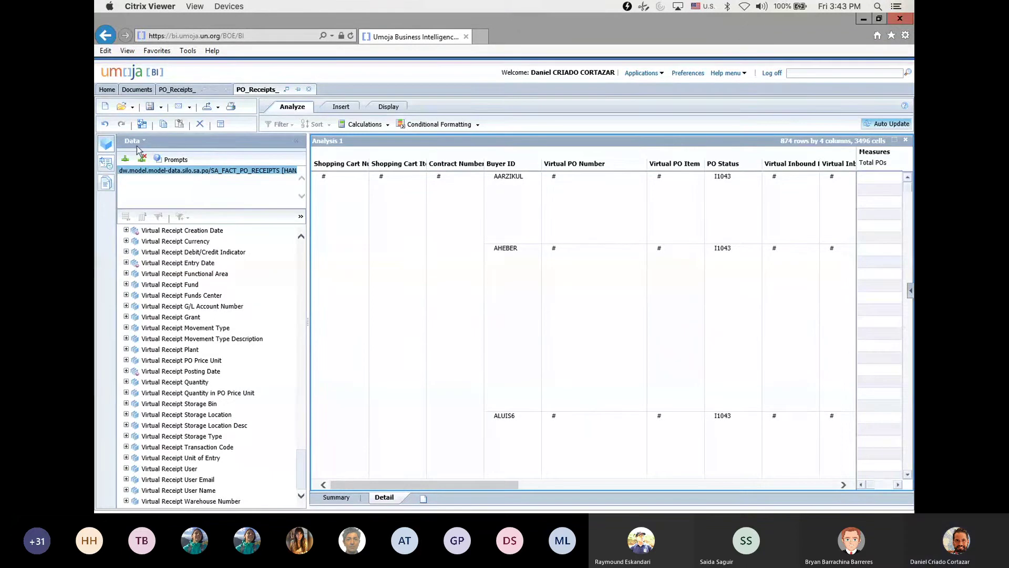
pyautogui.click(106, 143)
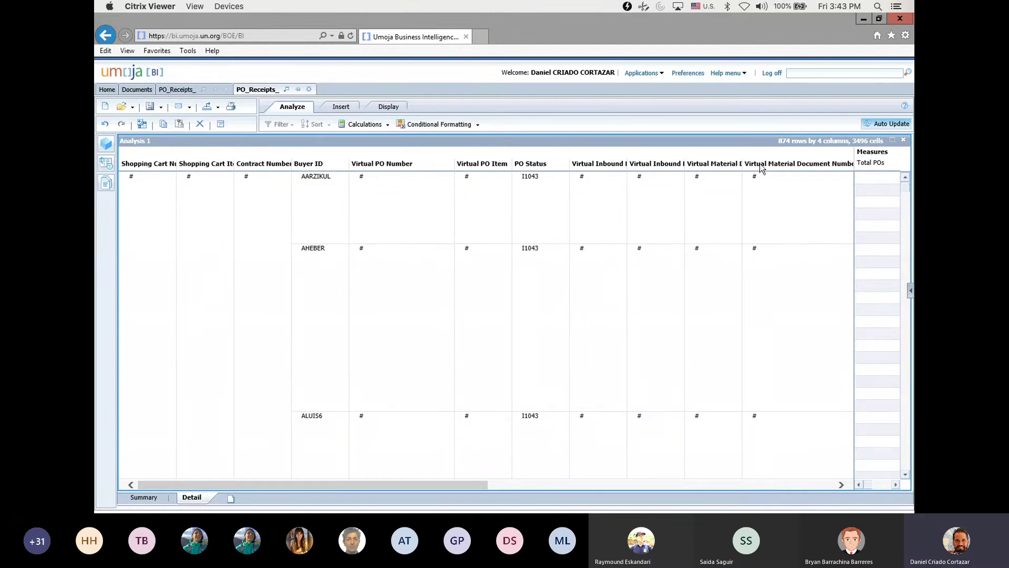
pyautogui.moveTo(474, 482); pyautogui.dragTo(407, 492)
pyautogui.moveTo(907, 194); pyautogui.dragTo(911, 367)
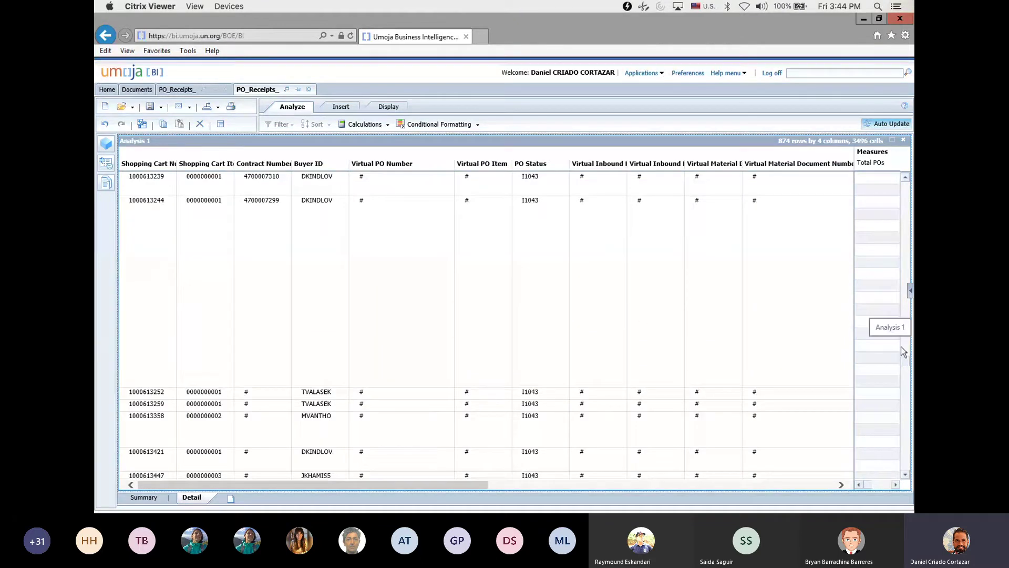
# Step: Select the two detail rows with contract numbers in turn, and examine the virtual and physical receipt columns
pyautogui.click(147, 178)
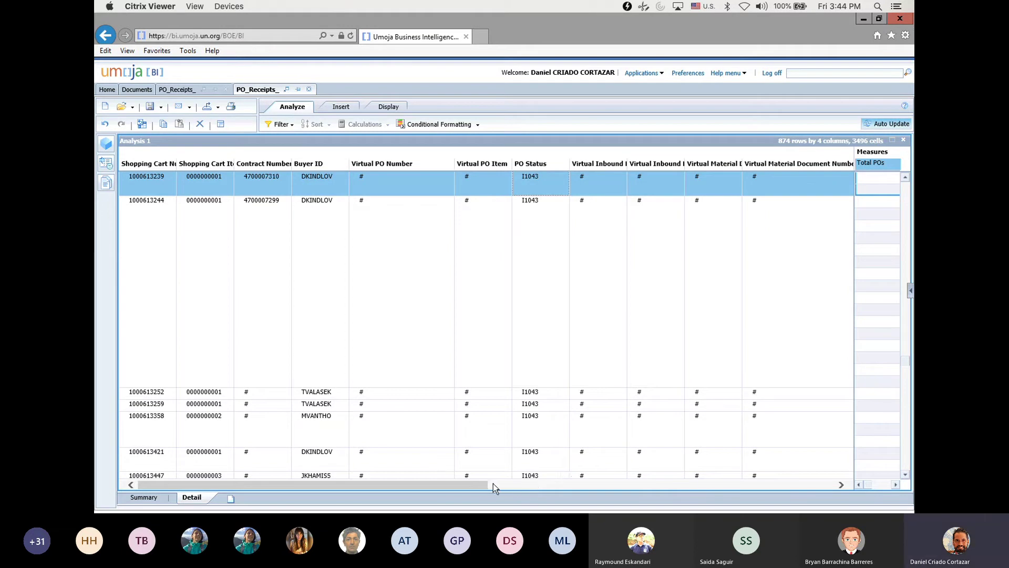
pyautogui.hotkey('shift', 'F10')
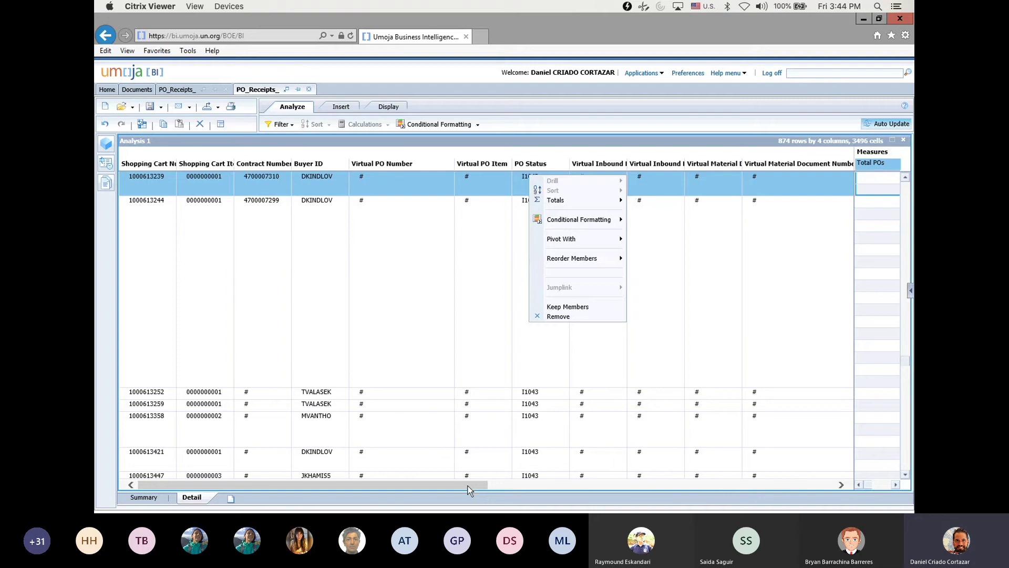
pyautogui.press('Escape')
pyautogui.press('Down')
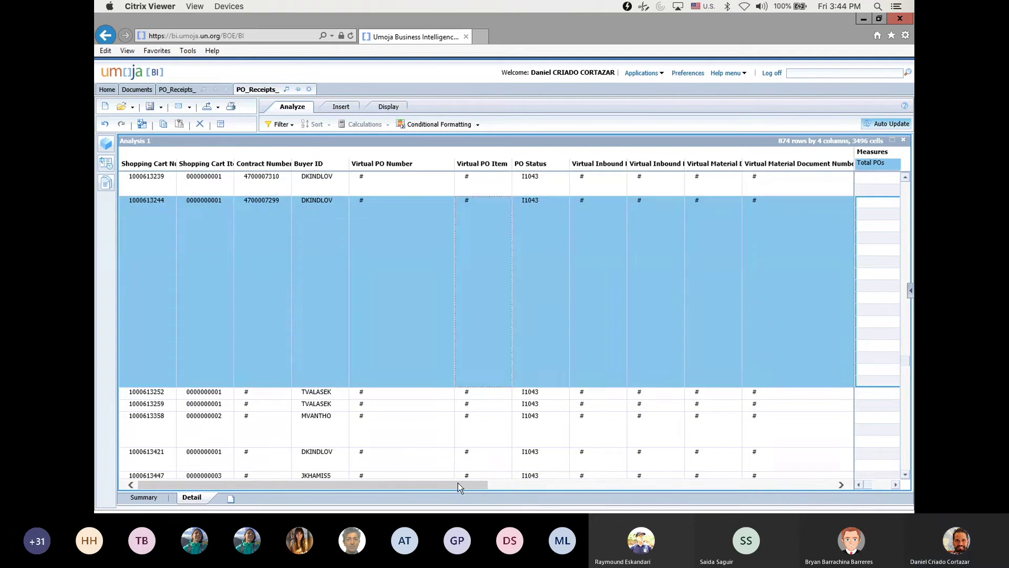
pyautogui.moveTo(460, 484); pyautogui.dragTo(513, 484)
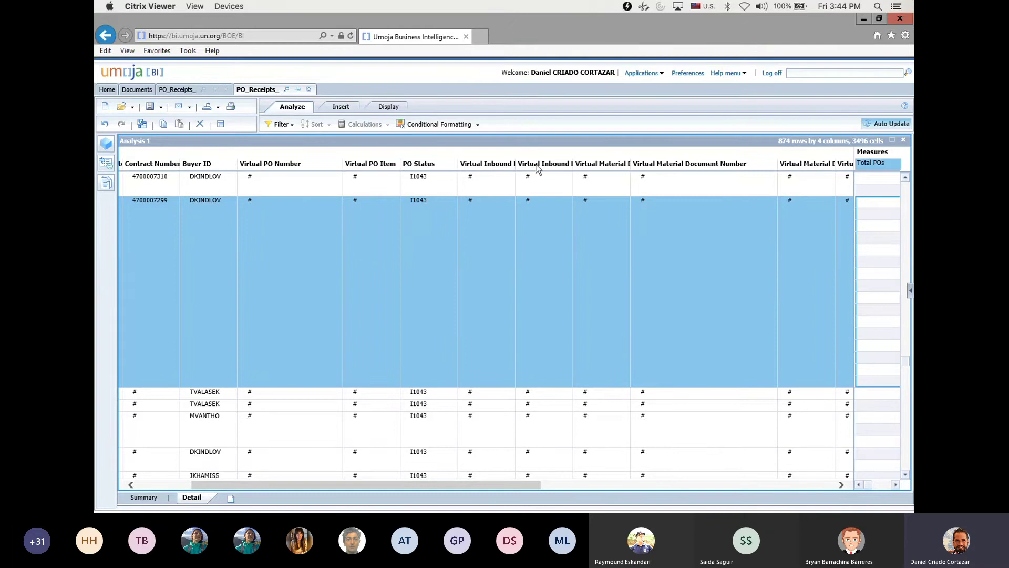
pyautogui.click(571, 485)
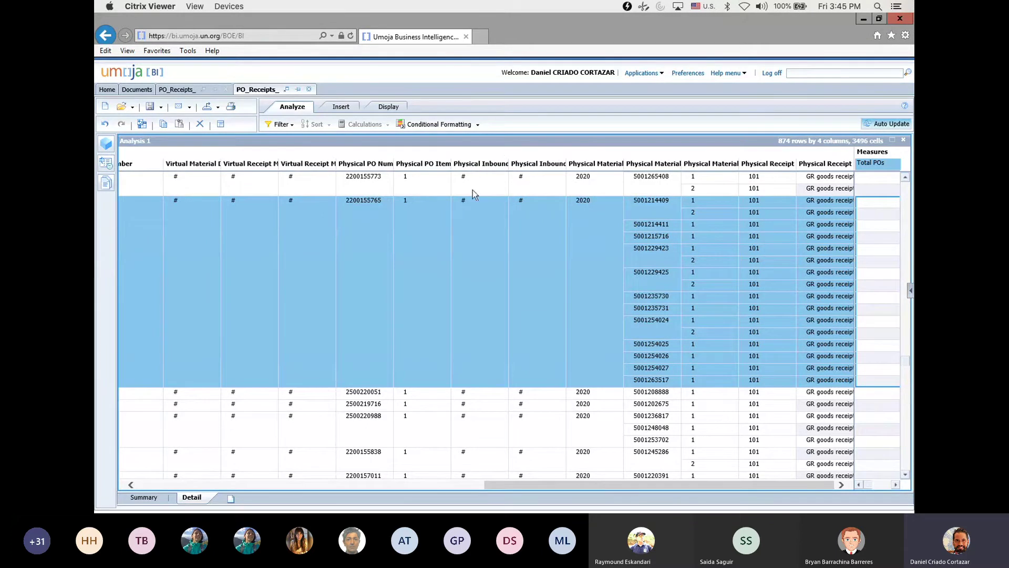
# Step: Select the first row with a contract number, check its physical receipt data, and return to the shopping cart columns
pyautogui.click(583, 180)
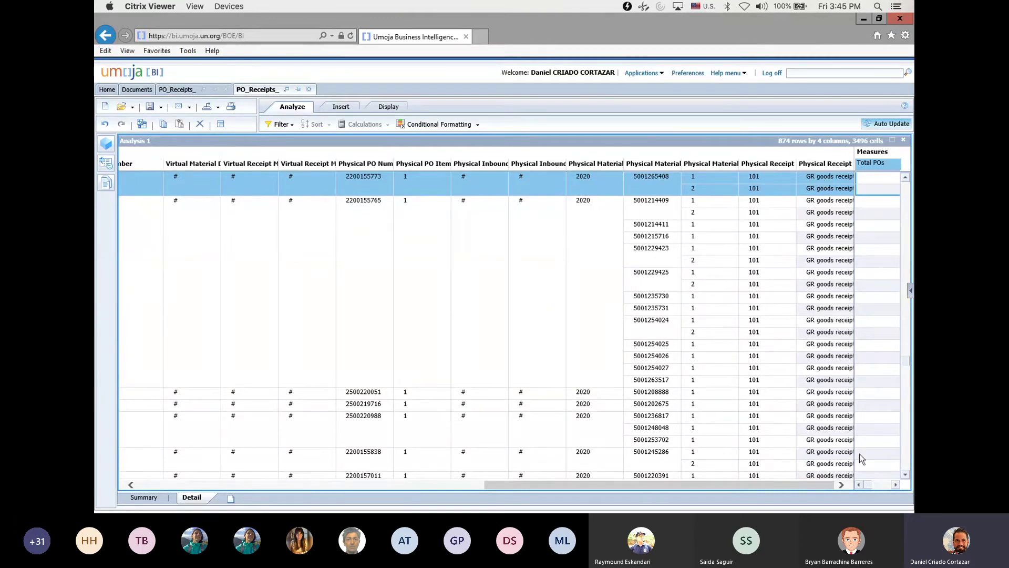
pyautogui.click(879, 482)
pyautogui.click(439, 482)
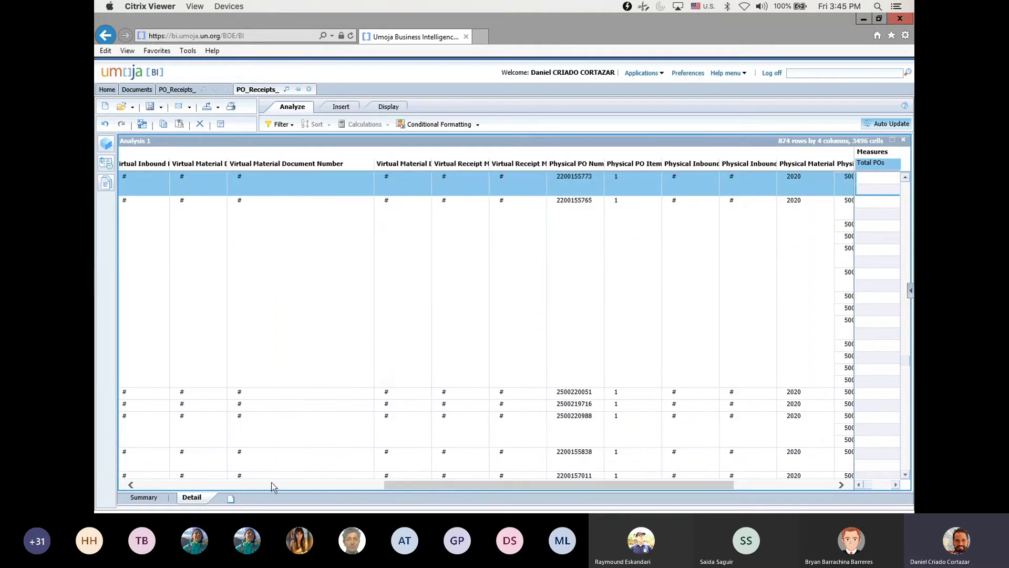
pyautogui.click(226, 484)
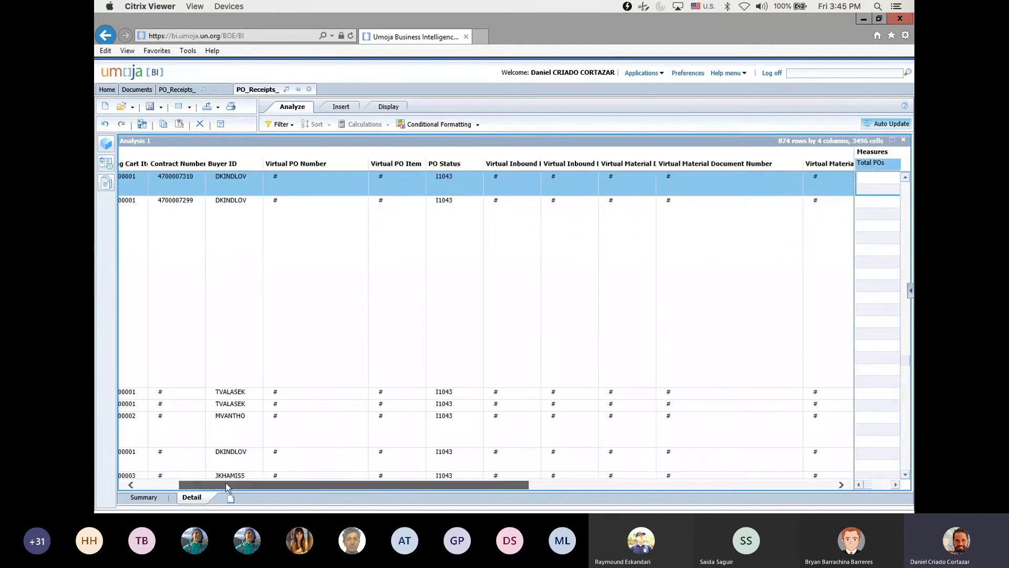
pyautogui.click(162, 485)
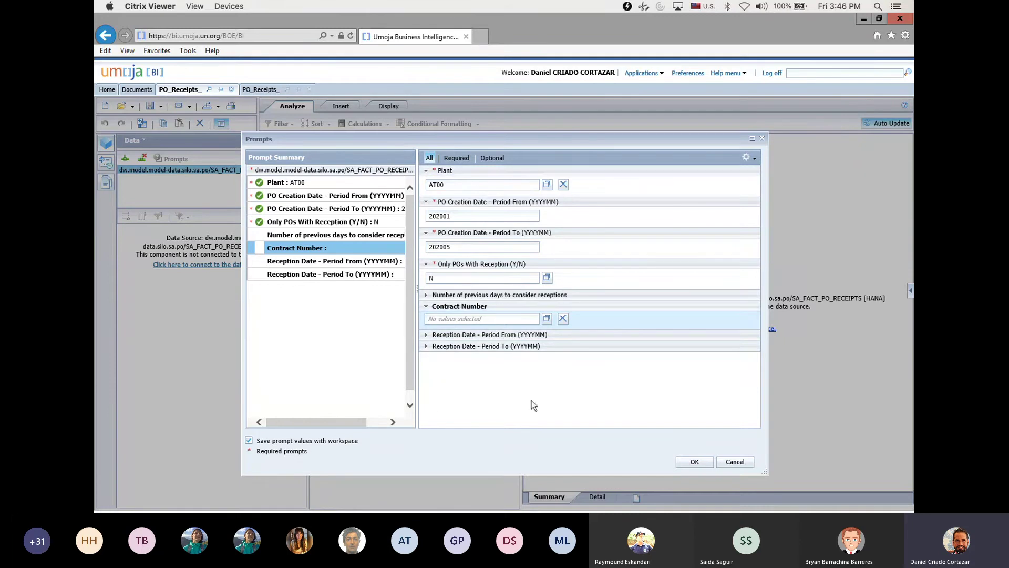
# Step: Review the Plant and Contract Number prompts in the first PO_Receipts_ workspace, and return to the detail analysis
pyautogui.click(447, 185)
pyautogui.press('Tab')
pyautogui.hotkey('shift', 'Left')
pyautogui.hotkey('shift', 'Left')
pyautogui.click(458, 319)
pyautogui.click(266, 94)
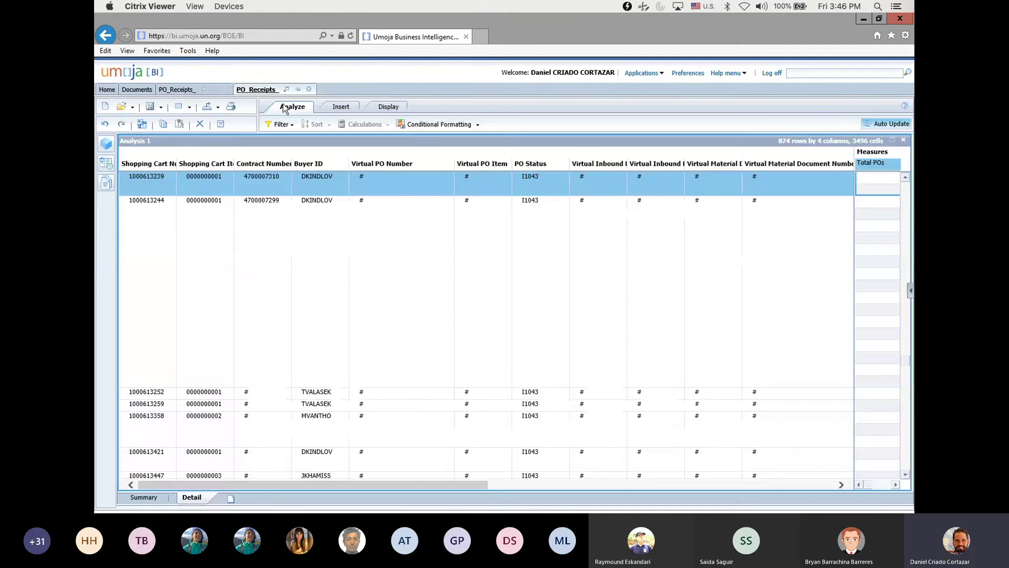
# Step: Save a copy of the workspace in Favorites under a name starting with "Monitoring Receipts UNOV 2020 Jan -"
pyautogui.click(162, 108)
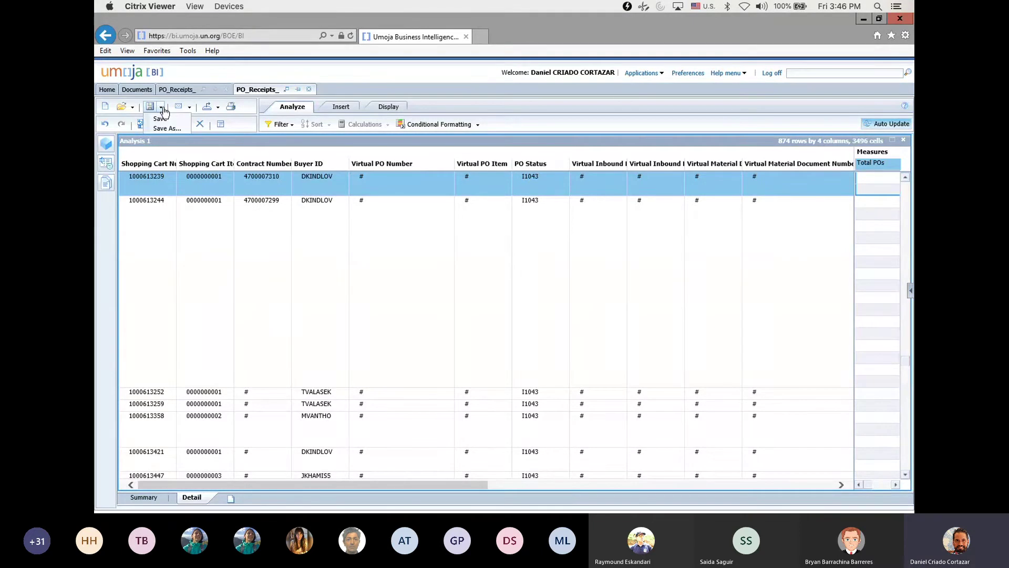
pyautogui.click(166, 131)
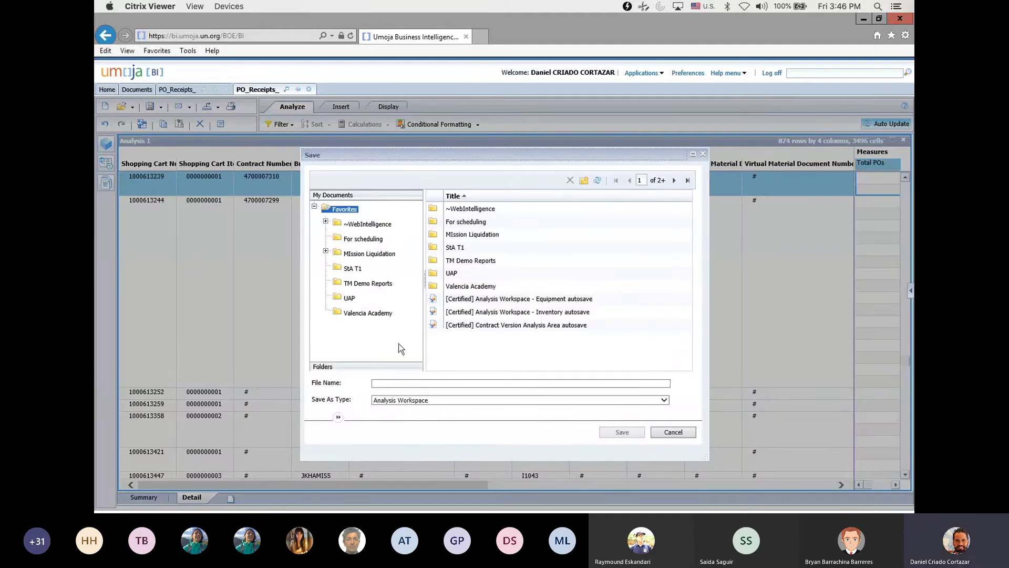
pyautogui.click(379, 382)
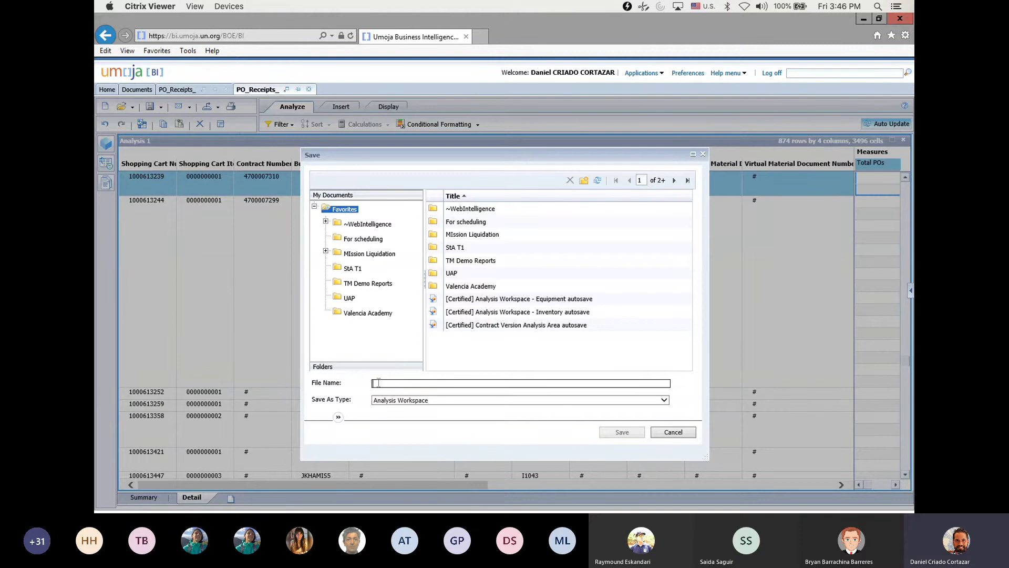
pyautogui.write('Monitoring Receipts UNOV 2020 Jan -')
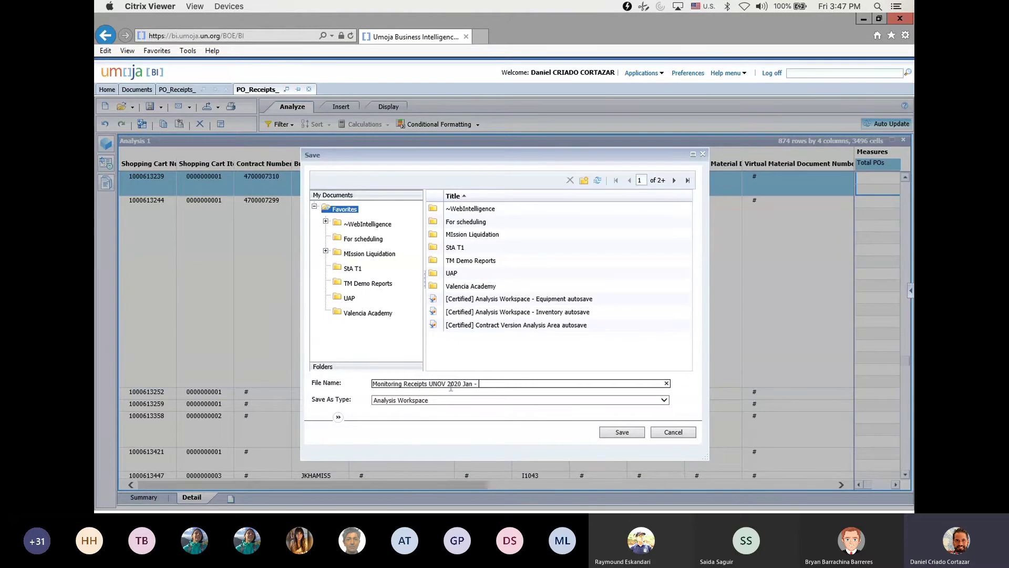
pyautogui.write('y')
pyautogui.click(623, 432)
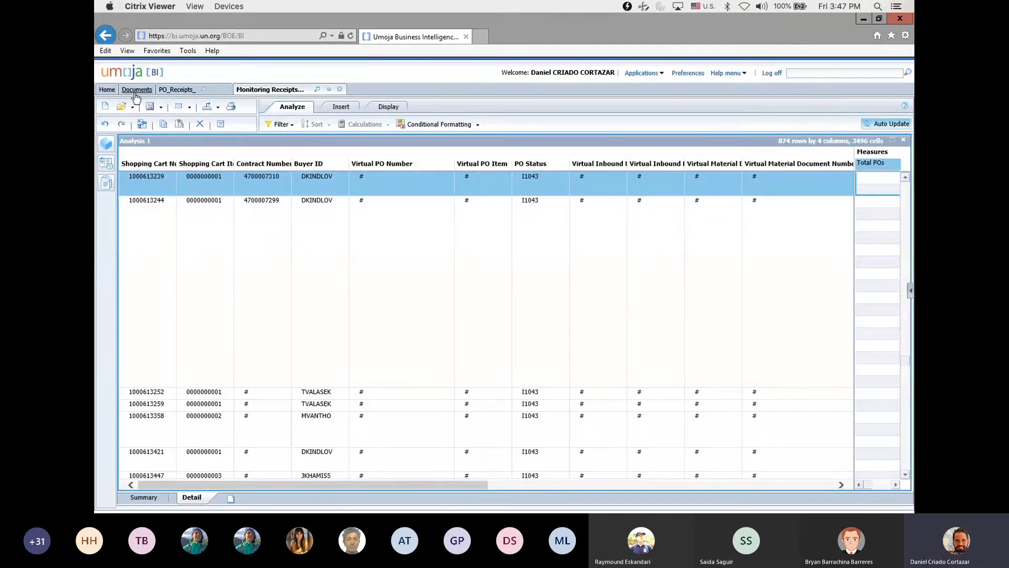
# Step: Look for the saved workspace copy in the StA T1 folder and at the top level of My Favorites
pyautogui.click(138, 92)
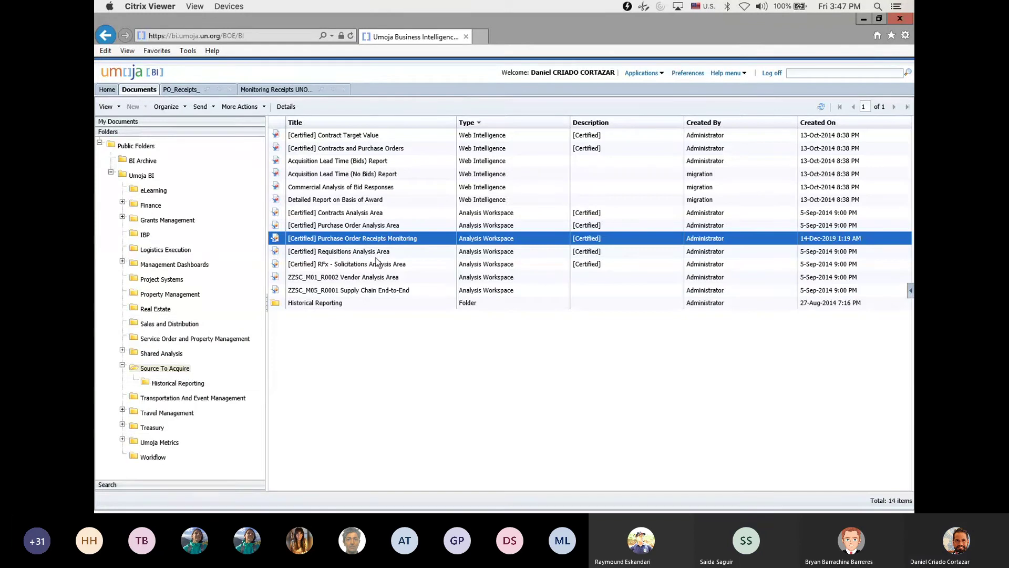
pyautogui.click(121, 122)
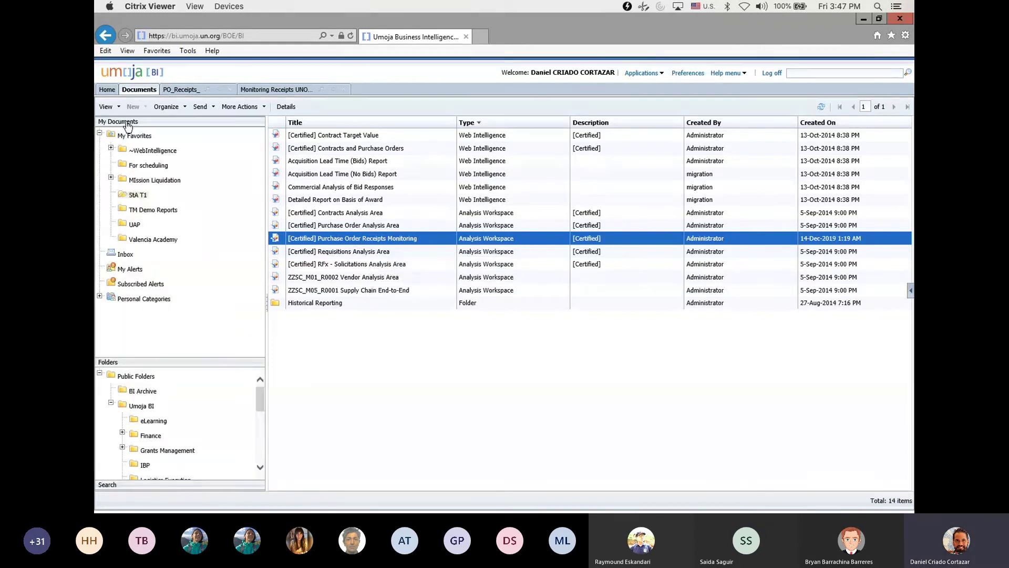
pyautogui.click(138, 195)
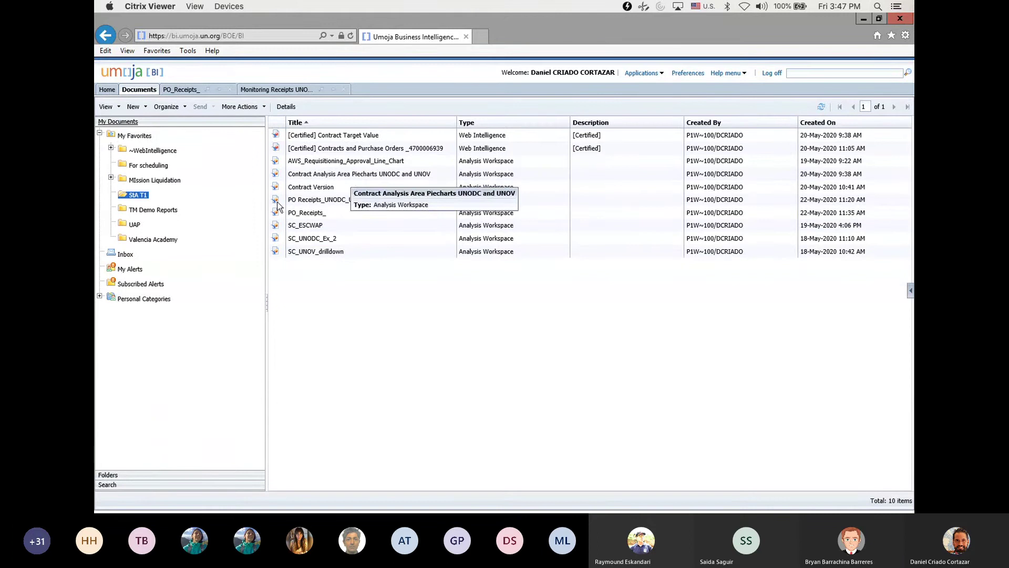
pyautogui.click(134, 137)
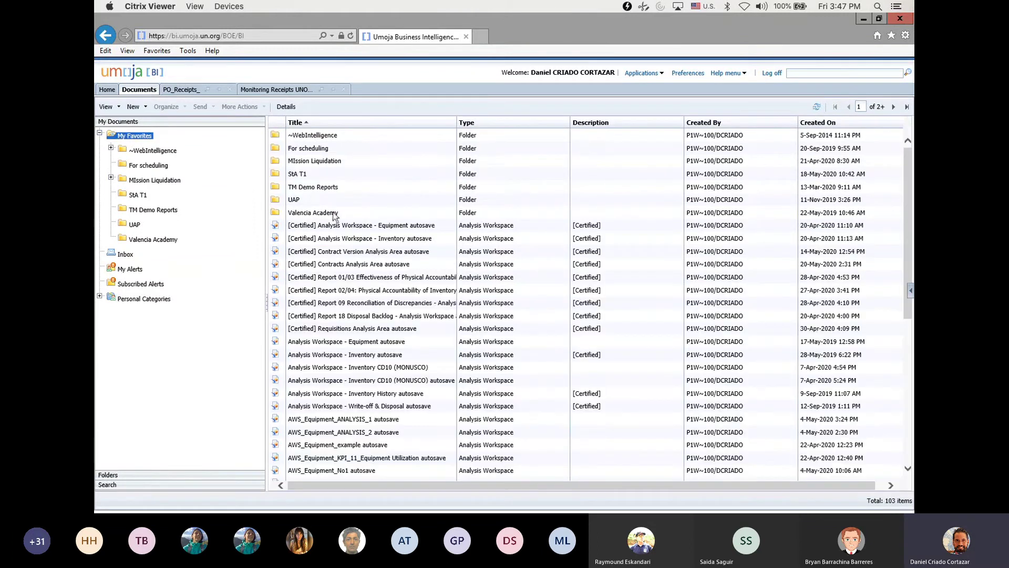
pyautogui.scroll(-8, 406, 284)
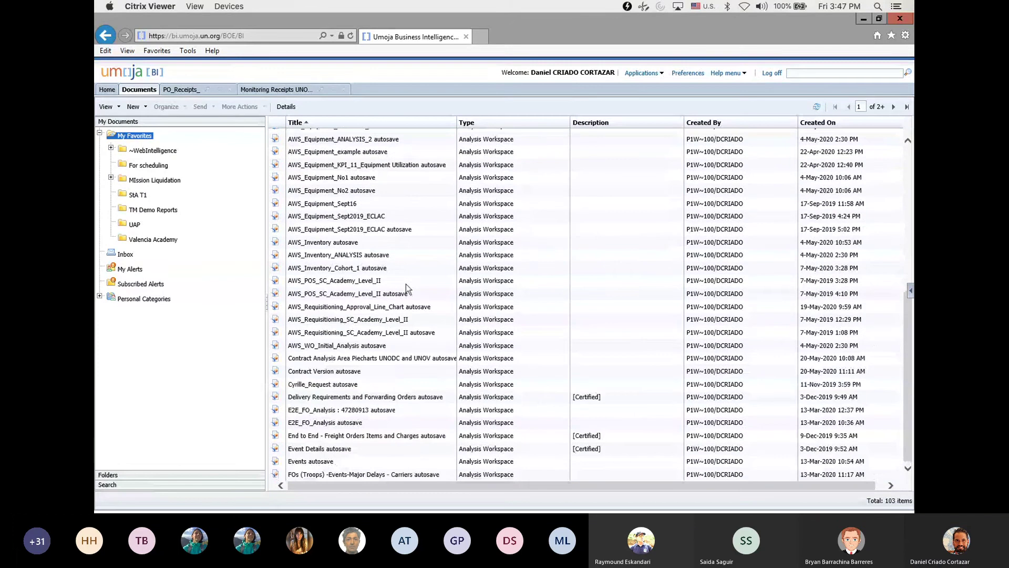
pyautogui.scroll(8, 406, 284)
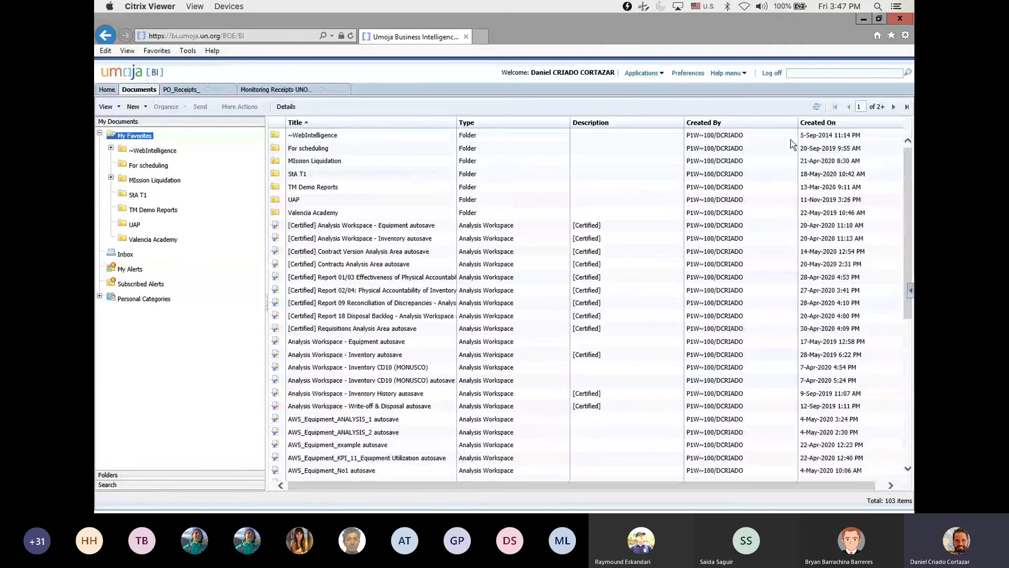
# Step: Sort My Favorites by creation date, newest first, and locate the Monitoring Receipts UNOV 2020 Jan - May workspace
pyautogui.click(834, 124)
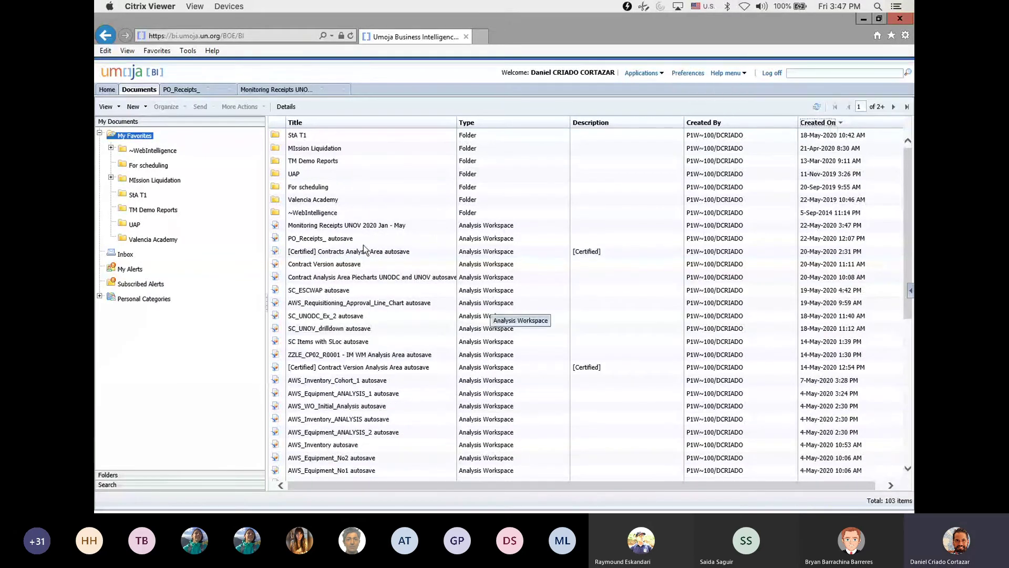
pyautogui.scroll(-5, 348, 239)
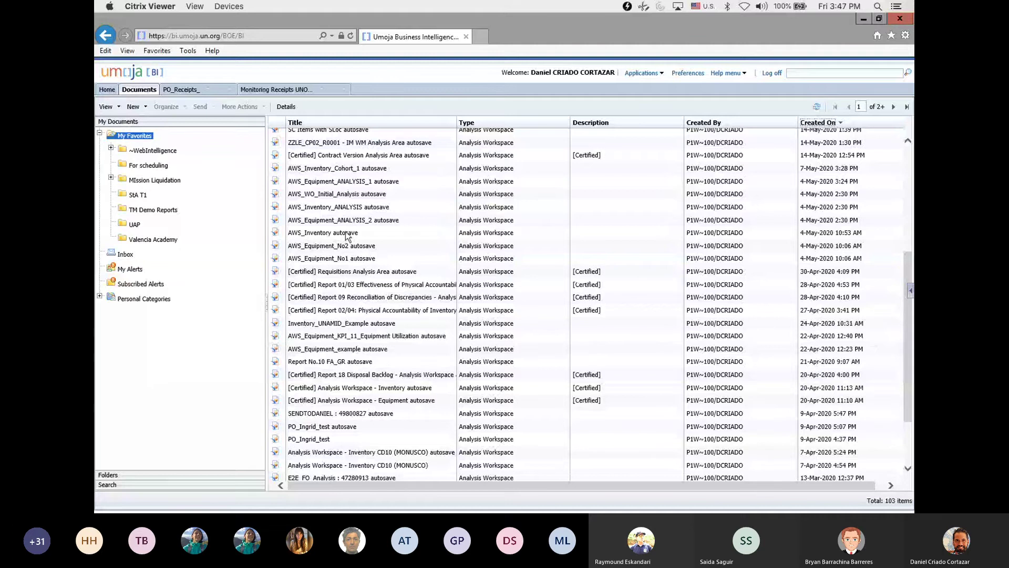
pyautogui.scroll(-2, 348, 237)
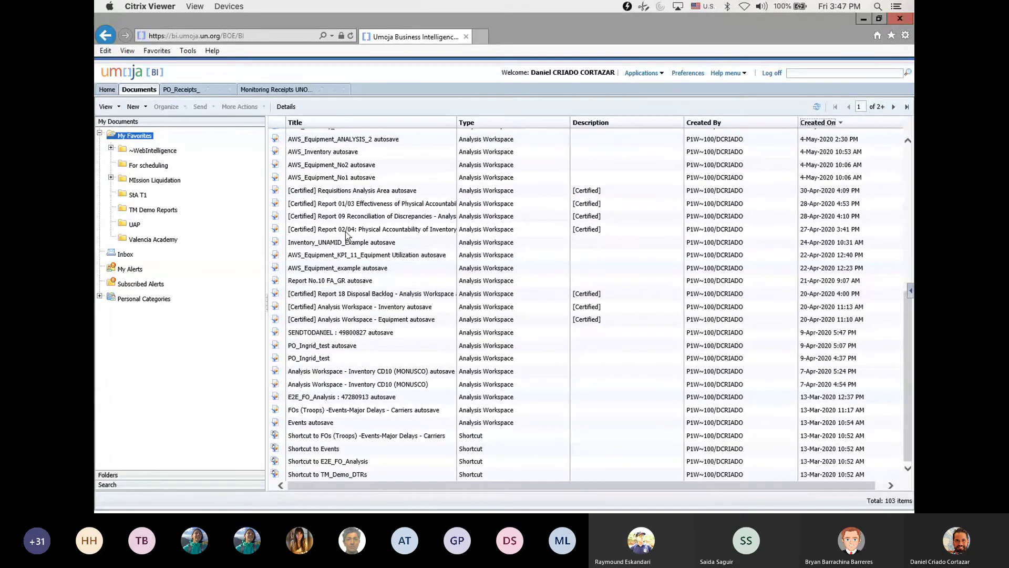
pyautogui.scroll(8, 346, 236)
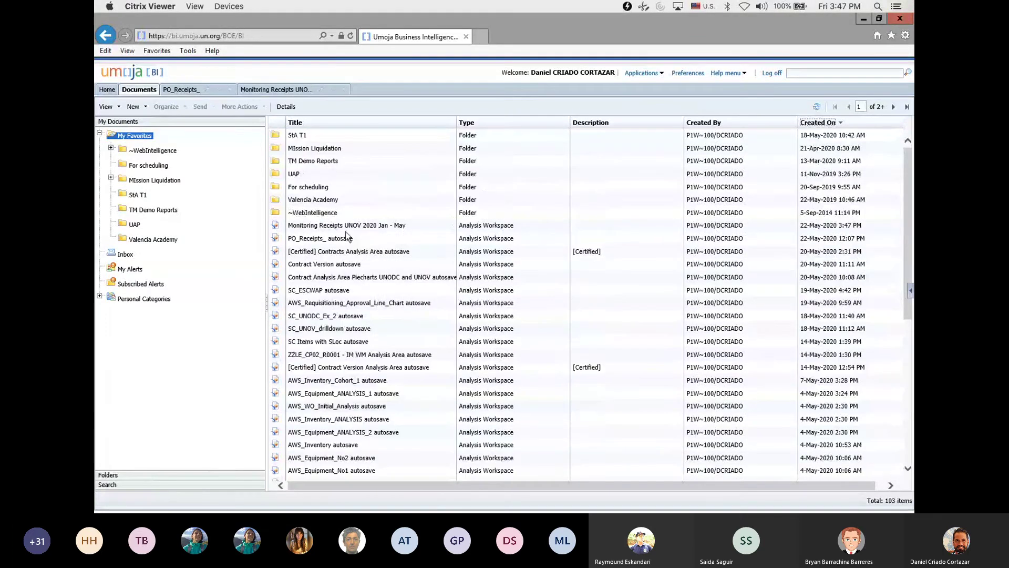
# Step: Save a copy of the open Monitoring Receipts workspace as Receipts in the StA T1 folder under Favorites
pyautogui.click(137, 195)
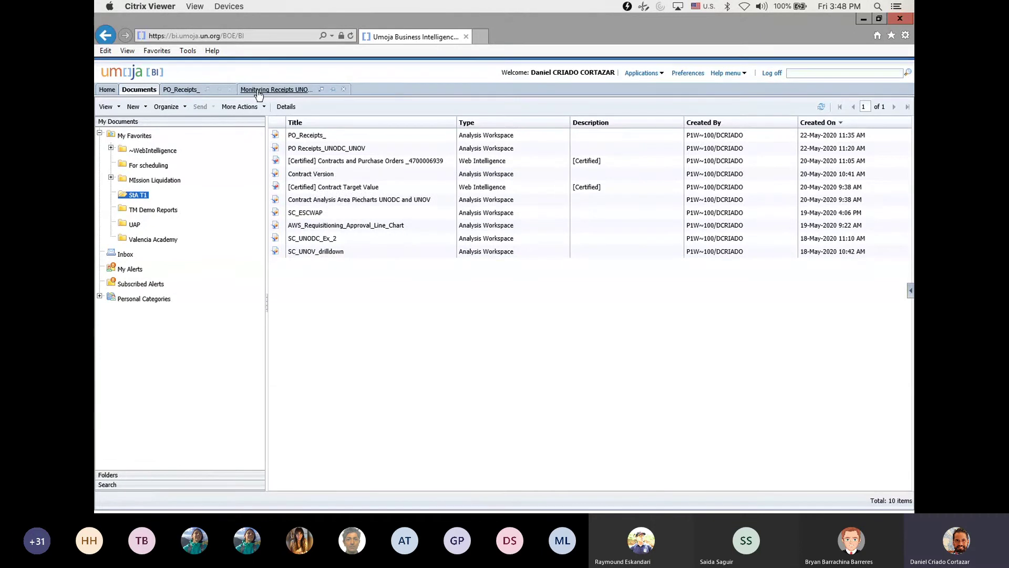
pyautogui.click(274, 94)
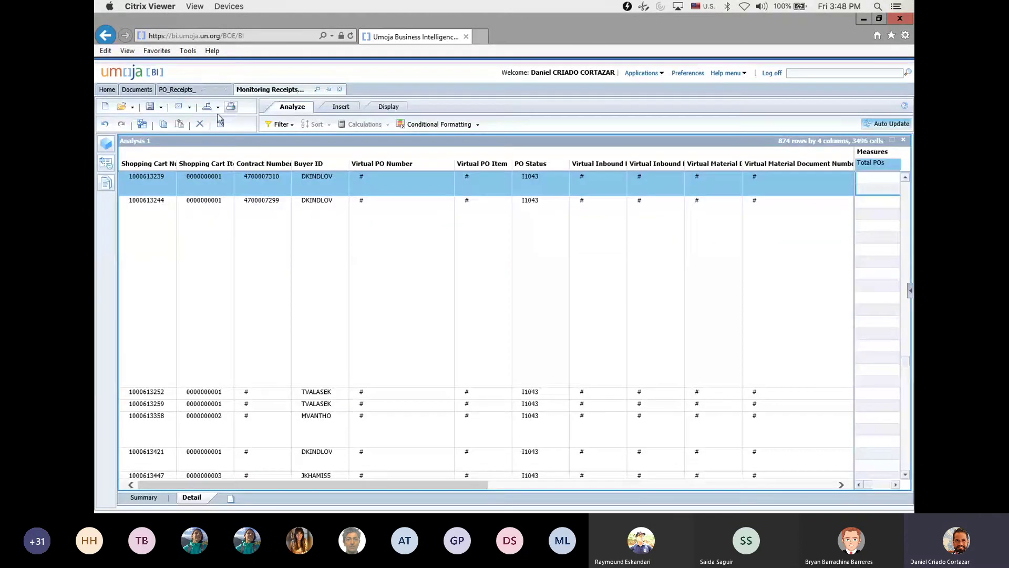
pyautogui.click(161, 107)
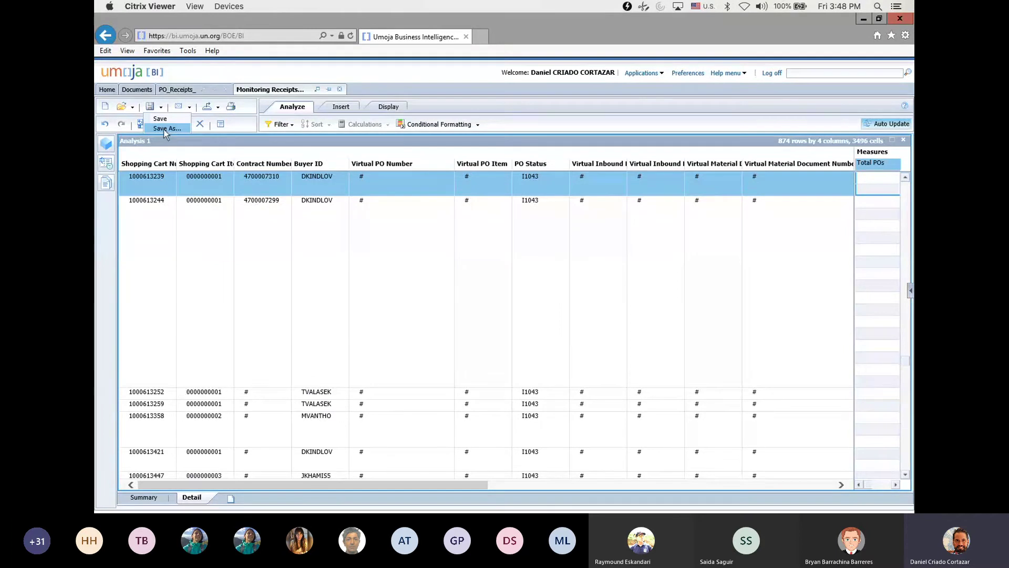
pyautogui.click(164, 129)
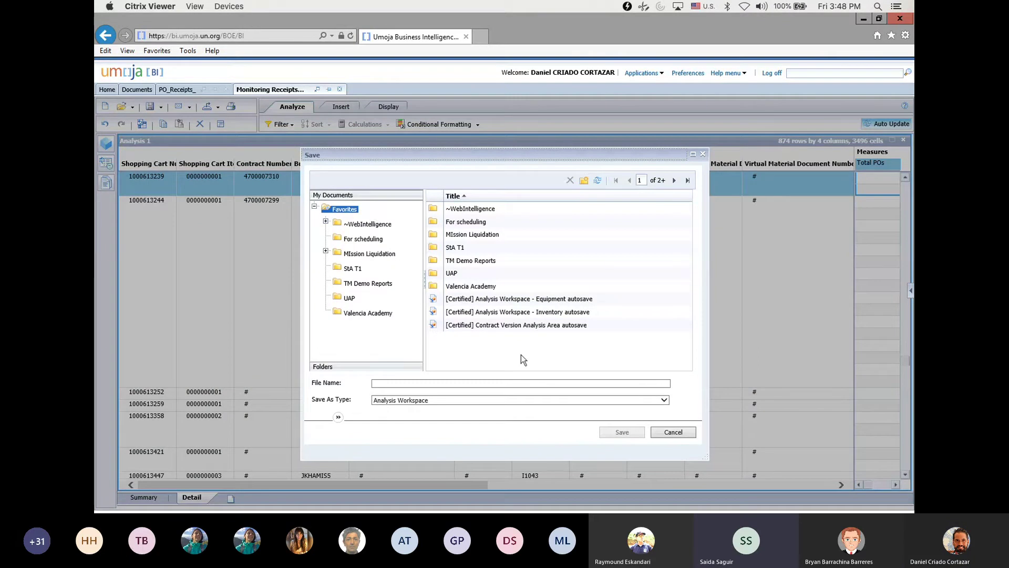
pyautogui.click(357, 269)
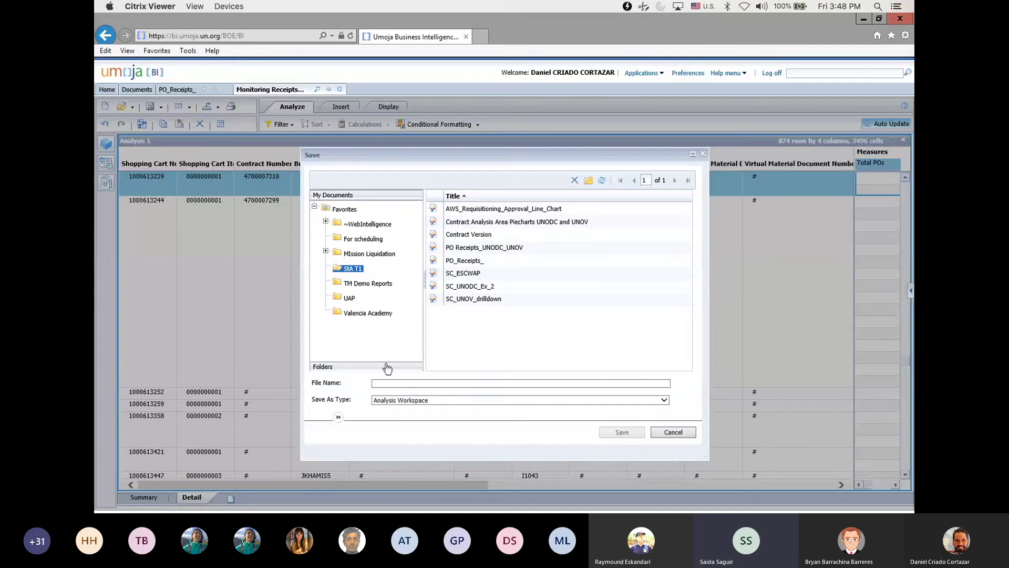
pyautogui.click(441, 383)
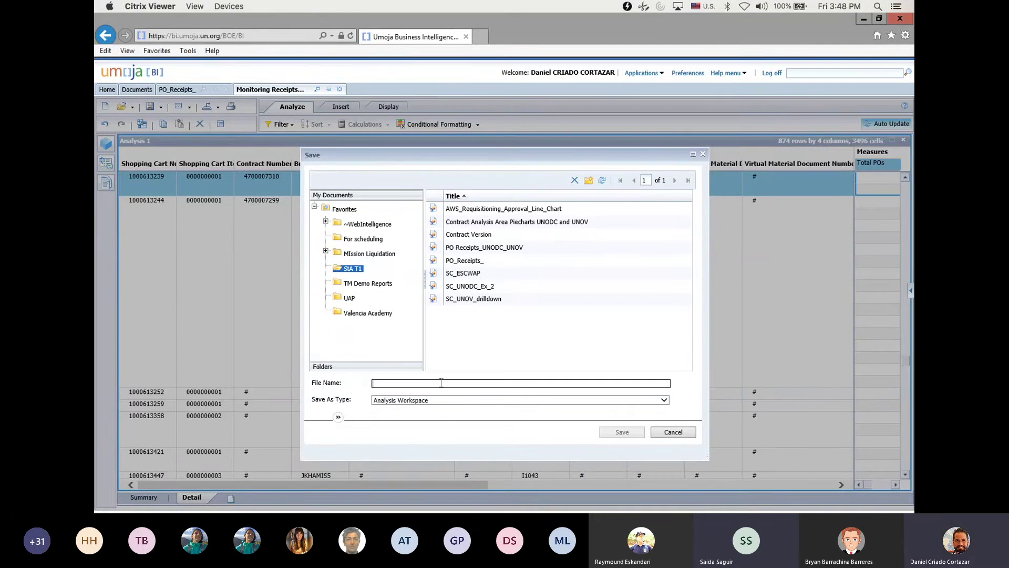
pyautogui.write('Rec')
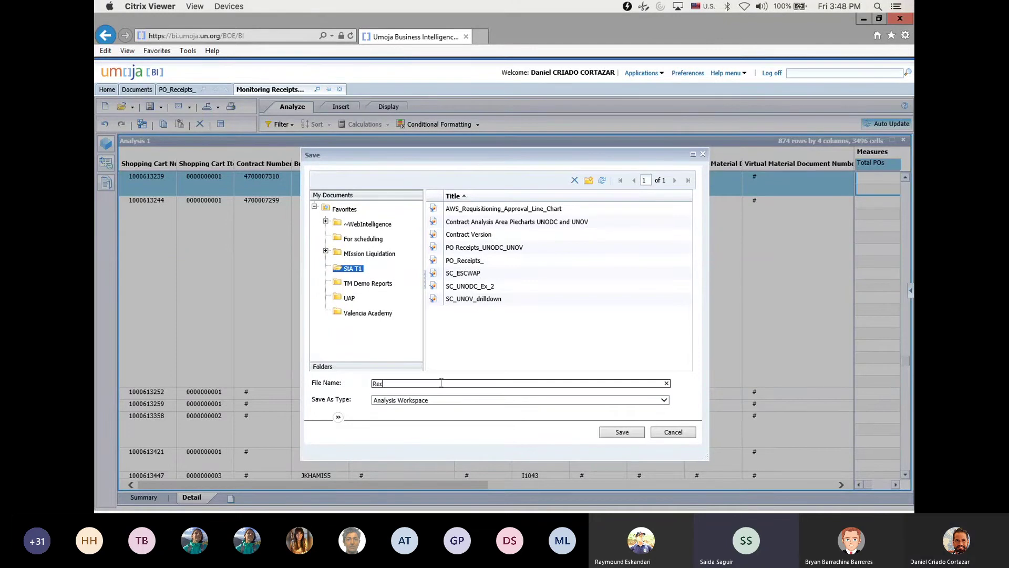
pyautogui.write('eipts')
pyautogui.click(629, 432)
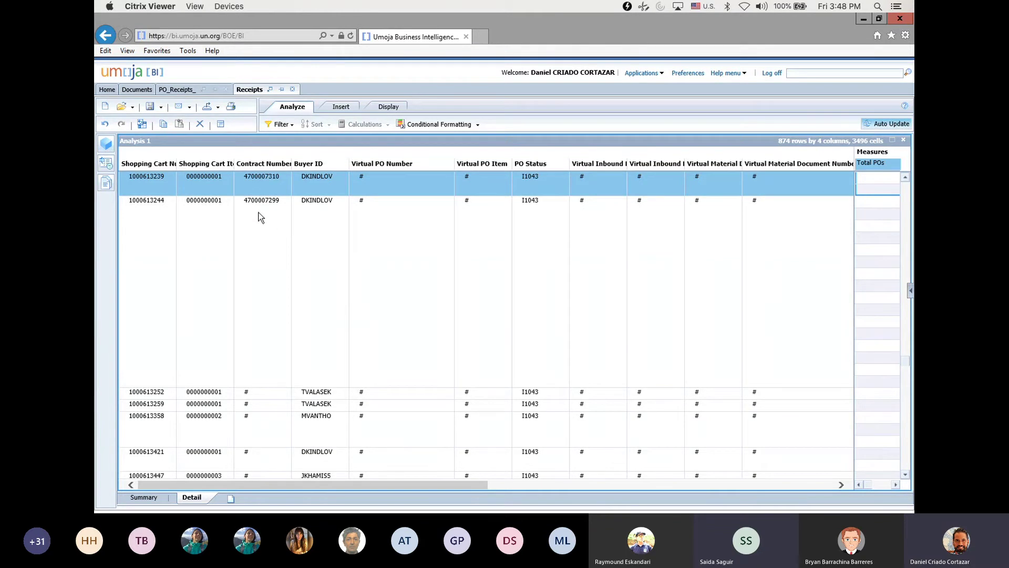
# Step: Browse the PO receipts data source's measures and dimensions, expand PO Type, and display the layout of the detail analysis
pyautogui.click(105, 143)
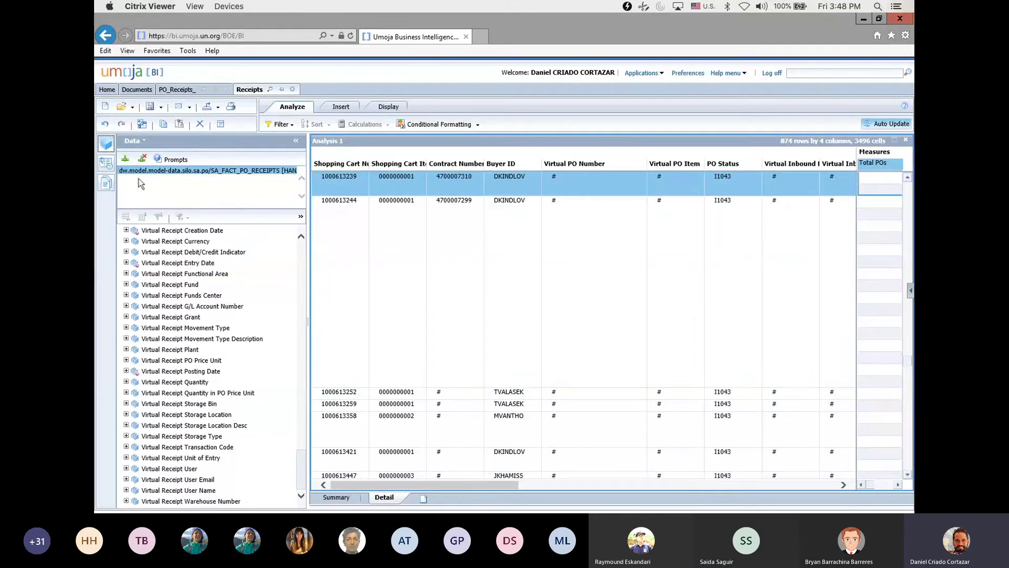
pyautogui.moveTo(301, 462); pyautogui.dragTo(304, 230)
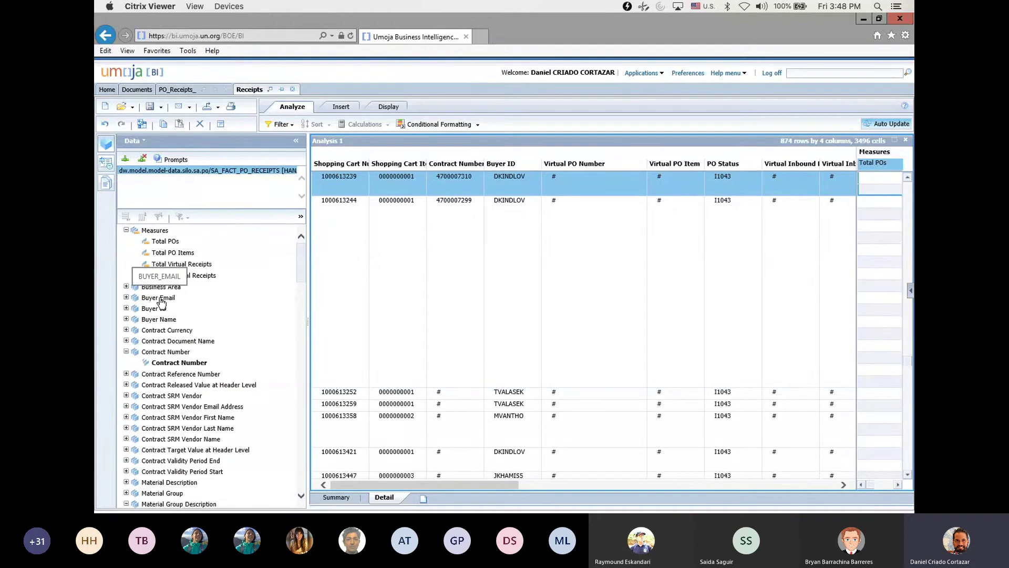
pyautogui.moveTo(302, 267); pyautogui.dragTo(295, 378)
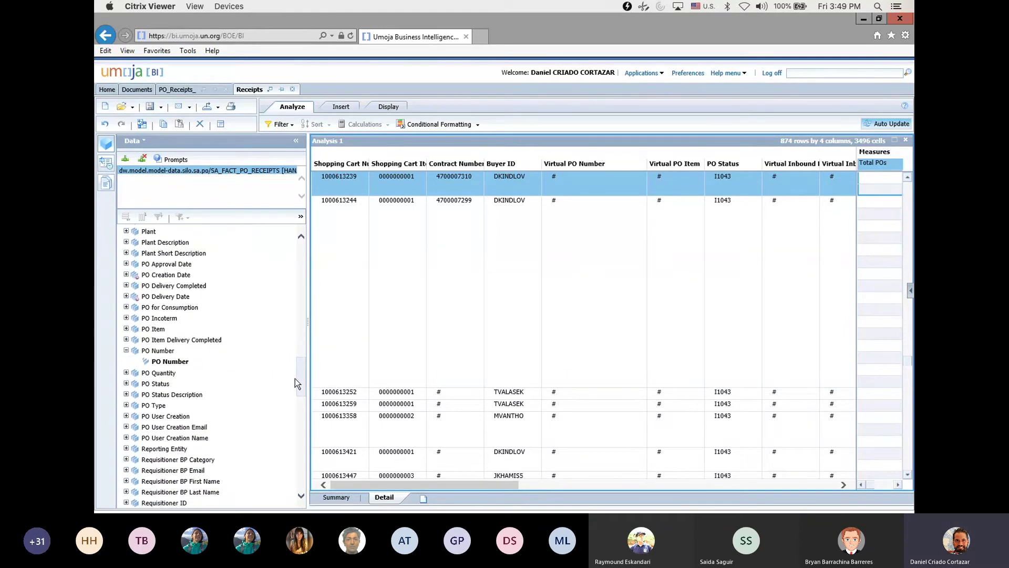
pyautogui.click(126, 405)
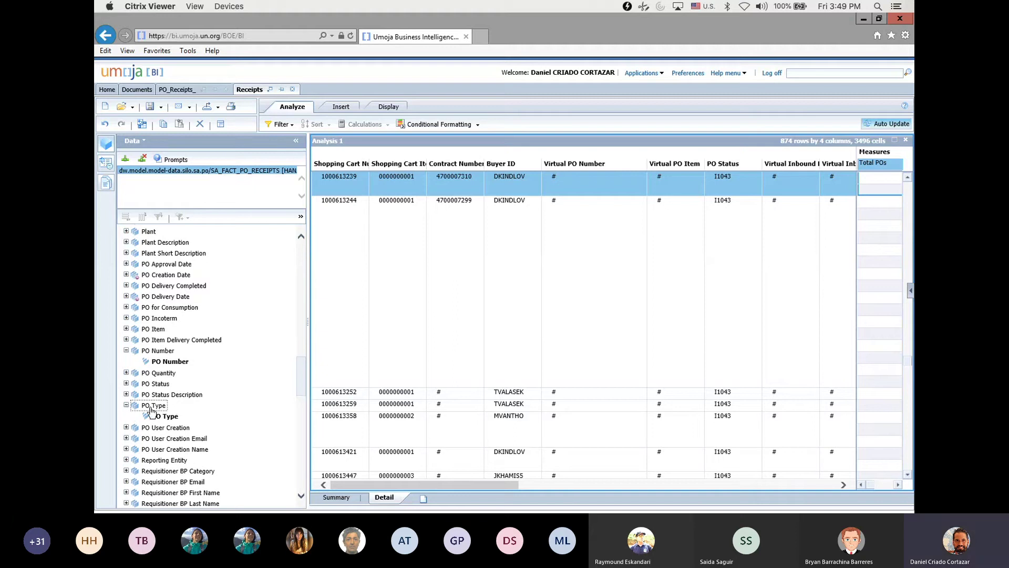
pyautogui.moveTo(302, 381)
pyautogui.mouseDown()
pyautogui.moveTo(300, 421)
pyautogui.moveTo(299, 391)
pyautogui.mouseUp()
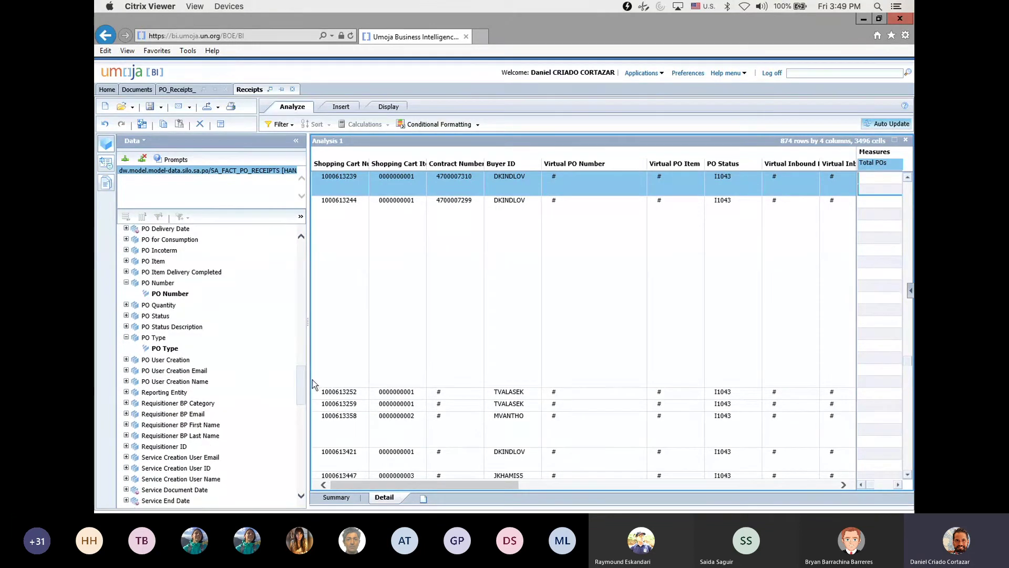
pyautogui.scroll(1, 300, 380)
pyautogui.scroll(-1, 299, 381)
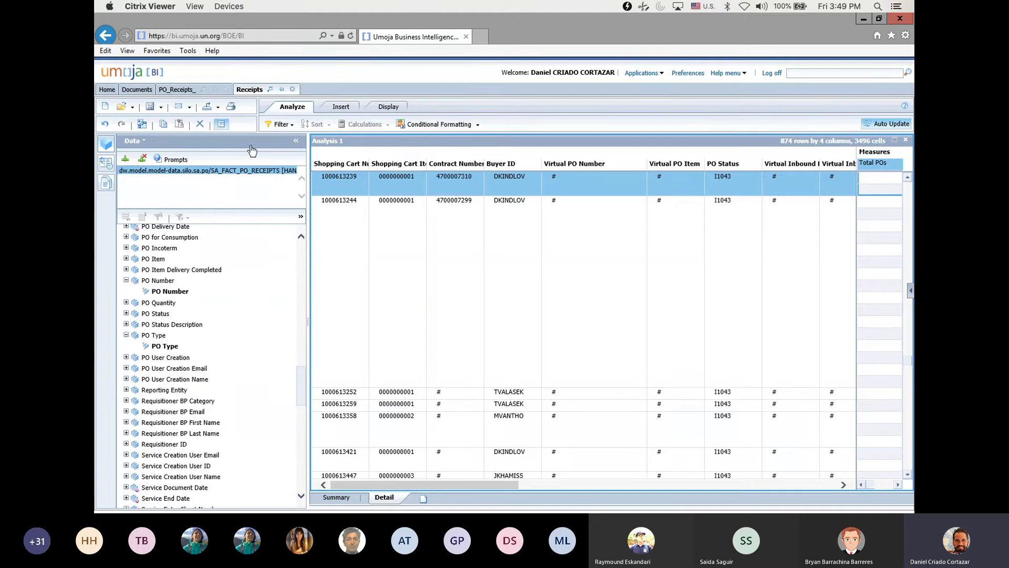
pyautogui.click(222, 125)
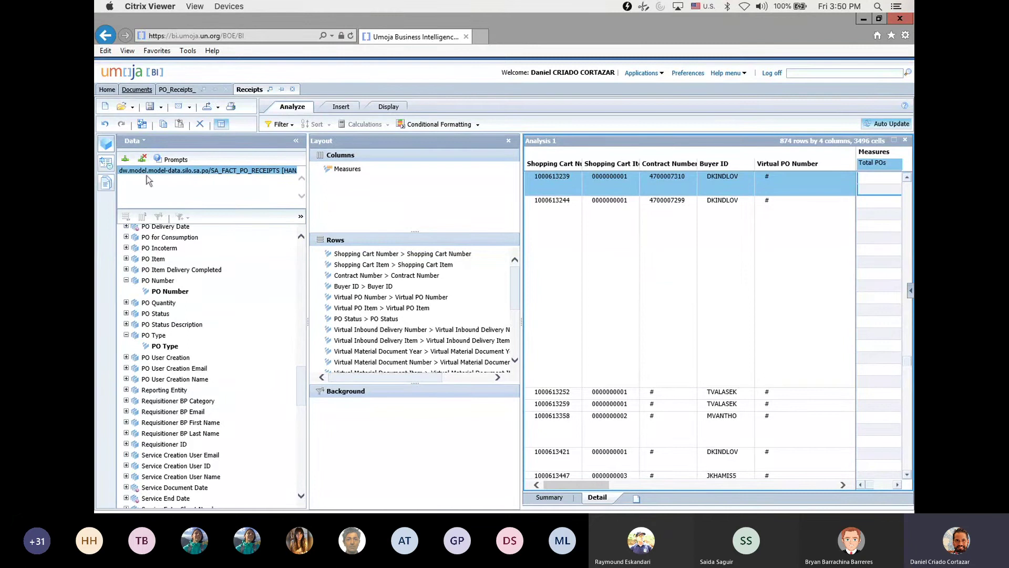
# Step: Return to the public Source To Acquire folder and select the [Certified] Purchase Order Analysis Area workspace
pyautogui.click(135, 90)
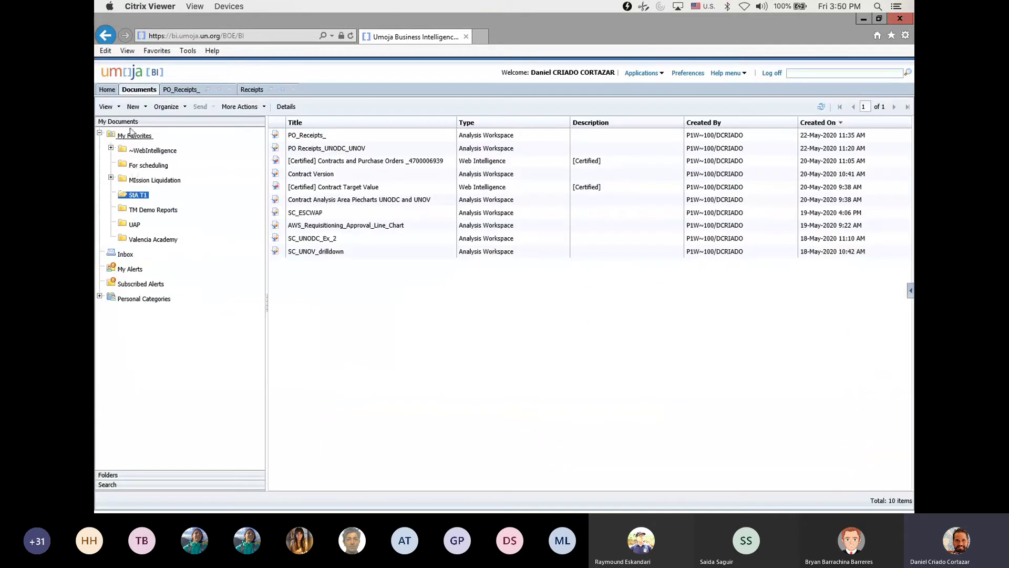
pyautogui.click(108, 476)
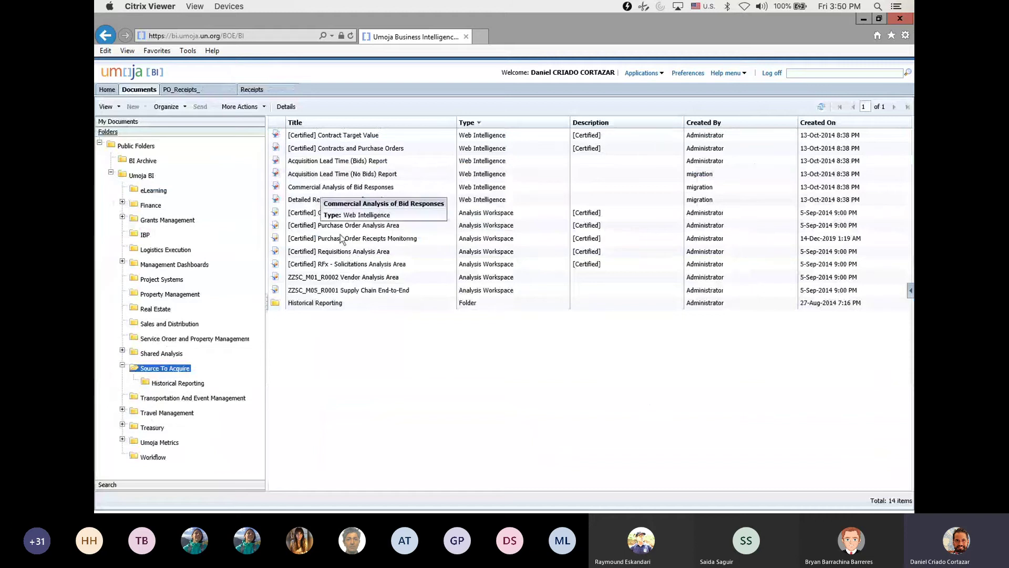
pyautogui.click(354, 225)
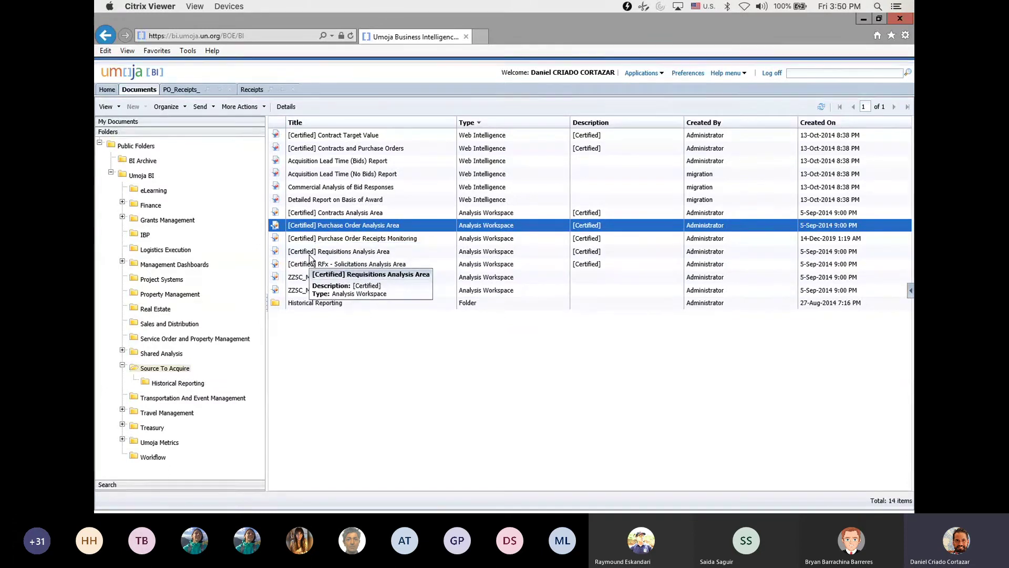
# Step: Switch to the POs presentation in PowerPoint and review the ME2K, ME2M, ME2L and ME2W purchase order report slides
pyautogui.press('super+Tab')
pyautogui.press('super+Tab')
pyautogui.press('super+Tab')
pyautogui.press('super+Tab')
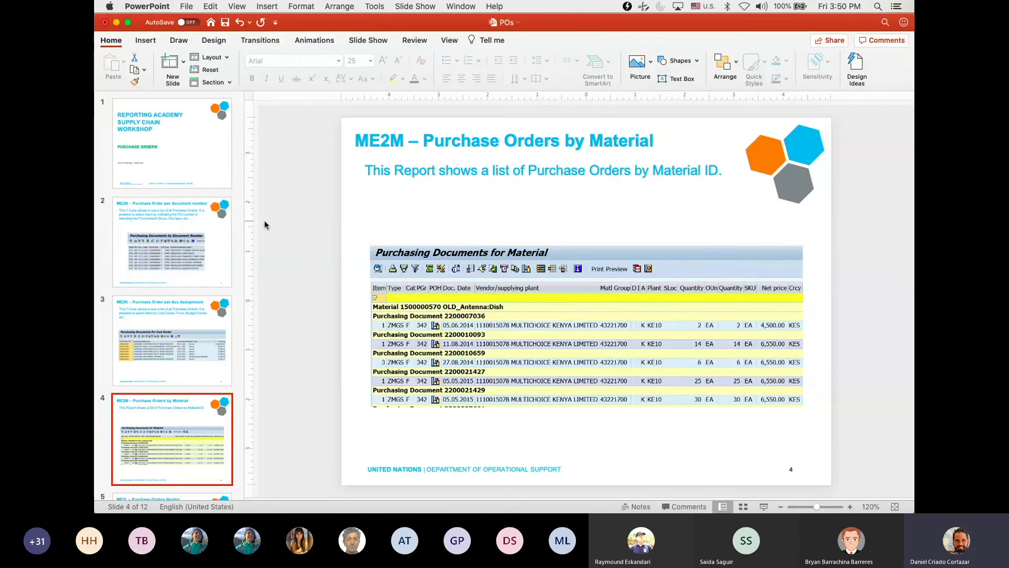
pyautogui.click(157, 219)
pyautogui.click(179, 337)
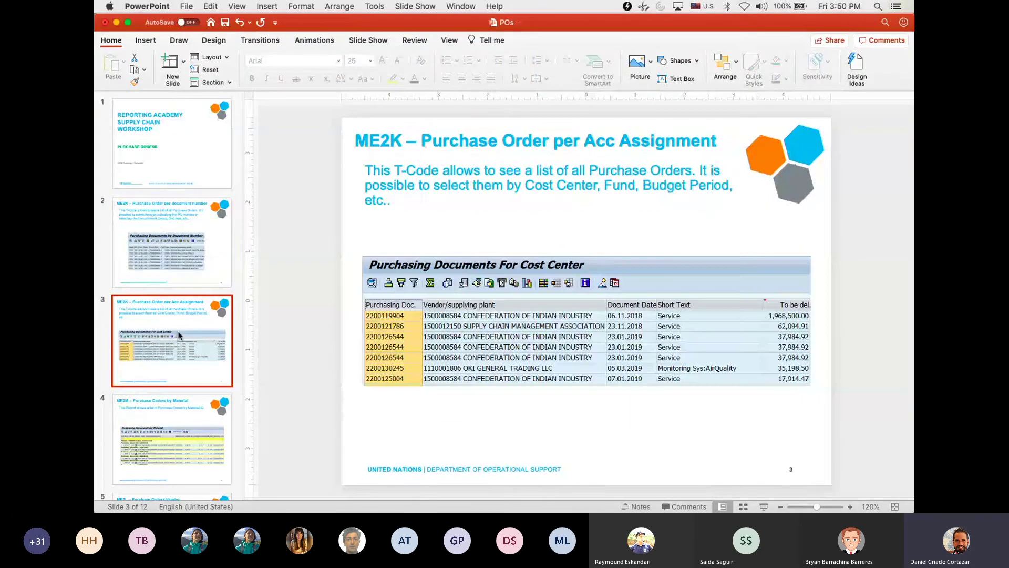
pyautogui.click(187, 457)
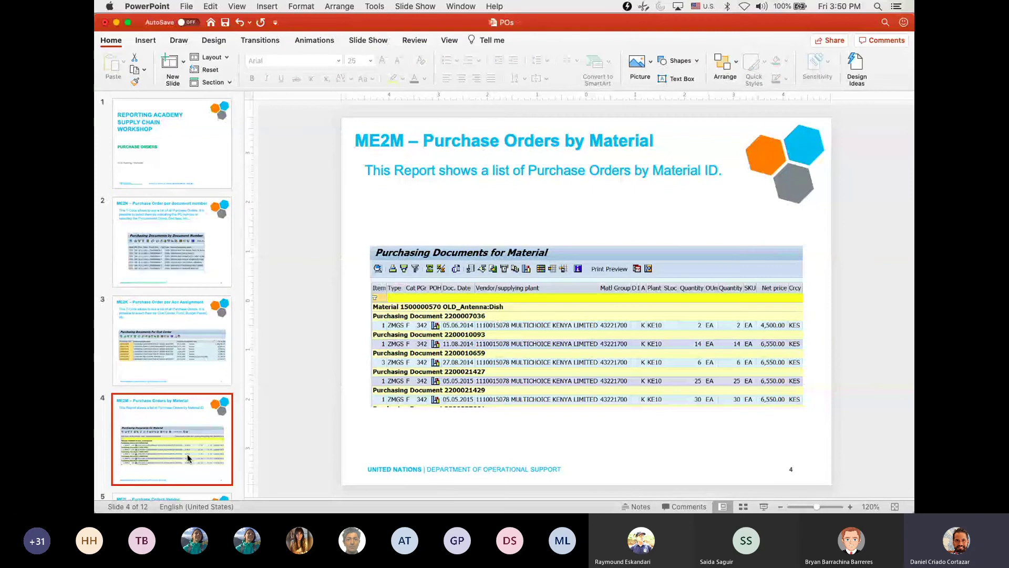
pyautogui.press('Down')
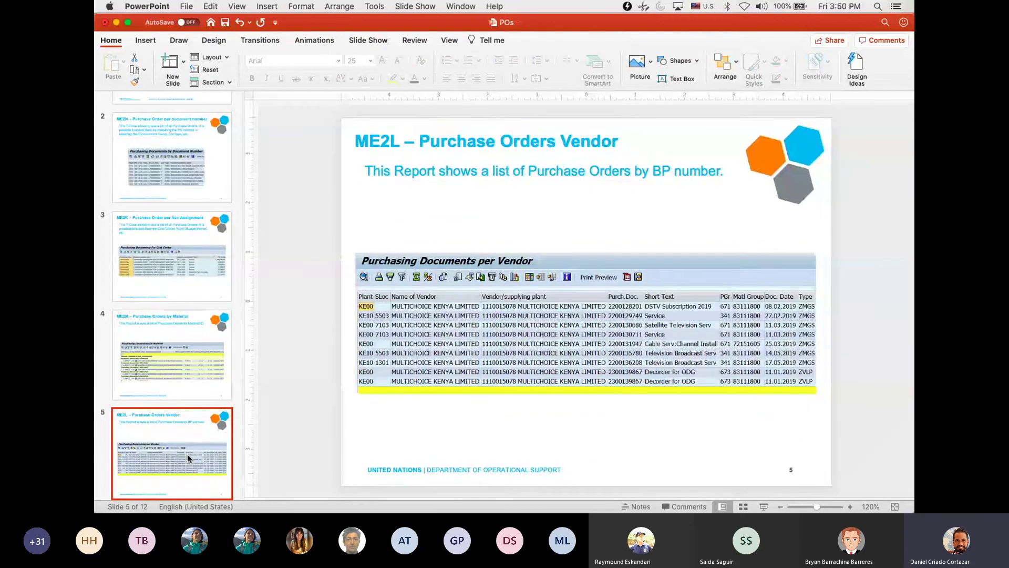
pyautogui.press('Down')
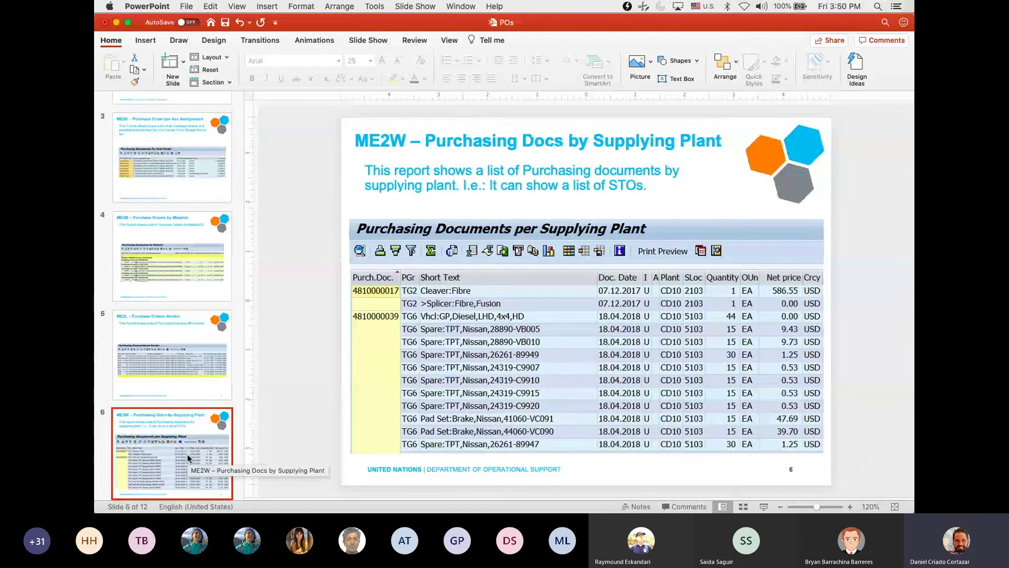
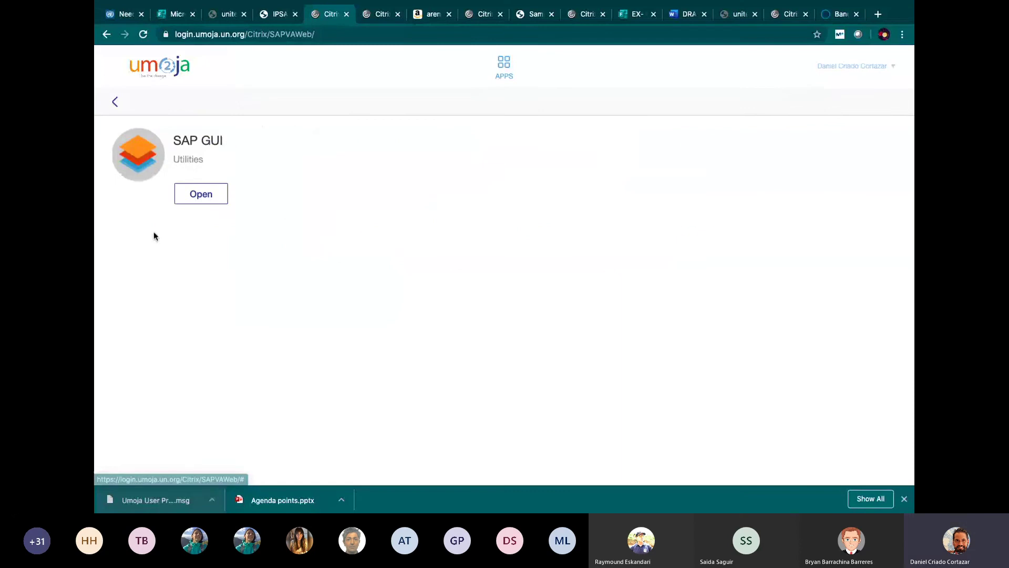
# Step: Launch SAP GUI from the Umoja Citrix apps page in the web browser
pyautogui.click(190, 194)
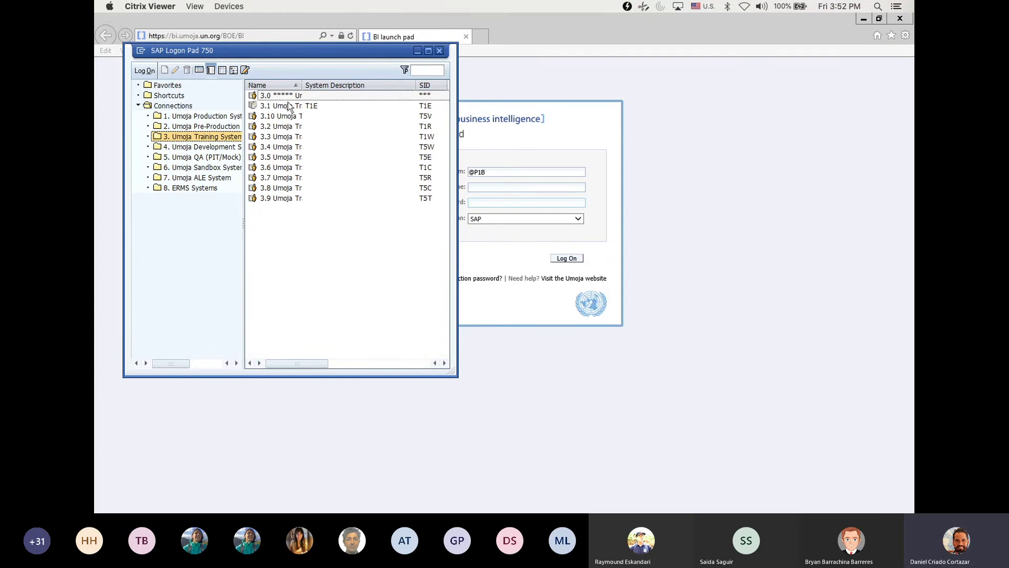
# Step: Log on to the 3.1 Umoja training system in client 520 with the saved training user ID and the account password
pyautogui.doubleClick(285, 109)
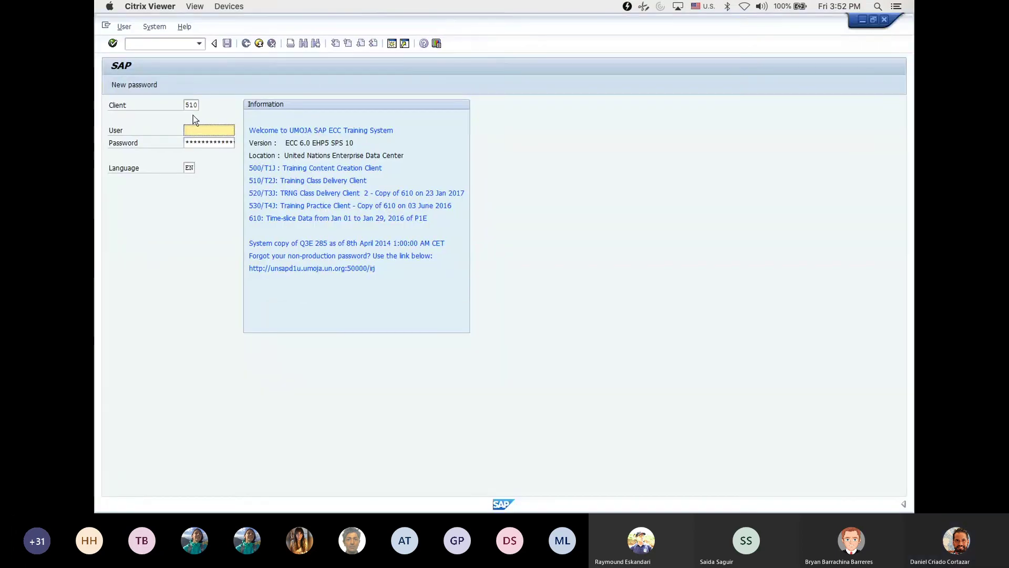
pyautogui.doubleClick(192, 104)
pyautogui.write('5')
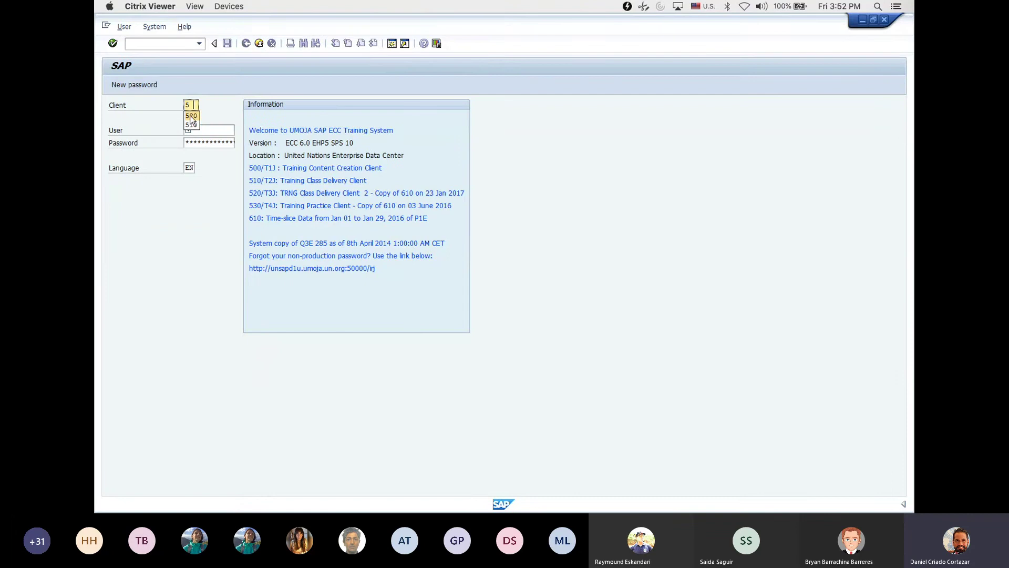
pyautogui.click(191, 116)
pyautogui.click(196, 129)
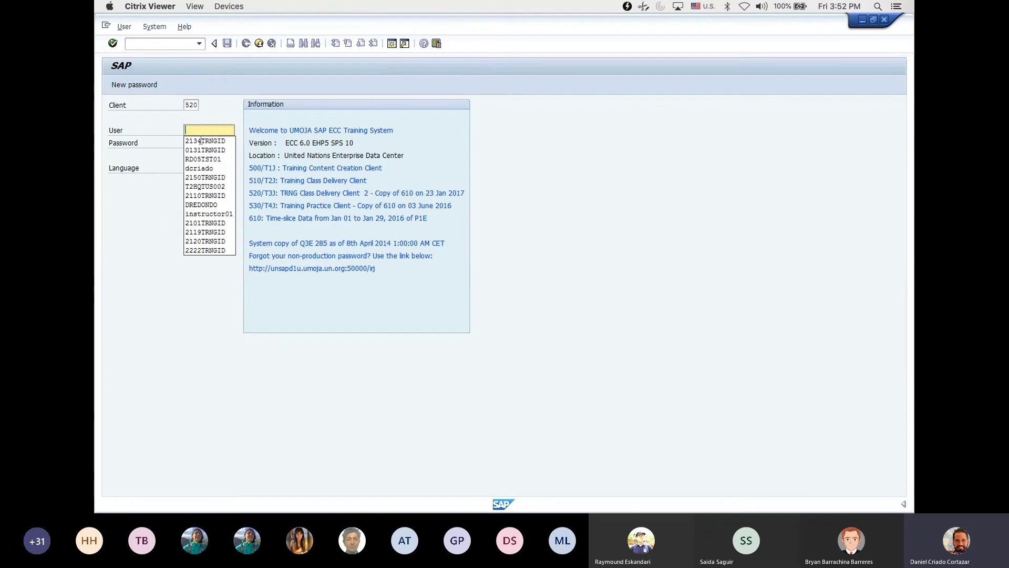
pyautogui.click(207, 140)
pyautogui.press('Tab')
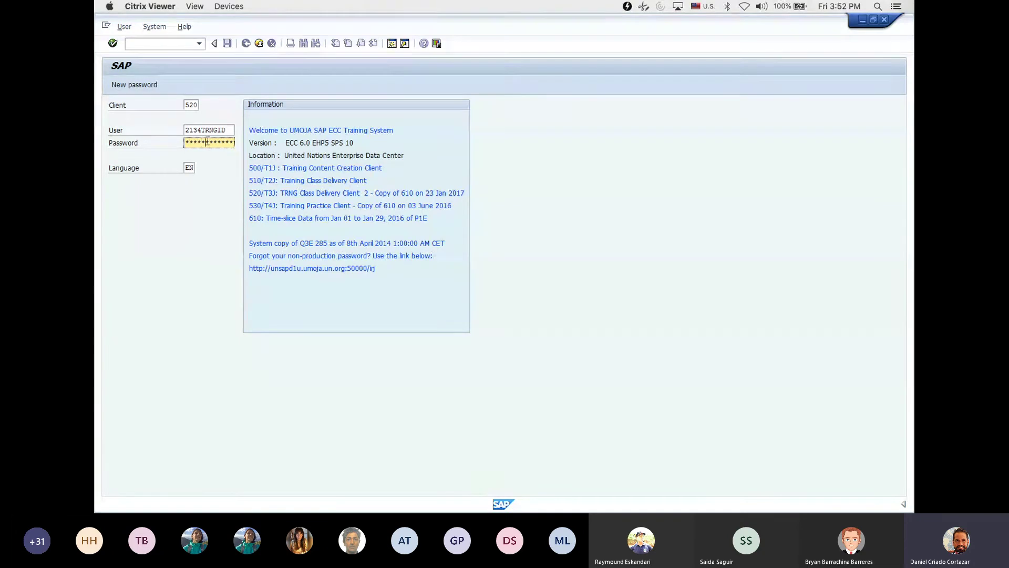
pyautogui.press('Return')
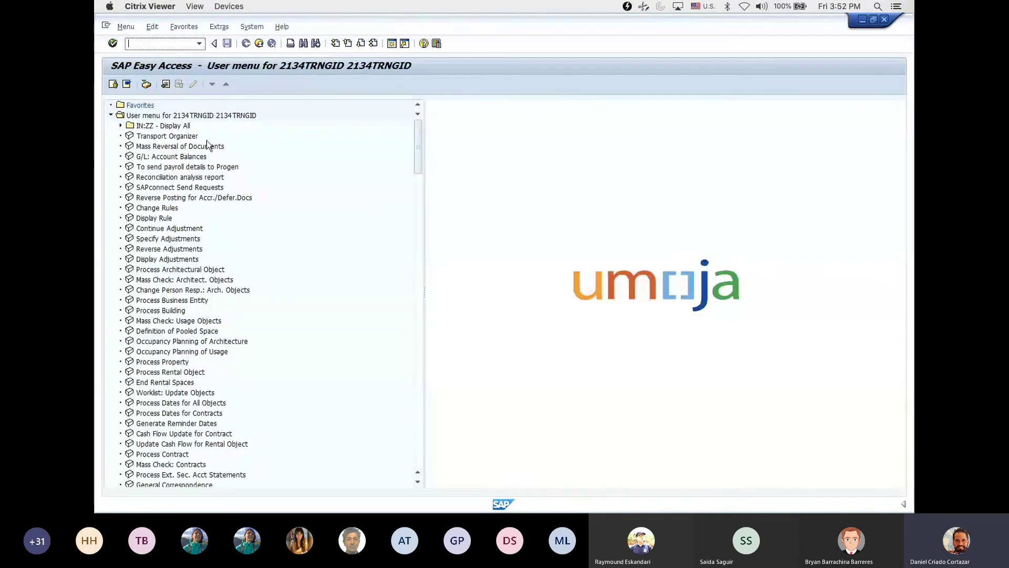
# Step: Check the ME2S – Purchase Order Service slide in PowerPoint, then return to SAP and start transaction ME2S
pyautogui.hotkey('ctrl', 'Right')
pyautogui.press('super+Tab')
pyautogui.press('super+Tab')
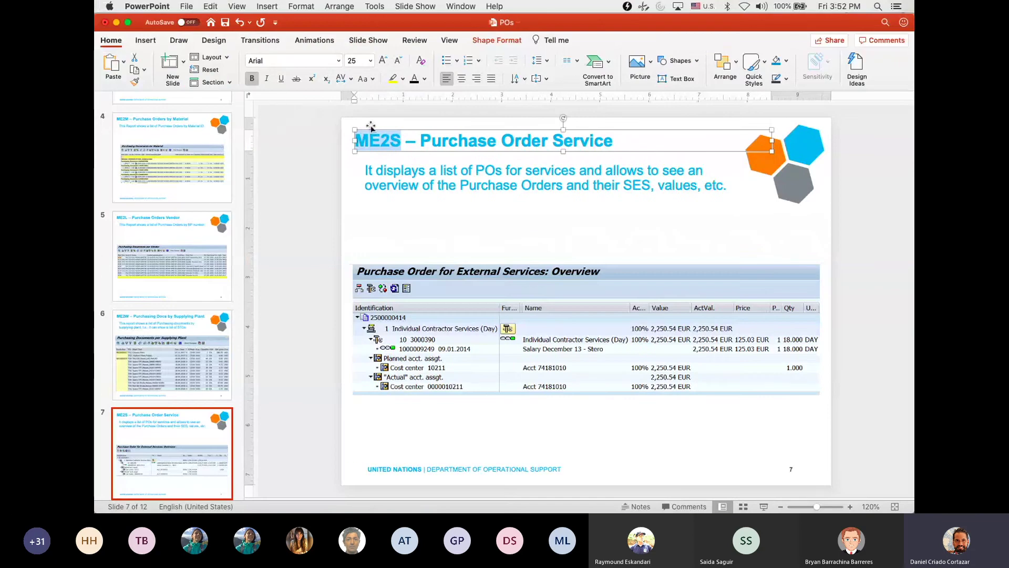
pyautogui.press('super+Tab')
pyautogui.press('super+Tab')
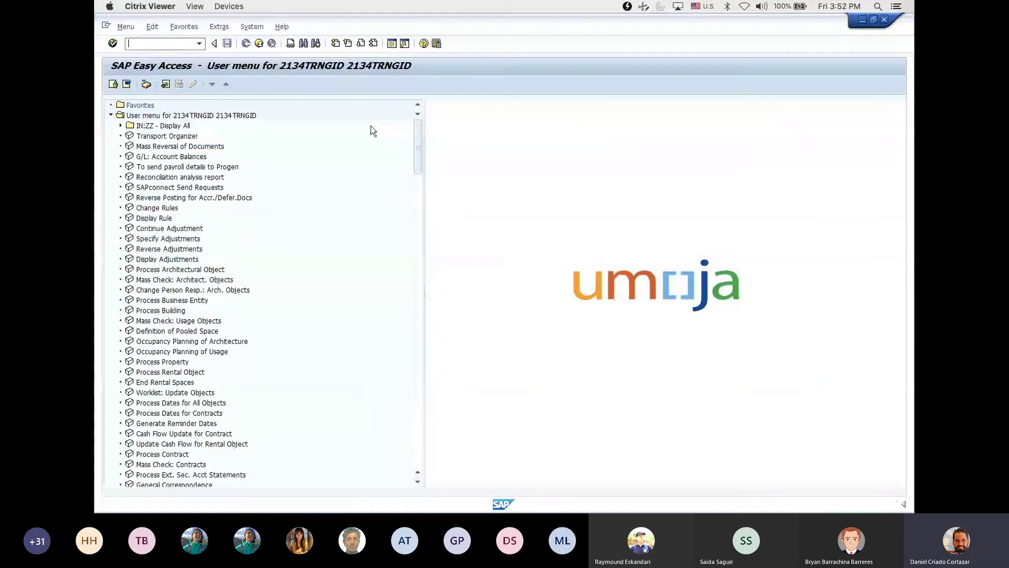
pyautogui.write('me2s')
pyautogui.press('Return')
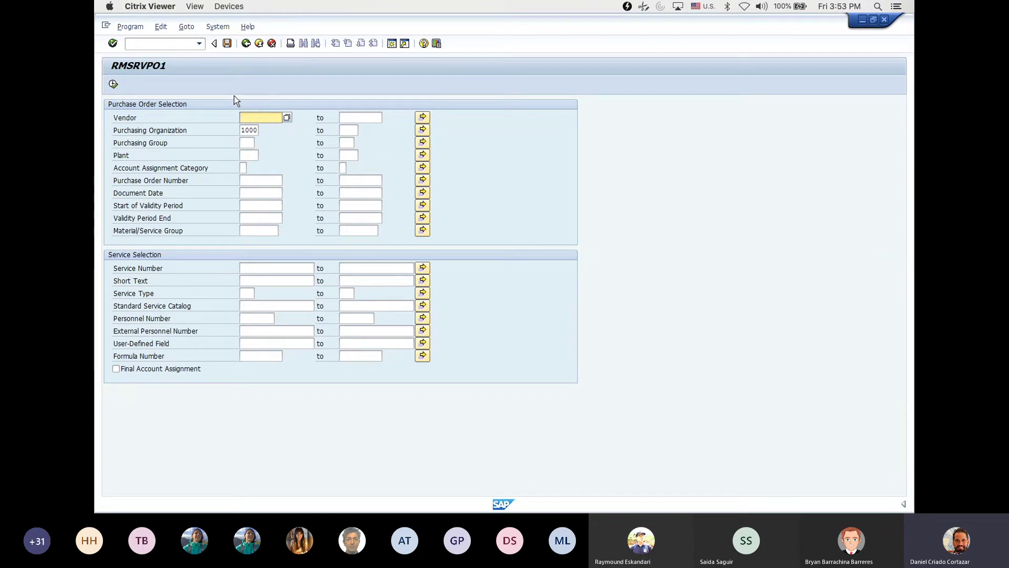
# Step: Run the service purchase order report for plant US00 with a validity period start from 01.01.2020 to 22.05.2020
pyautogui.click(249, 156)
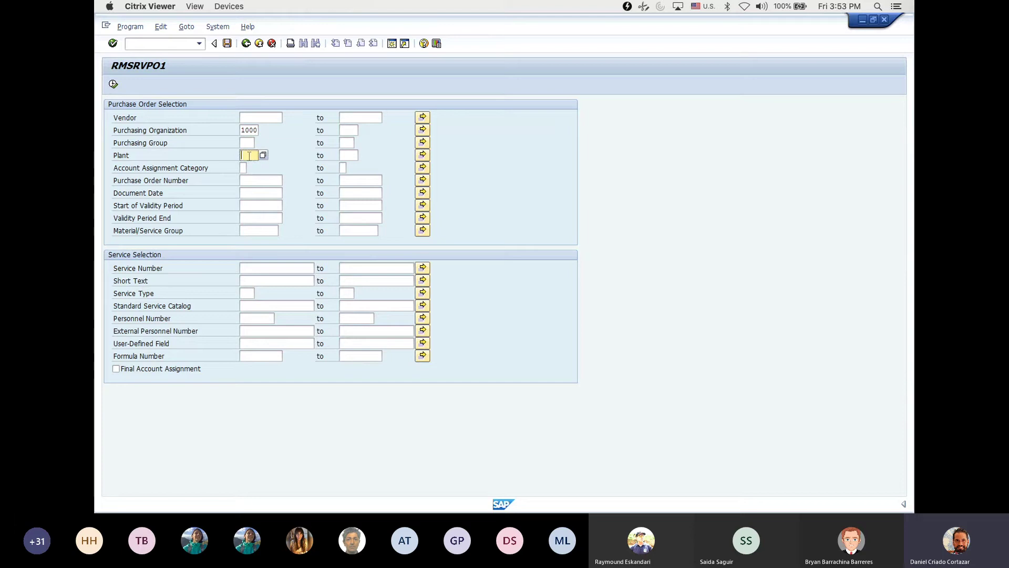
pyautogui.write('US00')
pyautogui.click(255, 206)
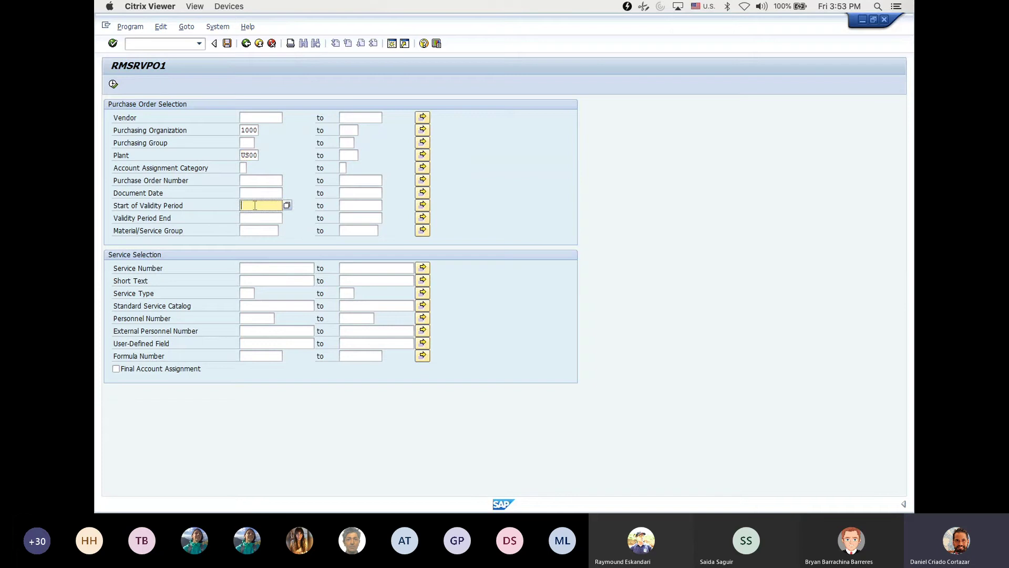
pyautogui.click(254, 216)
pyautogui.moveTo(241, 205); pyautogui.dragTo(283, 205)
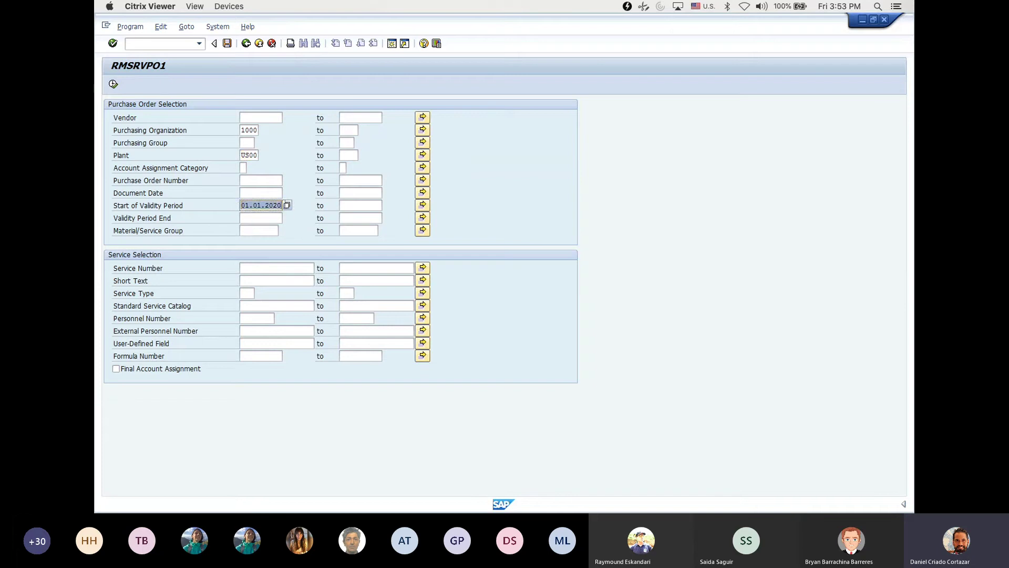
pyautogui.click(353, 206)
pyautogui.click(357, 217)
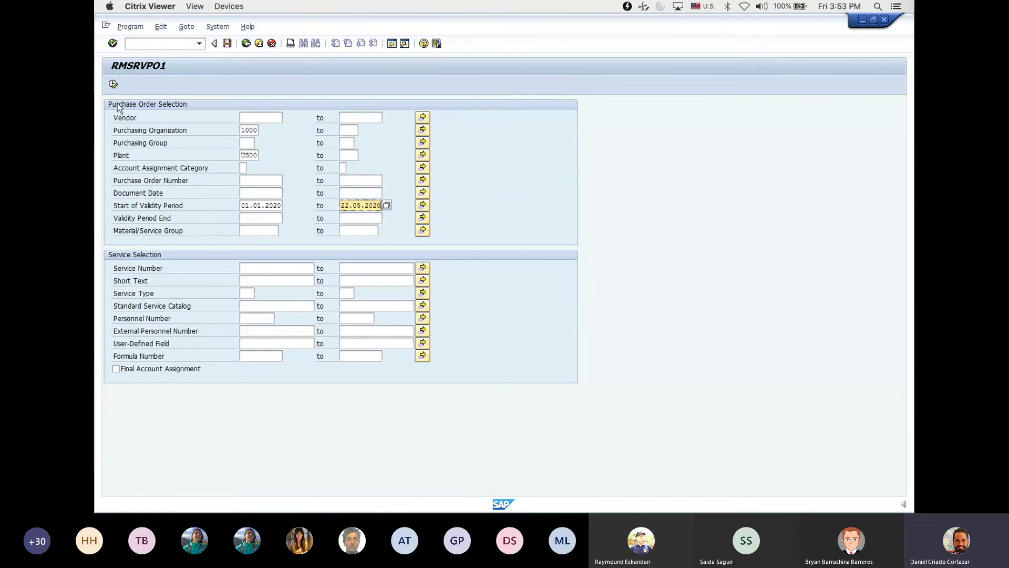
pyautogui.click(113, 84)
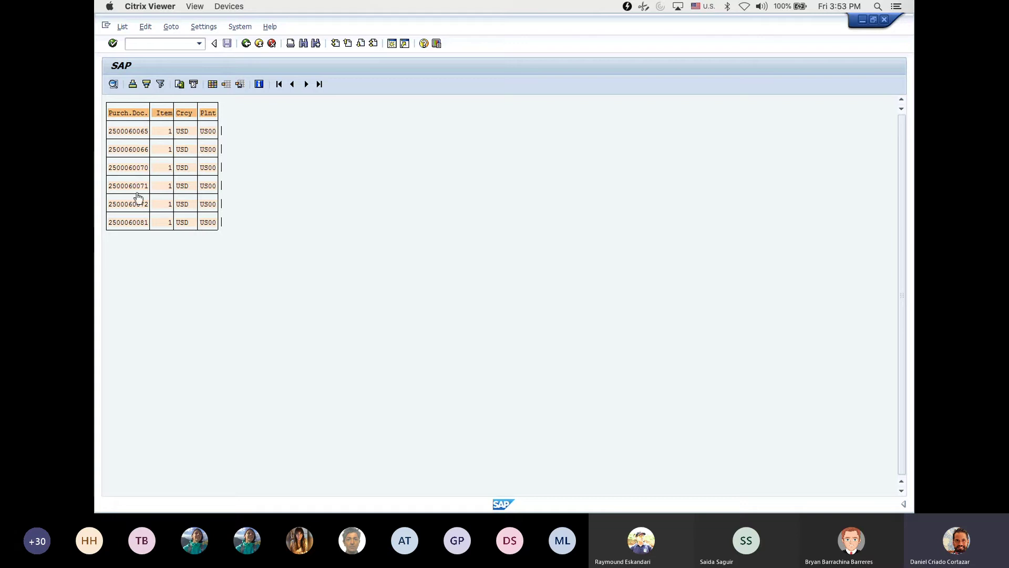
# Step: Open the services overview of the first listed purchase order and consult the legend of its symbols, including Accepted, entered service
pyautogui.click(131, 134)
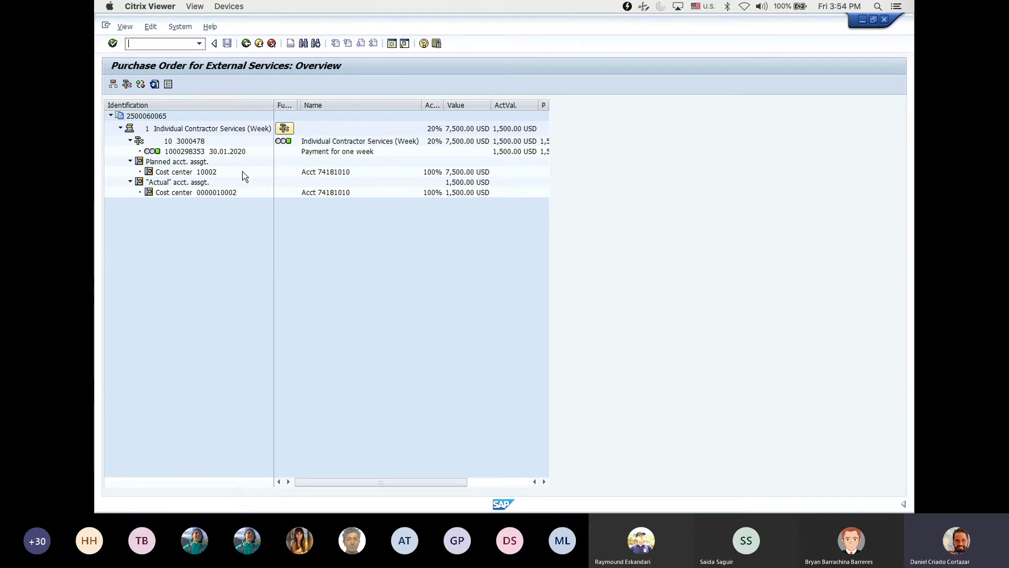
pyautogui.click(168, 84)
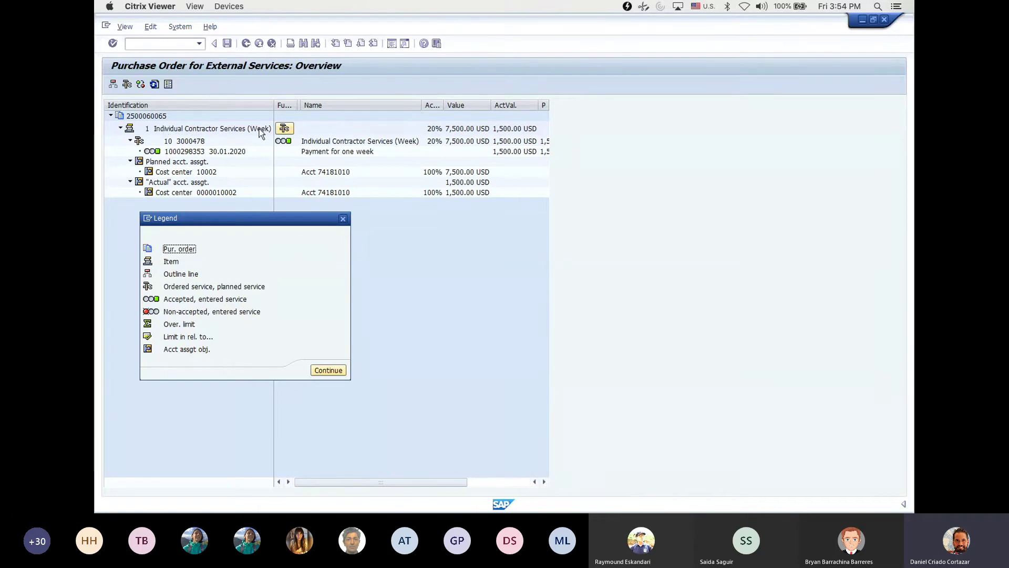
pyautogui.click(168, 272)
pyautogui.moveTo(167, 274); pyautogui.dragTo(194, 273)
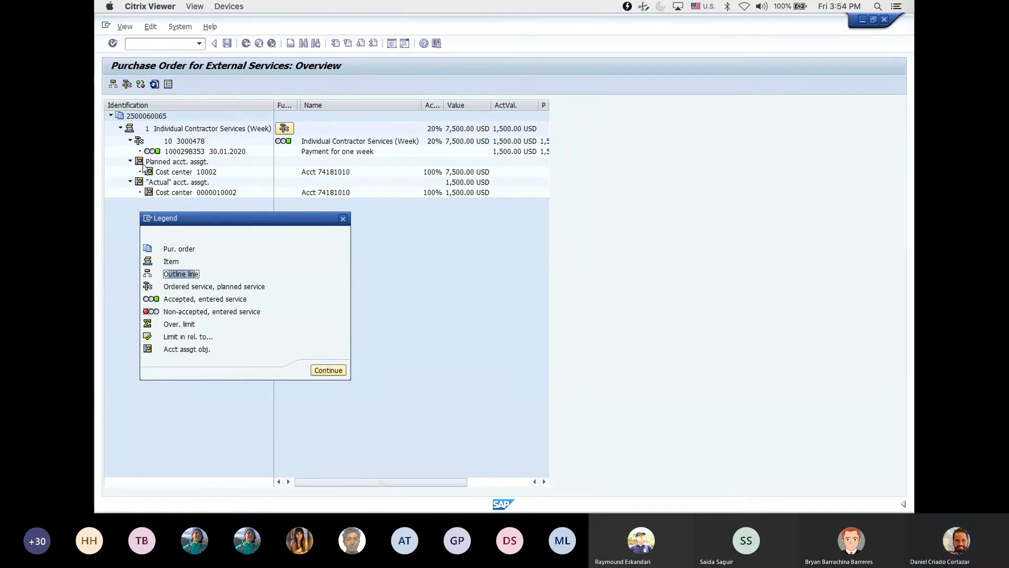
pyautogui.moveTo(164, 299); pyautogui.dragTo(248, 299)
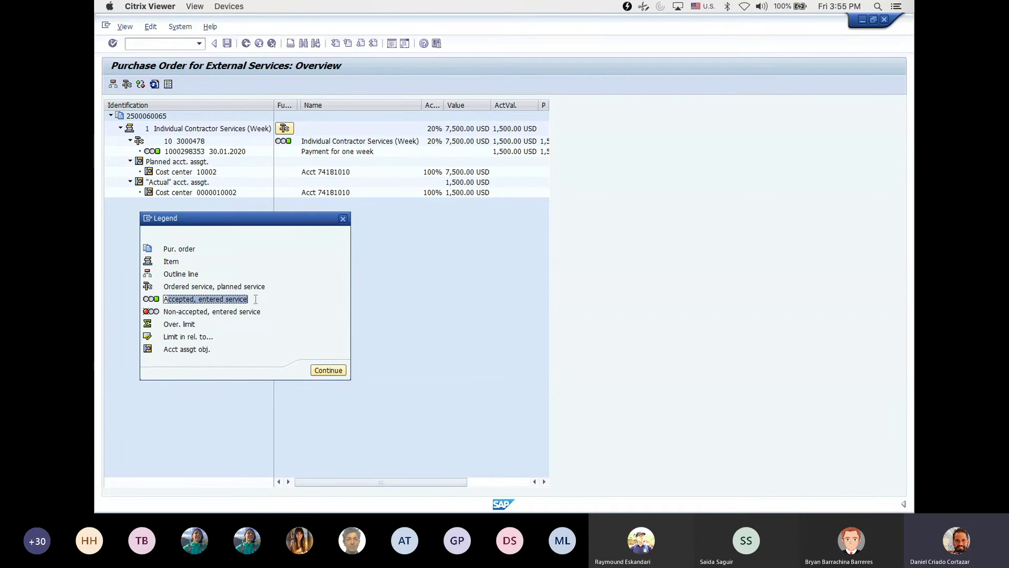
pyautogui.click(255, 299)
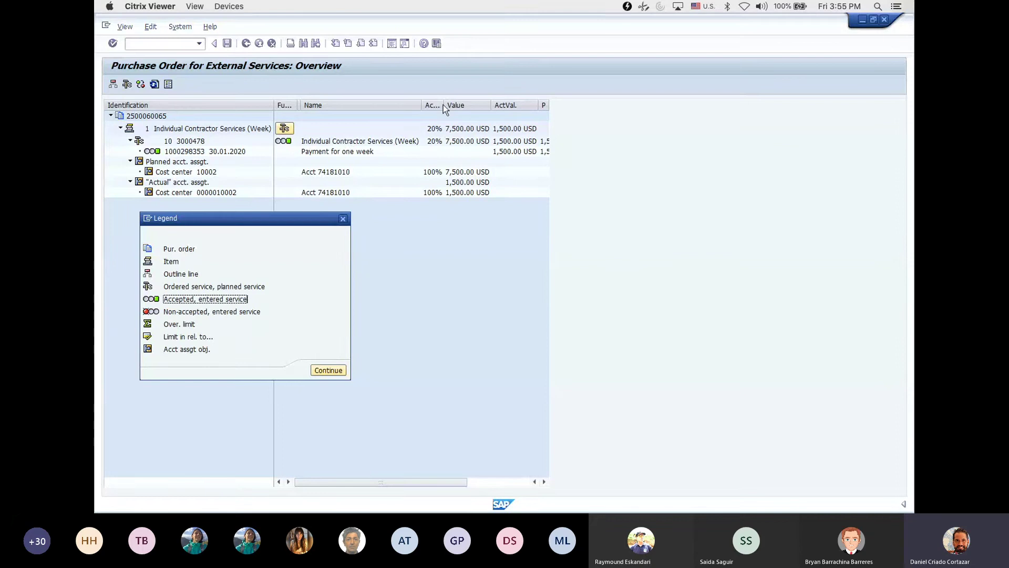
pyautogui.click(343, 218)
# Step: Widen the Act.% column and examine the Individual Contractor Services (Week) line and its Payment for one week entry
pyautogui.moveTo(443, 104); pyautogui.dragTo(478, 103)
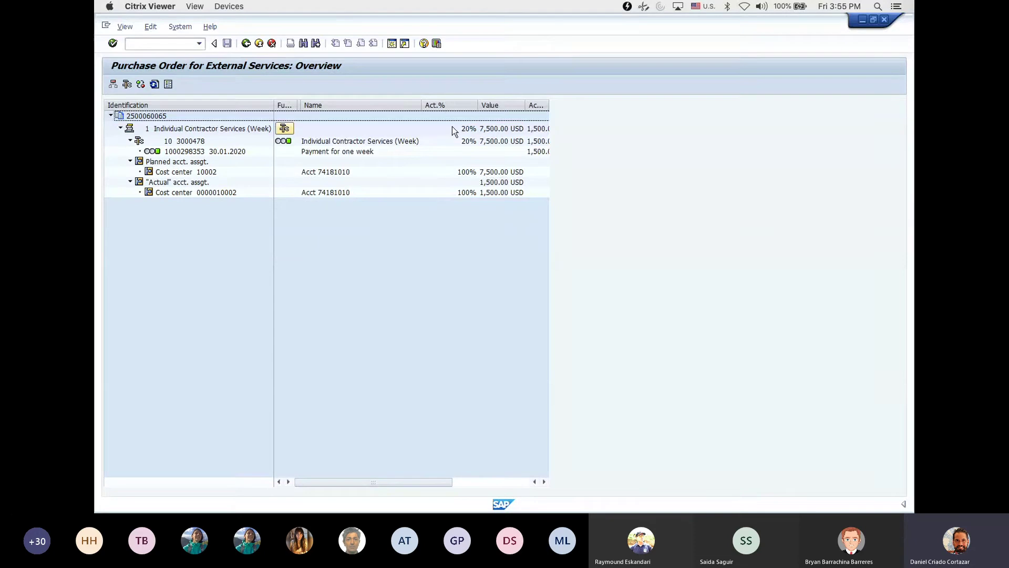
pyautogui.click(399, 141)
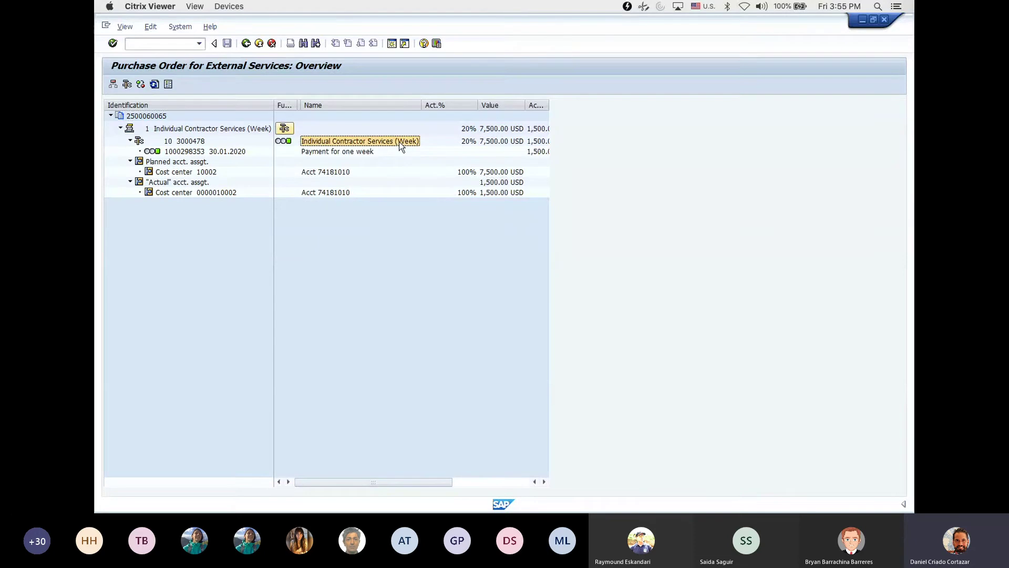
pyautogui.click(463, 142)
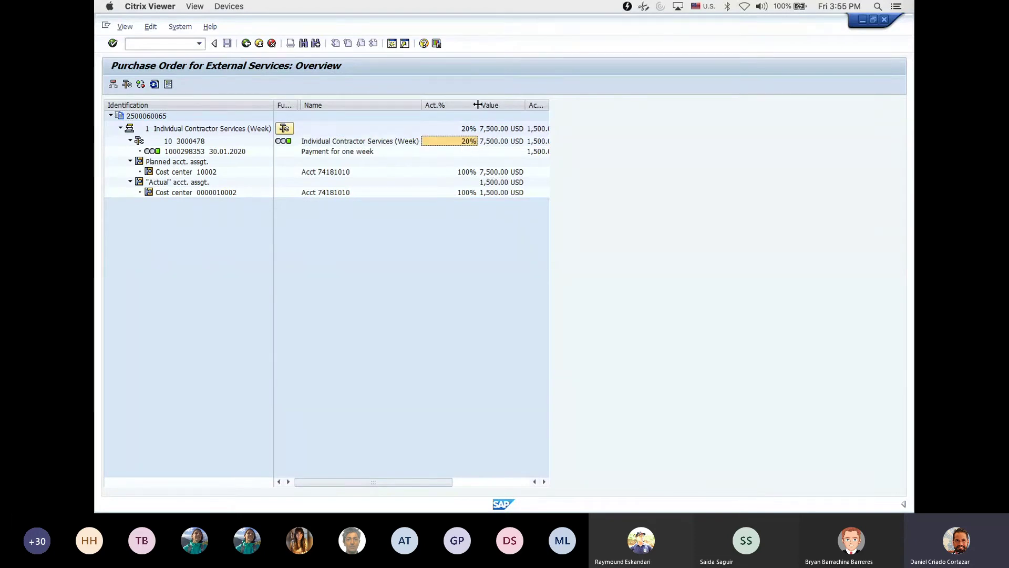
pyautogui.moveTo(477, 104); pyautogui.dragTo(456, 105)
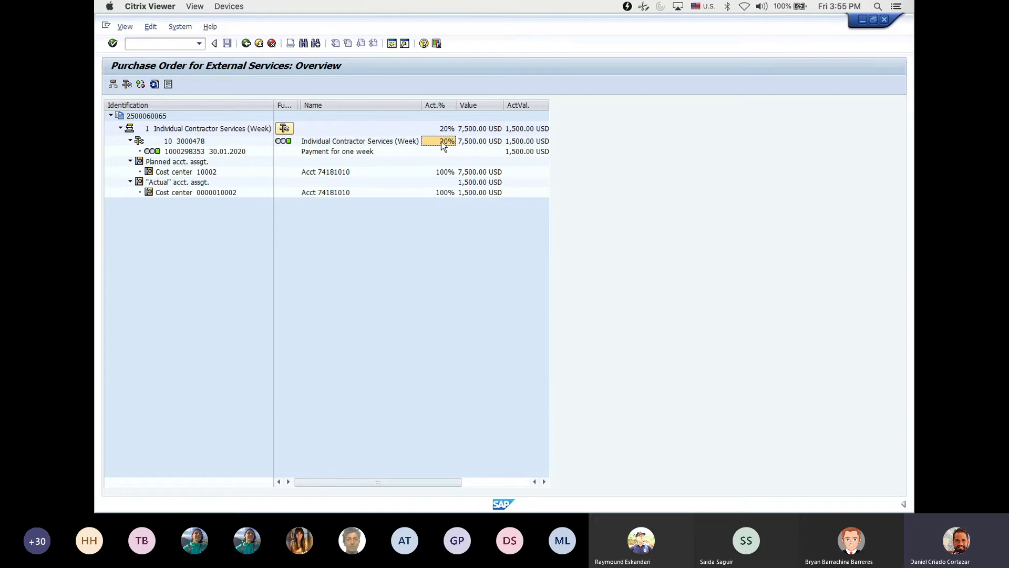
pyautogui.click(330, 155)
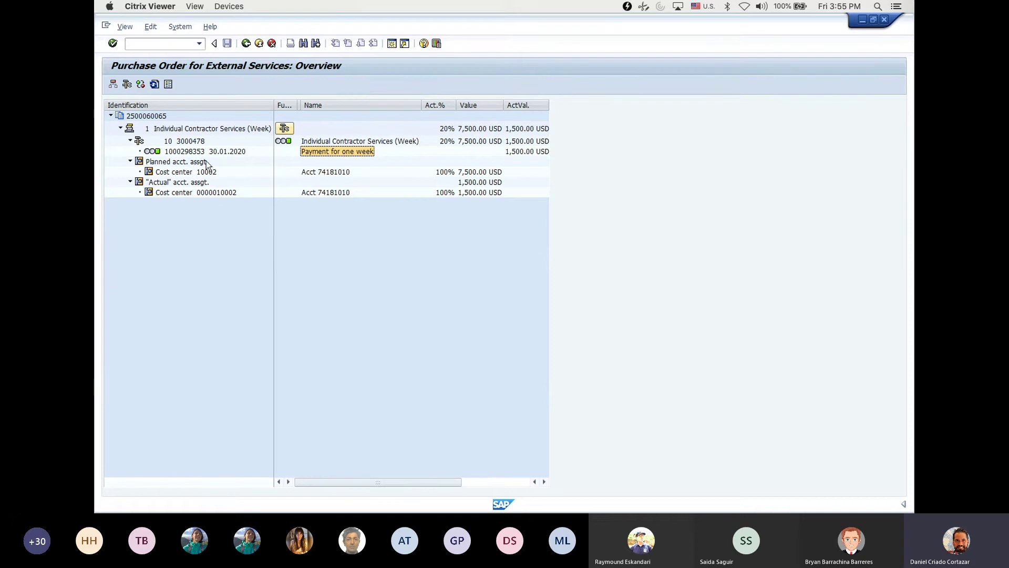
# Step: Open the Payment for one week service entry sheet and examine its short text, service line, gross price and period
pyautogui.click(175, 152)
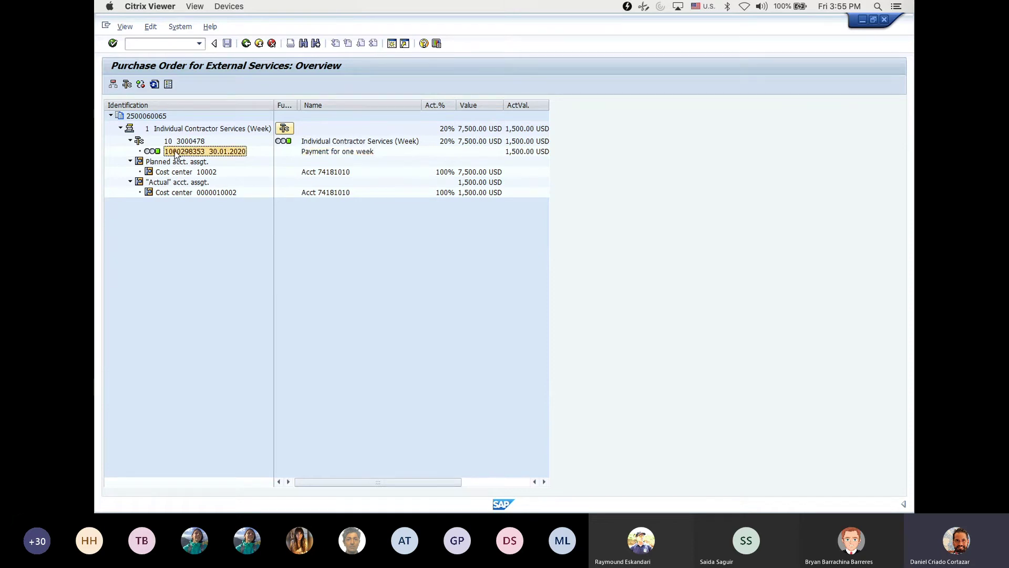
pyautogui.doubleClick(175, 152)
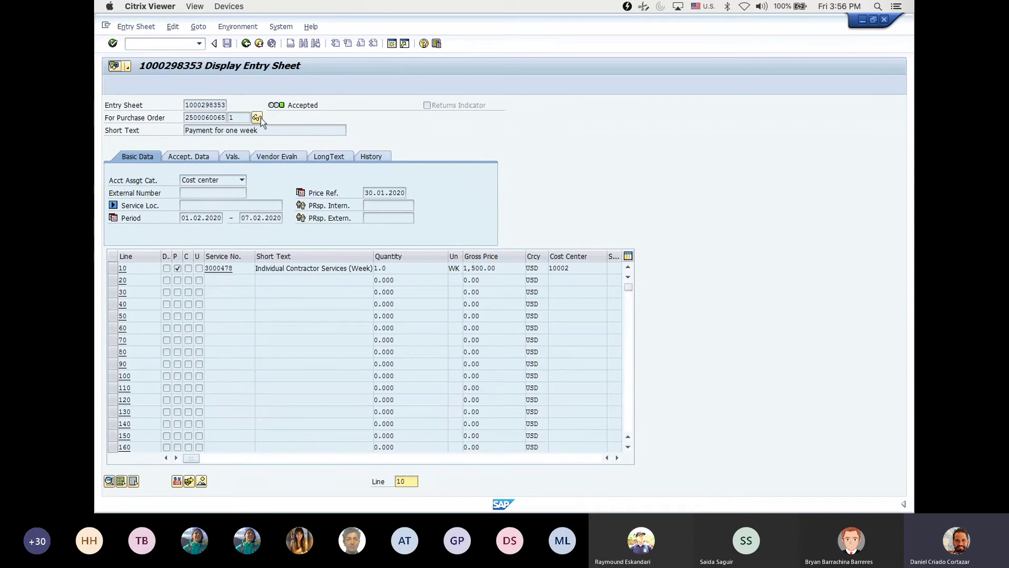
pyautogui.moveTo(261, 130); pyautogui.dragTo(153, 129)
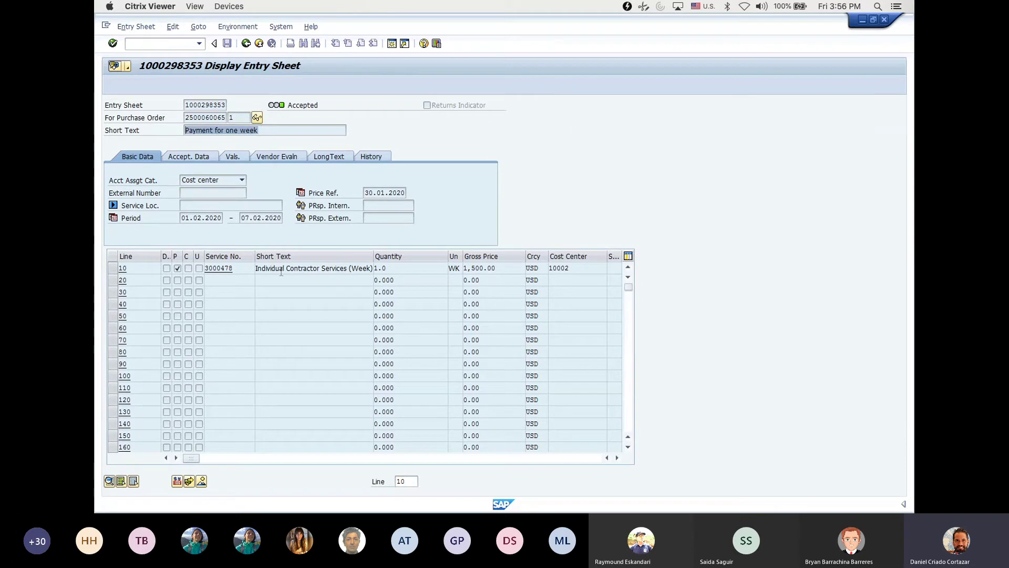
pyautogui.moveTo(501, 268); pyautogui.dragTo(467, 268)
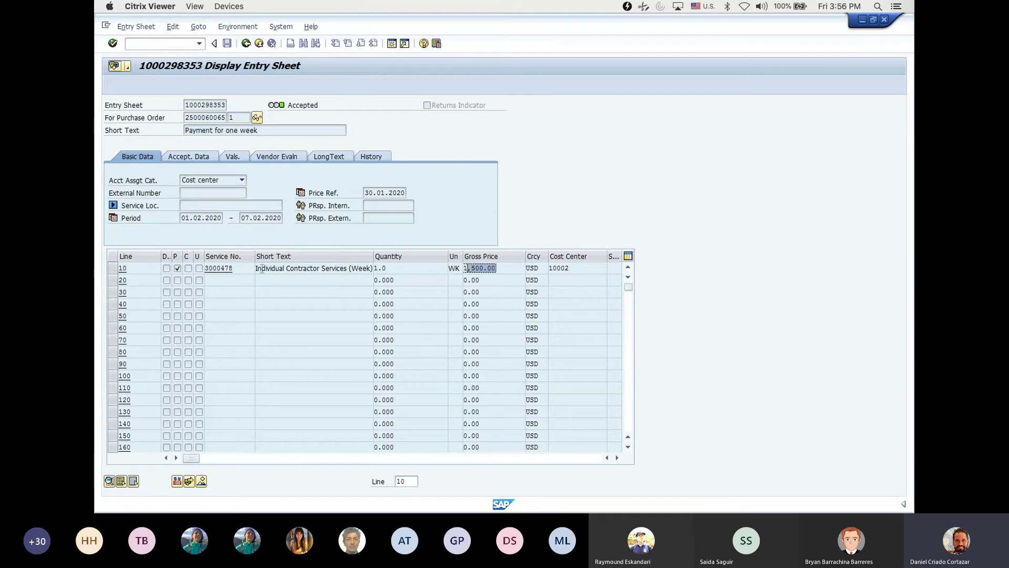
pyautogui.moveTo(256, 268); pyautogui.dragTo(382, 264)
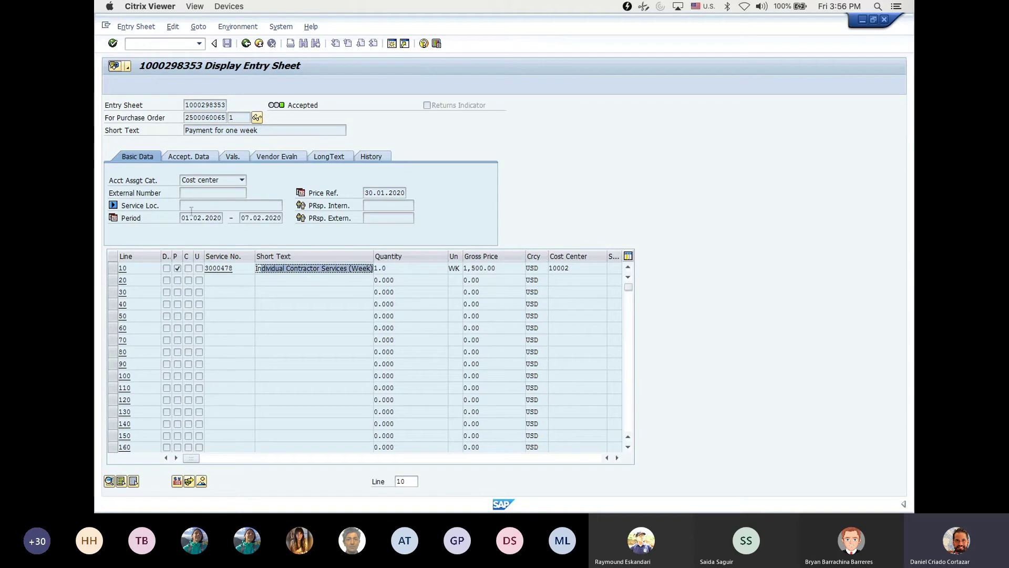
pyautogui.moveTo(184, 216); pyautogui.dragTo(223, 217)
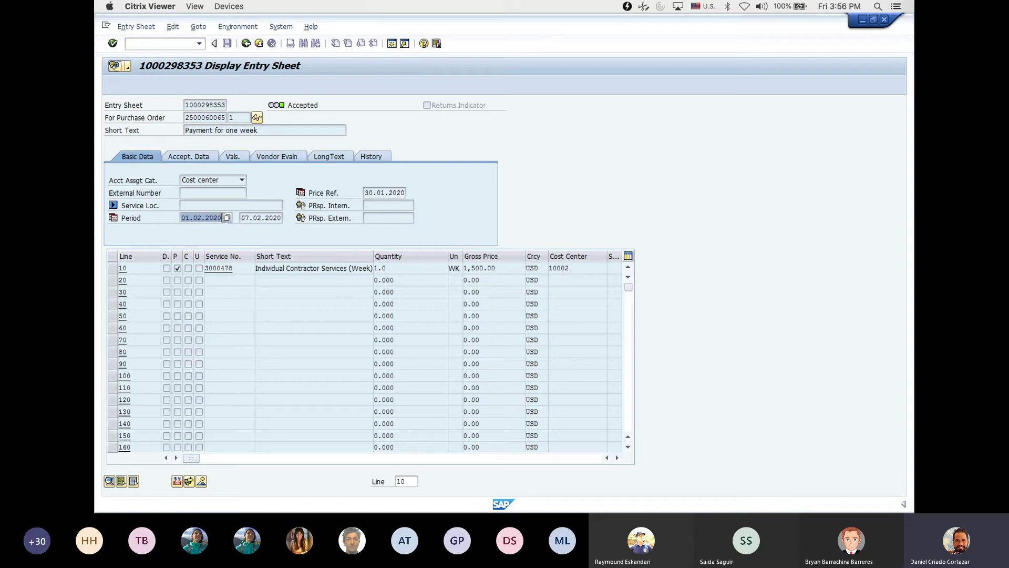
pyautogui.click(202, 219)
# Step: Review the entry sheet's acceptance data, values, vendor evaluation, long text and history
pyautogui.click(173, 157)
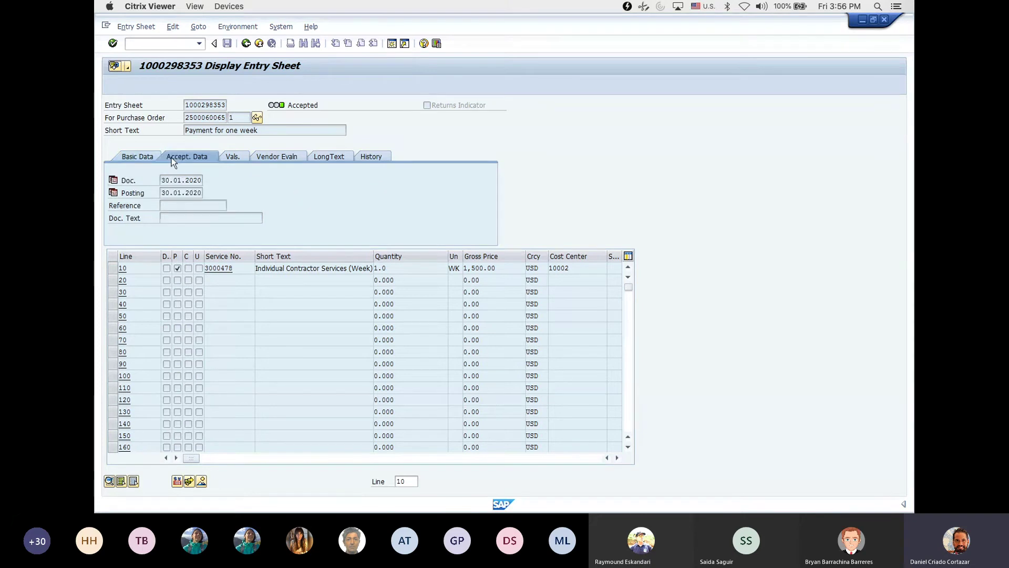
pyautogui.click(230, 157)
pyautogui.click(262, 156)
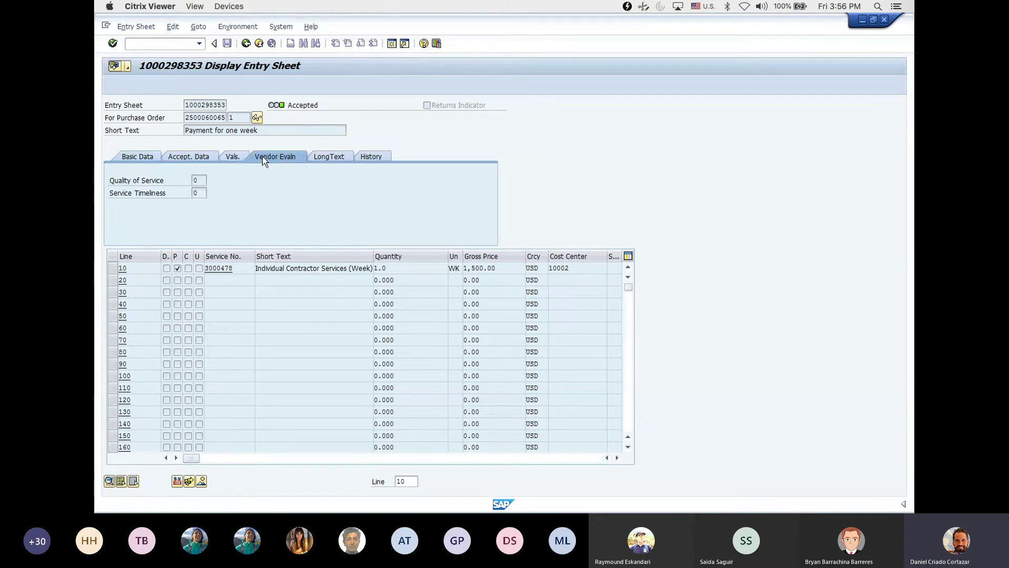
pyautogui.click(325, 157)
pyautogui.click(372, 156)
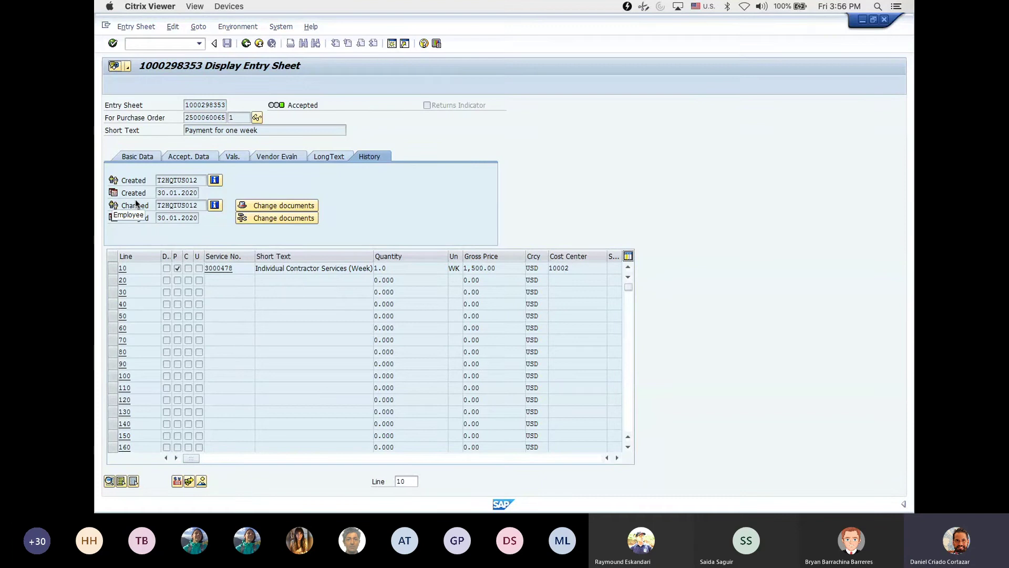
# Step: Return to the purchase order list and open the services overview of the last listed purchase order
pyautogui.click(246, 43)
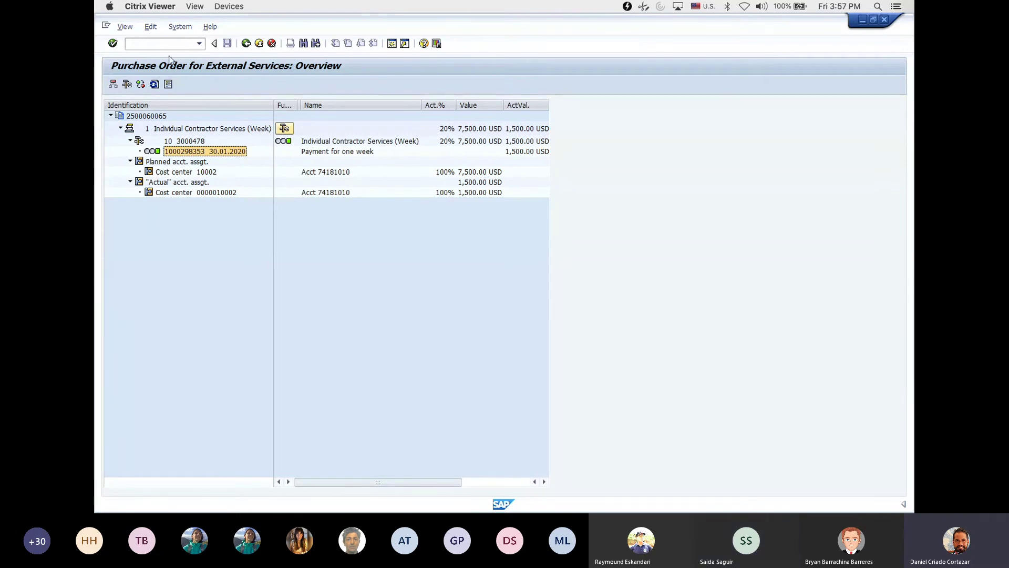
pyautogui.click(246, 43)
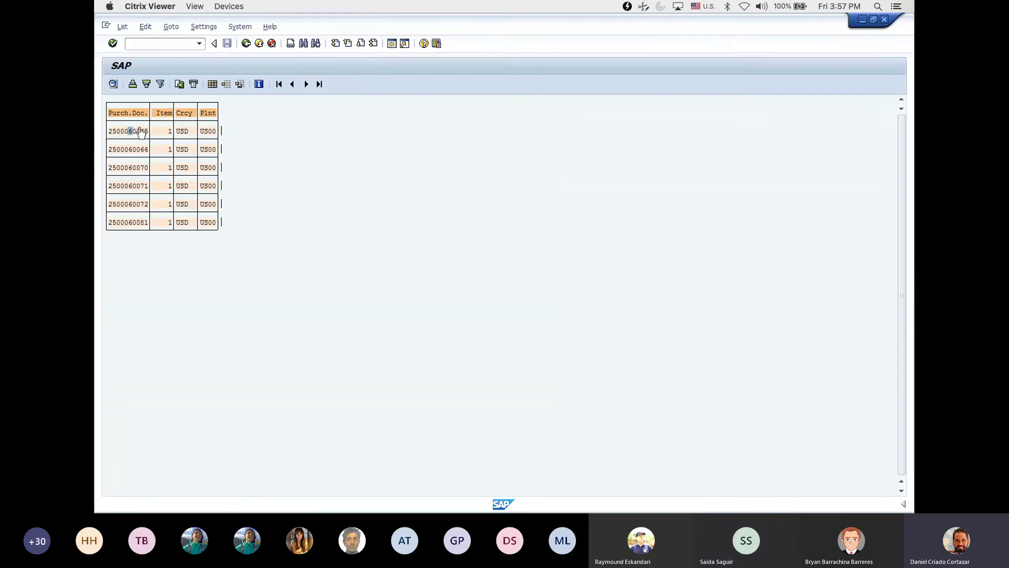
pyautogui.click(133, 223)
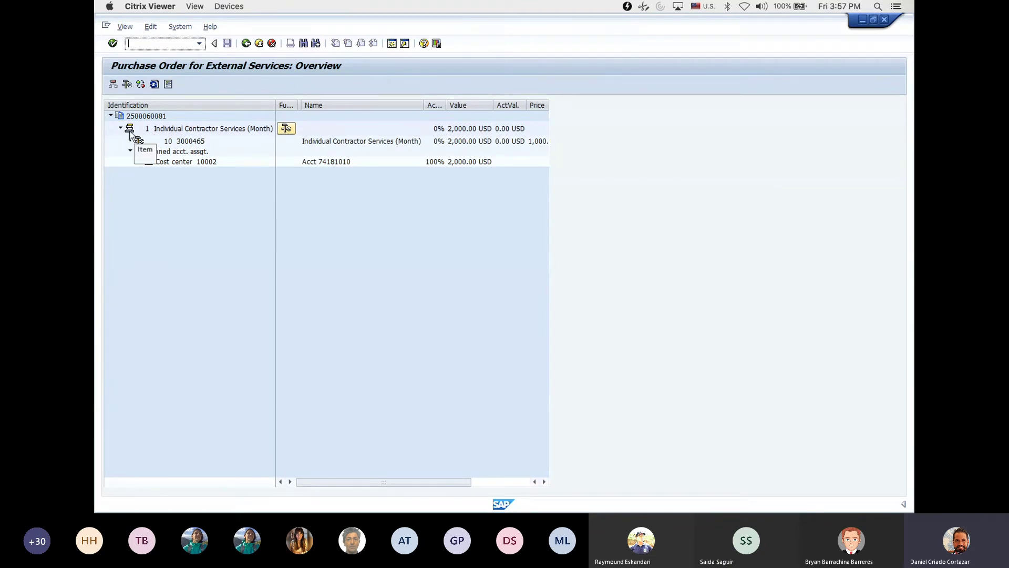
# Step: Widen the Act.% column and examine the Individual Contractor Services (Month) line, its value and planned account assignment
pyautogui.click(288, 130)
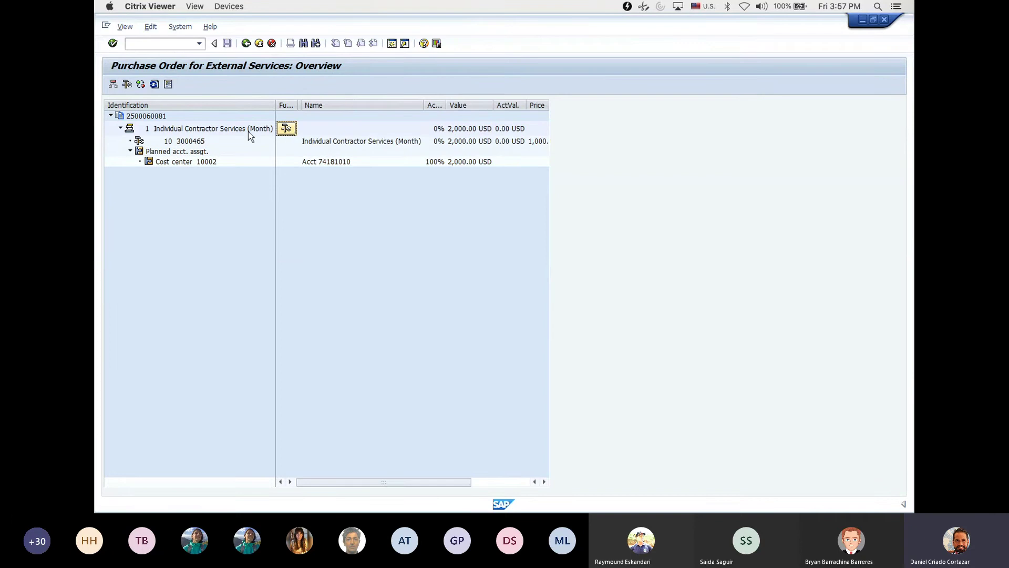
pyautogui.click(130, 152)
pyautogui.click(131, 151)
pyautogui.moveTo(445, 105); pyautogui.dragTo(460, 105)
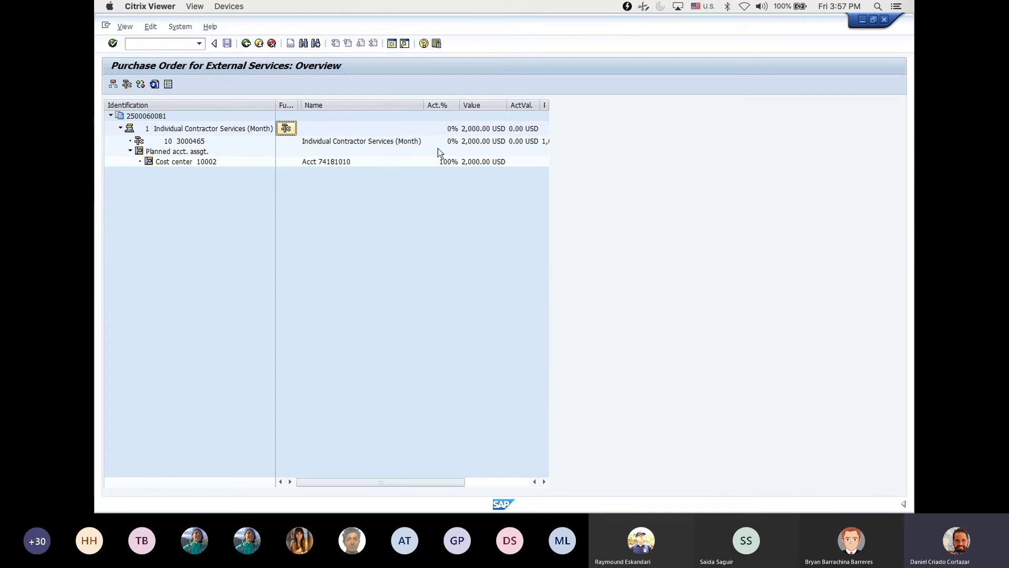
pyautogui.click(475, 141)
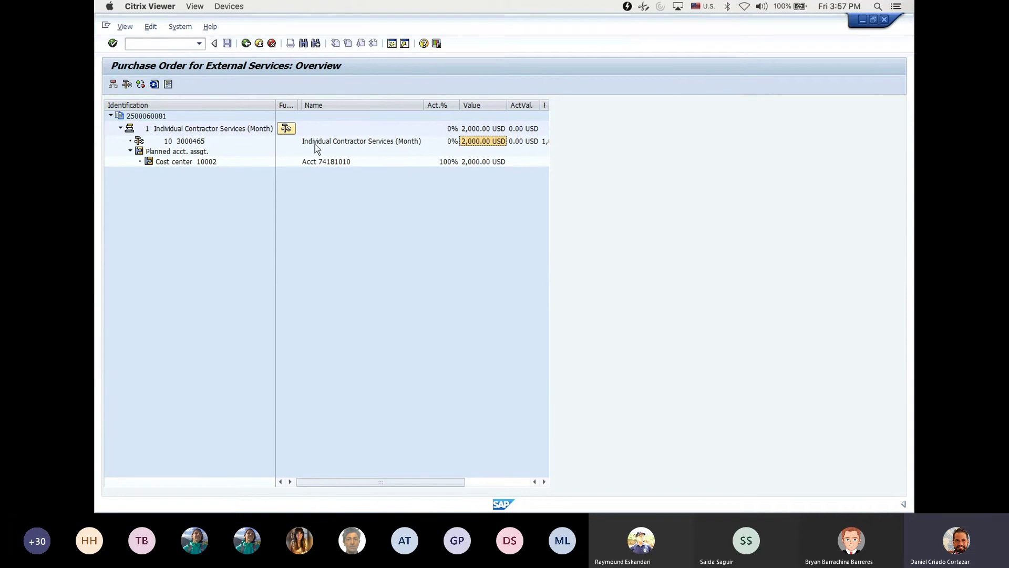
pyautogui.click(153, 116)
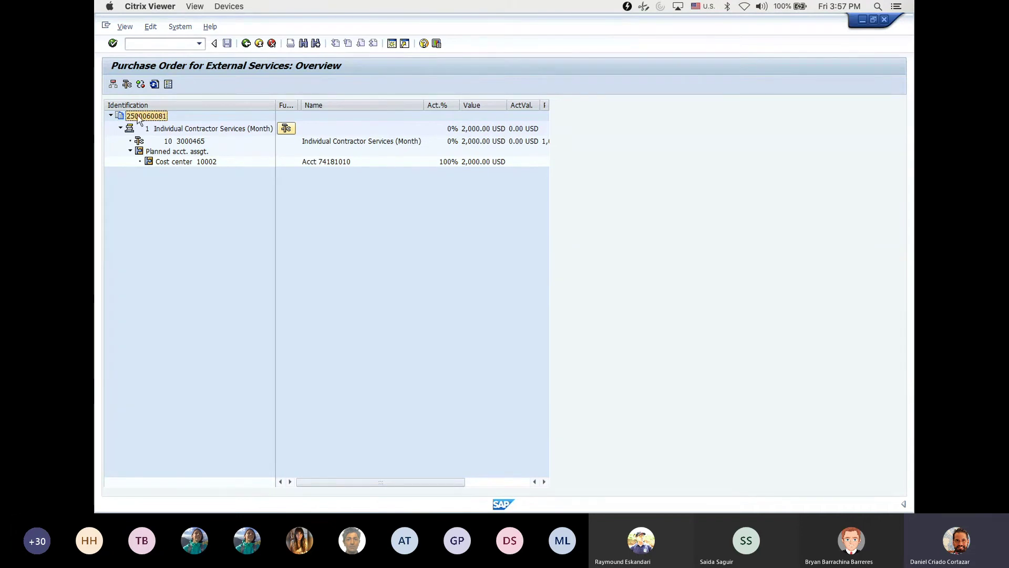
pyautogui.click(179, 27)
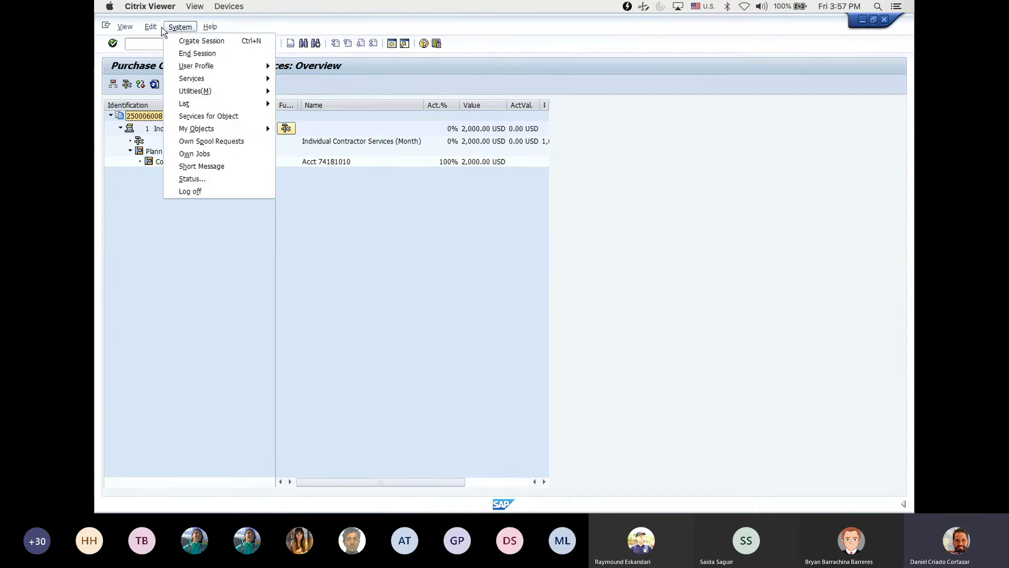
pyautogui.click(162, 27)
pyautogui.click(209, 27)
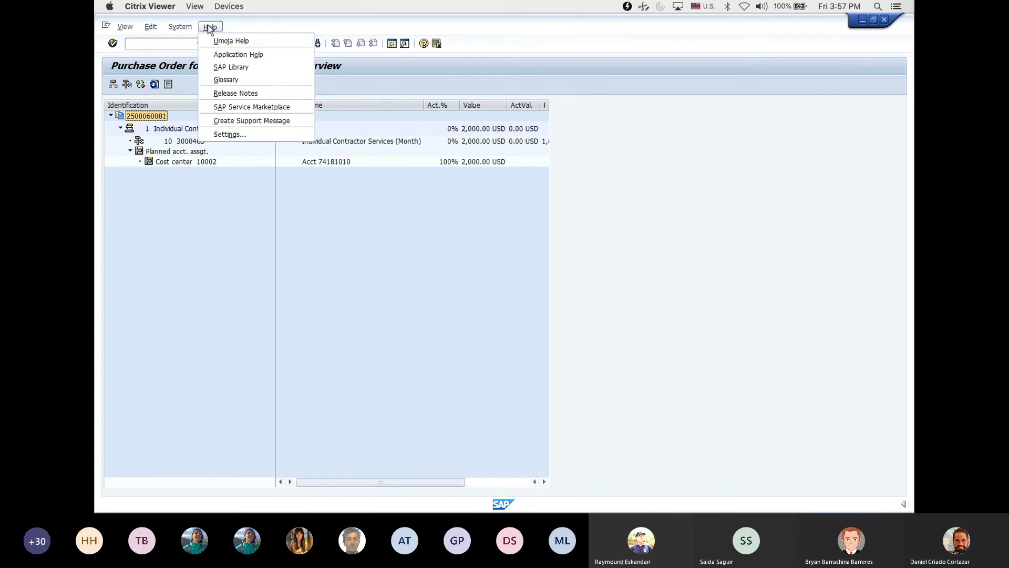
pyautogui.click(209, 27)
pyautogui.click(125, 27)
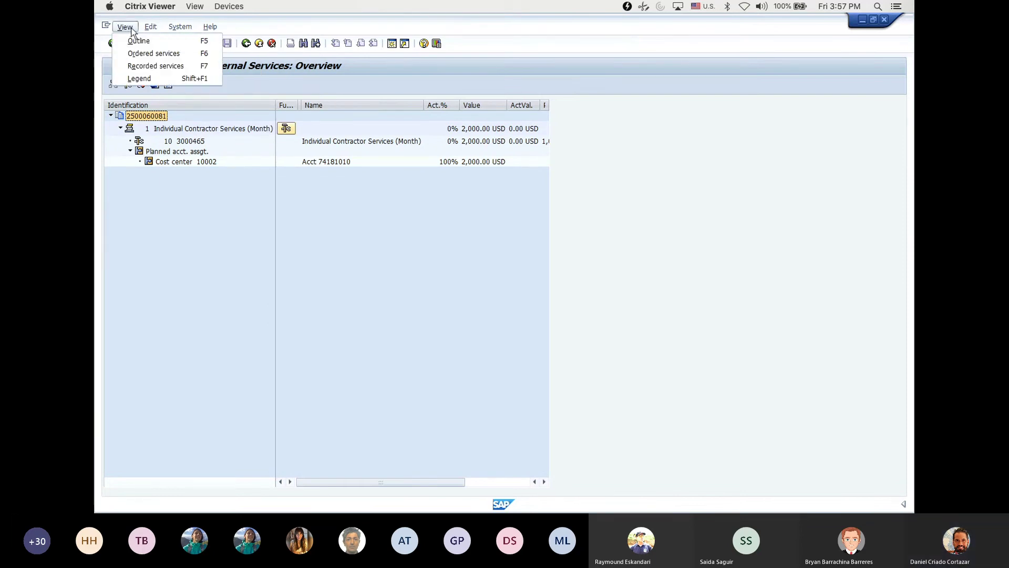
pyautogui.click(183, 205)
# Step: Open the purchase order document from the services overview and show its transaction code in the status bar
pyautogui.doubleClick(147, 115)
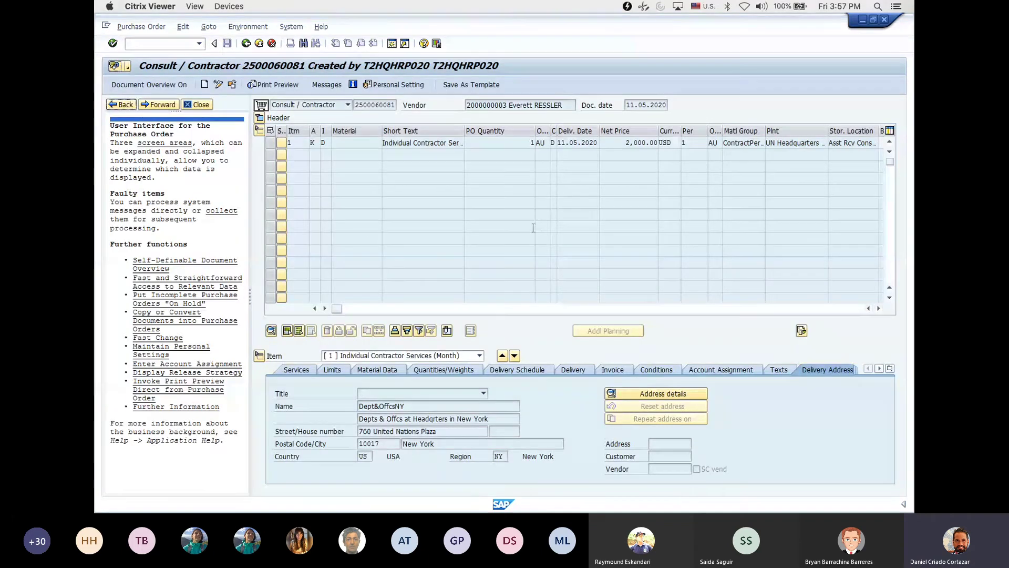
pyautogui.click(904, 504)
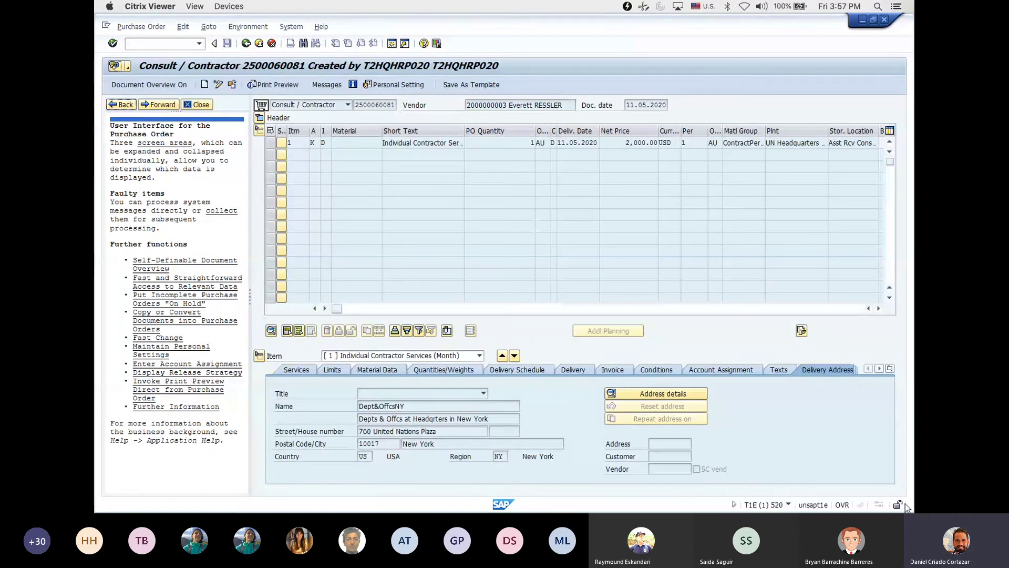
pyautogui.click(789, 505)
pyautogui.click(802, 460)
# Step: Review the purchase order item's account assignment, material data and service lines
pyautogui.click(729, 368)
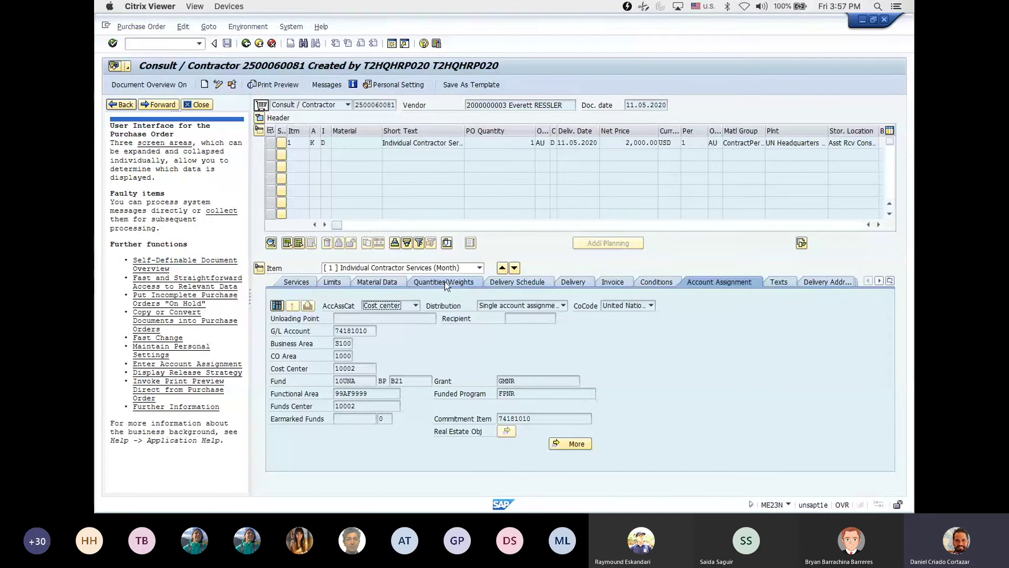
pyautogui.click(394, 282)
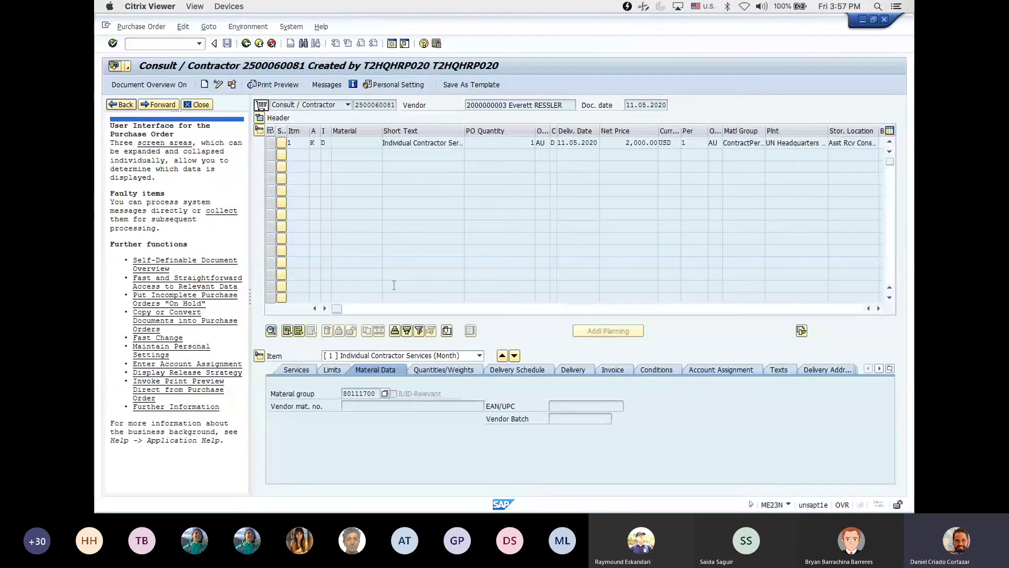
pyautogui.click(304, 373)
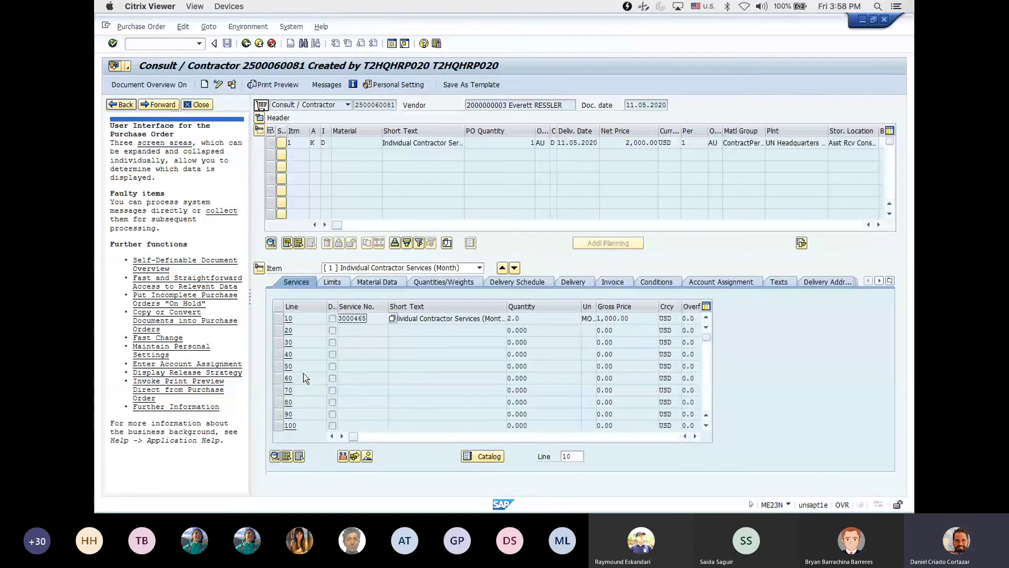
# Step: Return from the purchase order through the overview and the list to the ME2S selection screen
pyautogui.click(247, 47)
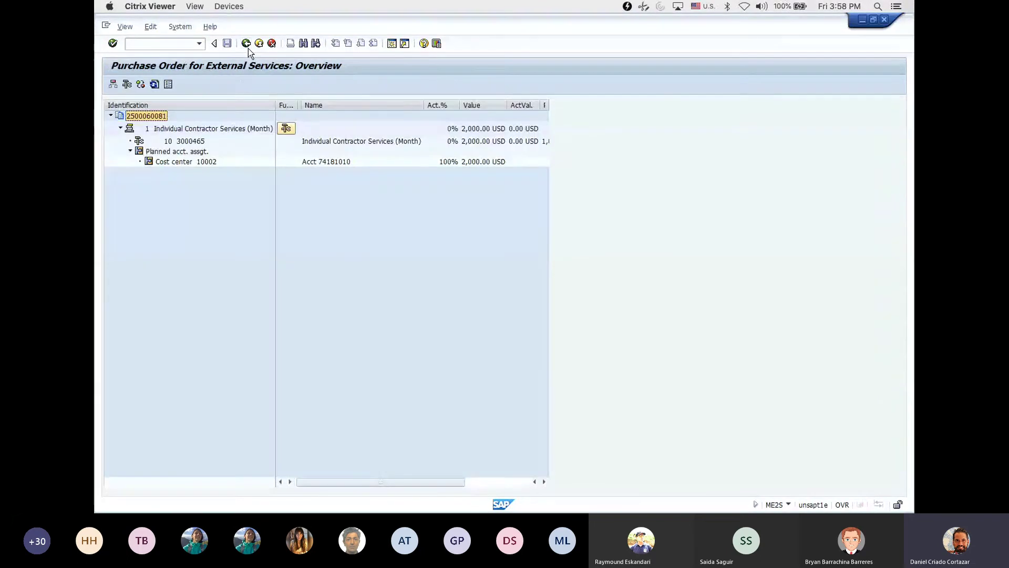
pyautogui.click(248, 47)
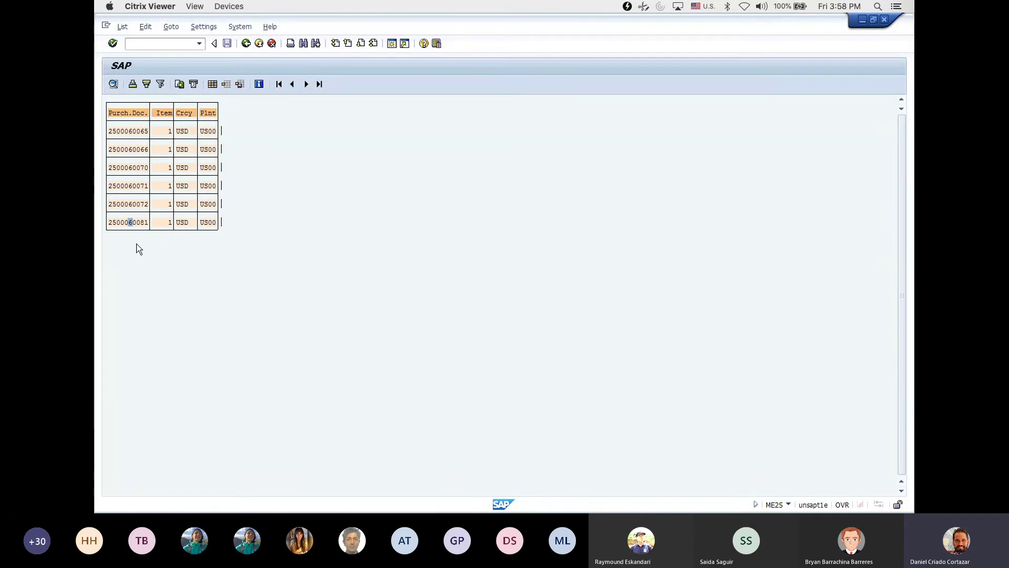
pyautogui.click(246, 44)
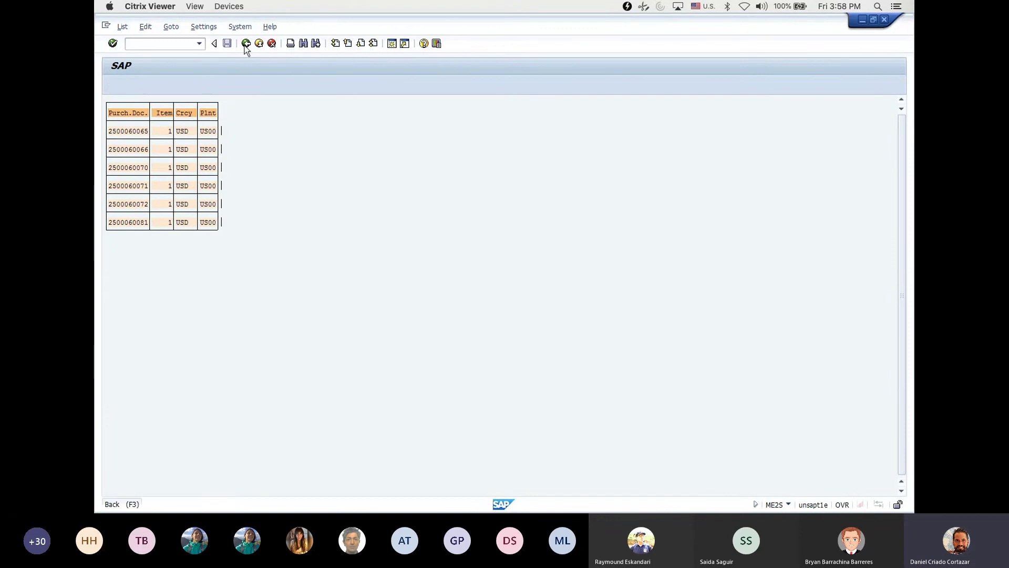
# Step: Try to run the service order report for plant LB10 instead of US00
pyautogui.moveTo(240, 155); pyautogui.dragTo(268, 156)
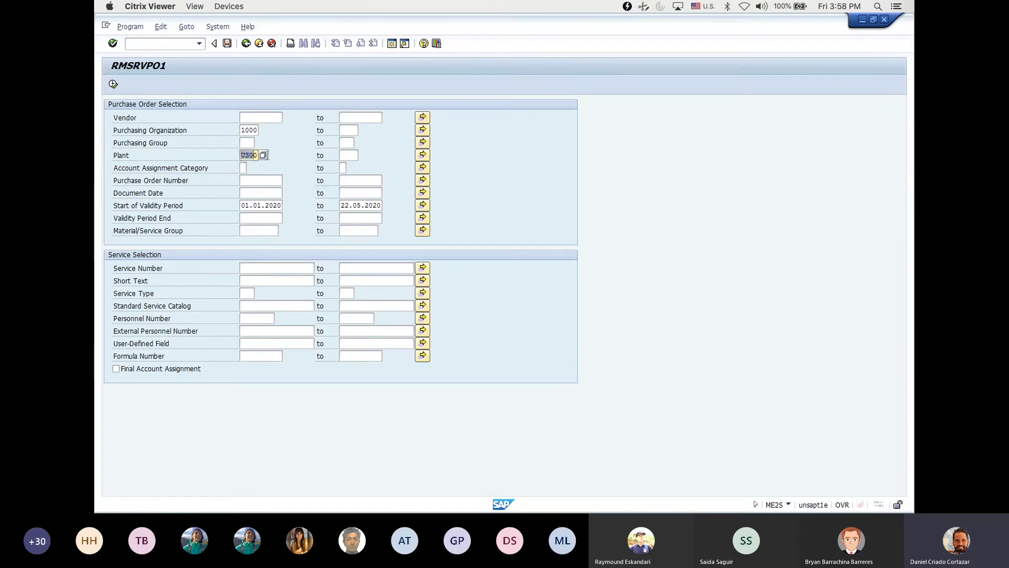
pyautogui.press('BackSpace')
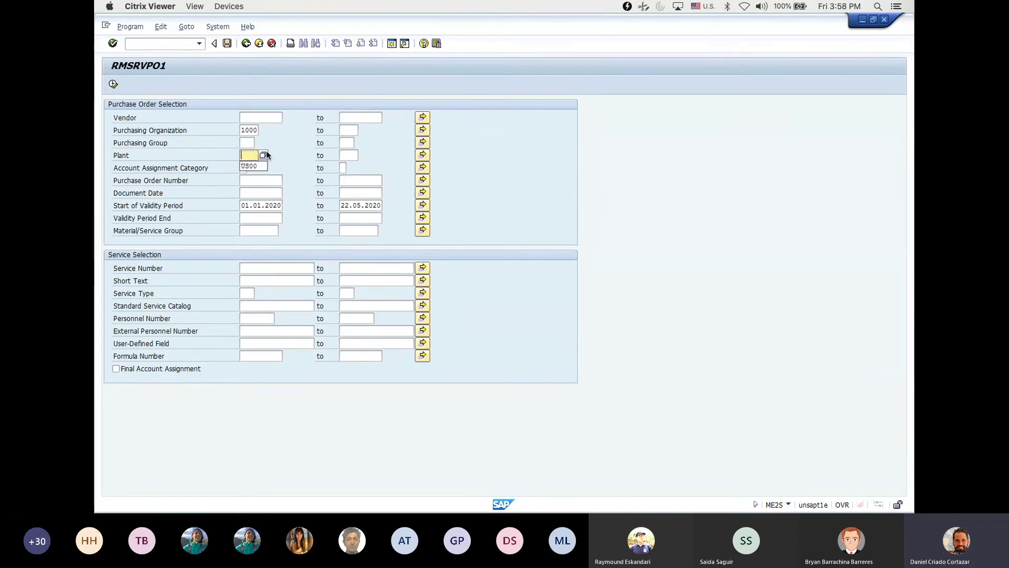
pyautogui.write('10')
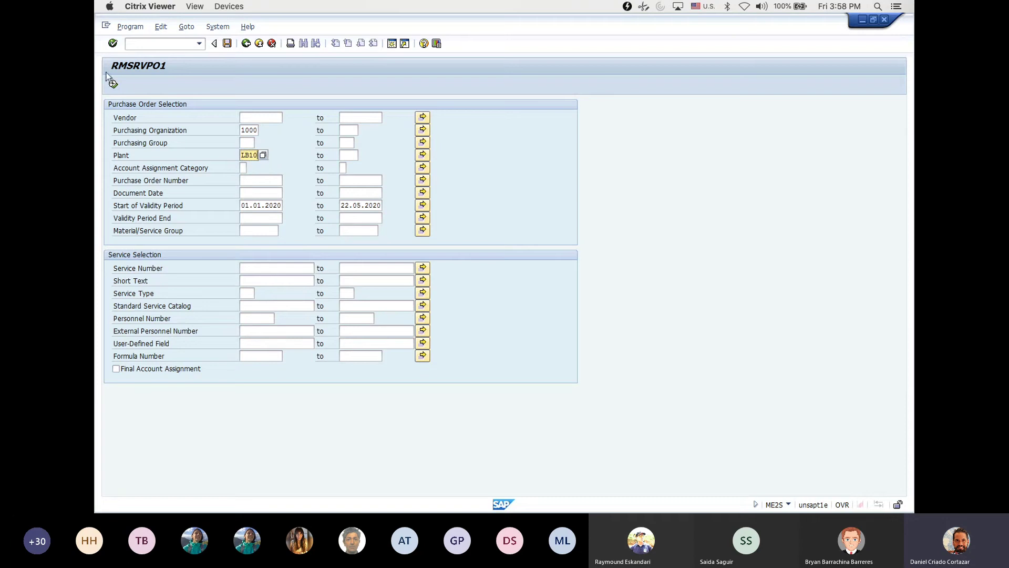
pyautogui.press('Return')
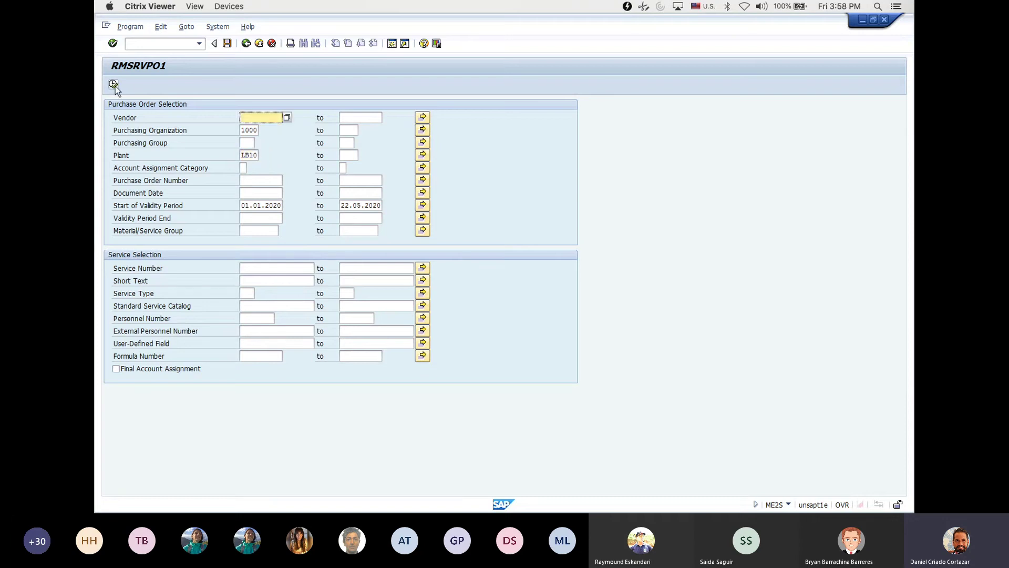
pyautogui.click(113, 84)
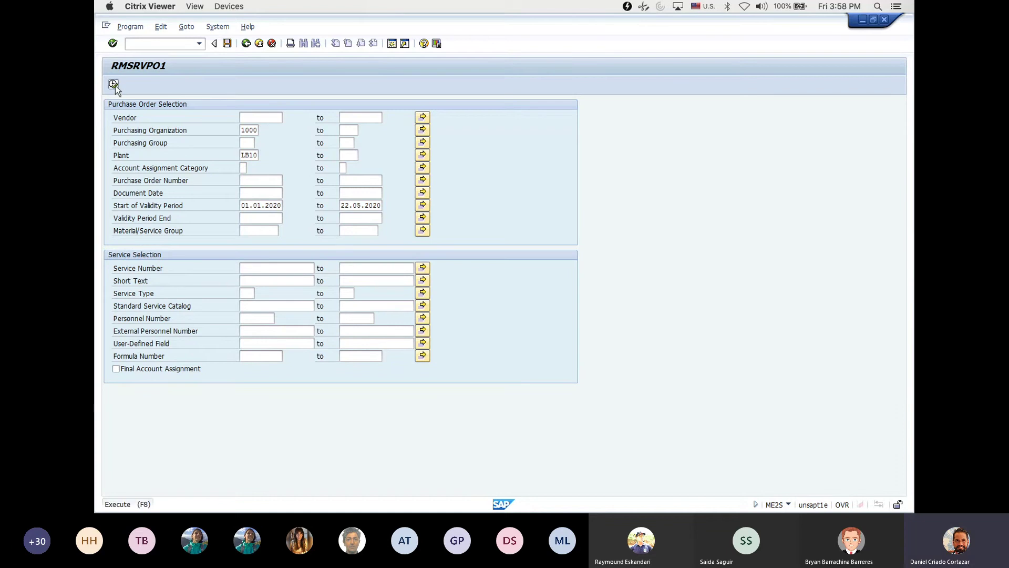
# Step: Set the report's plant selection to CD10
pyautogui.moveTo(242, 155); pyautogui.dragTo(276, 160)
pyautogui.write('CD')
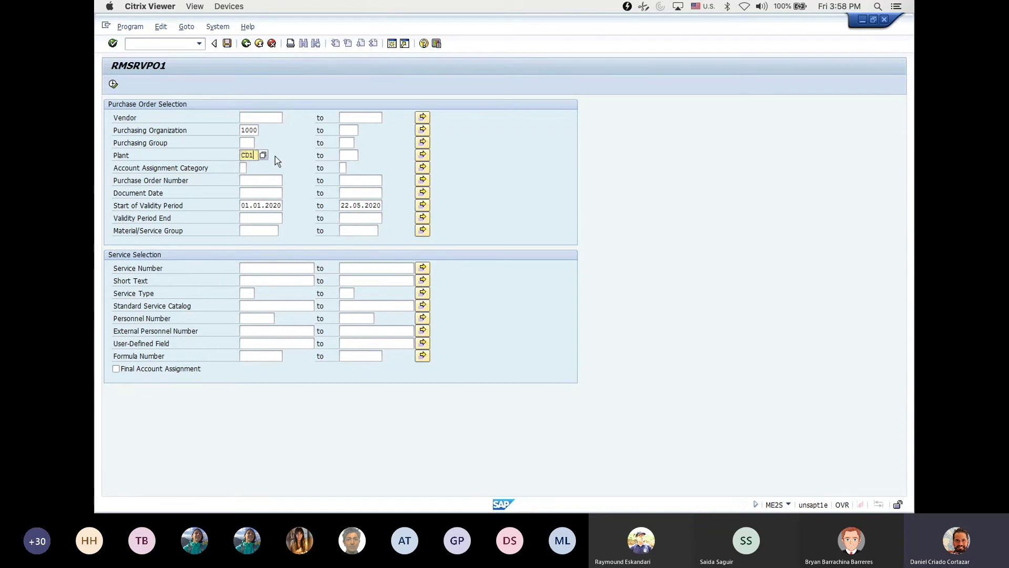
pyautogui.press('Return')
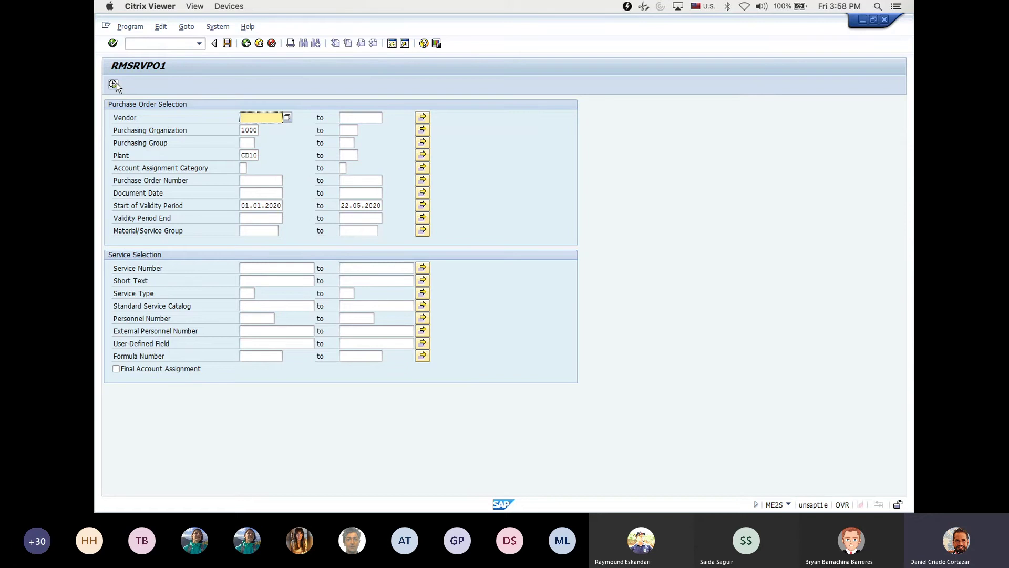
# Step: Try to run the report for the suggested vendor number with the plant selection cleared
pyautogui.click(251, 120)
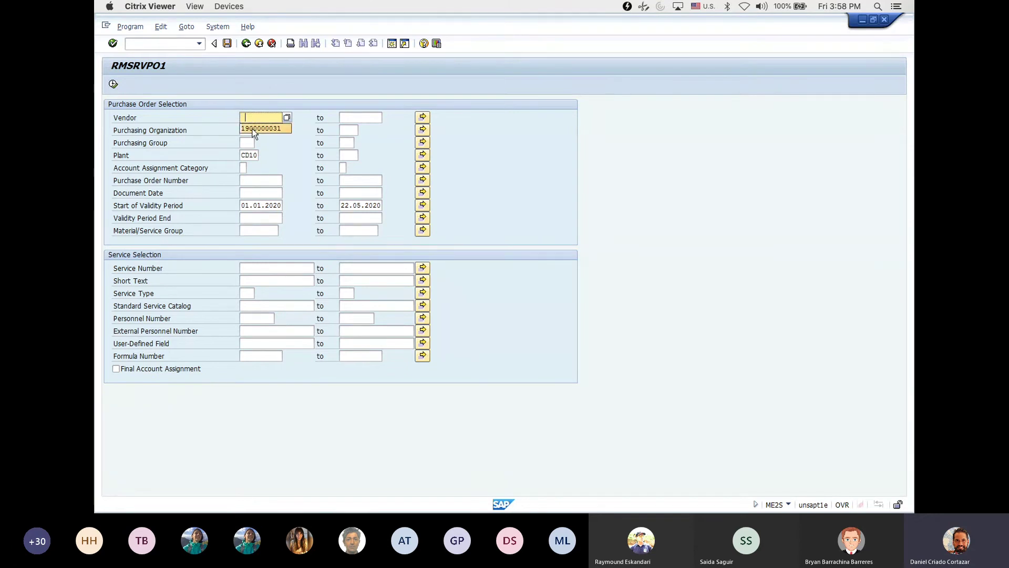
pyautogui.click(256, 130)
pyautogui.click(243, 156)
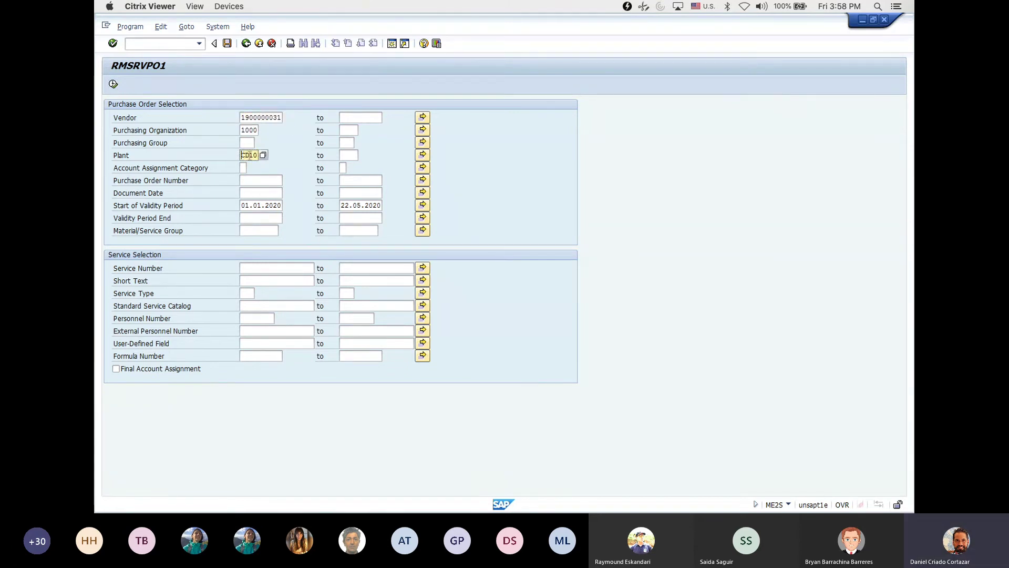
pyautogui.press('Delete')
pyautogui.press('Delete')
pyautogui.press('Delete')
pyautogui.press('Delete')
pyautogui.click(113, 84)
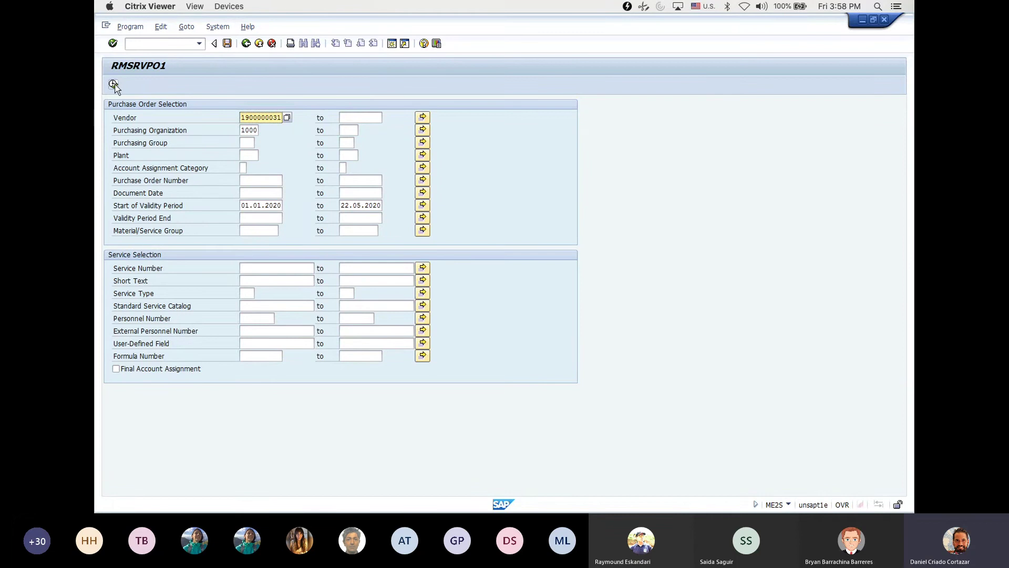
# Step: Set the plant to US00, clear the vendor and run the report to list the purchase orders
pyautogui.click(249, 155)
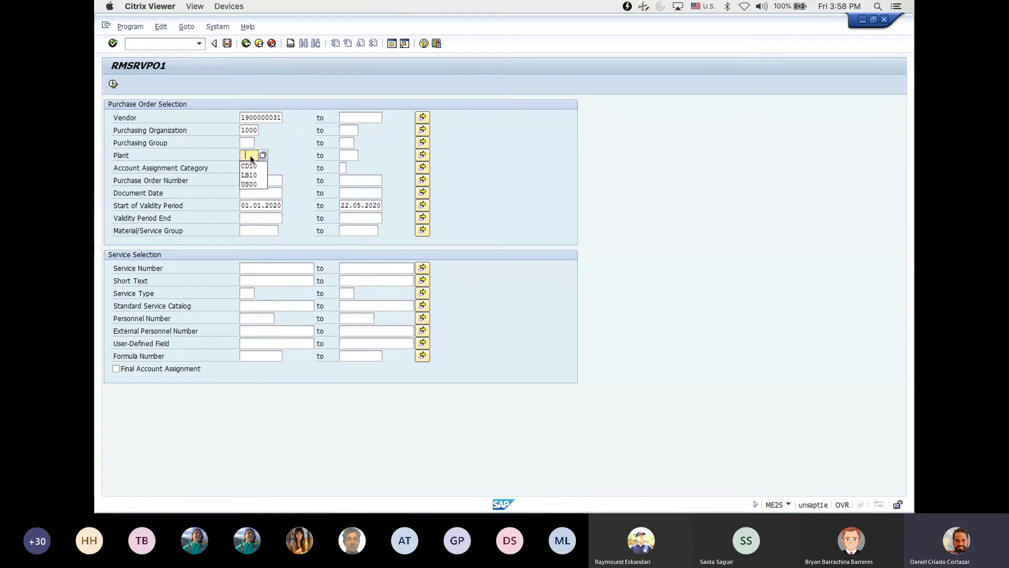
pyautogui.click(249, 184)
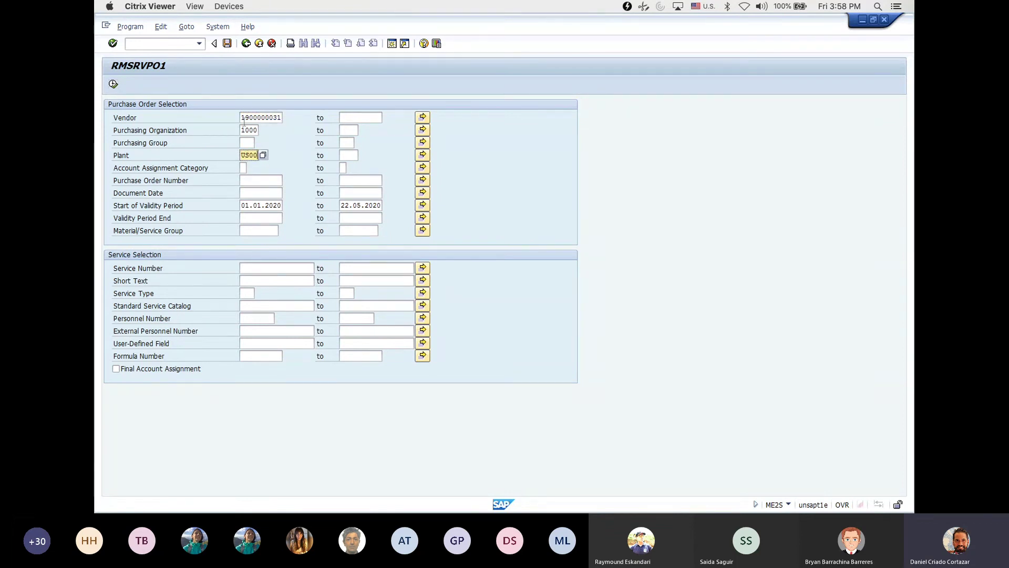
pyautogui.doubleClick(283, 117)
pyautogui.press('Delete')
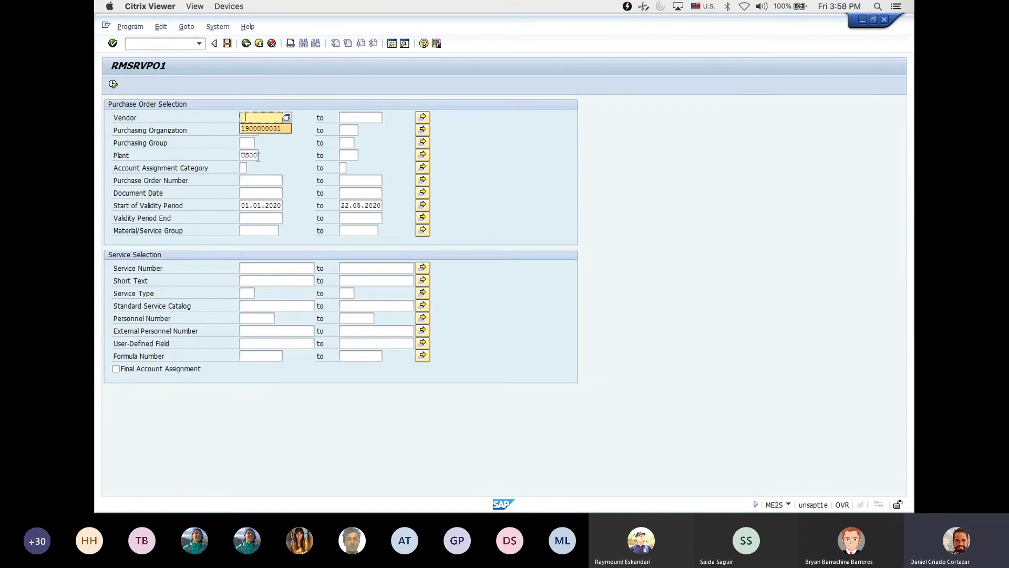
pyautogui.click(113, 84)
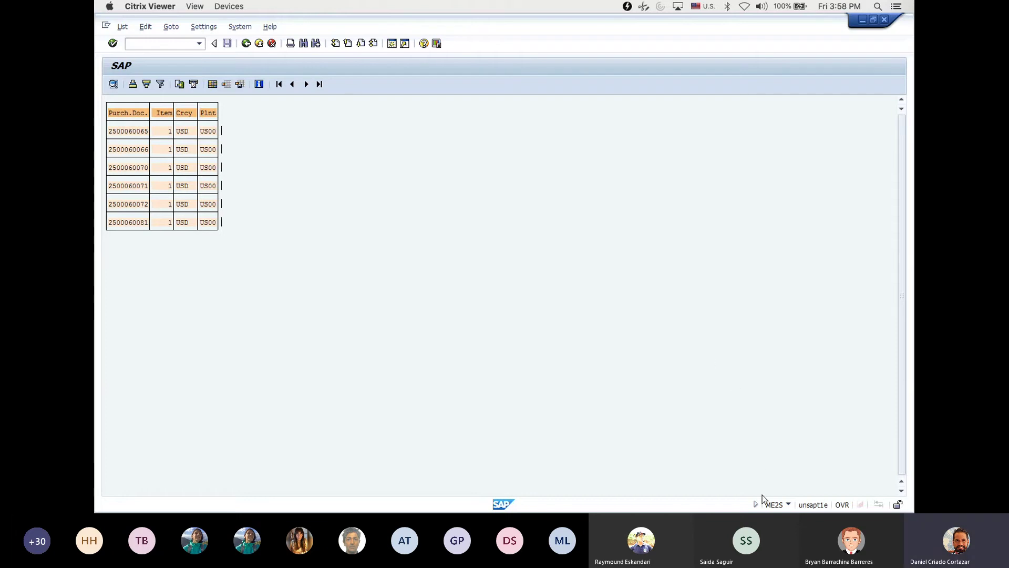
# Step: Switch to PowerPoint and review the ME2S – Purchase Order Service slide's description of POs for services
pyautogui.press('super+Tab')
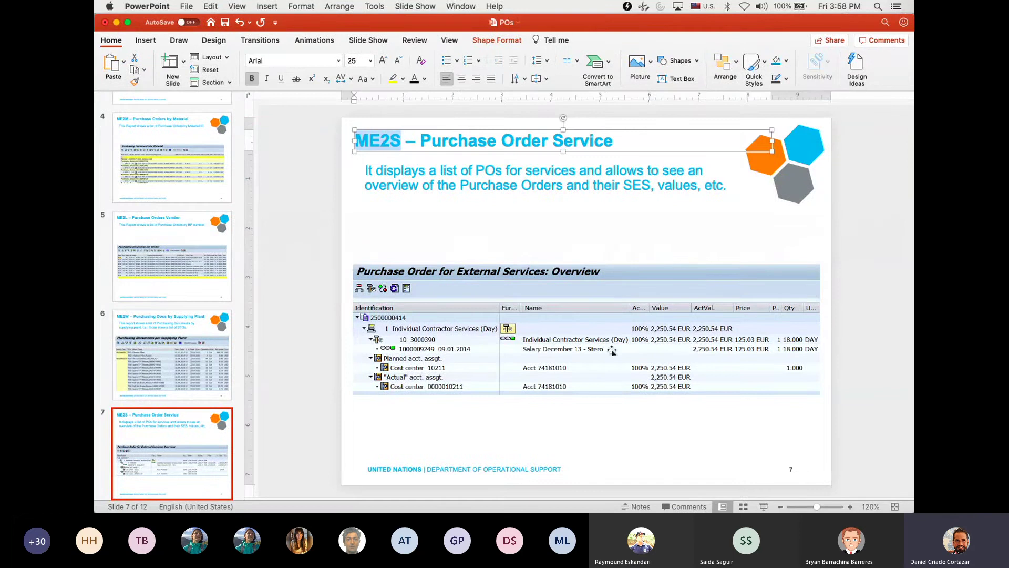
pyautogui.moveTo(477, 172); pyautogui.dragTo(578, 172)
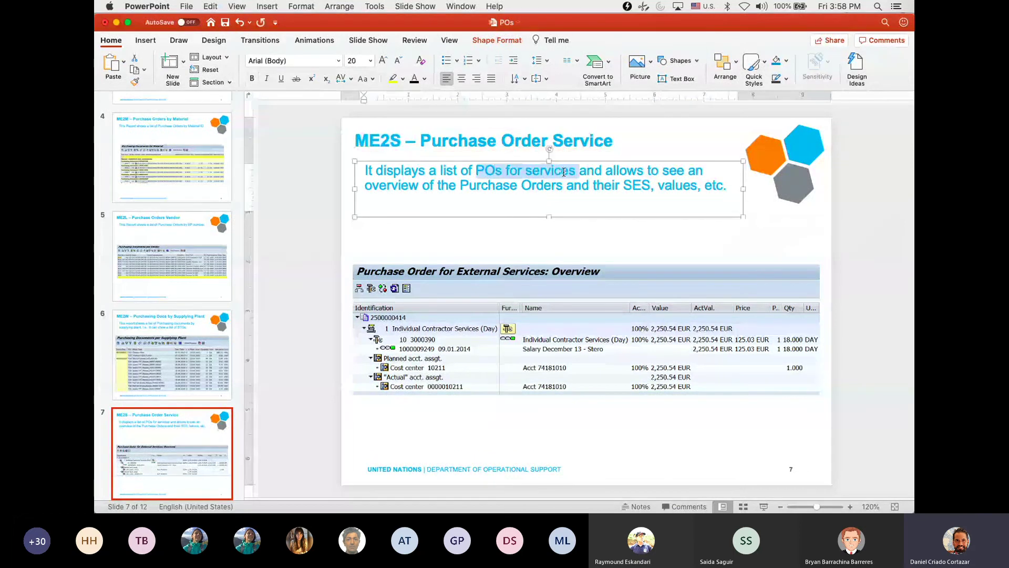
pyautogui.click(422, 176)
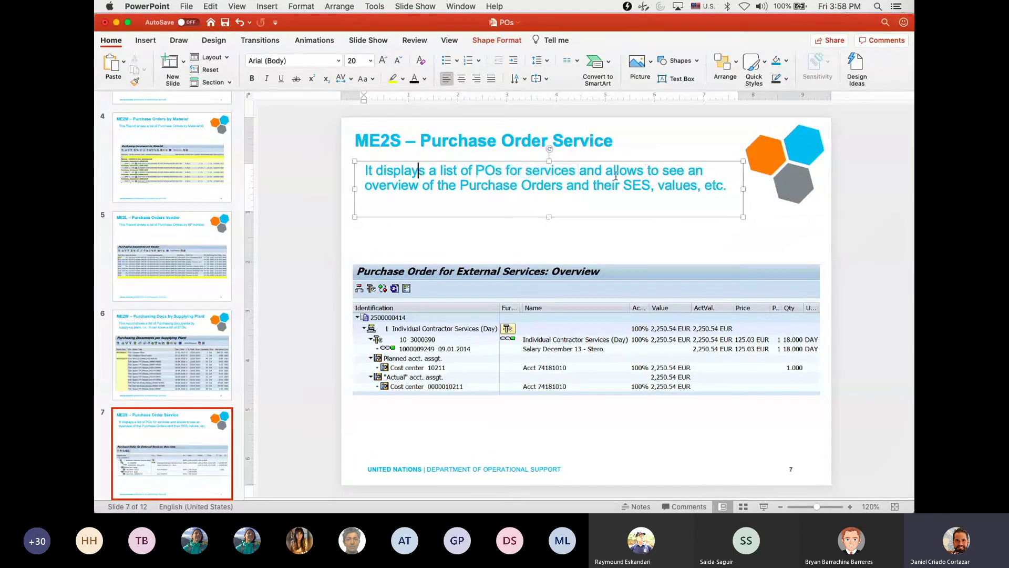